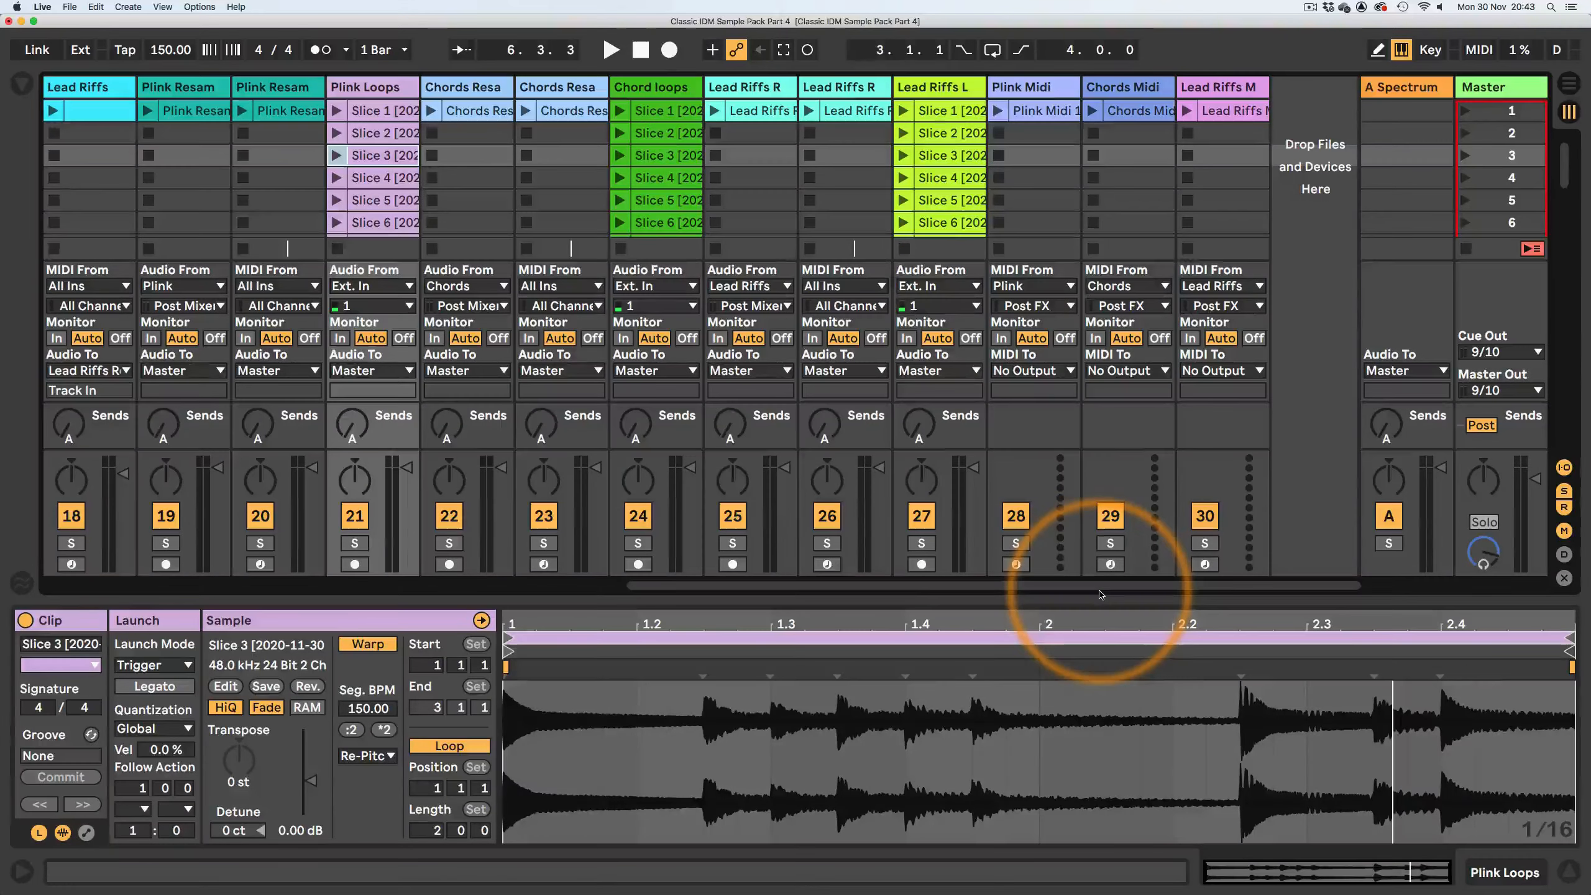
- Widen the second track, Rare Vintage Snares (2), and audition its first four snare clips one after another
scroll(255, 554, "left", 10)
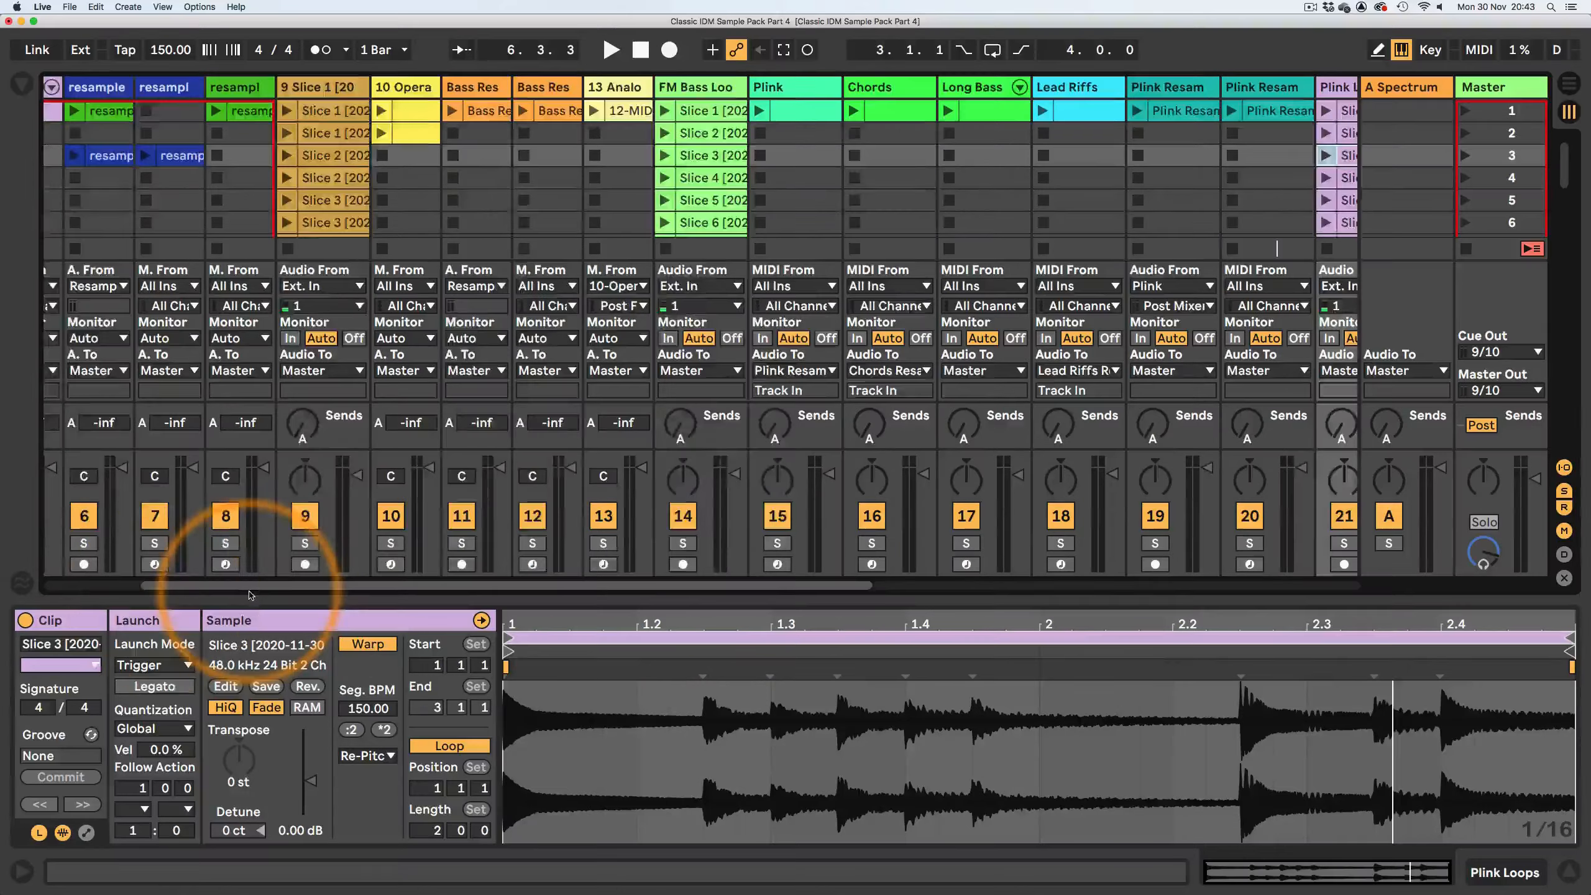
scroll(249, 594, "left", 5)
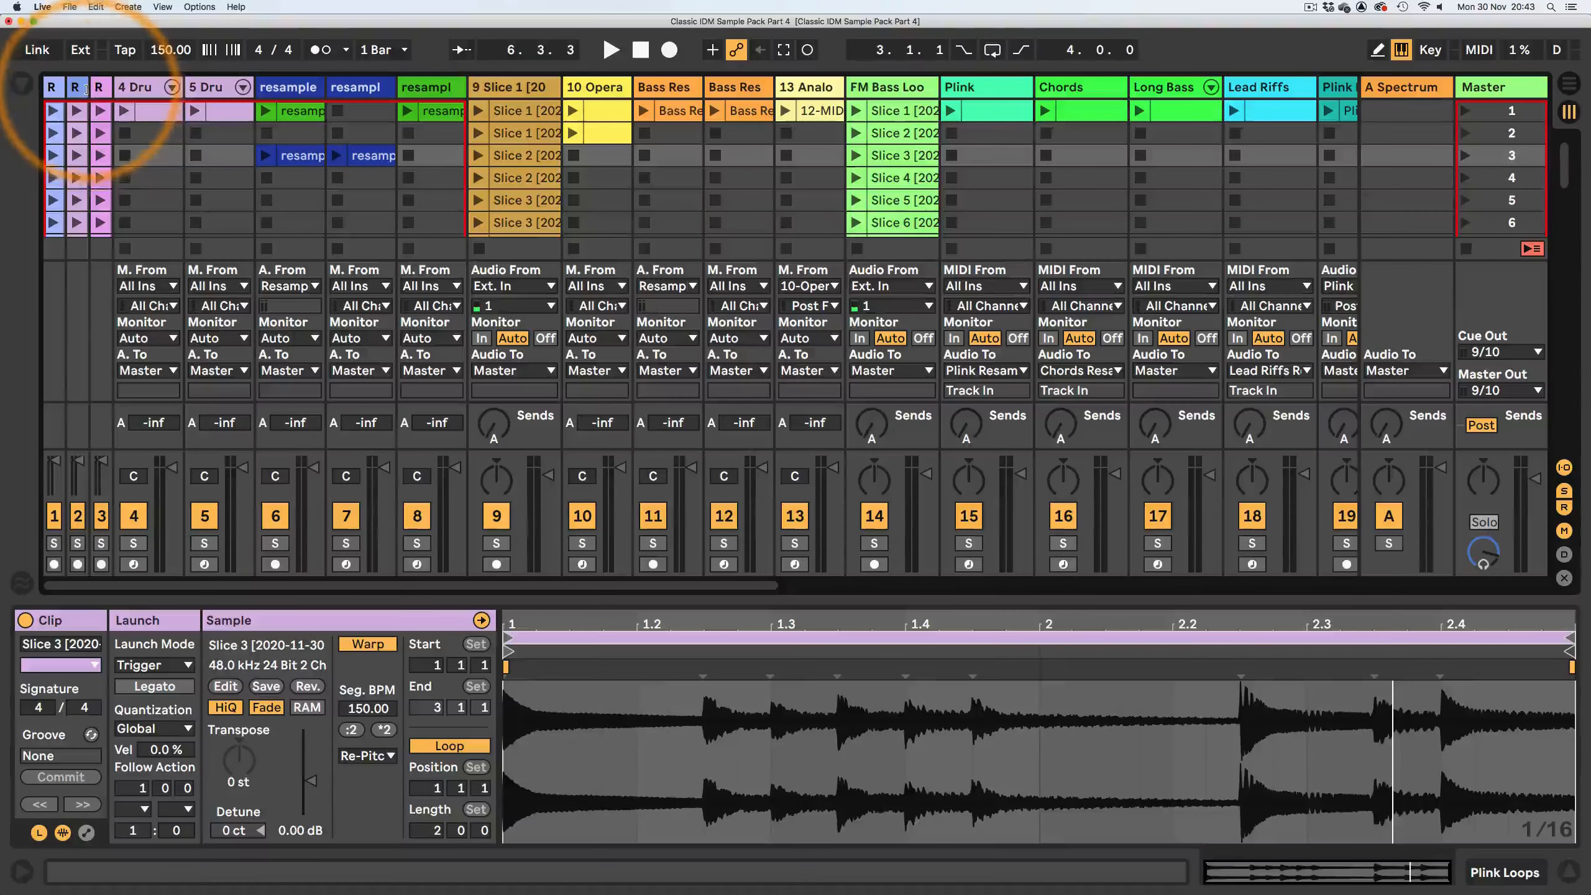
left_click_drag(85, 88, 396, 88)
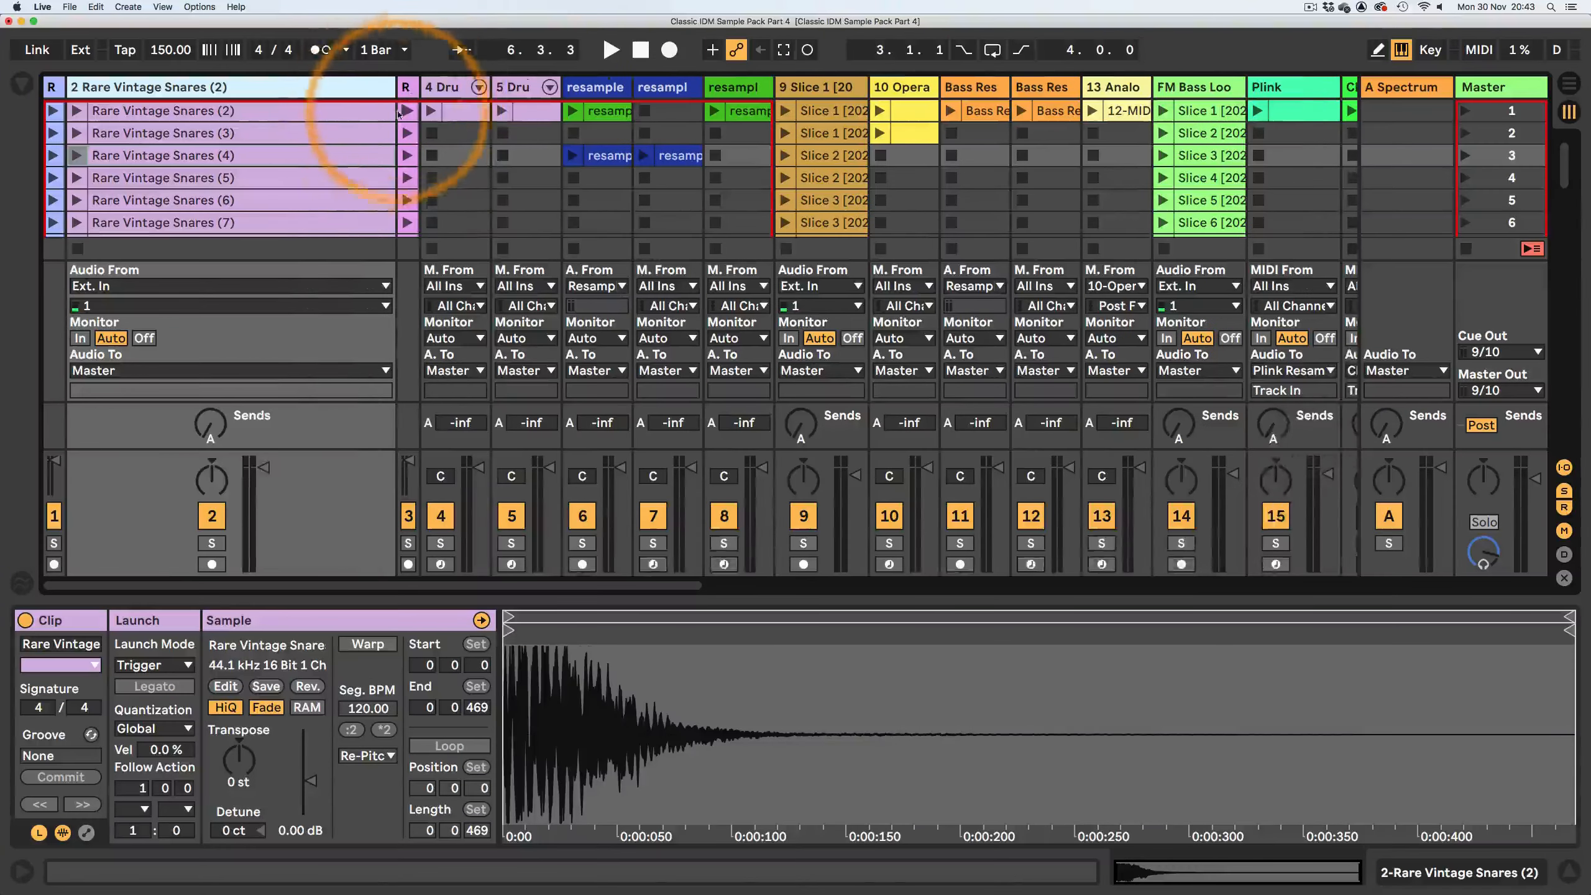
left_click(207, 111)
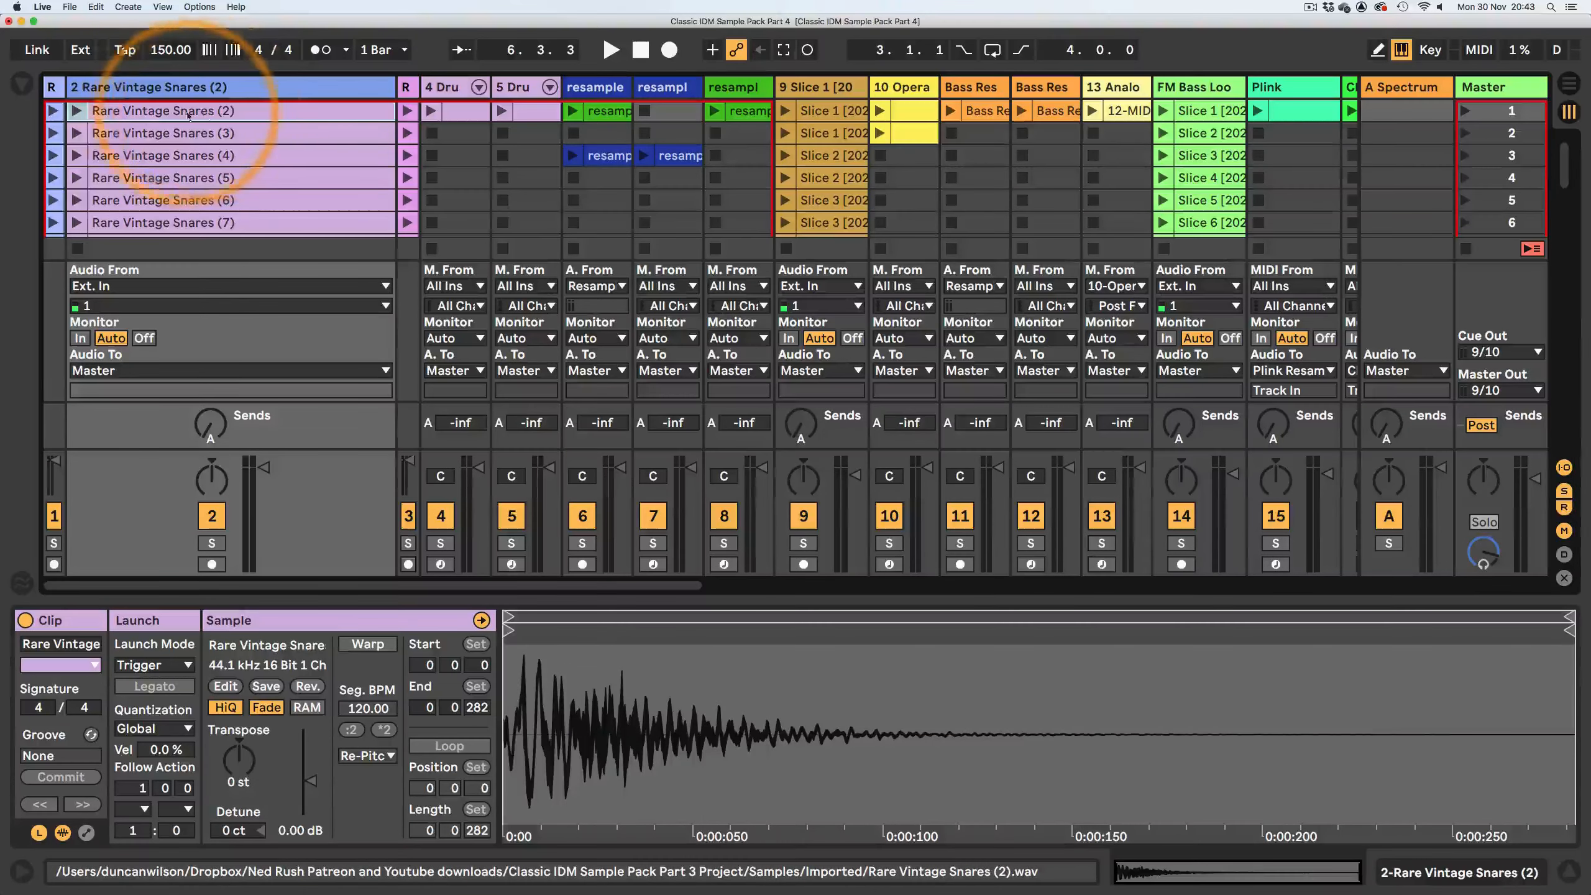
left_click(78, 113)
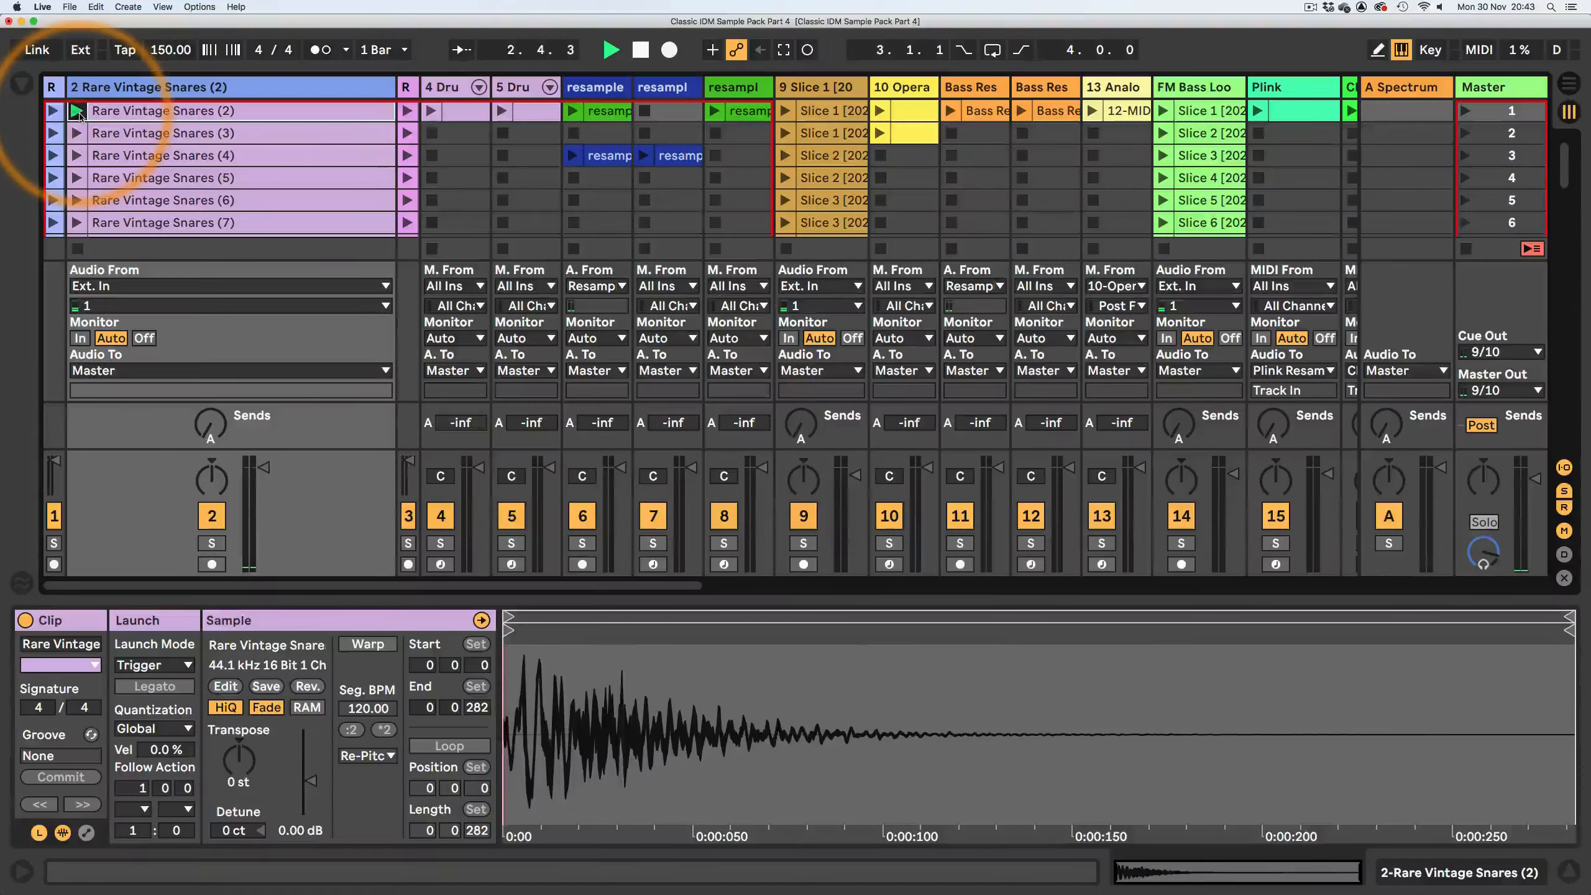
left_click(78, 133)
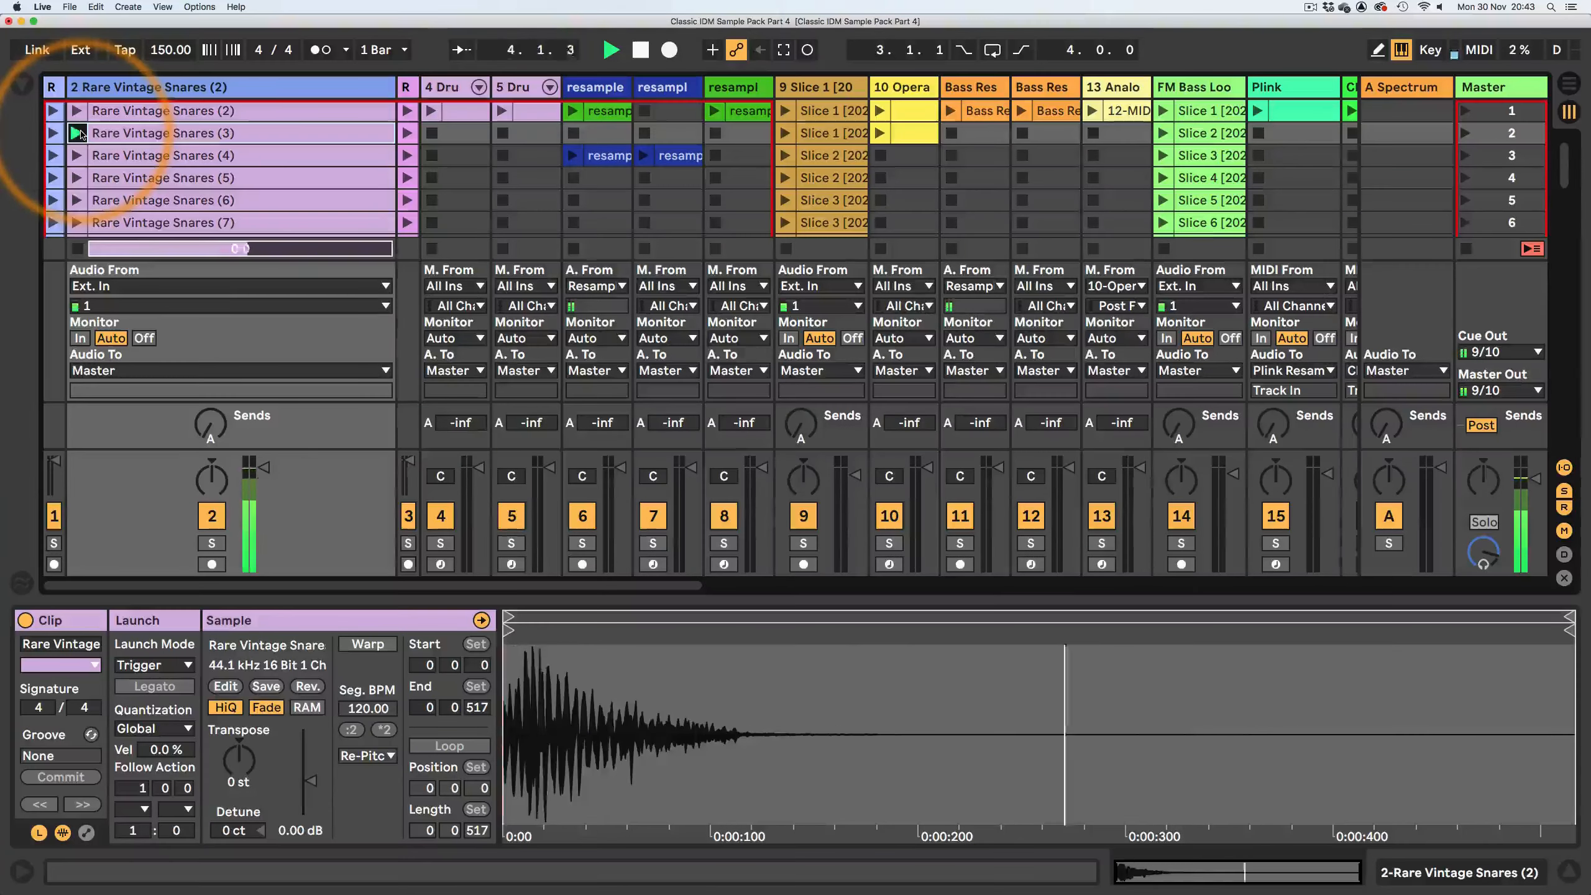
left_click(76, 155)
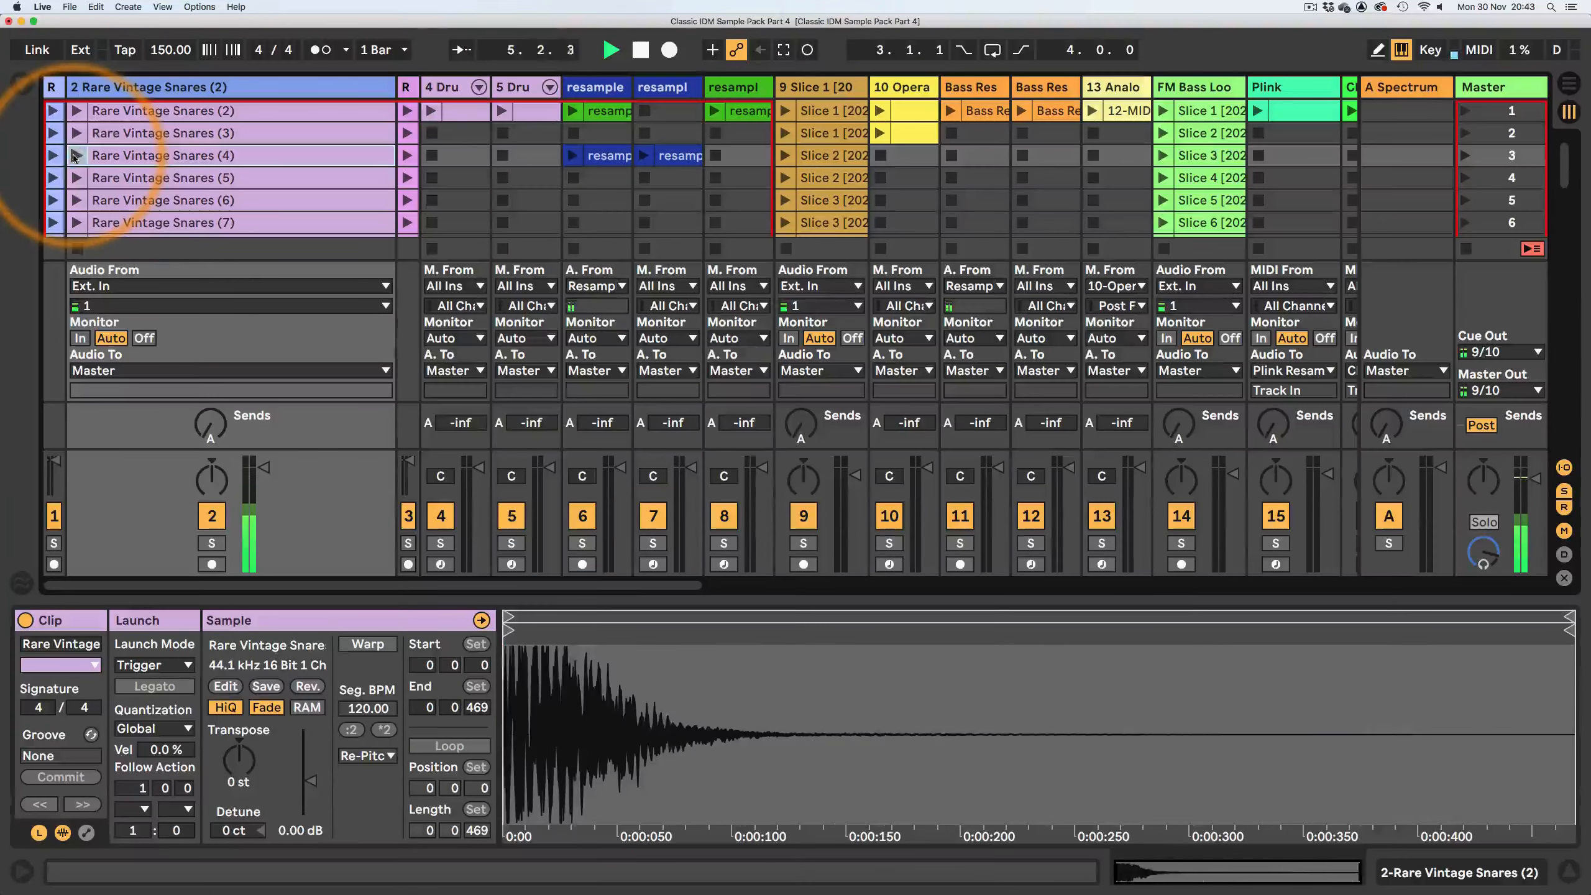
left_click(75, 177)
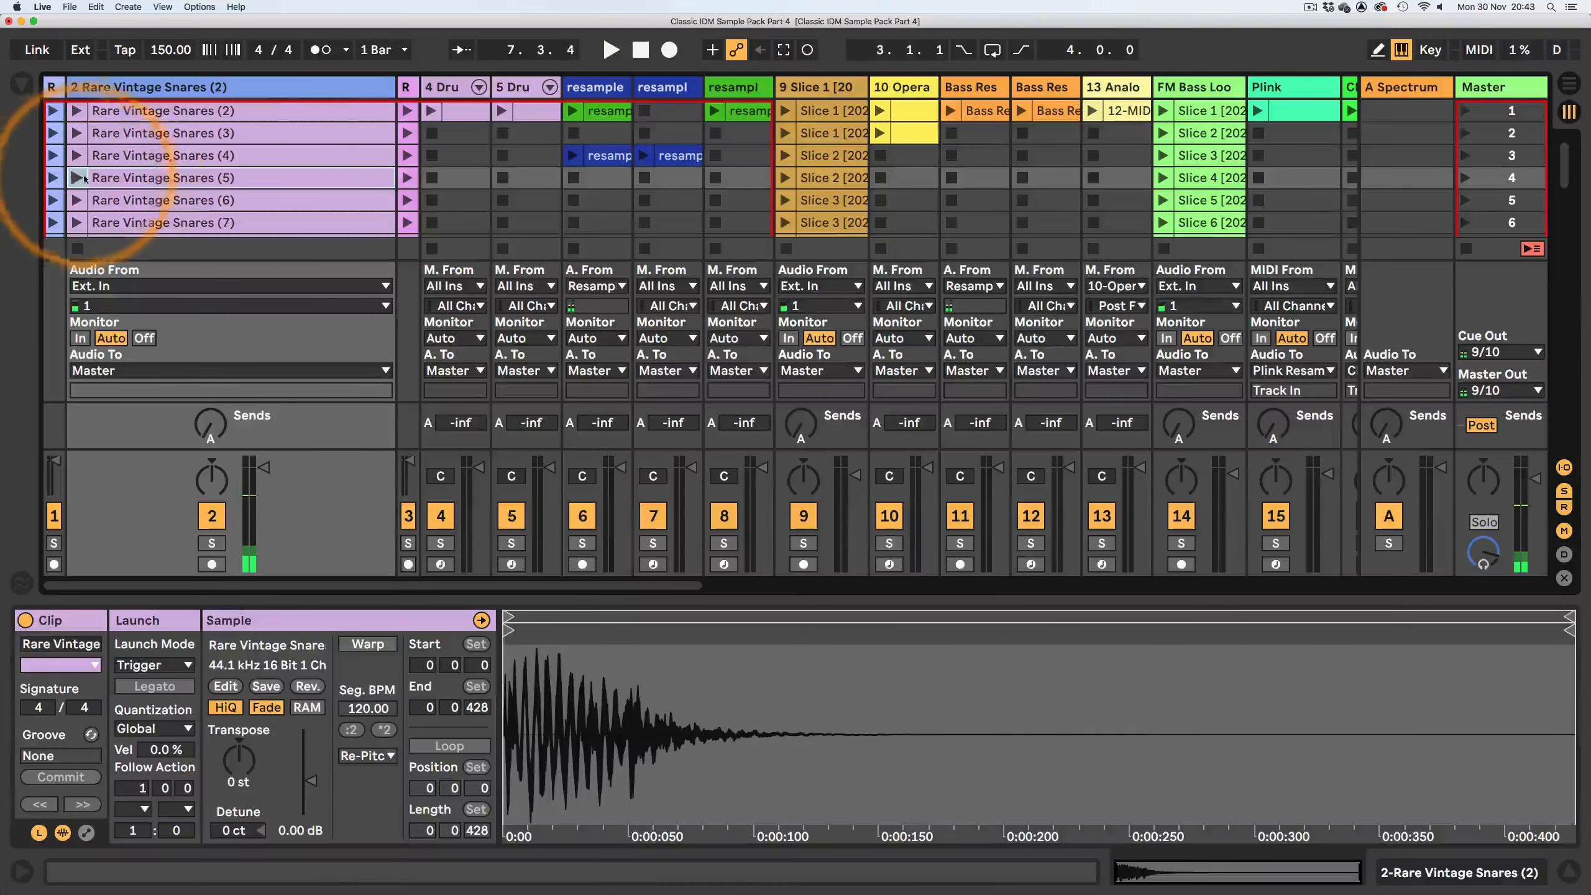
- Select and copy the 64 clips from Rare Vintage Snares (2) to (65), and narrow their track again
left_click(192, 111)
scroll(193, 111, "down", 10)
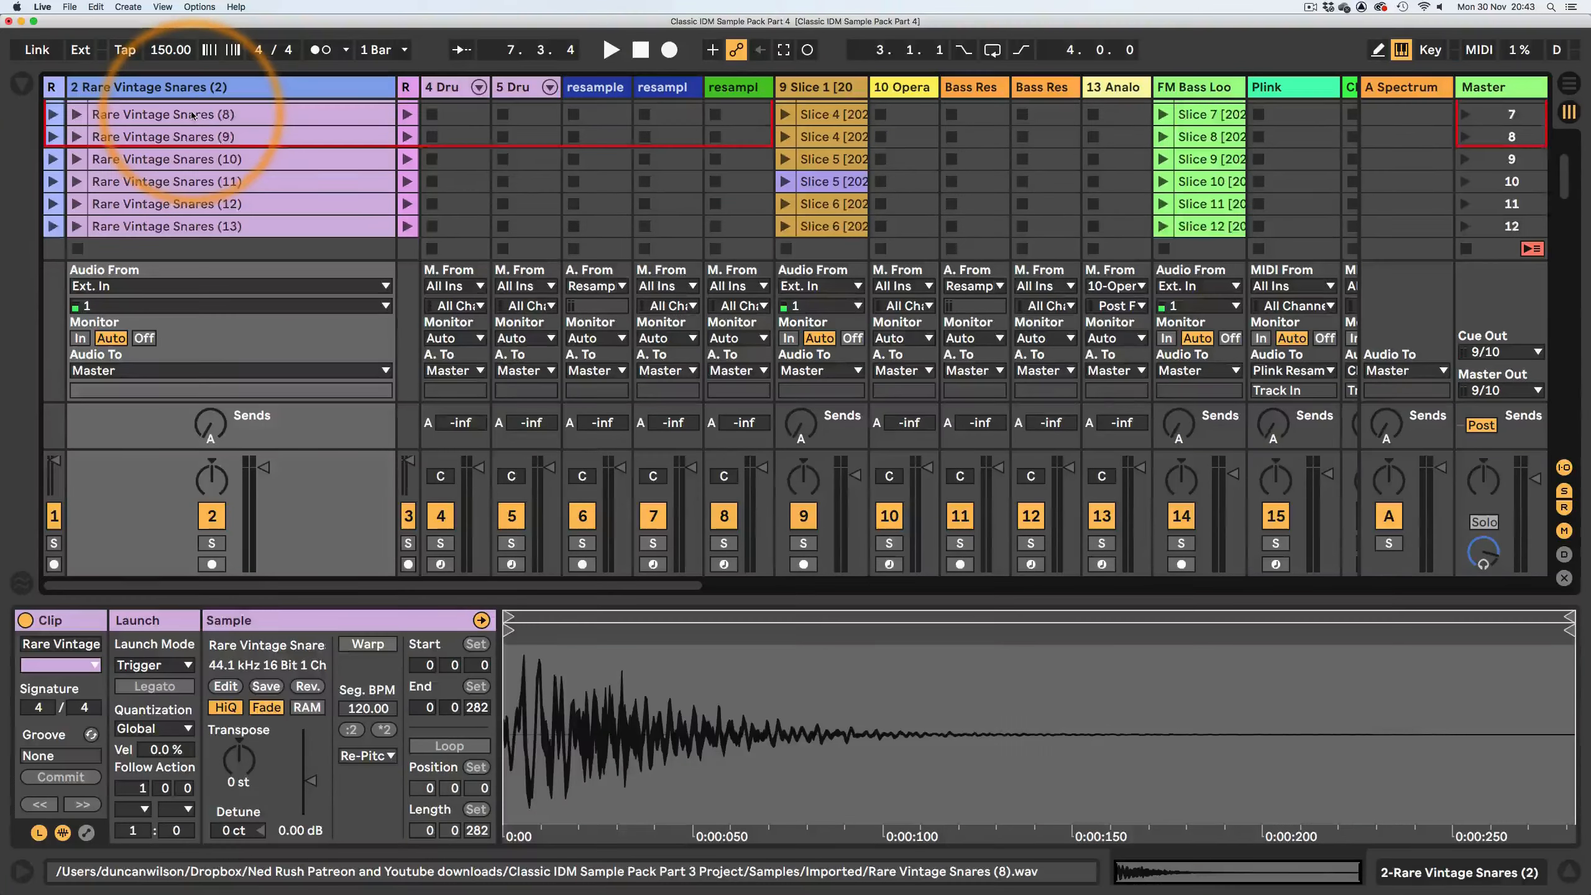
scroll(193, 115, "down", 10)
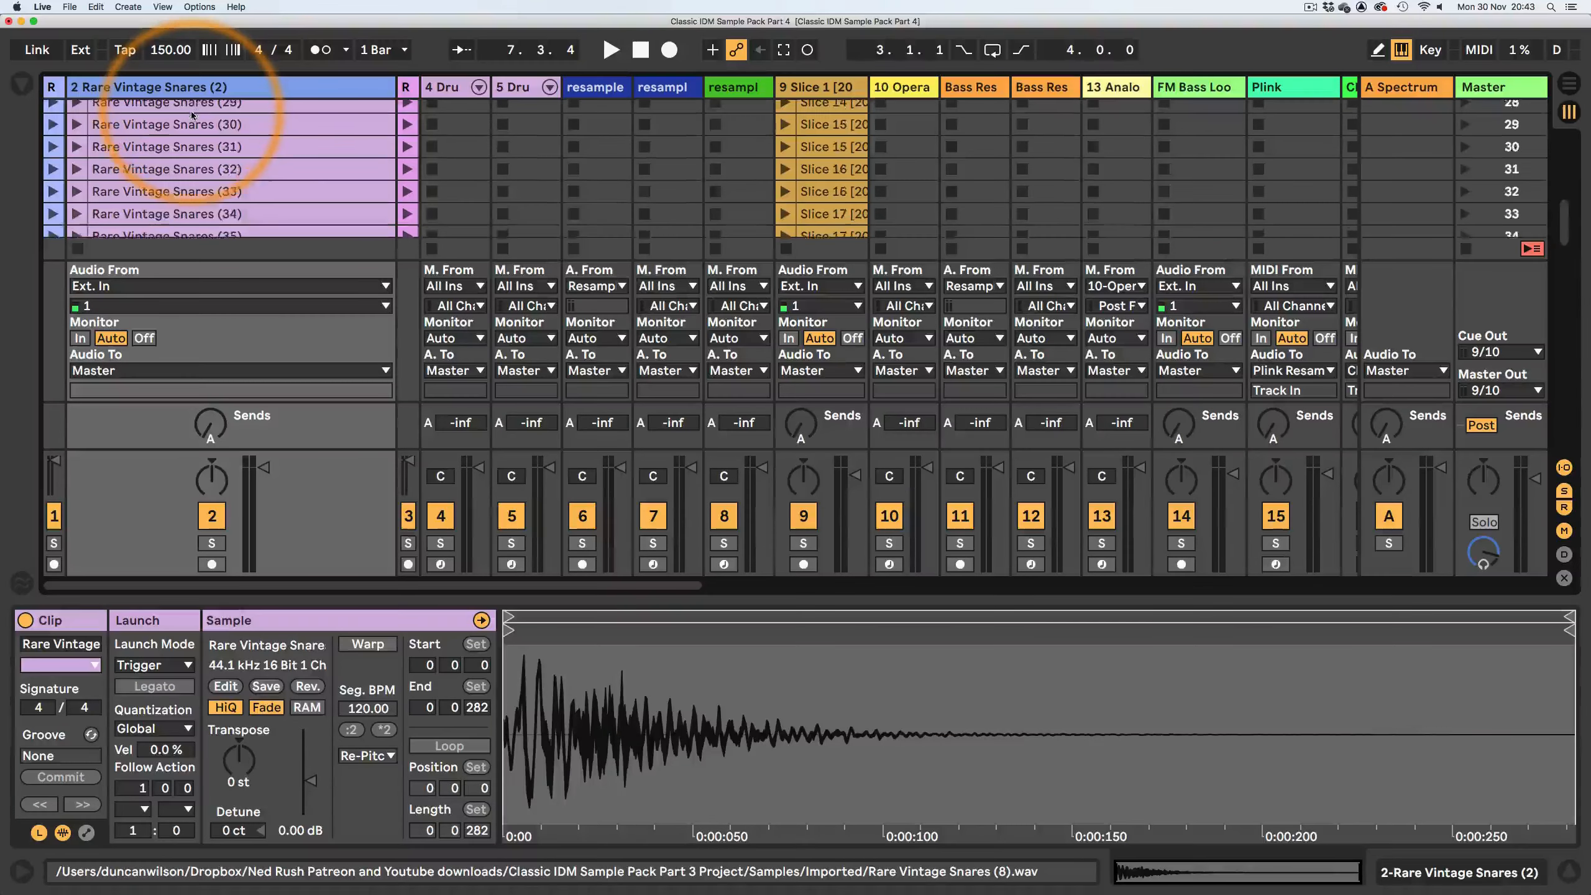
scroll(192, 115, "down", 6)
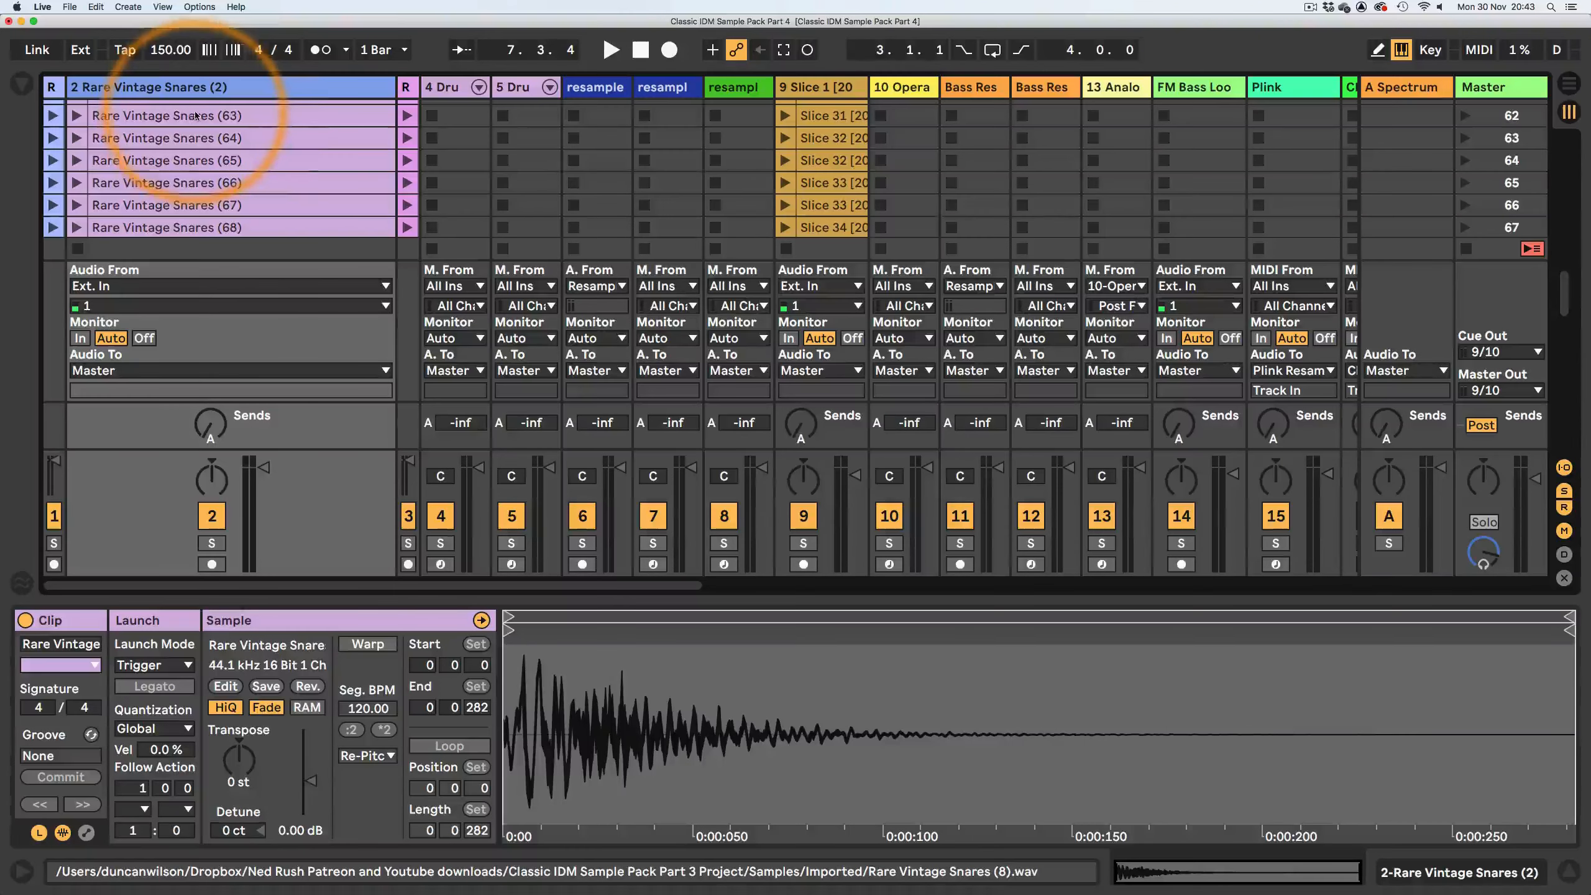
left_click(202, 138)
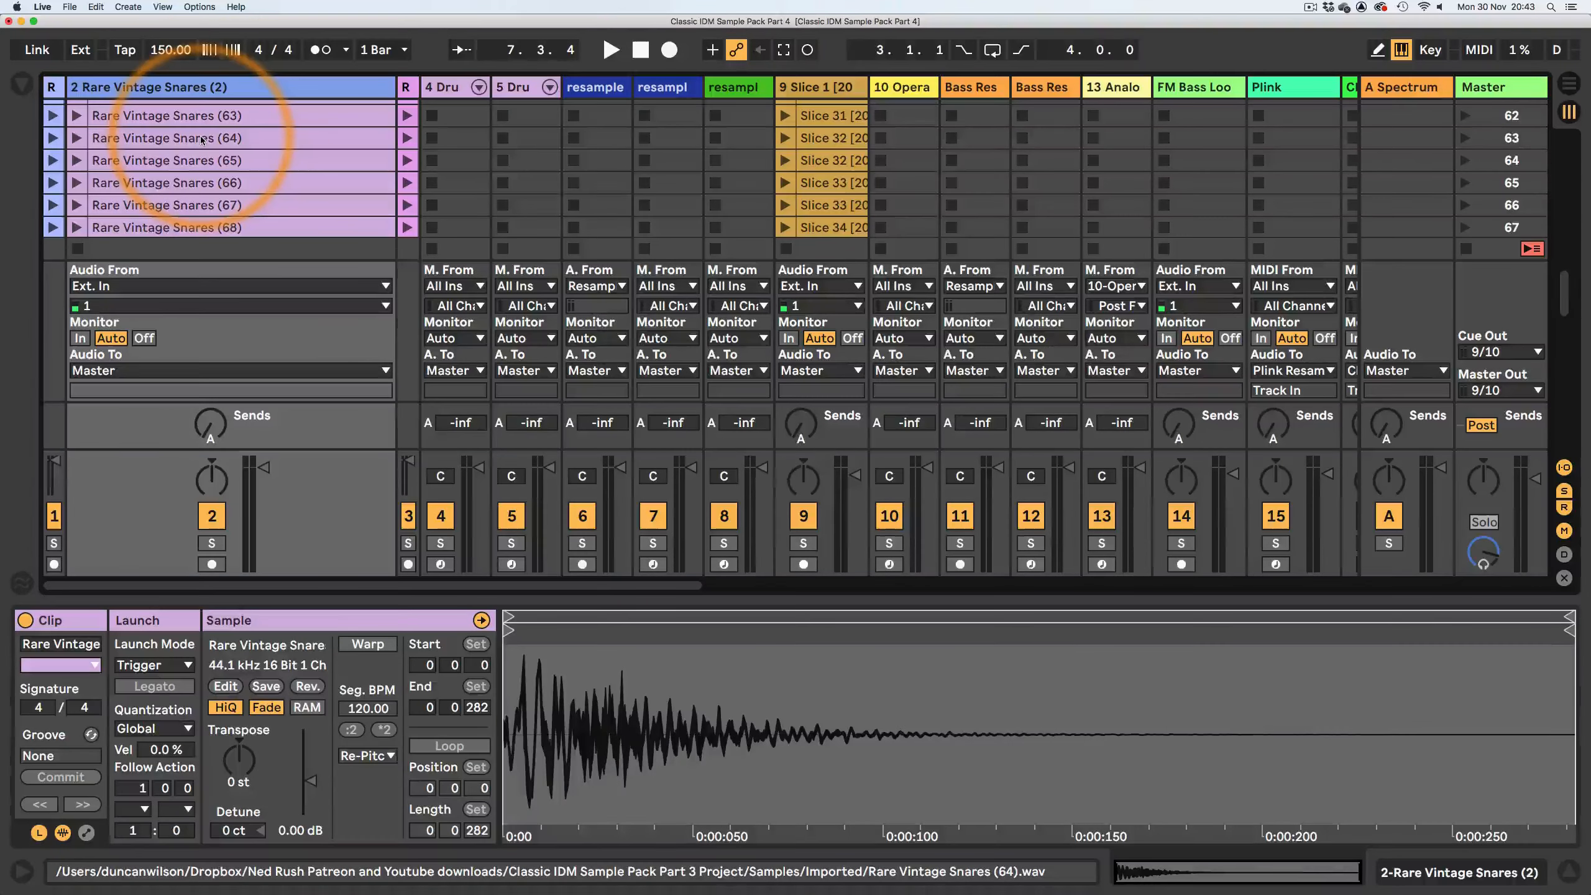
left_click(249, 161, "shift")
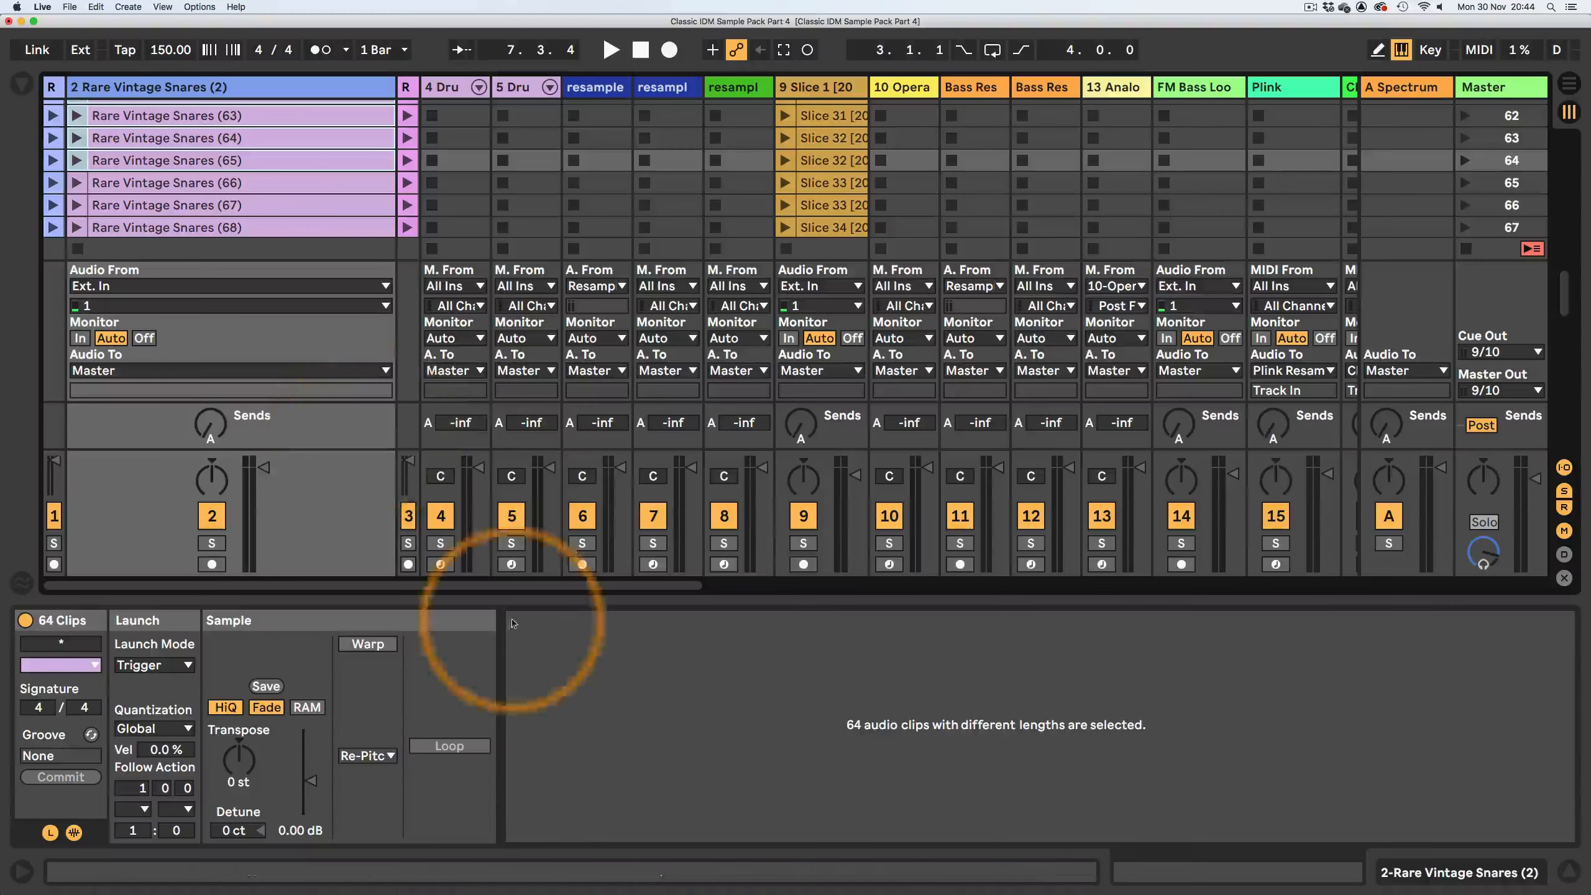
left_click_drag(607, 585, 455, 444)
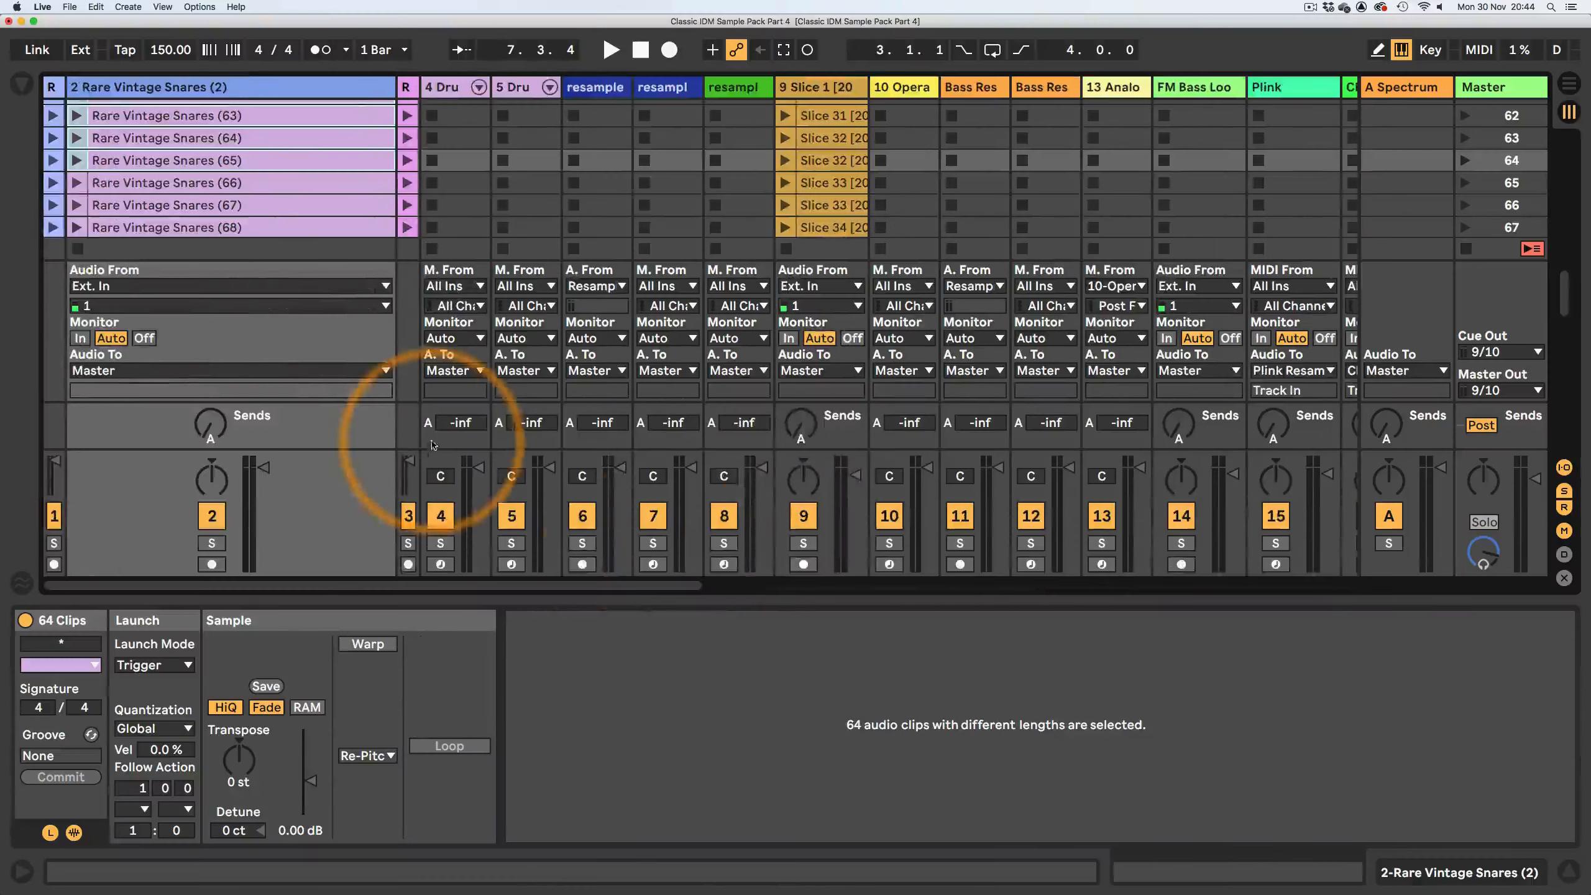
left_click_drag(393, 87, 65, 91)
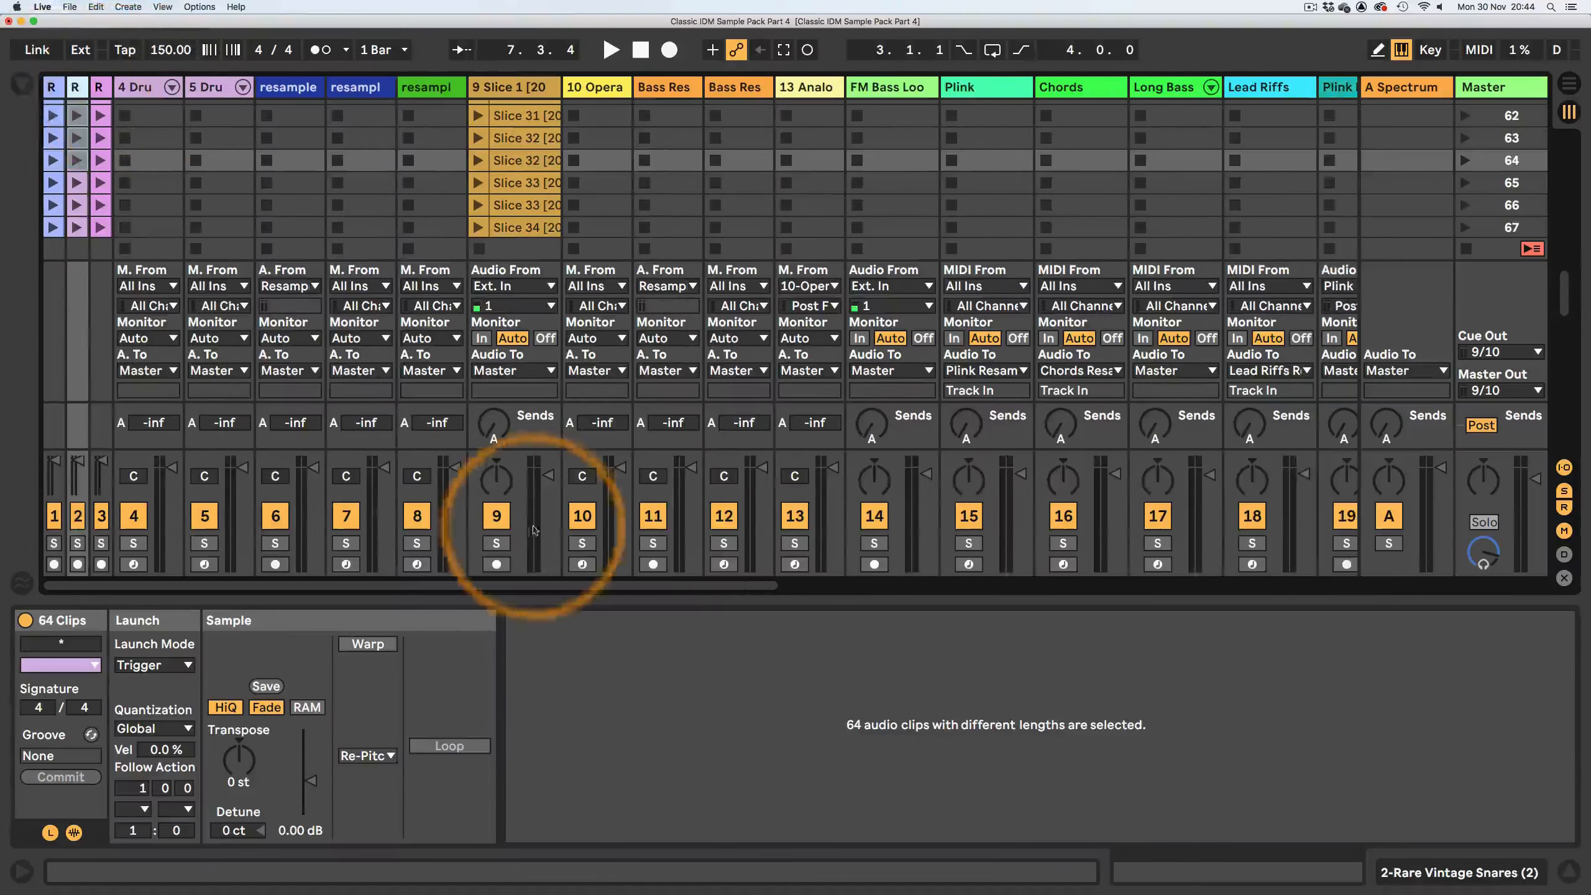
- Insert a new audio track after the Lead Riffs Midi track and paste the 64 copied snare clips from scene 1 down
left_click_drag(567, 585, 1484, 664)
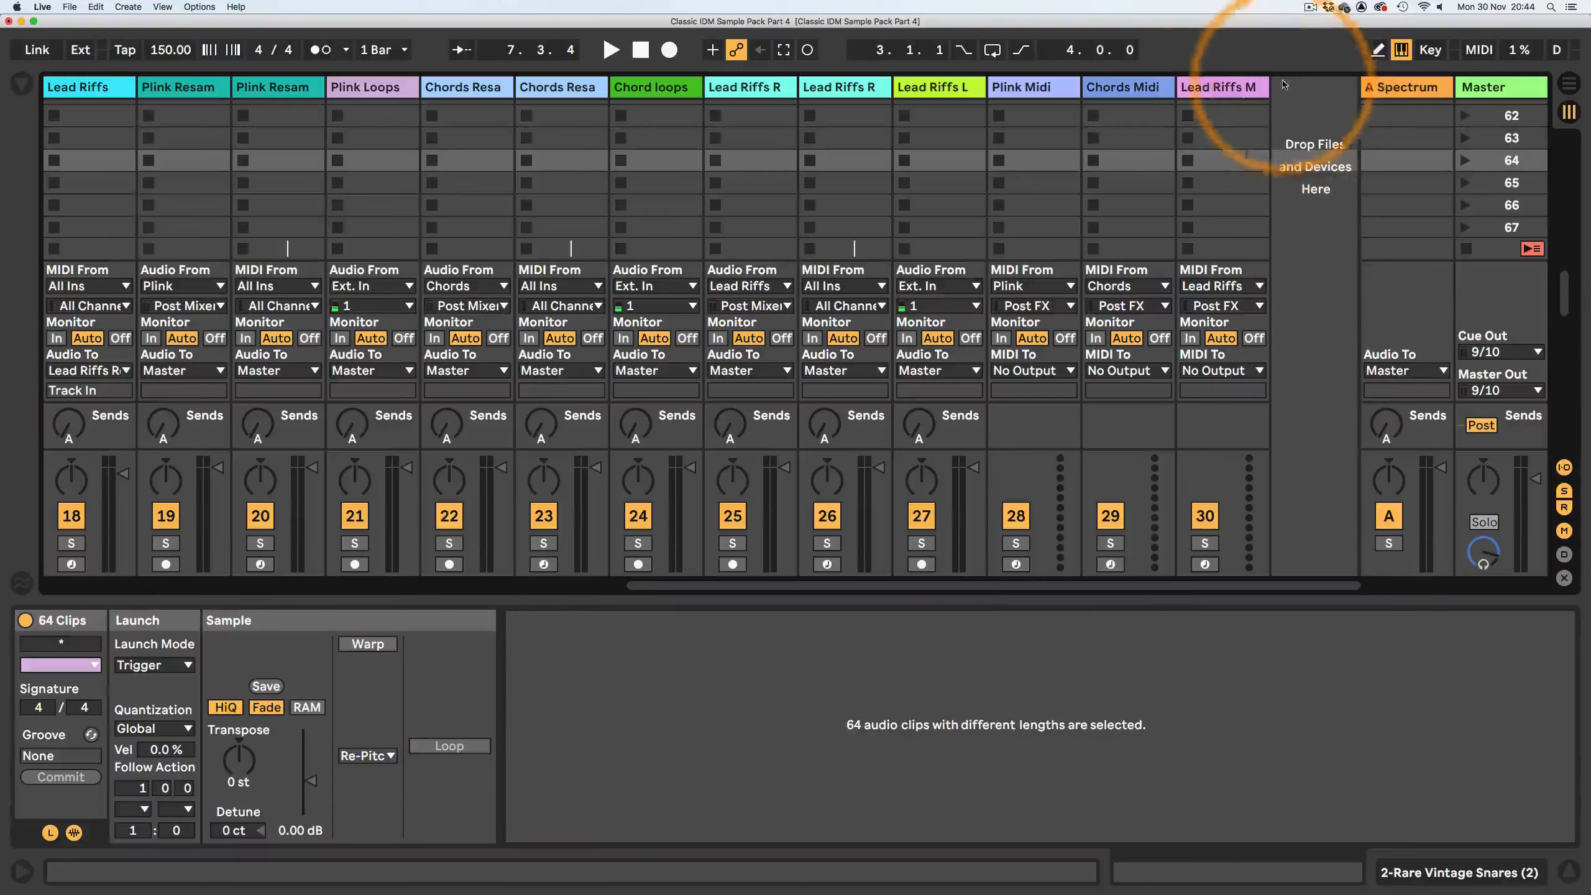
left_click(1244, 87)
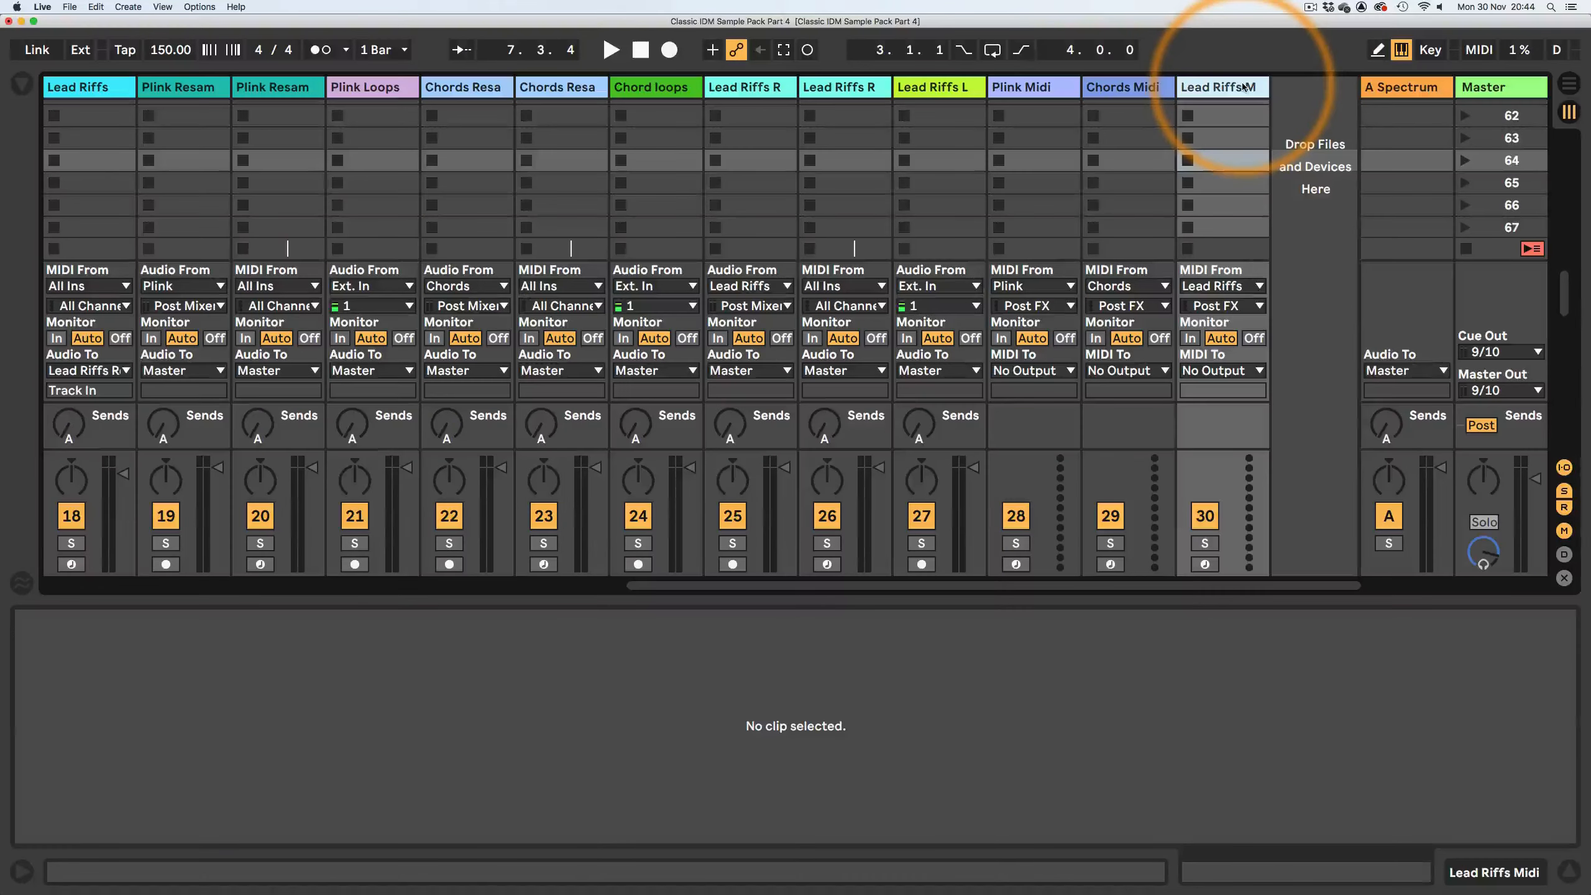
key("super+t")
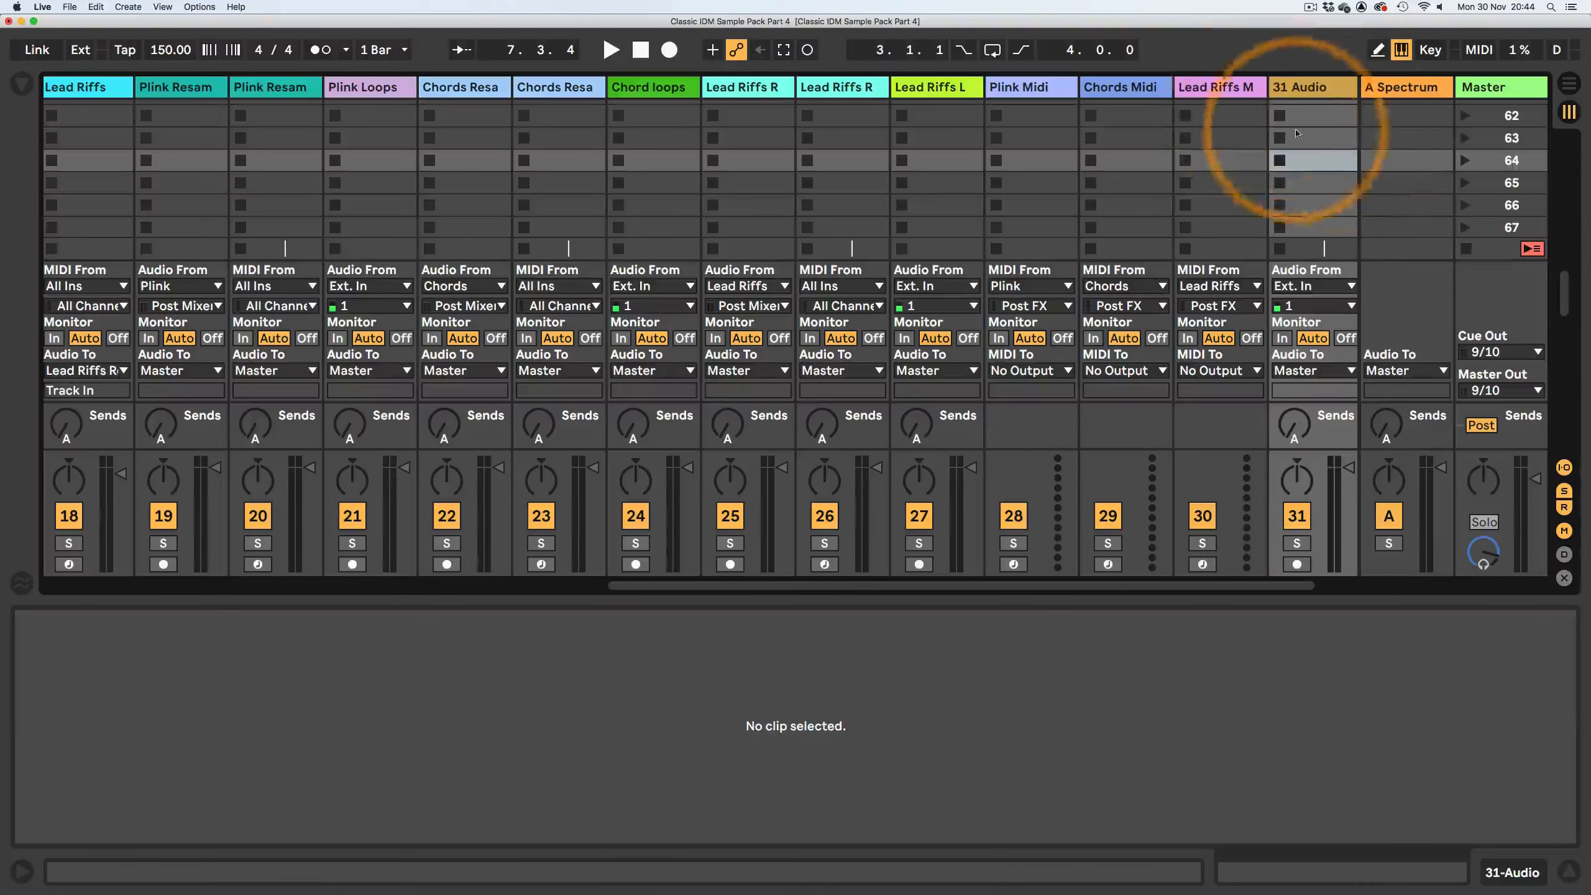
left_click_drag(1564, 295, 1564, 162)
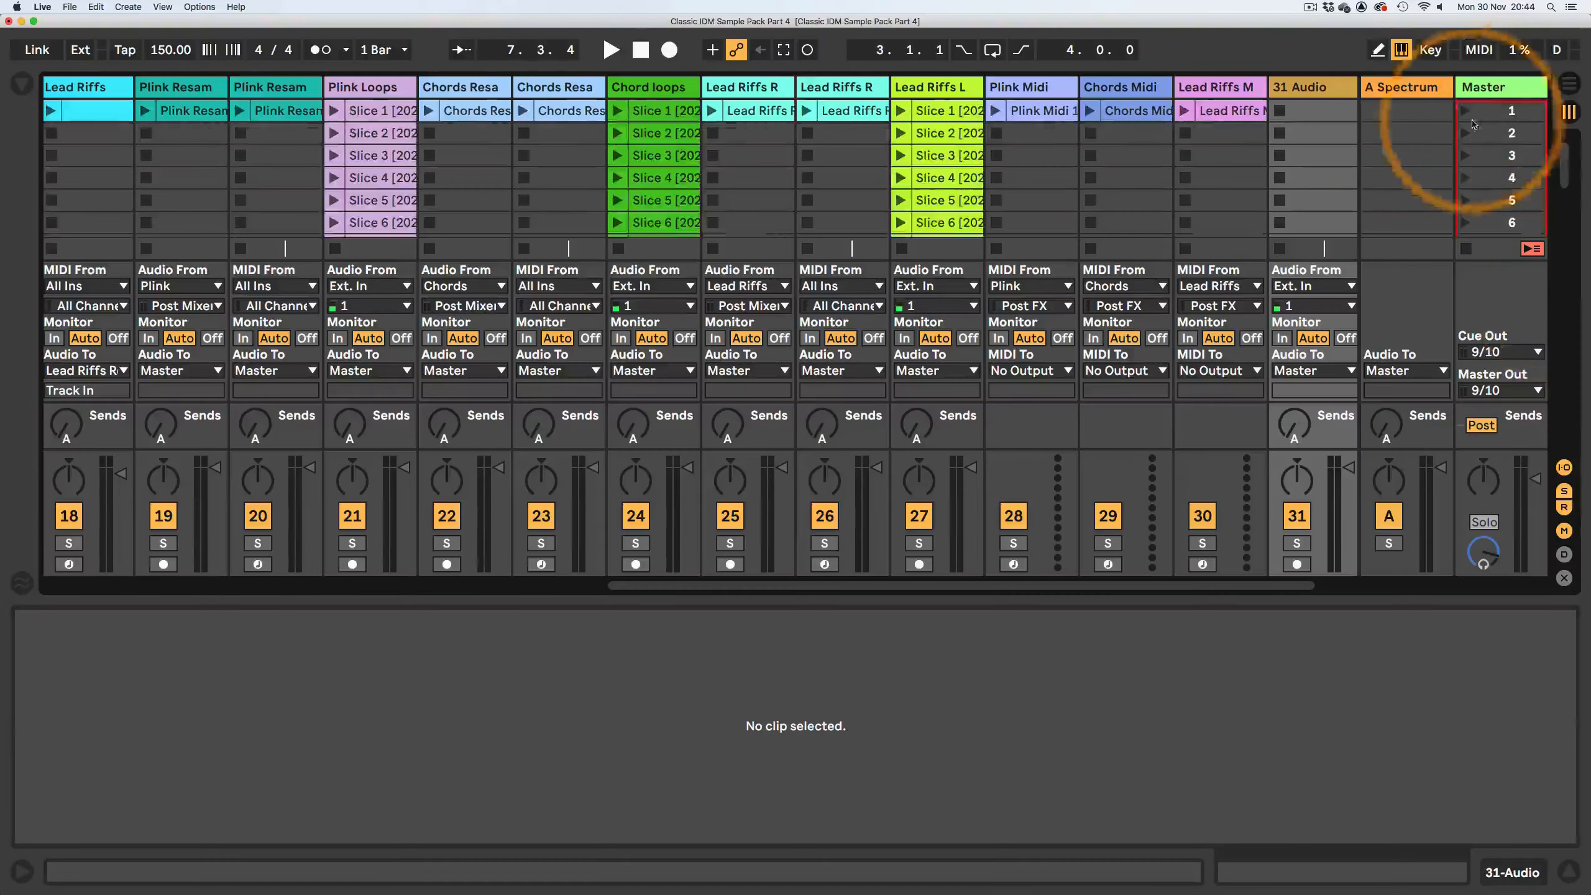
left_click(1317, 113)
key("super+v")
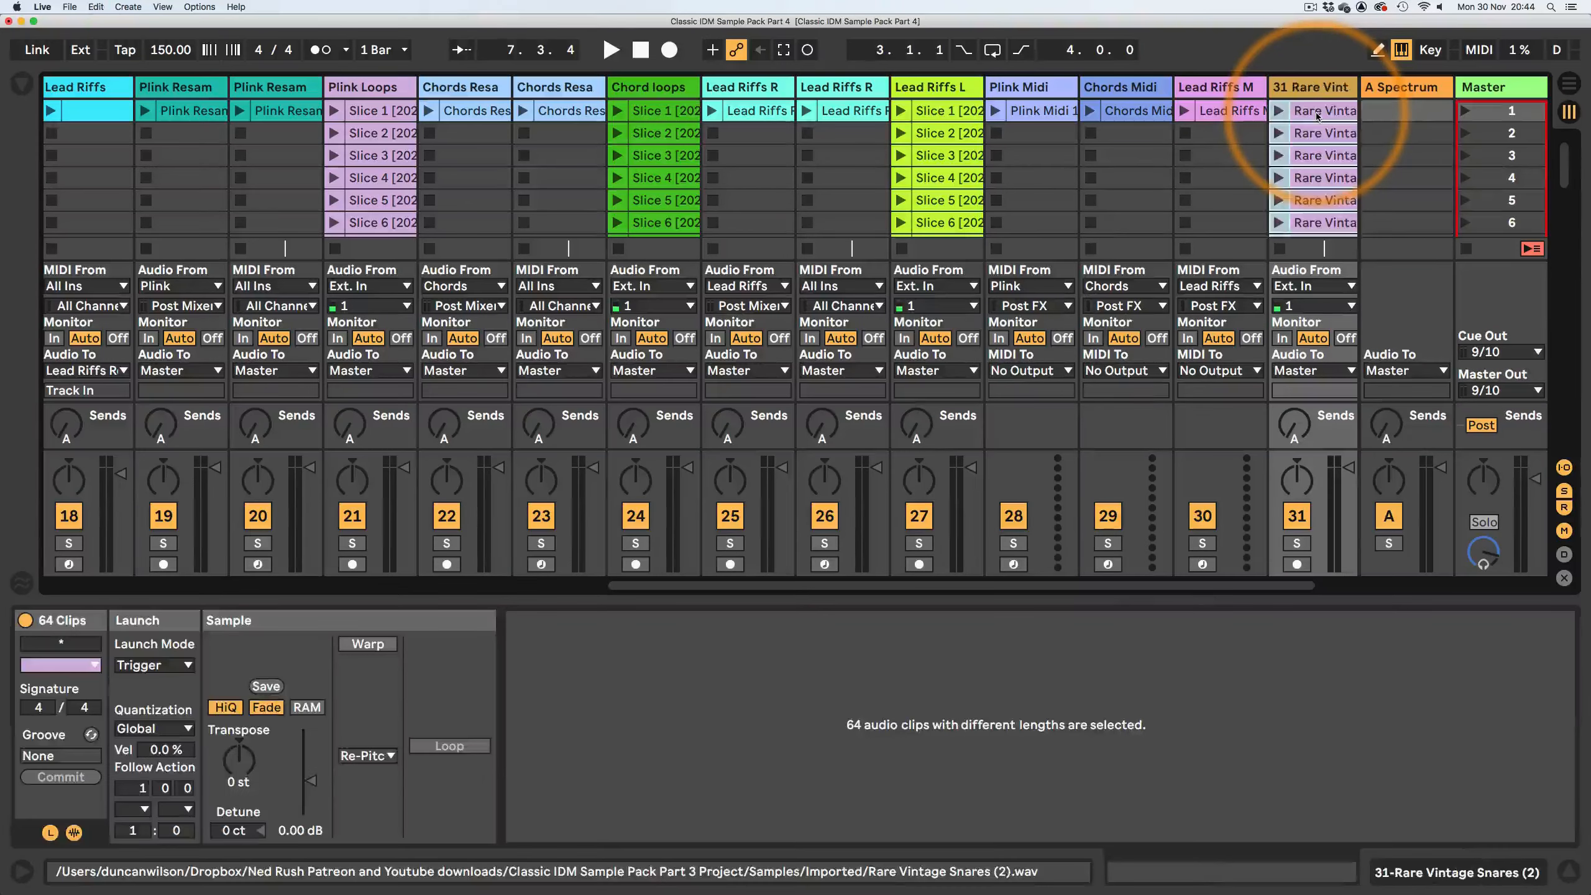
- Narrow tracks 1 to 30 together to their minimum width, leaving the new snare track 31 at full width
left_click_drag(1112, 586, 483, 626)
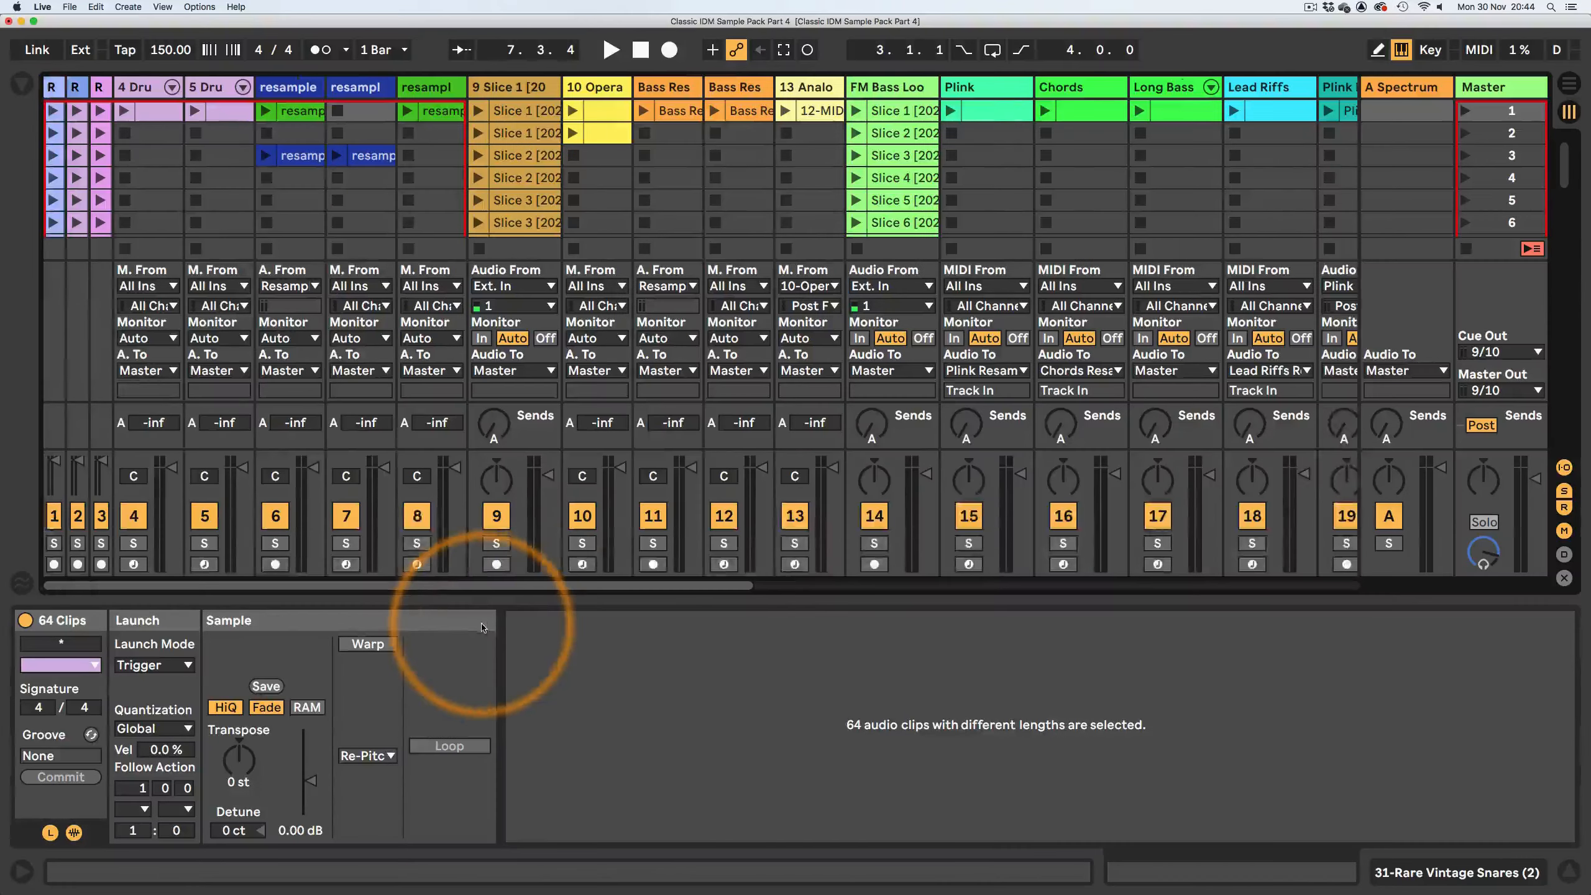
left_click(153, 110)
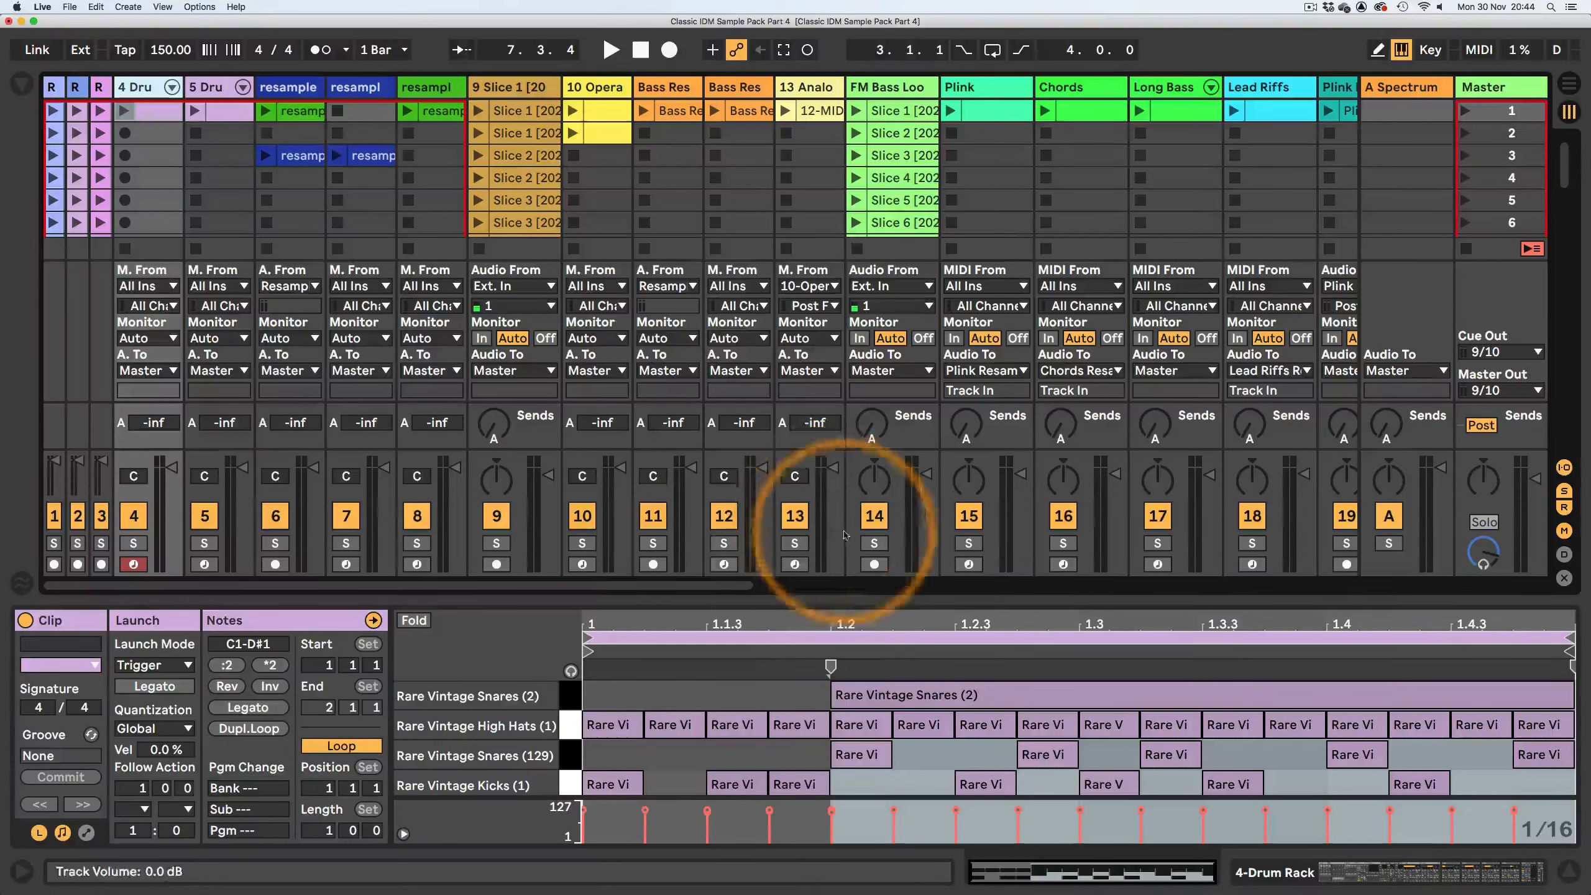
left_click_drag(657, 586, 1391, 529)
left_click_drag(1083, 79, 615, 113)
left_click(1133, 79, "shift")
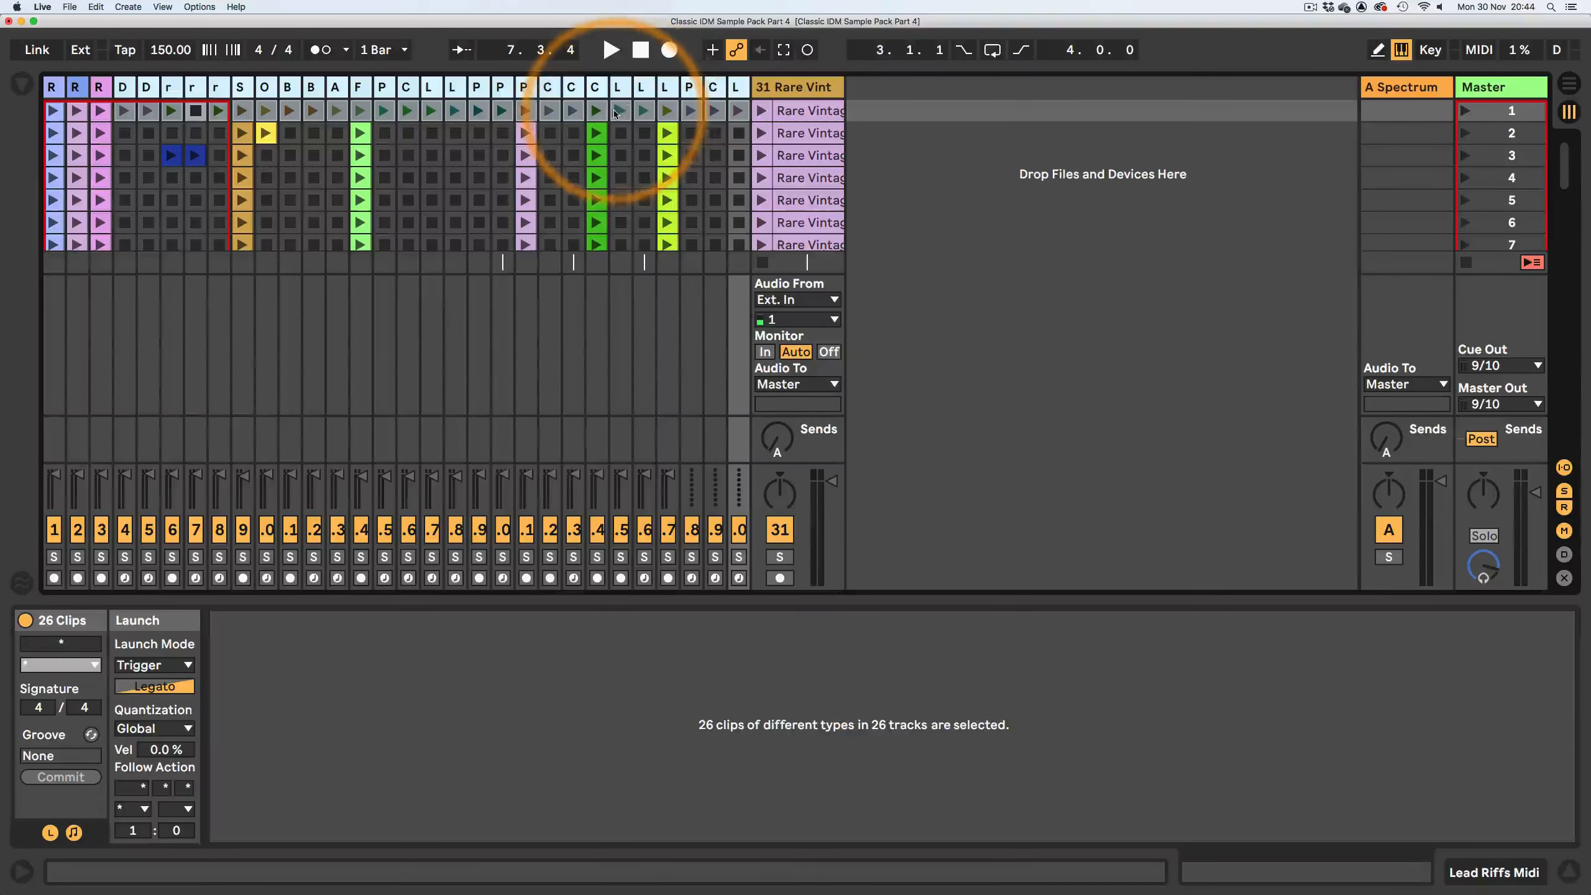
left_click(1011, 182)
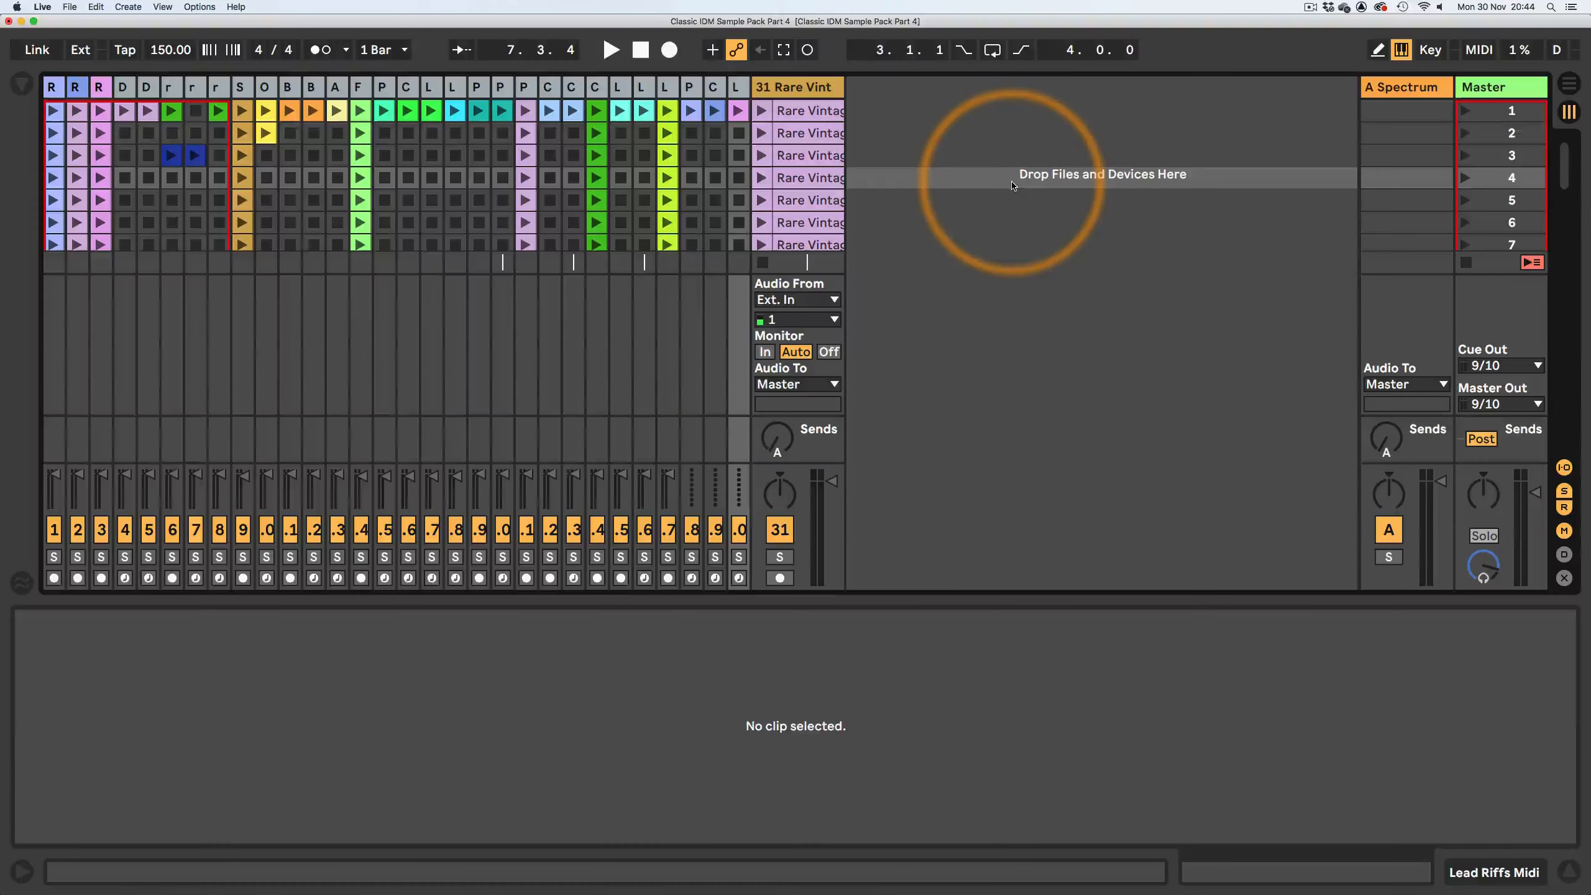
- Select all 64 snare clips on track 31 and set their follow action to Next with a follow action time of 4 0 0
left_click(812, 111)
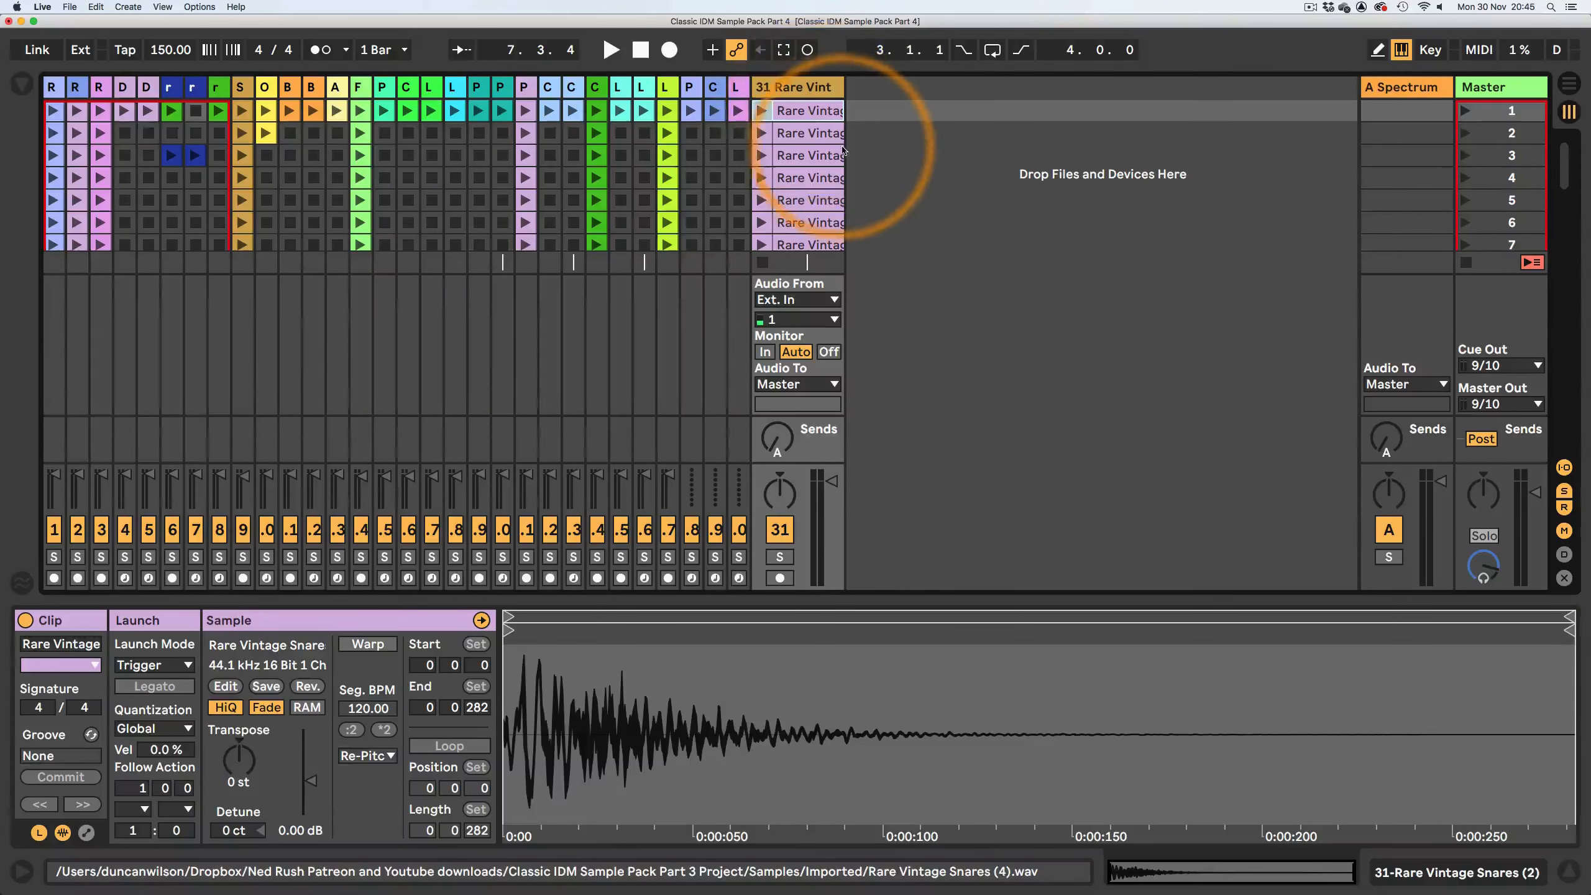
scroll(814, 182, "down", 15)
scroll(804, 204, "down", 20)
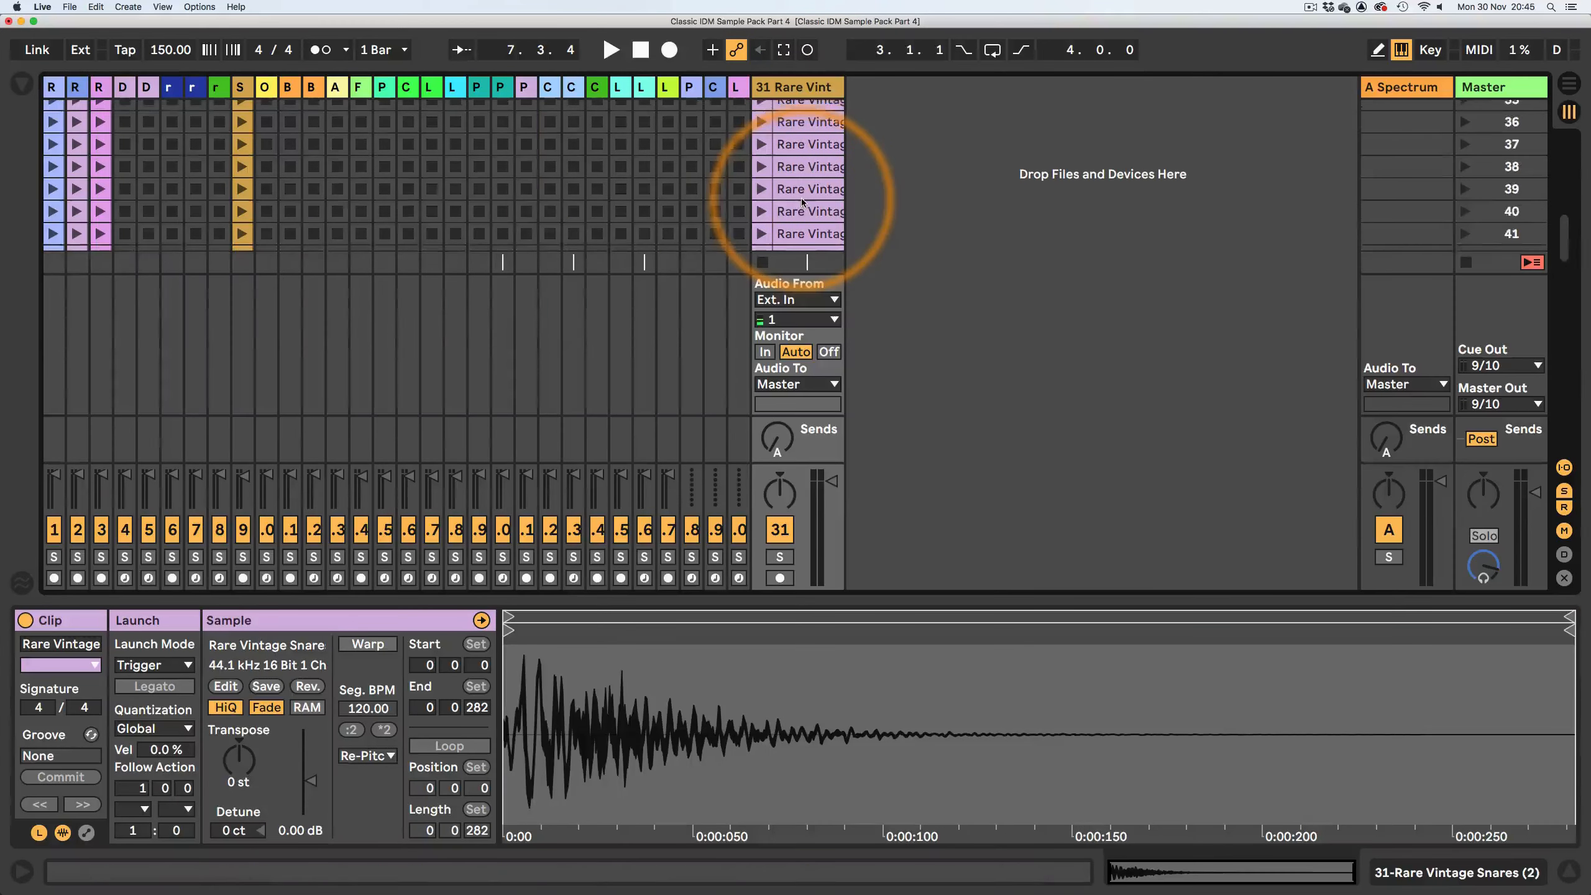
scroll(802, 205, "up", 5)
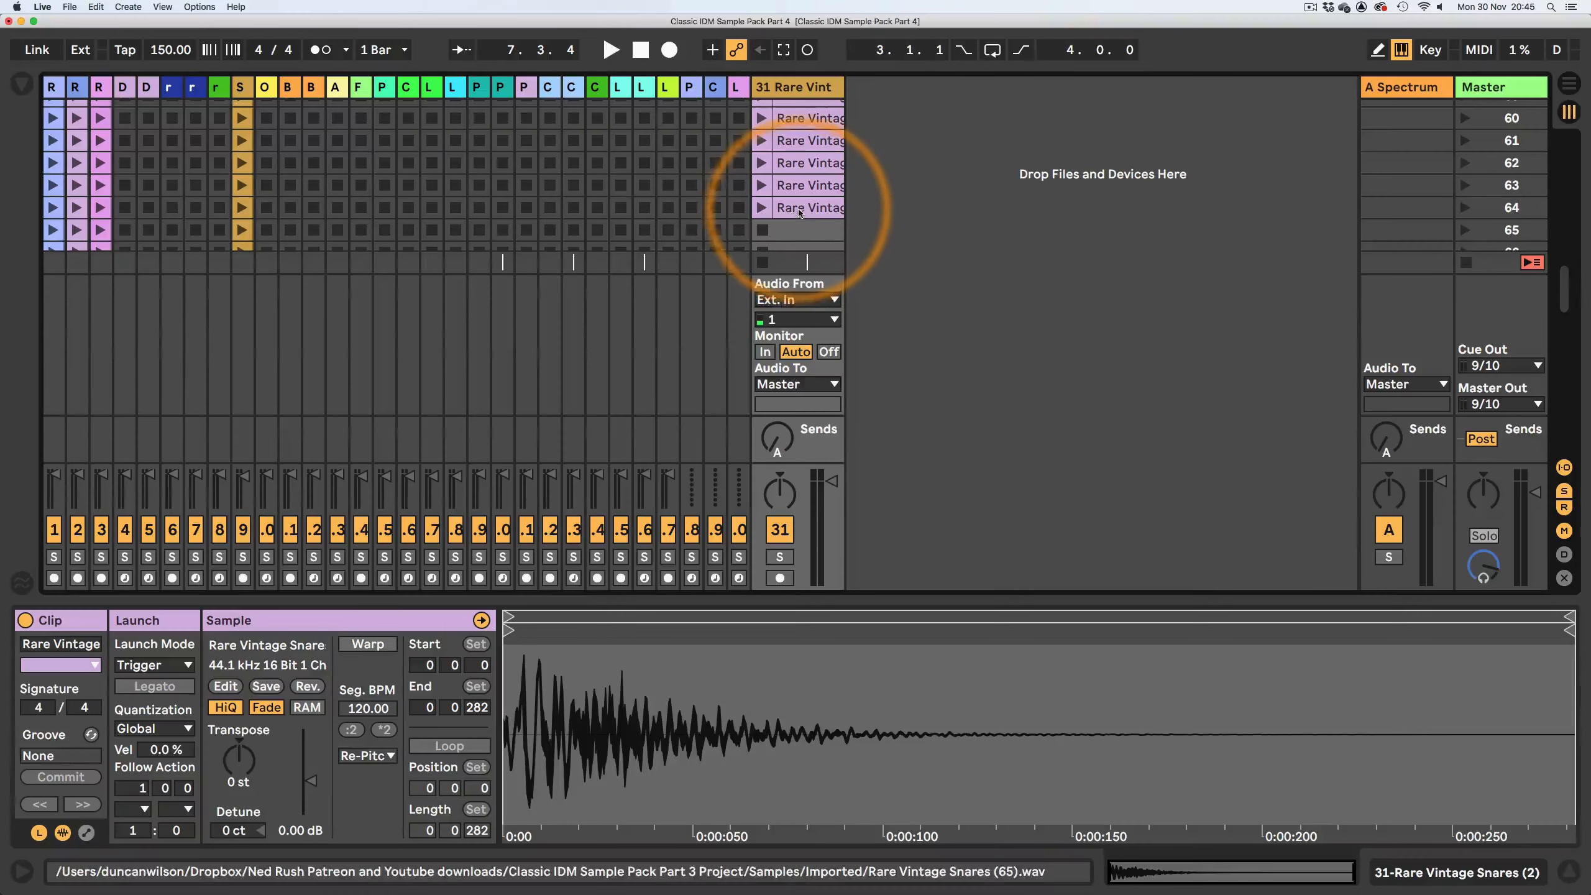
scroll(801, 207, "up", 20)
scroll(799, 212, "up", 3)
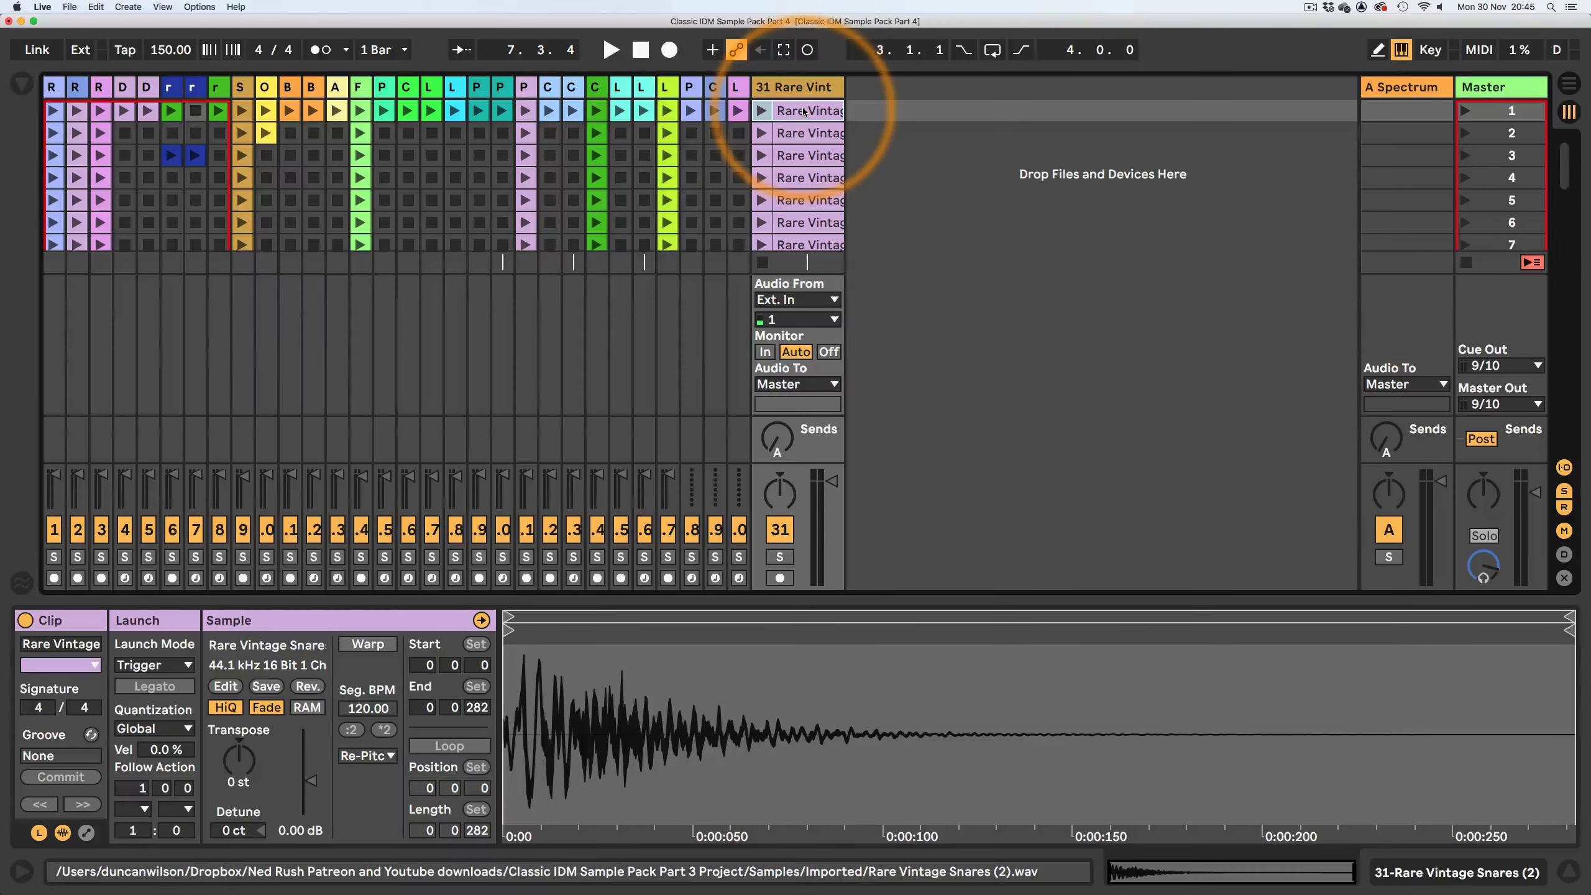
scroll(803, 111, "down", 20)
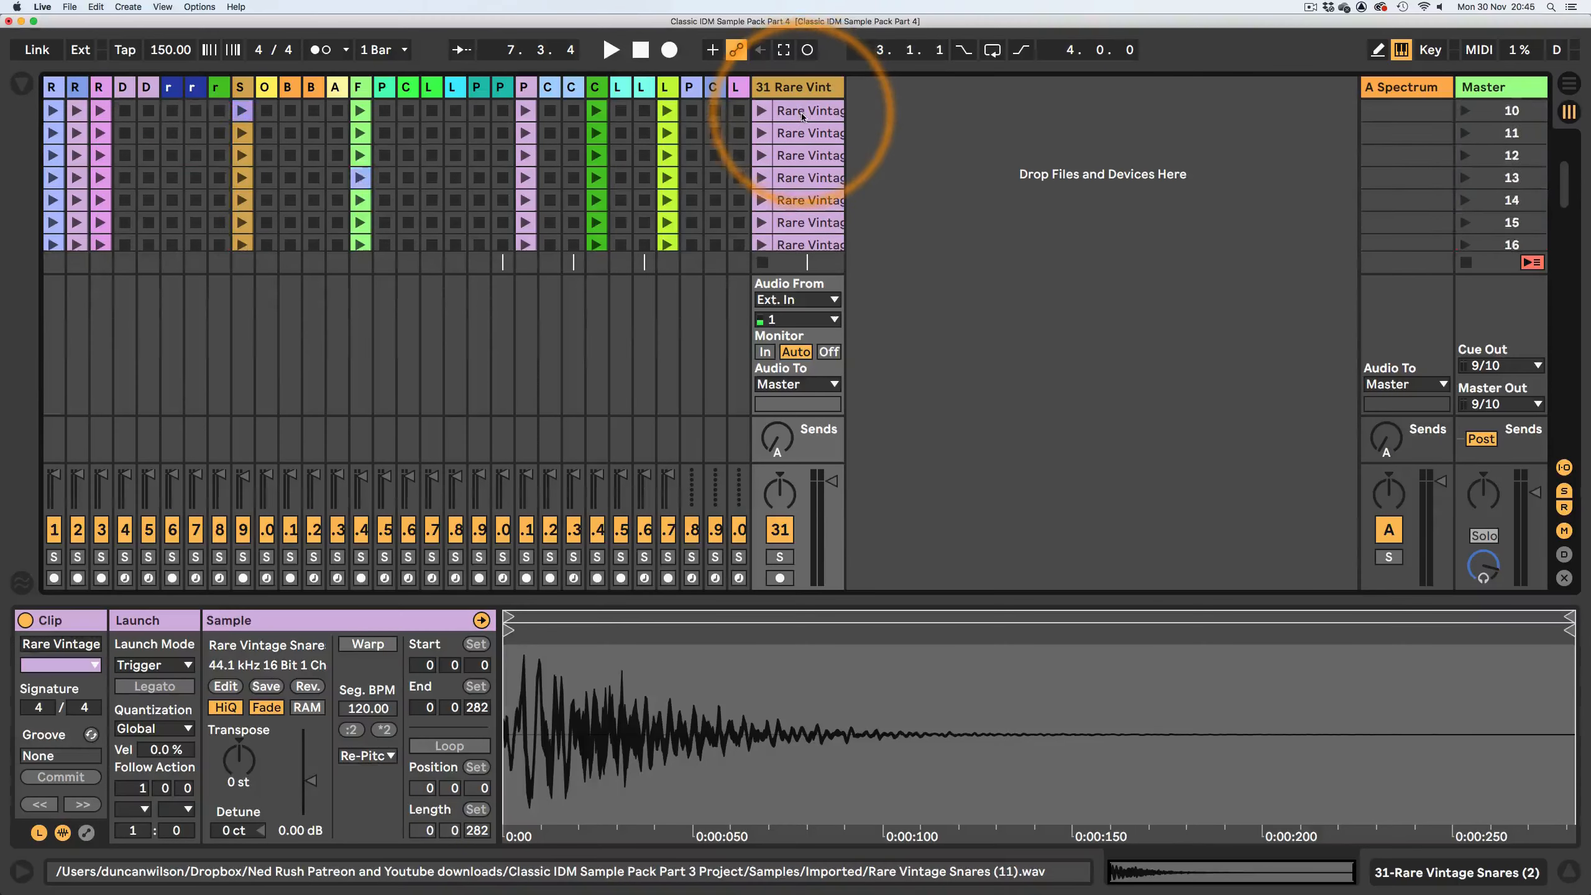
scroll(803, 118, "down", 7)
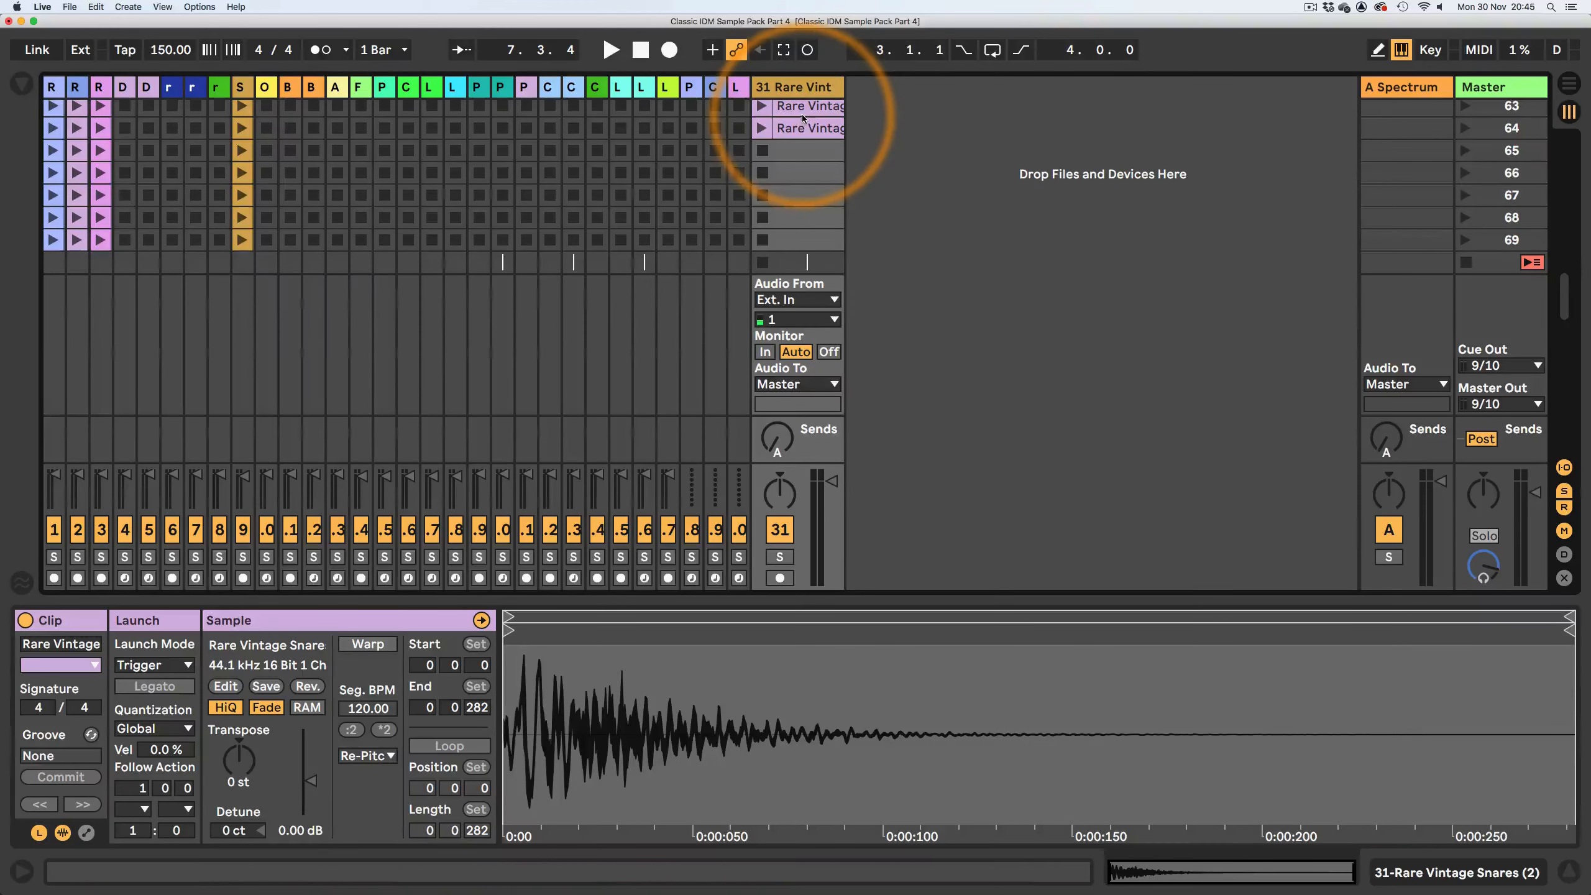
left_click(807, 128, "shift")
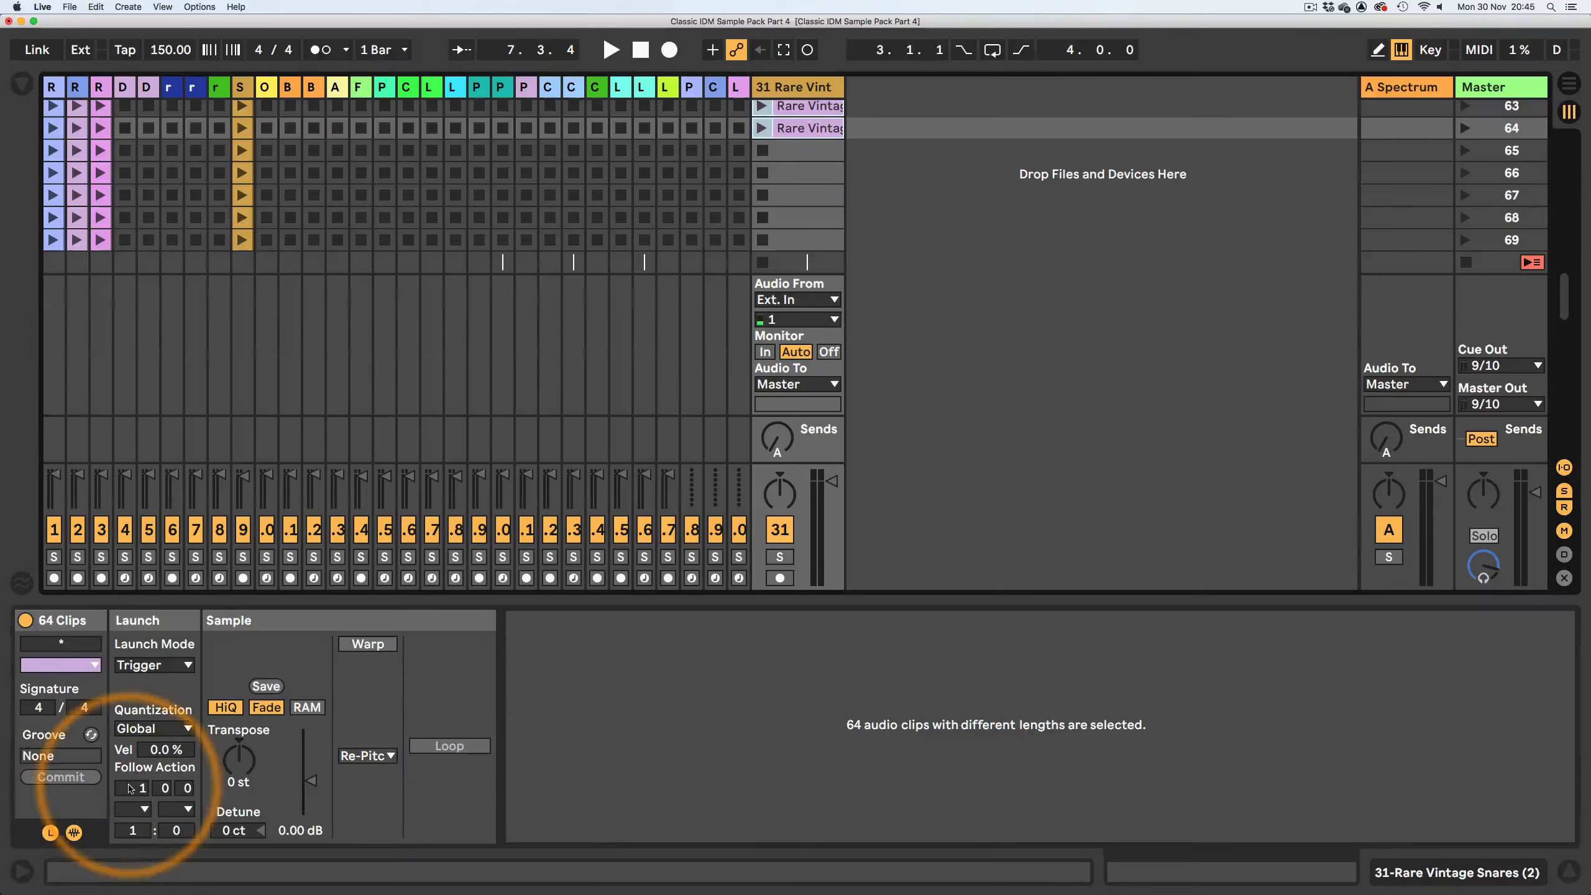
left_click(135, 808)
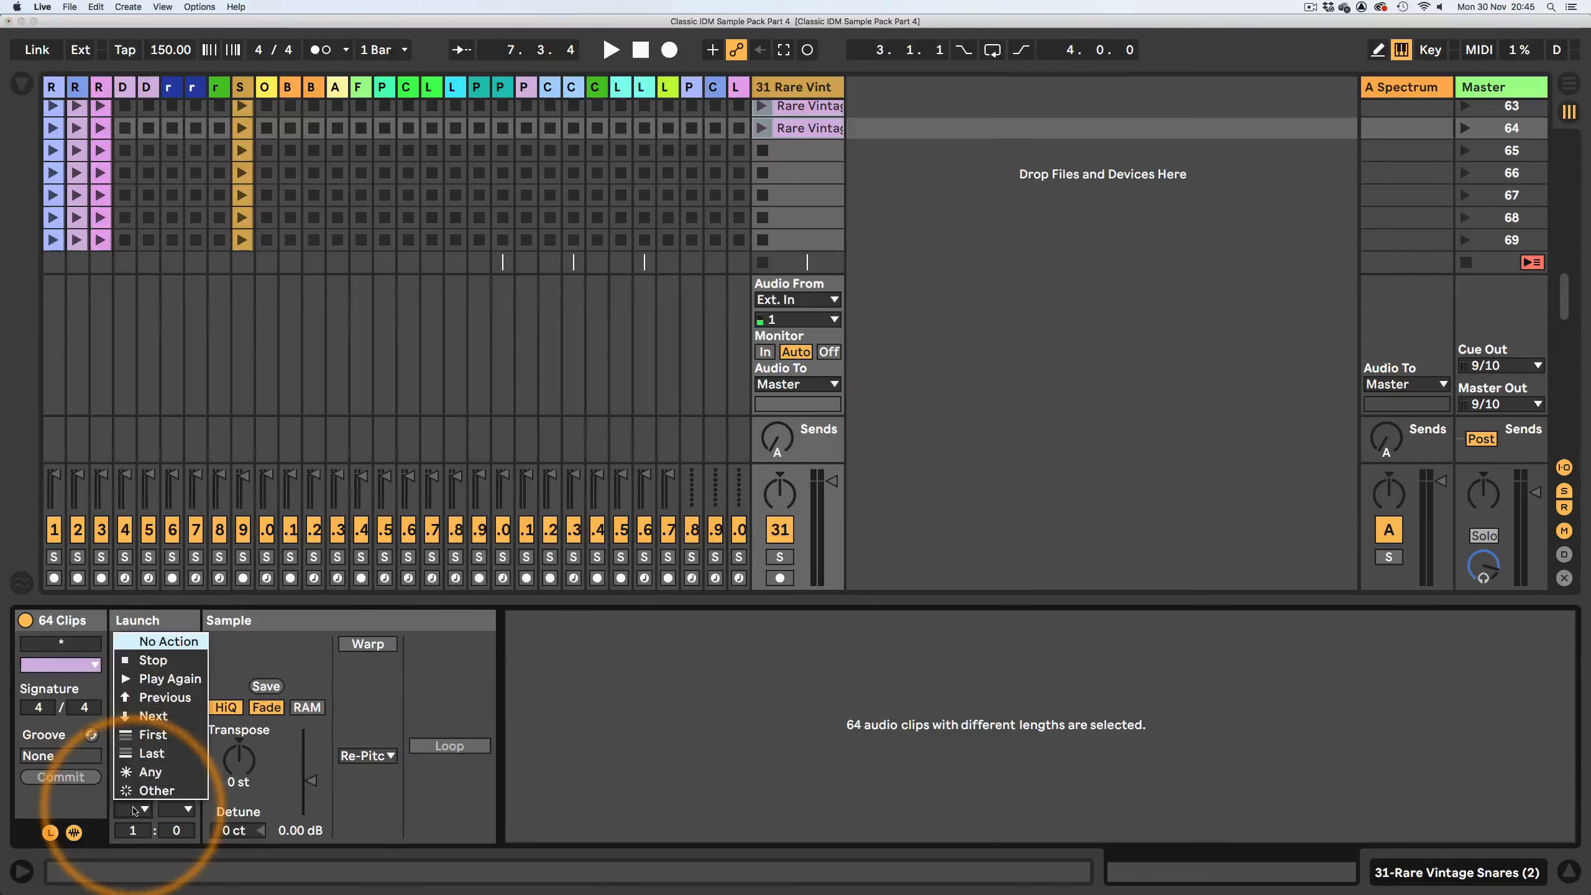
left_click(142, 718)
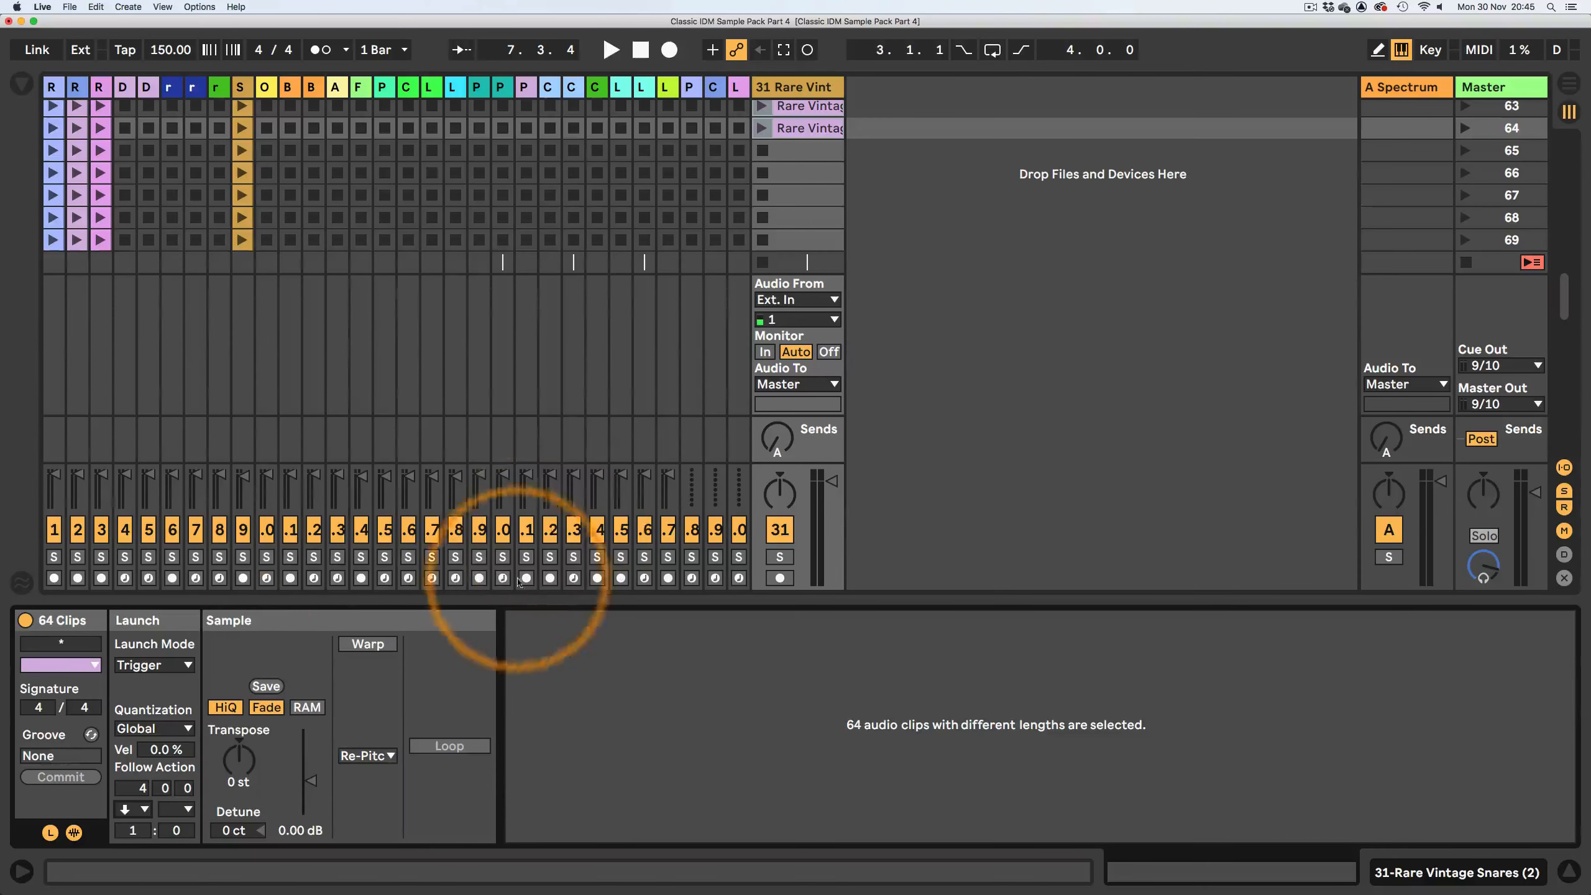
- Set the follow action of the last snare clip, in scene 64 of track 31, to Stop
left_click(808, 130)
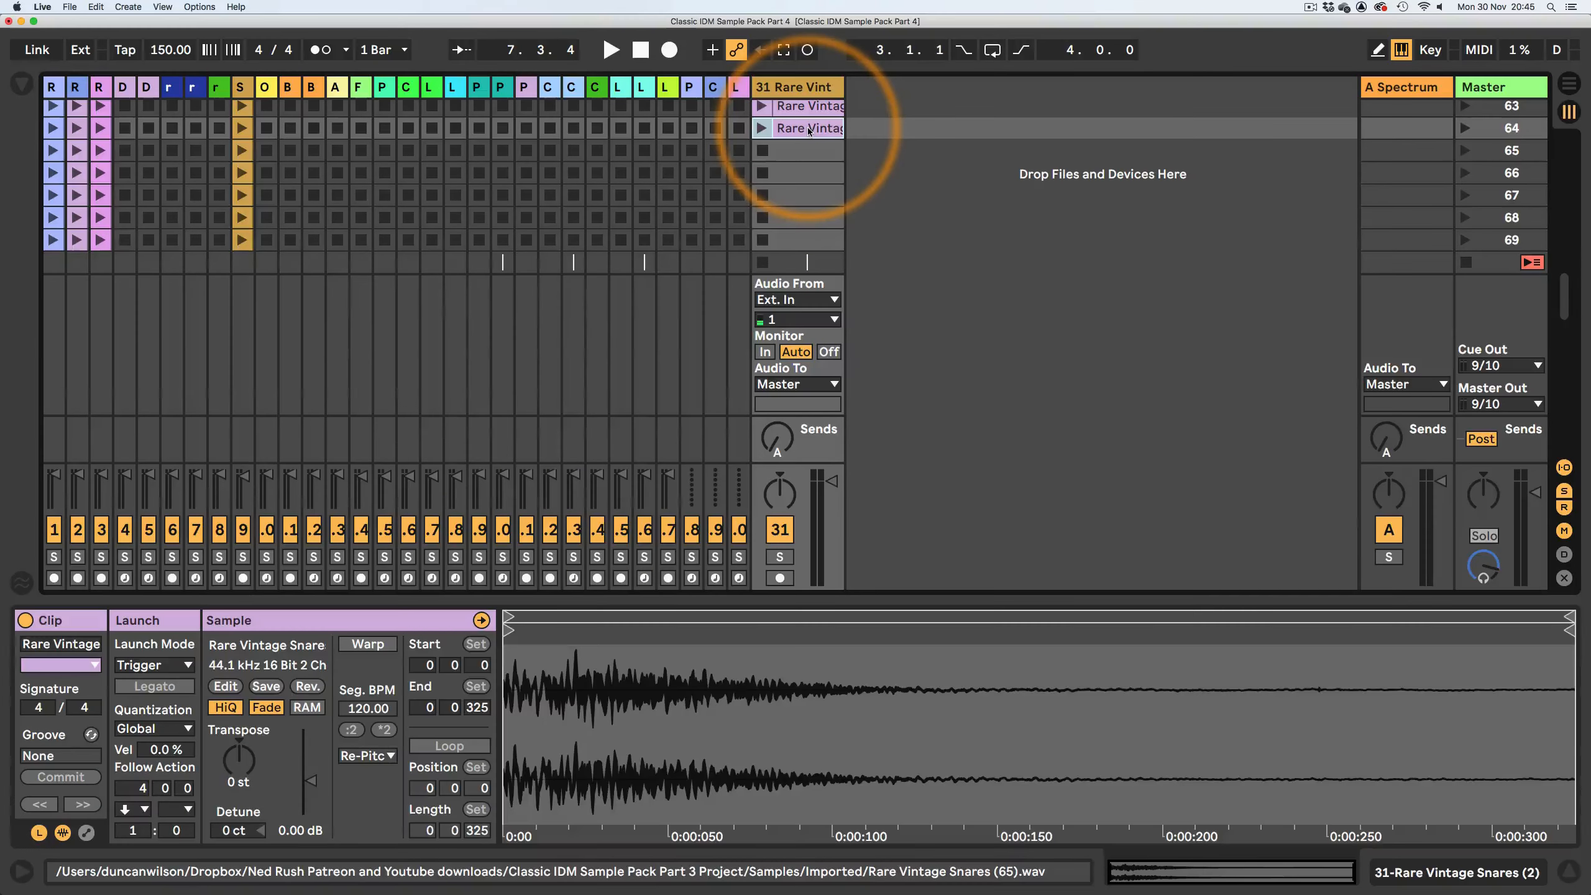
left_click(135, 809)
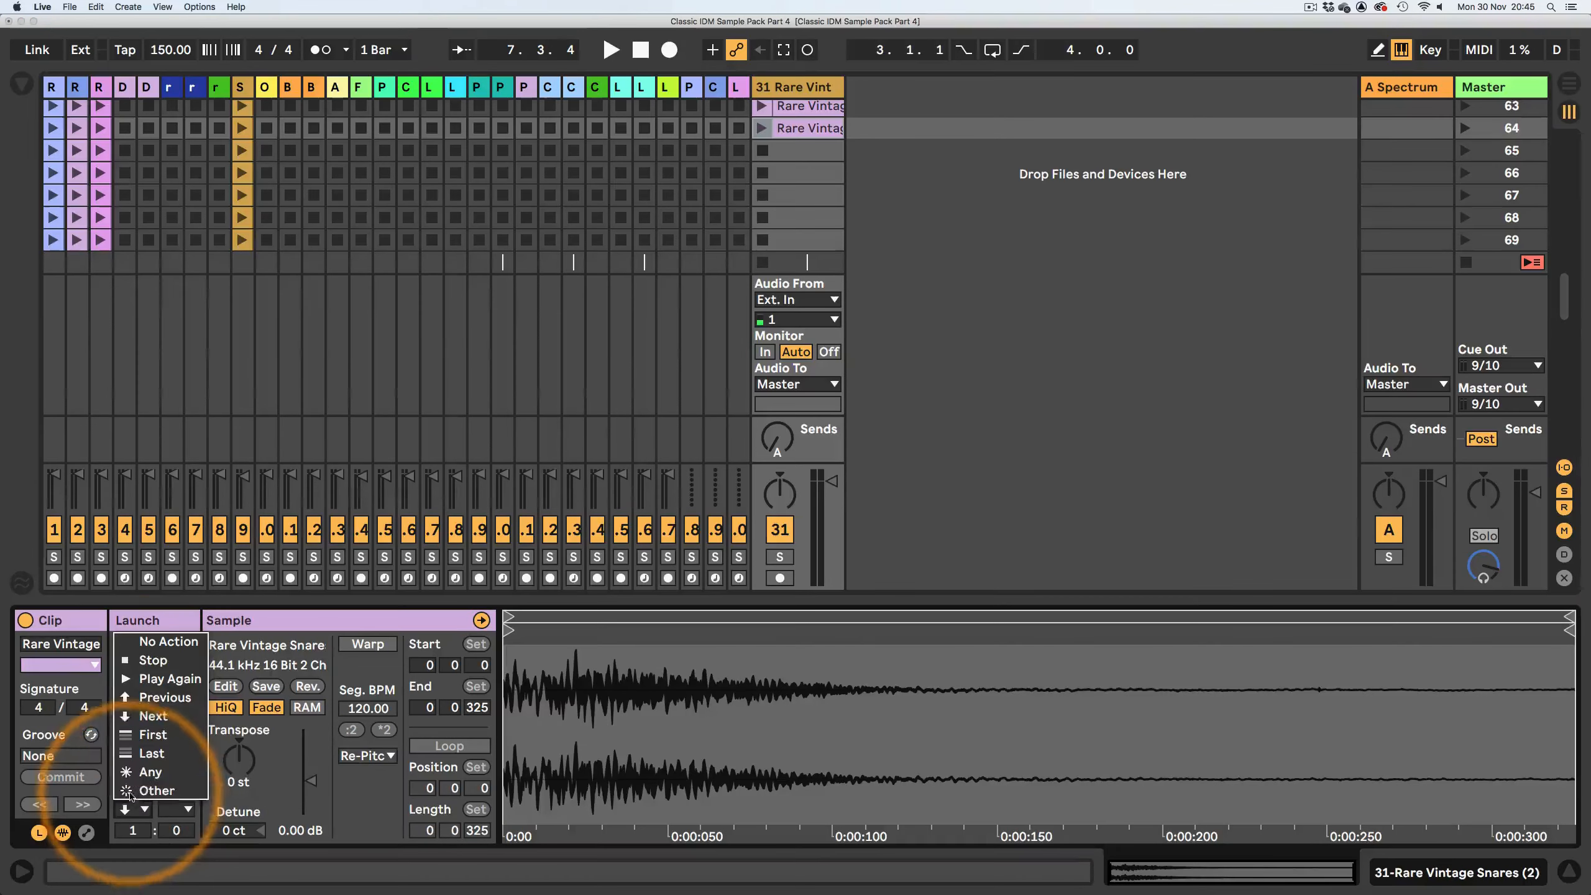
left_click(150, 662)
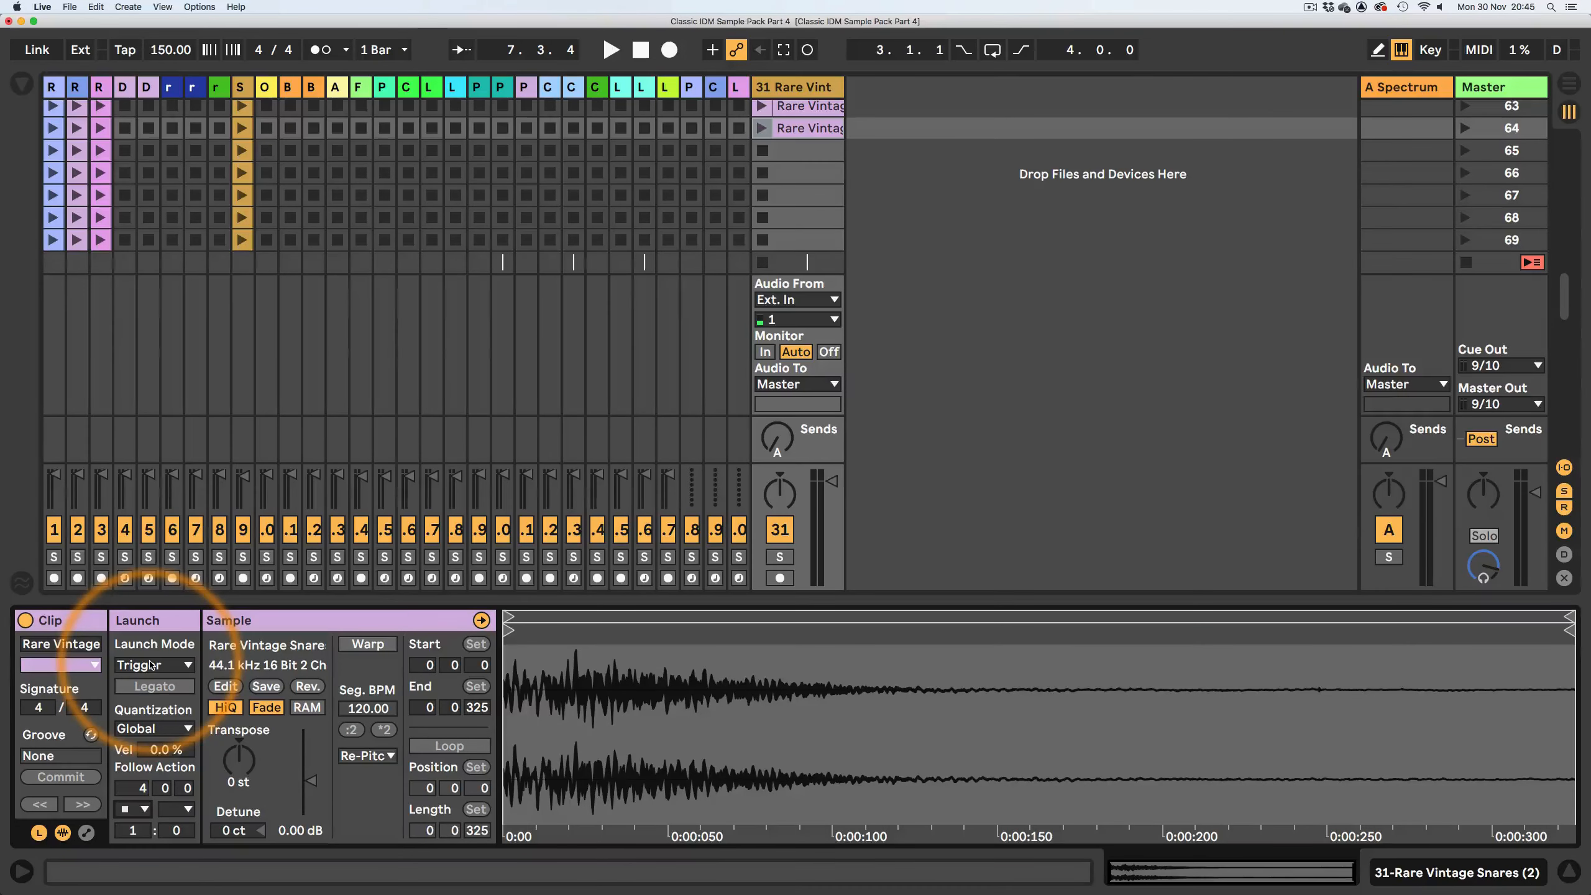
- Hide the clip details and audition the snare sequence from the first clip on track 31, briefly switching the metronome on
left_click(1571, 878)
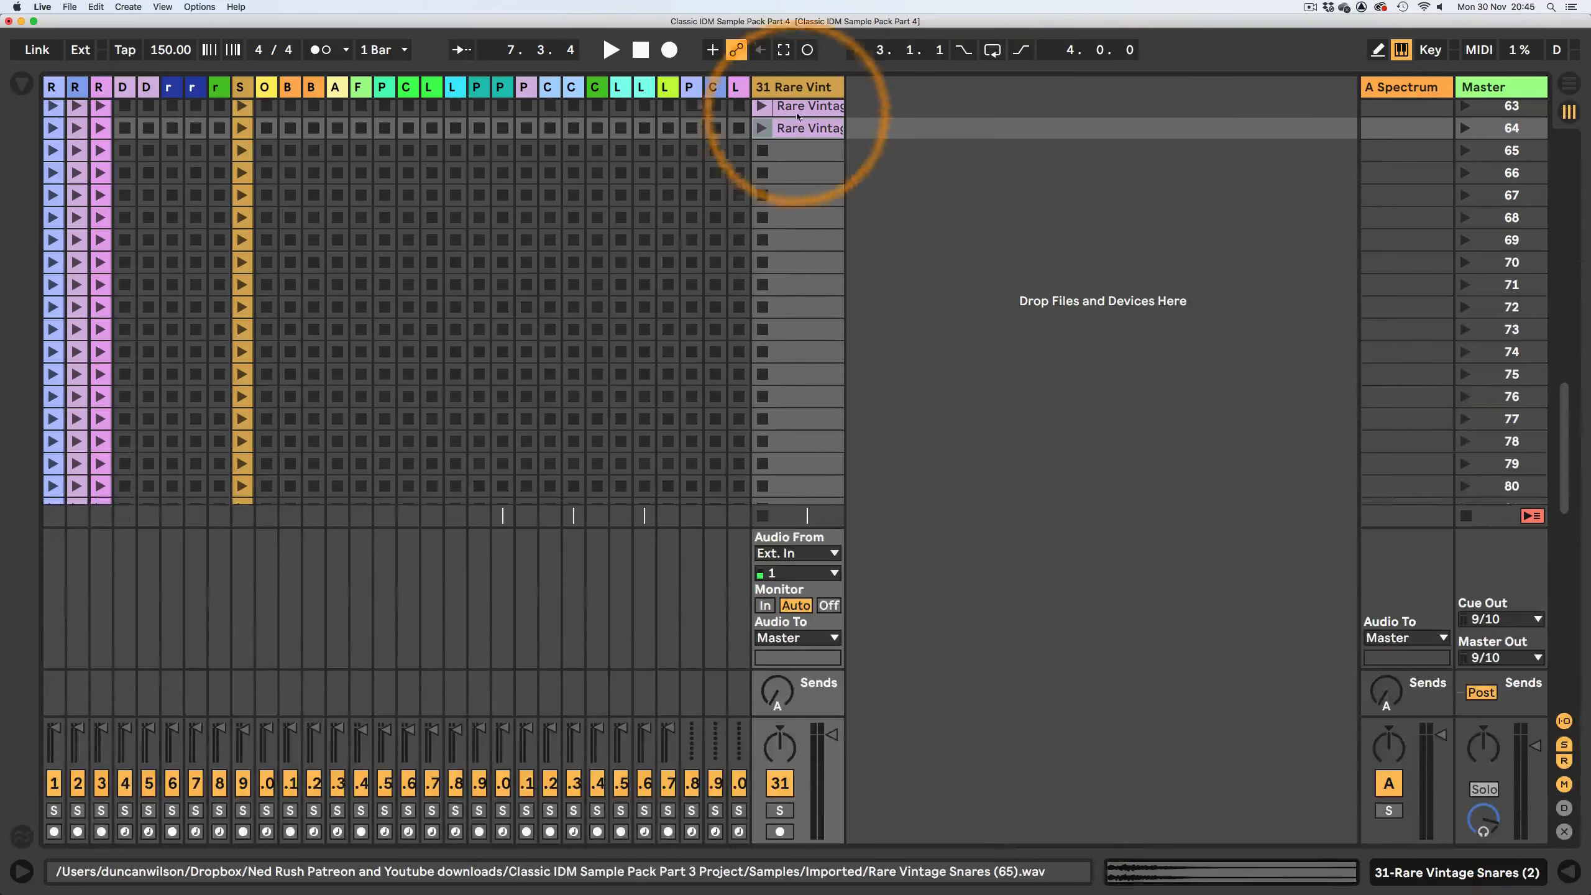
scroll(787, 128, "up", 10)
scroll(788, 145, "up", 20)
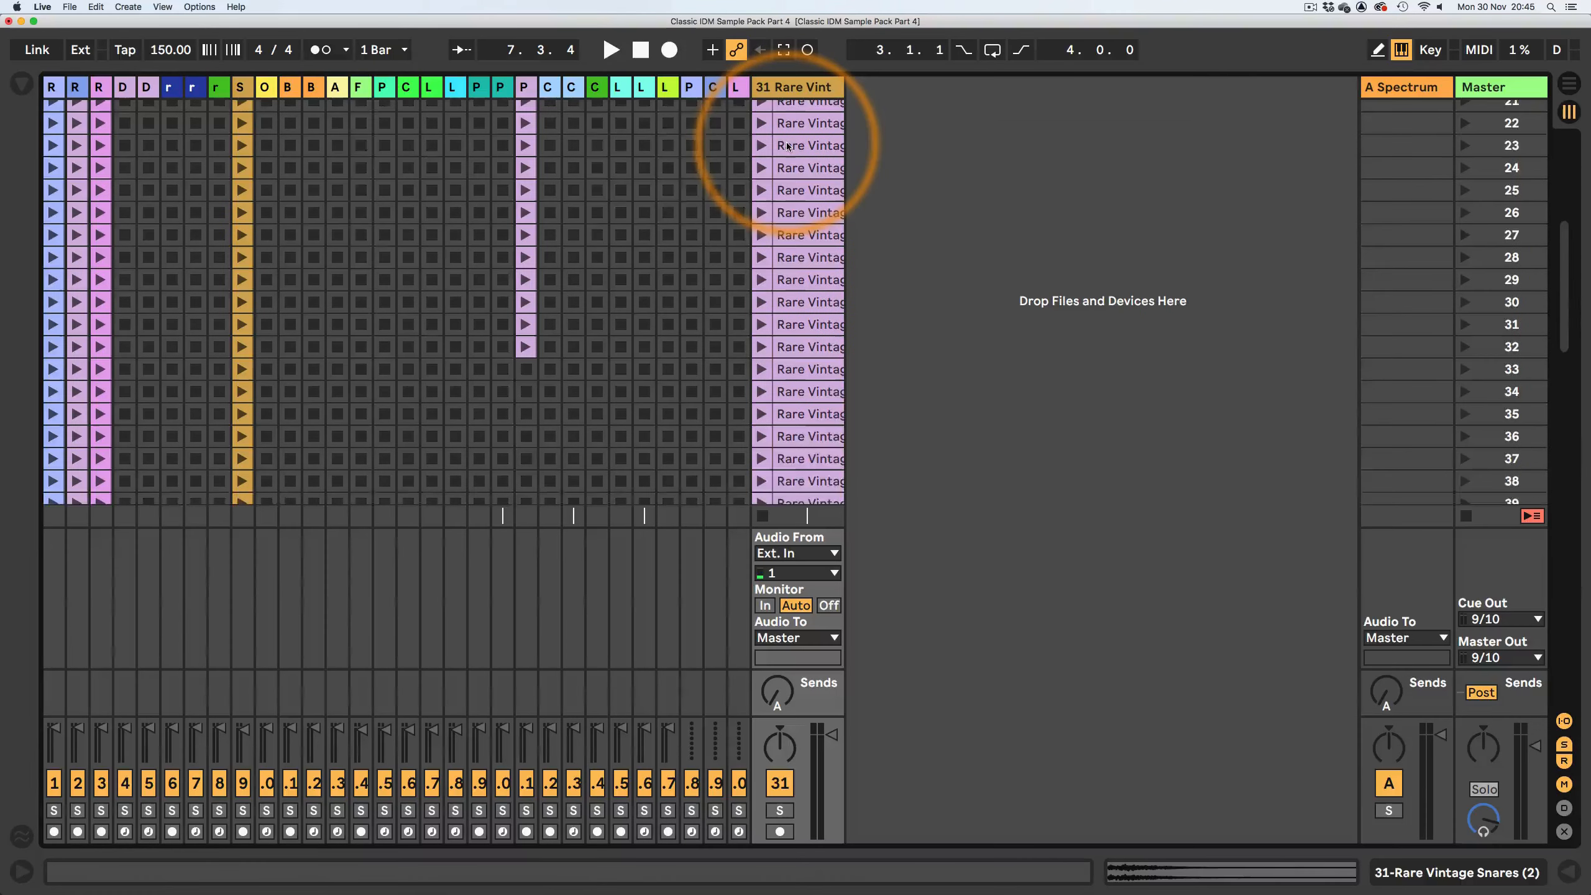
left_click(802, 107)
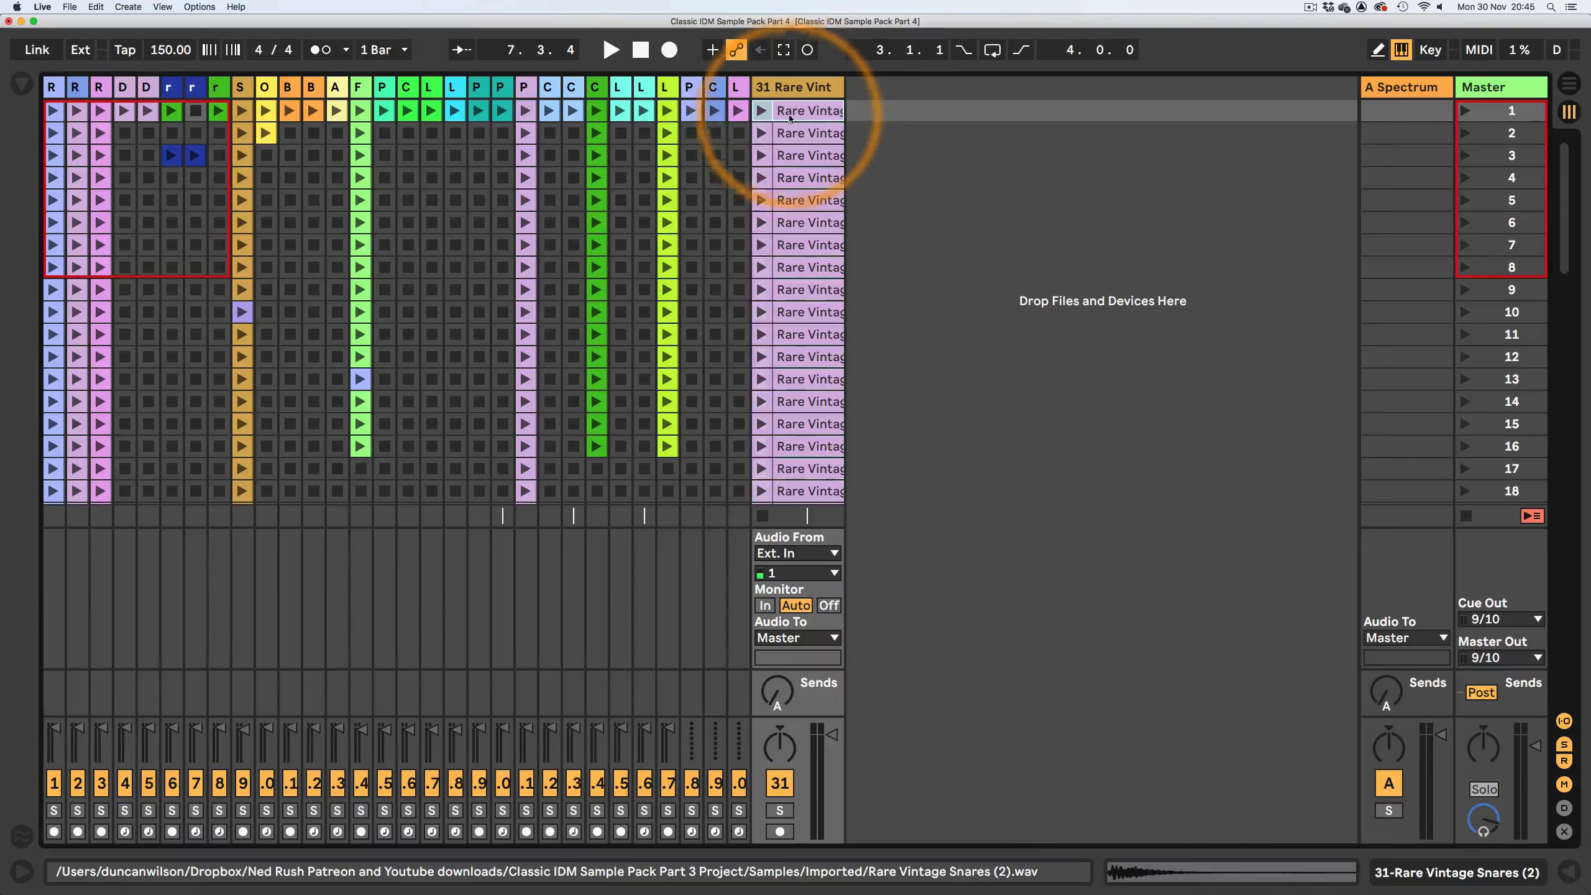
left_click(761, 111)
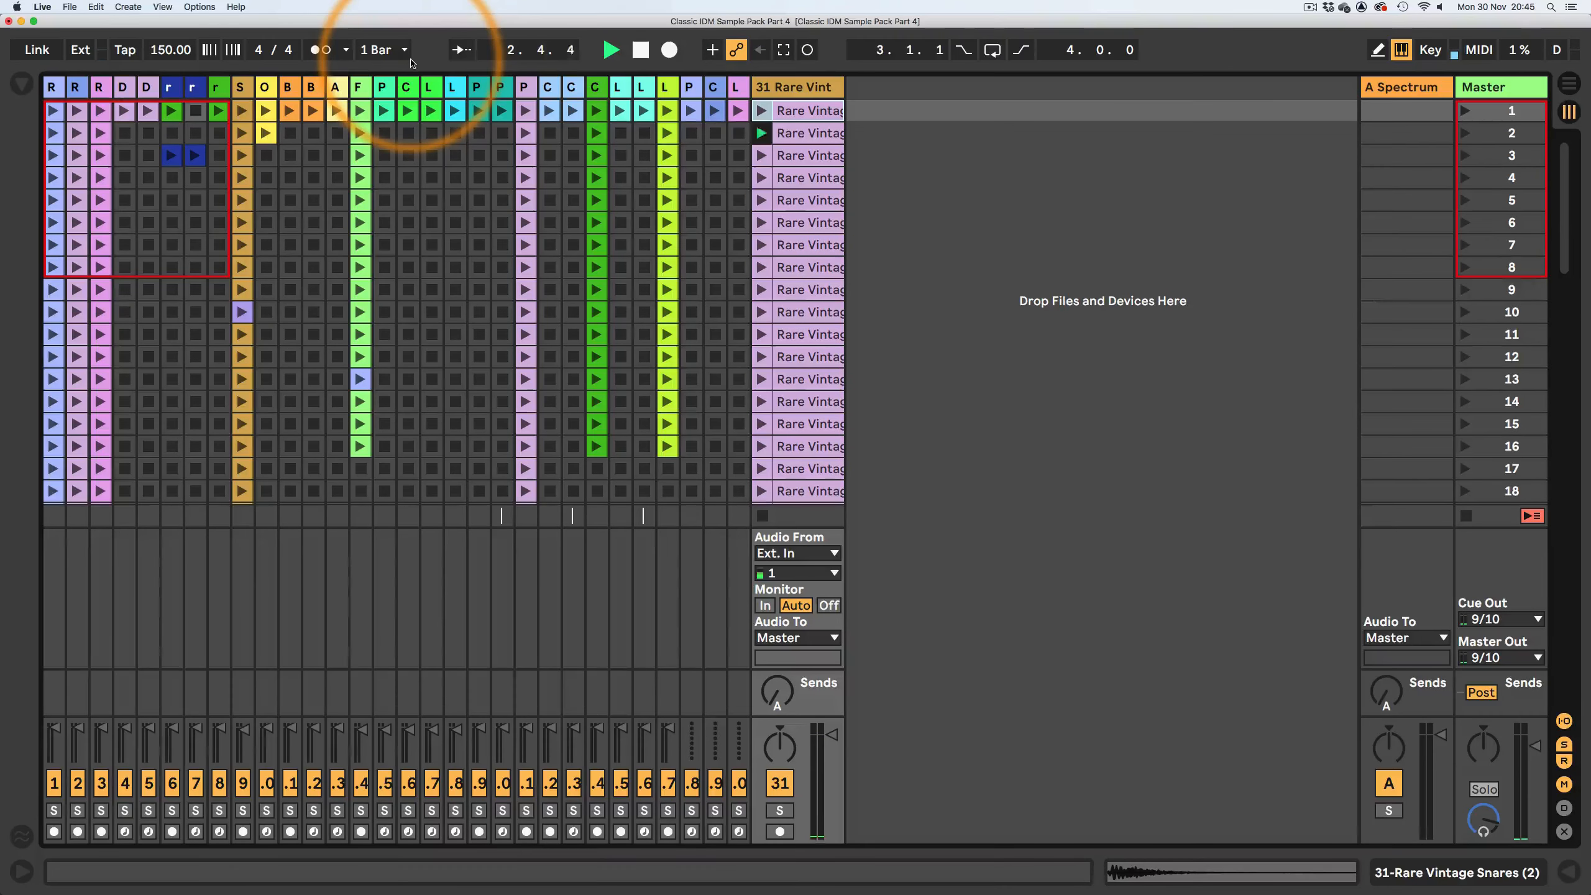
left_click(325, 50)
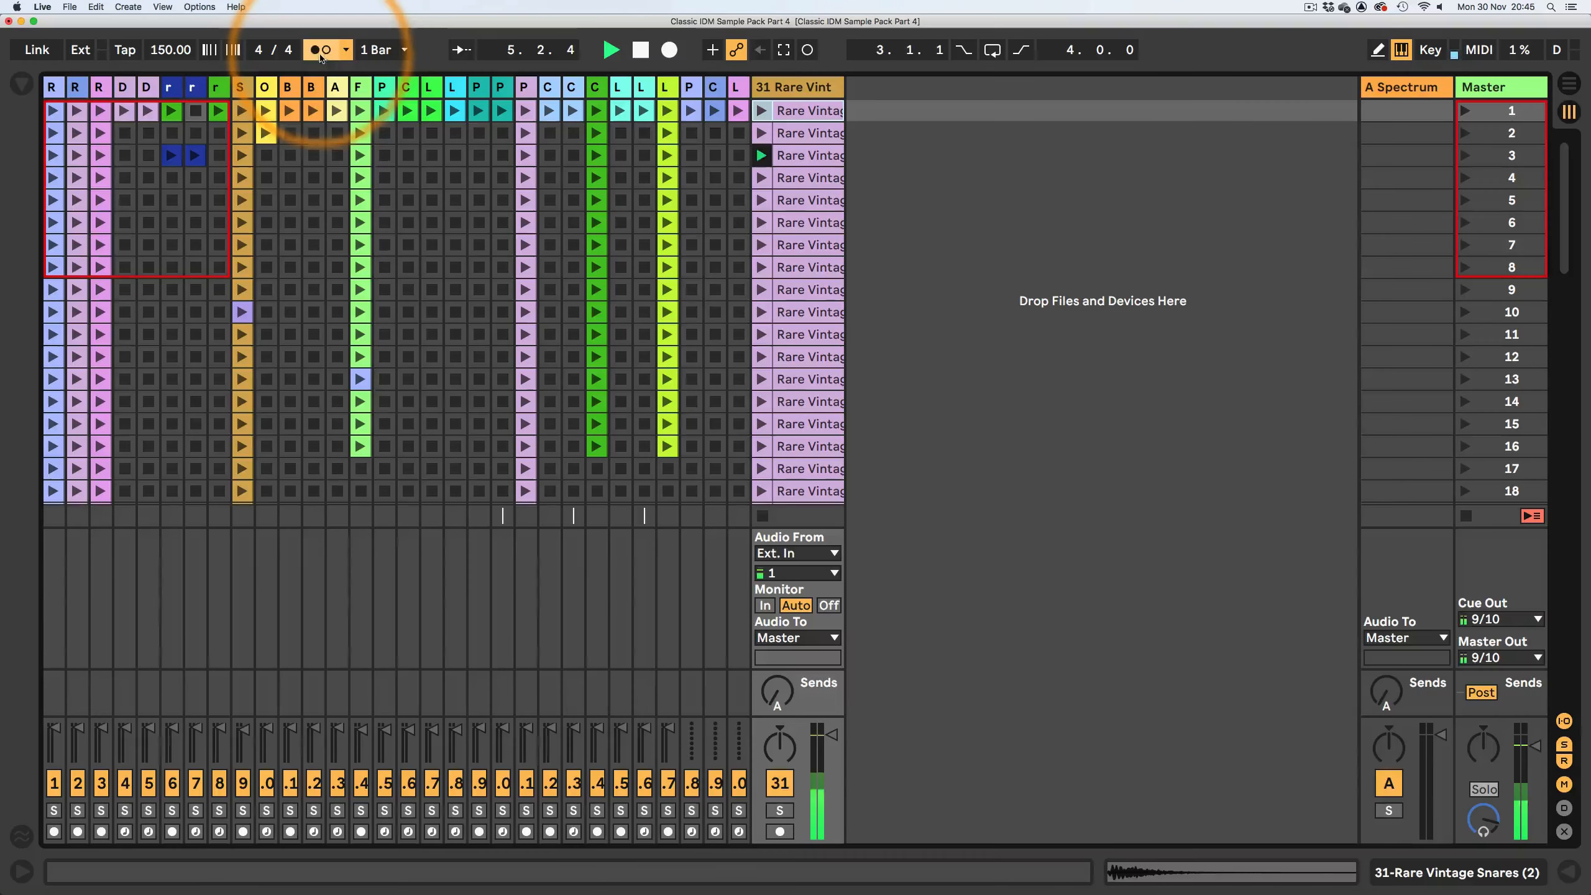
left_click(325, 51)
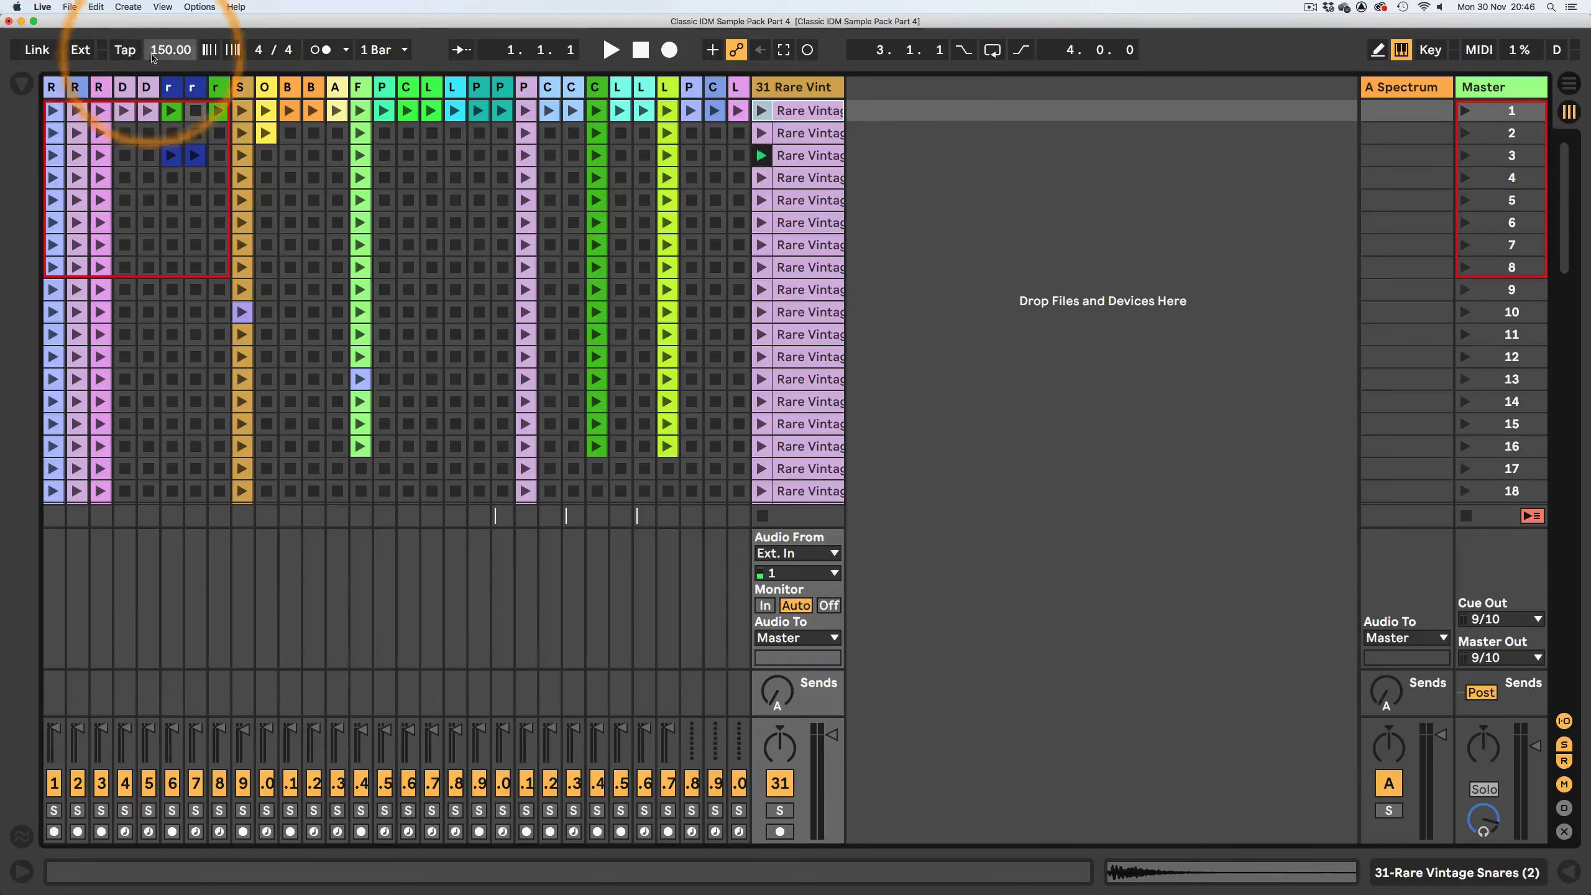
- Set the tempo to 999 BPM and start an arrangement recording by launching the first snare clip on track 31
left_click_drag(168, 56, 168, 5)
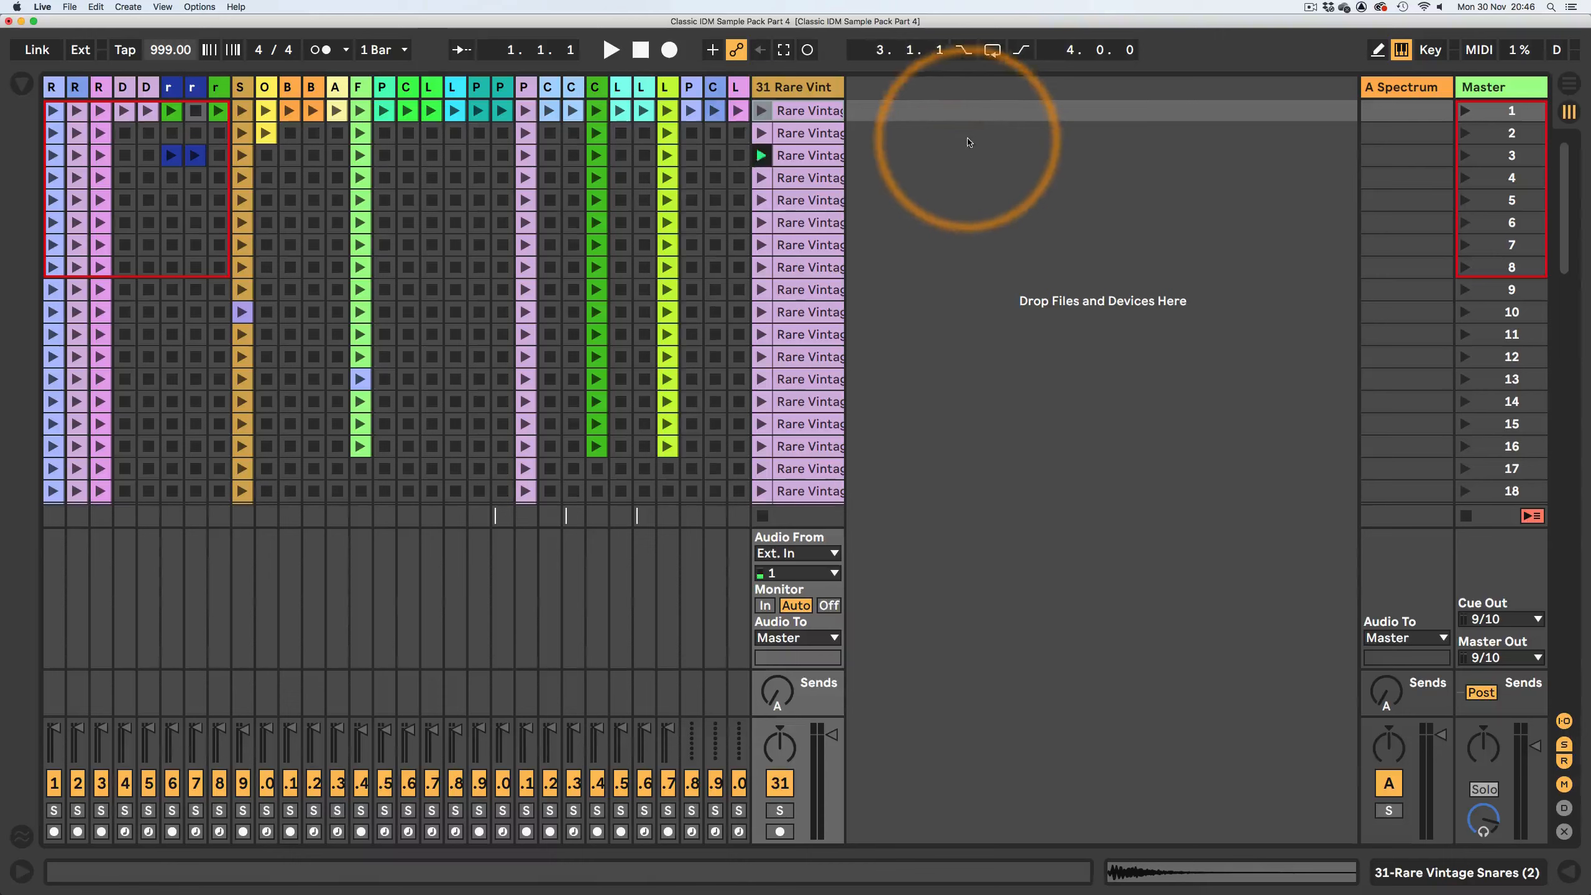
left_click(804, 110)
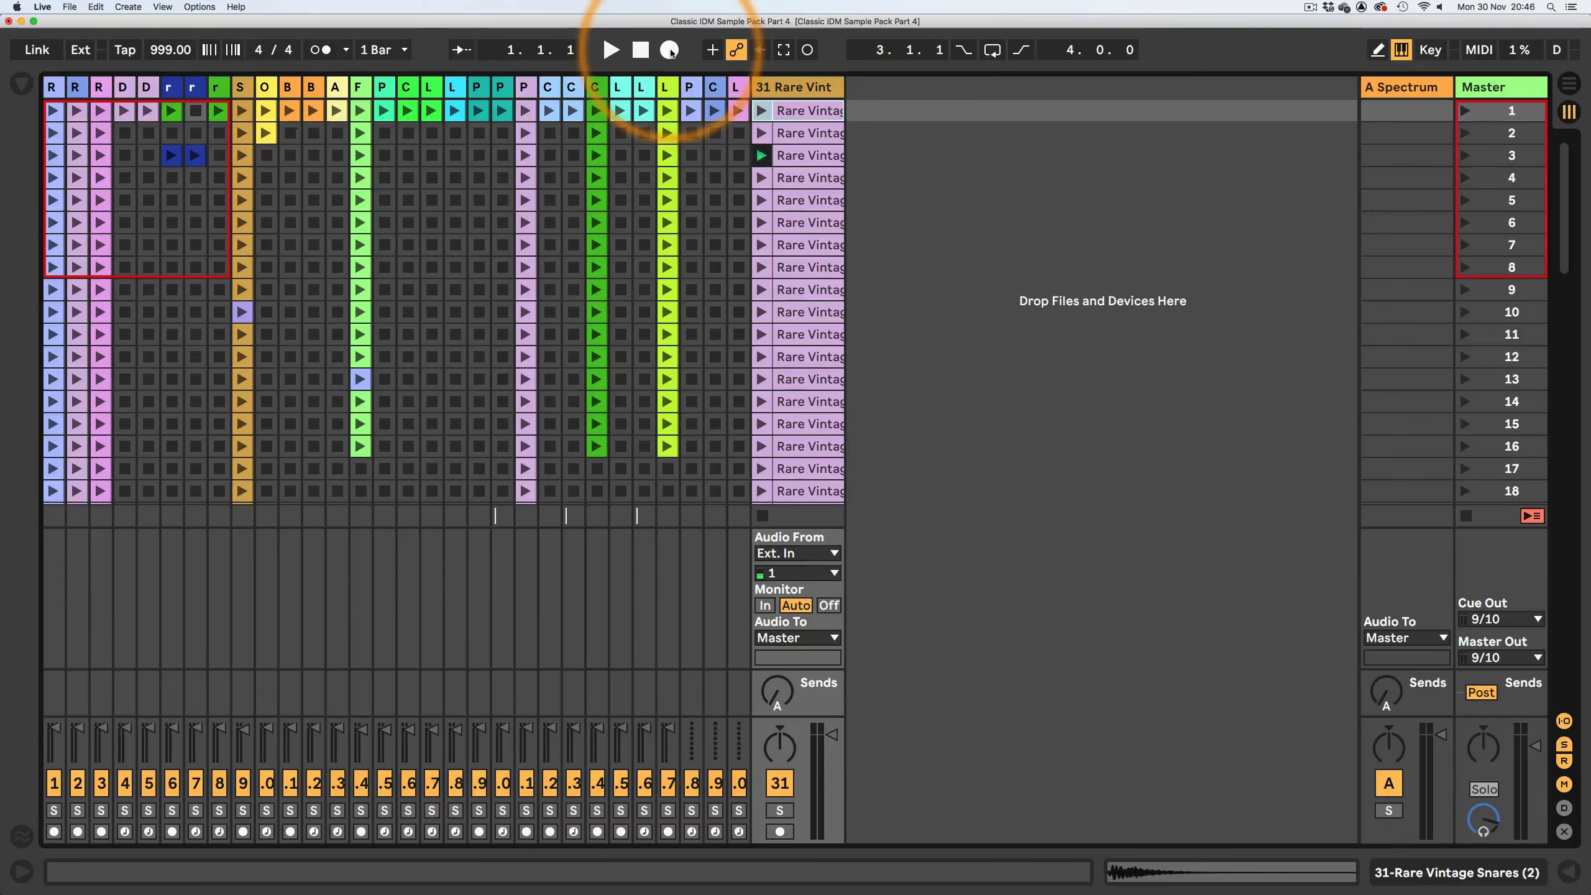
left_click(670, 51)
left_click(641, 53)
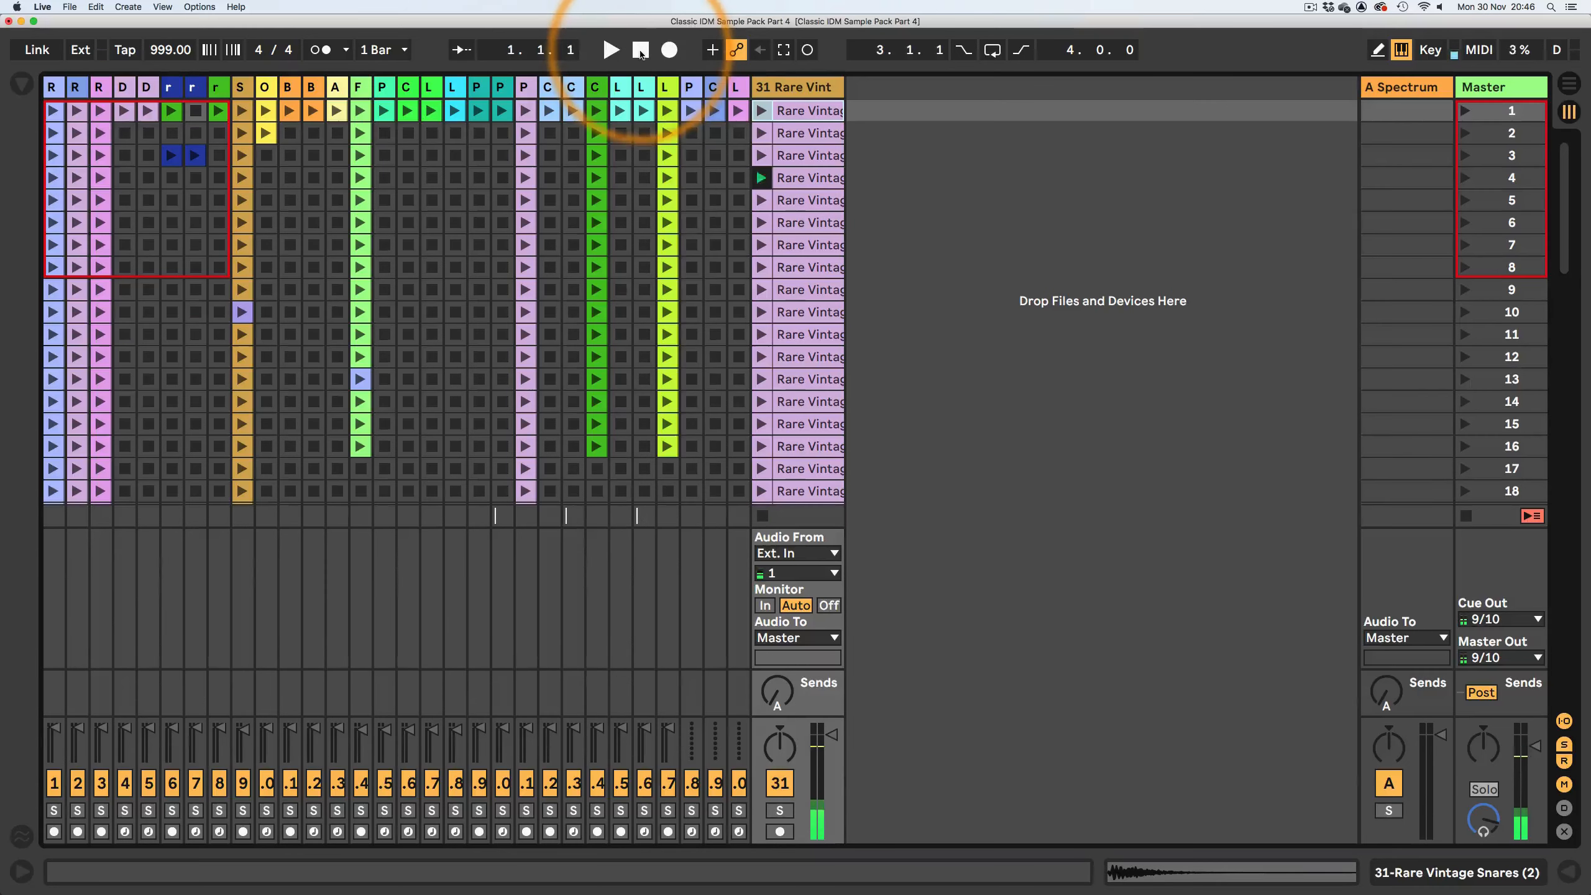
left_click(670, 51)
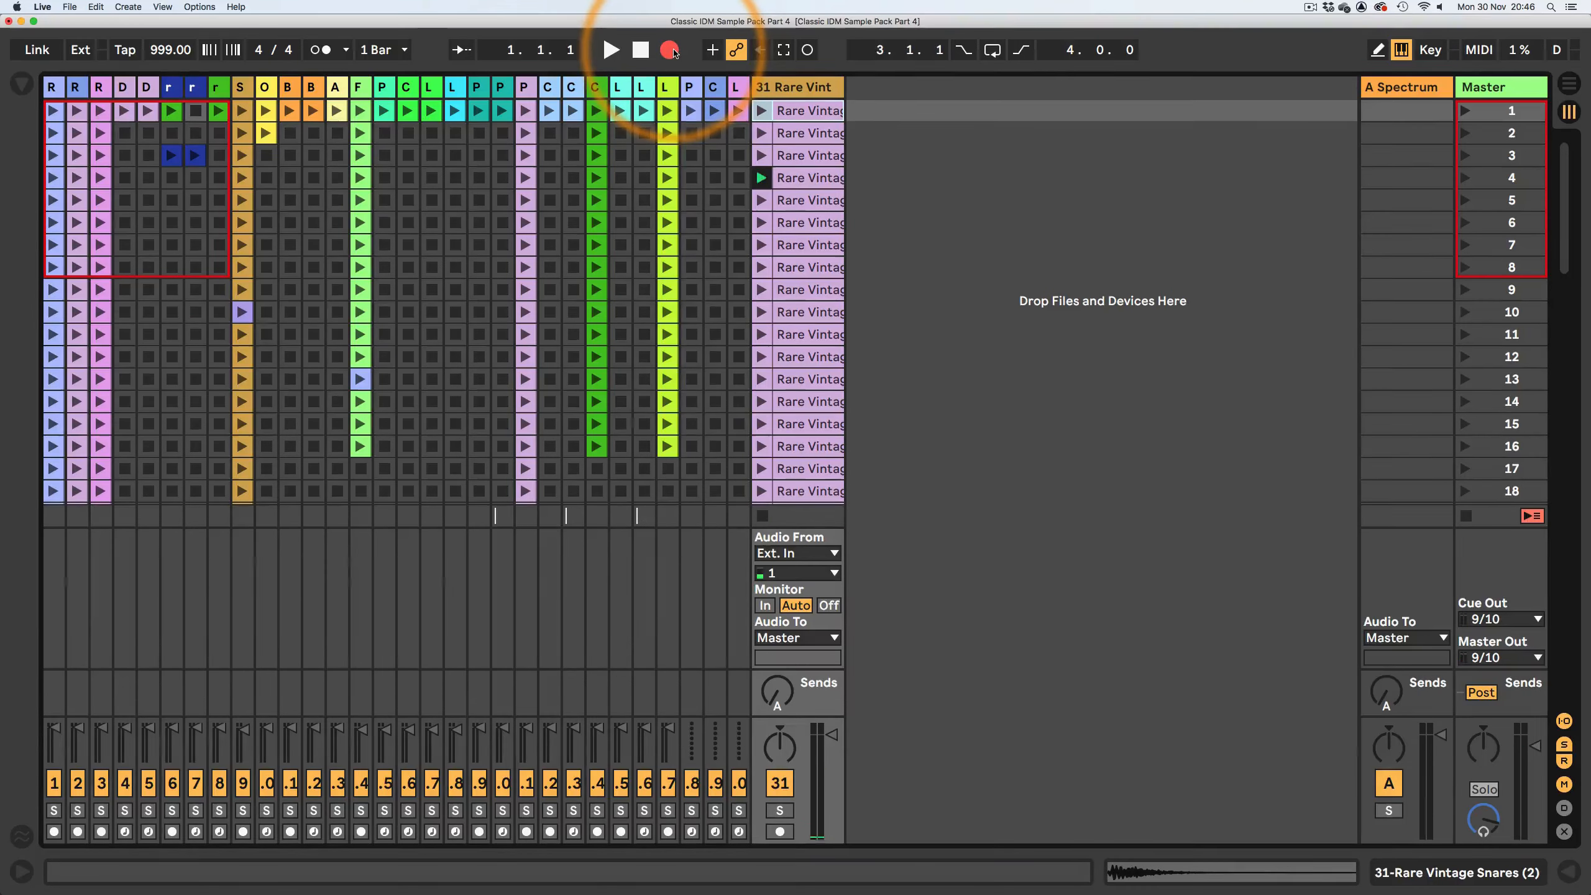
left_click(761, 110)
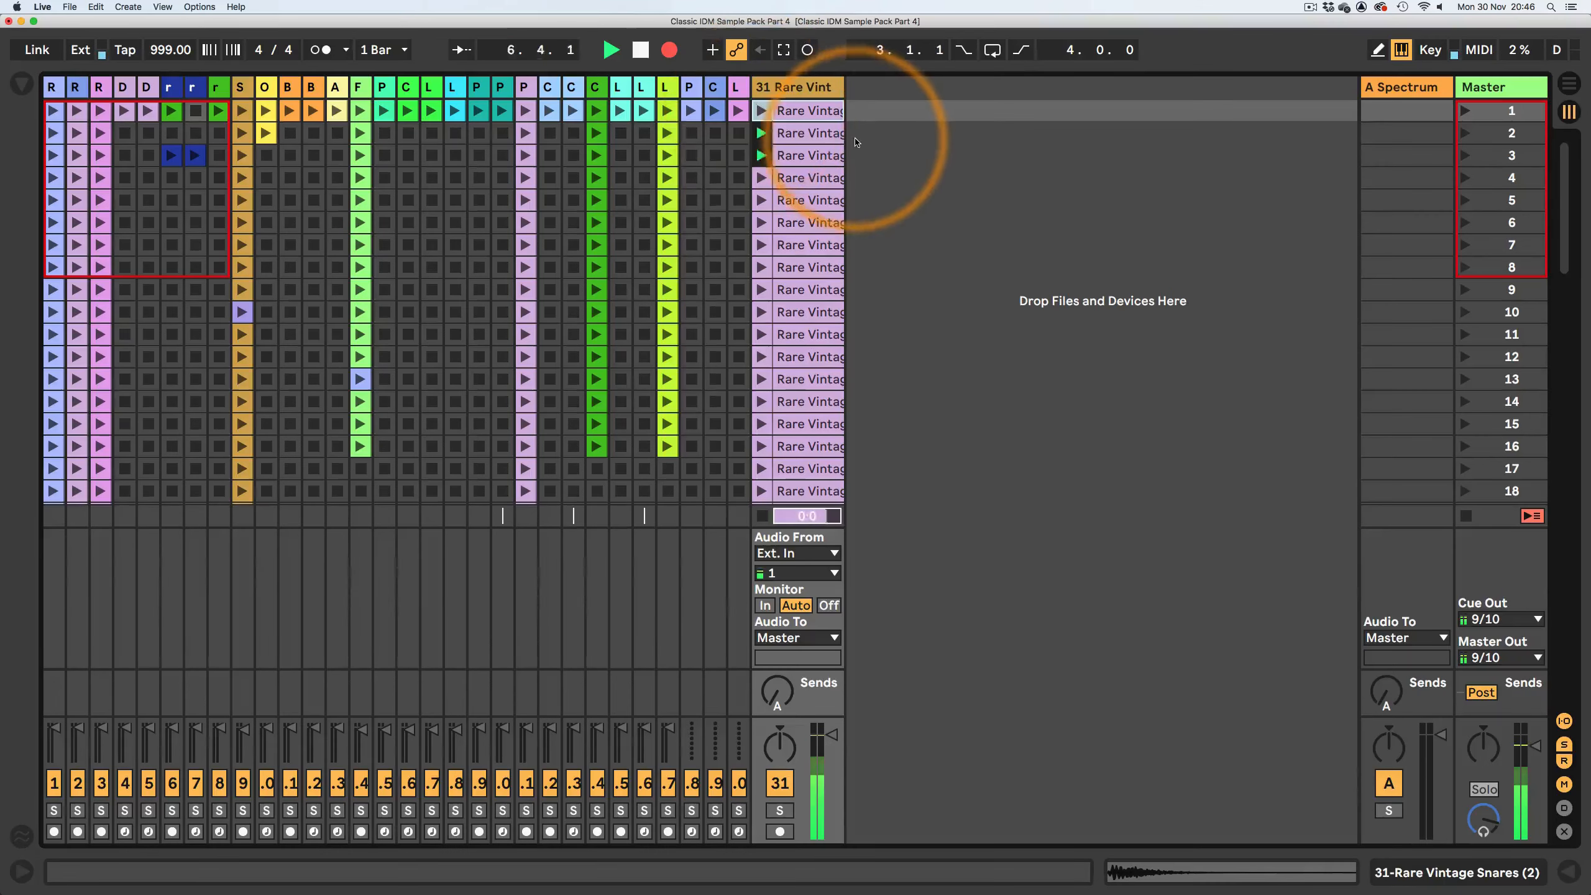
- Monitor the recording on track 31 in Arrangement View and the final scenes in Session View, and stop once the sequence ends
left_click(1568, 85)
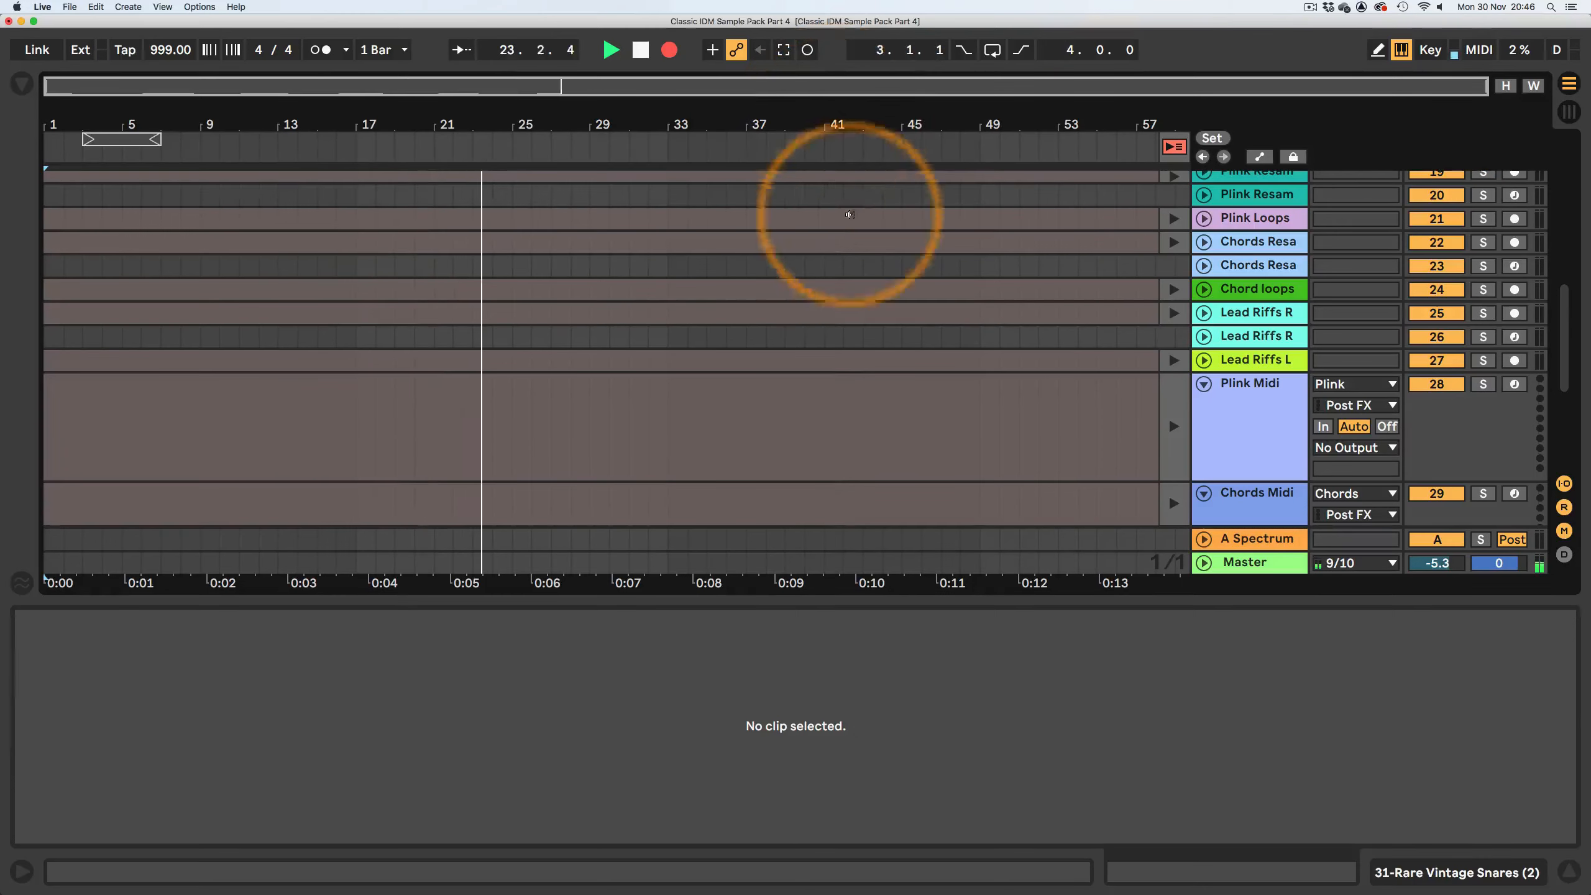
scroll(980, 330, "down", 5)
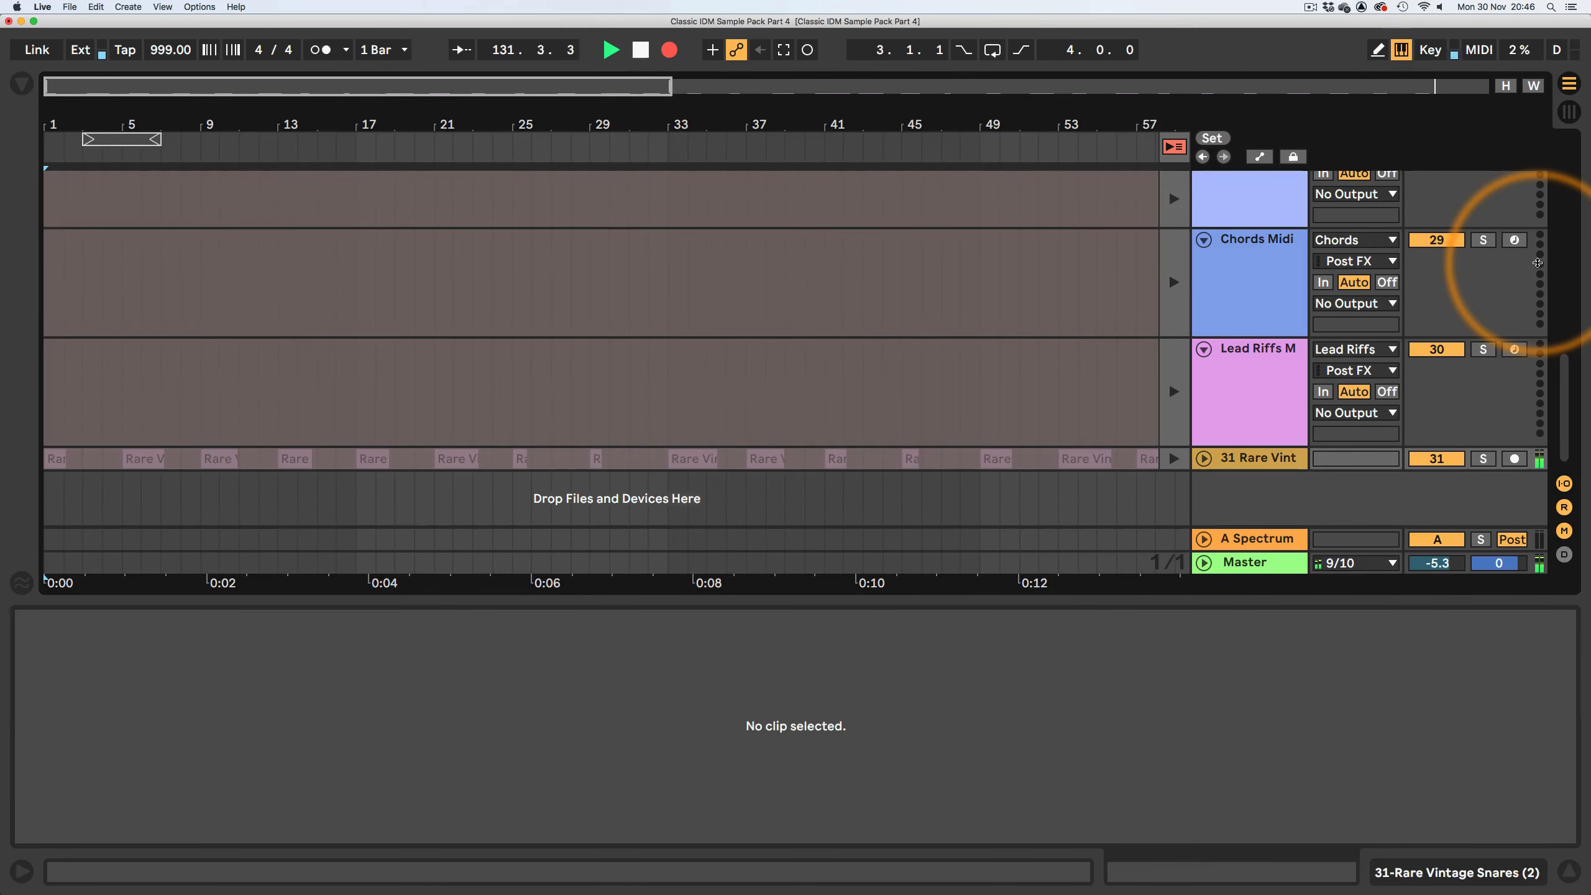
left_click_drag(632, 92, 637, 122)
left_click(1568, 84)
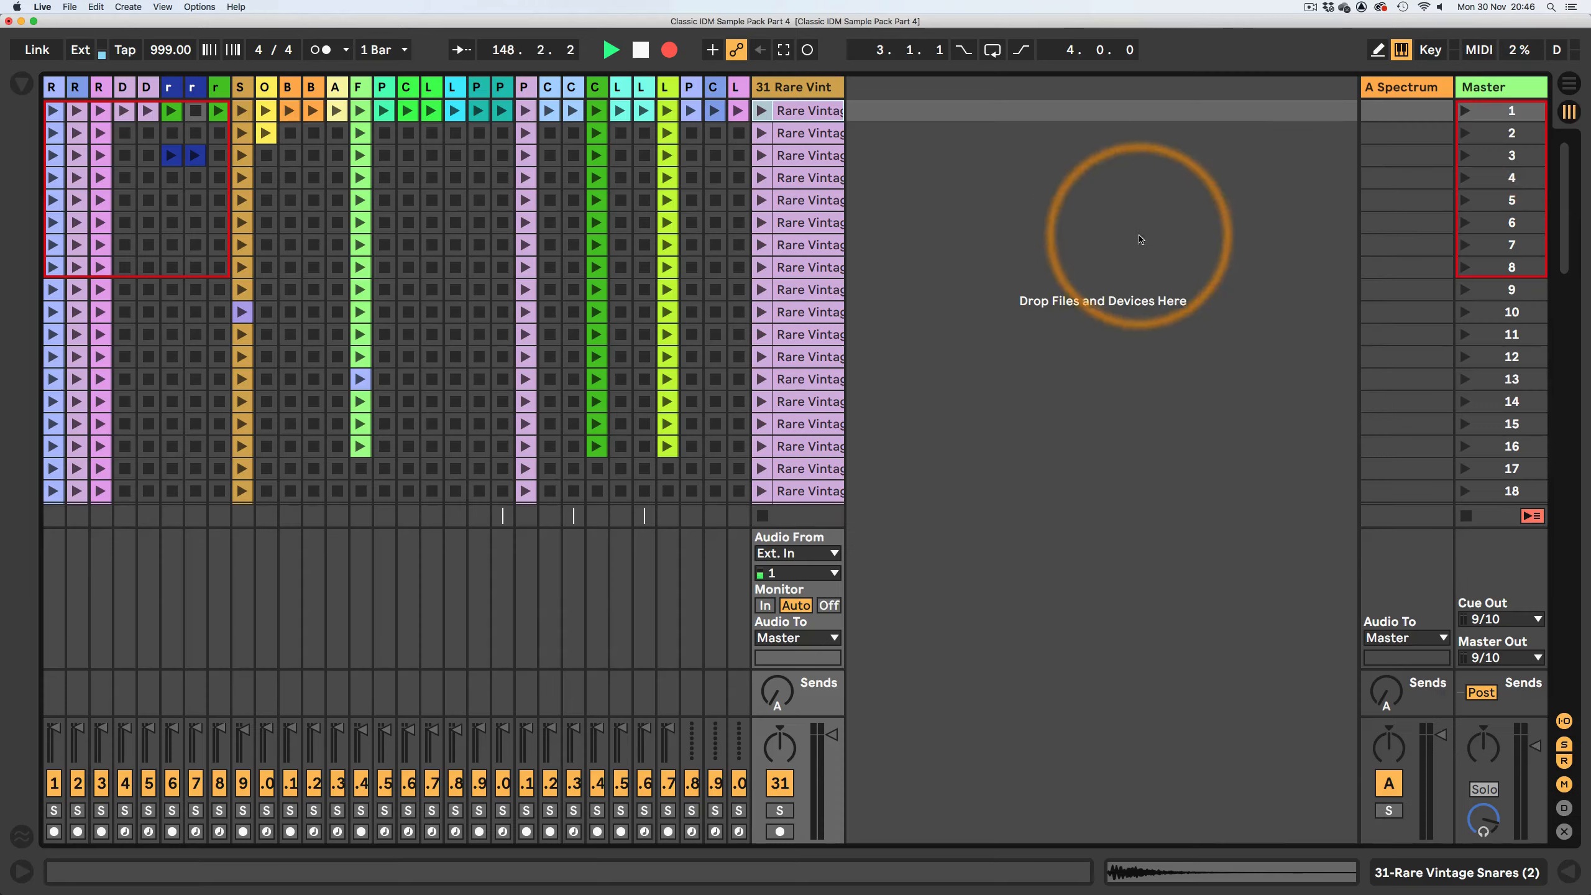
scroll(950, 264, "down", 15)
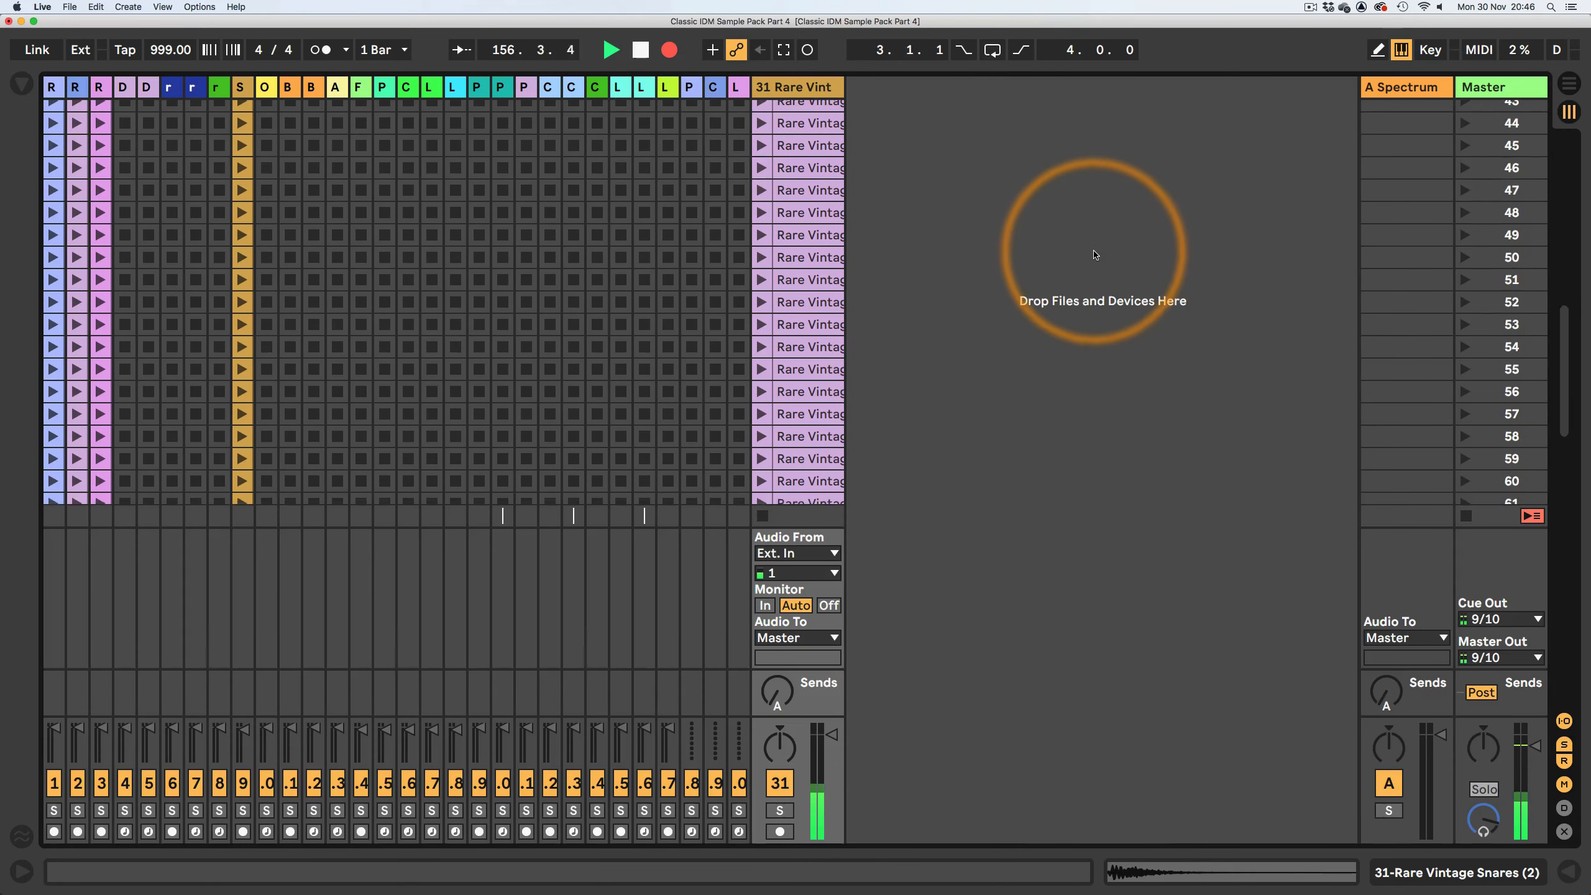
scroll(1088, 235, "down", 3)
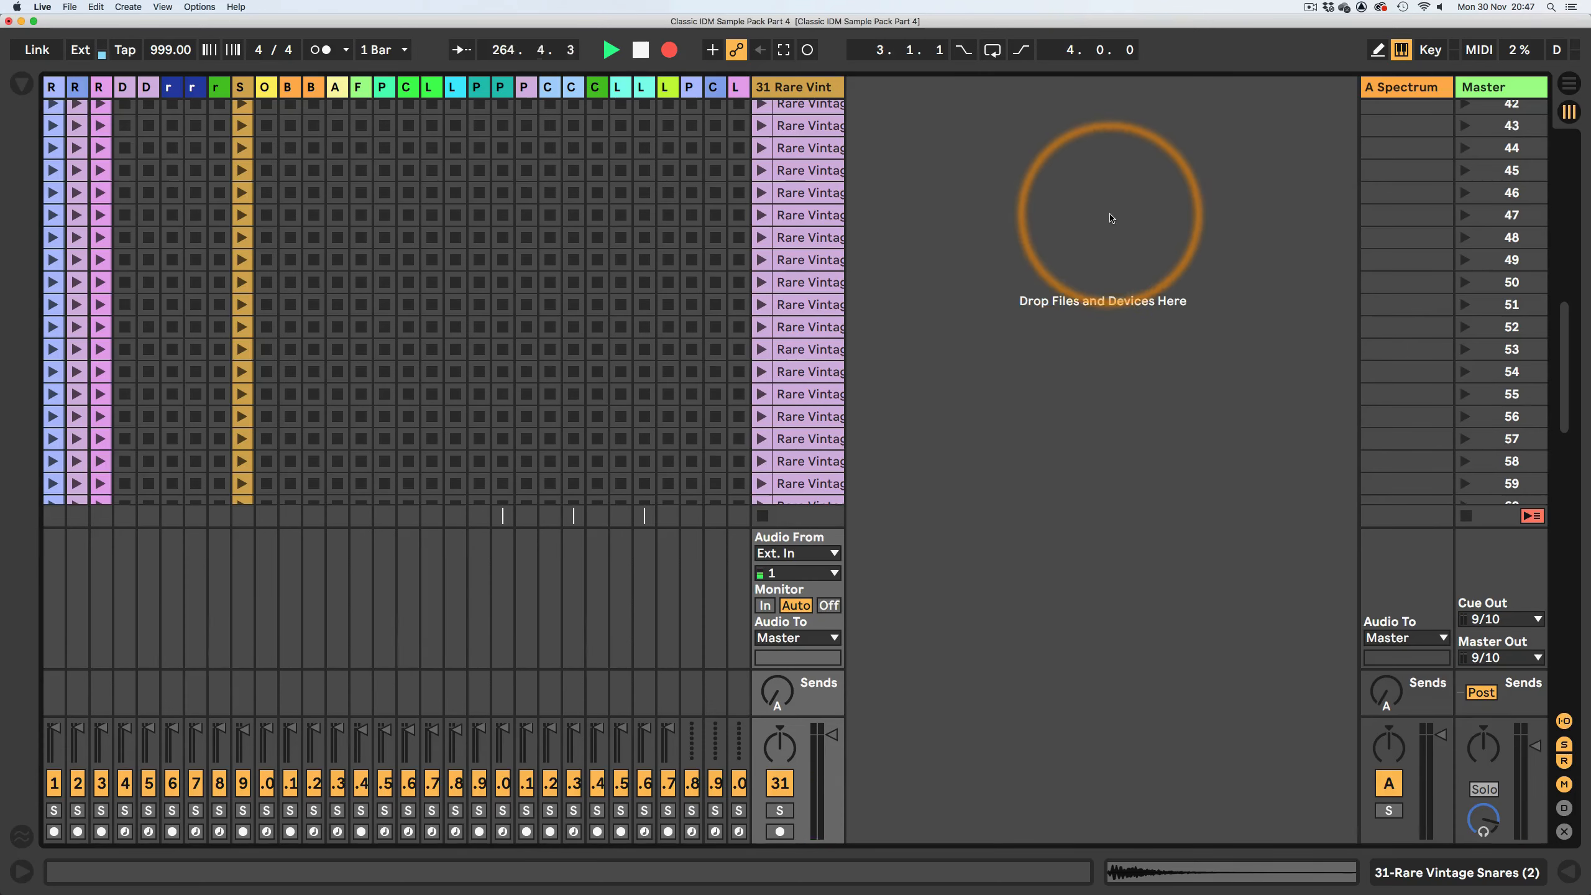
key("space")
left_click(641, 50)
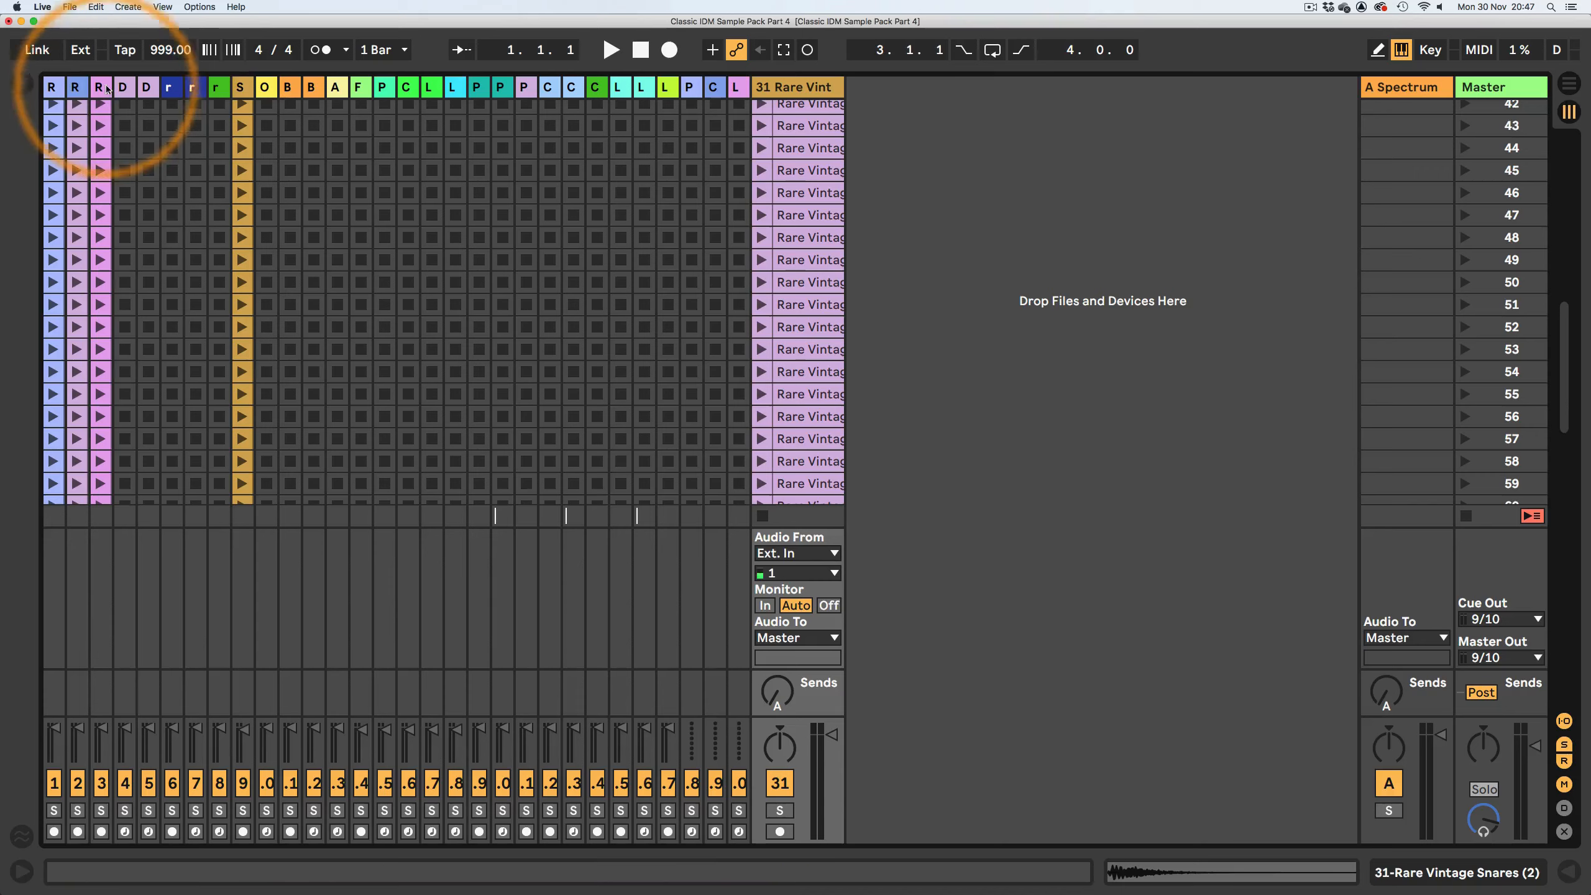
- Set the song tempo to 150 BPM
left_click(154, 55)
type("150")
key("Return")
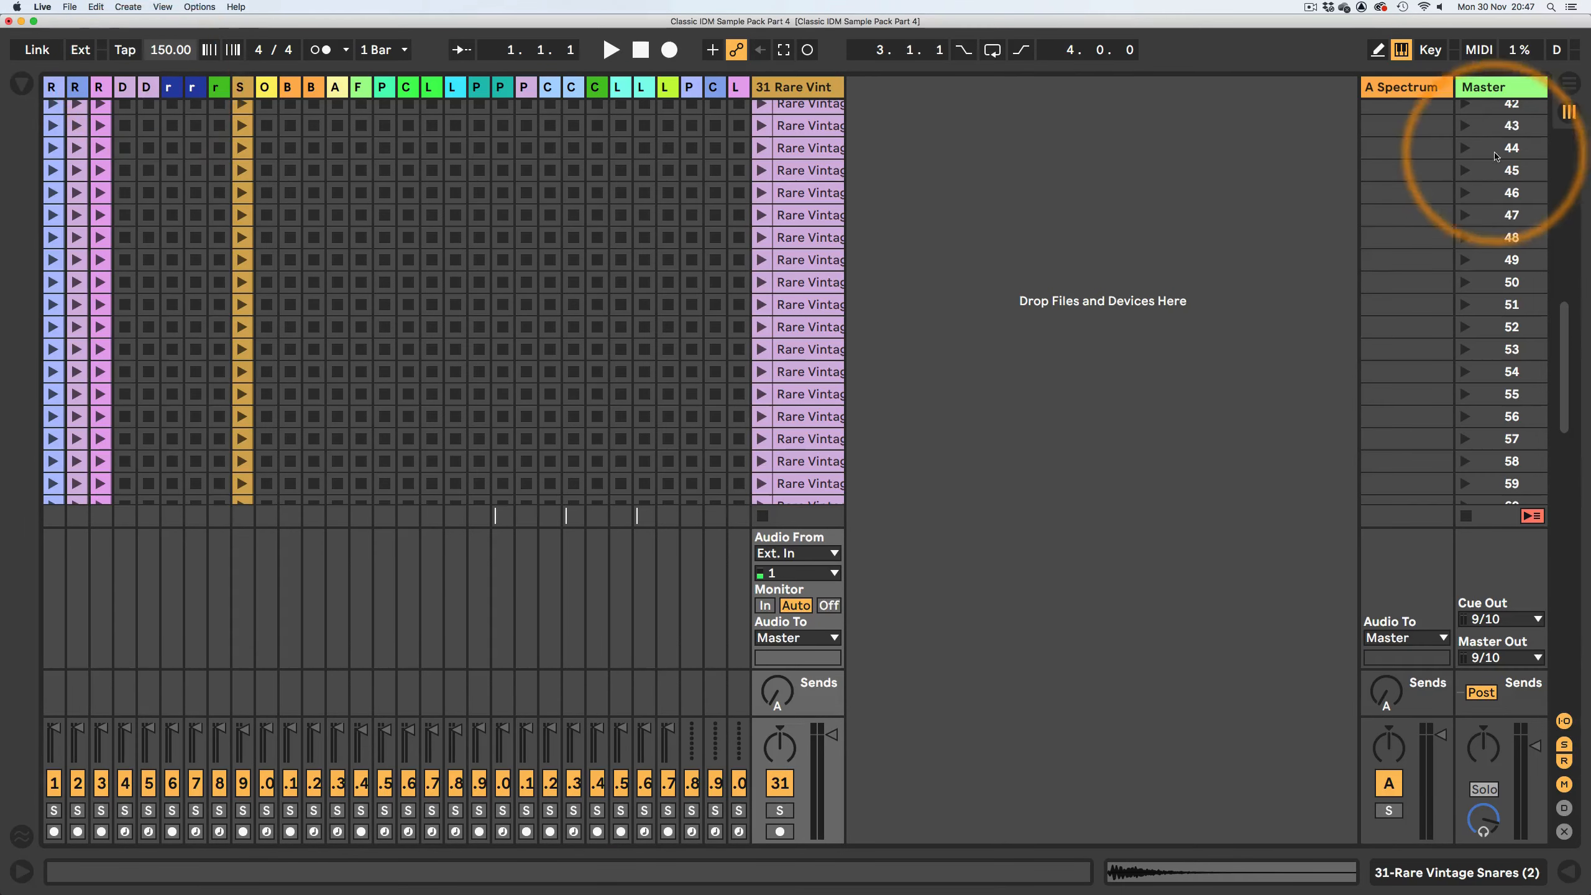
- Show the full recording in Arrangement View and return track 31 and all other tracks to arrangement playback
left_click(1569, 83)
left_click_drag(663, 141, 664, 137)
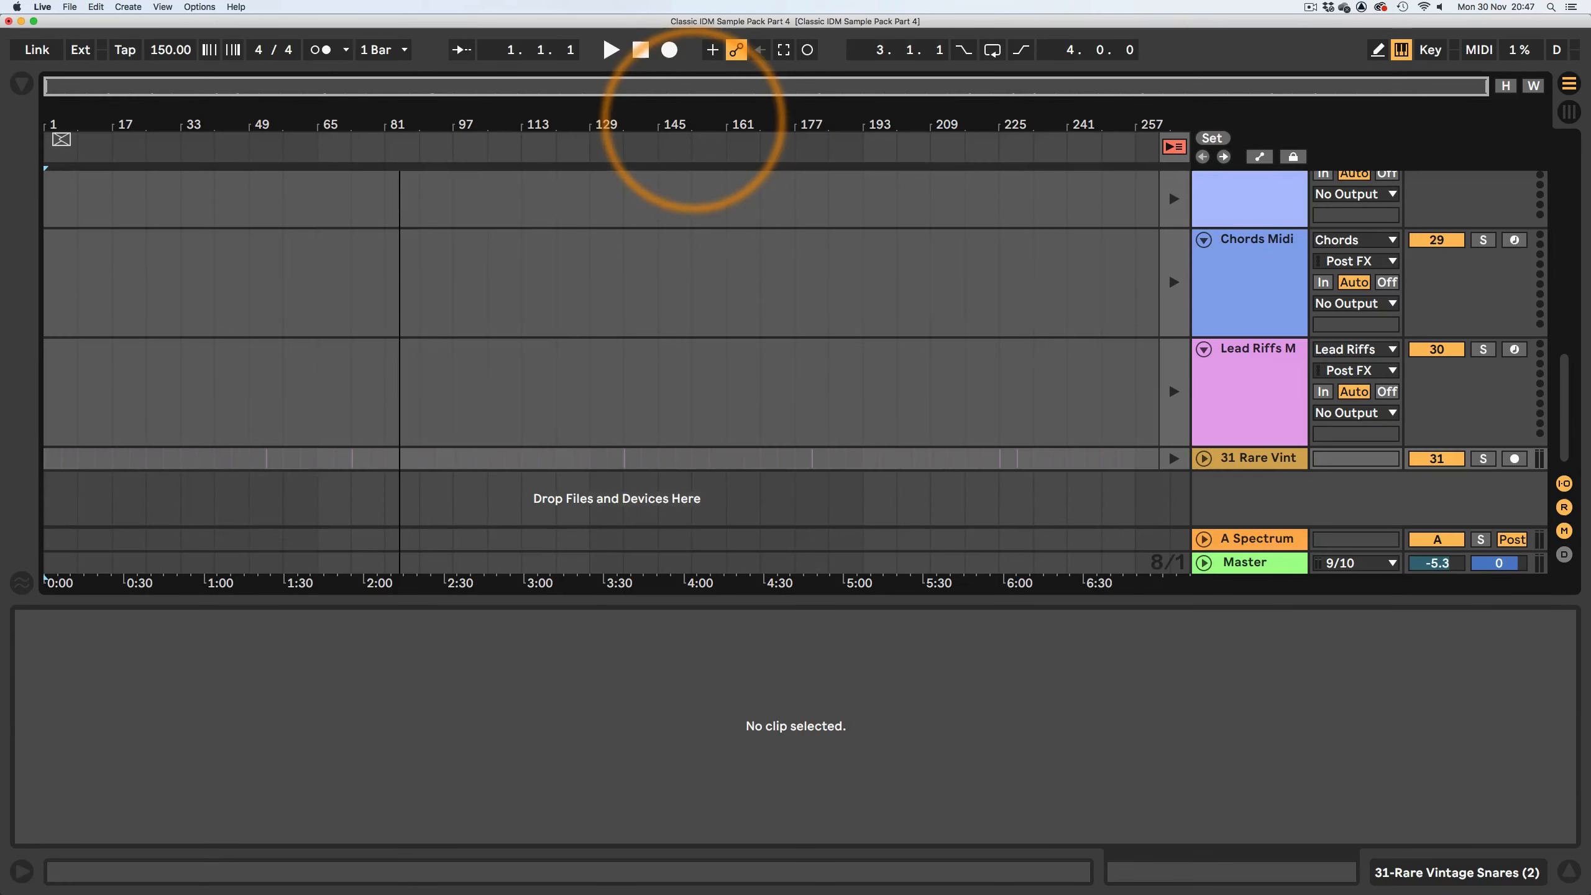
left_click(1172, 458)
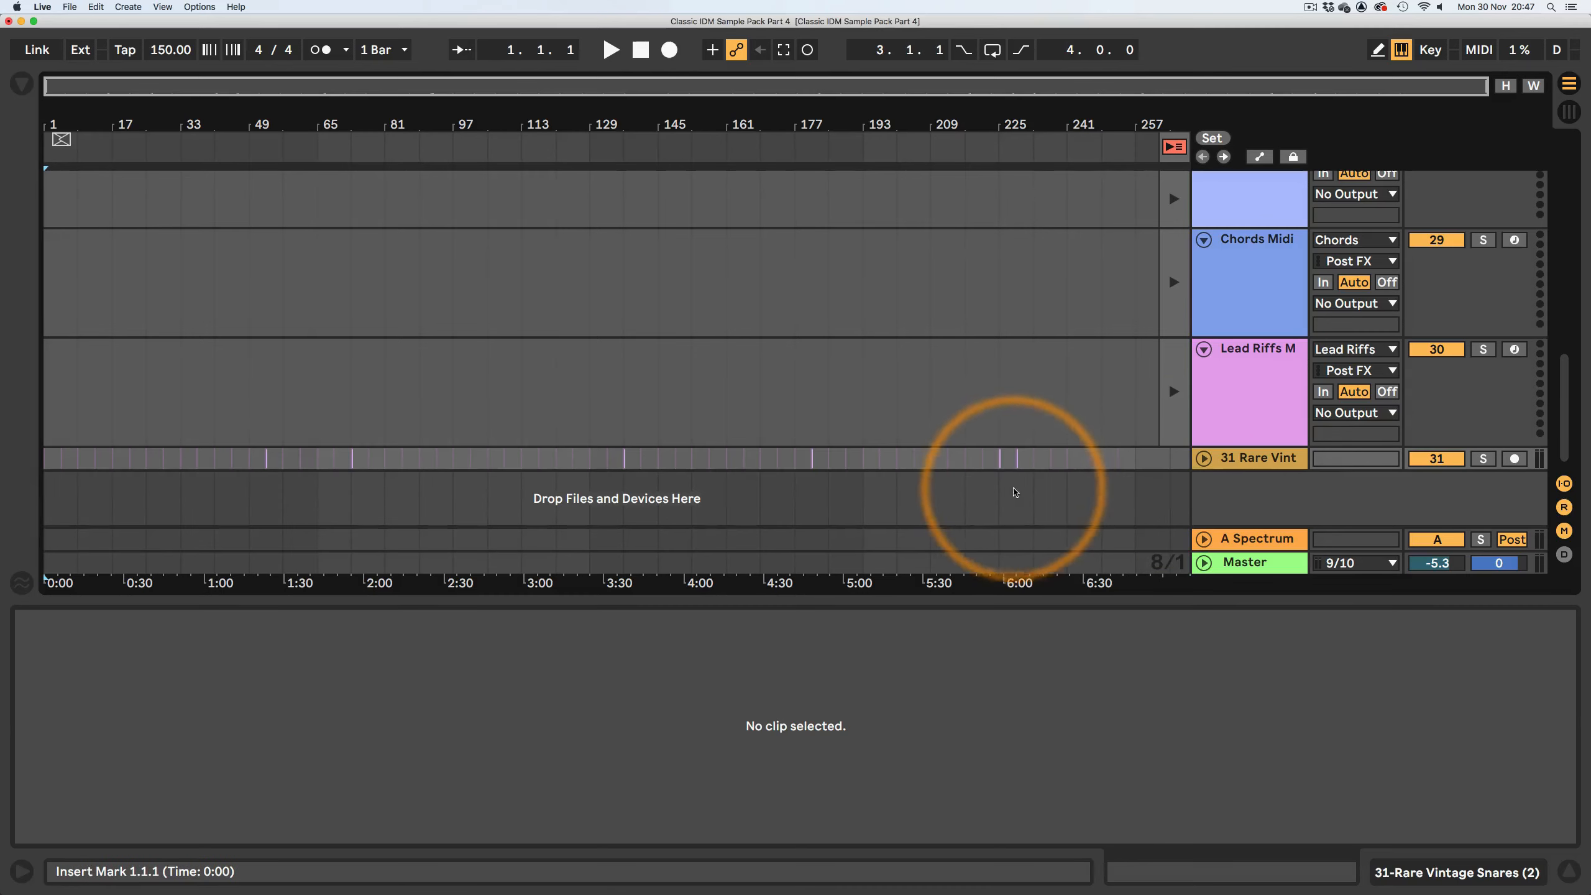
left_click(1179, 156)
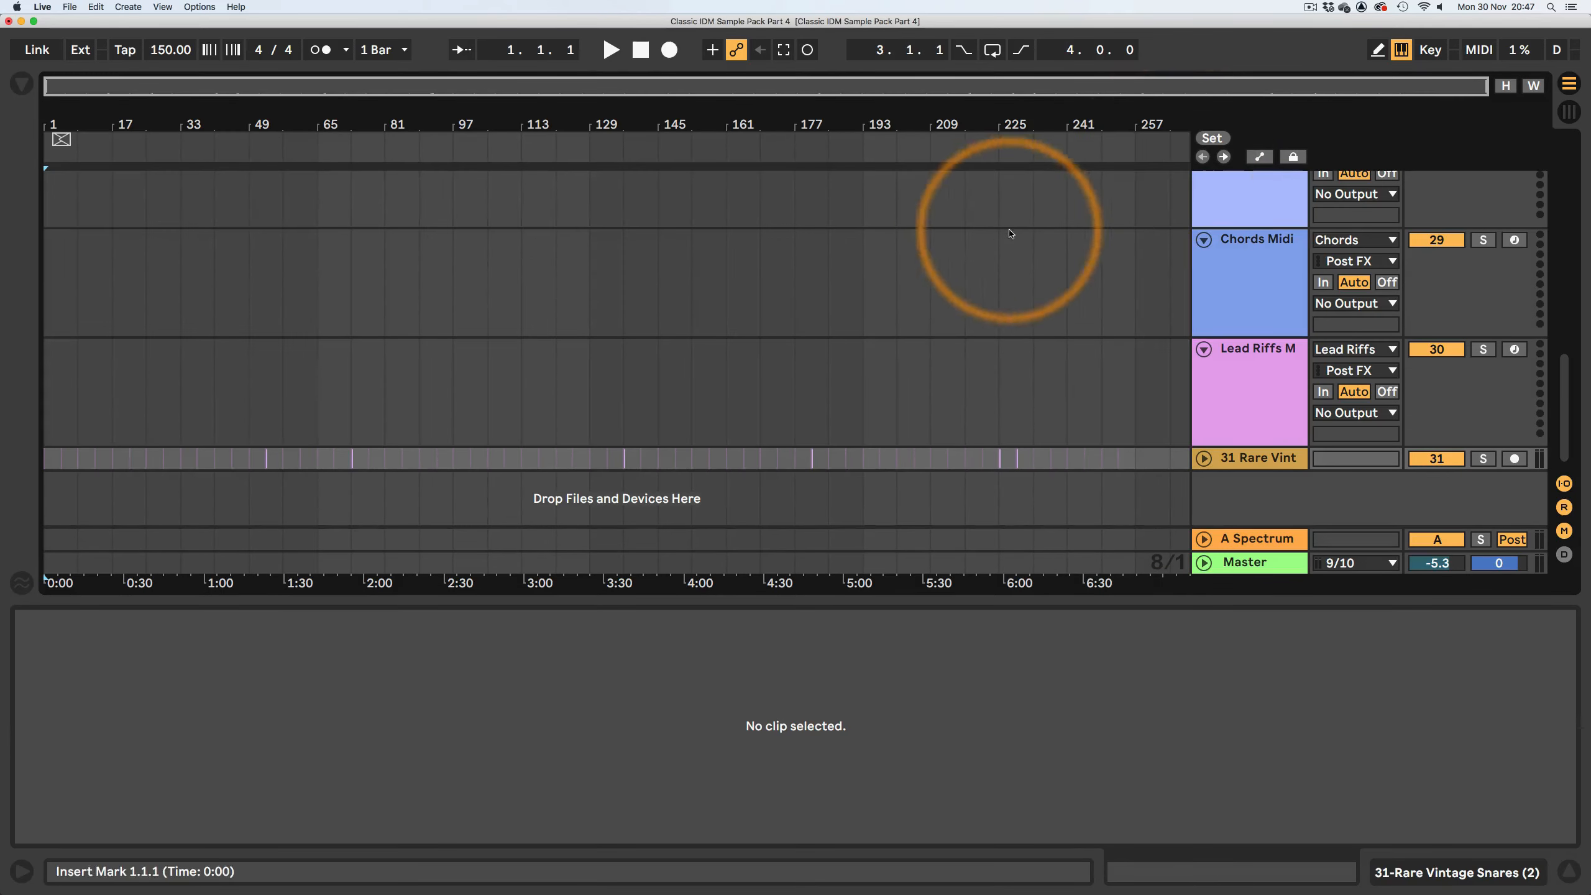
- Unfold and enlarge track 31 in the arrangement and inspect the spacing of its recorded snare clips
left_click_drag(1221, 471, 1172, 520)
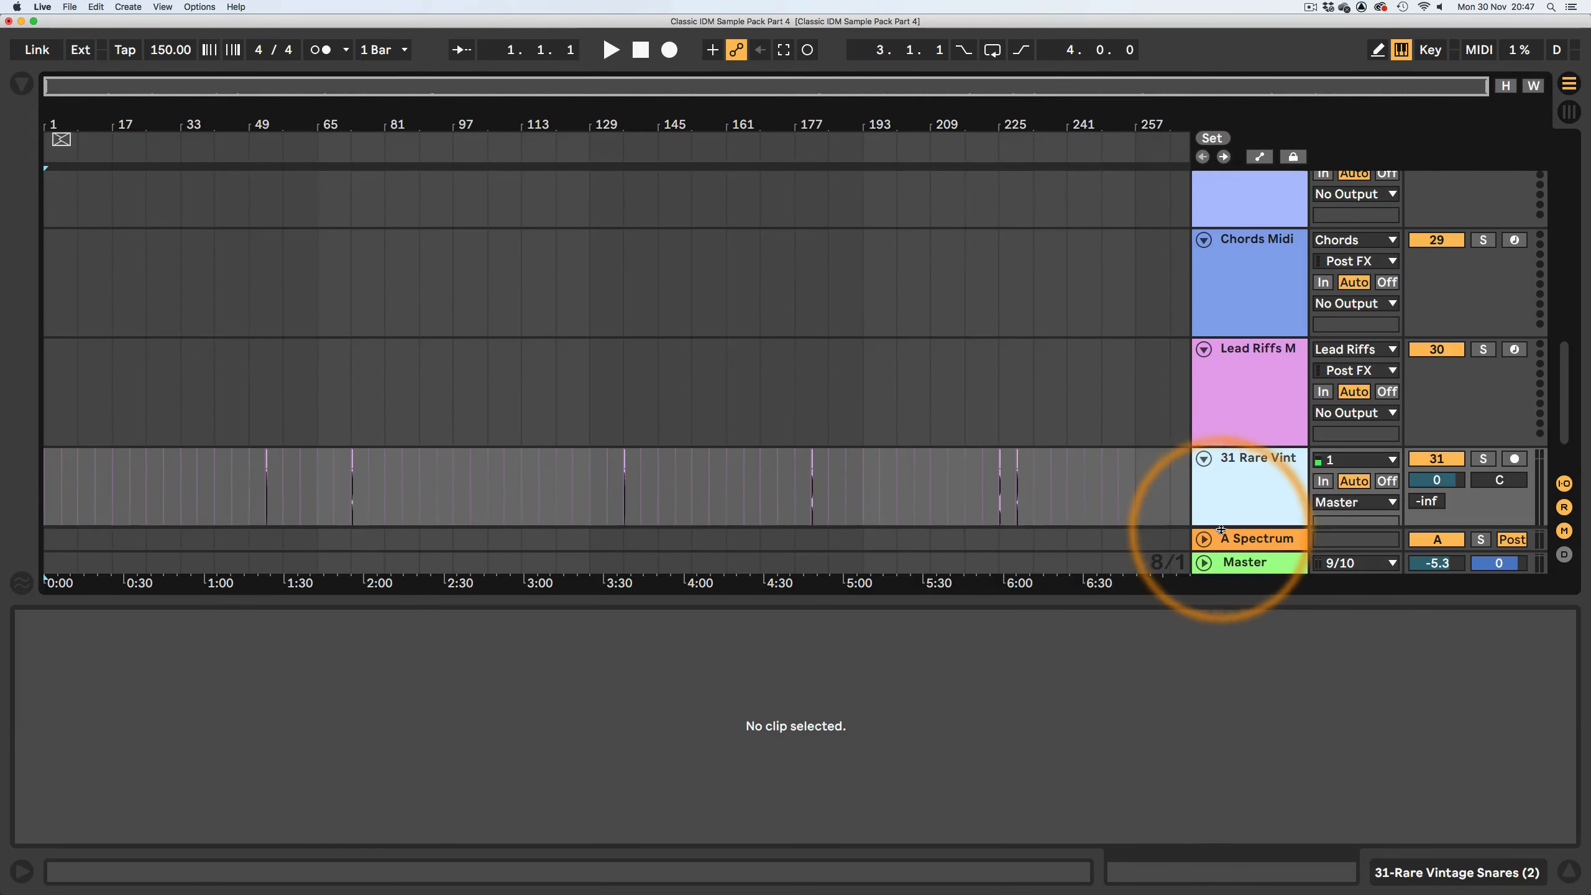
left_click_drag(60, 138, 61, 213)
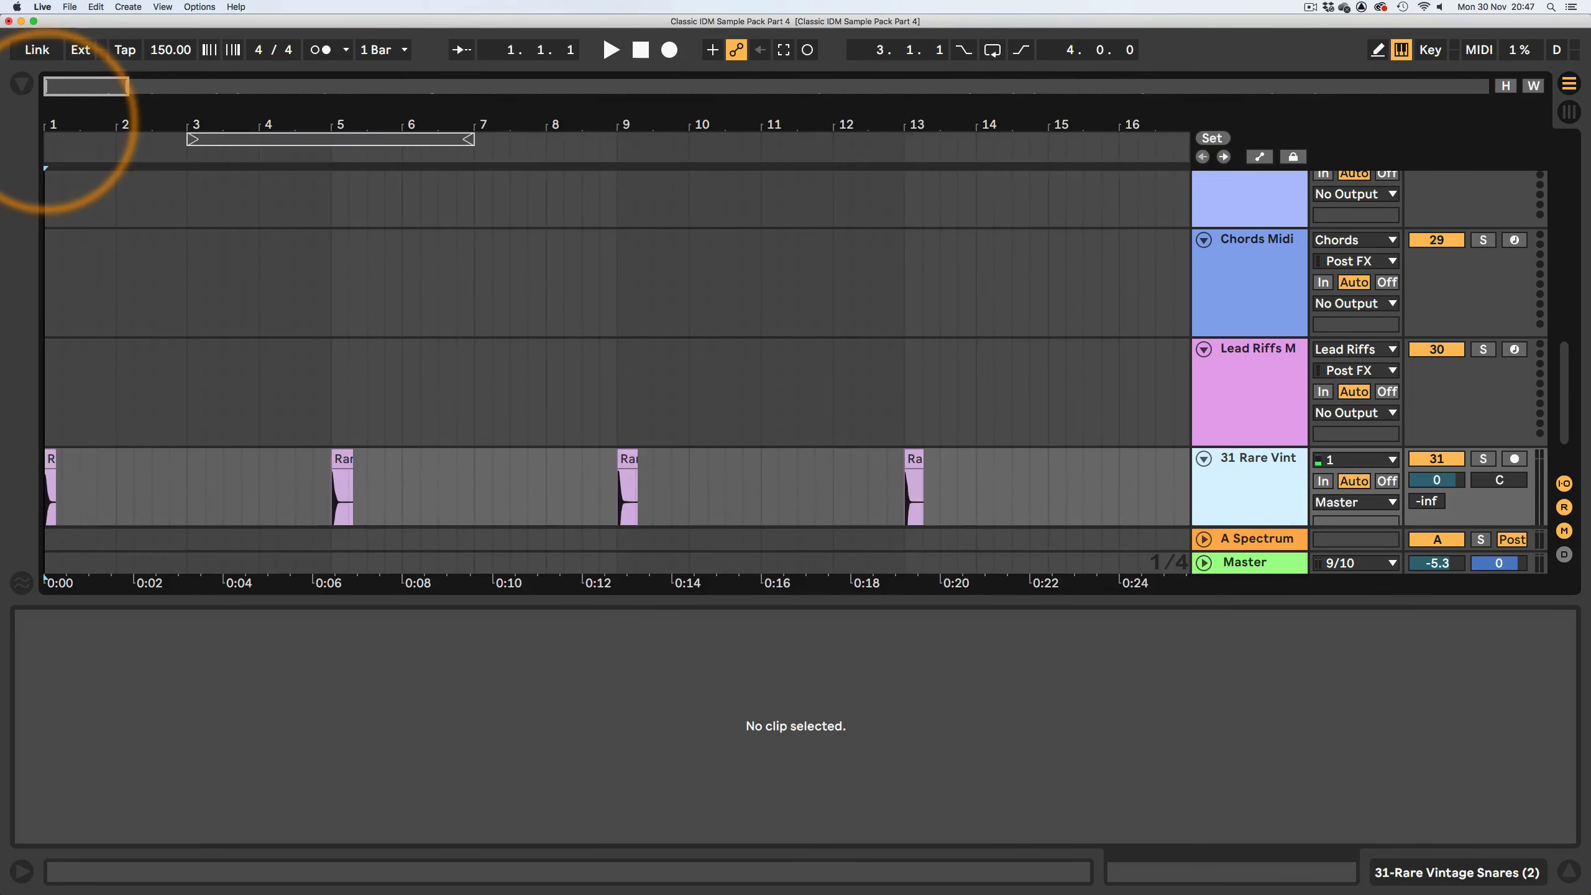
left_click_drag(60, 122, 54, 100)
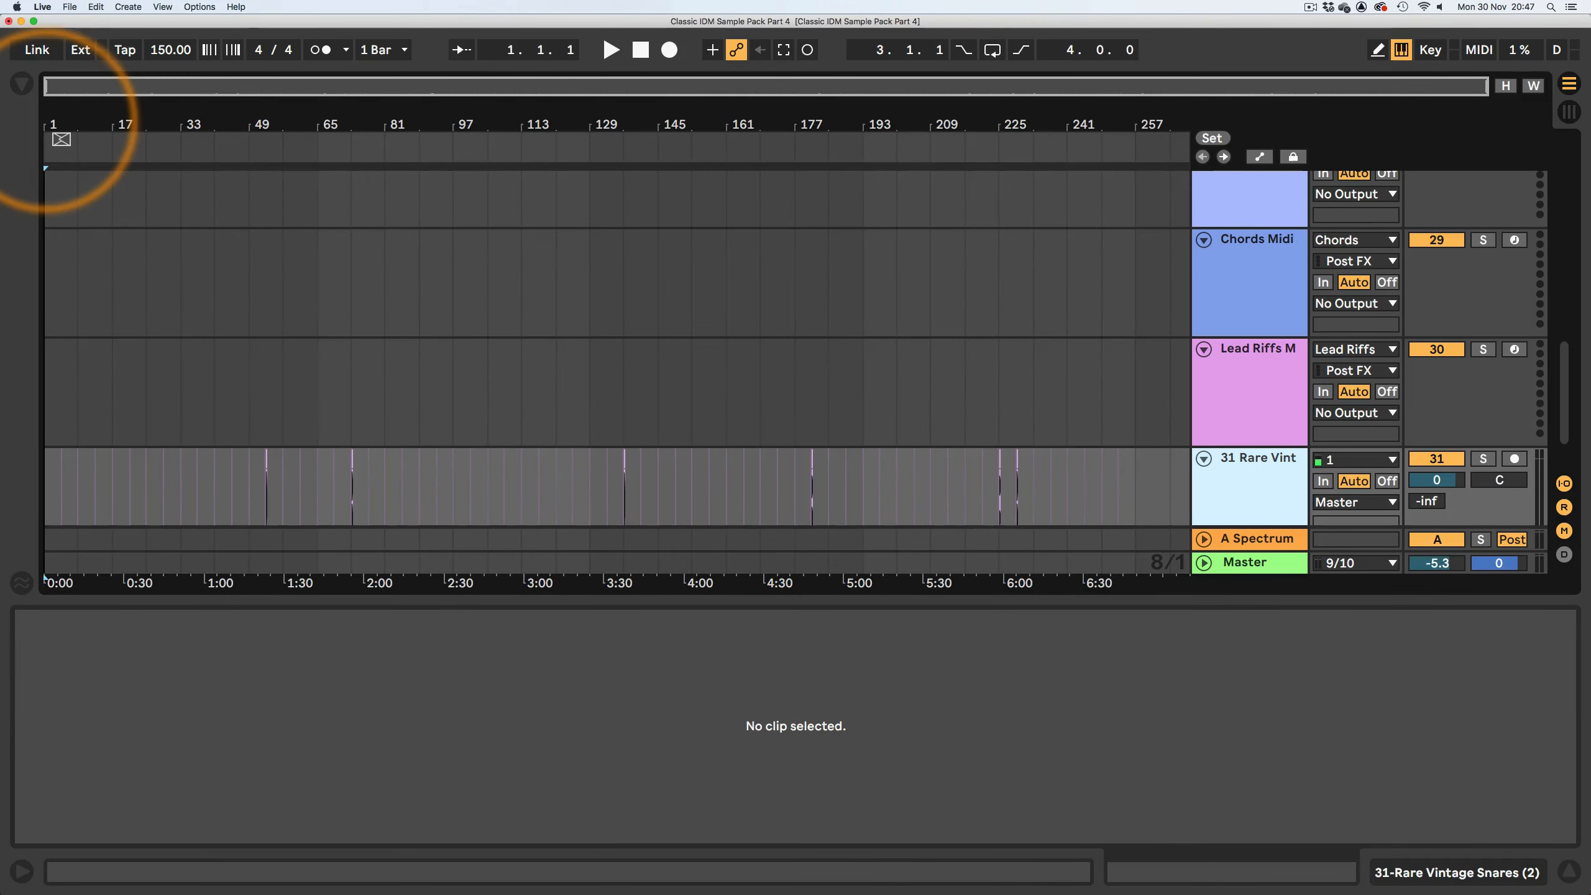
- Find Reverb among the audio effects in the browser and add it to track 31's device chain
left_click(20, 85)
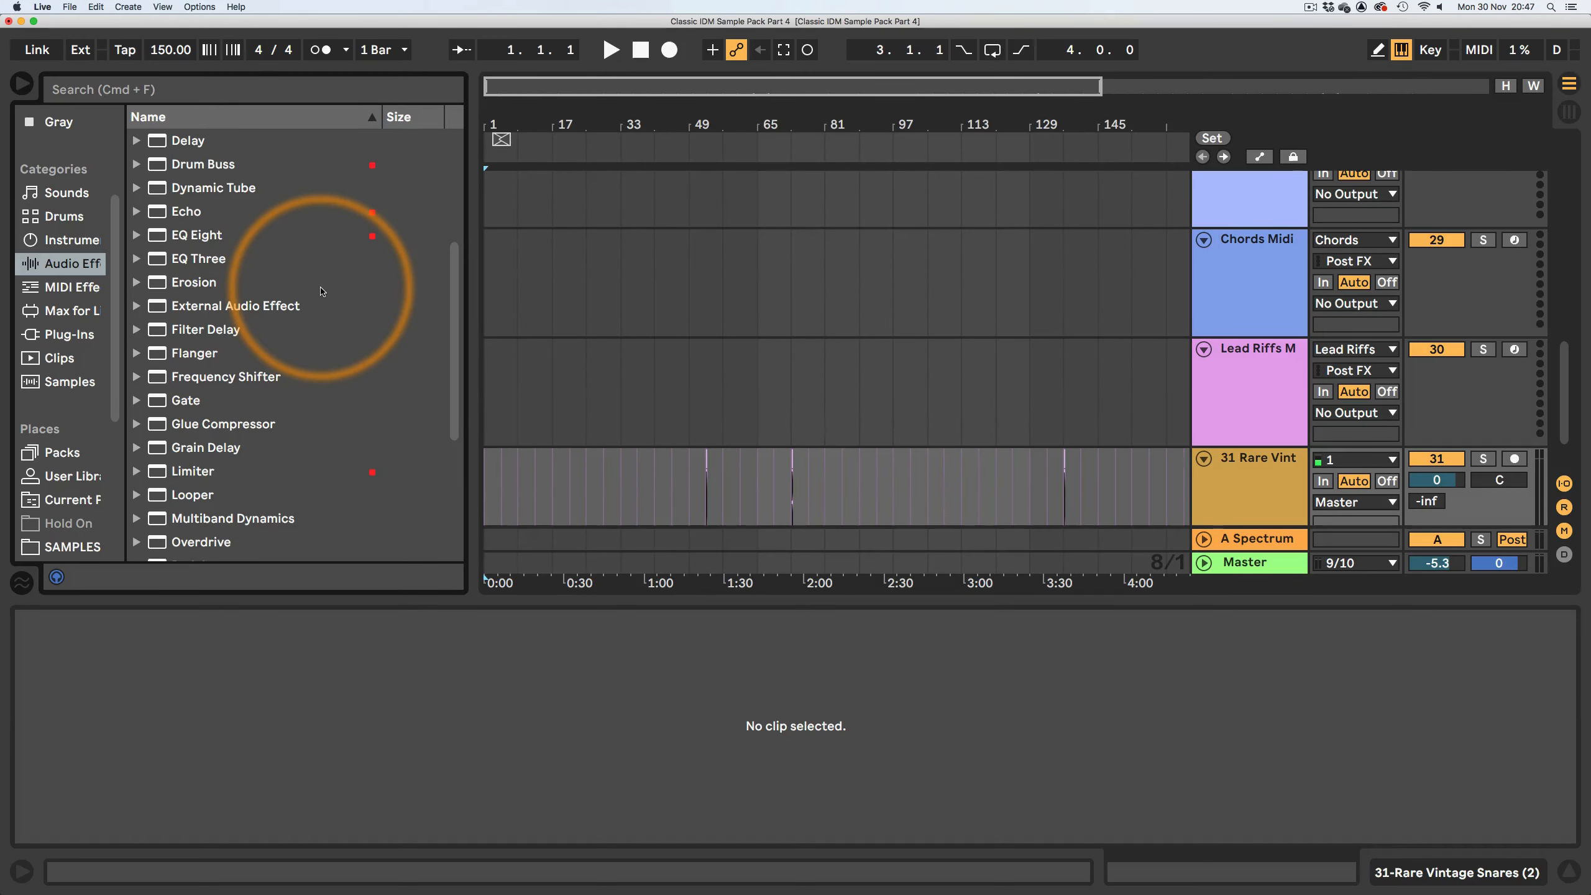
scroll(320, 292, "down", 2)
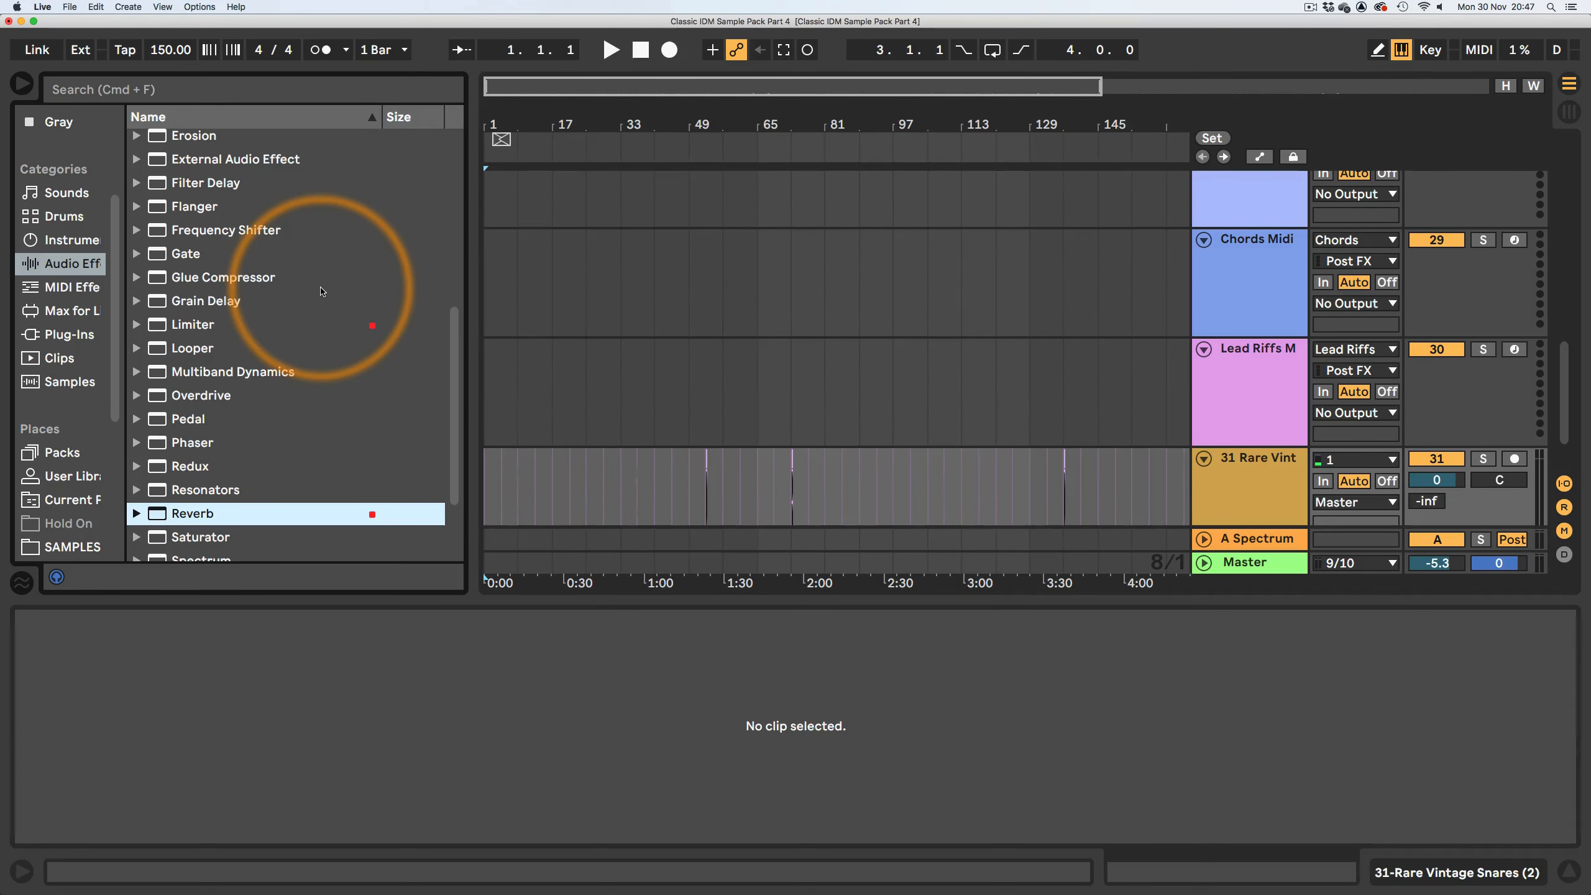
scroll(321, 291, "down", 2)
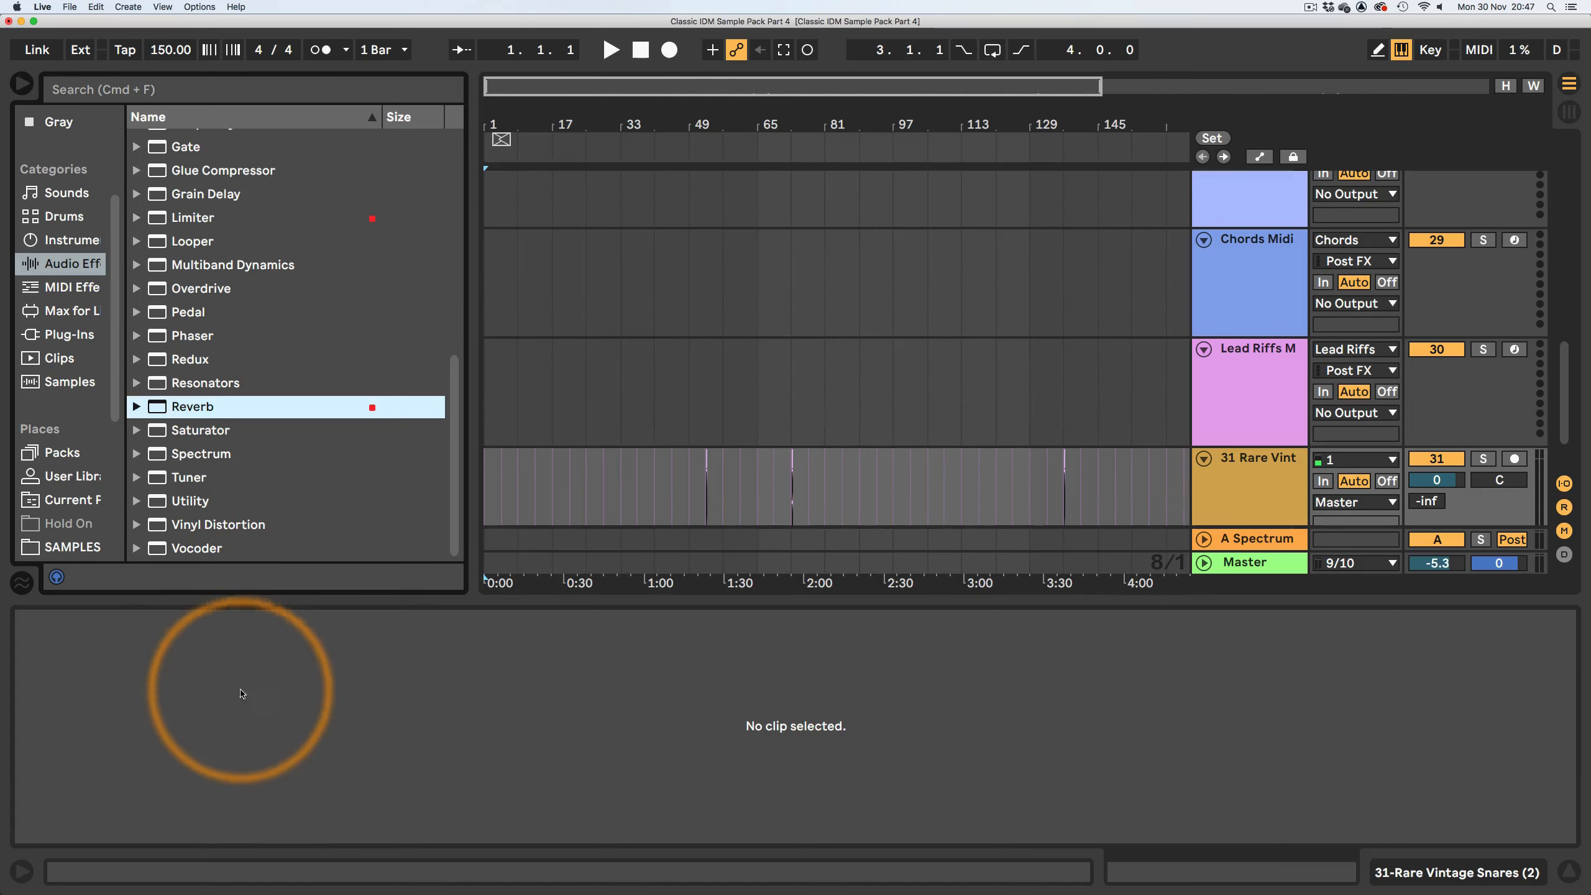
left_click(1453, 871)
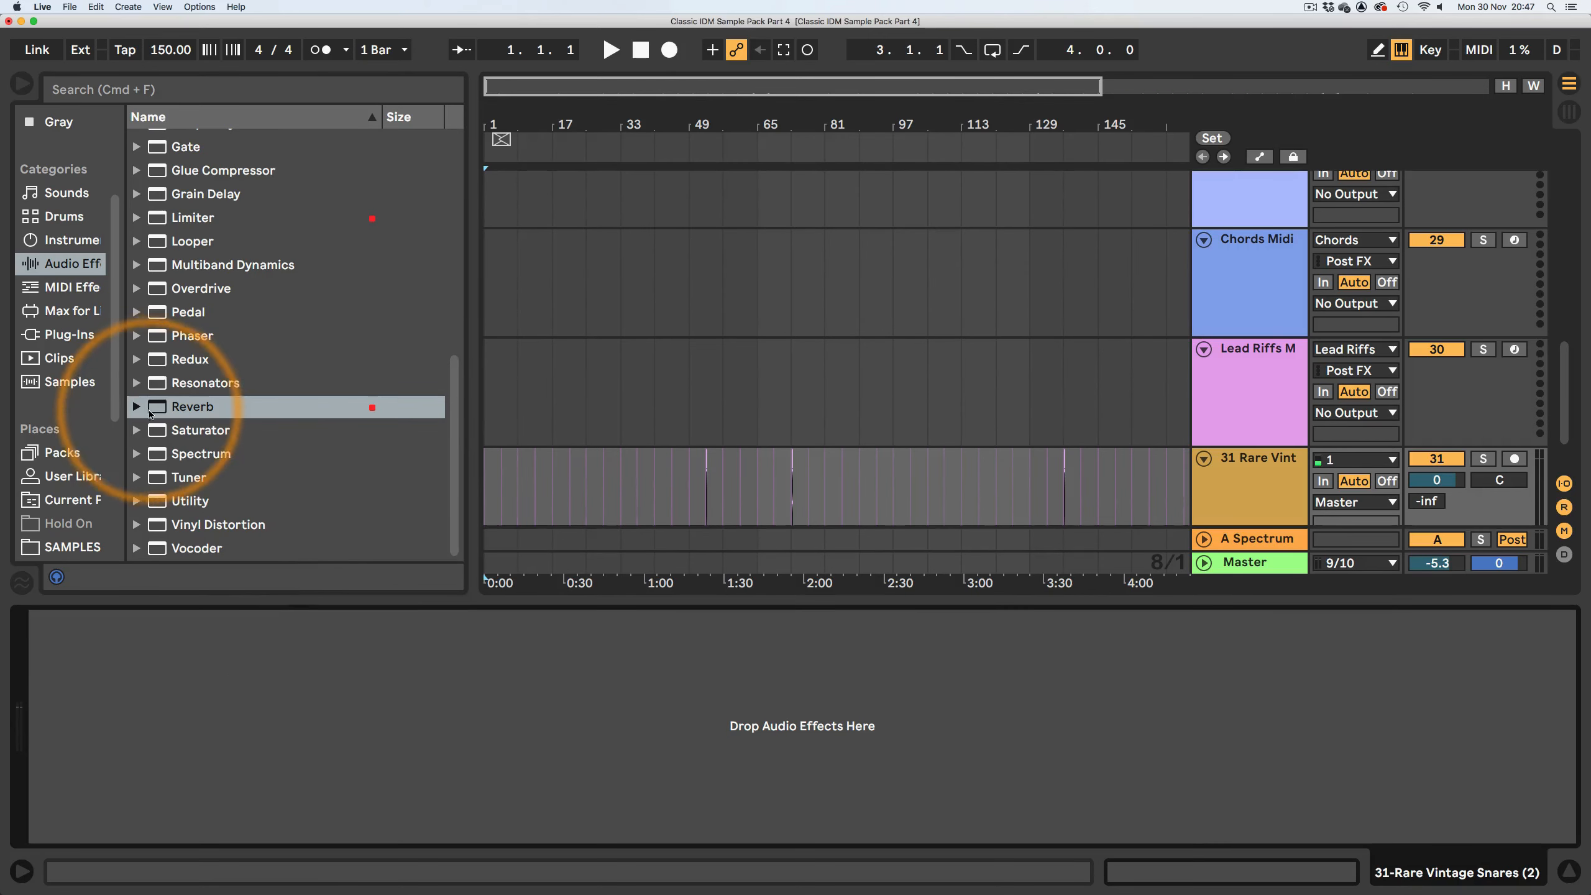
left_click_drag(163, 406, 156, 689)
- Play the first snare through the Reverb from bar 1, stop playback and raise the Reverb's Decay Time to 5.21 s
key("space")
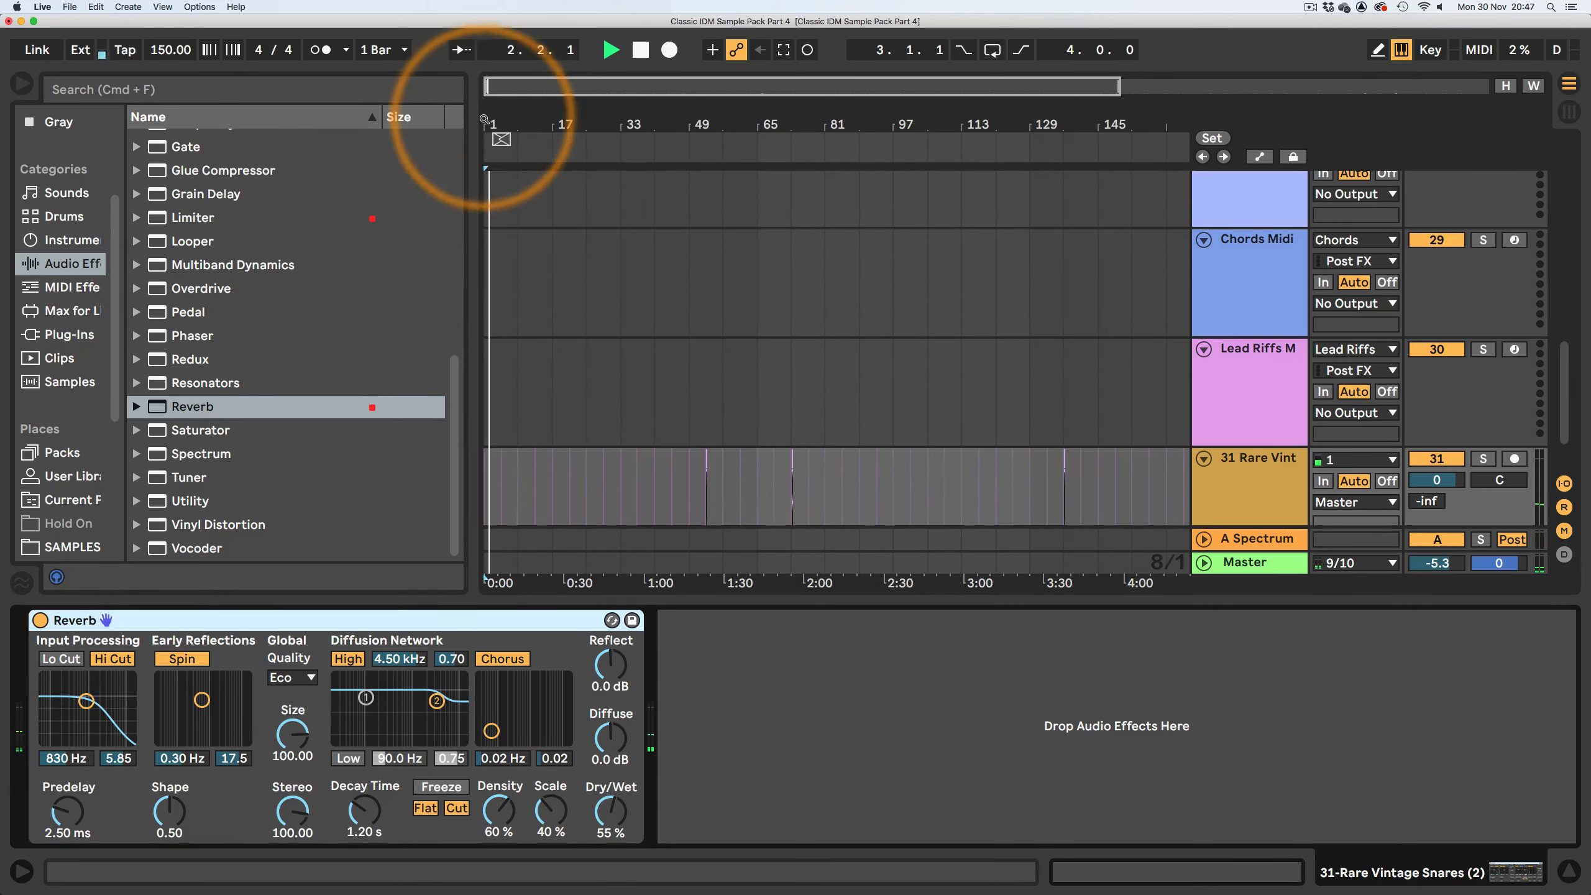
left_click_drag(497, 78, 486, 117)
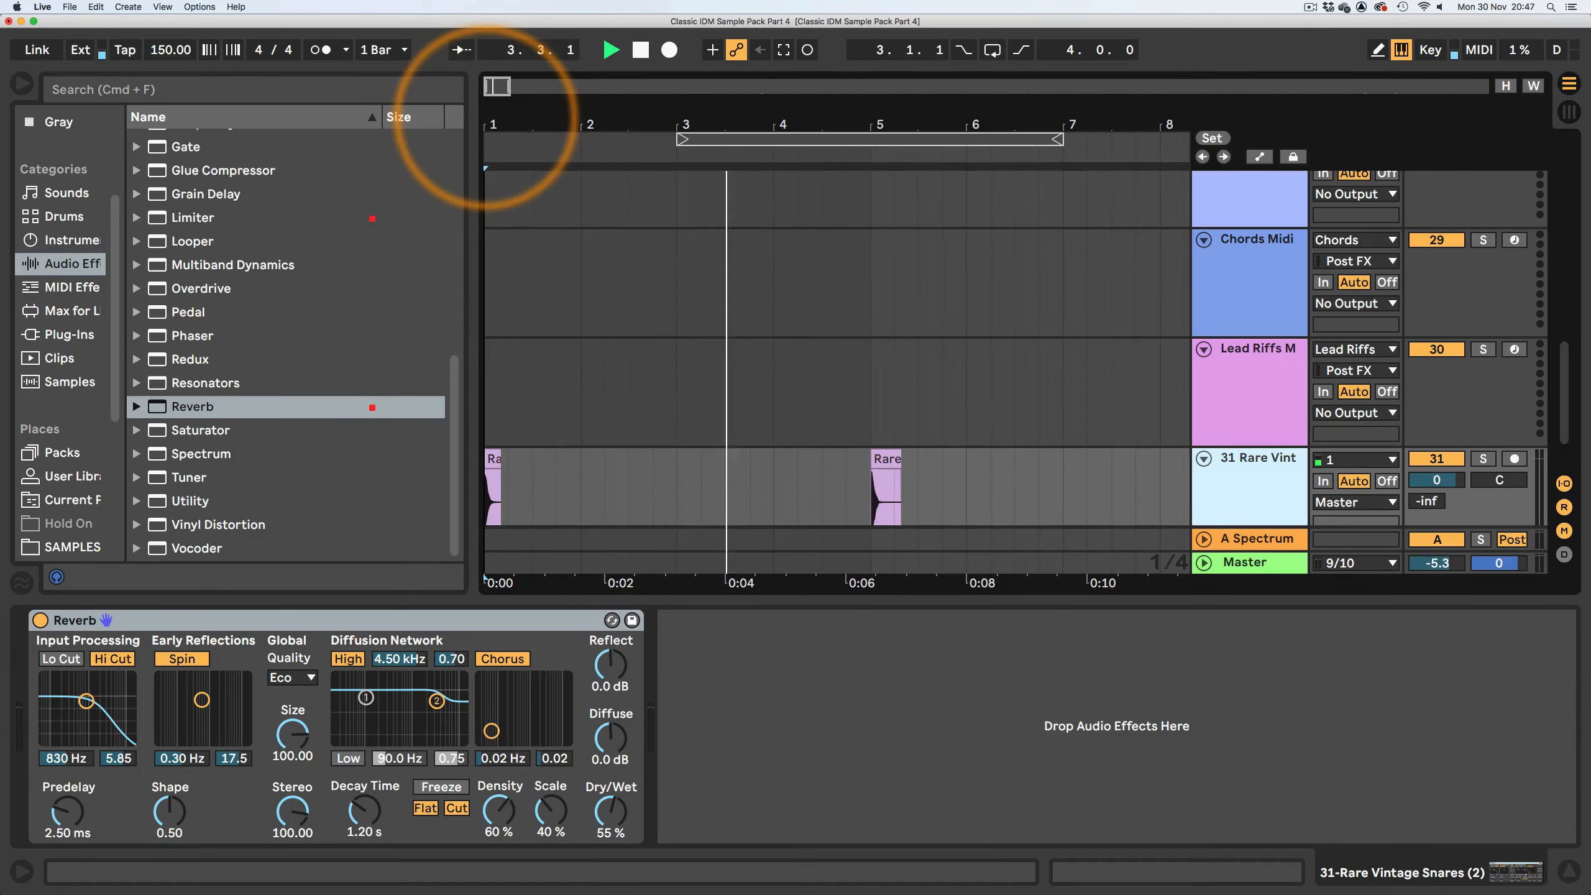
left_click(640, 49)
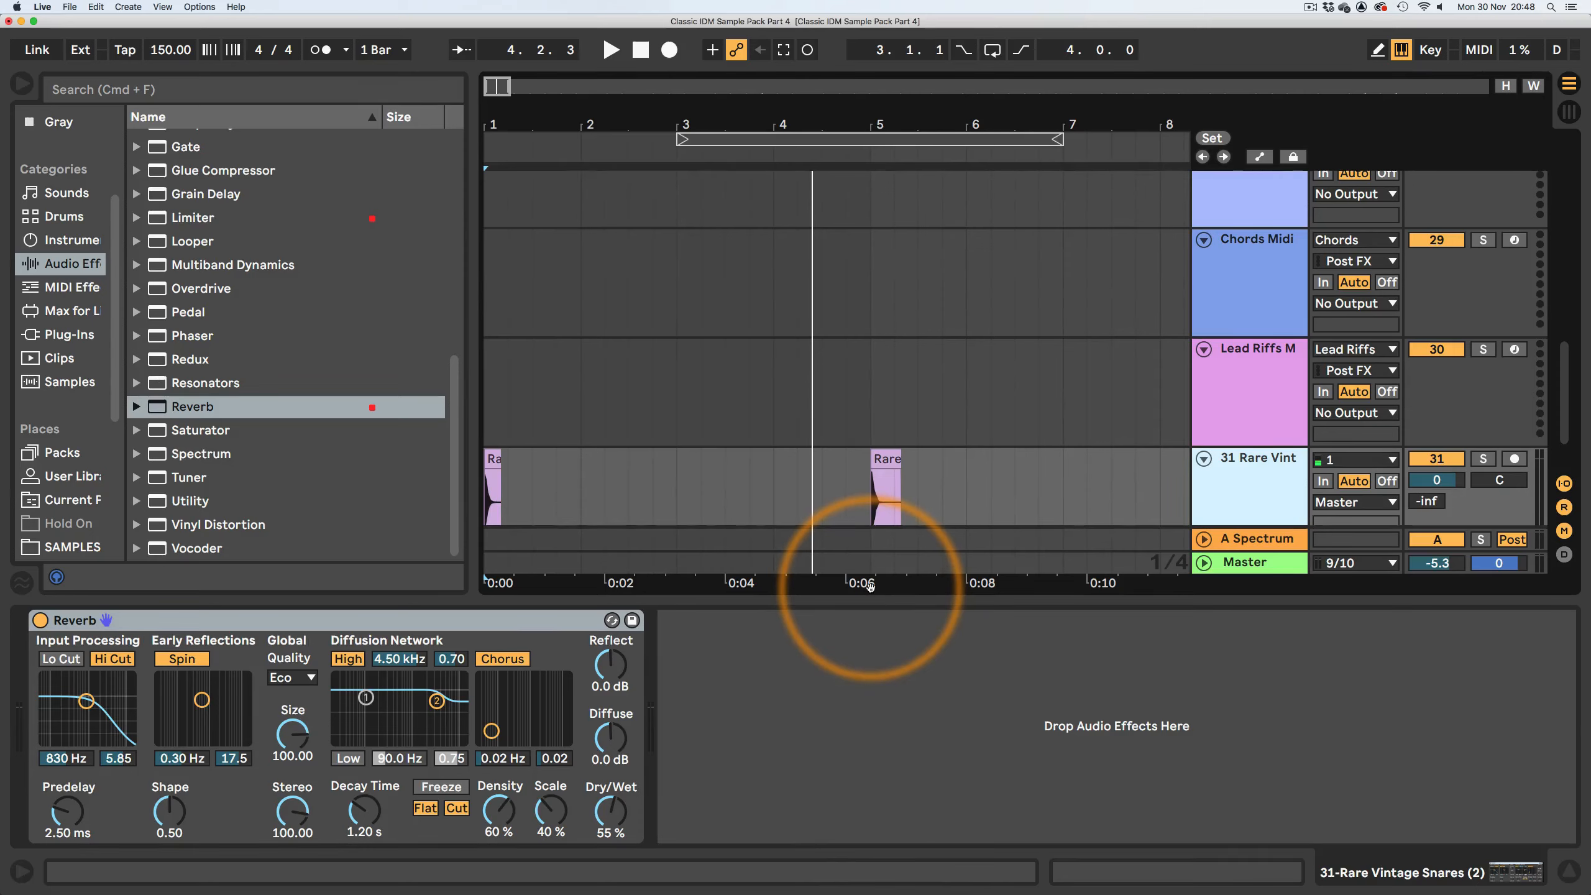
left_click_drag(364, 812, 363, 805)
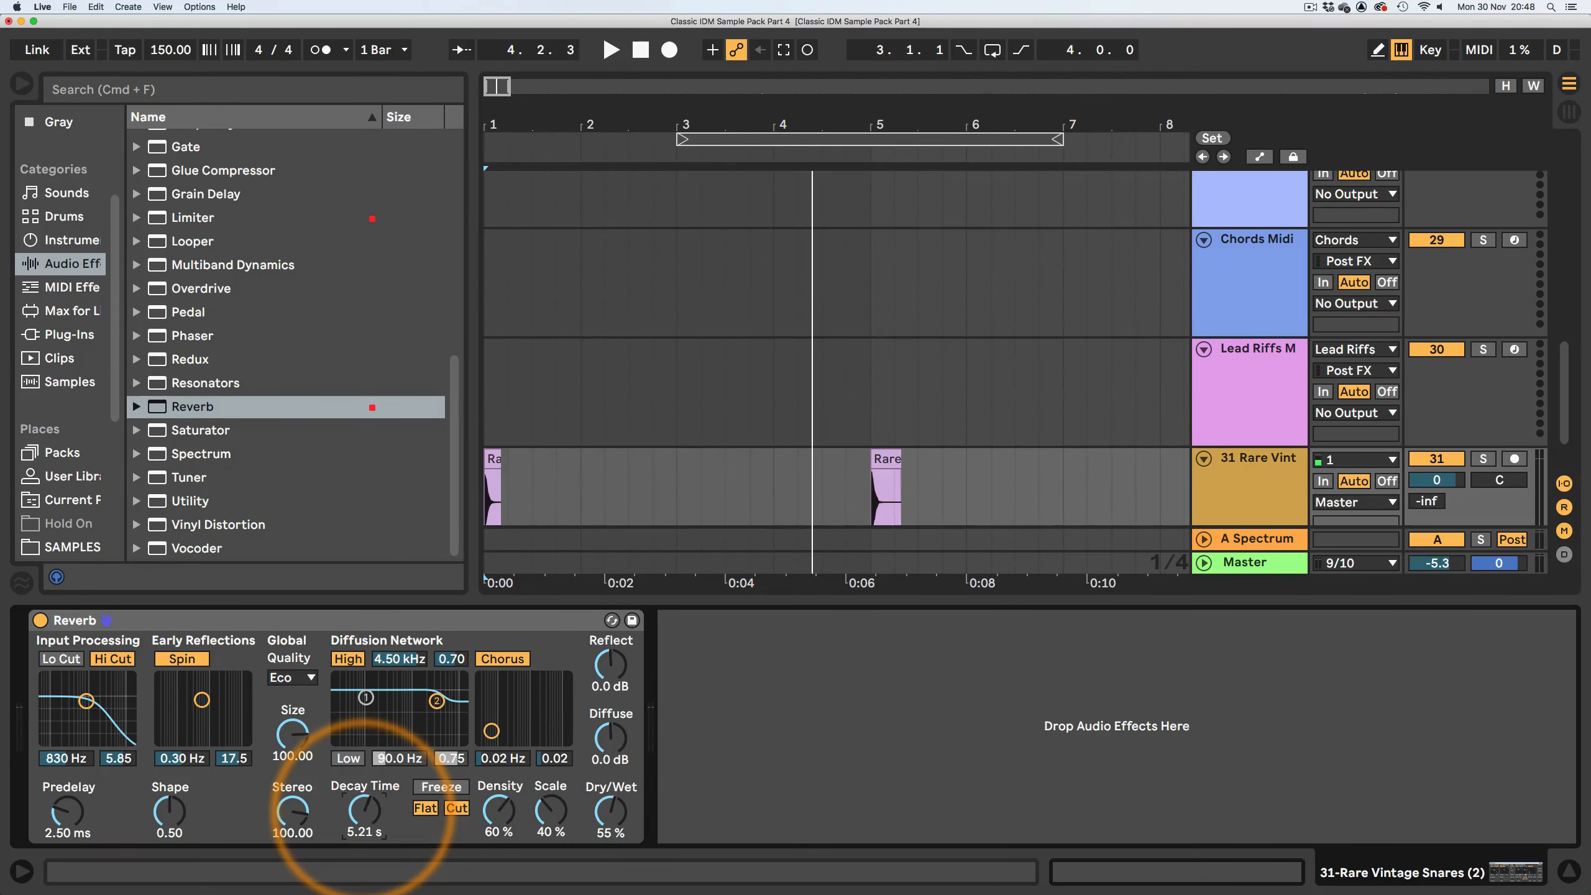
- Raise the Reverb's Decay Time to 5.45 s during playback and group it into an Audio Effect Rack with the chain list shown
key("space")
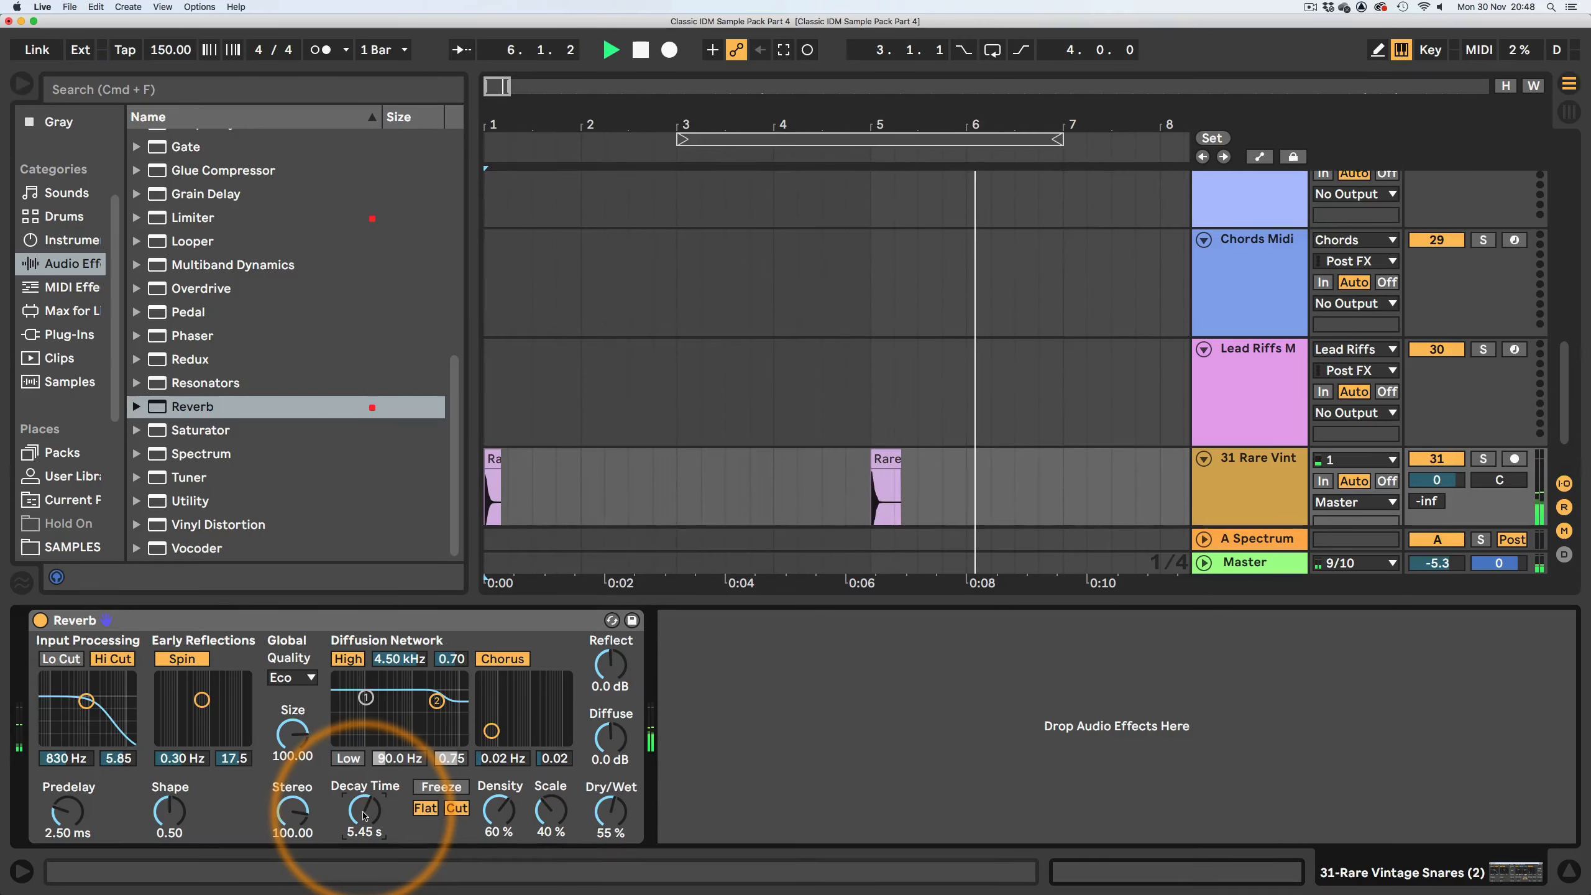
left_click(200, 619)
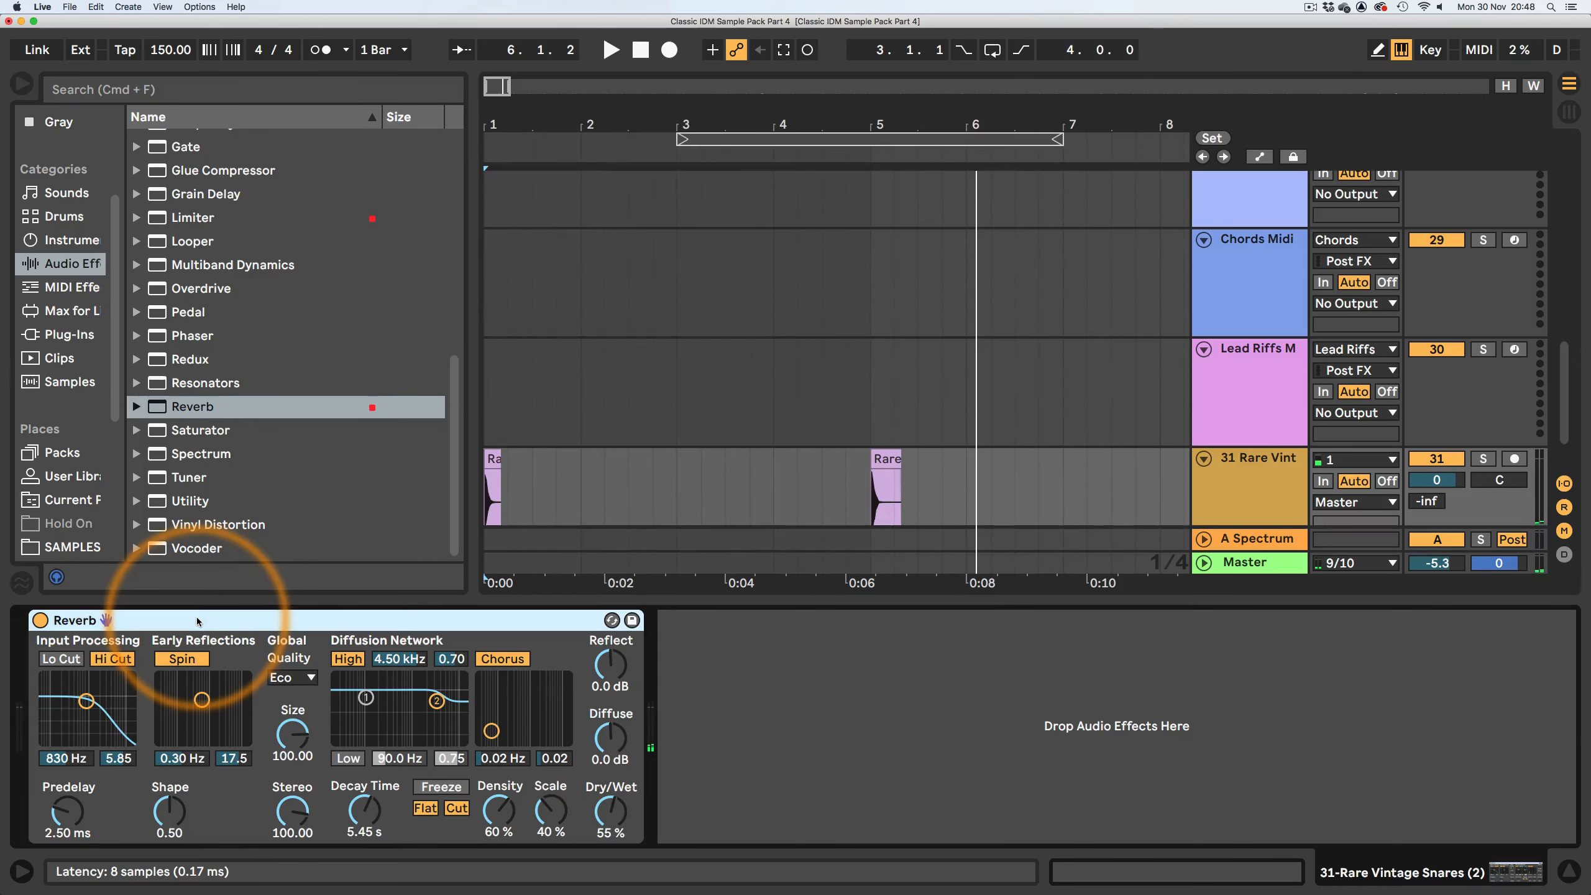
key("super+g")
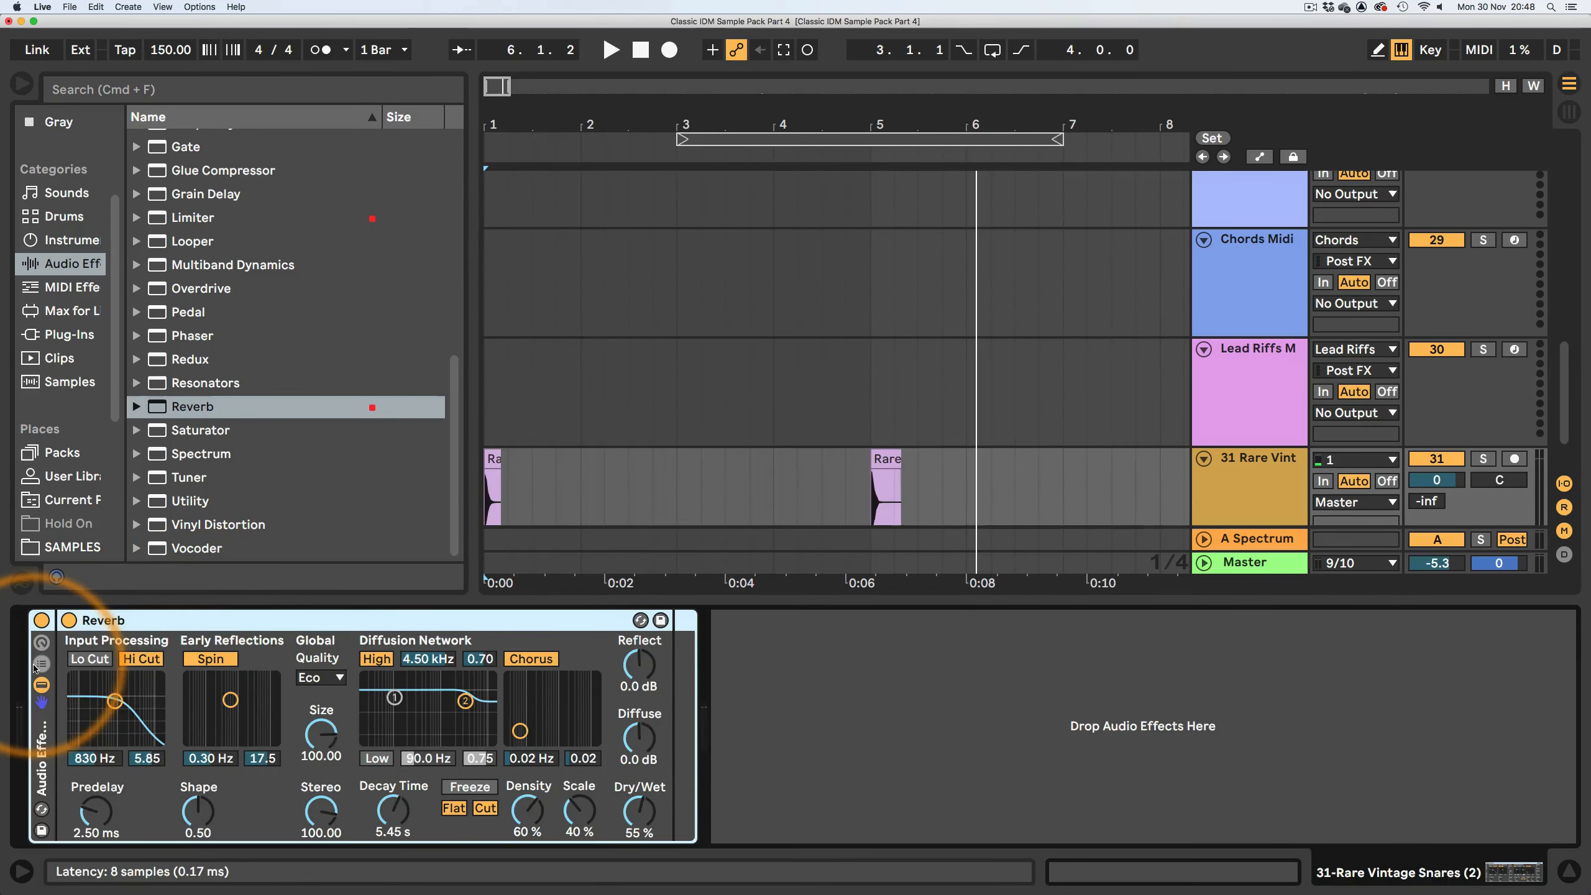
left_click(102, 681)
- Add Echo to the rack as a second parallel chain and deactivate the Reverb chain
left_click(245, 405)
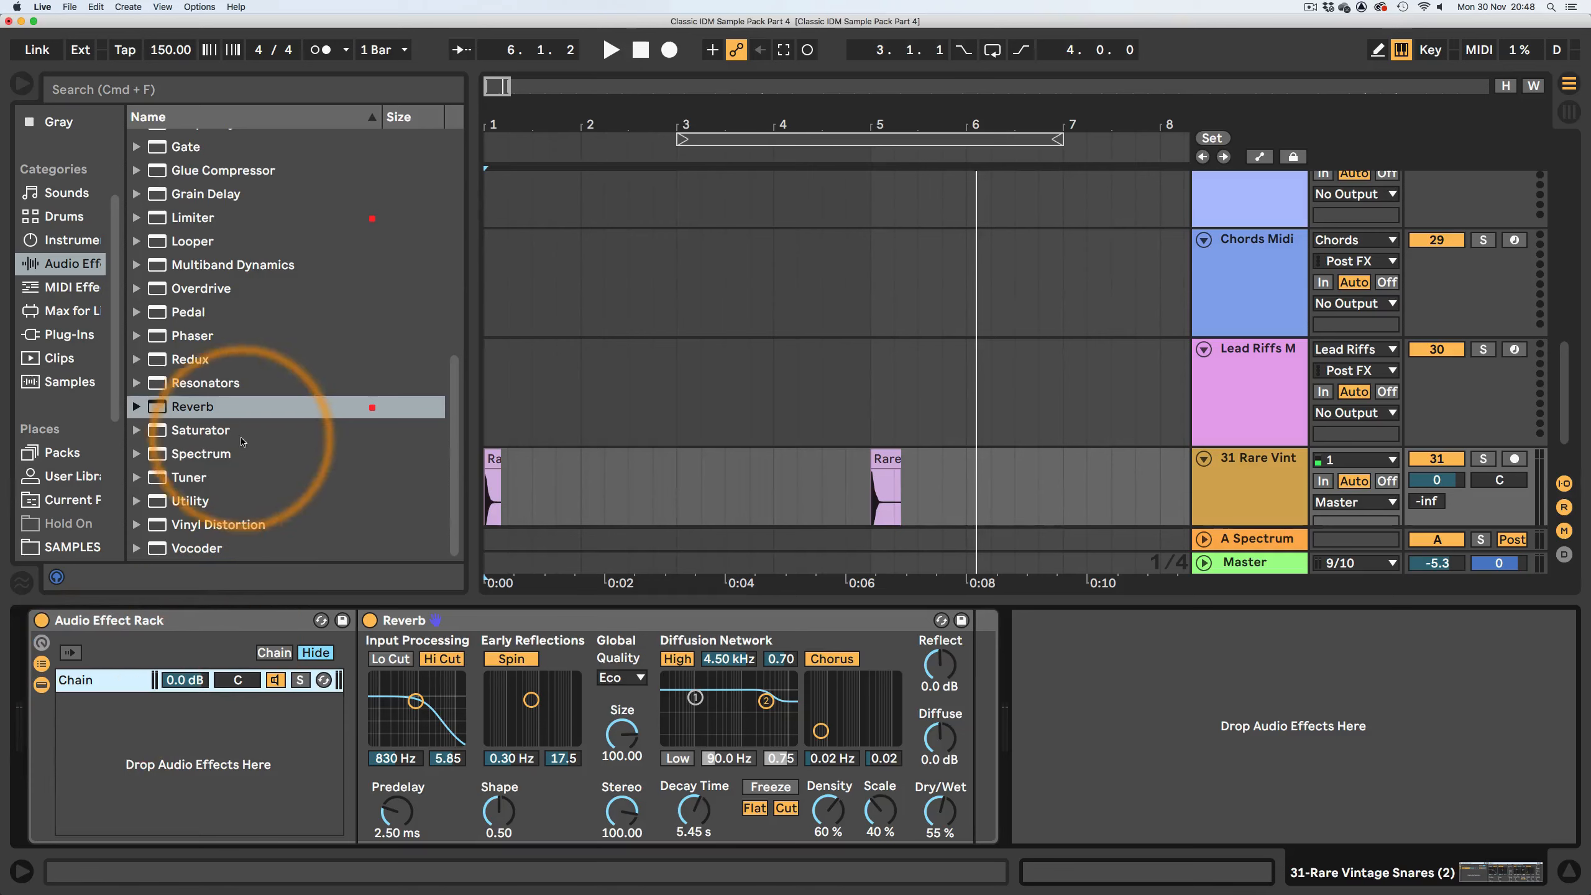
scroll(238, 264, "up", 4)
scroll(222, 238, "up", 2)
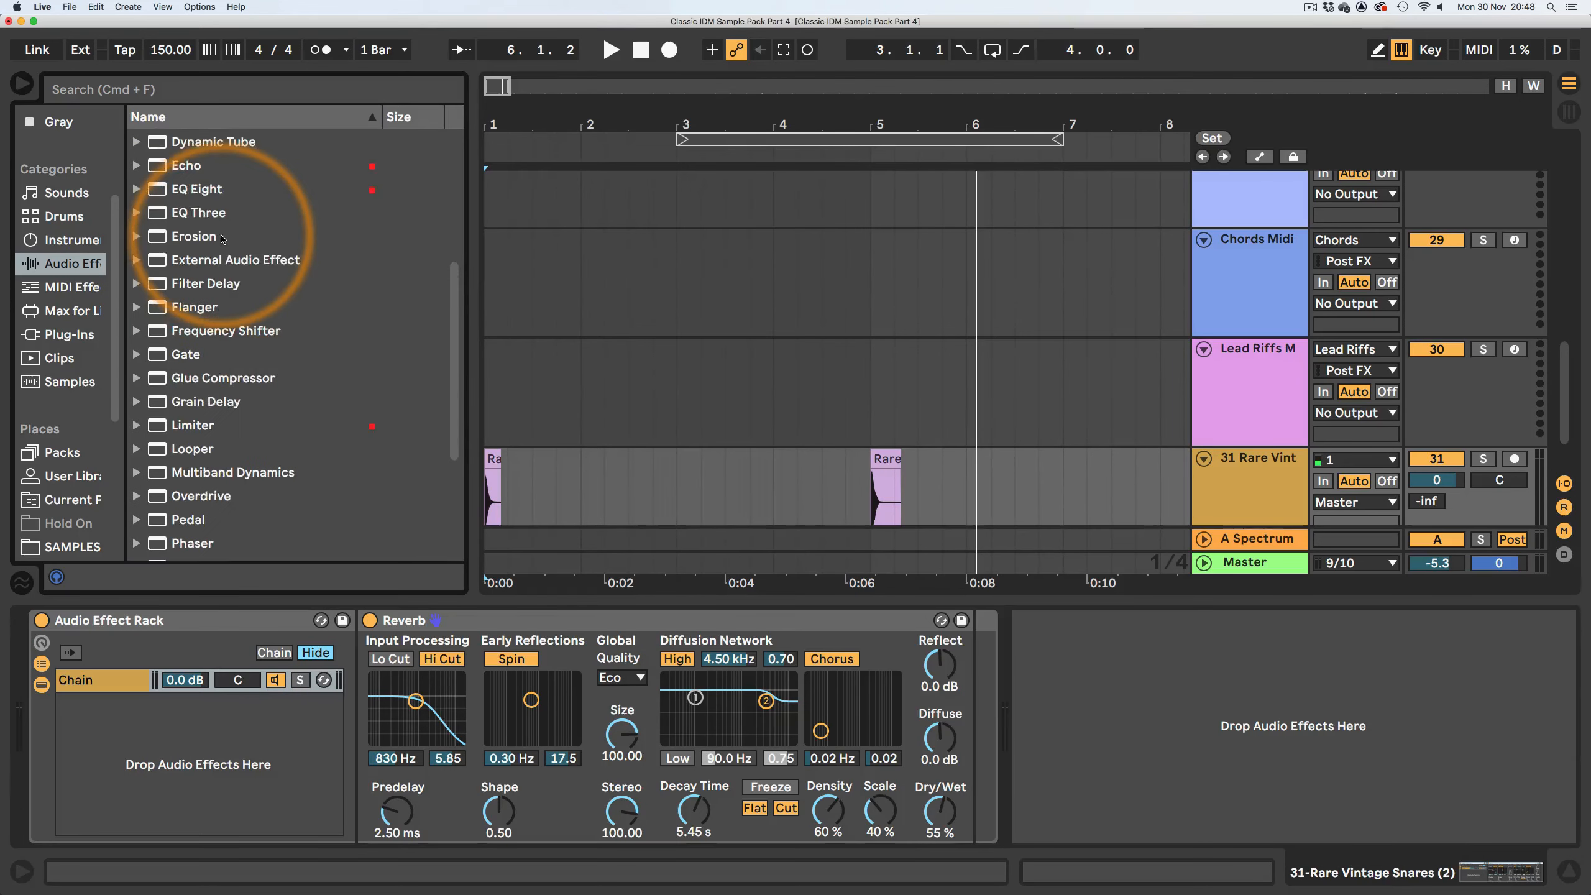
left_click_drag(163, 165, 118, 727)
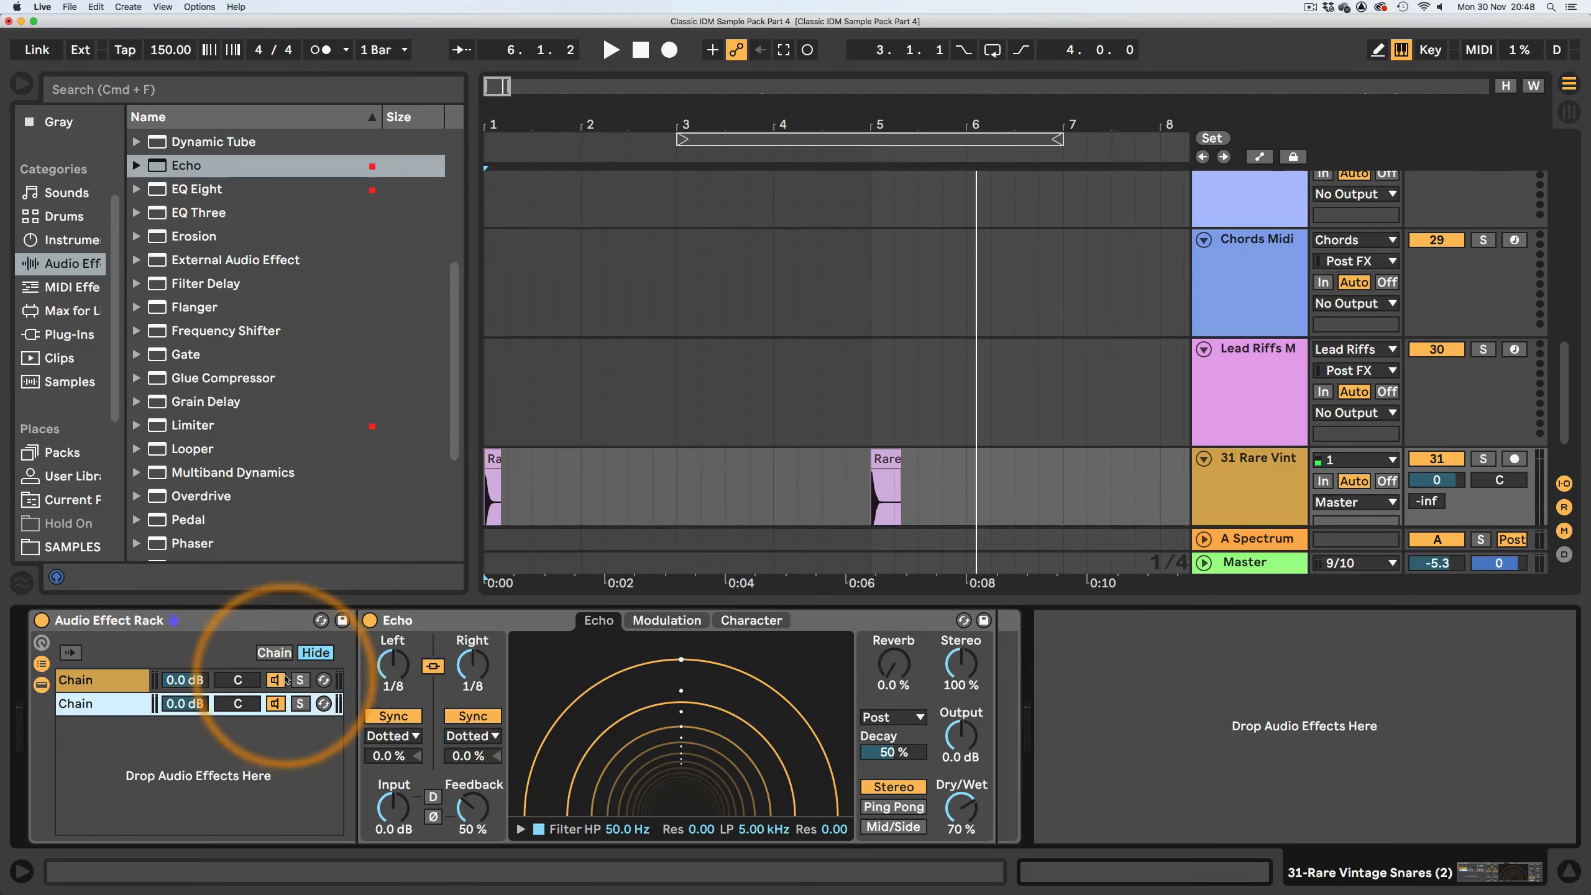
left_click(311, 682)
left_click(100, 702)
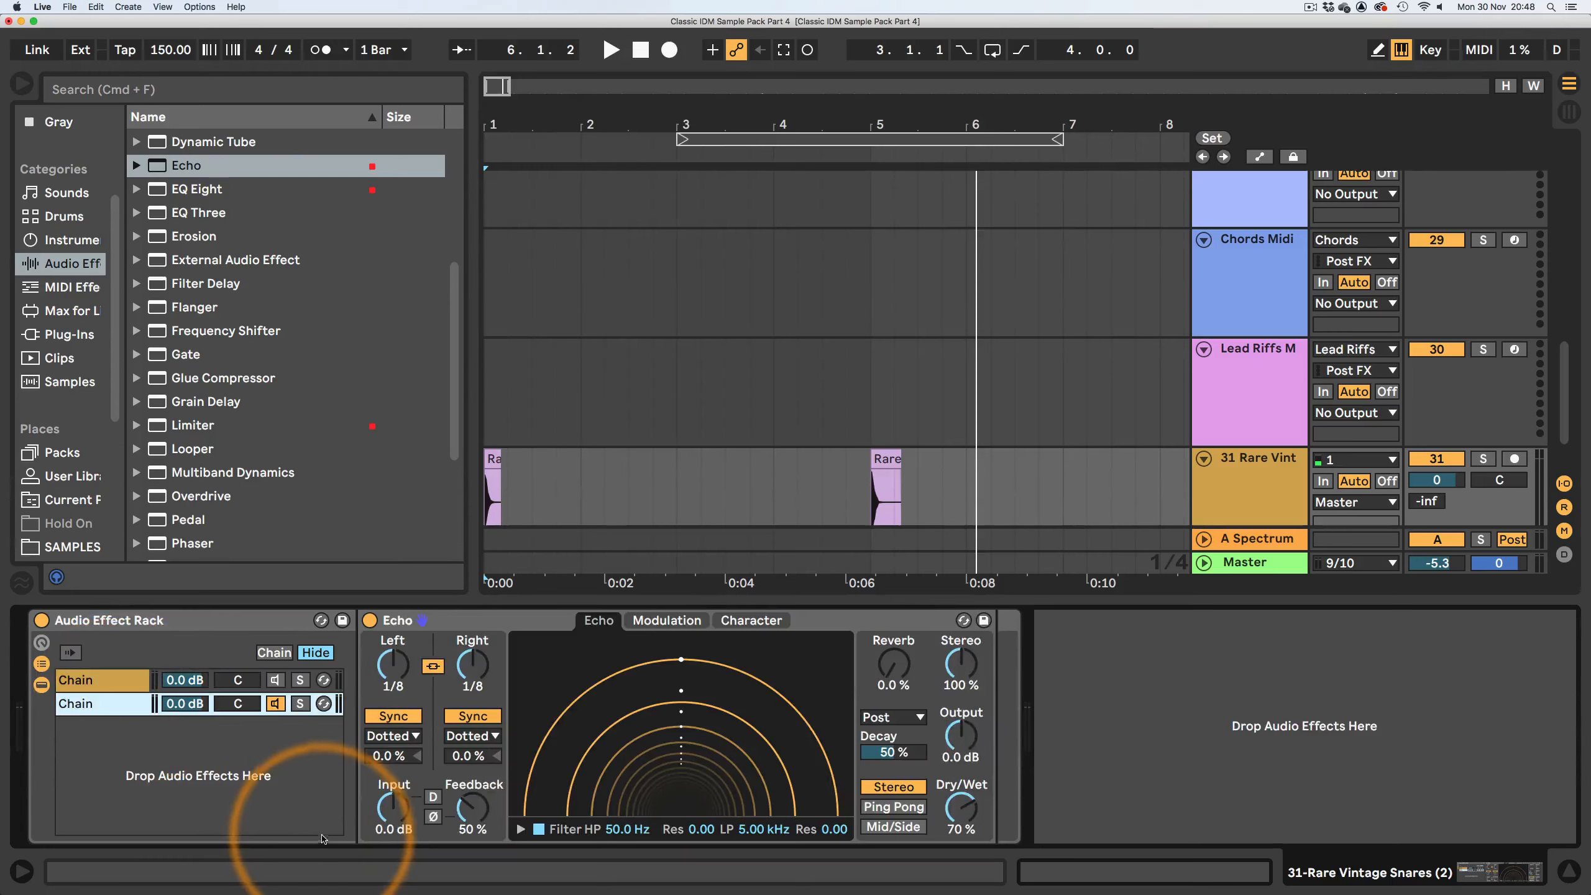
- Audition the Echo chain and shape its filter with the high-pass at 401 Hz, low-pass at 3.97 kHz and low-pass resonance 0.22
key("space")
scroll(890, 374, "down", 2)
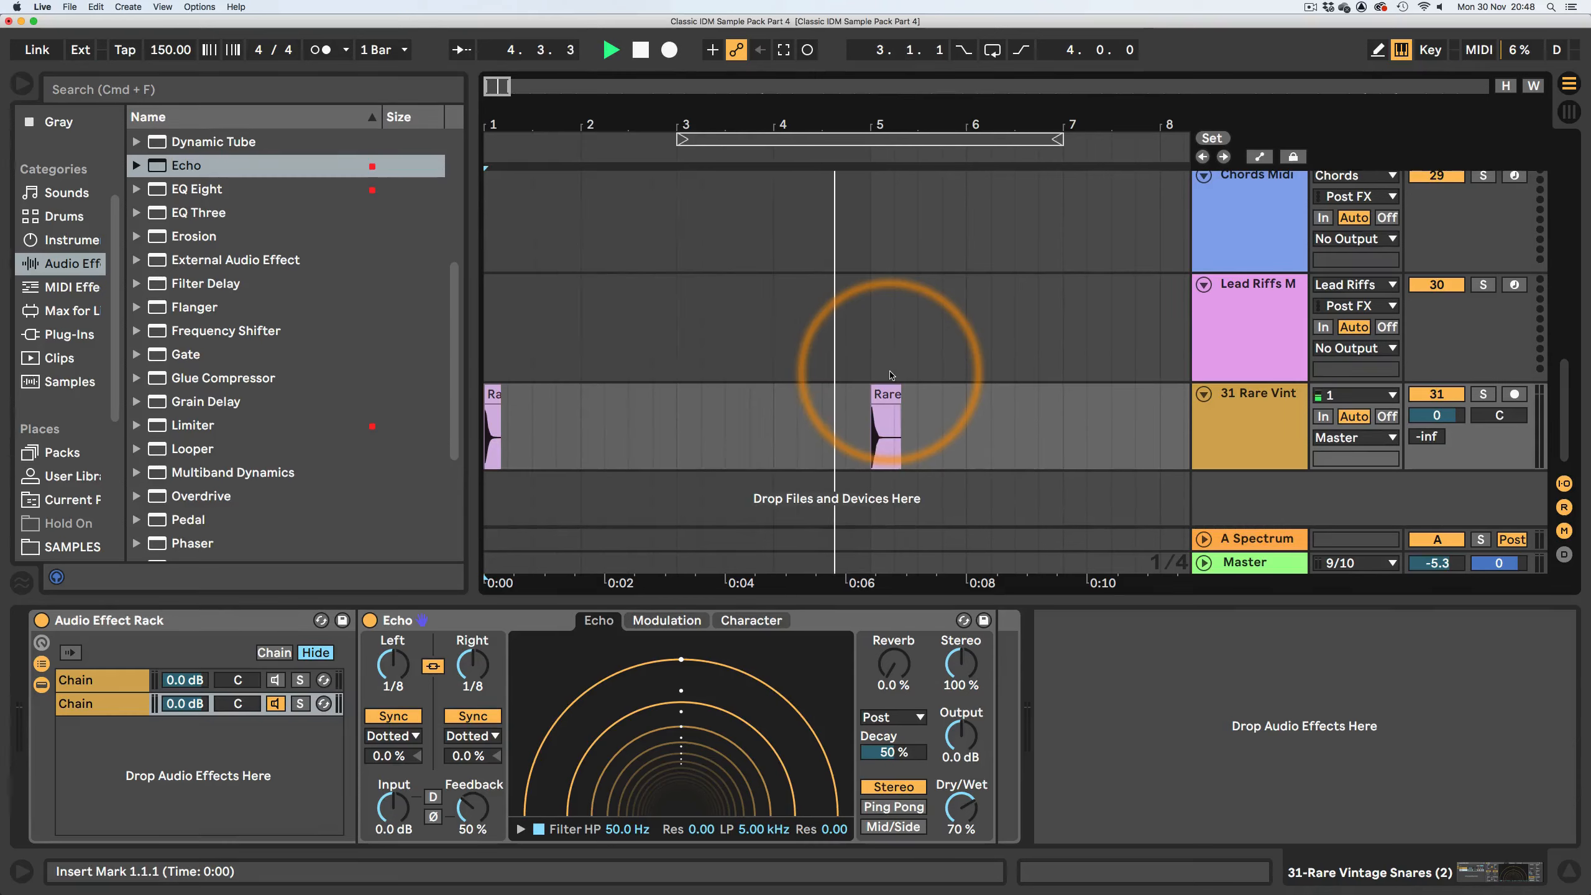
key("space")
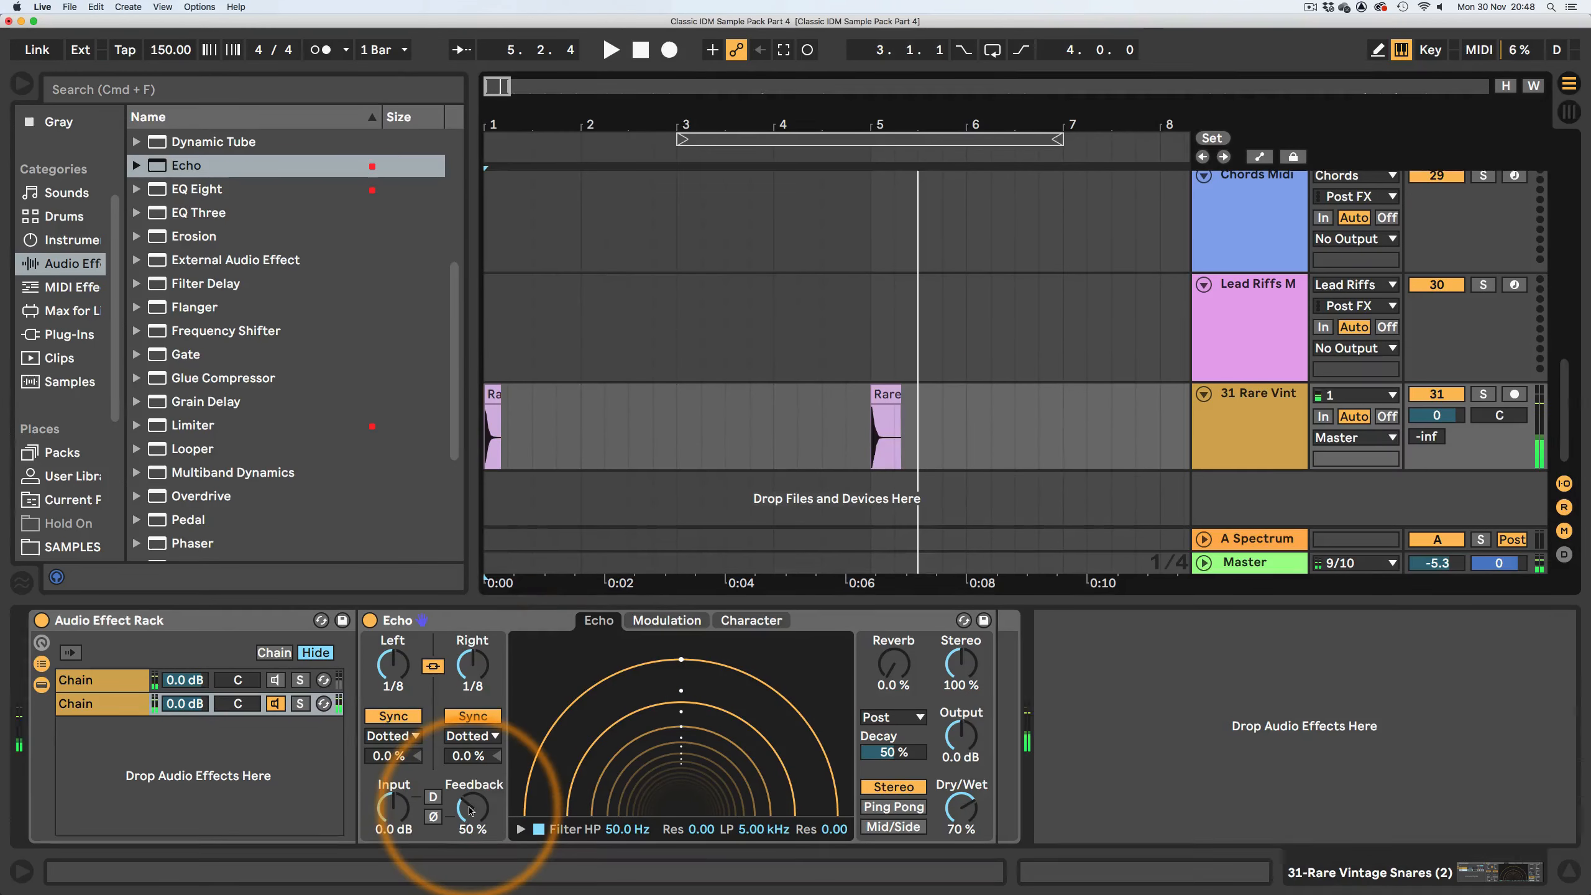
left_click_drag(471, 810, 470, 827)
left_click(520, 829)
left_click_drag(781, 787, 769, 764)
left_click_drag(559, 807, 659, 777)
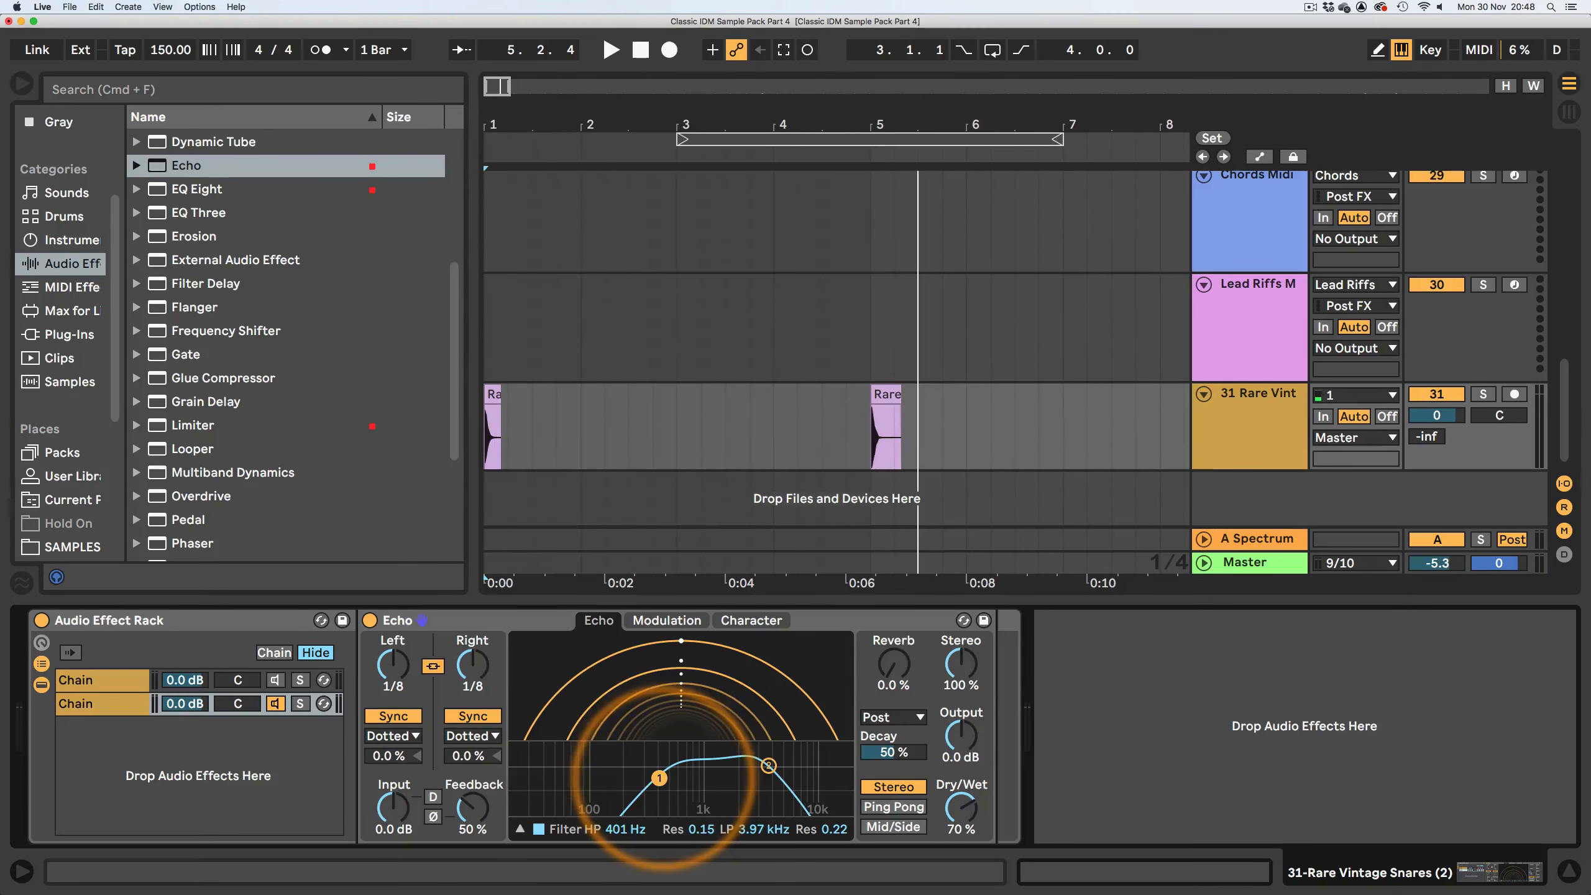
- Audition the filtered Echo, then add another Echo as a third parallel chain in the rack and solo it
key("space")
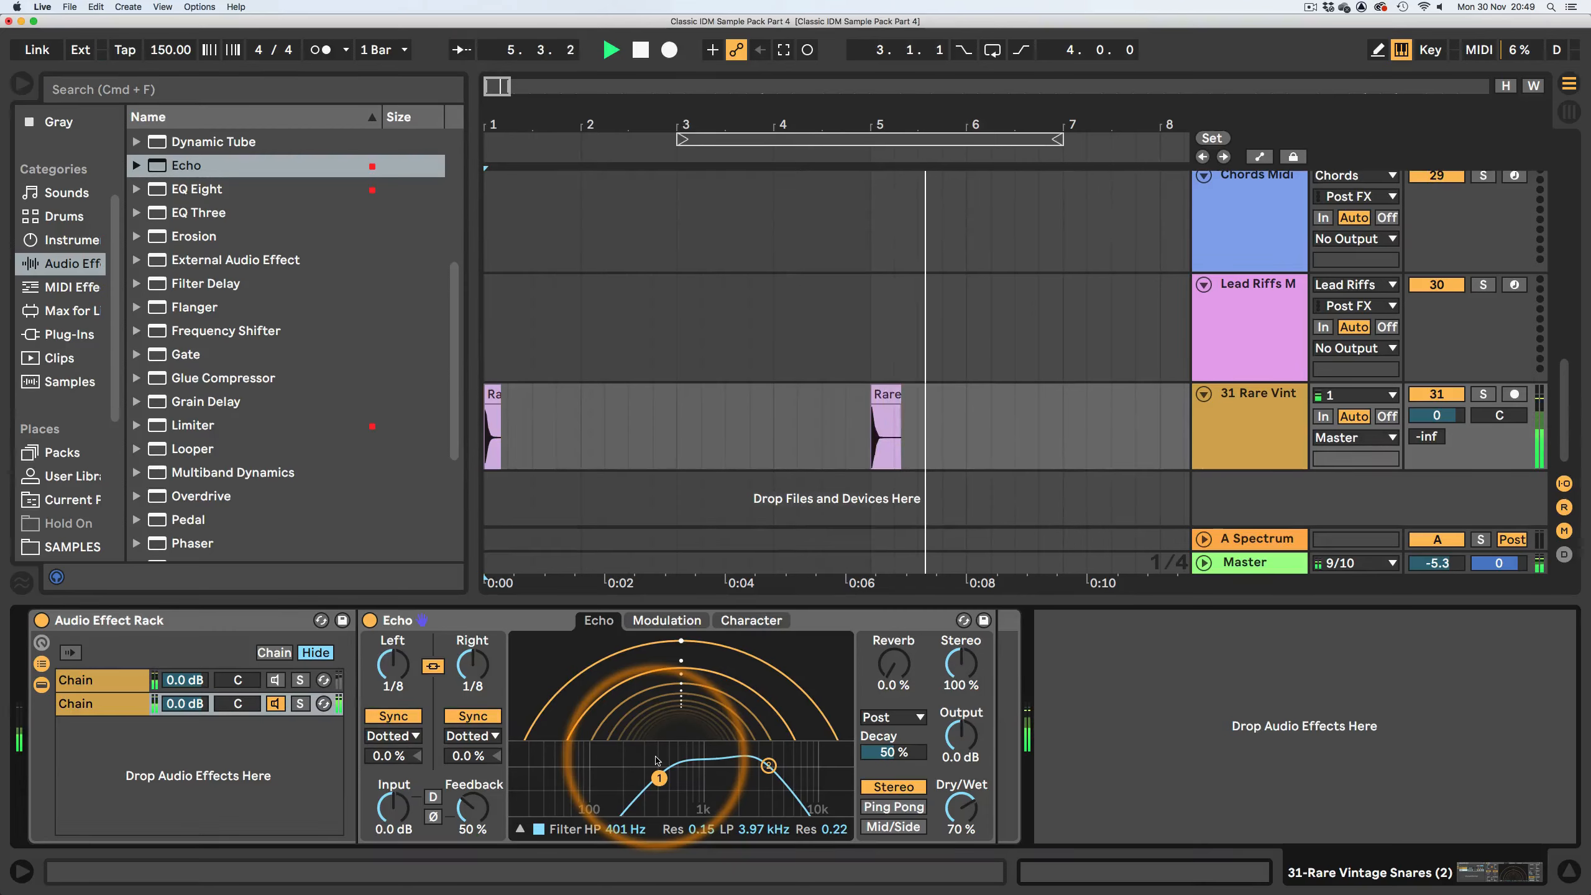
left_click_drag(794, 159, 792, 120)
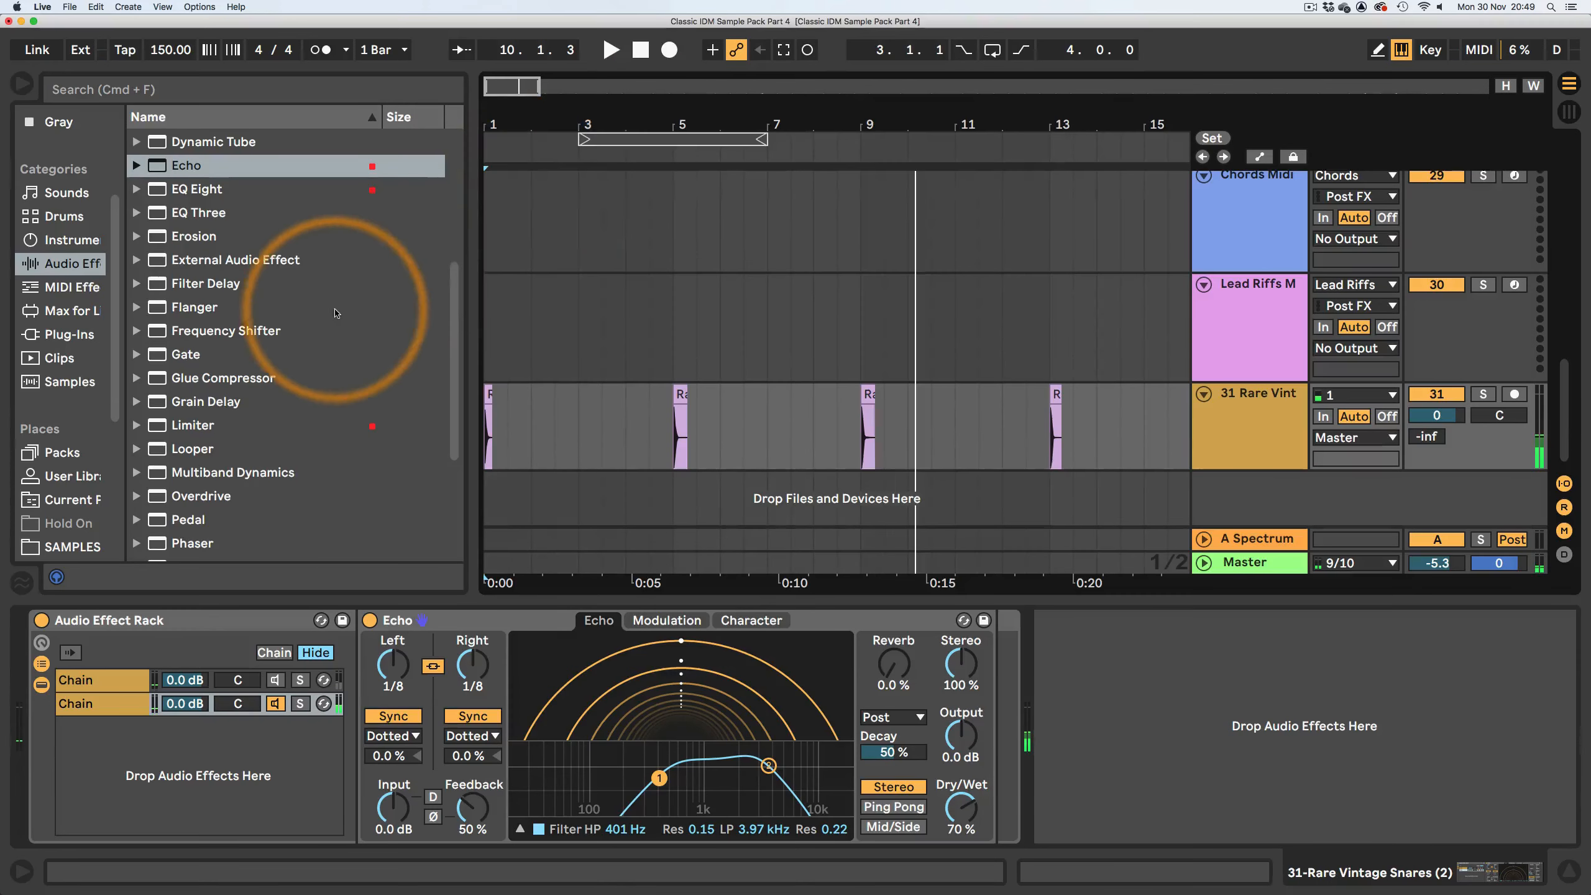
left_click_drag(165, 176, 140, 745)
left_click(300, 727)
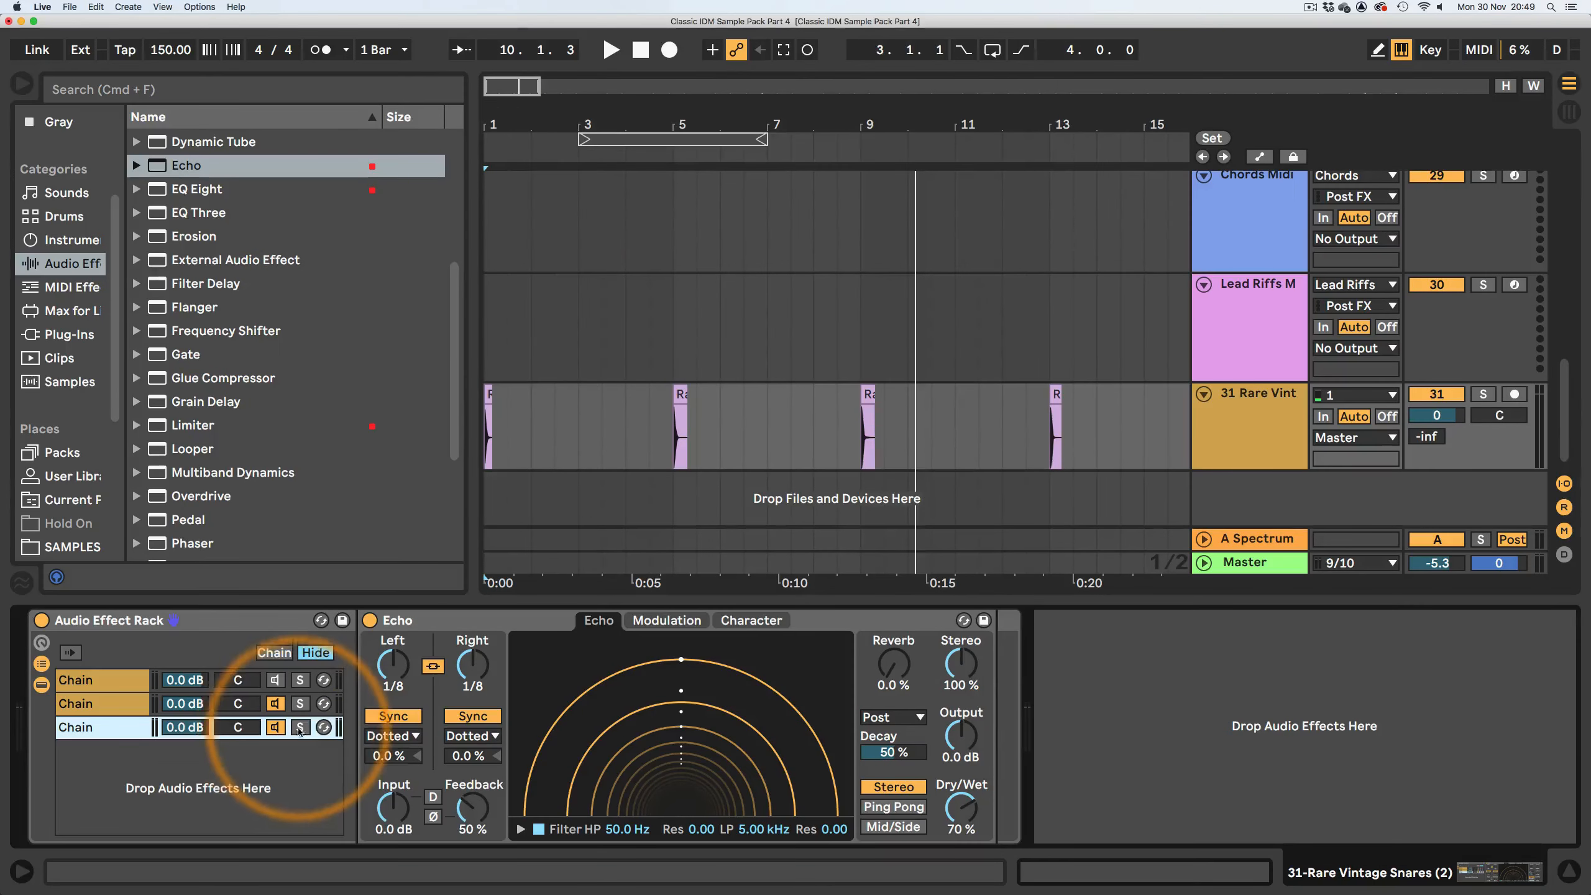
- Set both delay times of the third chain's Echo to tempo-synced 1/16 in Notes mode and play the result
left_click(473, 716)
left_click(478, 736)
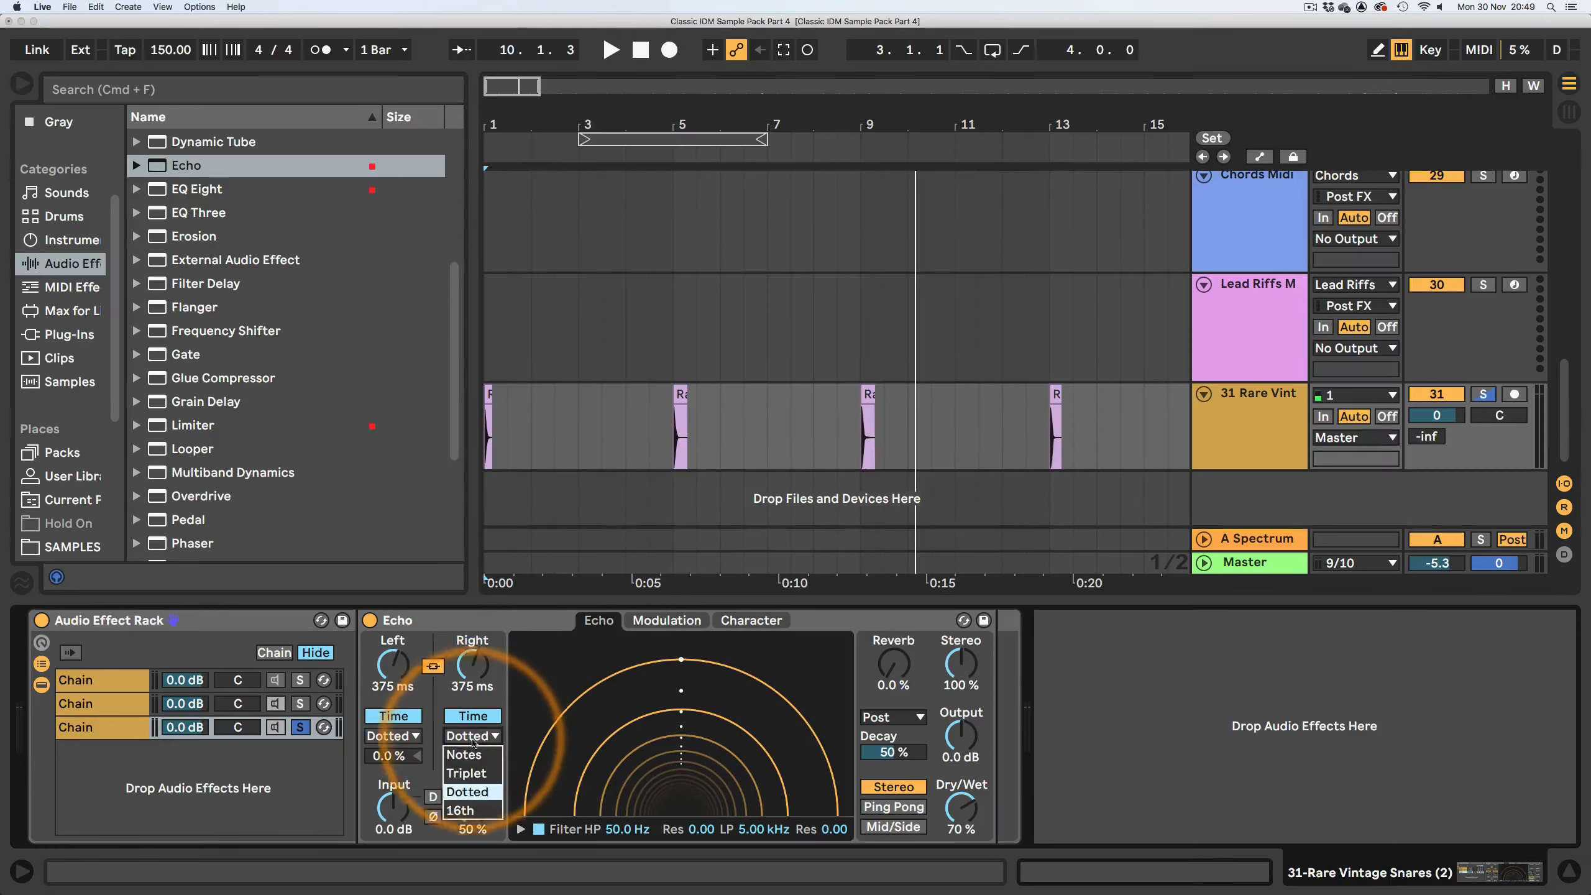
left_click(474, 723)
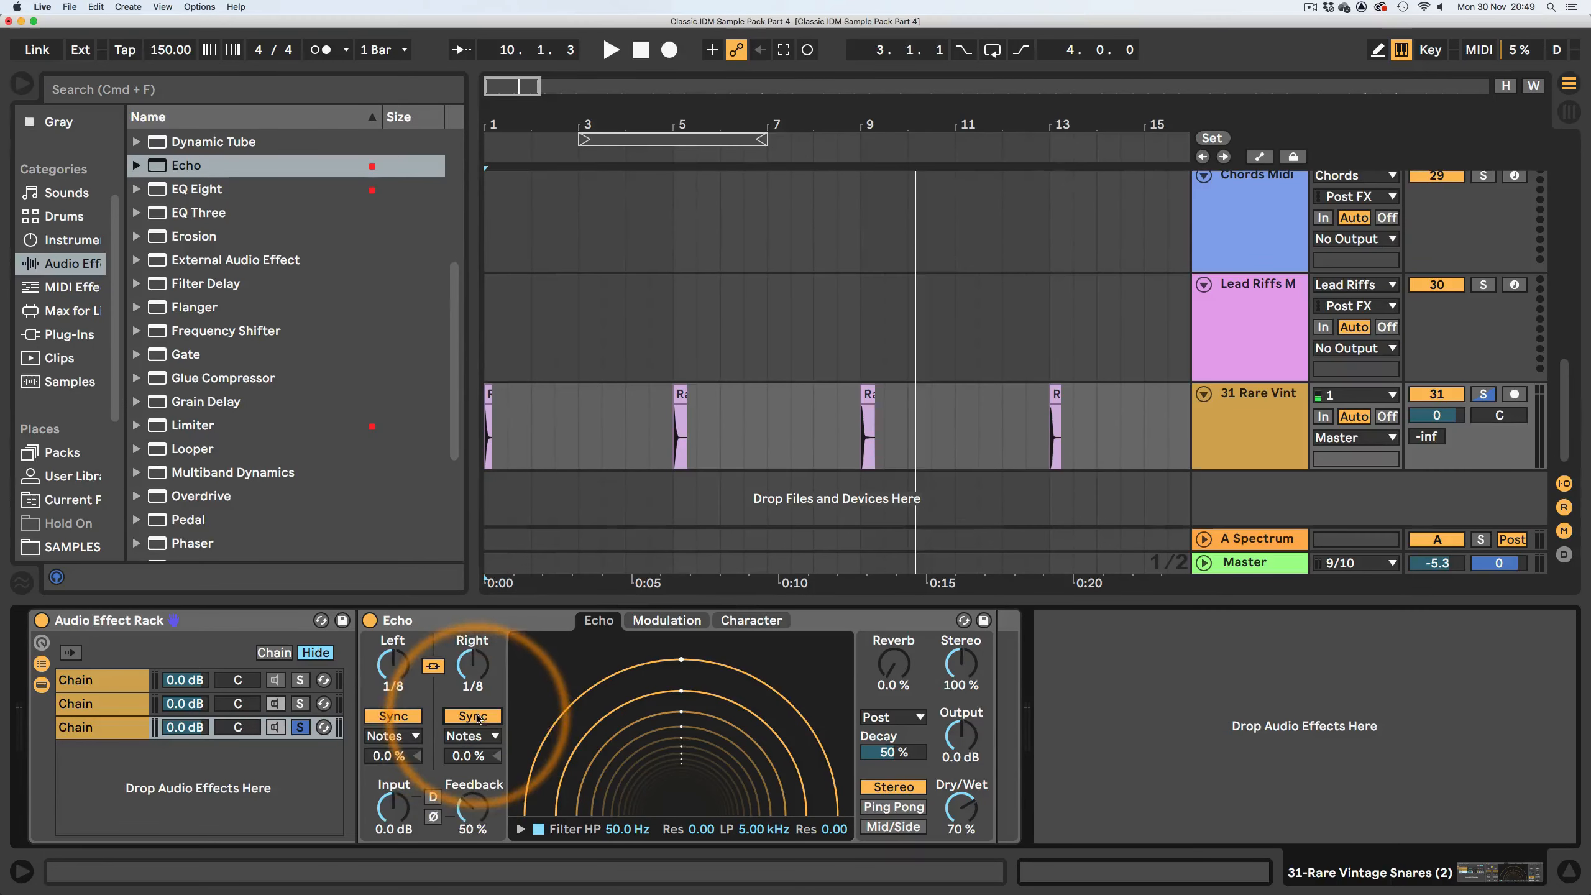
left_click(472, 736)
left_click(472, 736)
left_click(473, 716)
left_click_drag(471, 663, 284, 817)
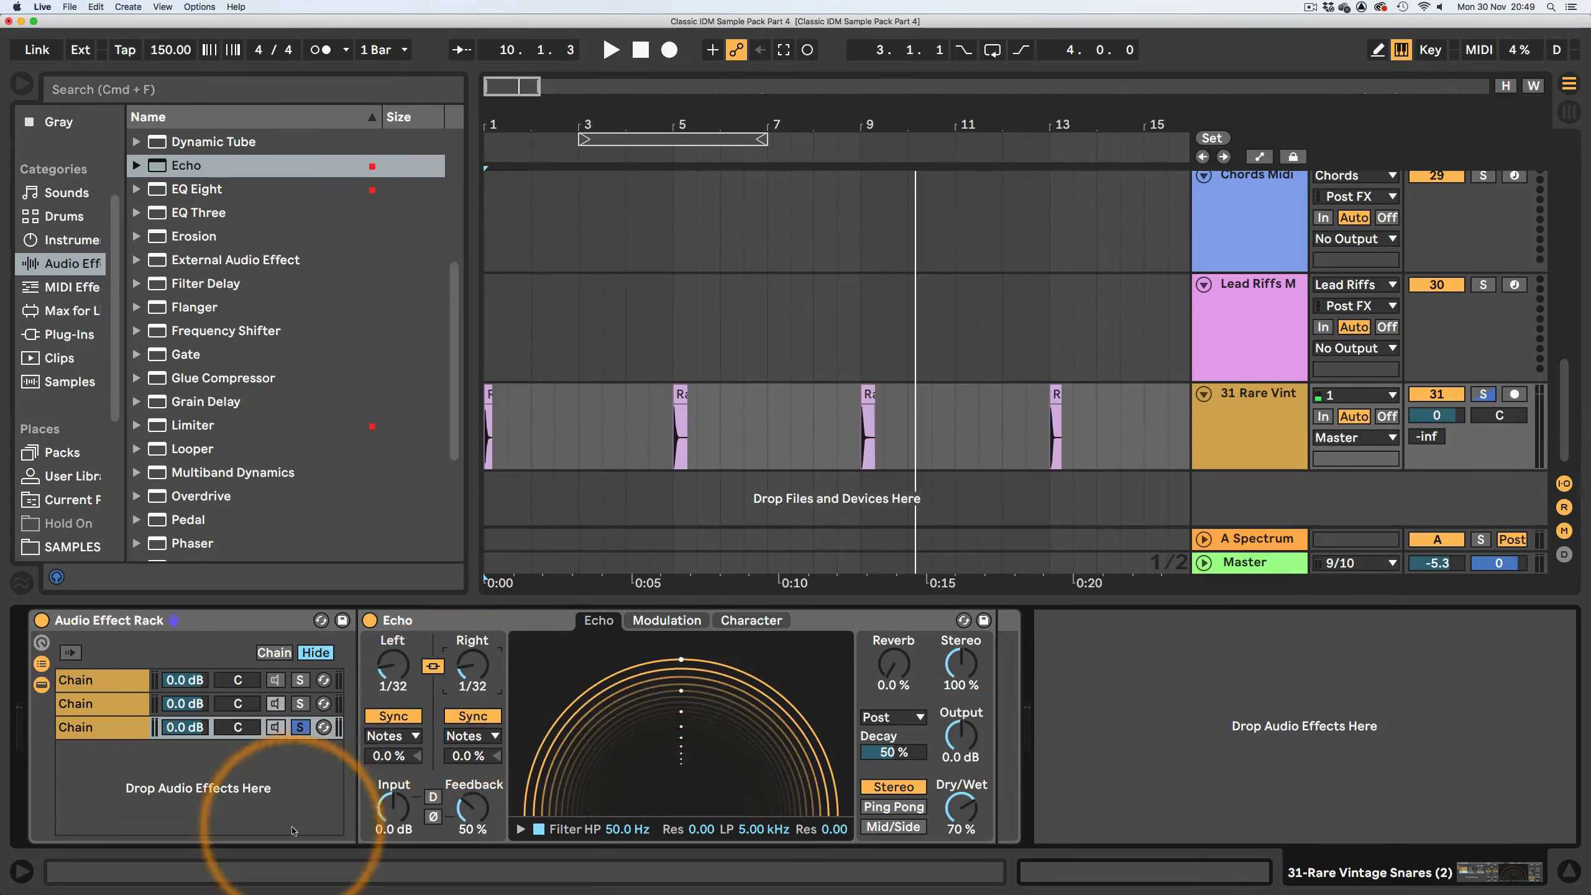
key("space")
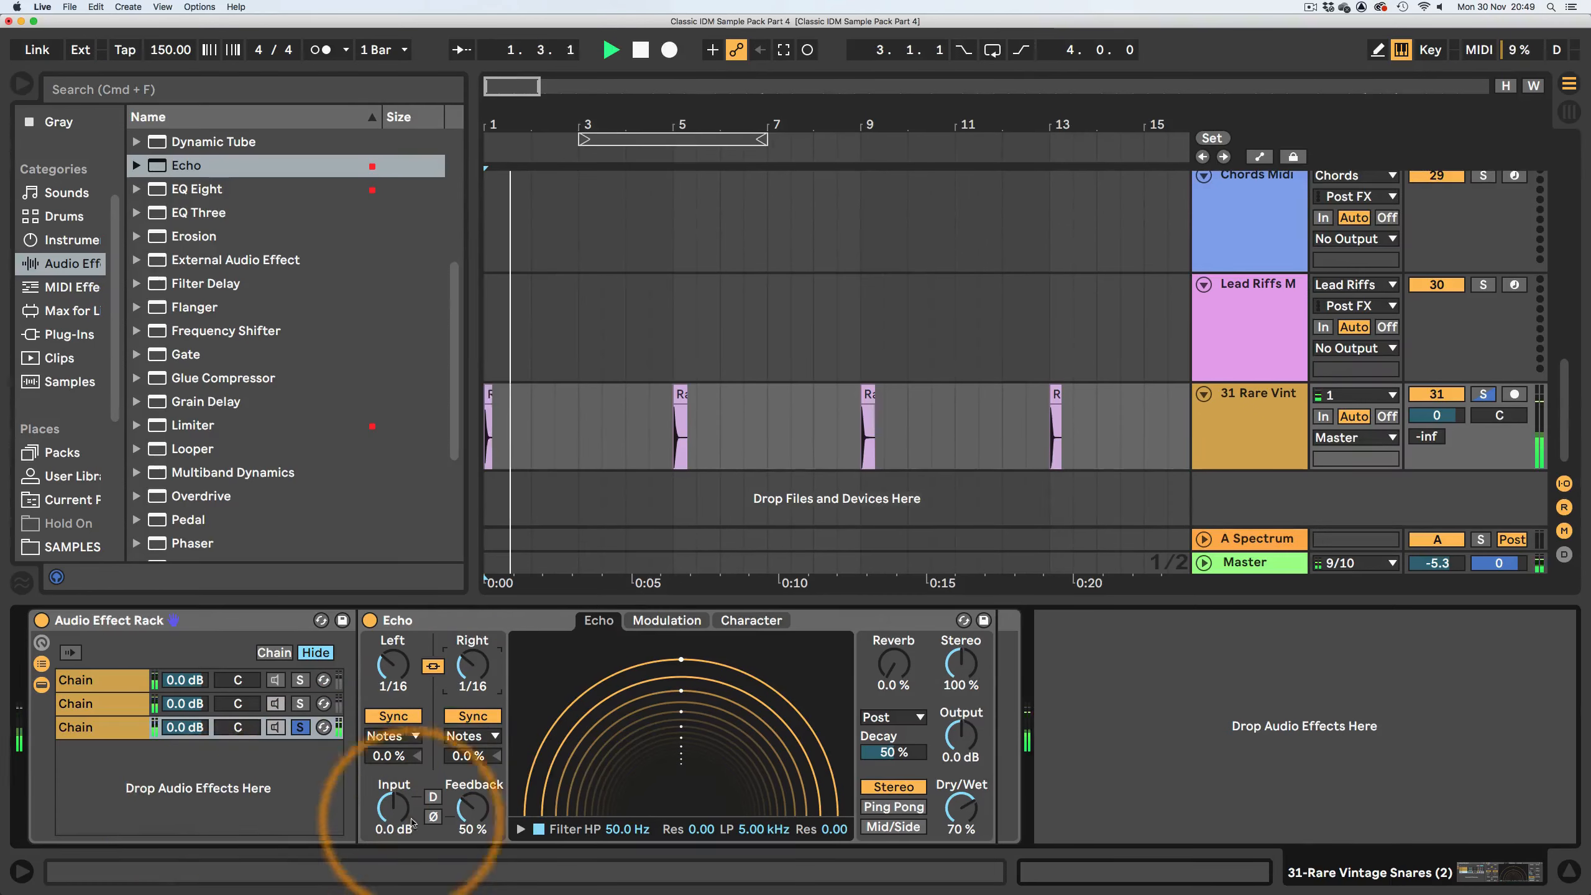
- Shape the third chain's Echo filter with the high-pass at 608 Hz and the low-pass at 3.77 kHz, both with resonance 0.15
left_click(520, 829)
left_click_drag(567, 814, 679, 778)
left_click_drag(779, 808, 765, 772)
key("space")
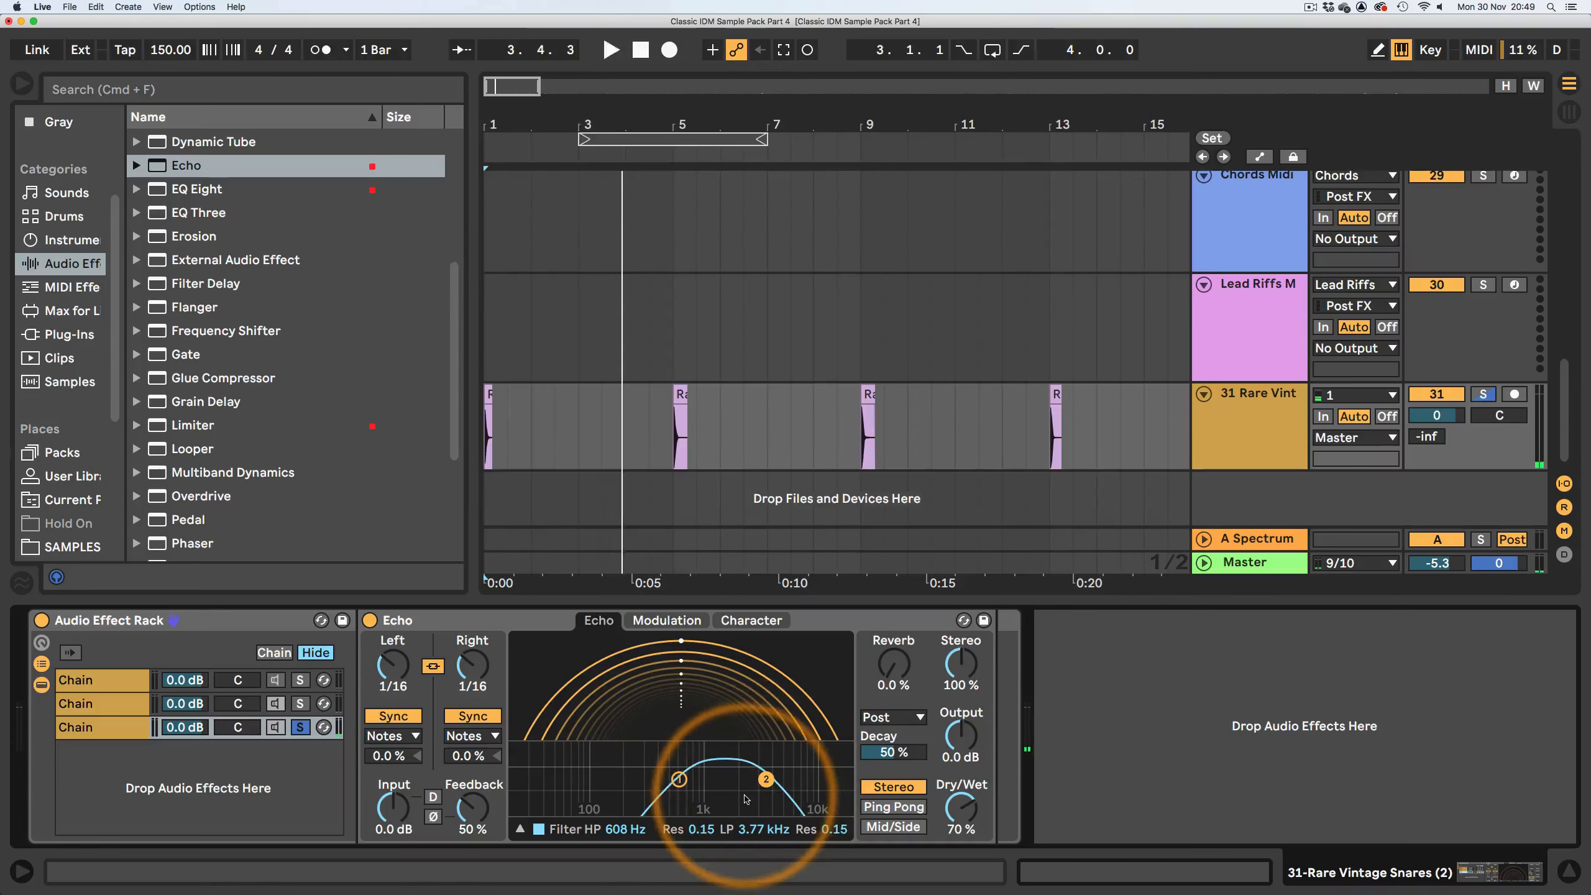
- Audition the soloed third chain and raise its Echo Feedback to 55 %
key("space")
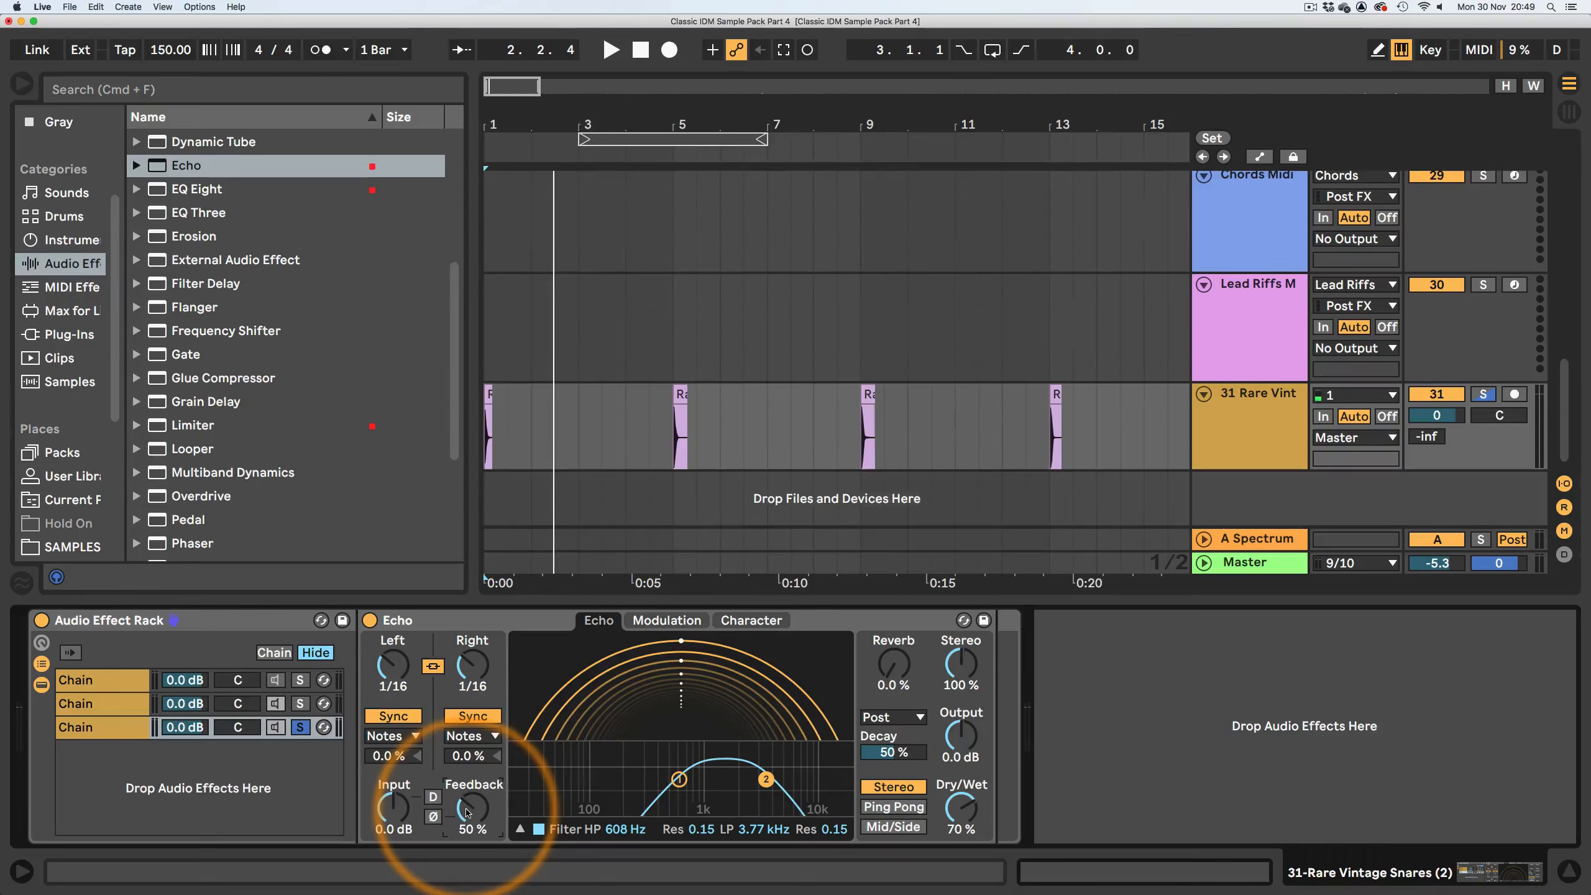
left_click_drag(466, 812, 467, 805)
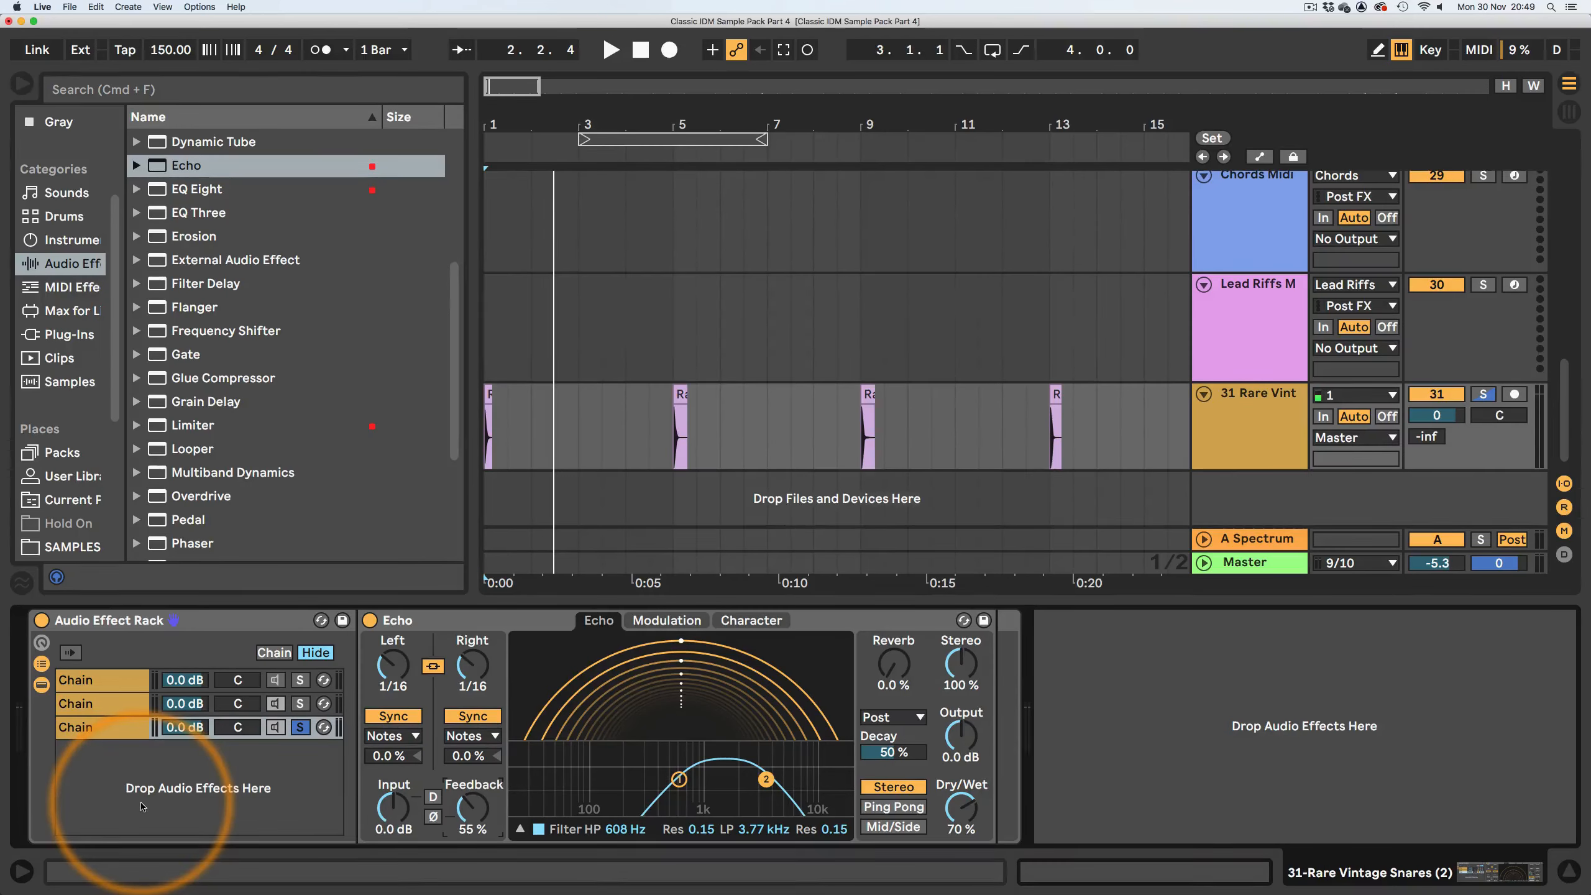
key("space")
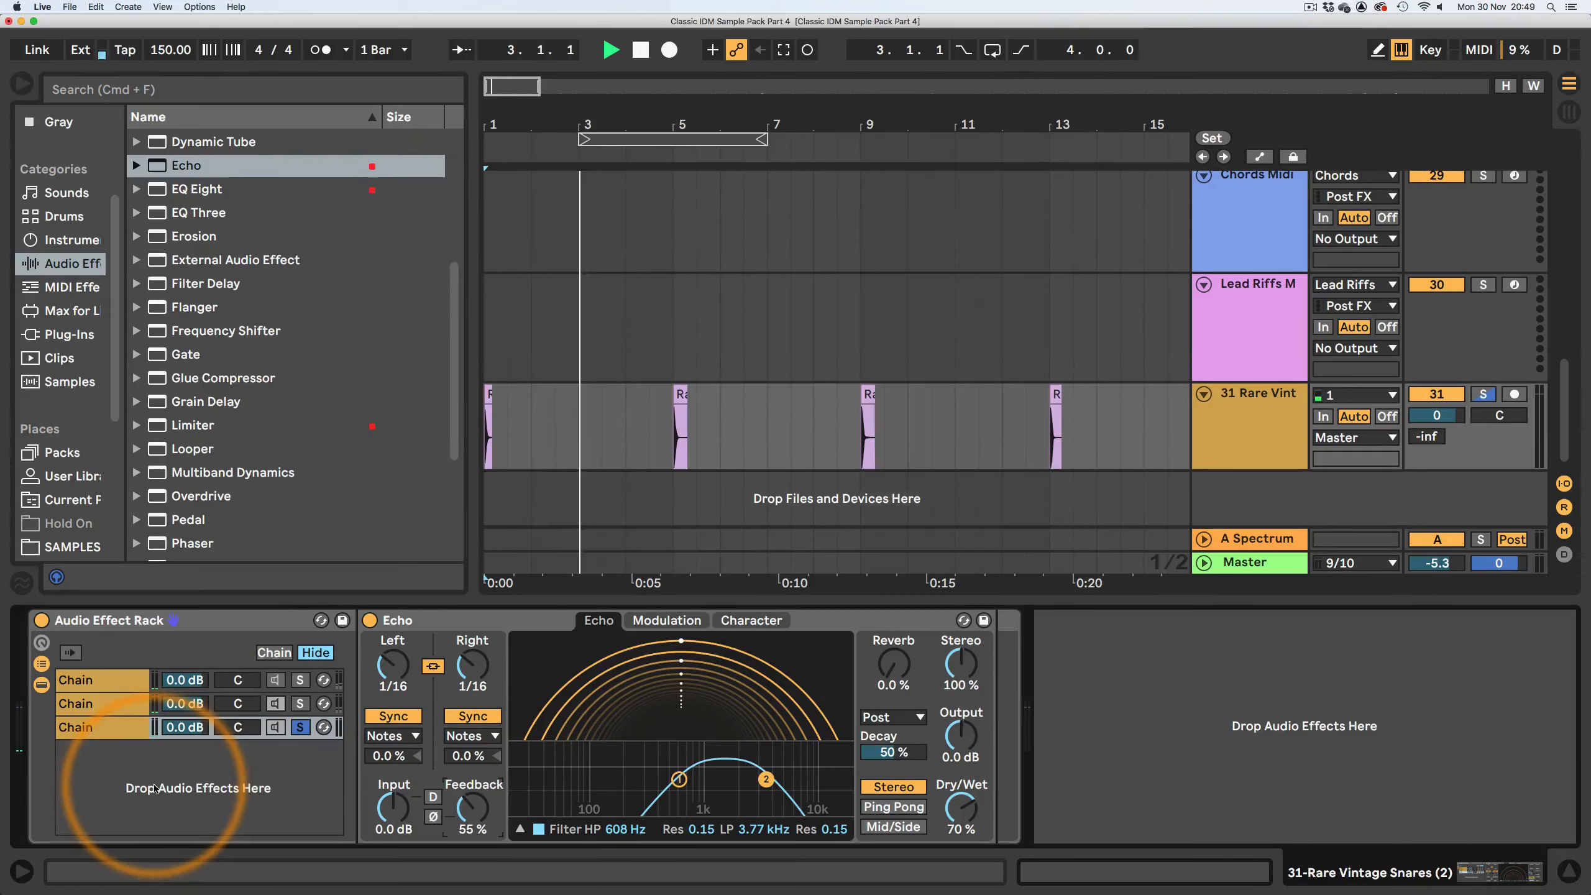
key("space")
- Unsolo the third chain, reactivate the Reverb chain and play all three chains together from bar 1
left_click(301, 727)
key("space")
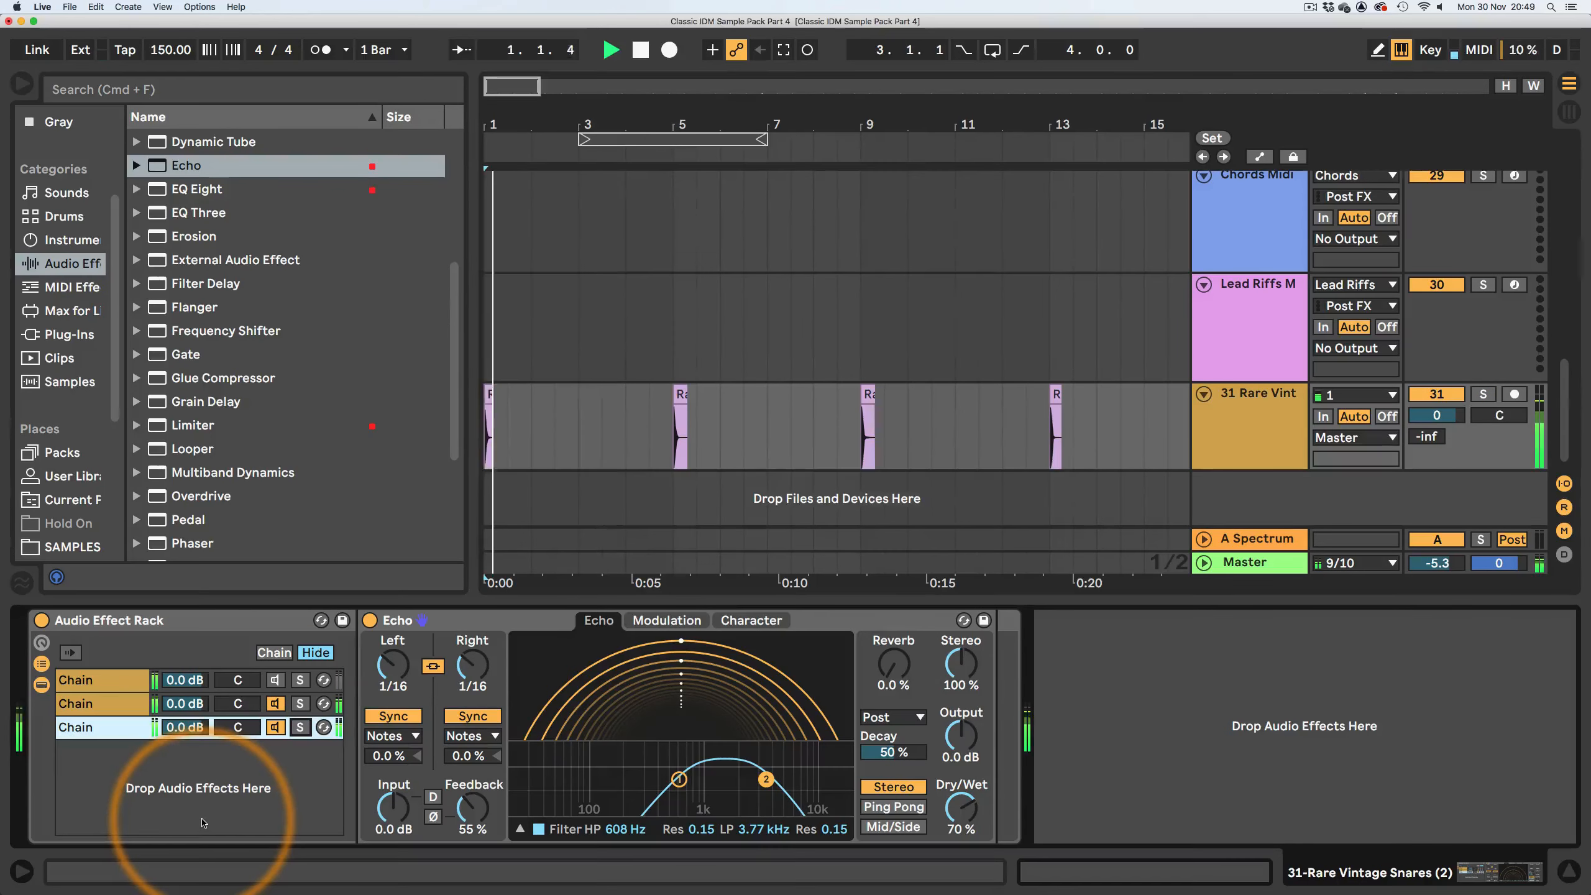
left_click(254, 680)
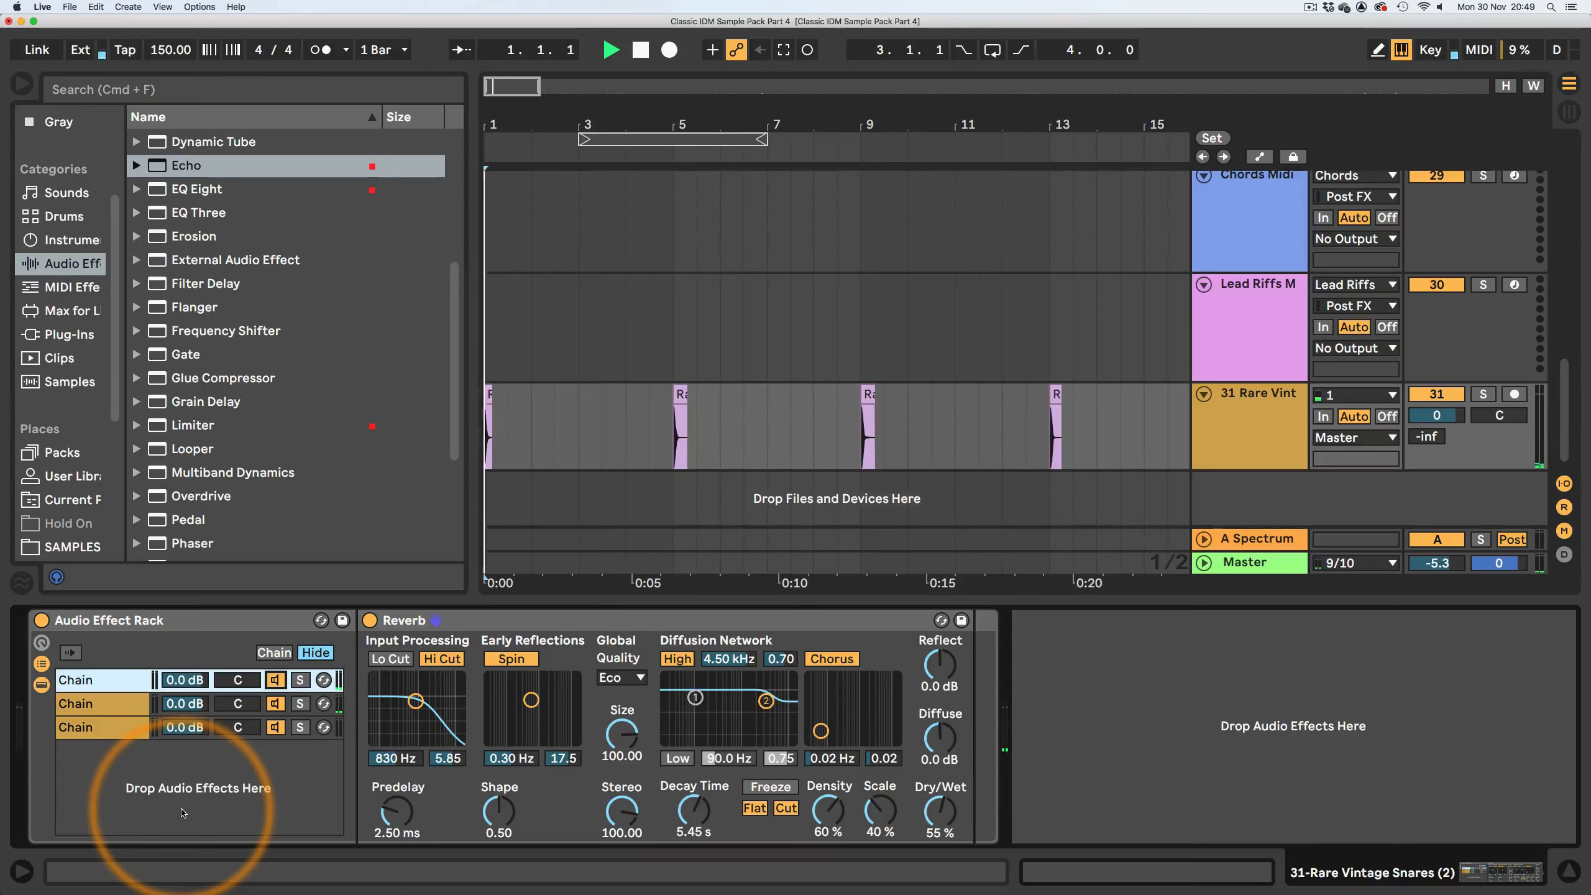
- Add Auto Pan after the Echo in the third chain and play the snares through it
left_click(111, 728)
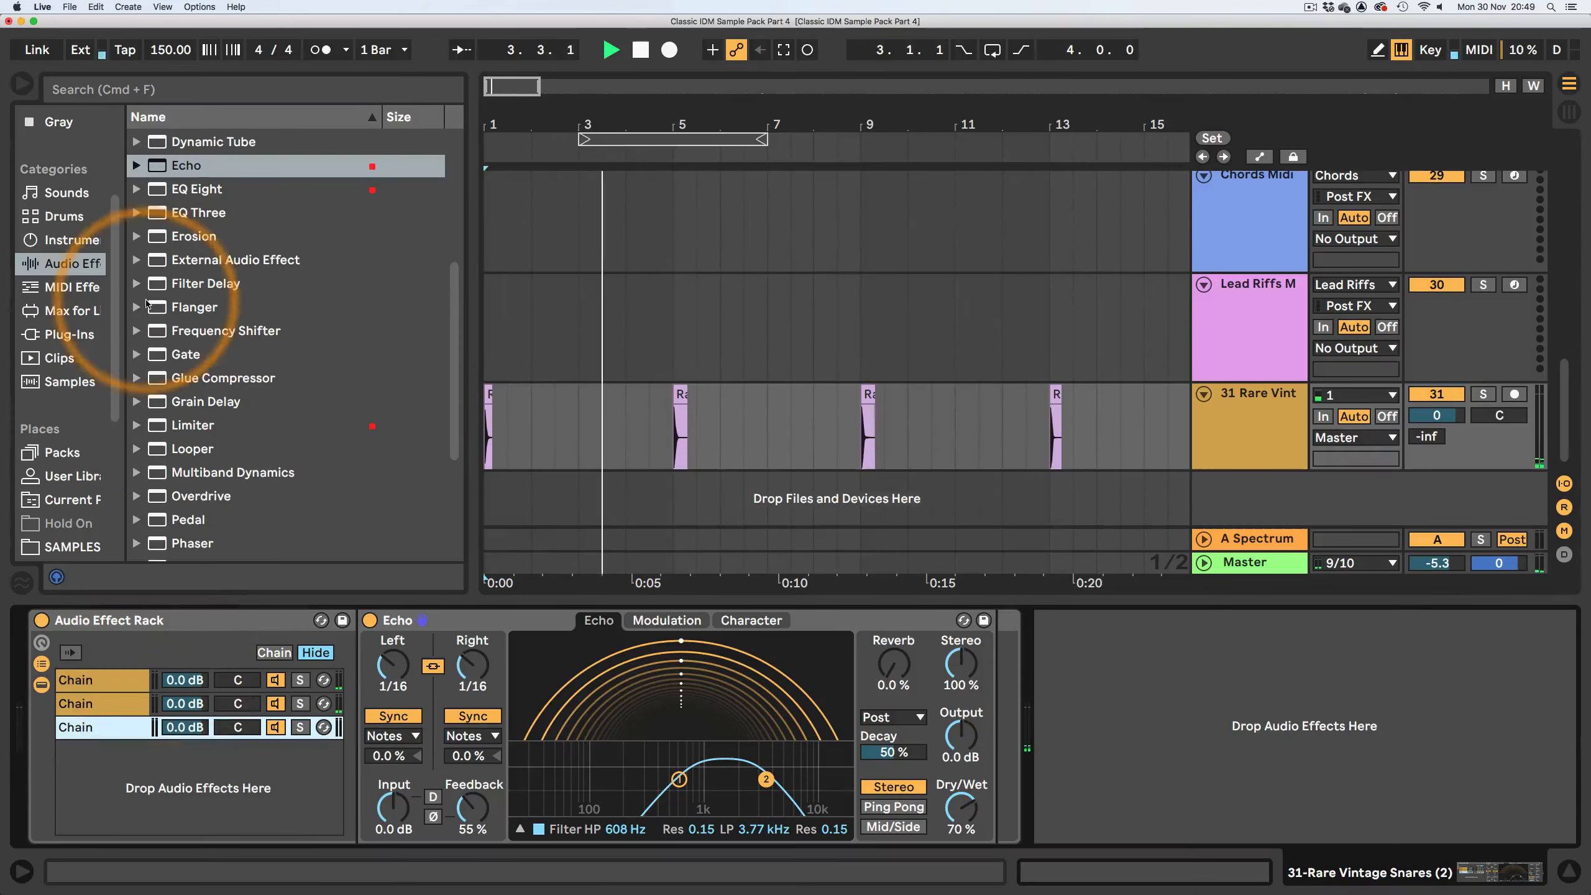
scroll(249, 216, "up", 6)
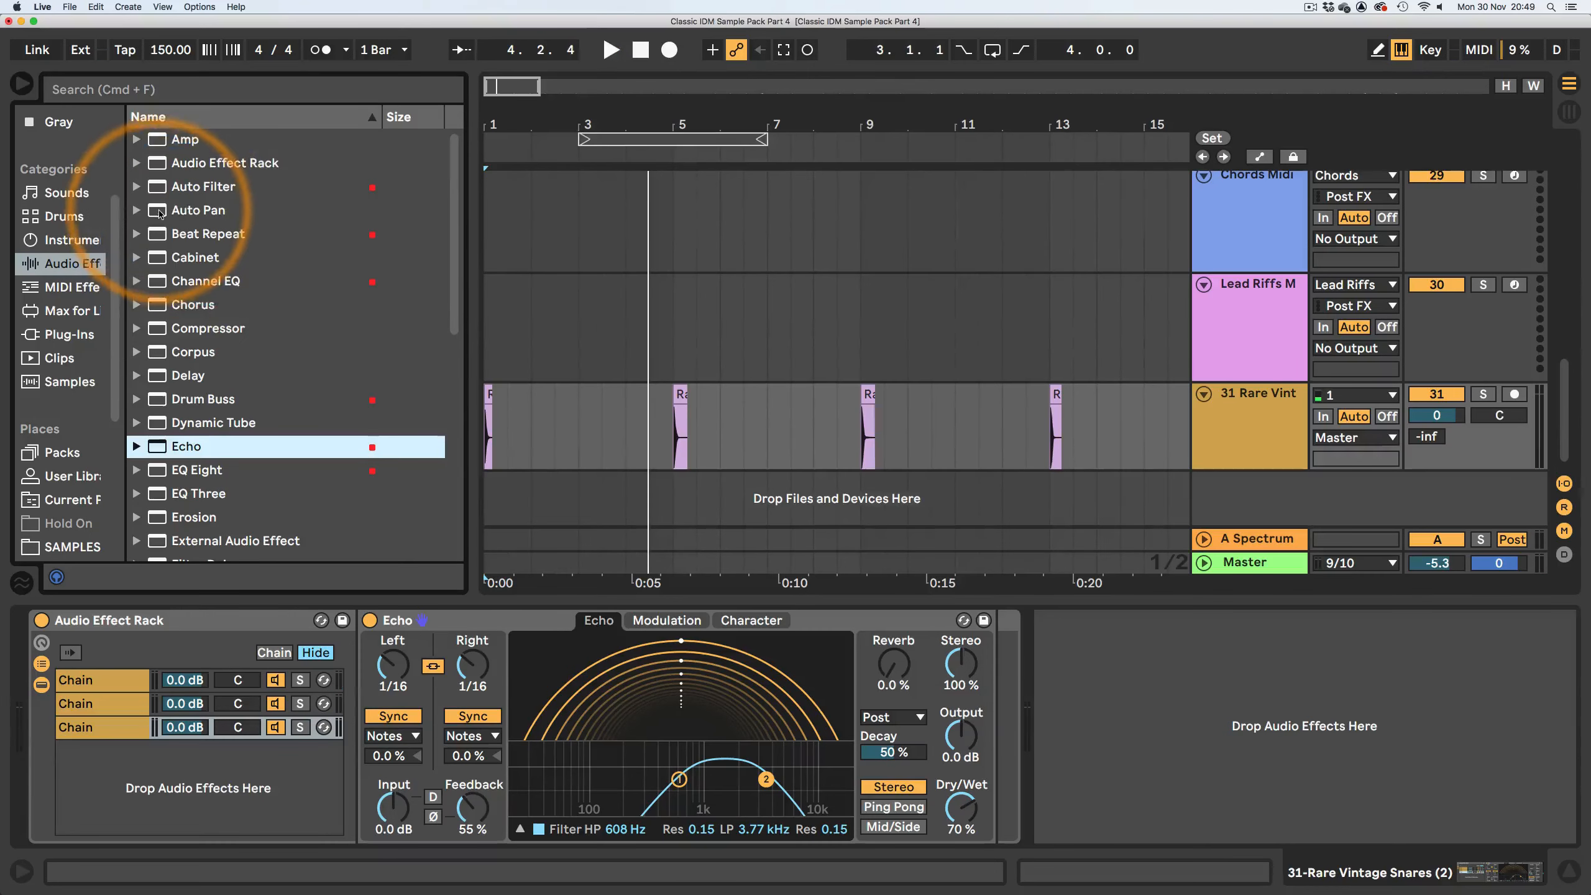
left_click_drag(199, 210, 1022, 706)
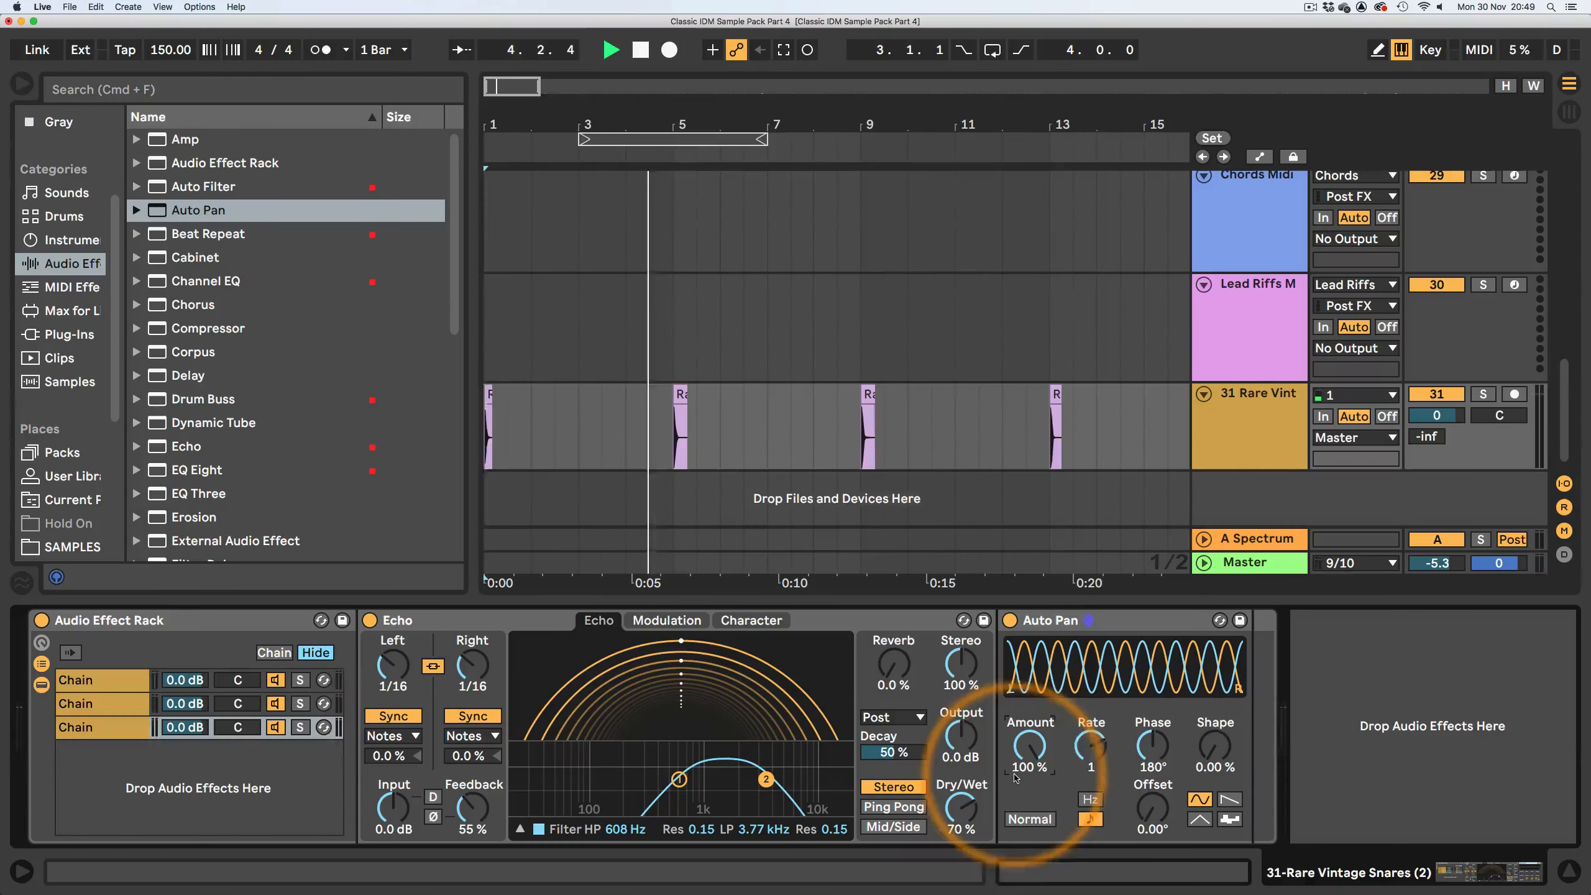
key("space")
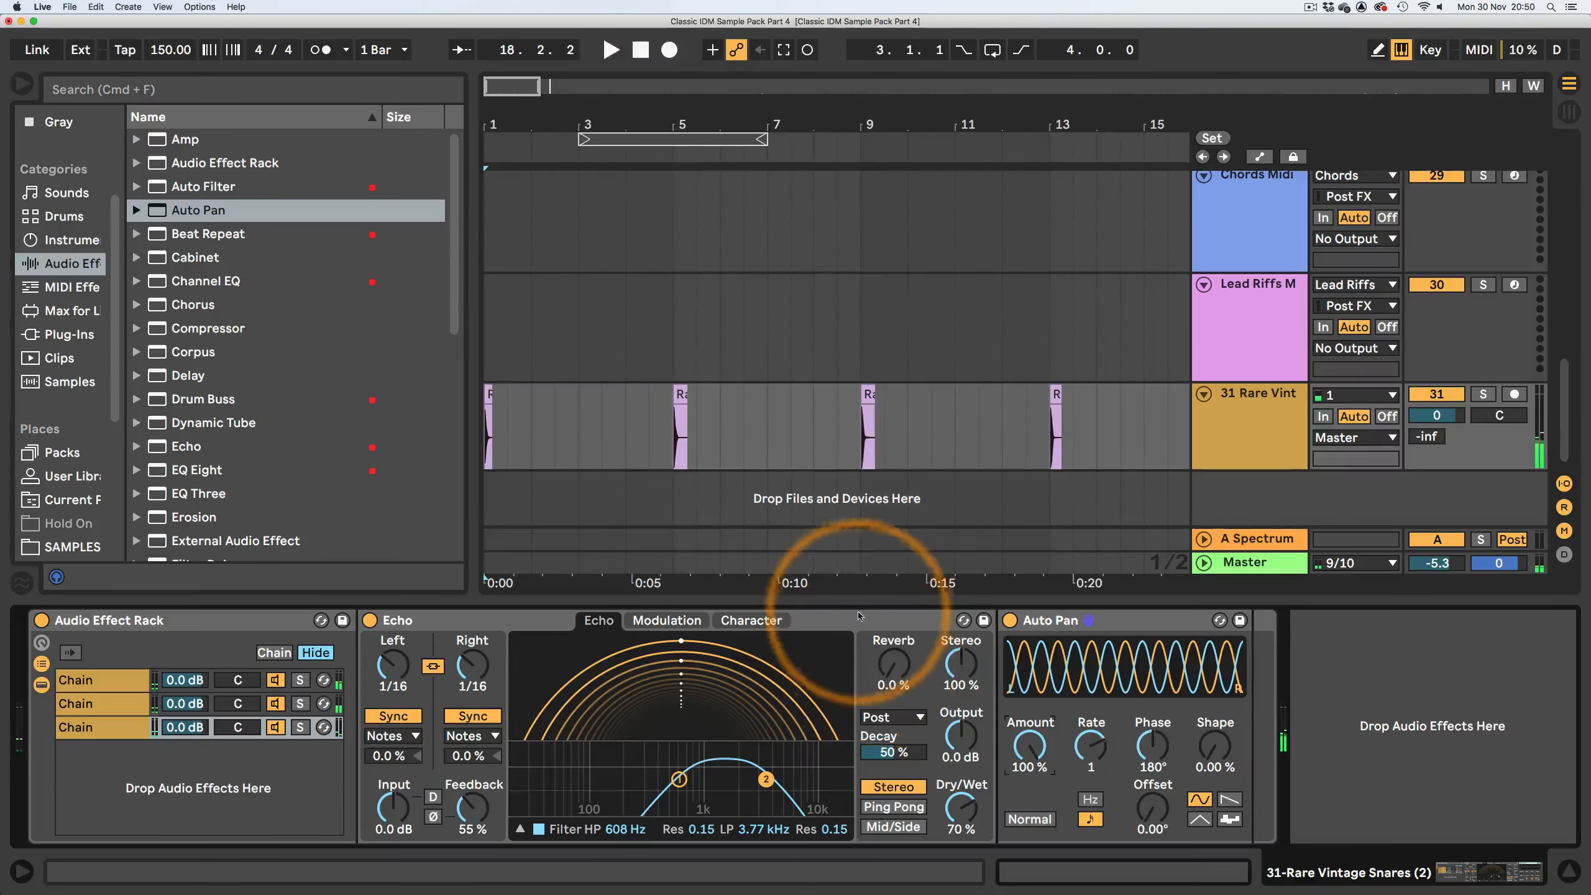
- Add Drum Buss after the Audio Effect Rack on track 31, play the snares and turn on its compressor
mouse_move(764, 107)
left_mouse_down()
mouse_move(774, 147)
mouse_move(772, 120)
left_mouse_up()
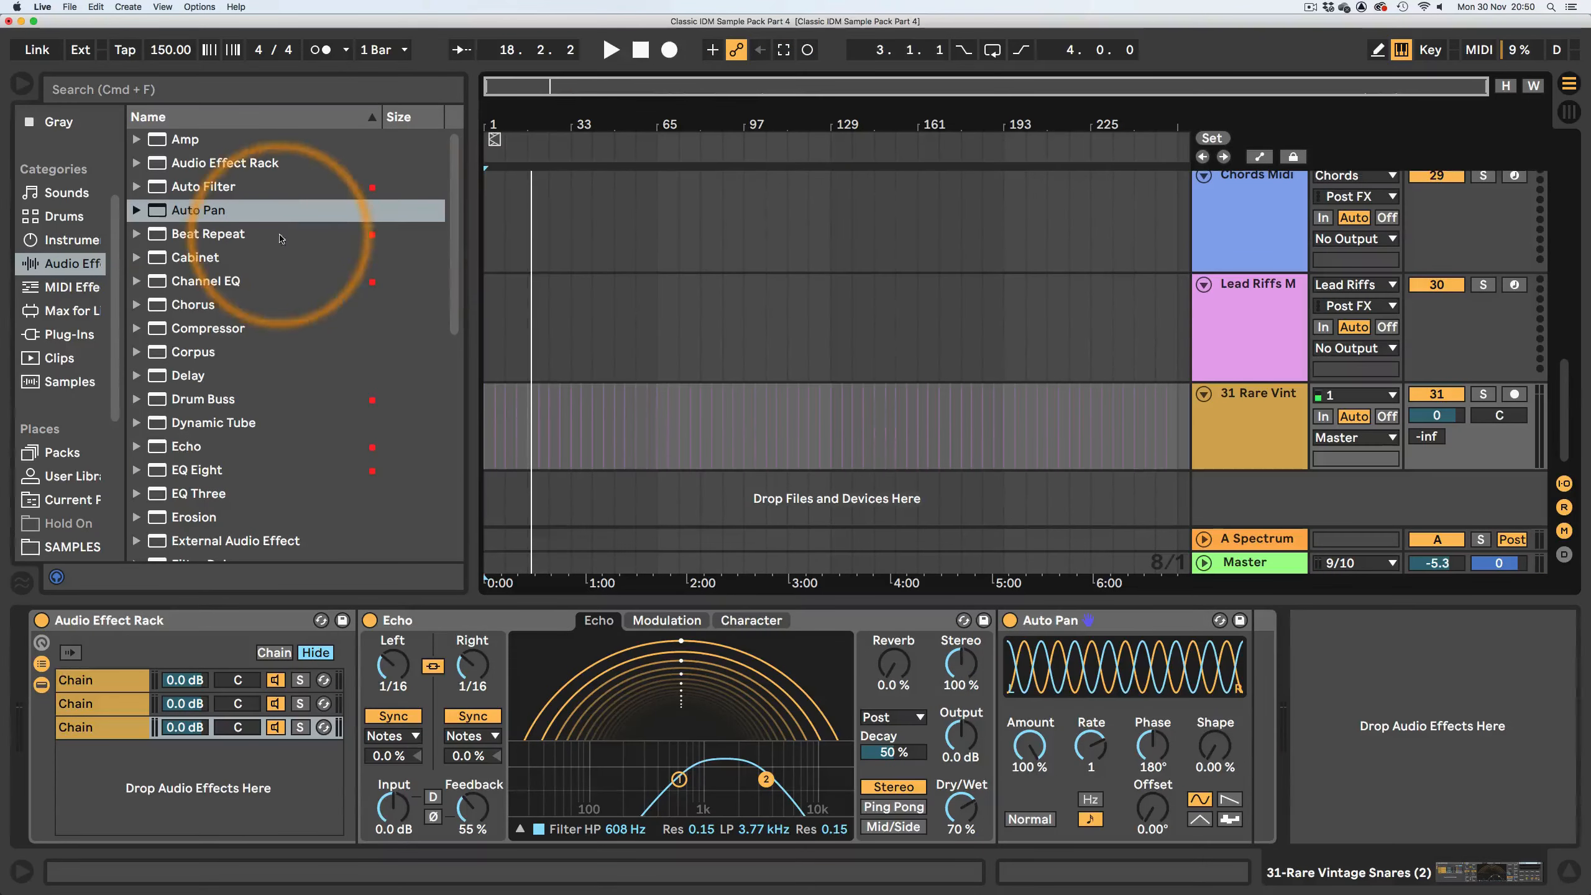
scroll(182, 391, "down", 1)
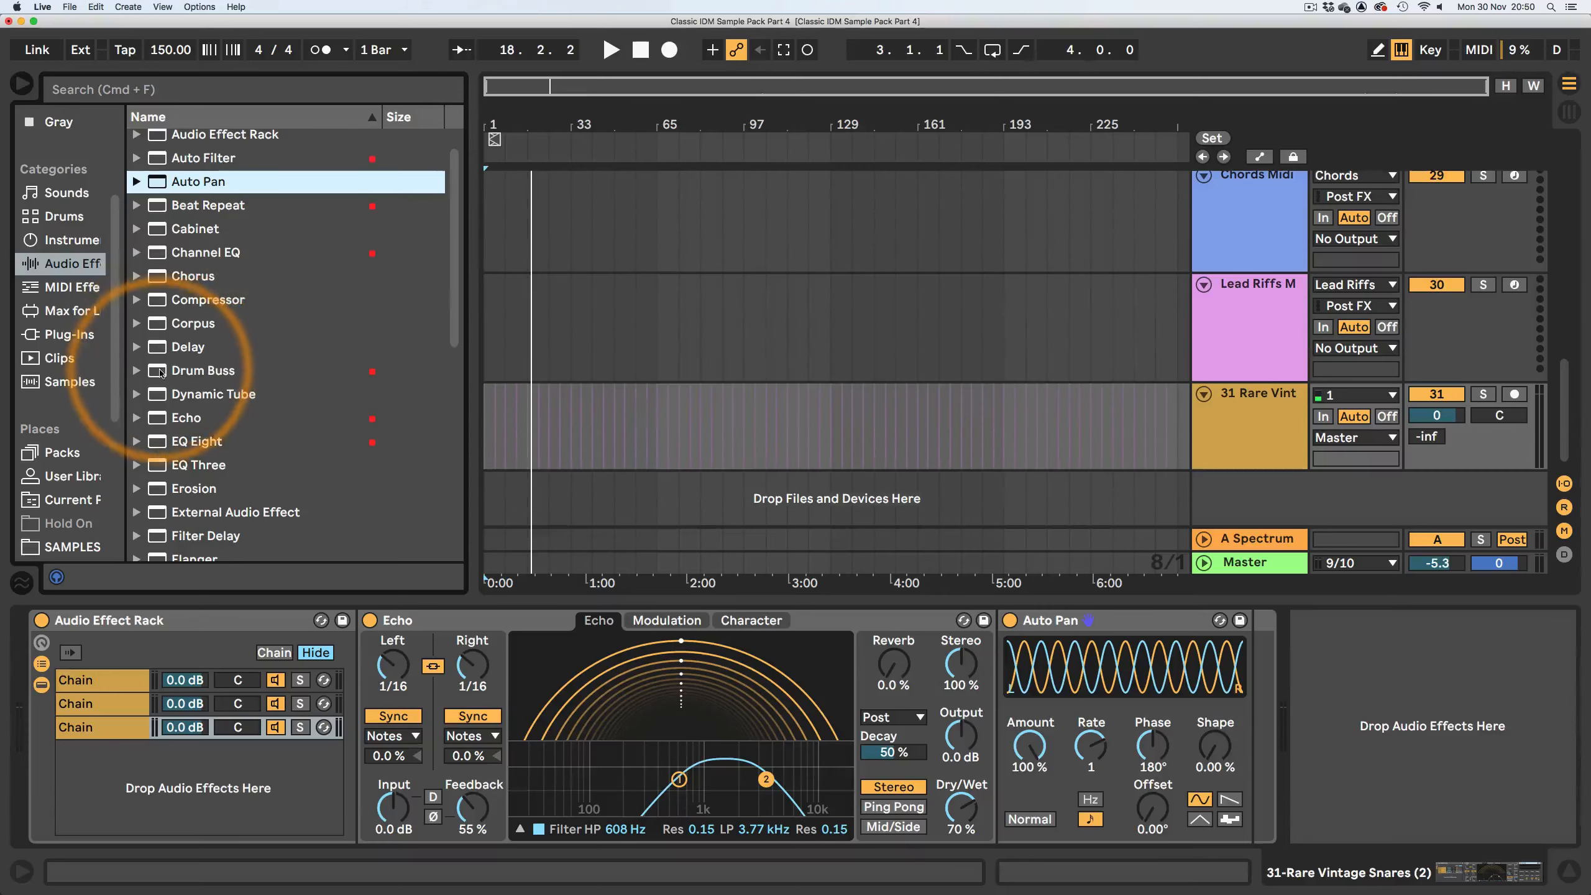
mouse_move(188, 370)
left_mouse_down()
mouse_move(1221, 676)
mouse_move(1323, 681)
left_mouse_up()
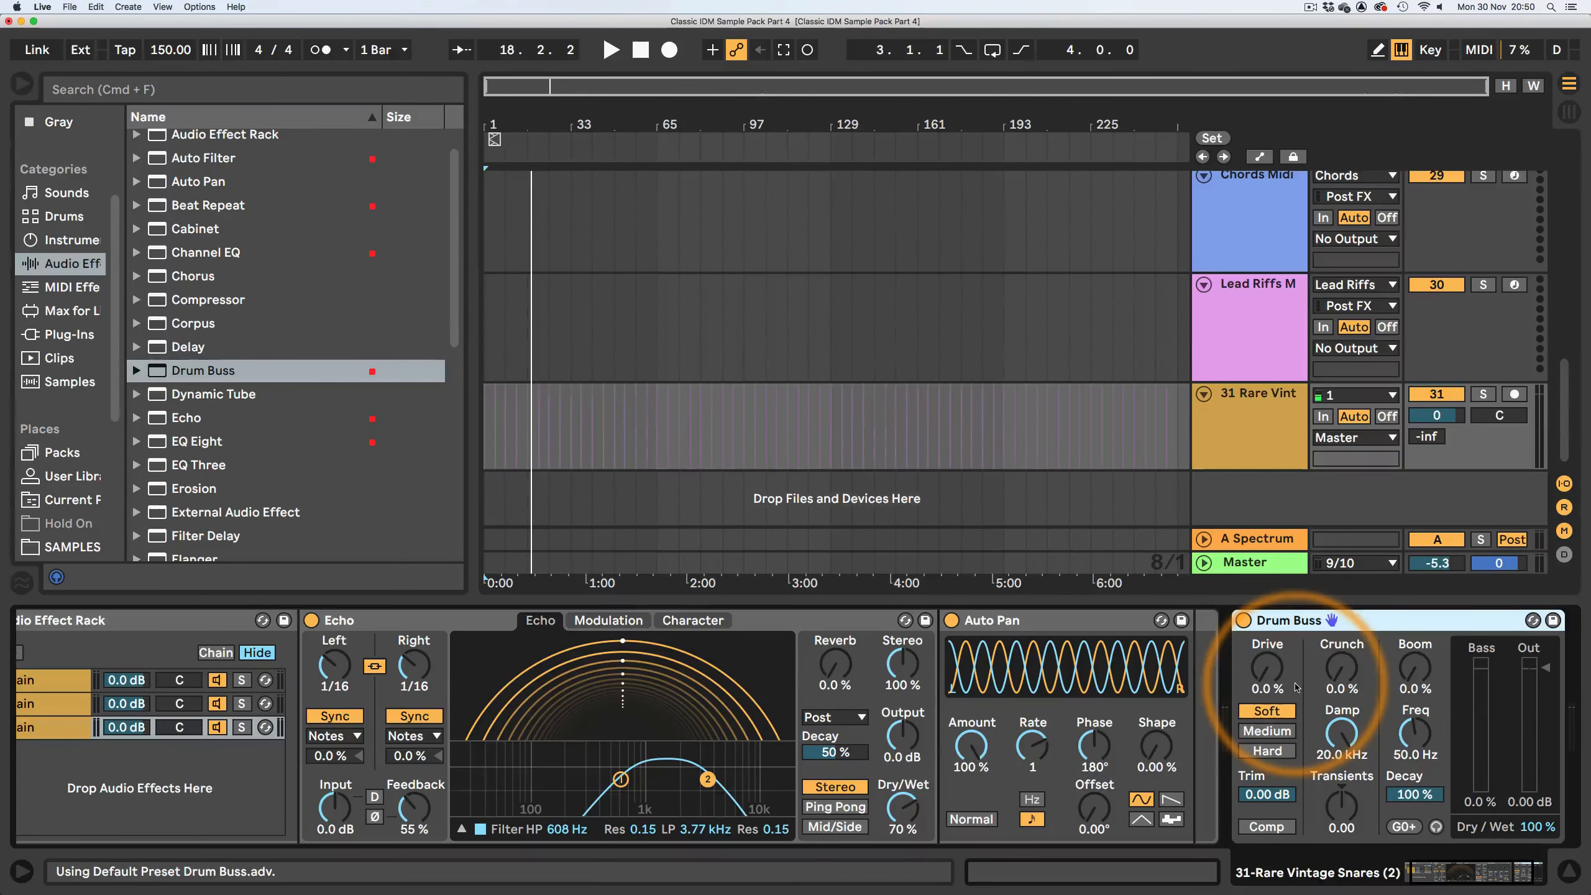
scroll(1315, 783, "right", 3)
key("space")
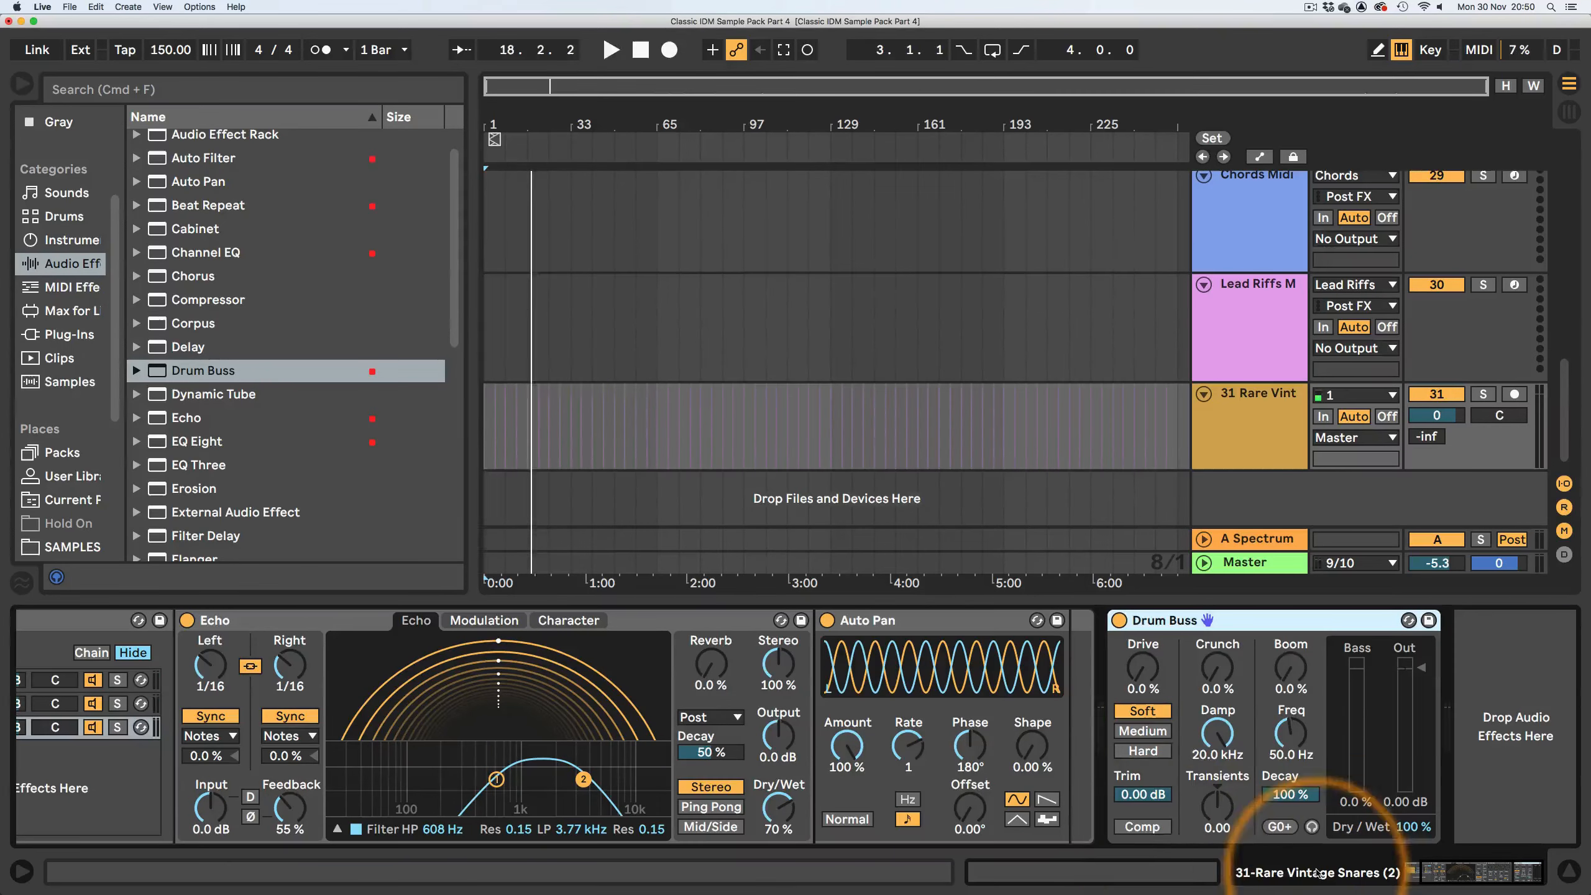
left_click(1142, 825)
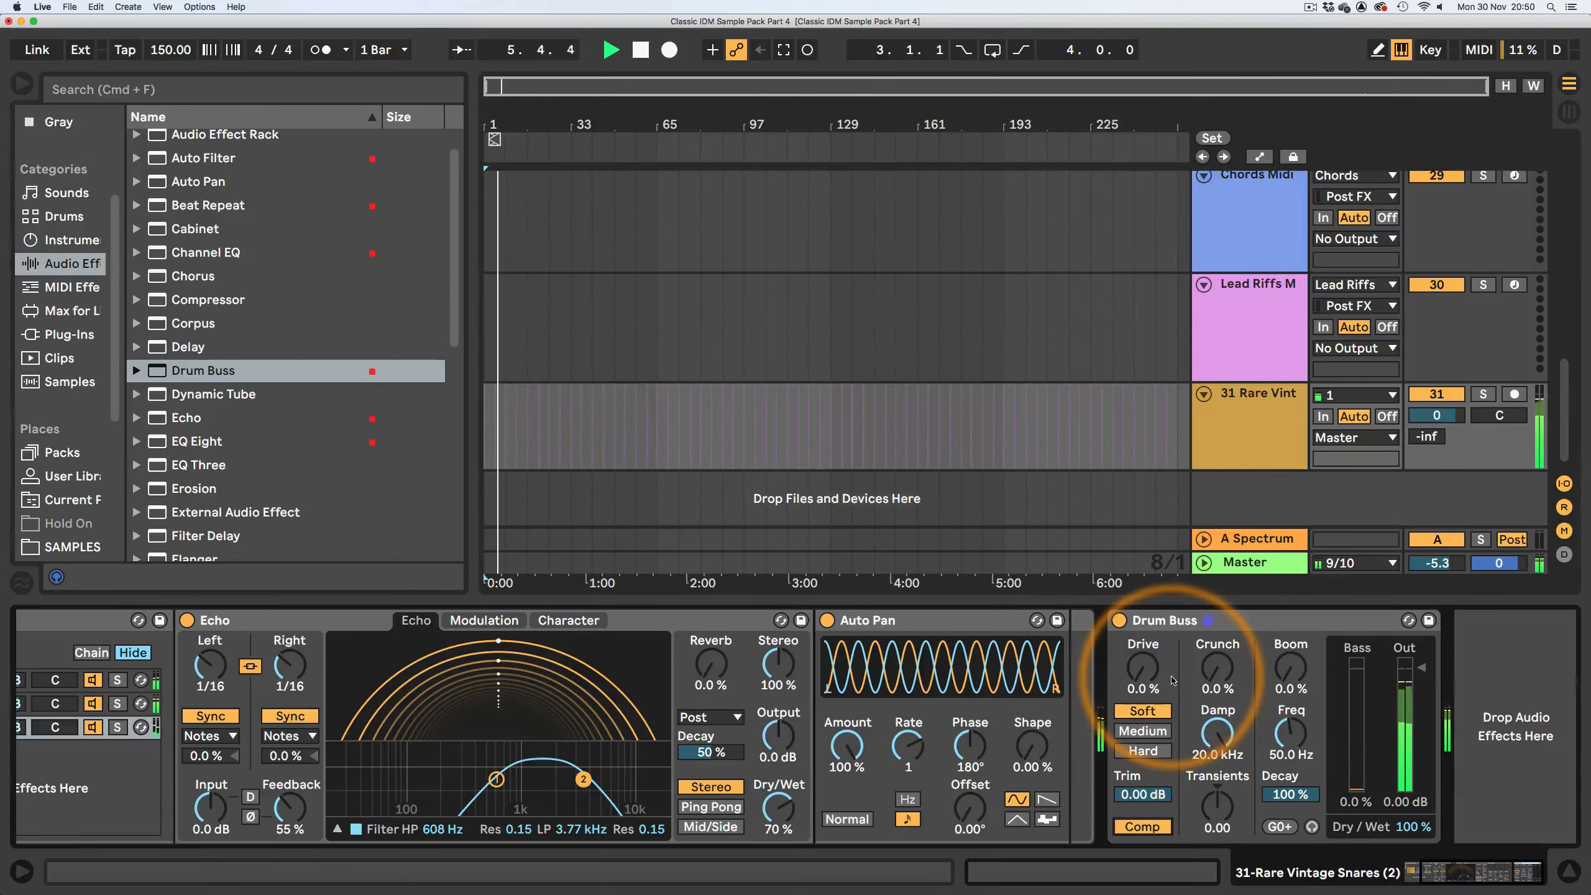
- Add a Limiter after the Drum Buss with Gain at 0 dB and Ceiling at -2 dB
left_click(285, 368)
scroll(288, 357, "down", 5)
scroll(163, 388, "down", 3)
left_click_drag(151, 411, 1501, 666)
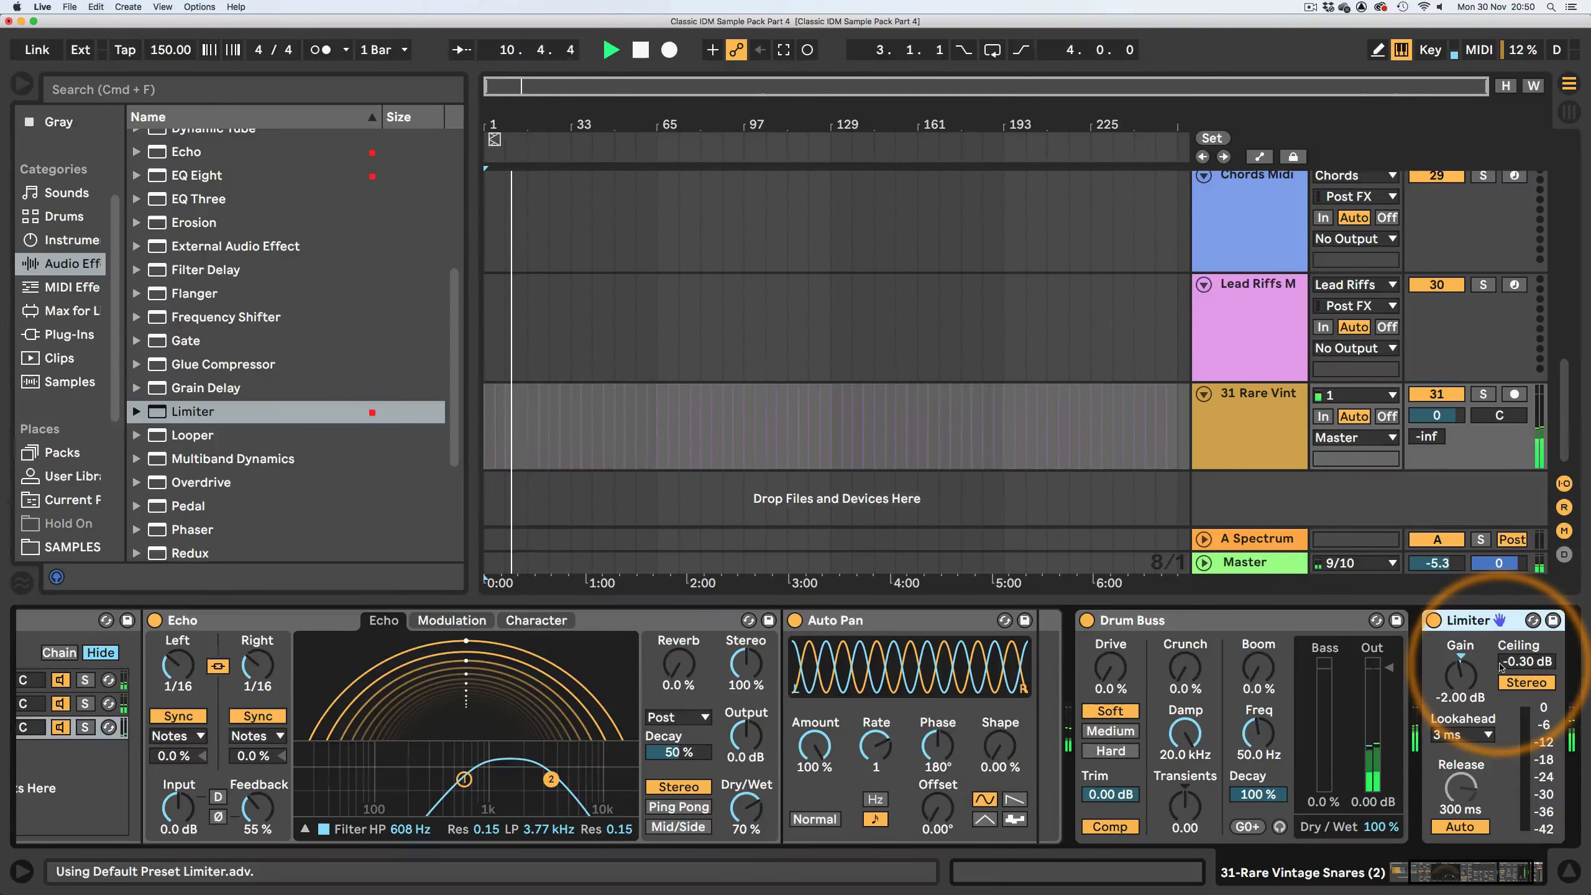
left_click(1460, 656)
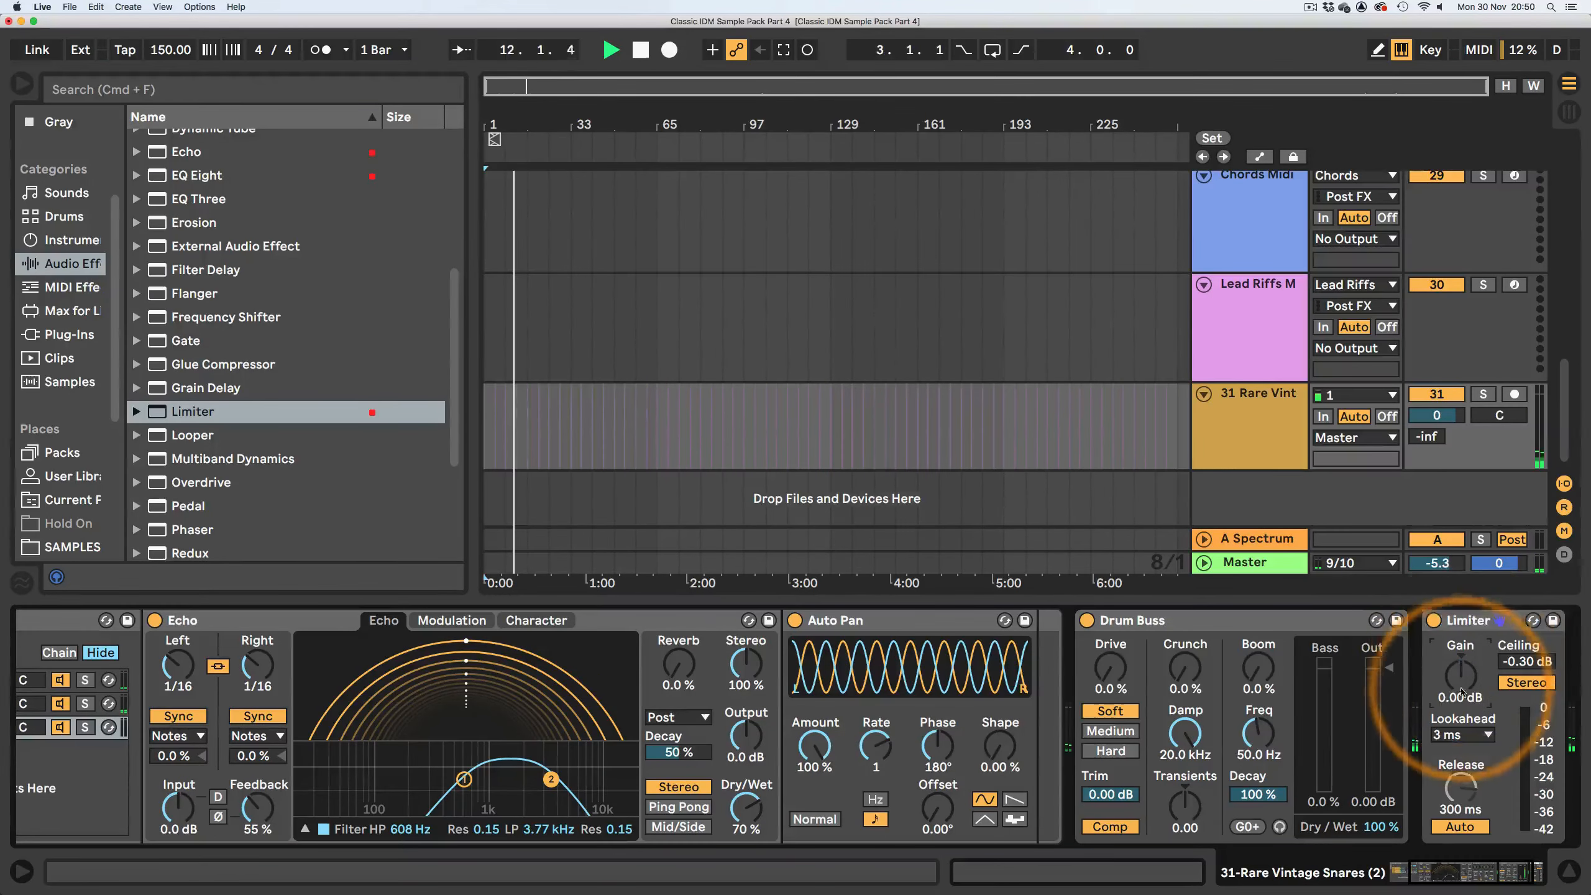
left_click(1540, 663)
type("-2")
key("Return")
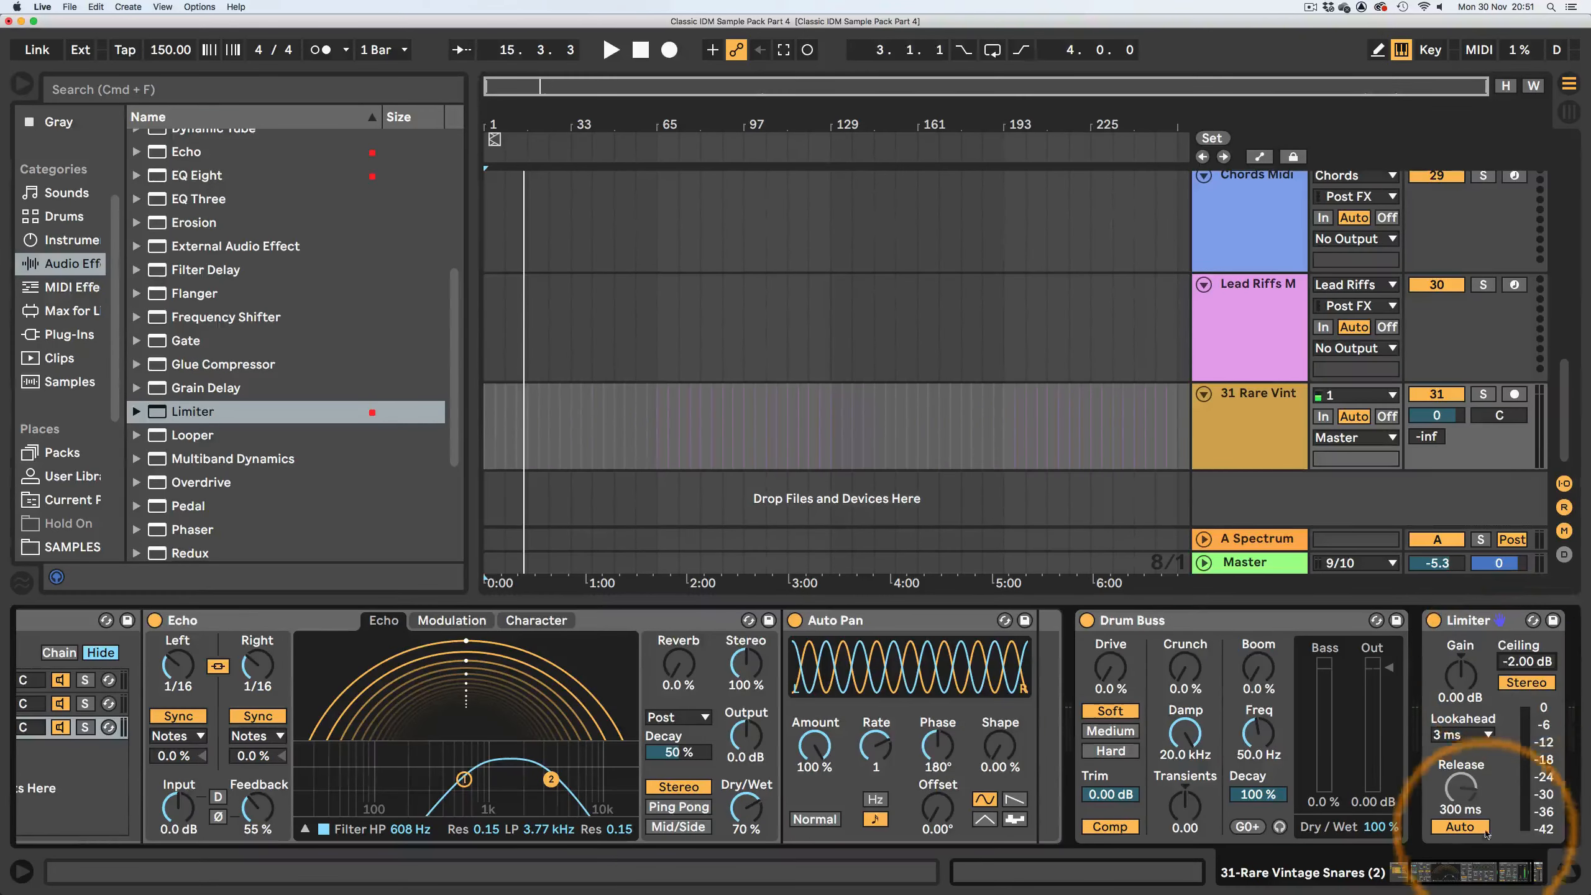
- Play the snares through the Limiter and set the second chain's Echo sync mode to Notes for both channels
scroll(1506, 666, "right", 4)
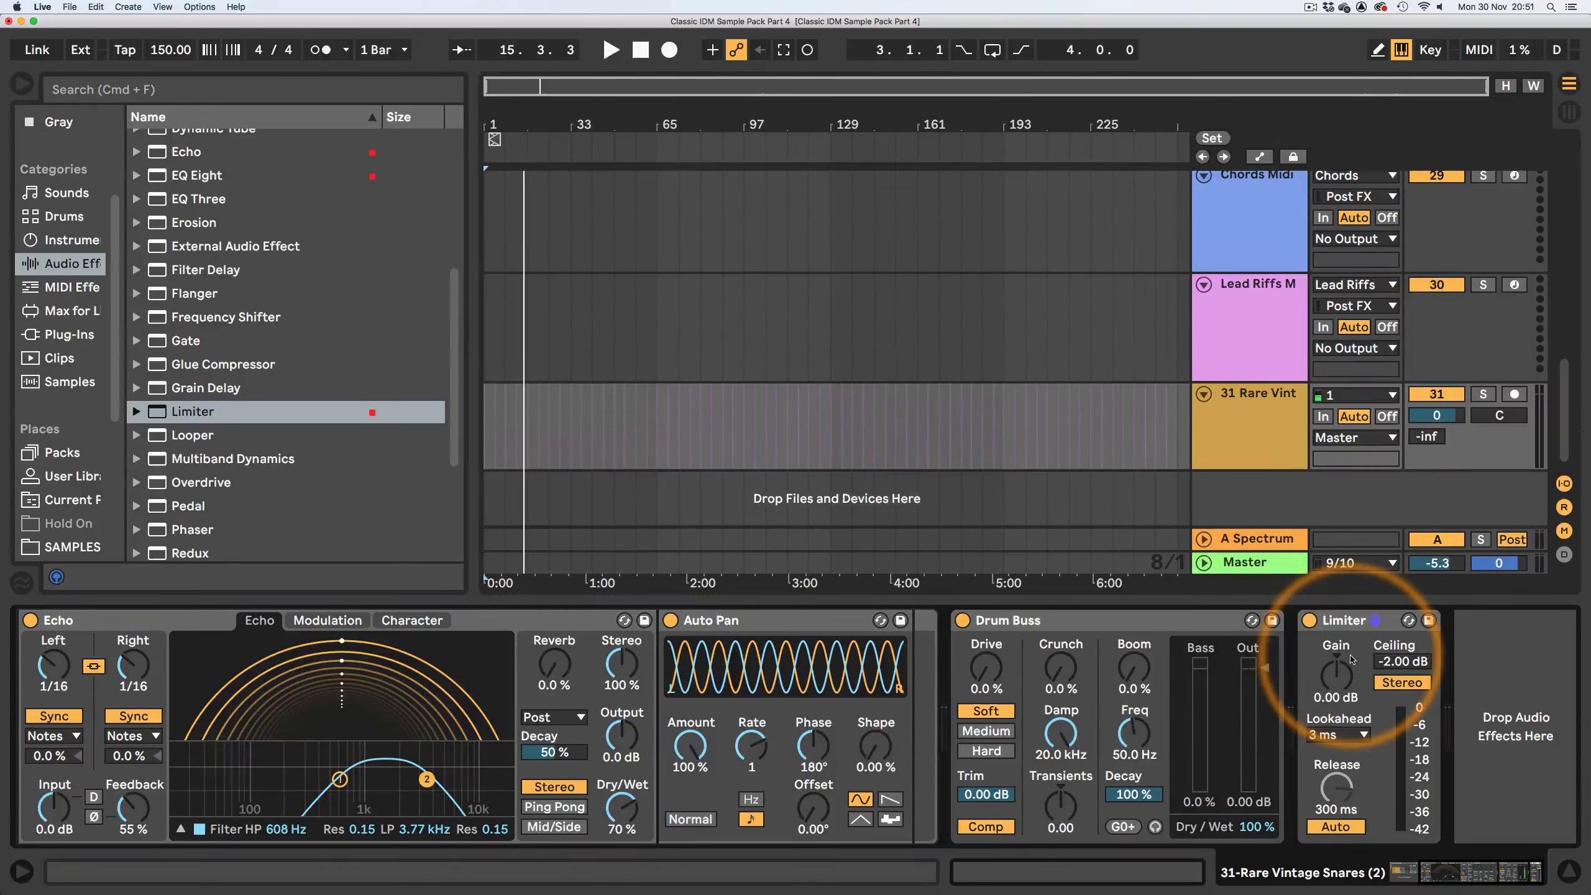
key("space")
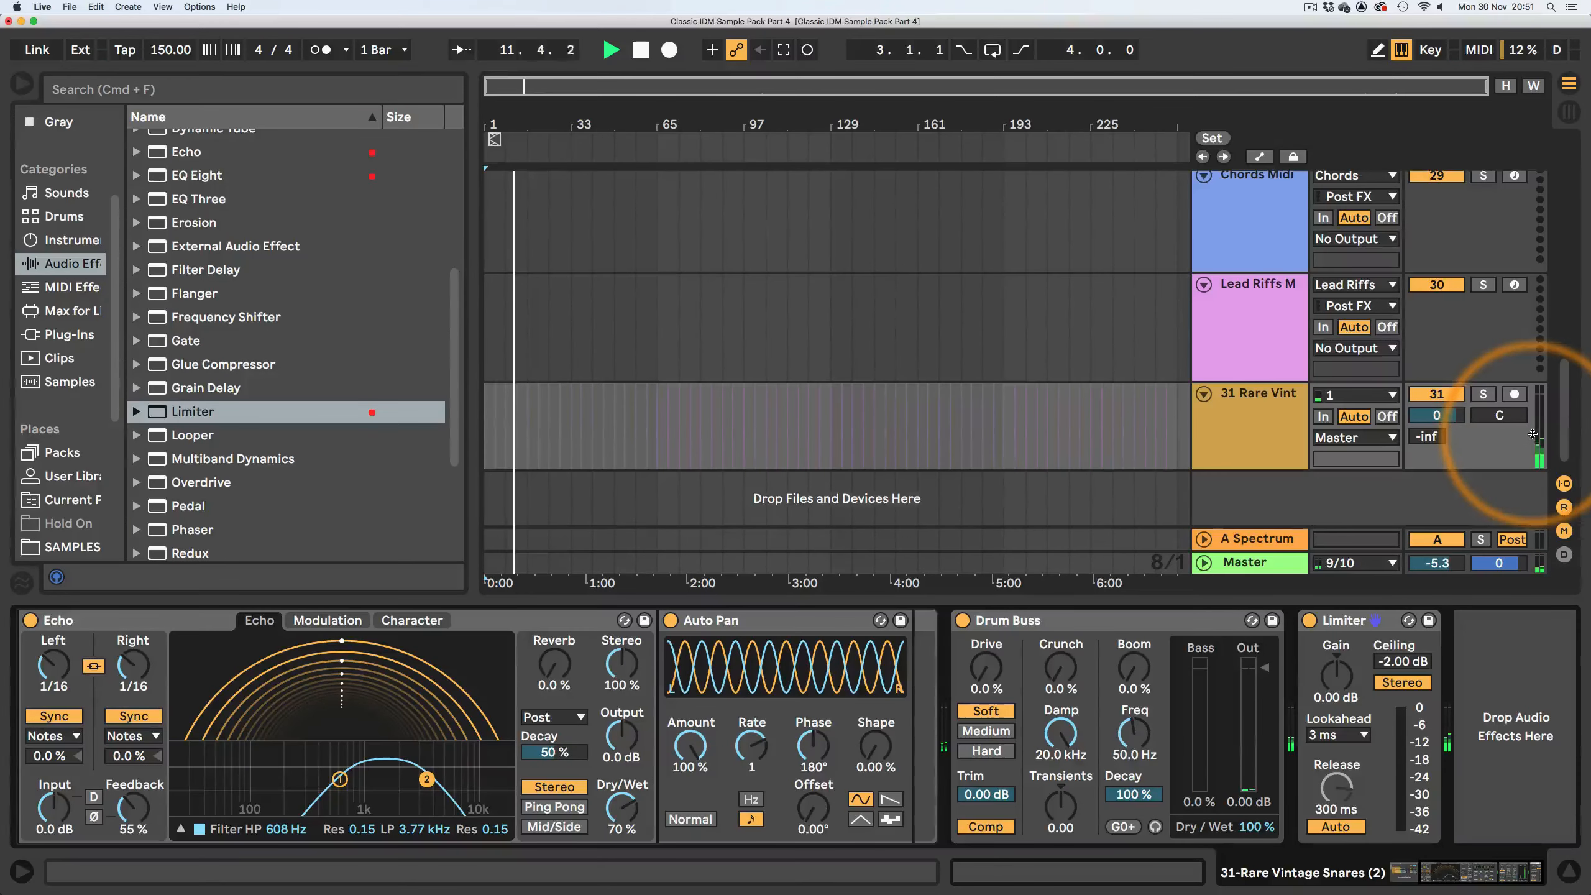
left_click(1399, 876)
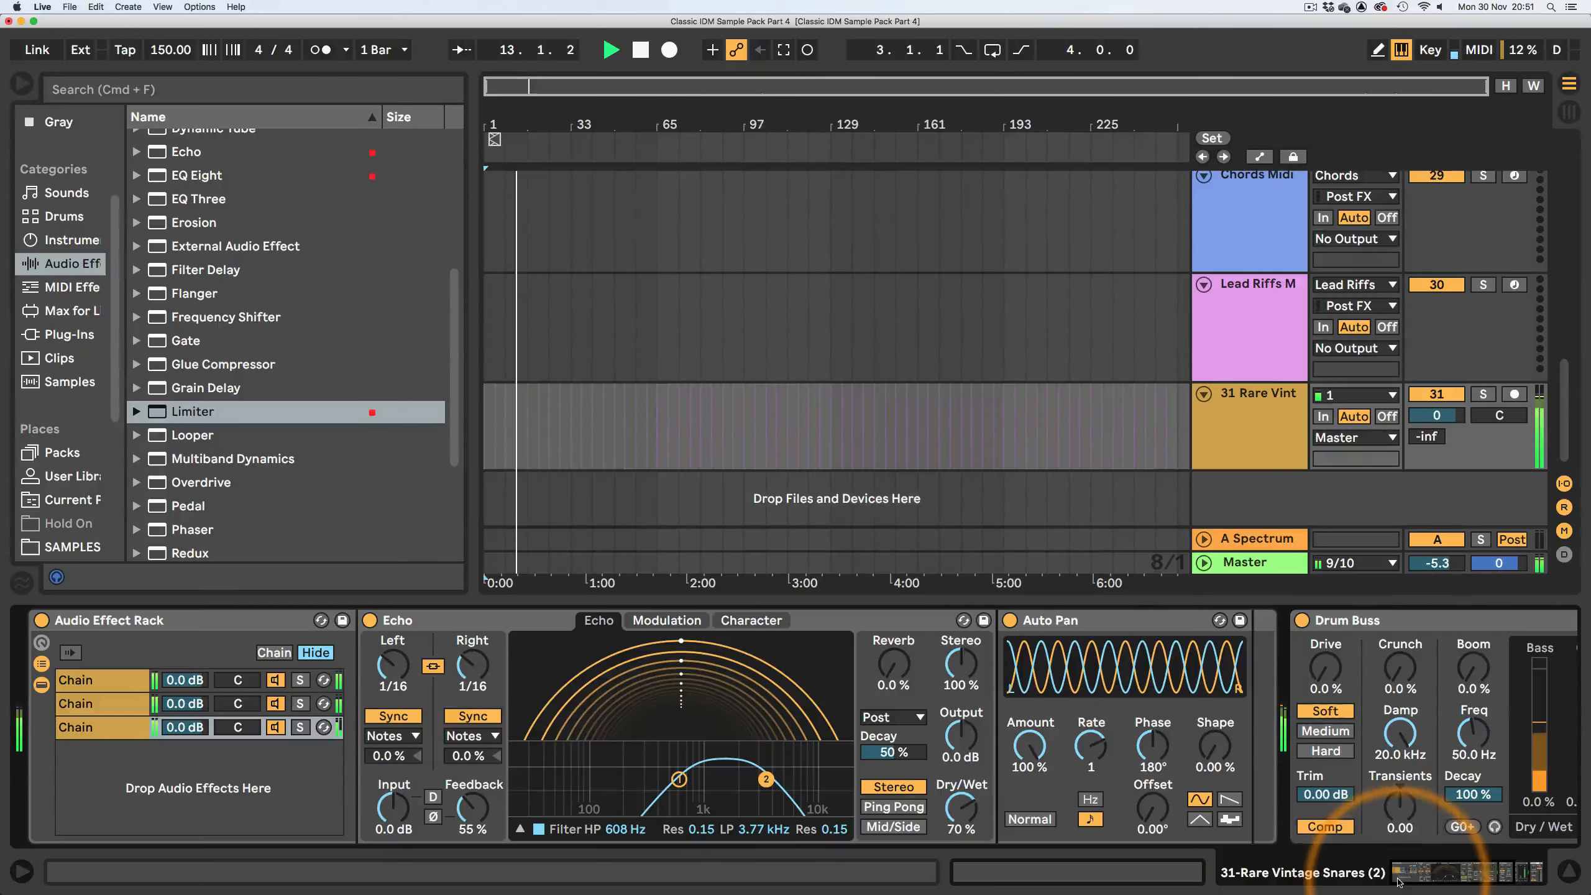
left_click(106, 703)
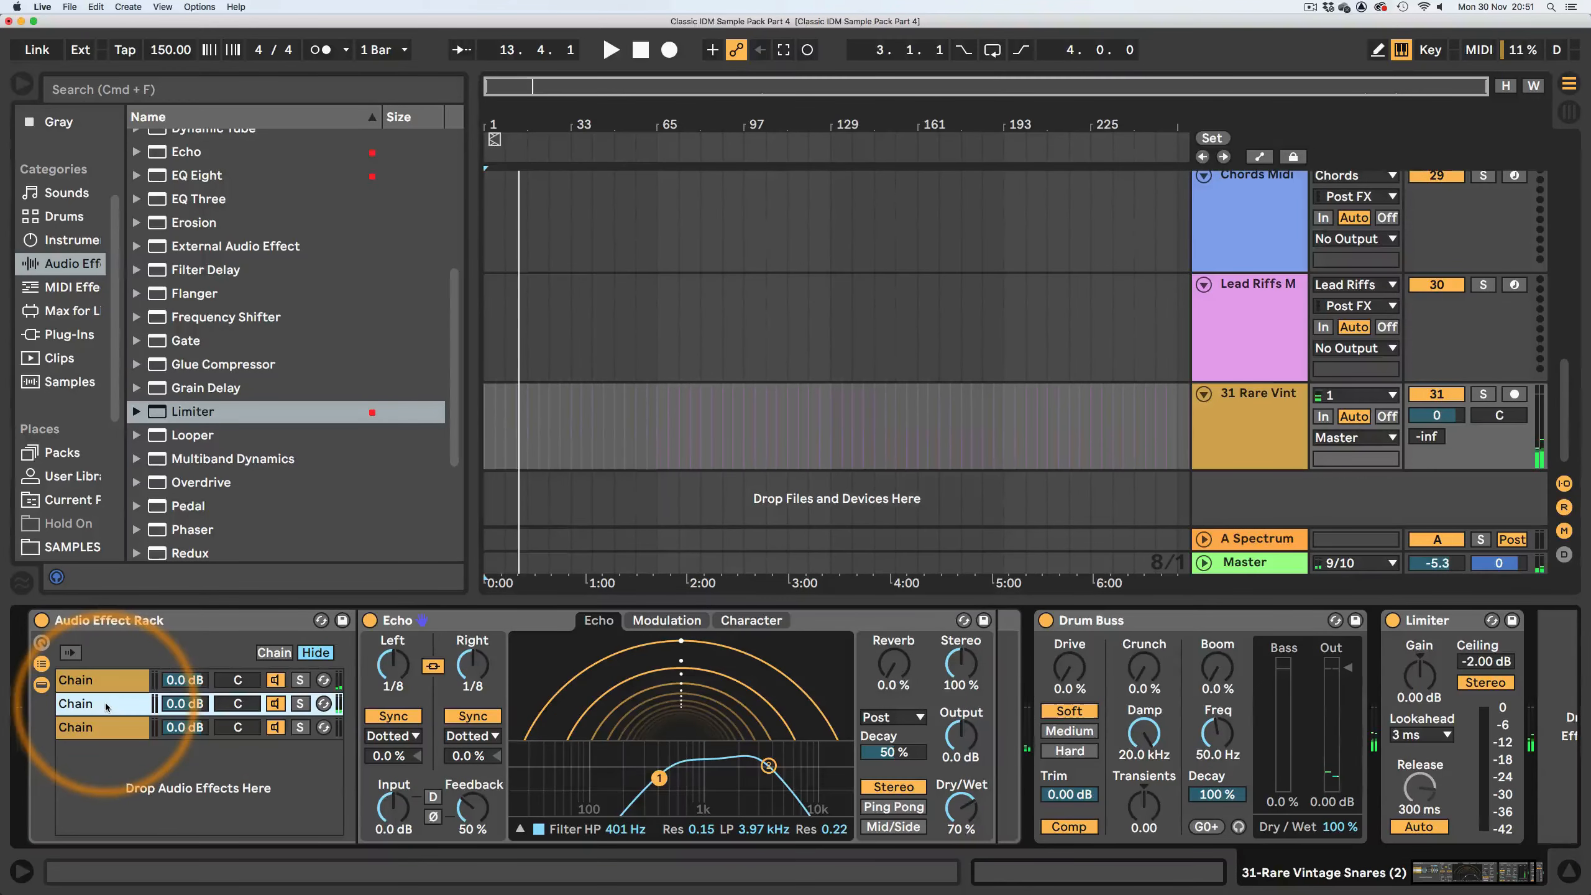
left_click(475, 737)
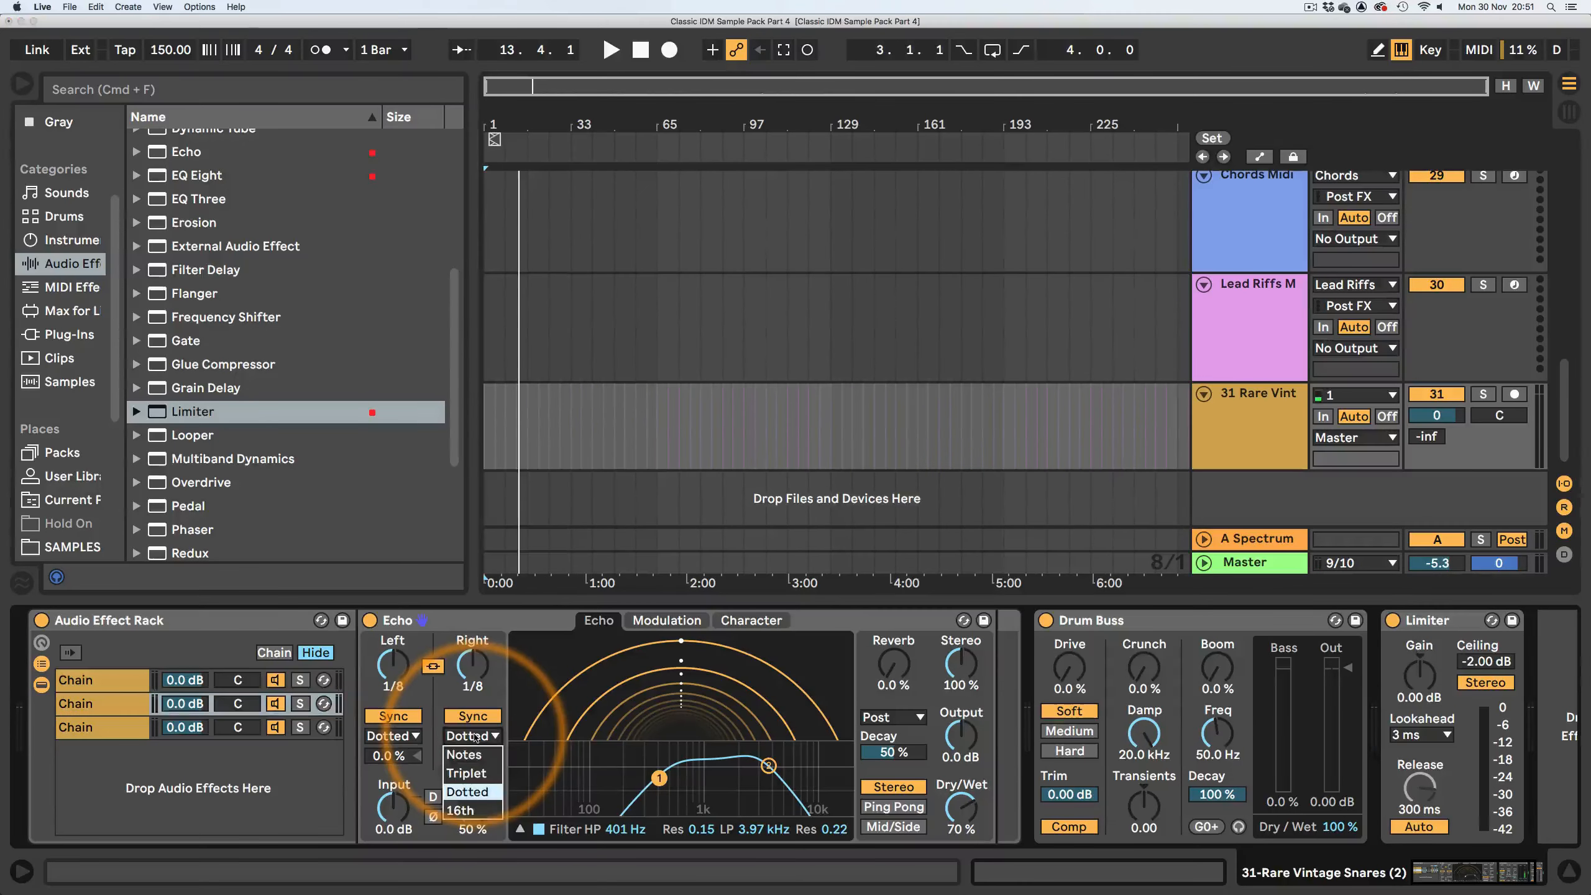
left_click(463, 754)
key("space")
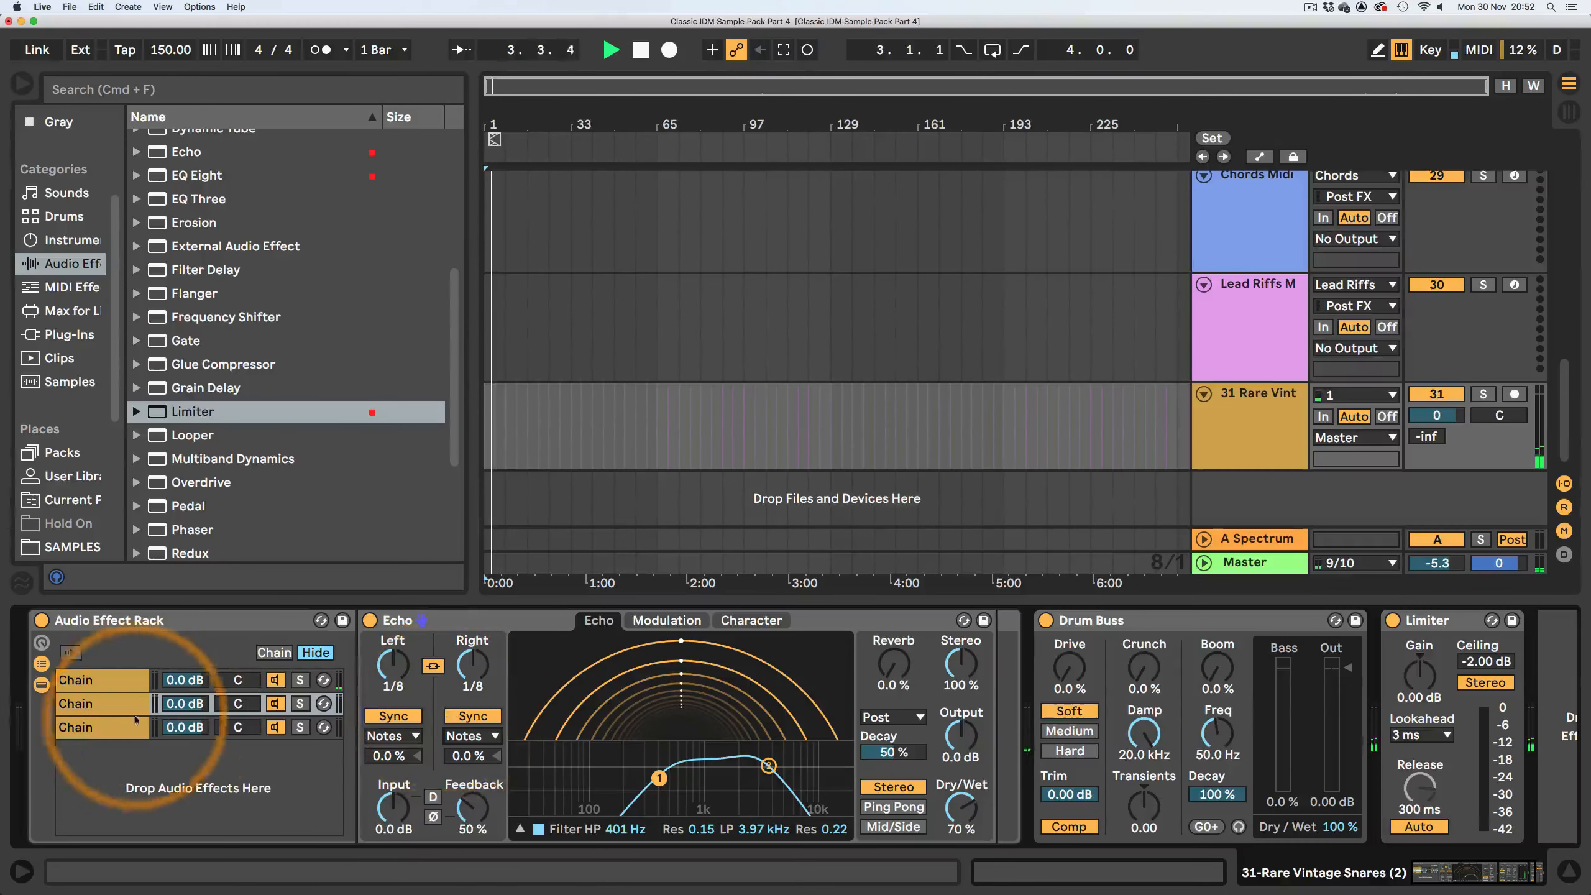
- Raise the third chain's Echo Feedback to 68% and add a Limiter after its Auto Pan with Gain at 0 dB and Ceiling at -2 dB
left_click(94, 726)
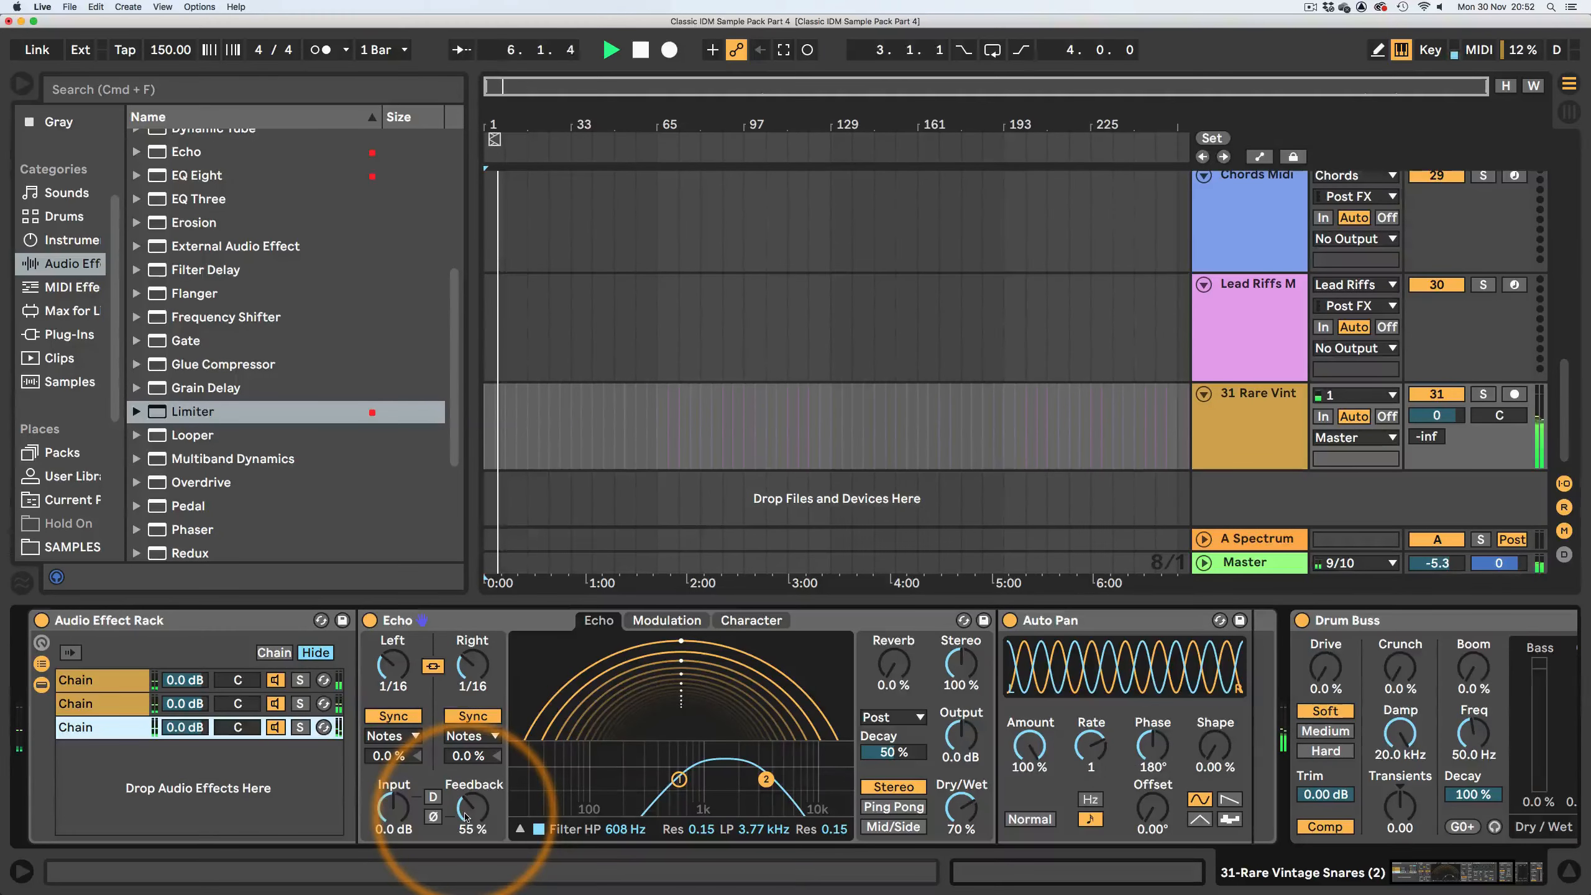
left_click_drag(465, 815, 470, 830)
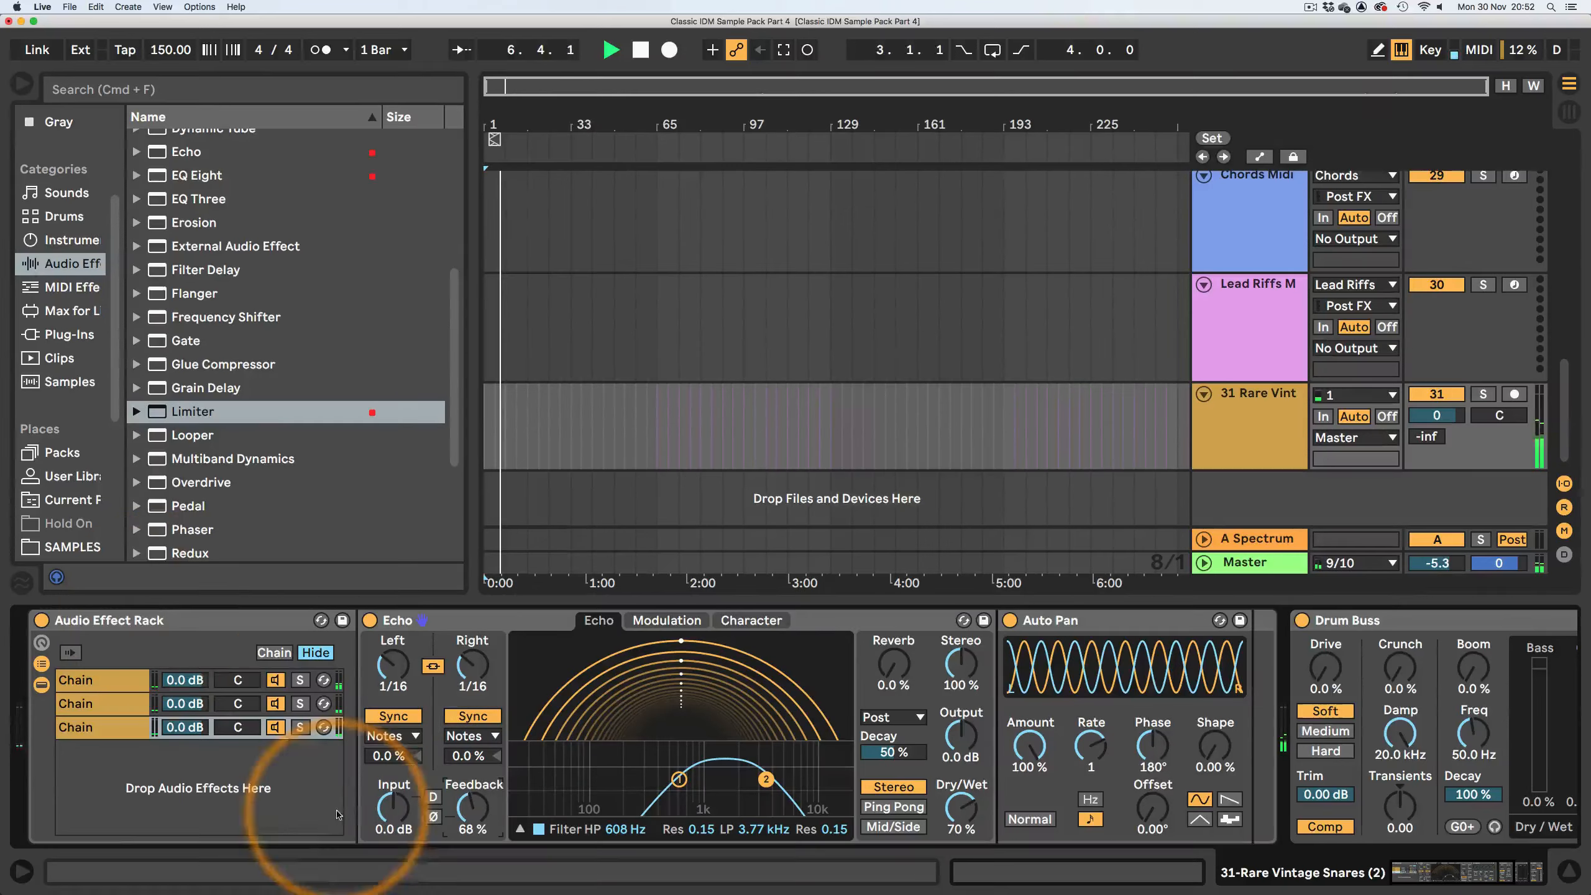
left_click_drag(188, 412, 1278, 633)
left_click(1343, 662)
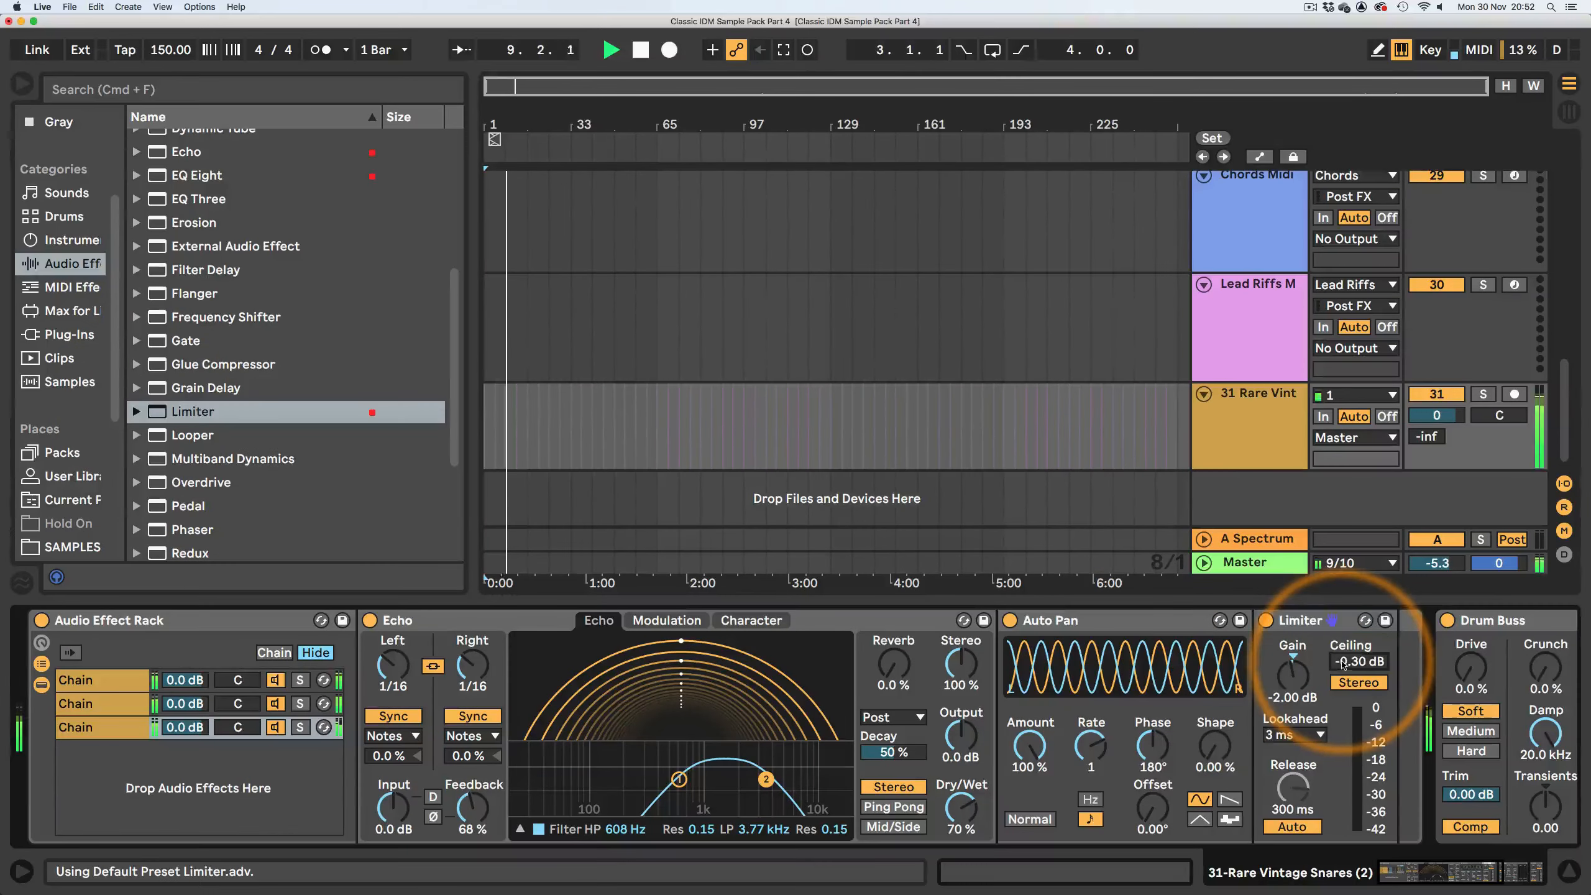
type("-2")
key("Return")
key("space")
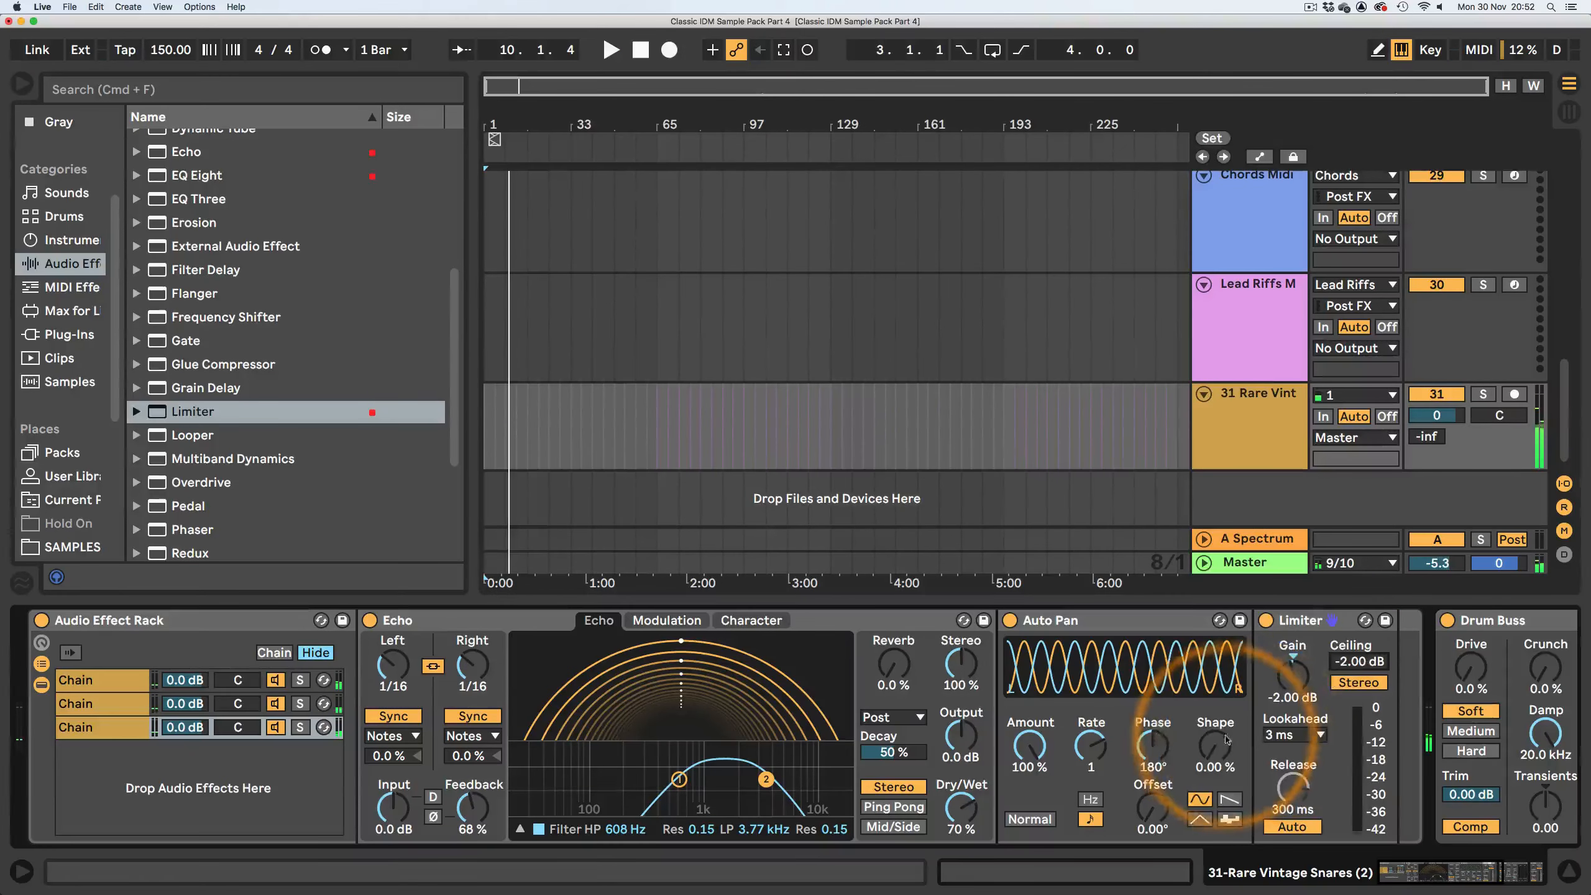
left_click(1292, 657)
key("Delete")
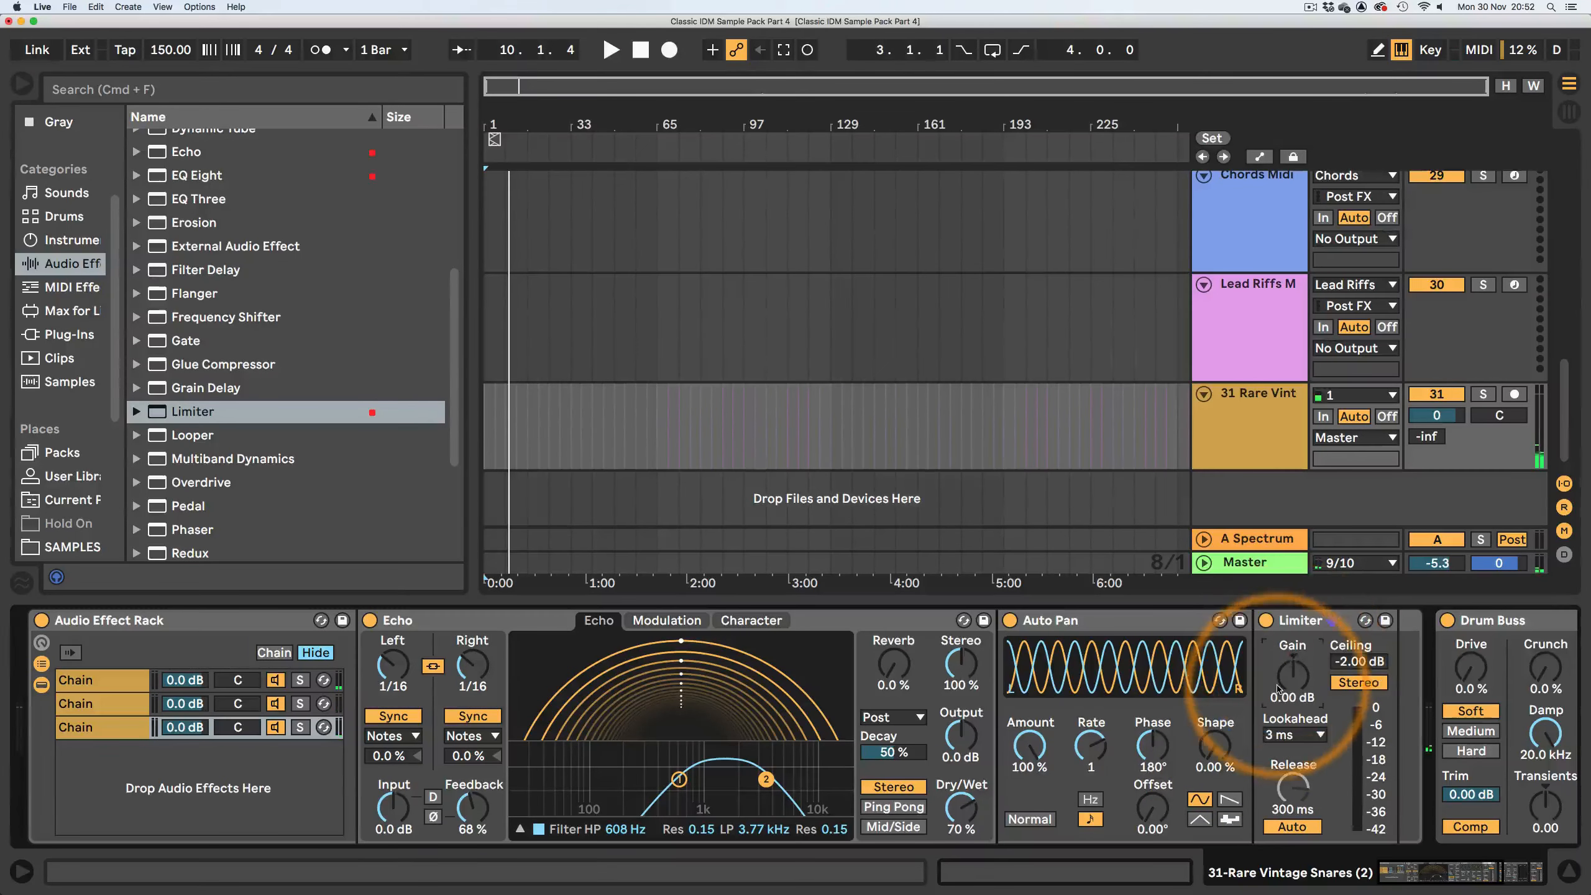
- Play the snares and set the Echo Feedback in the third chain to 70%
key("space")
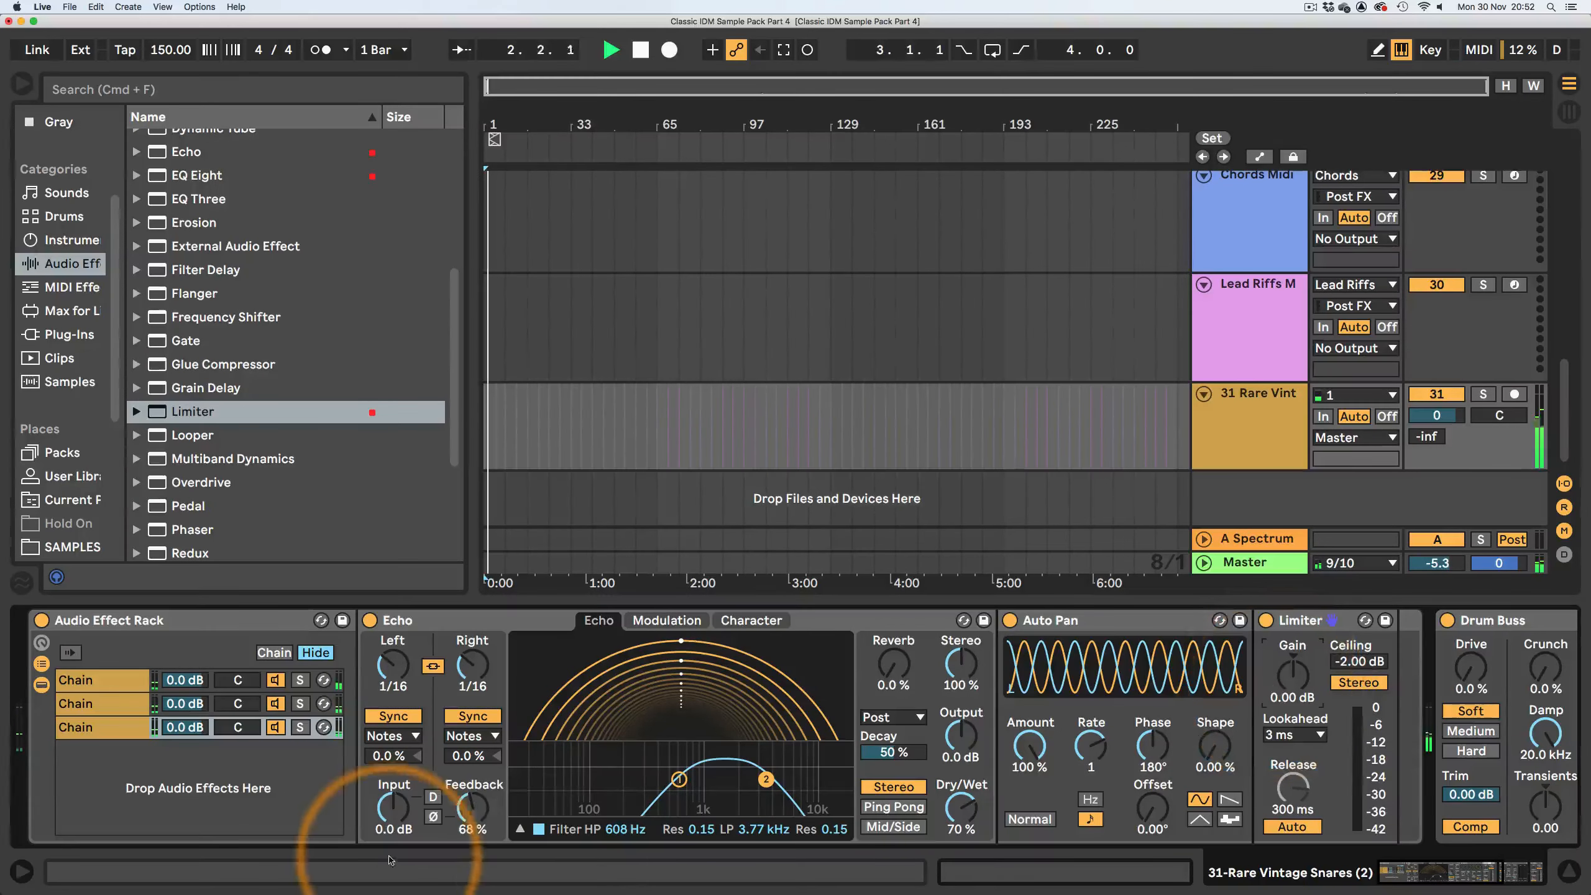
left_click(473, 807)
type("70")
key("Return")
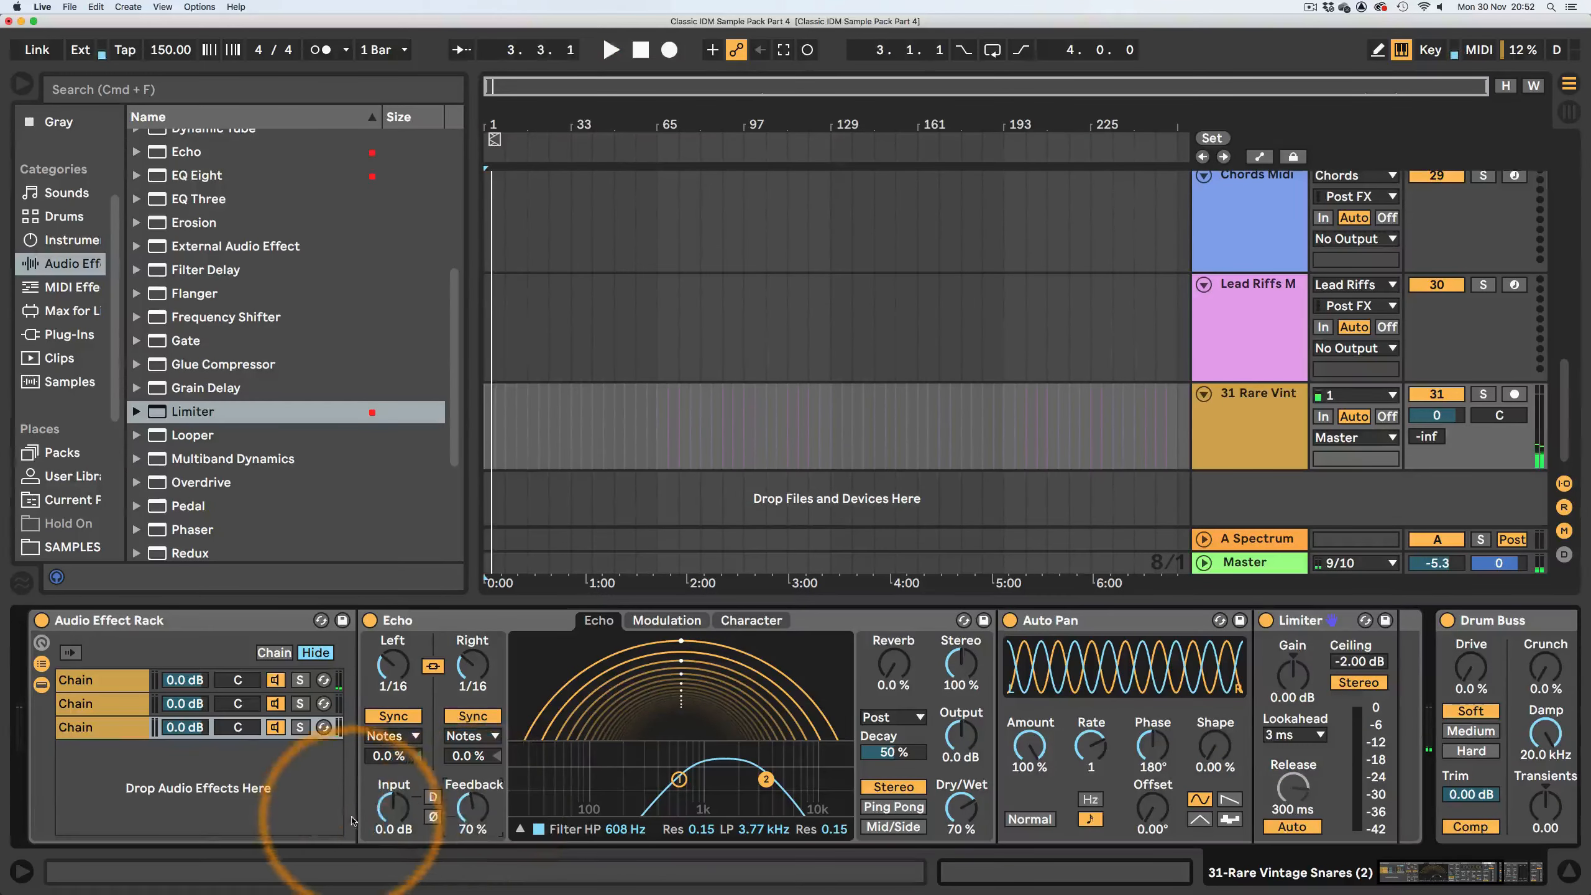
key("space")
- Solo the third chain, reduce its Auto Pan Amount to 63.5% and play the snares from the start
left_click(301, 727)
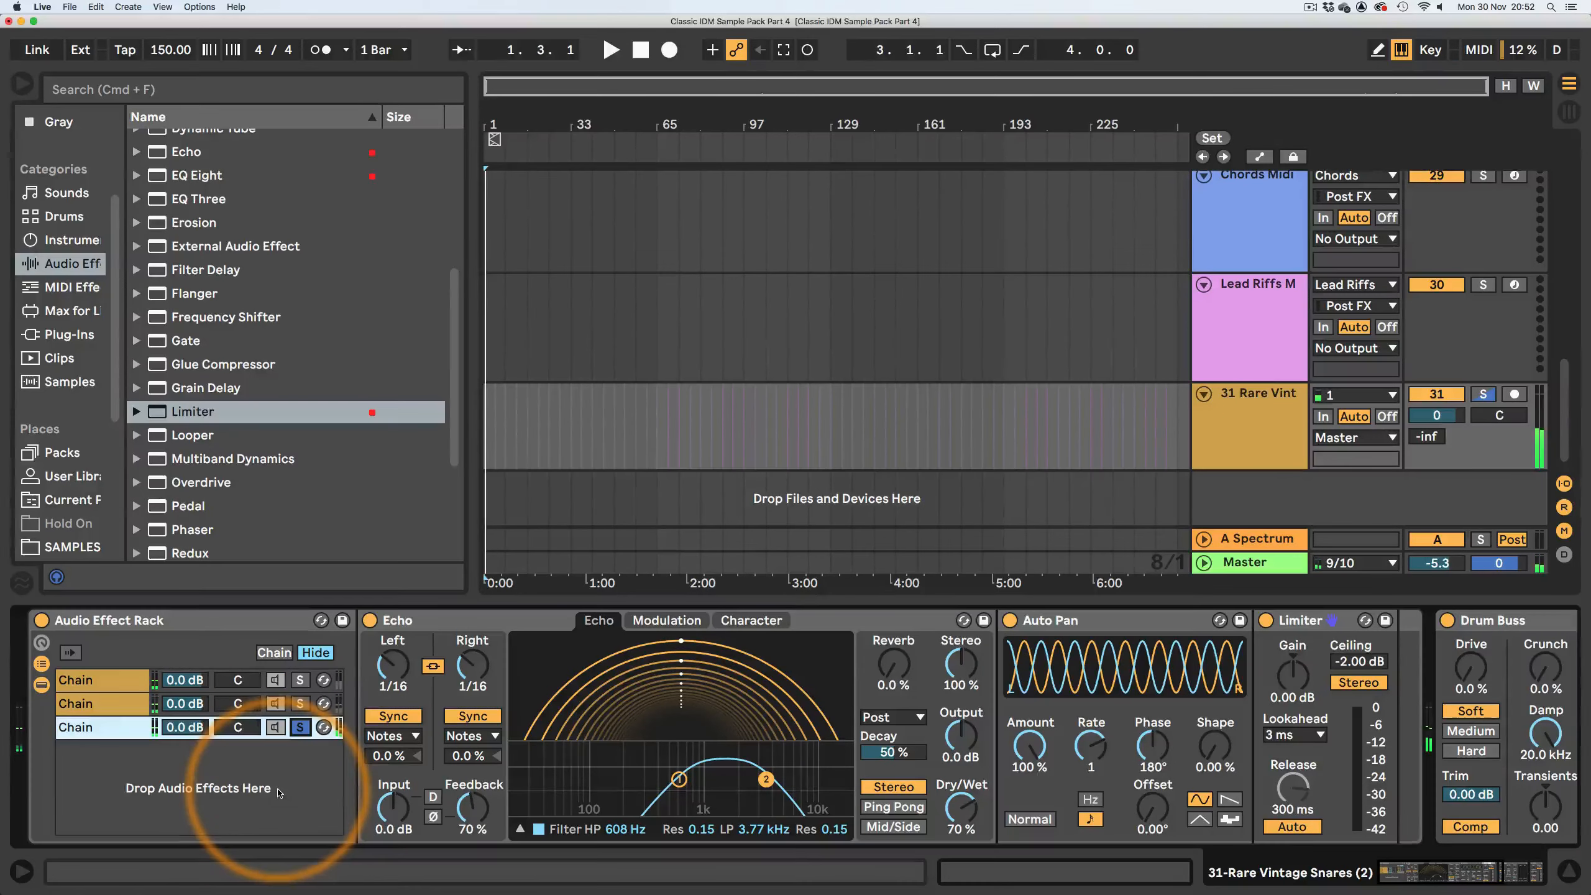
key("space")
mouse_move(1029, 746)
left_mouse_down()
mouse_move(1029, 769)
mouse_move(1028, 740)
left_mouse_up()
key("space")
key("space")
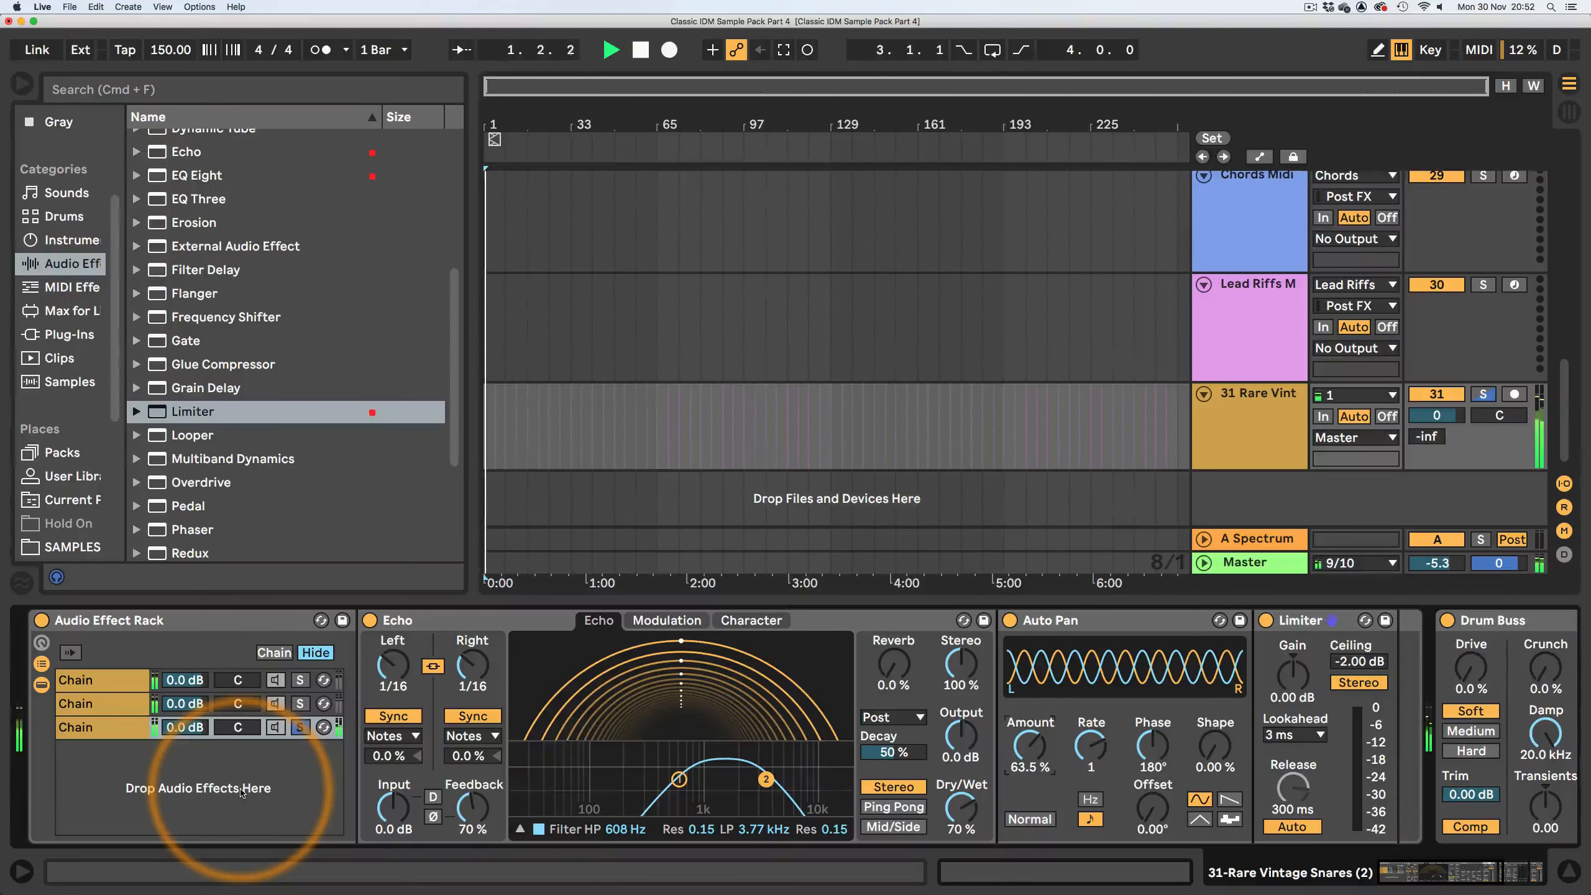
- Narrow the third chain's Echo filter to HP 899 Hz and LP 3.06 kHz and set its Feedback to 60%
left_click_drag(766, 779, 698, 782)
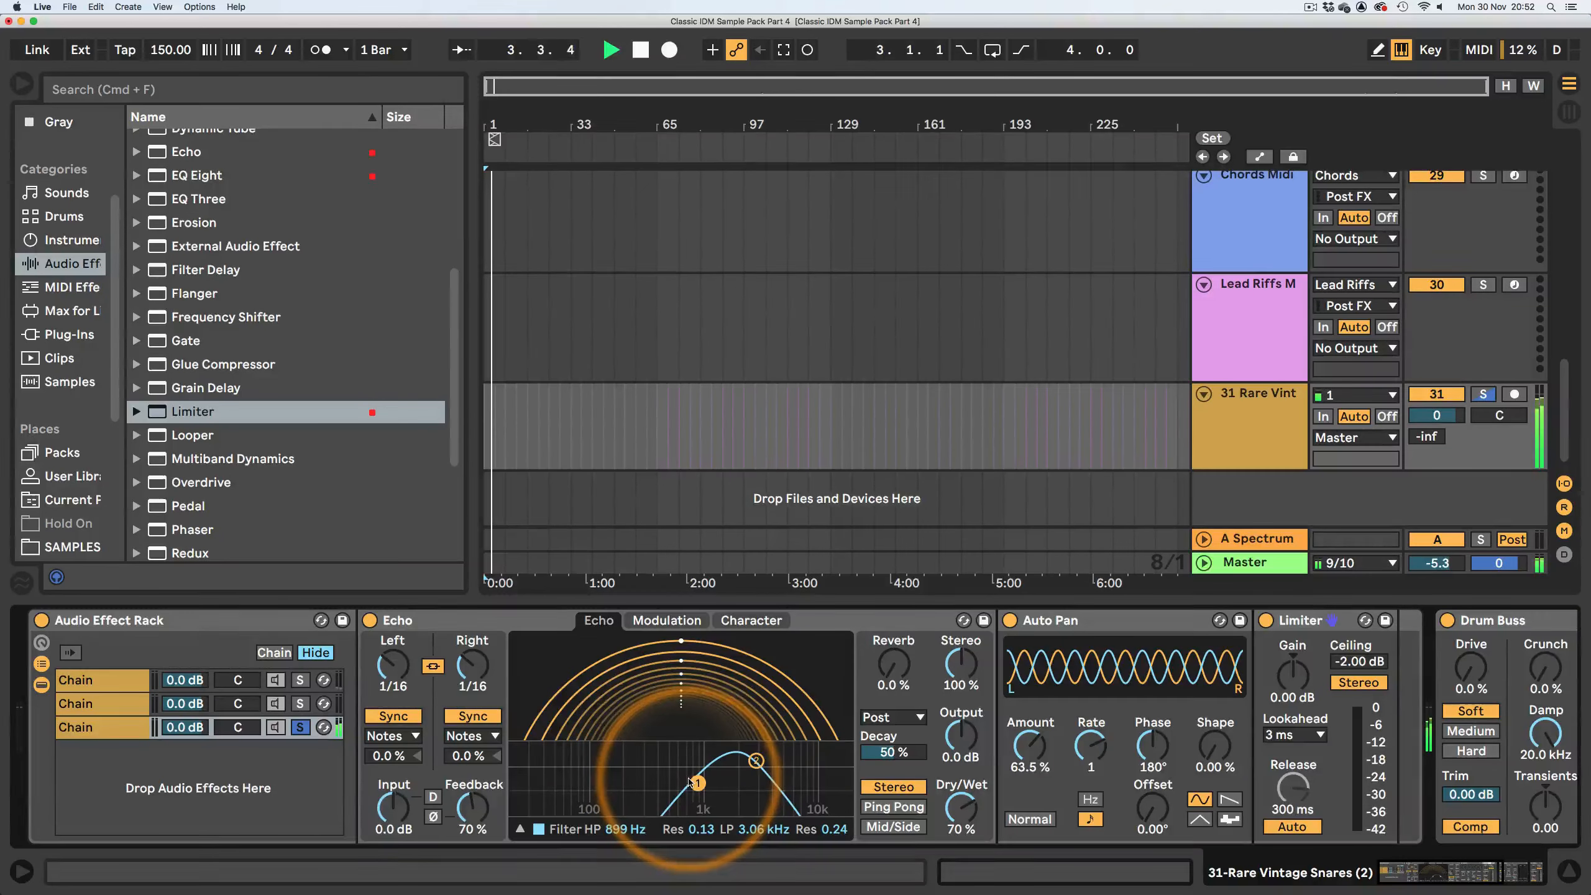
mouse_move(473, 808)
left_mouse_down()
mouse_move(473, 836)
mouse_move(473, 817)
left_mouse_up()
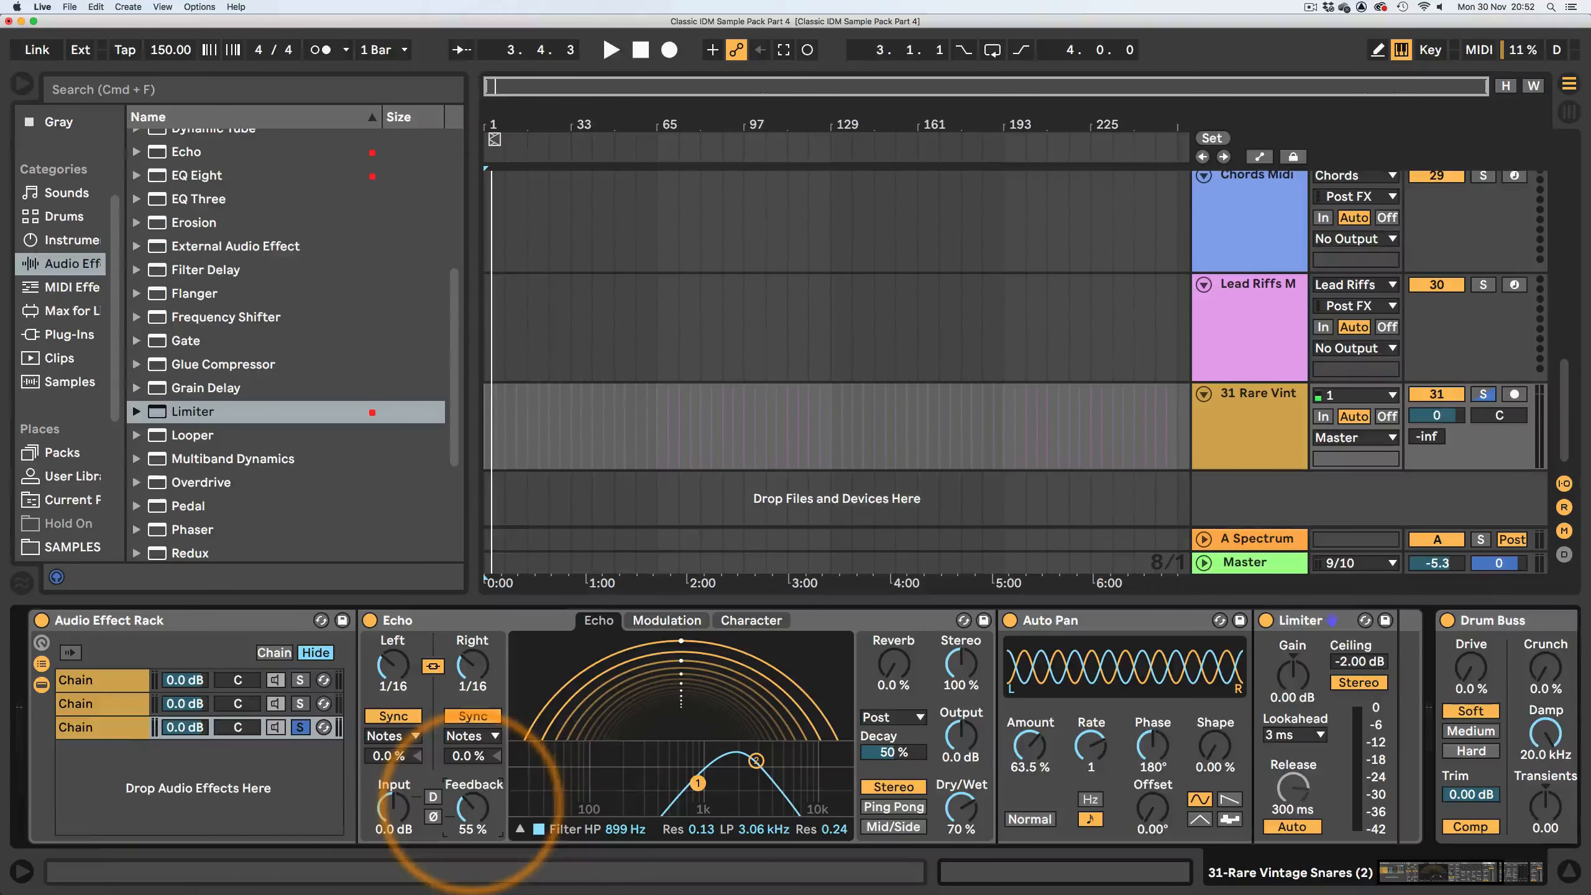
left_click(181, 812)
key("space")
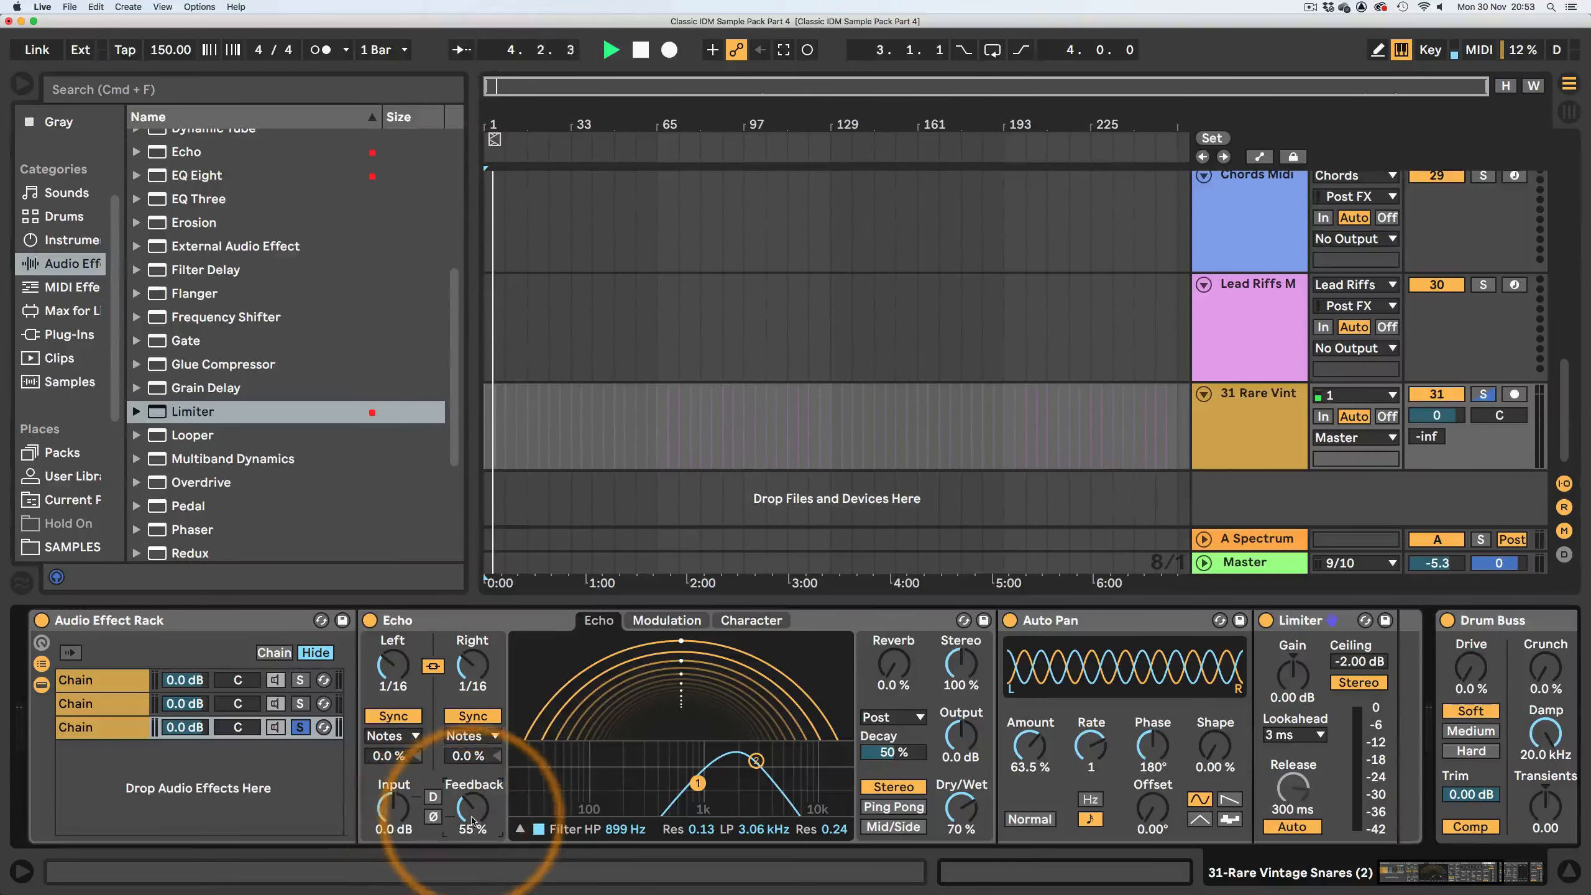
left_click_drag(471, 820, 471, 813)
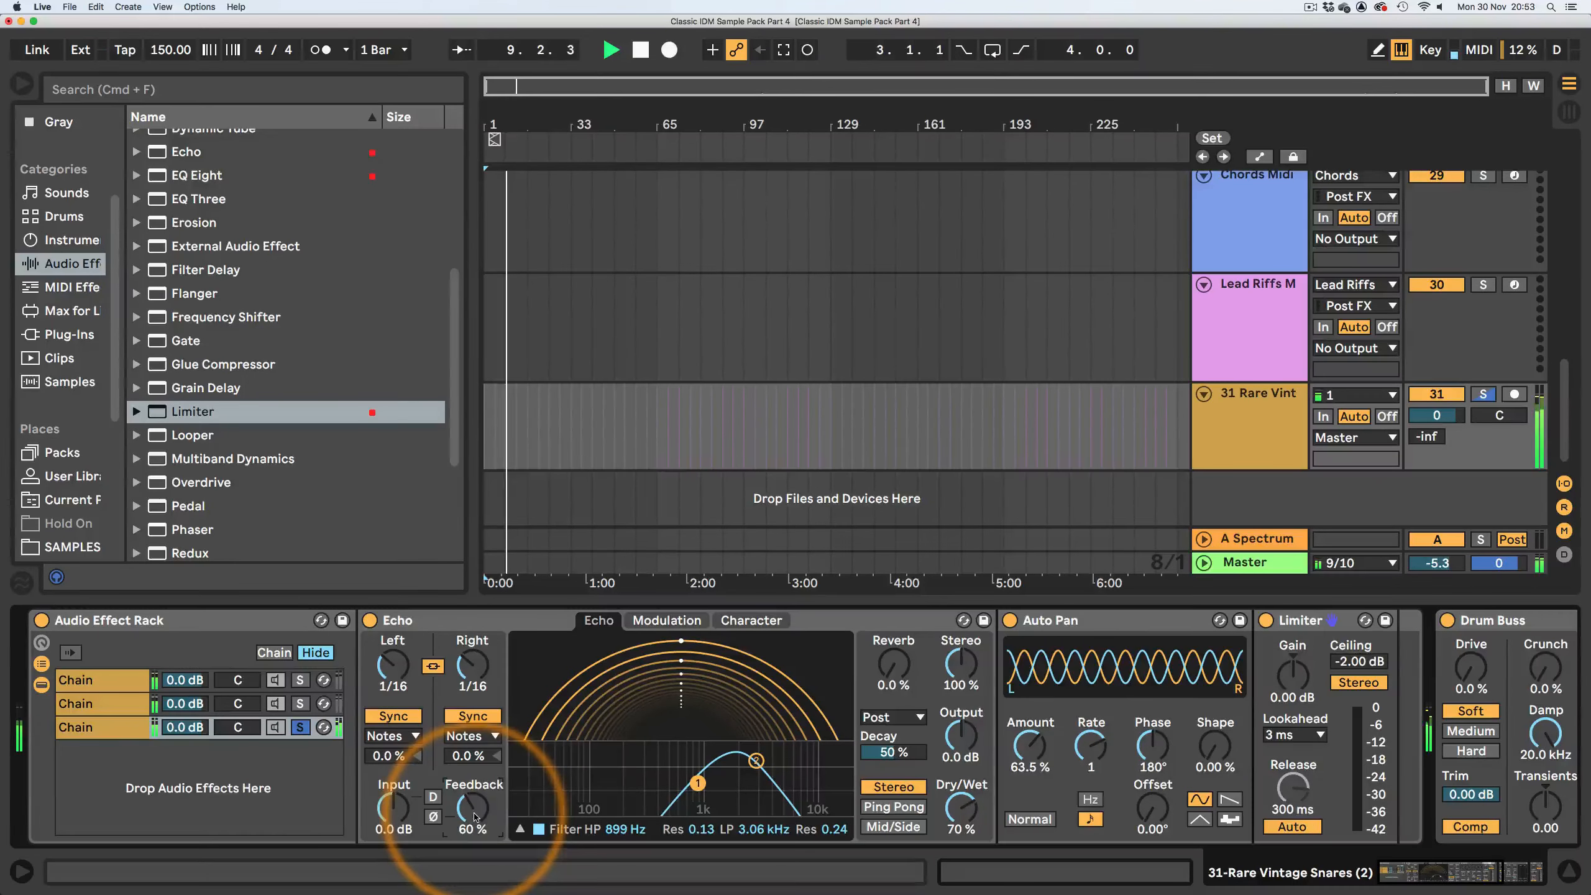
- Unsolo the third chain and collapse the Audio Effect Rack on track 31
left_click(300, 727)
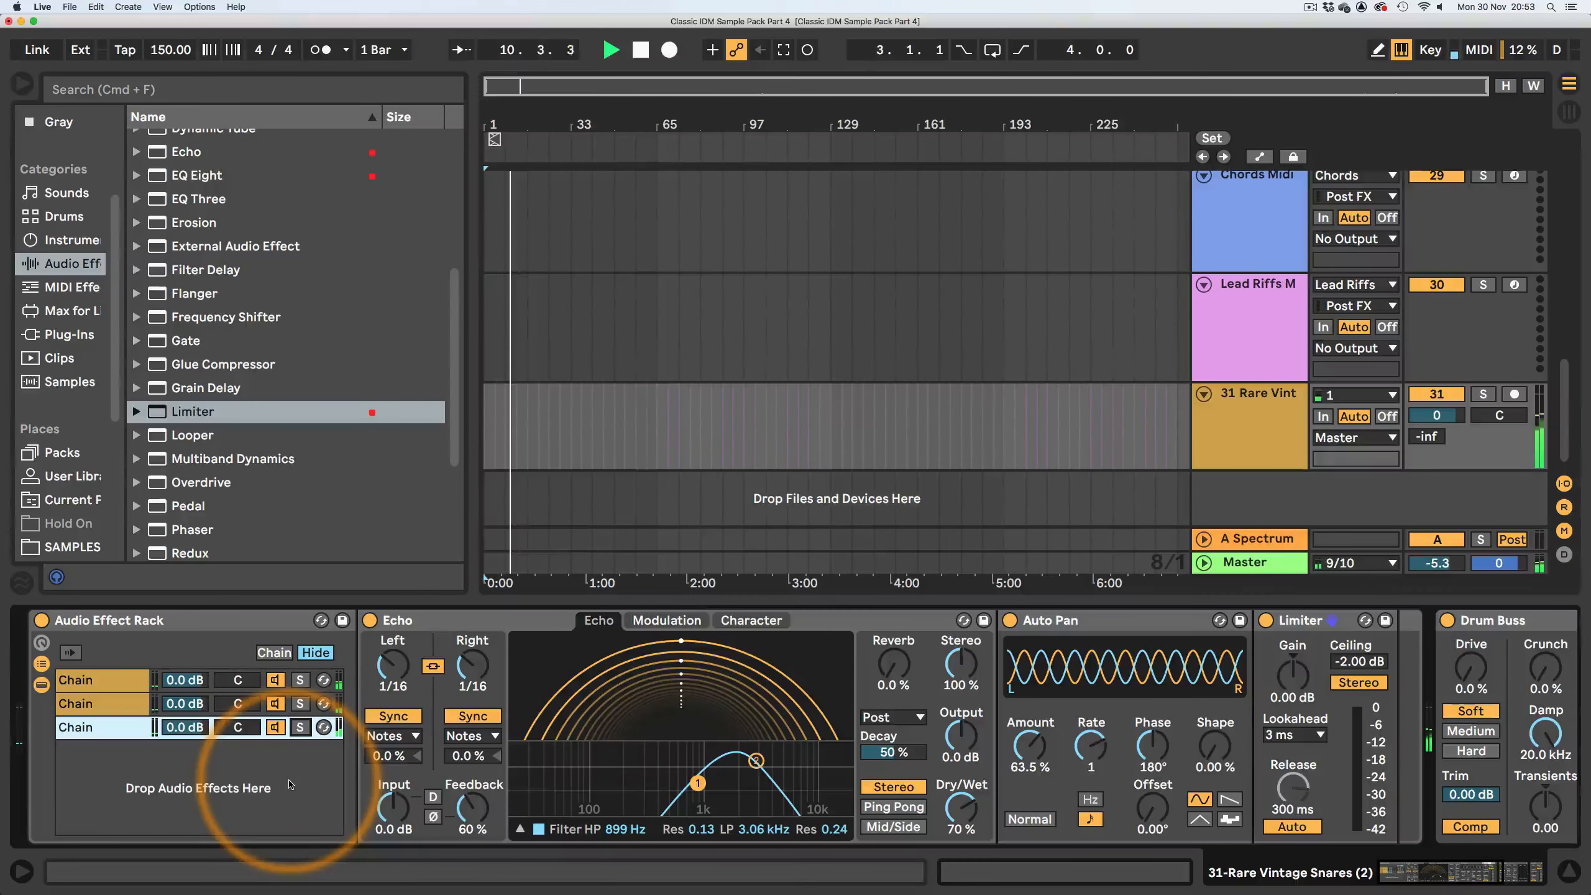
left_click(41, 663)
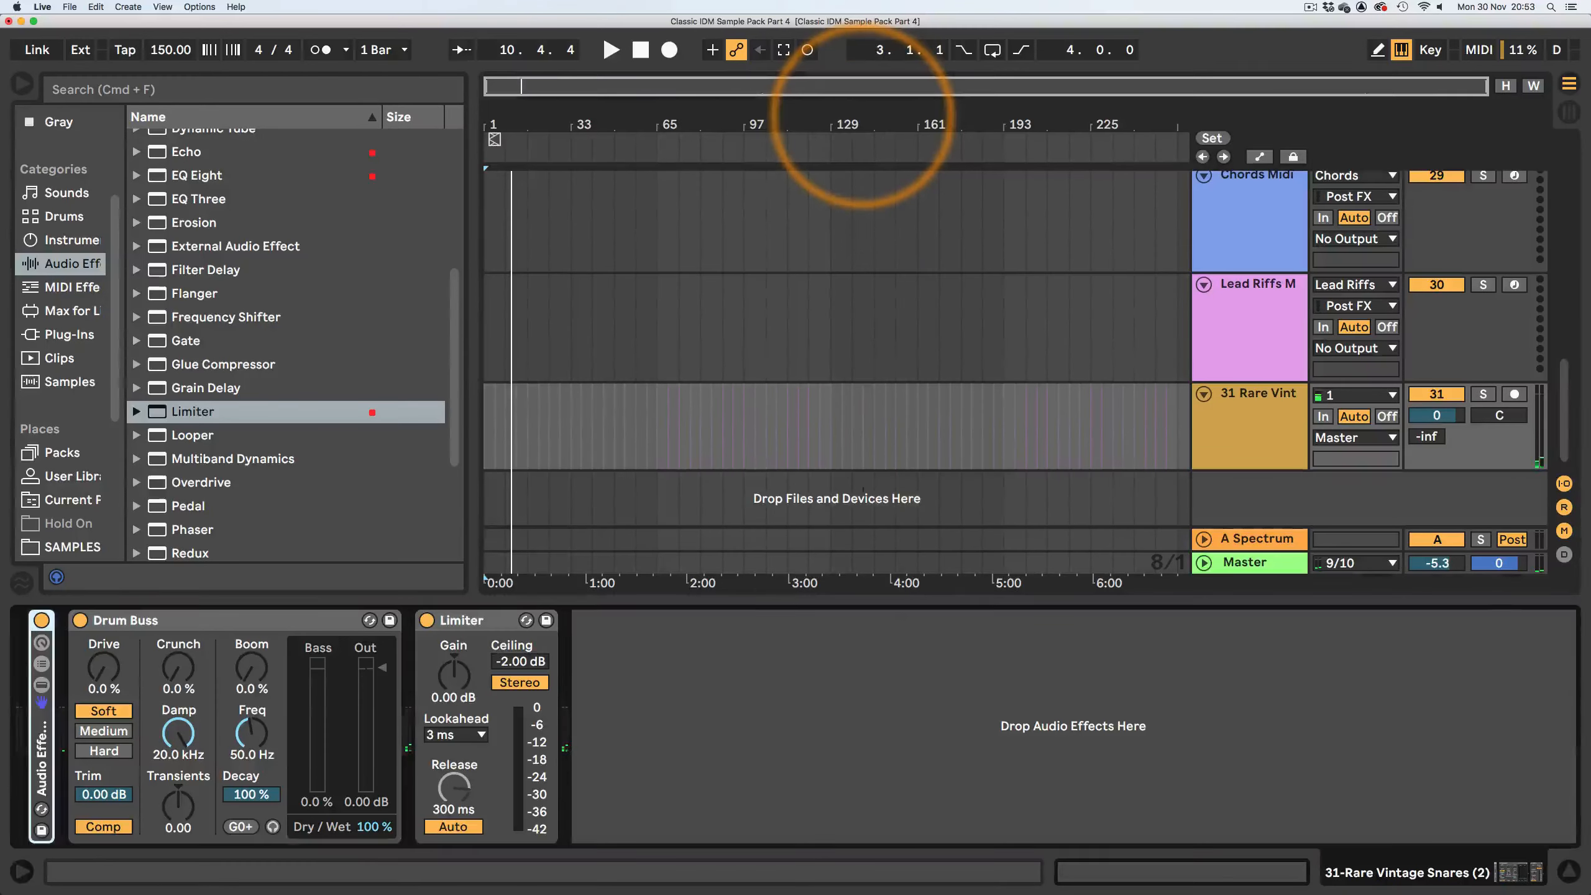
left_click(862, 116)
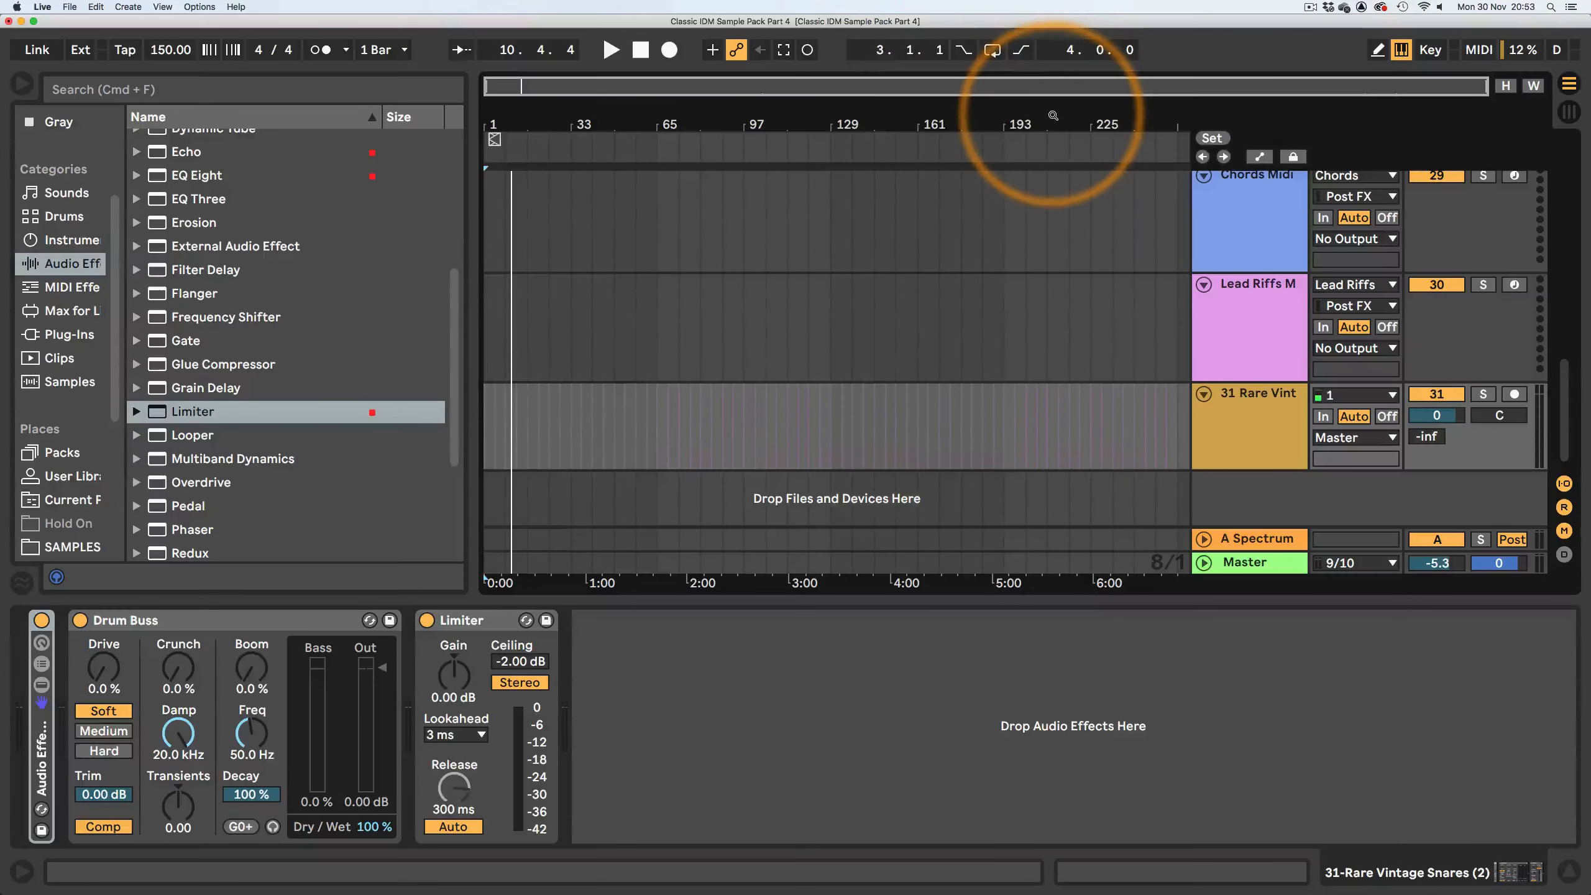
left_click(942, 121)
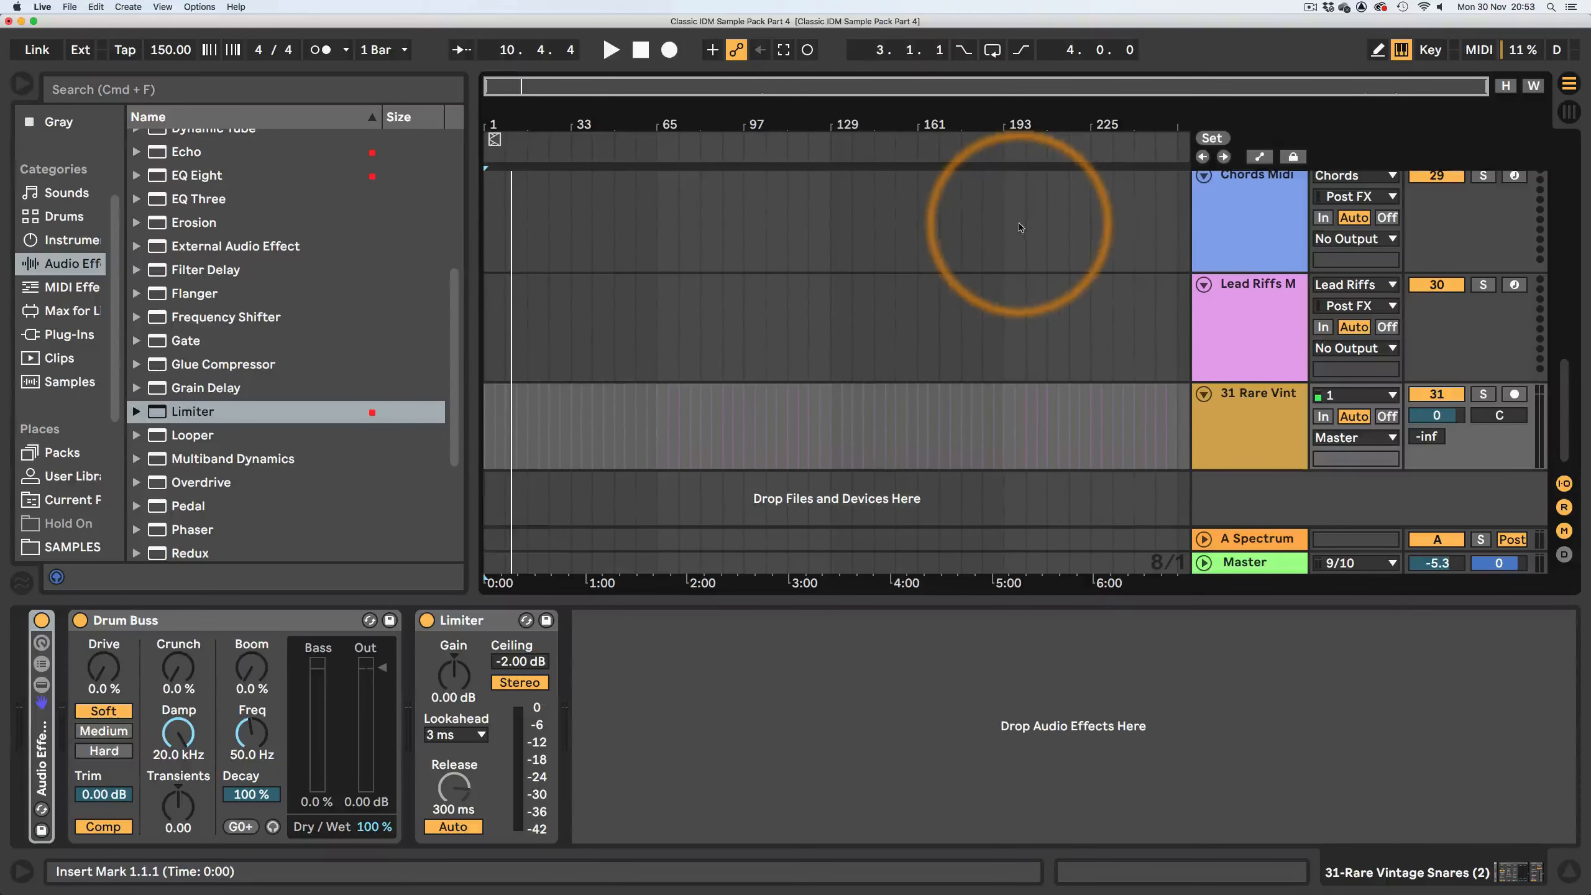
- Narrow the browser, select all snare clips on track 31 from bar 1 to bar 257 and freeze the track
left_click_drag(471, 222, 178, 226)
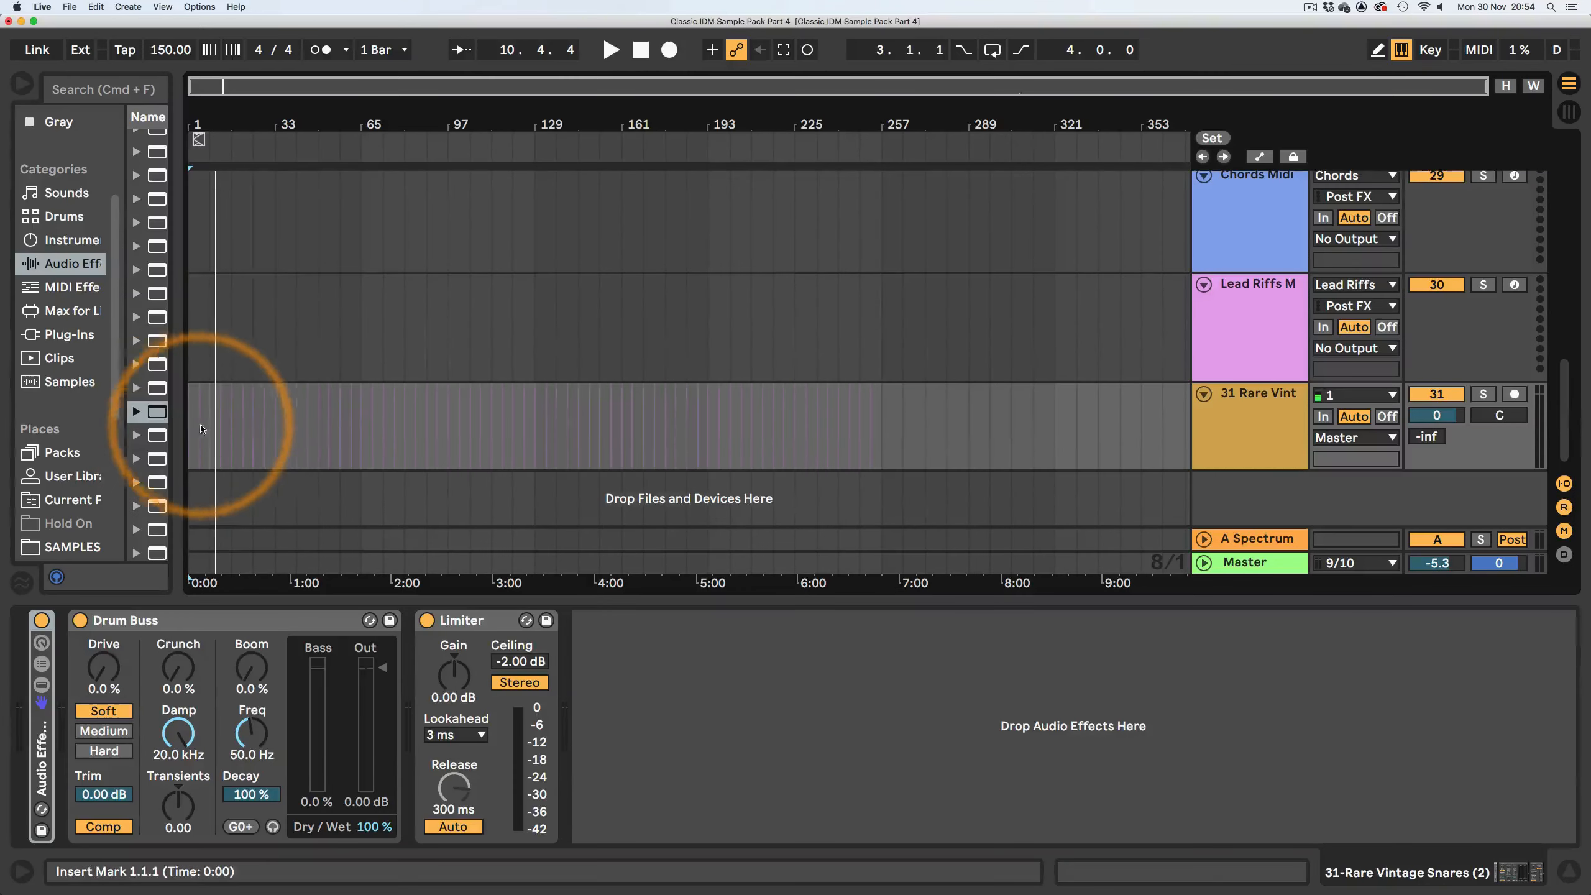
left_click_drag(881, 408, 71, 408)
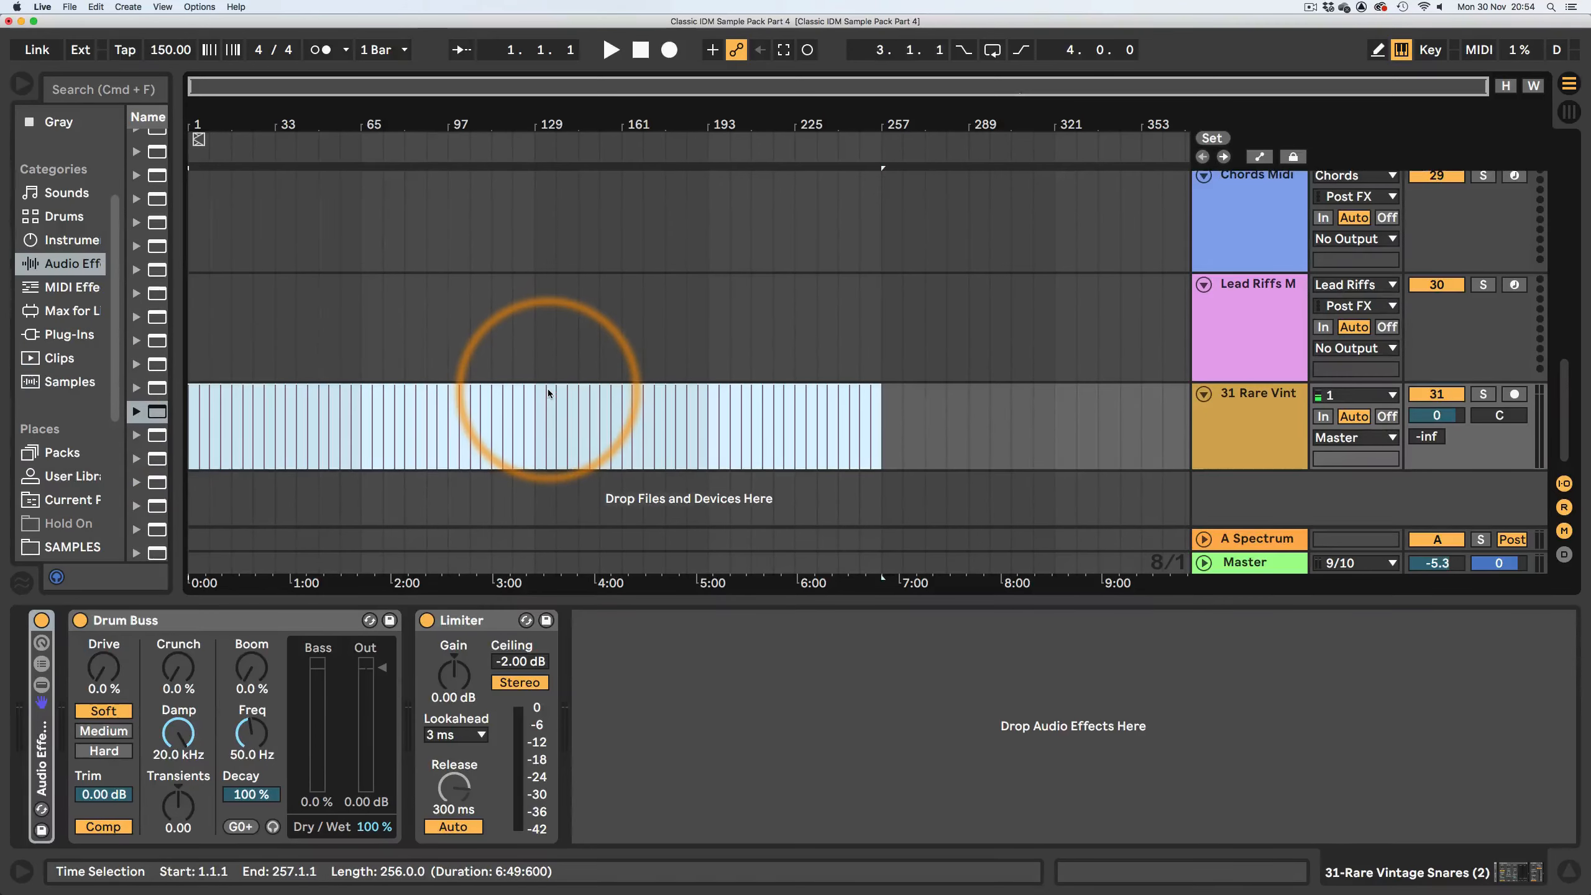
right_click(1255, 393)
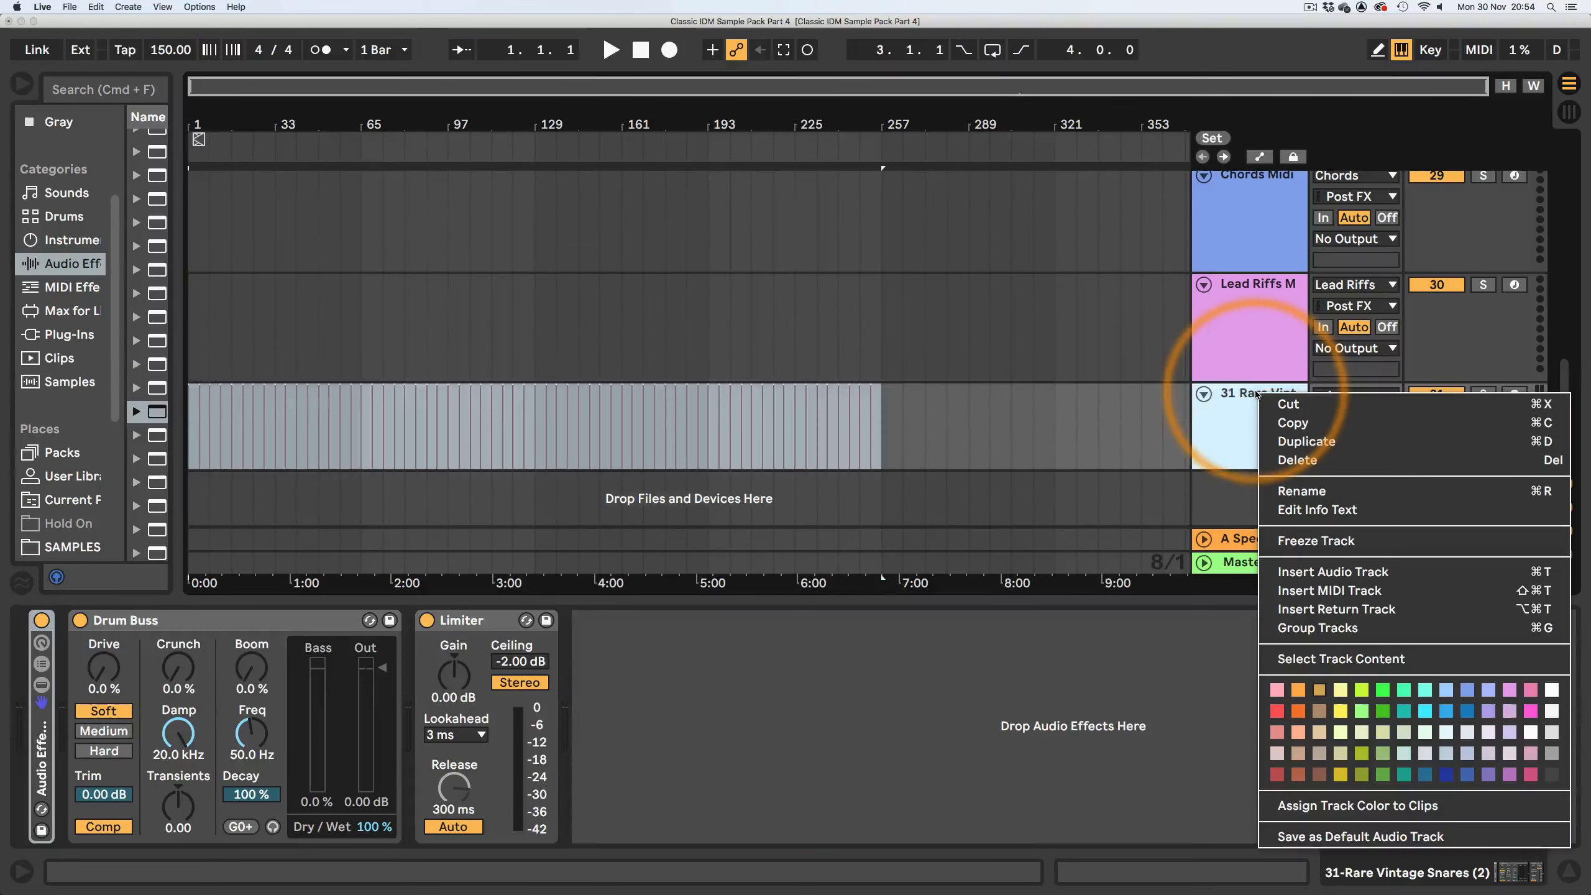
left_click(1276, 542)
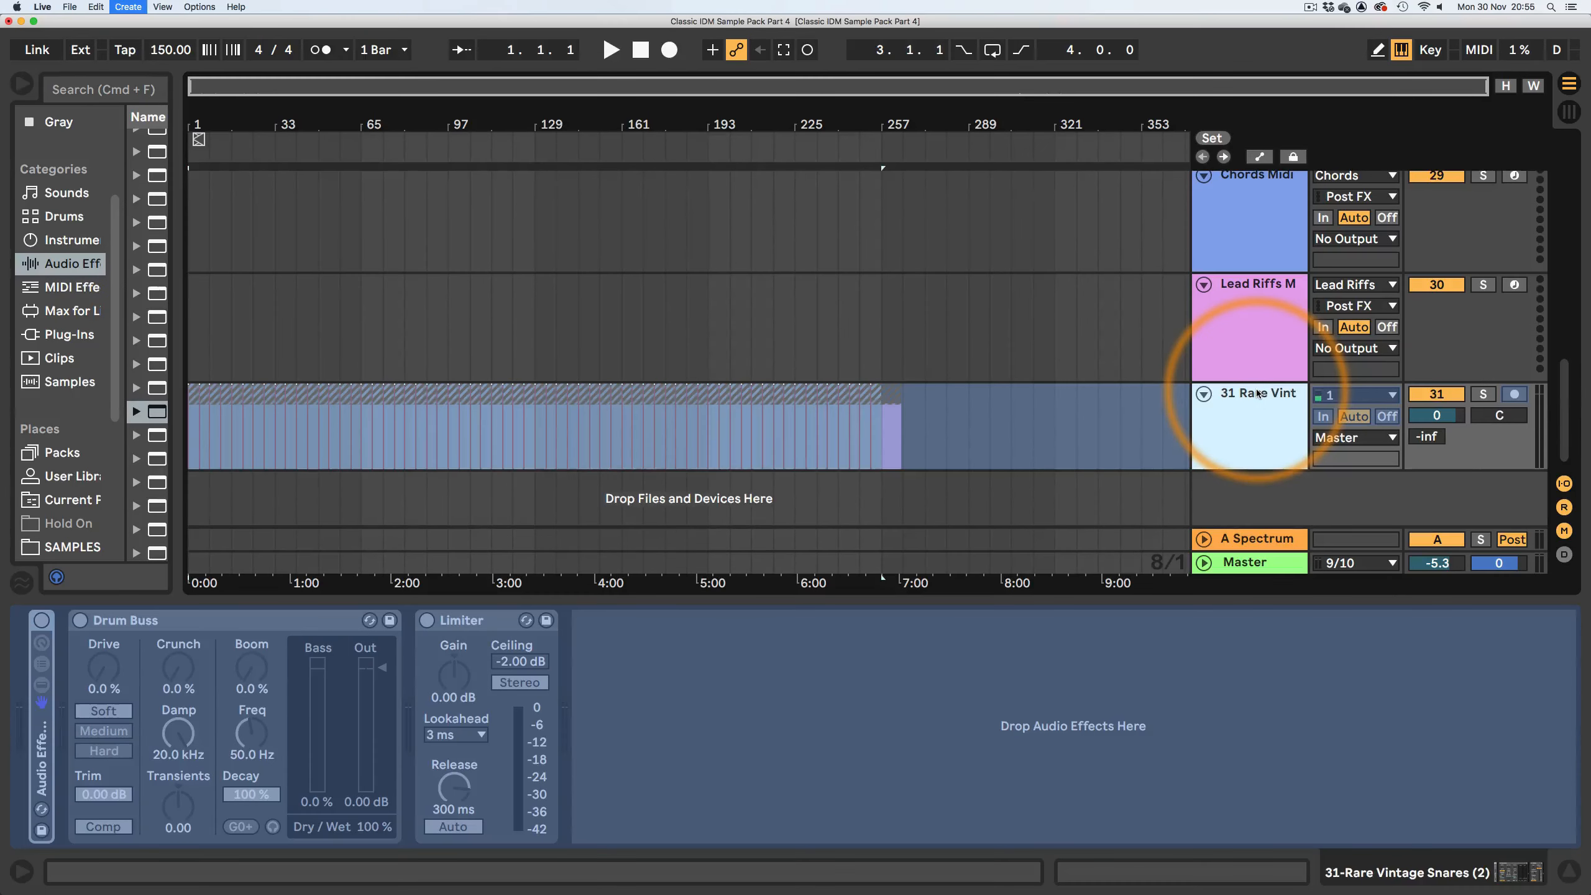
- Insert an audio track below track 31 and copy all the frozen snare clips from bars 1 to 257 onto it
key("super+t")
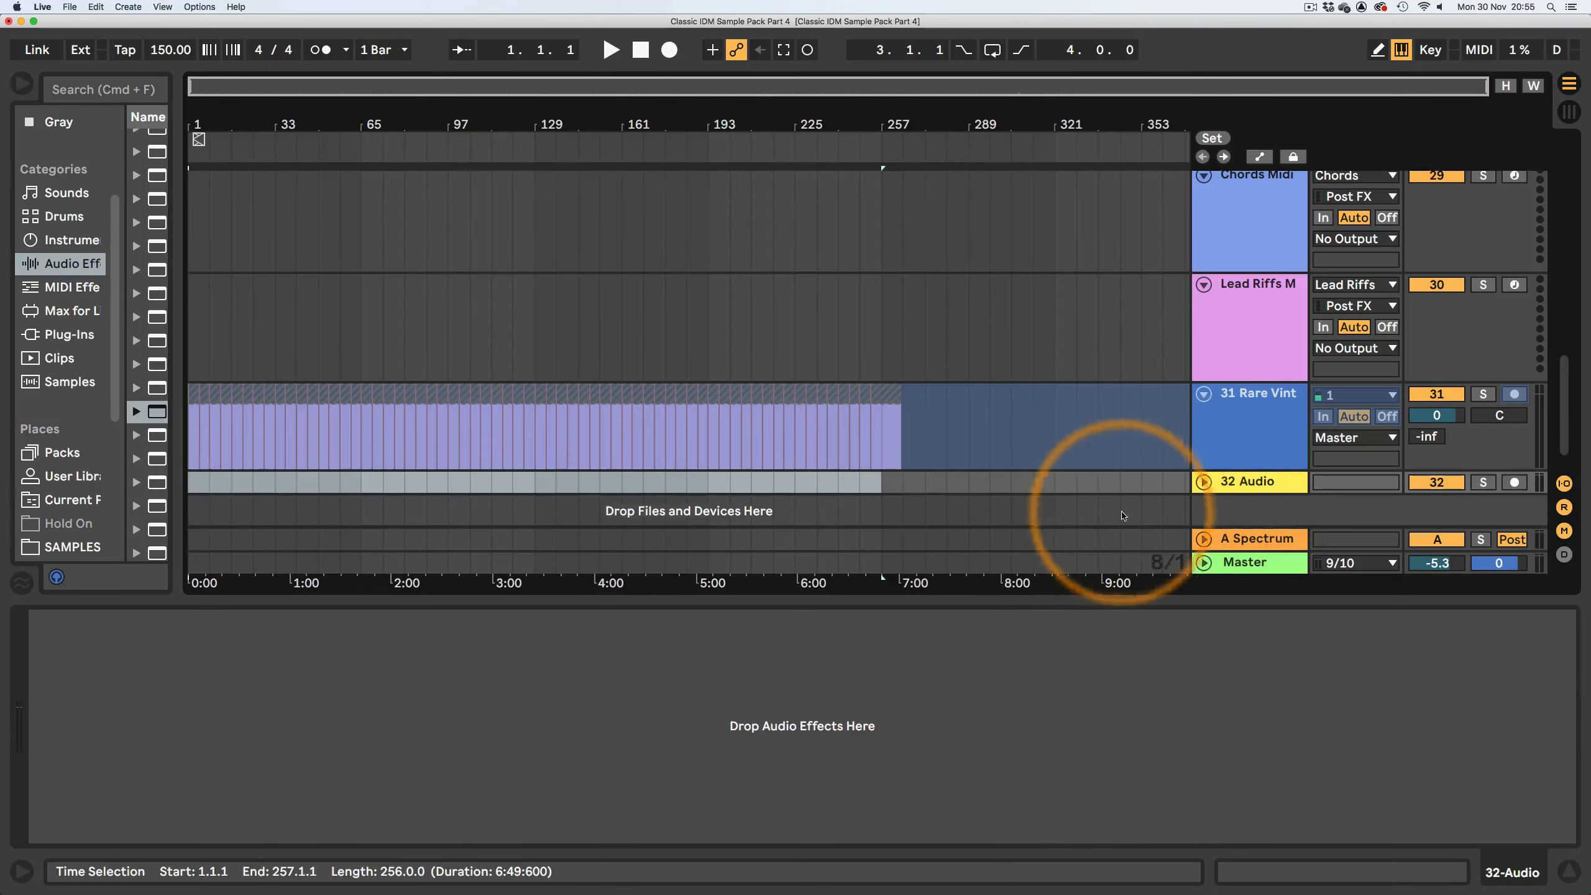
left_click(1203, 481)
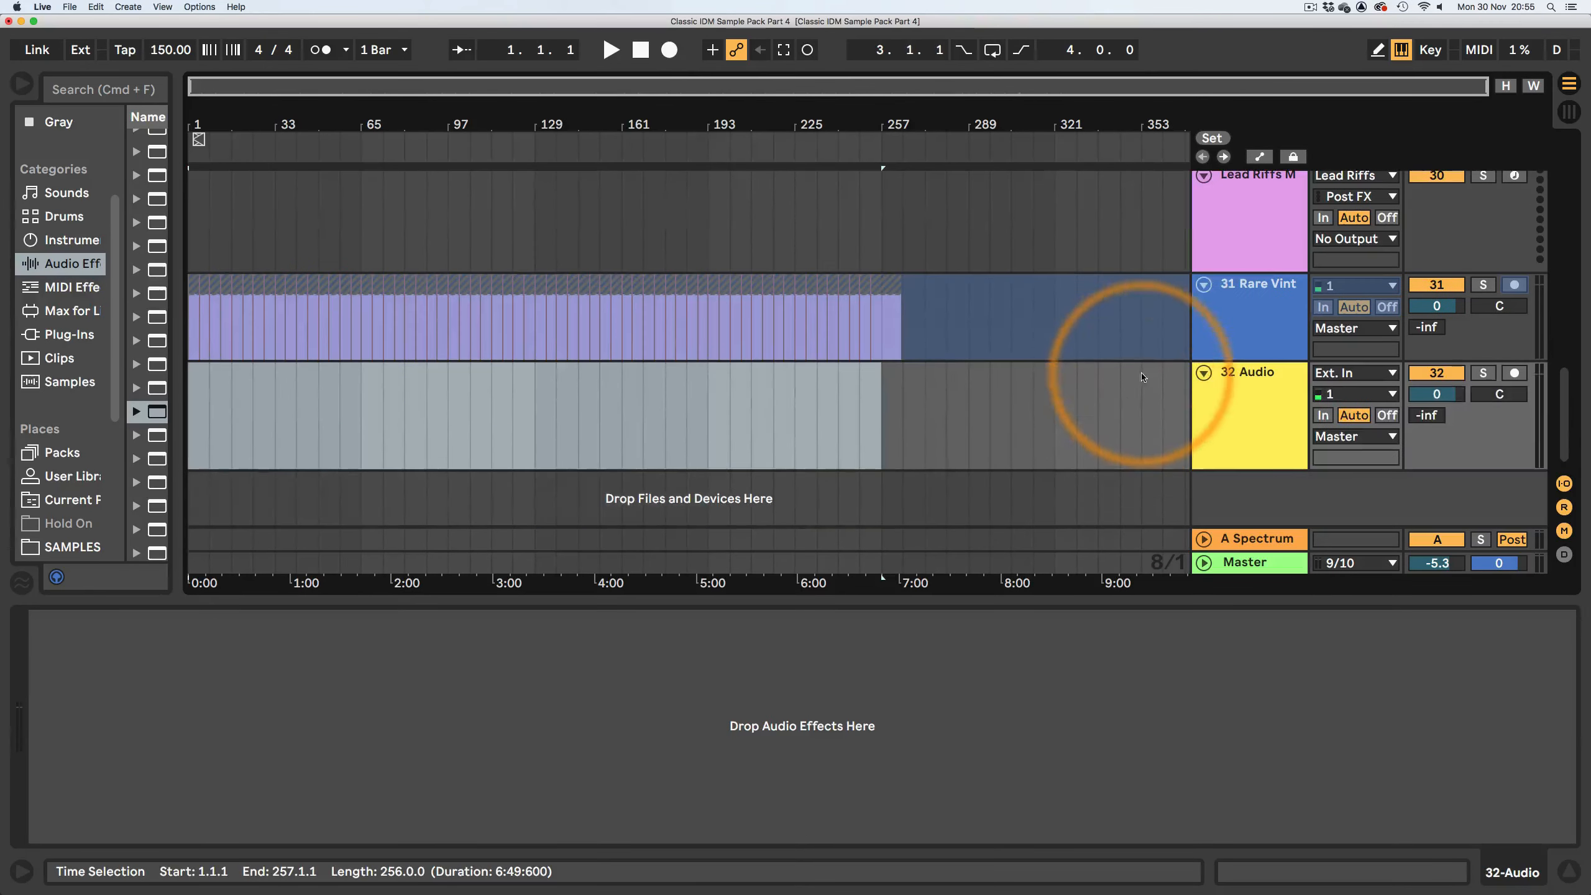
left_click_drag(480, 282, 476, 381)
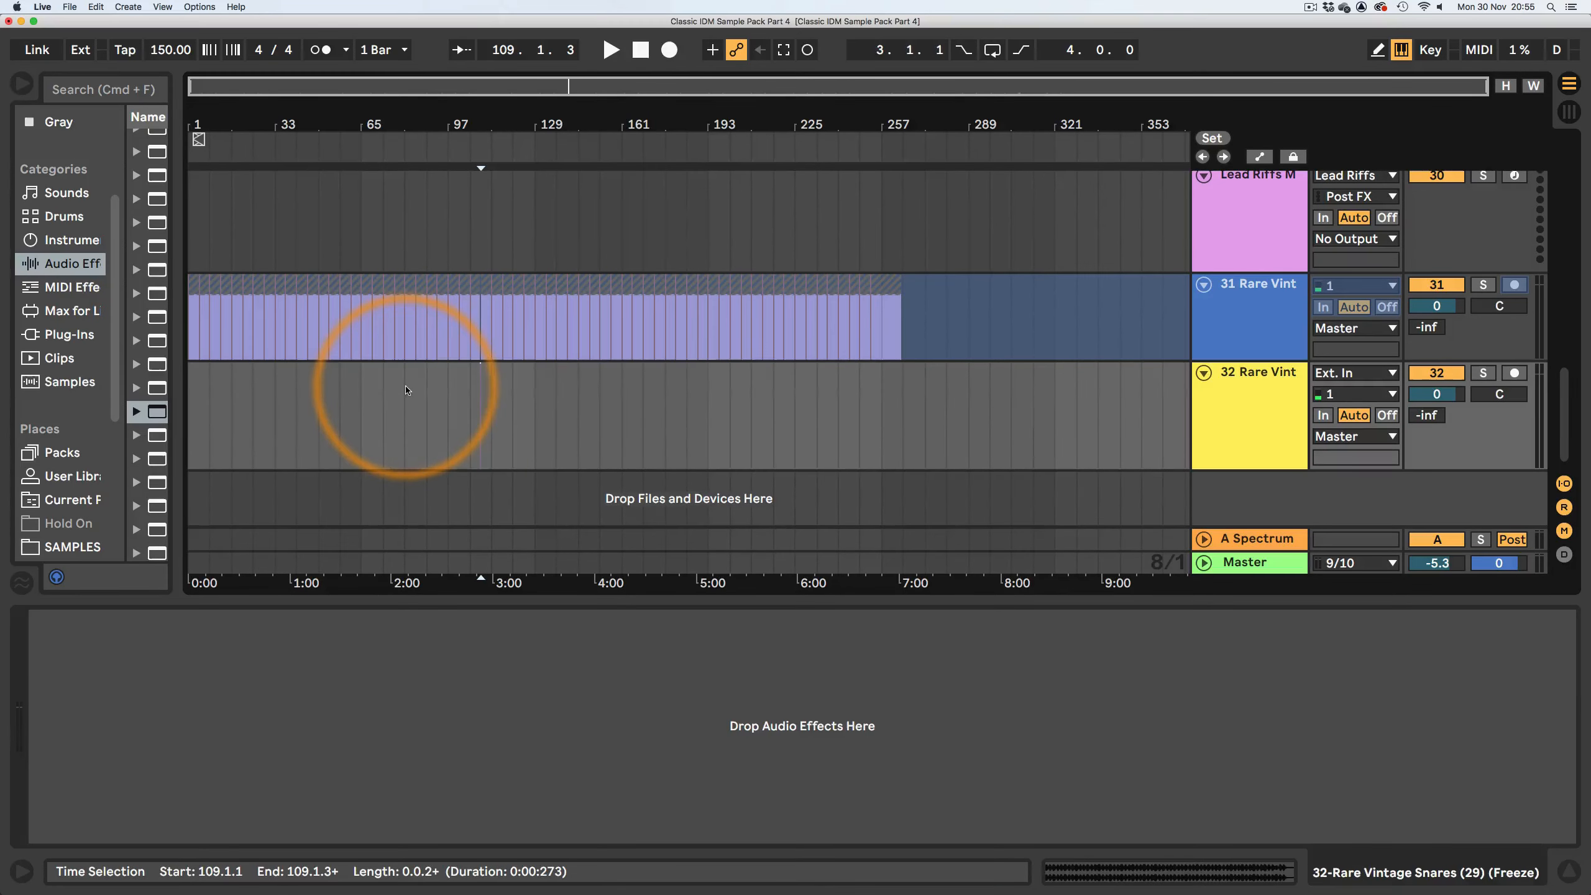
key("super+z")
left_click_drag(883, 341, 3, 335)
left_click_drag(262, 285, 279, 407)
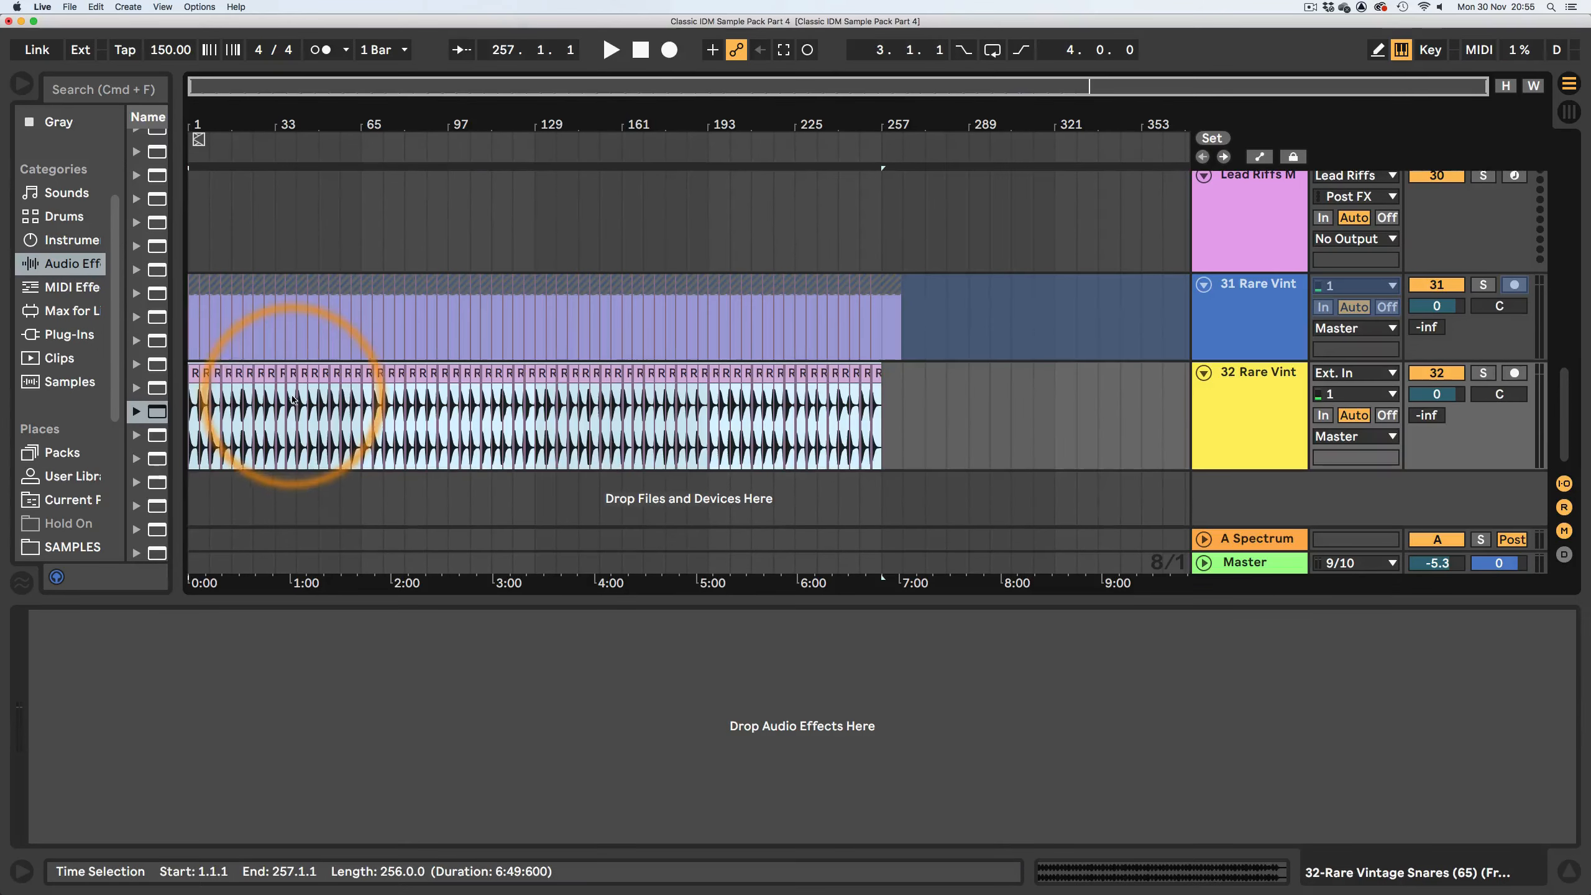
- Play the copied snare clips on track 32 from bar 2.3.1 and deactivate track 31
scroll(193, 117, "up", 10)
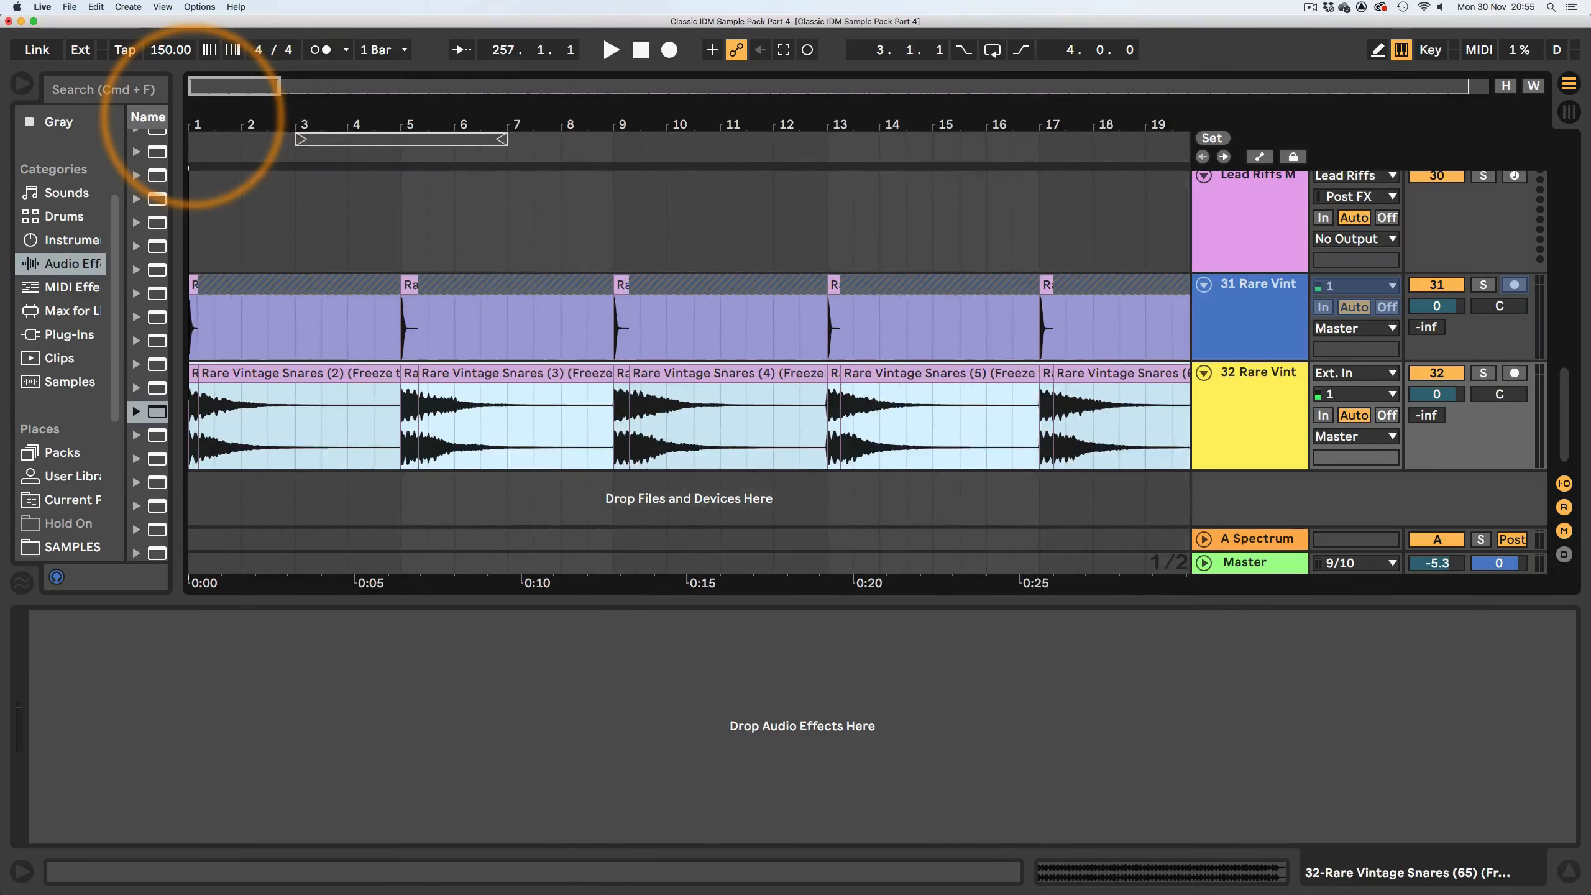
scroll(194, 117, "down", 5)
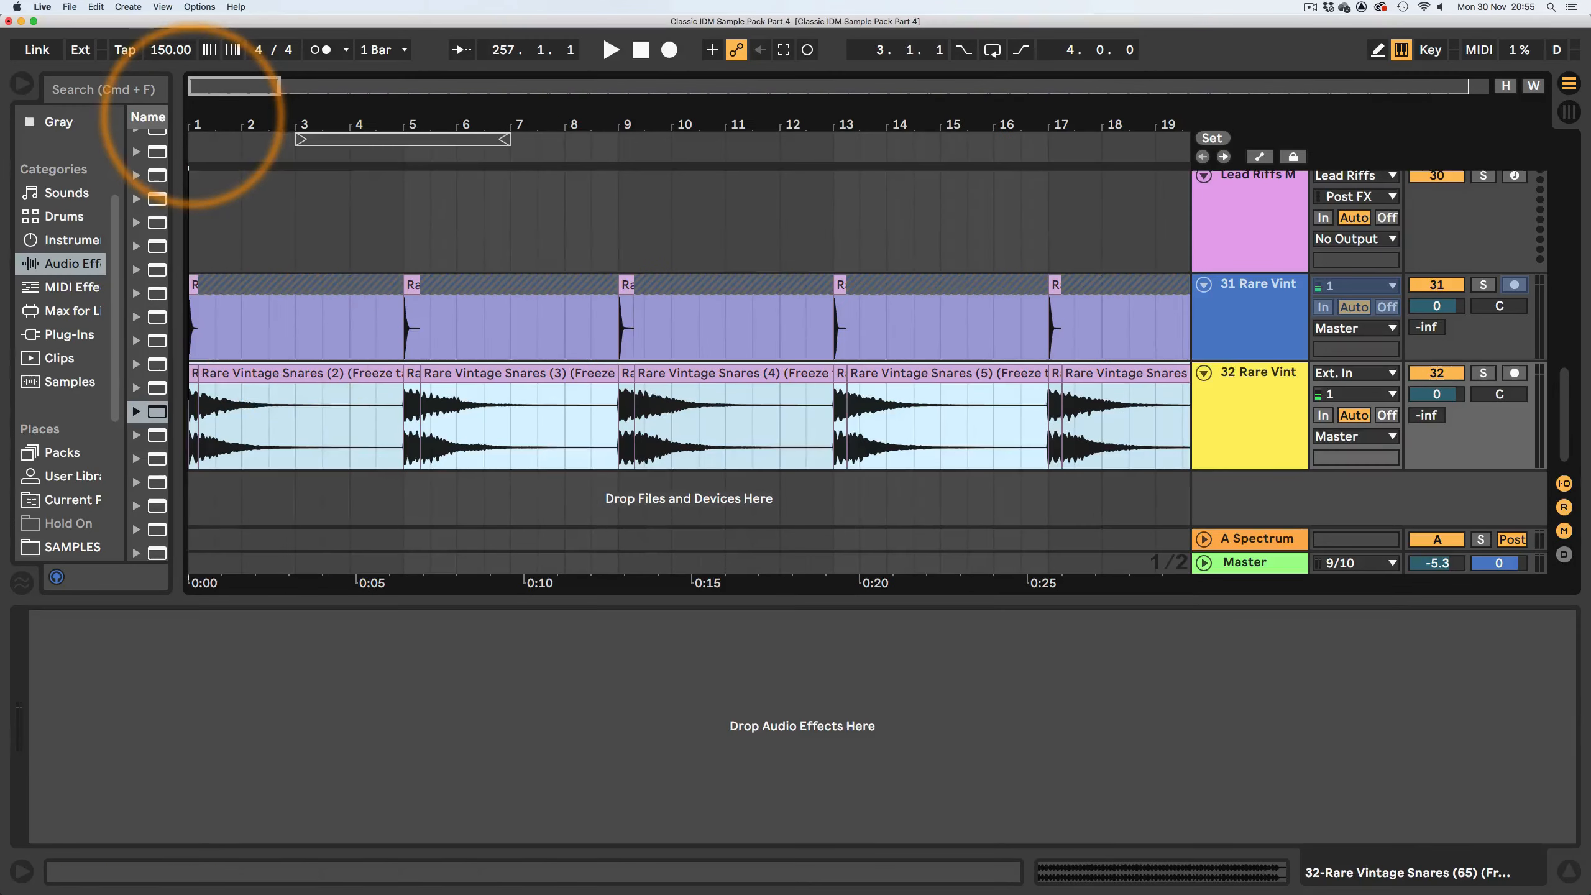
left_click(274, 418)
key("space")
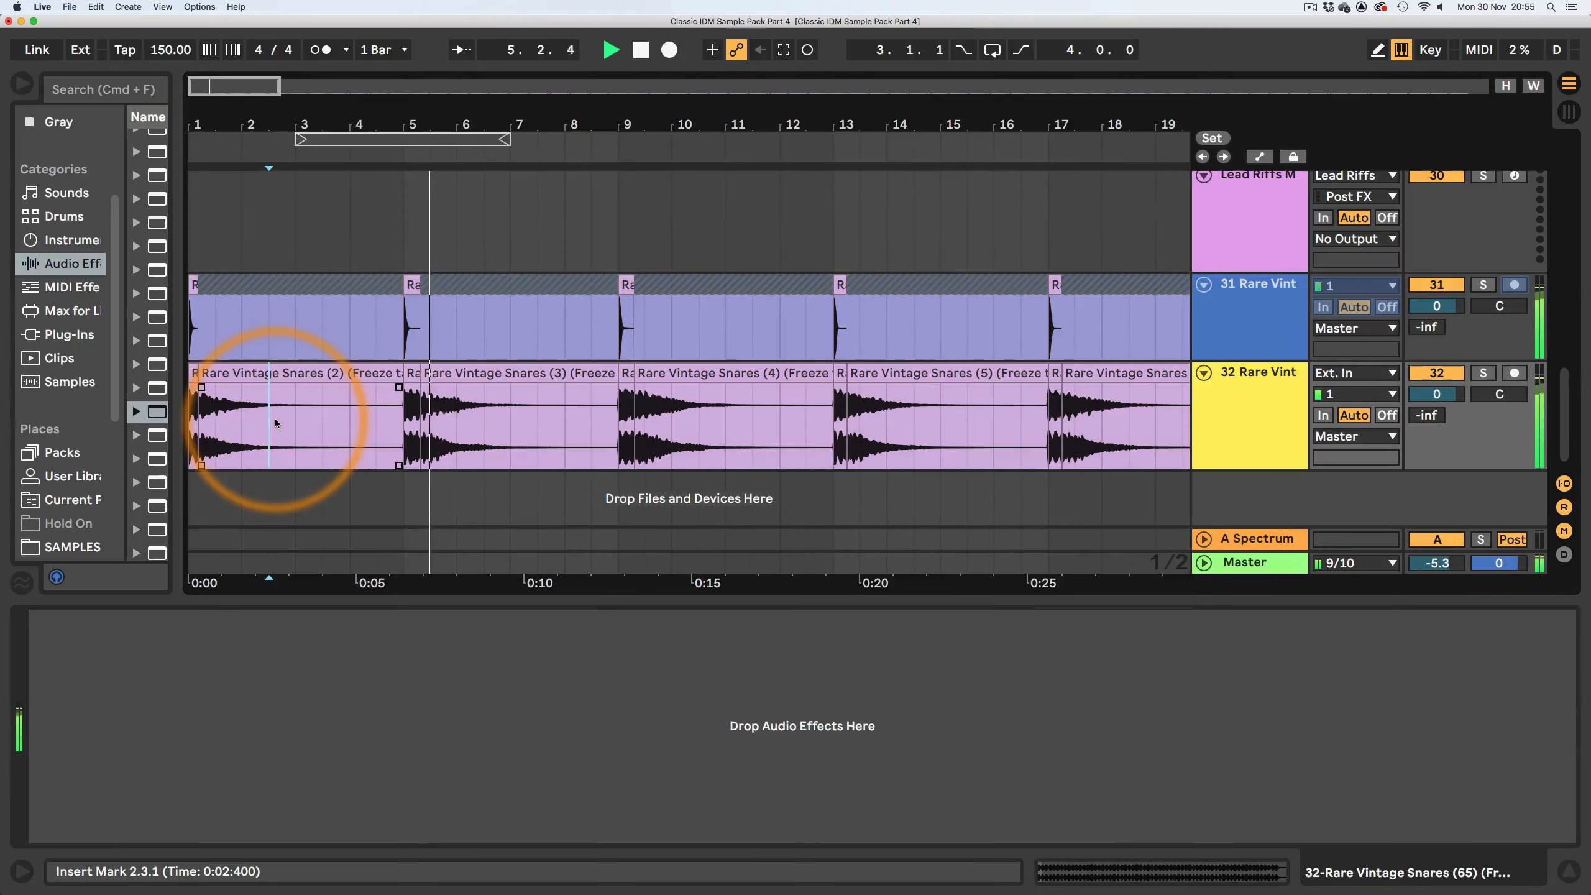
left_click(1437, 285)
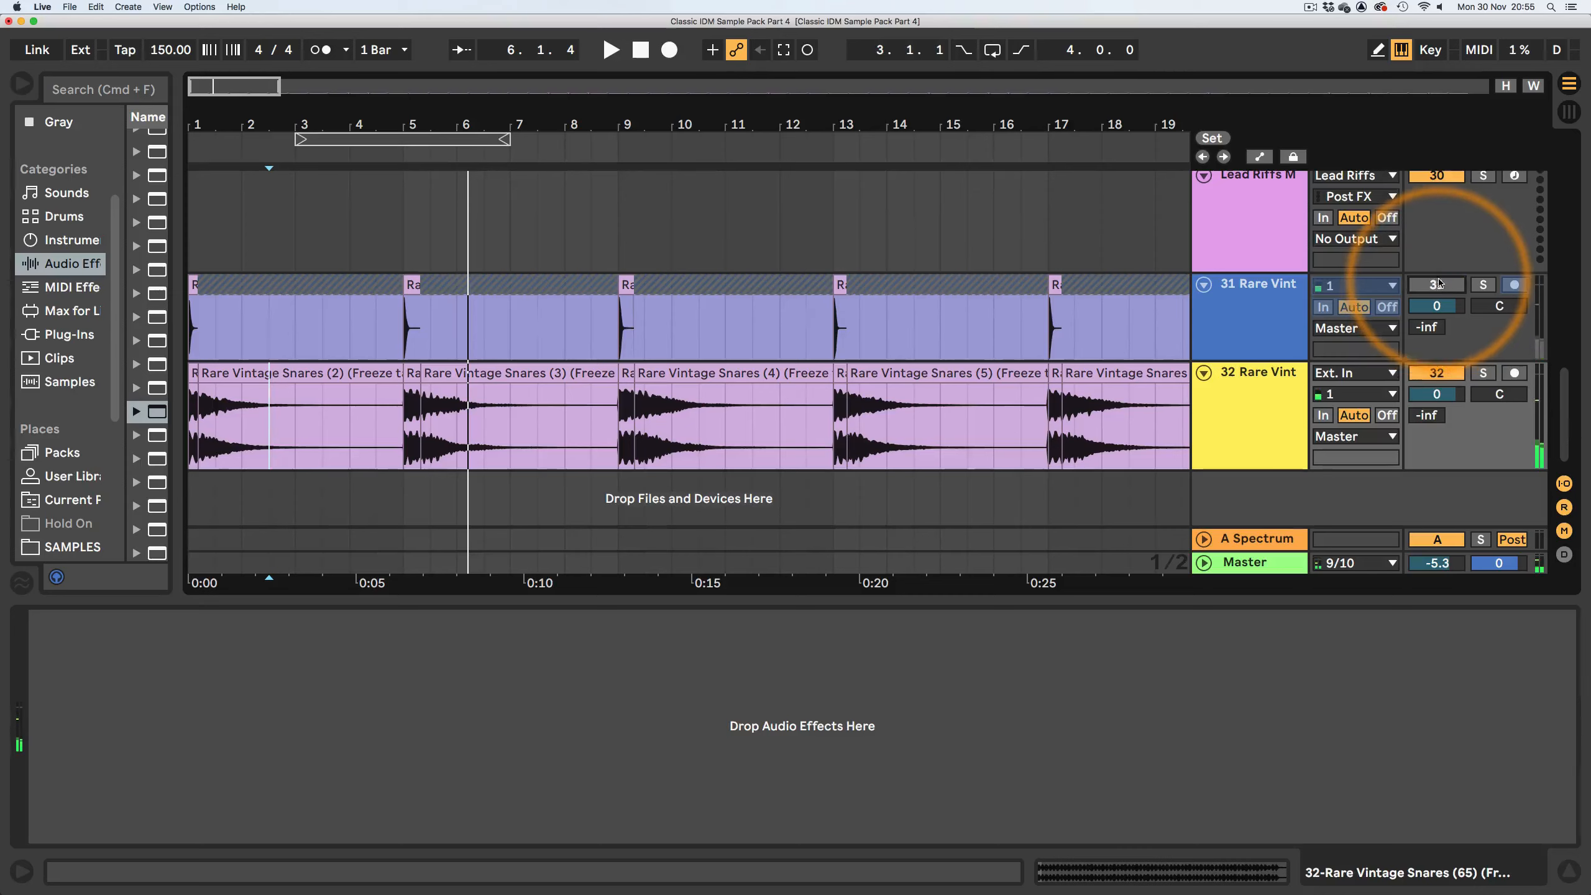
- Replay the snare clips on track 32 and inspect where the third snare meets its freeze tail near 5.2.2
key("space")
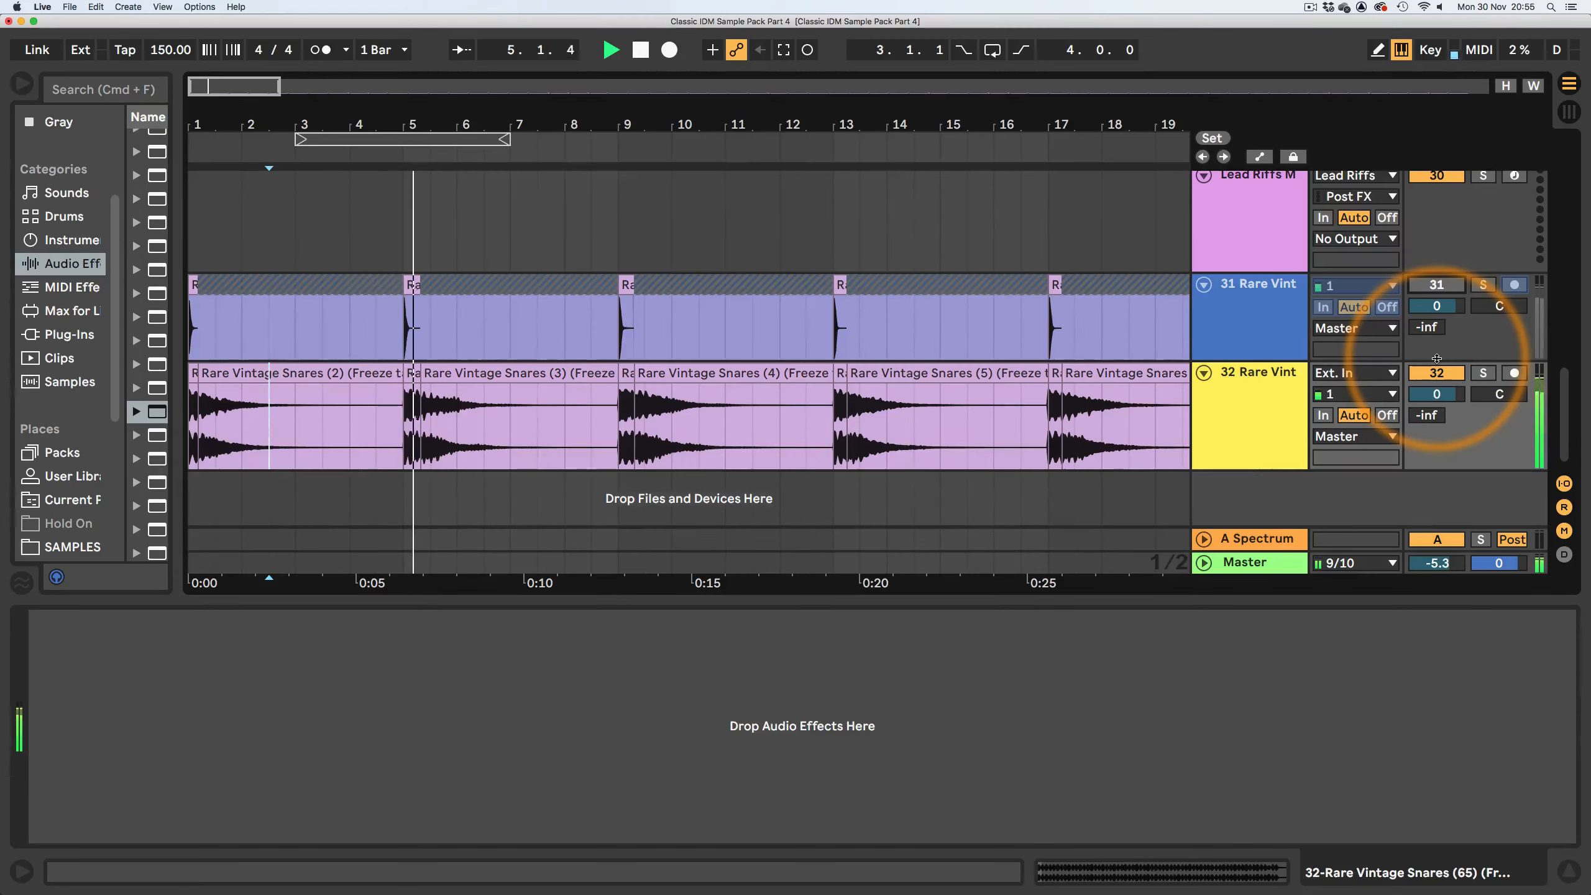
key("space")
left_click_drag(419, 117, 419, 123)
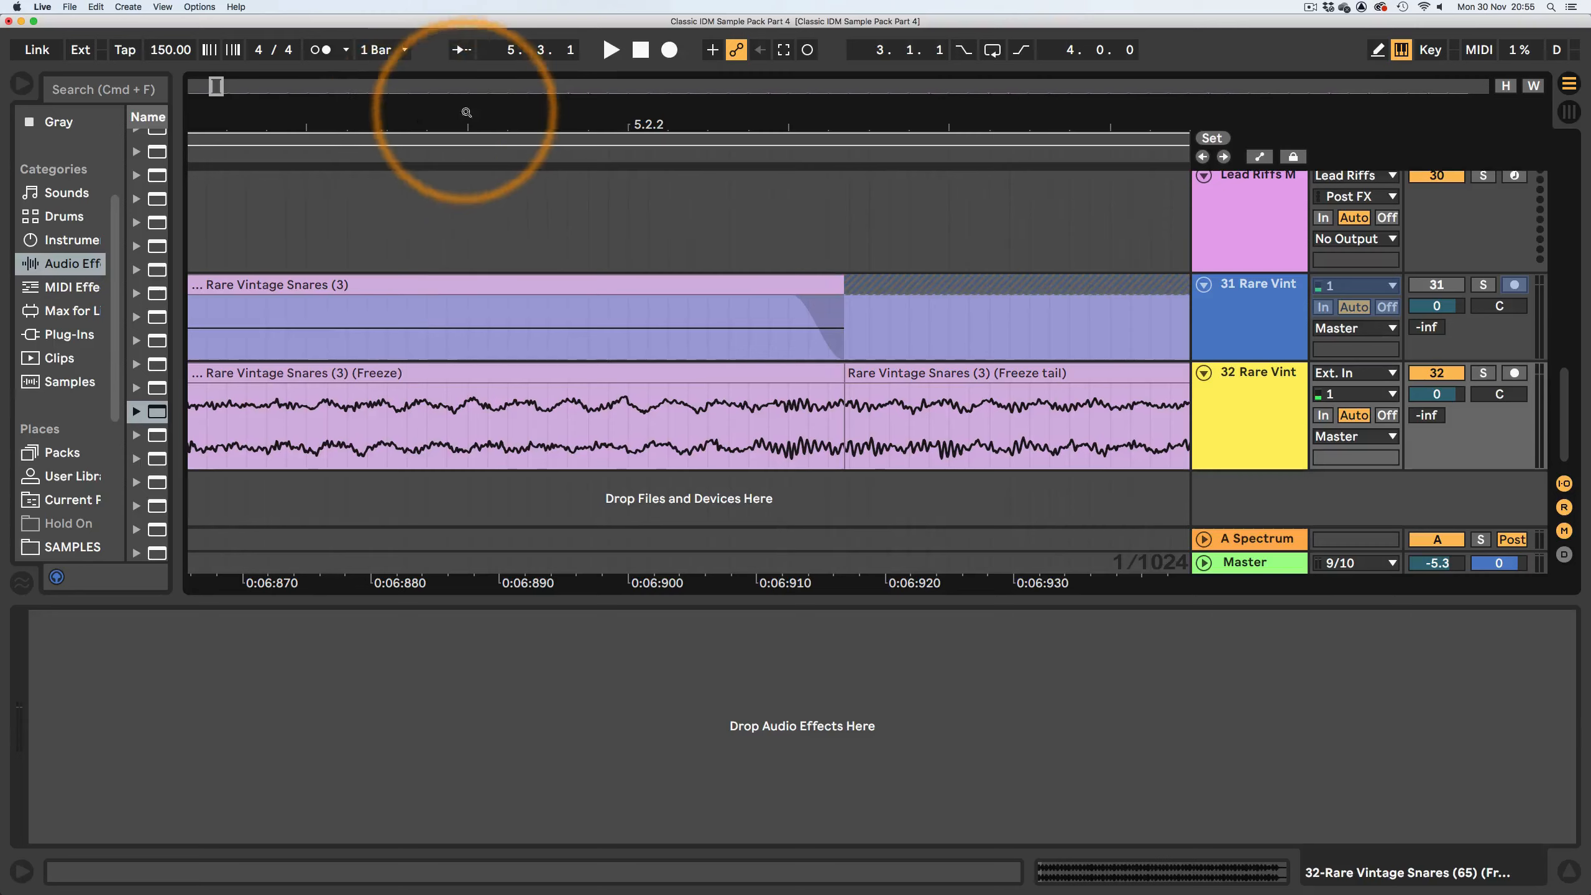
- Consolidate all the snare clips on track 32 from bar 1 to bar 257 into a single clip
mouse_move(870, 117)
left_mouse_down()
mouse_move(847, 119)
mouse_move(848, 102)
mouse_move(849, 117)
left_mouse_up()
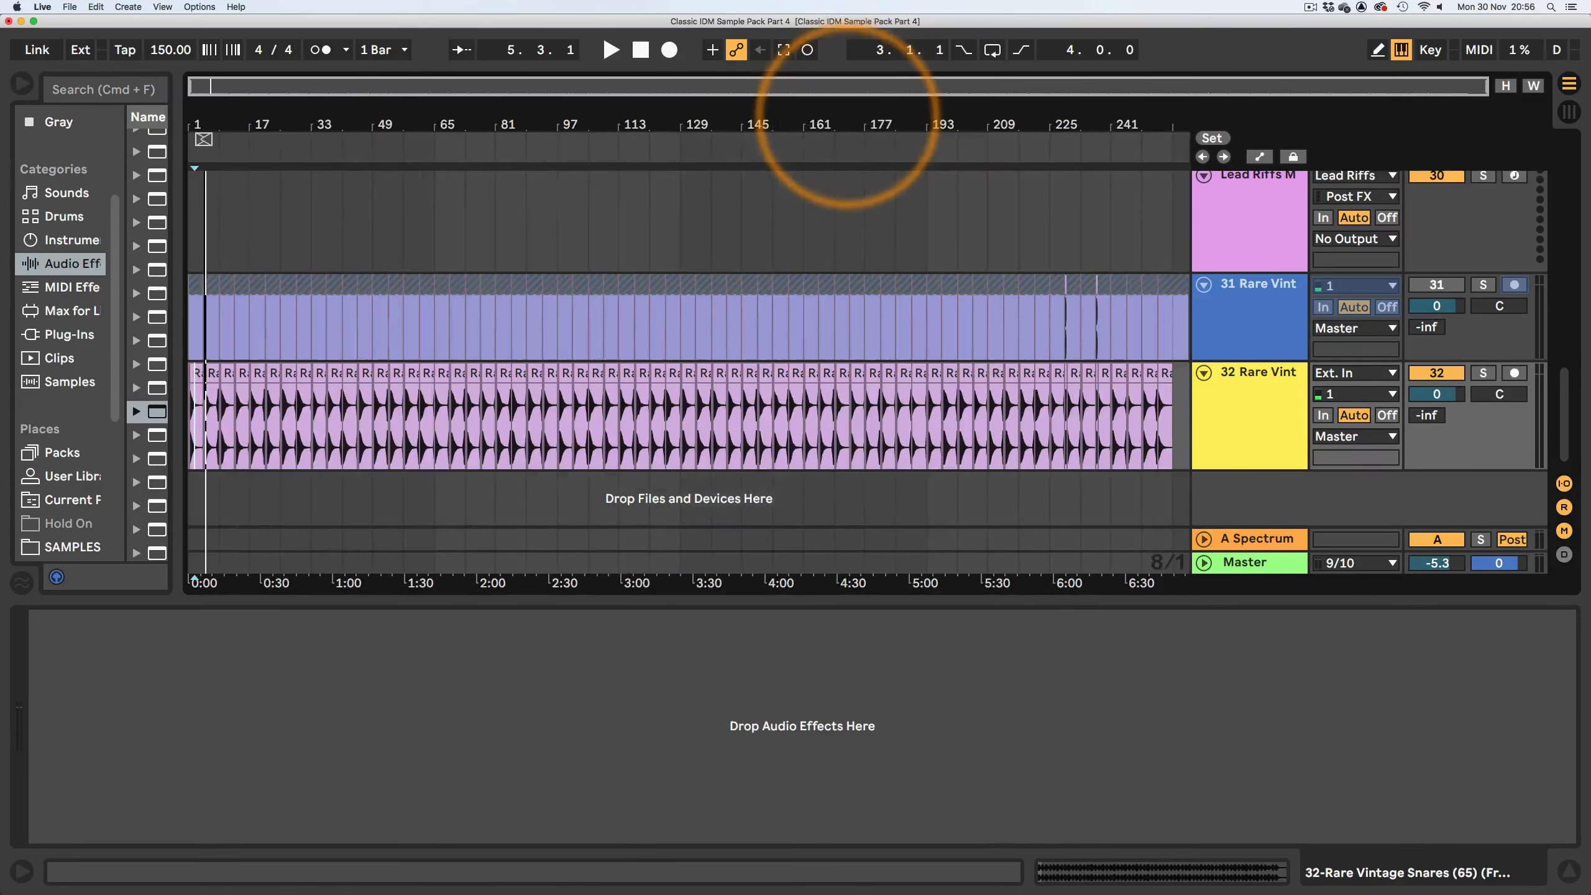
left_click_drag(1172, 407, 145, 407)
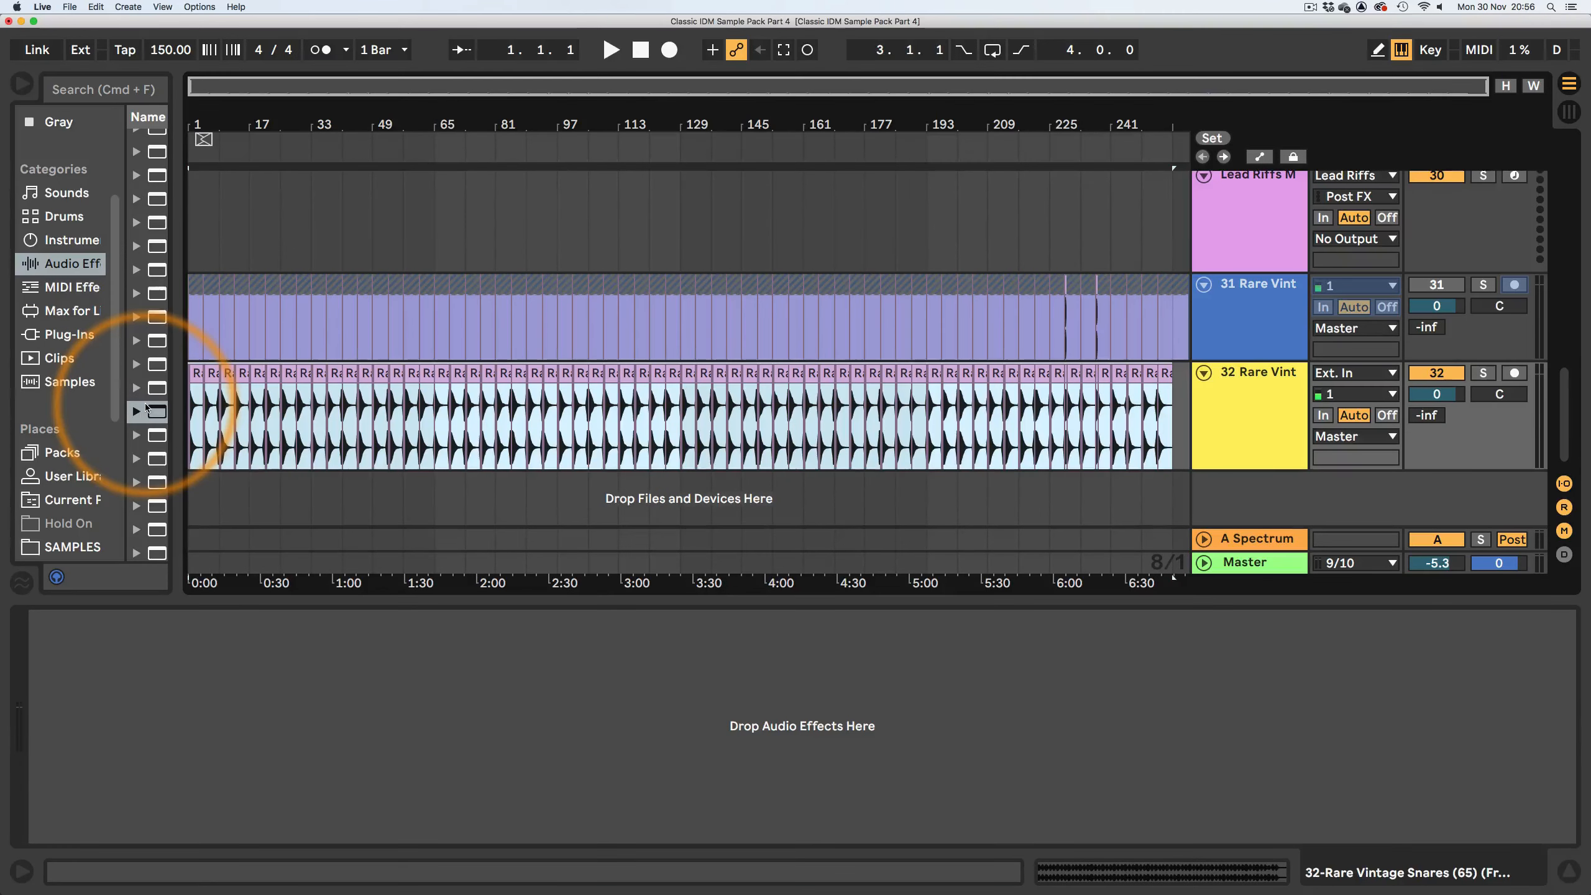
key("super+j")
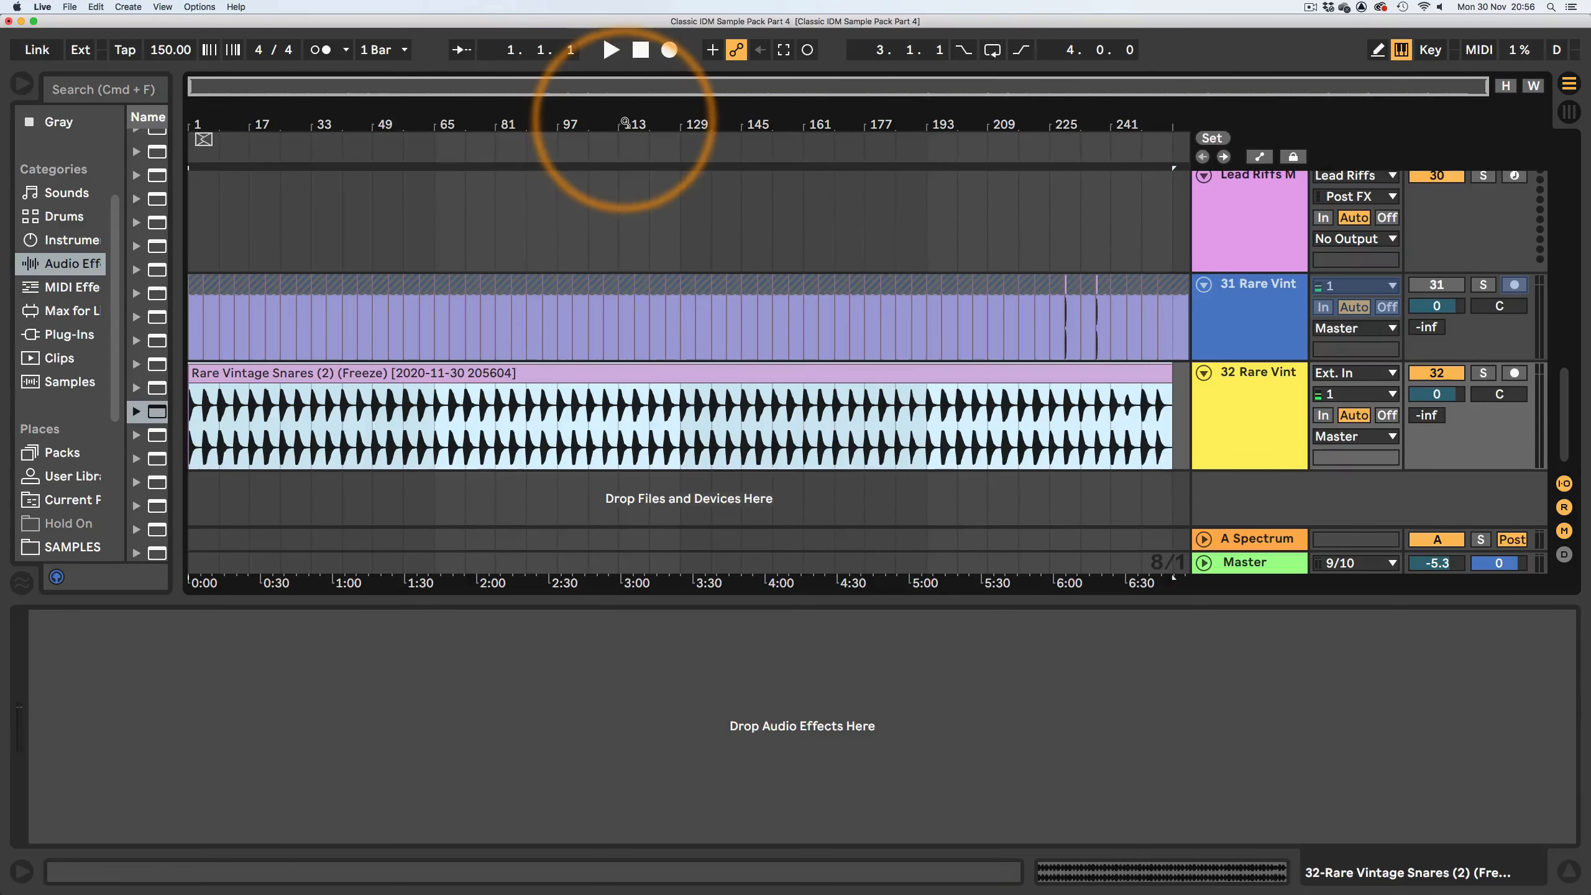
- Try to slice the consolidated snare clip to a new MIDI track with one slice per bar and the Sampler preset
right_click(527, 376)
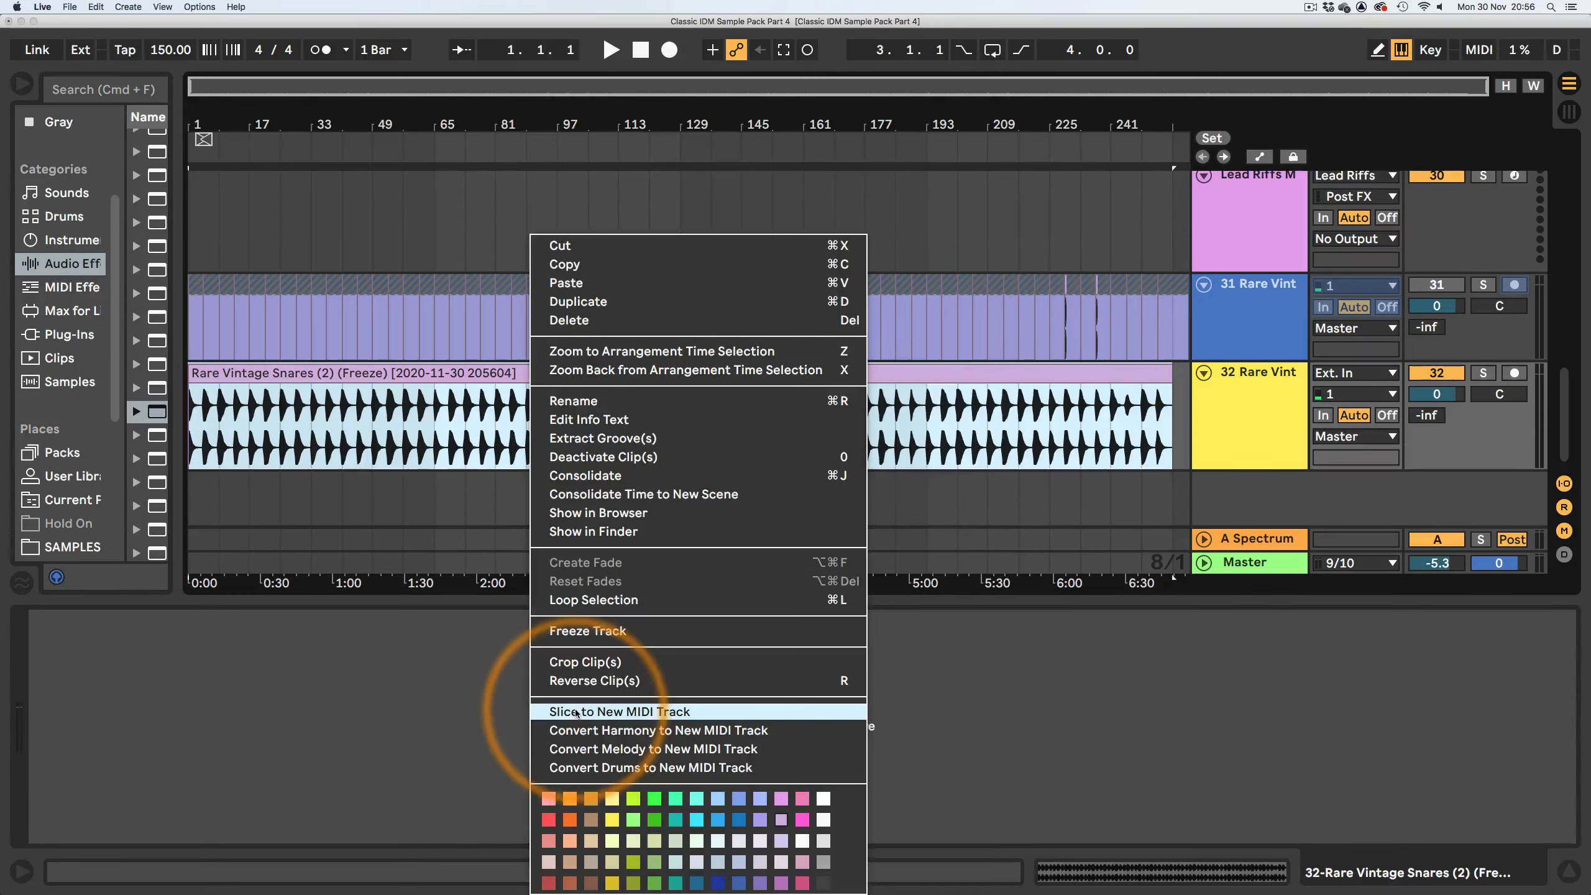
left_click(551, 712)
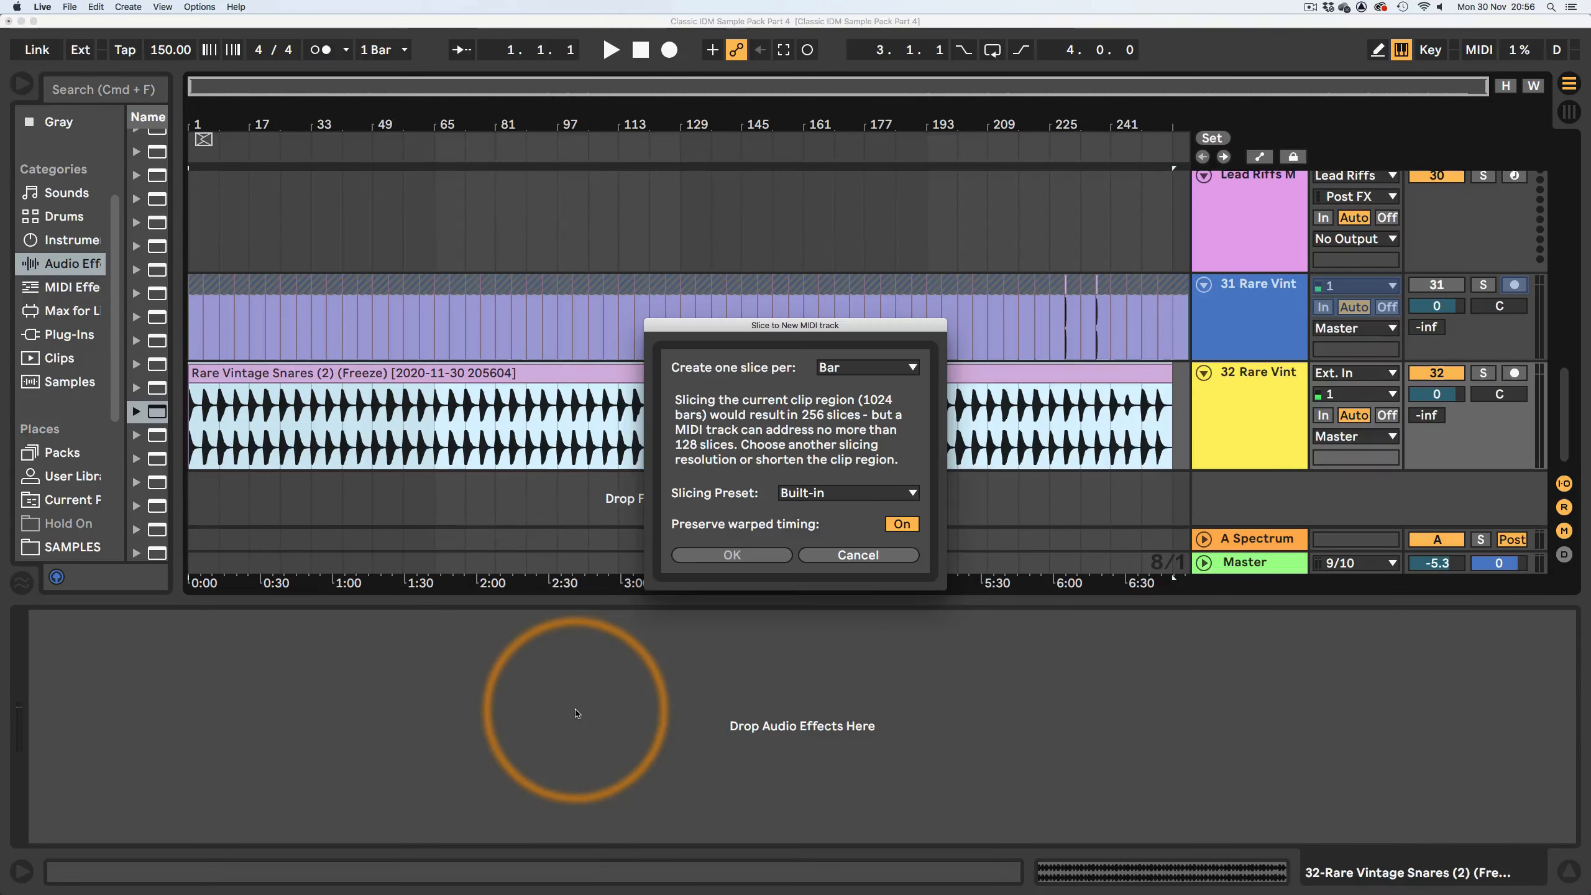
left_click(817, 495)
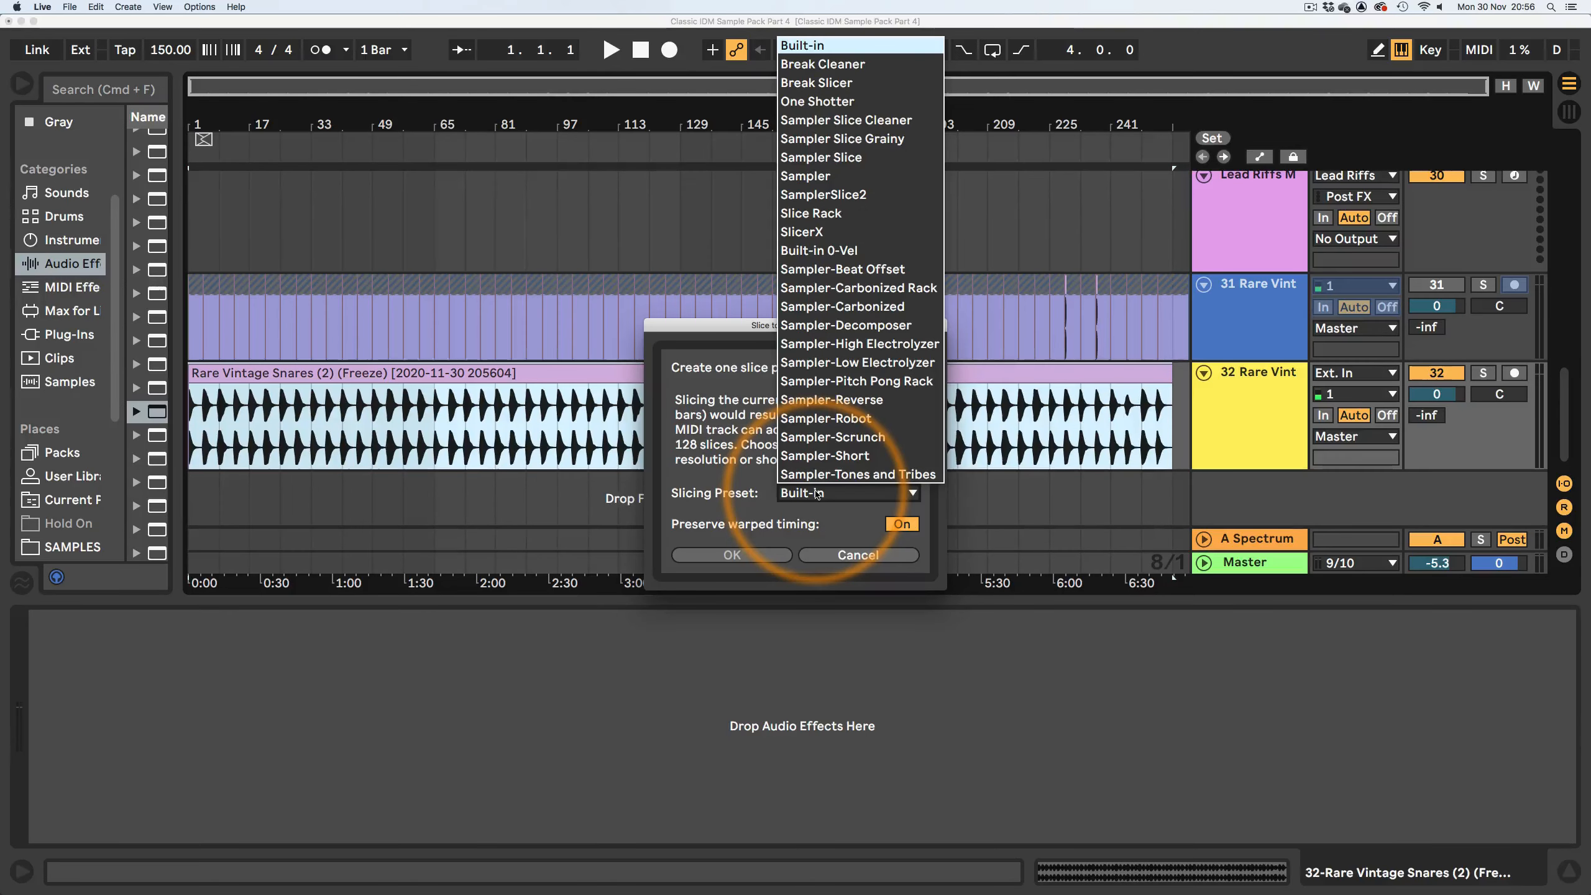
left_click(838, 178)
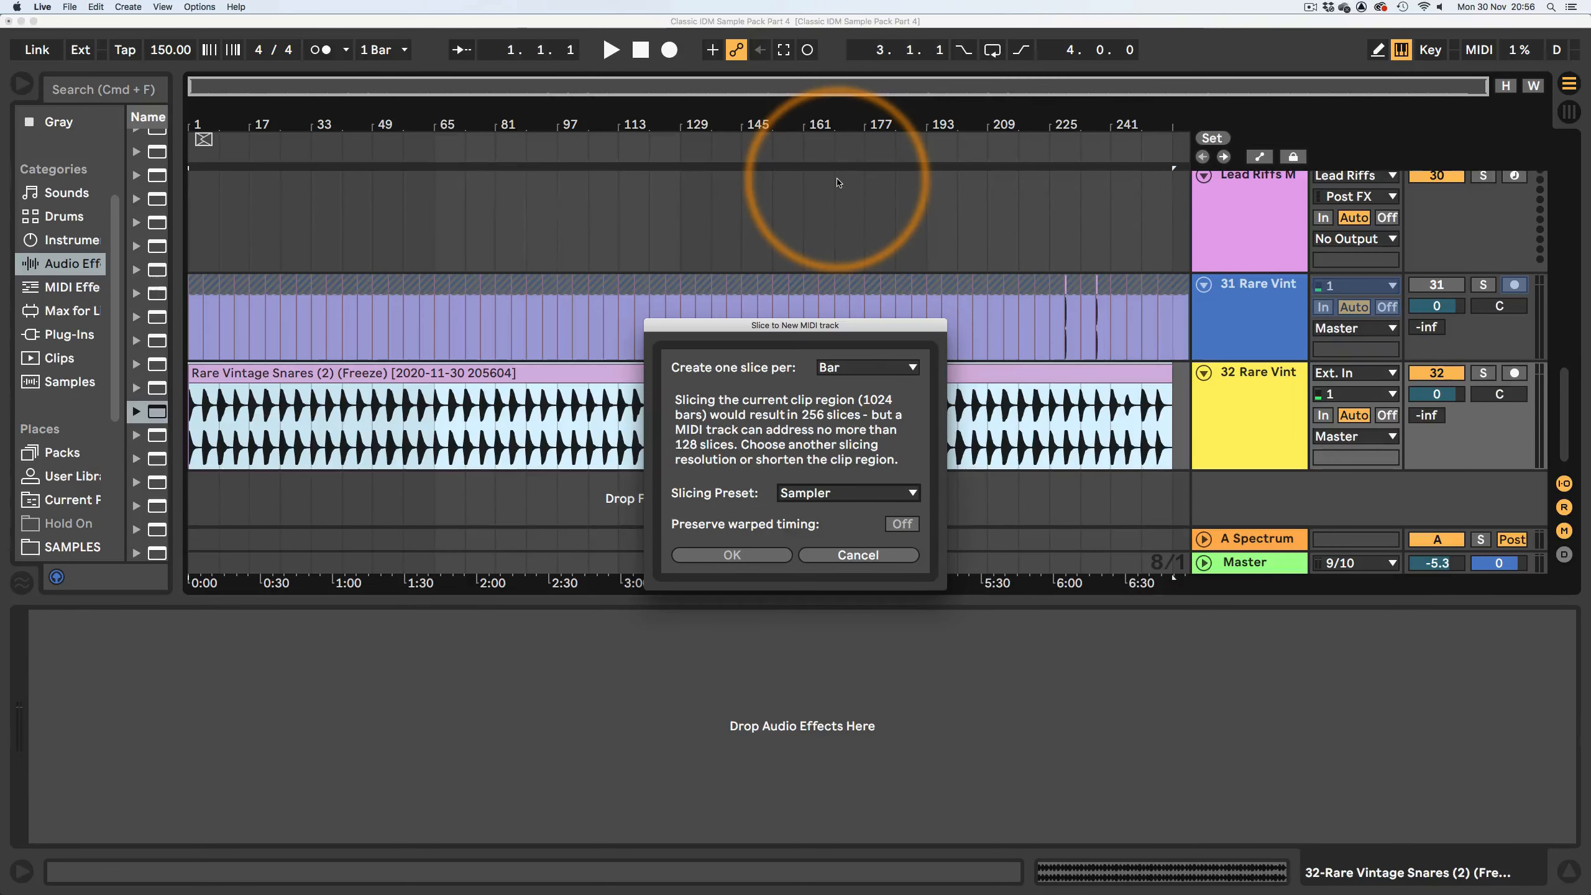
left_click(889, 367)
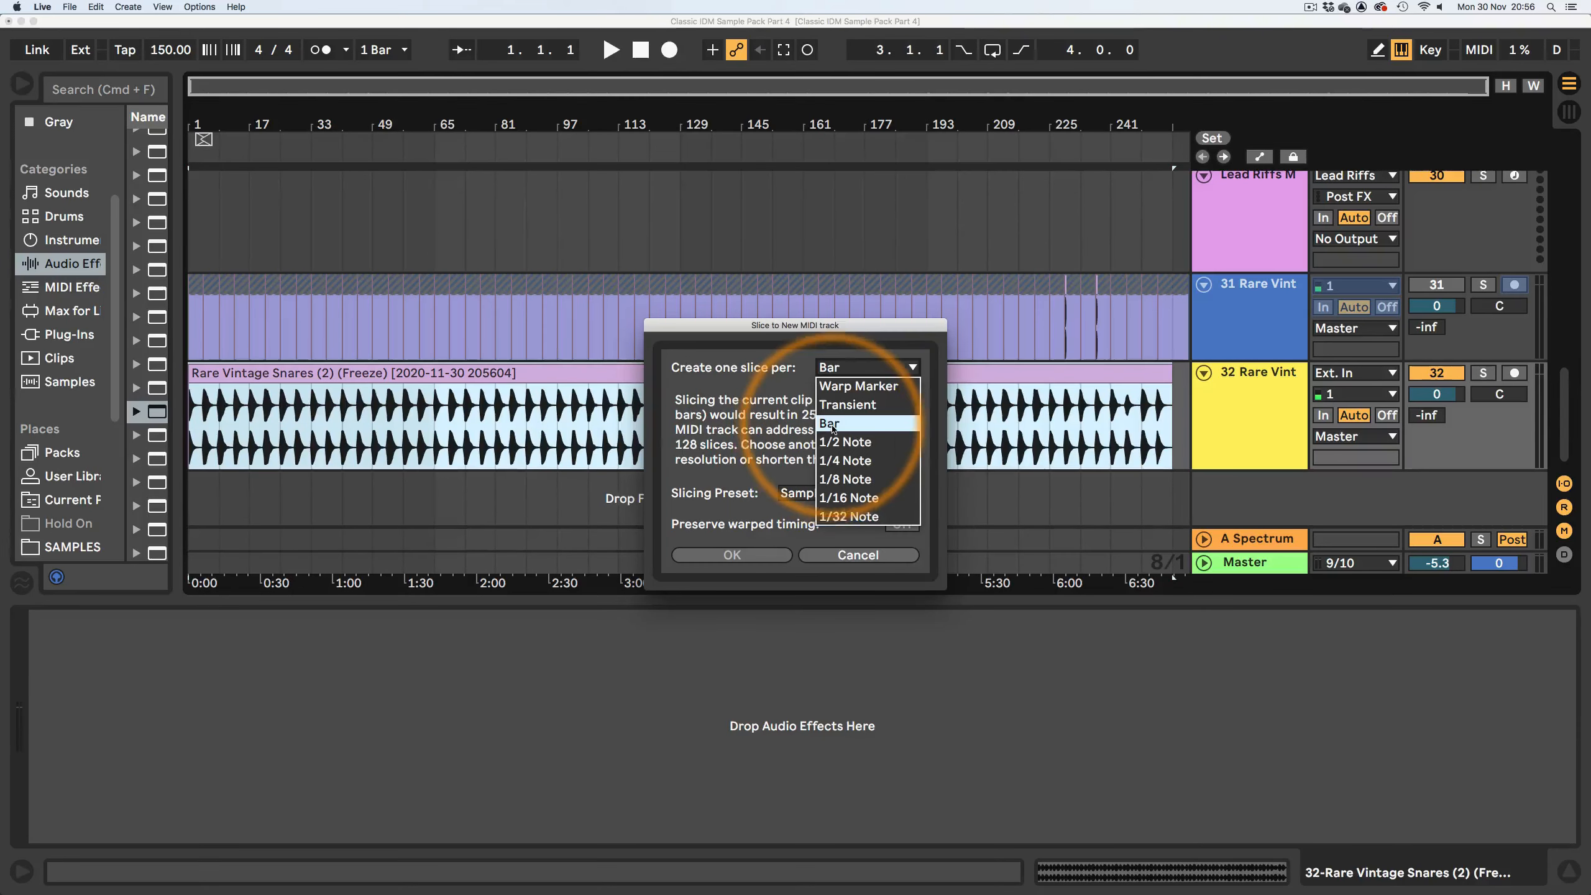
left_click(832, 424)
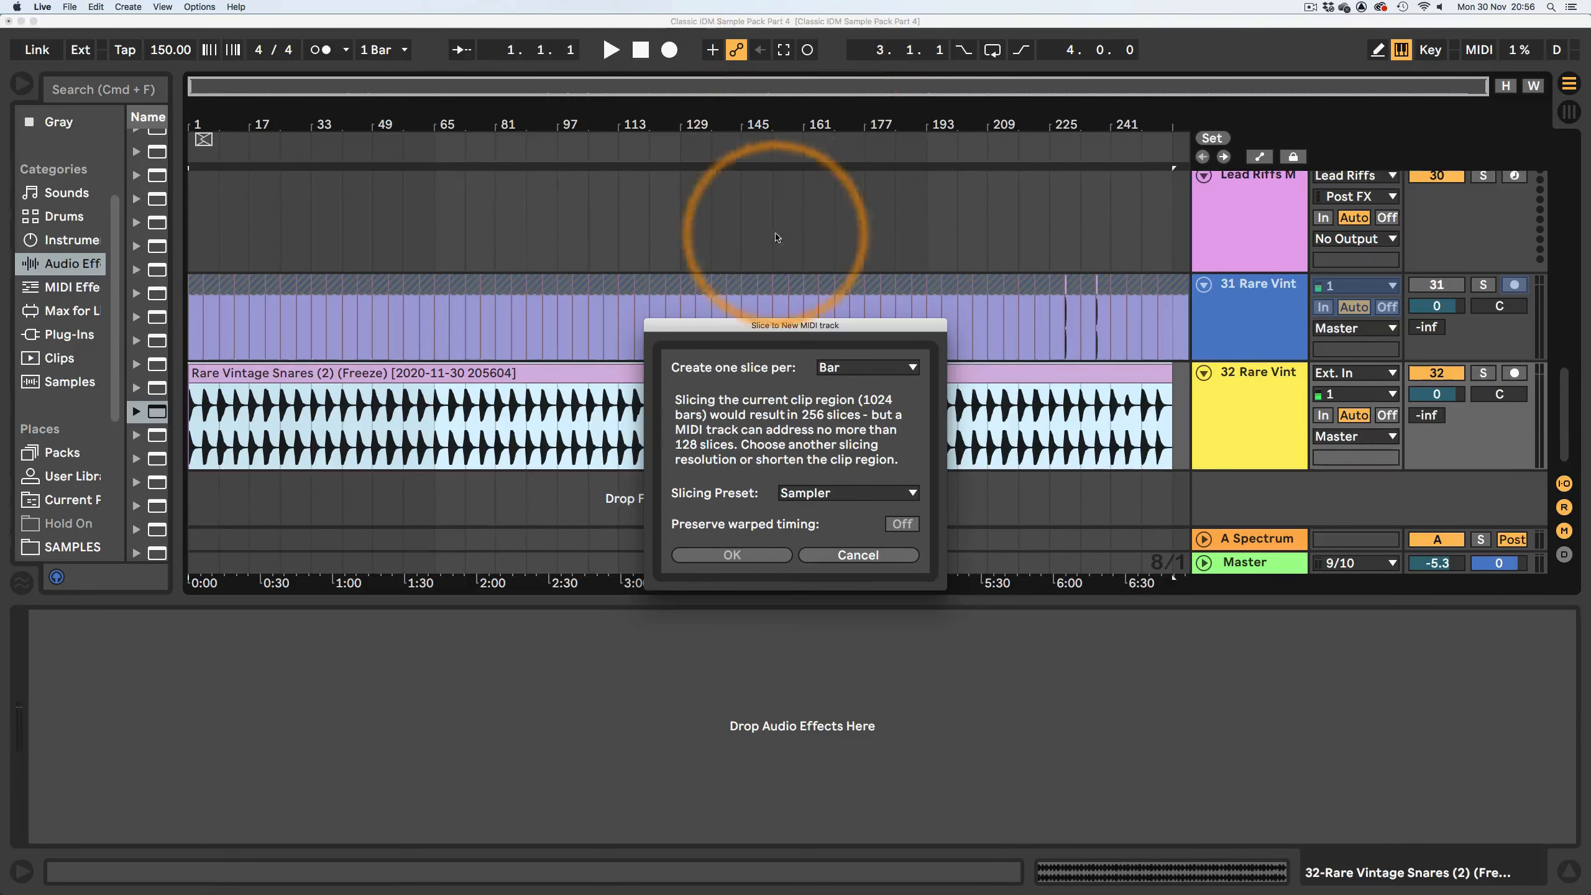
left_click(857, 554)
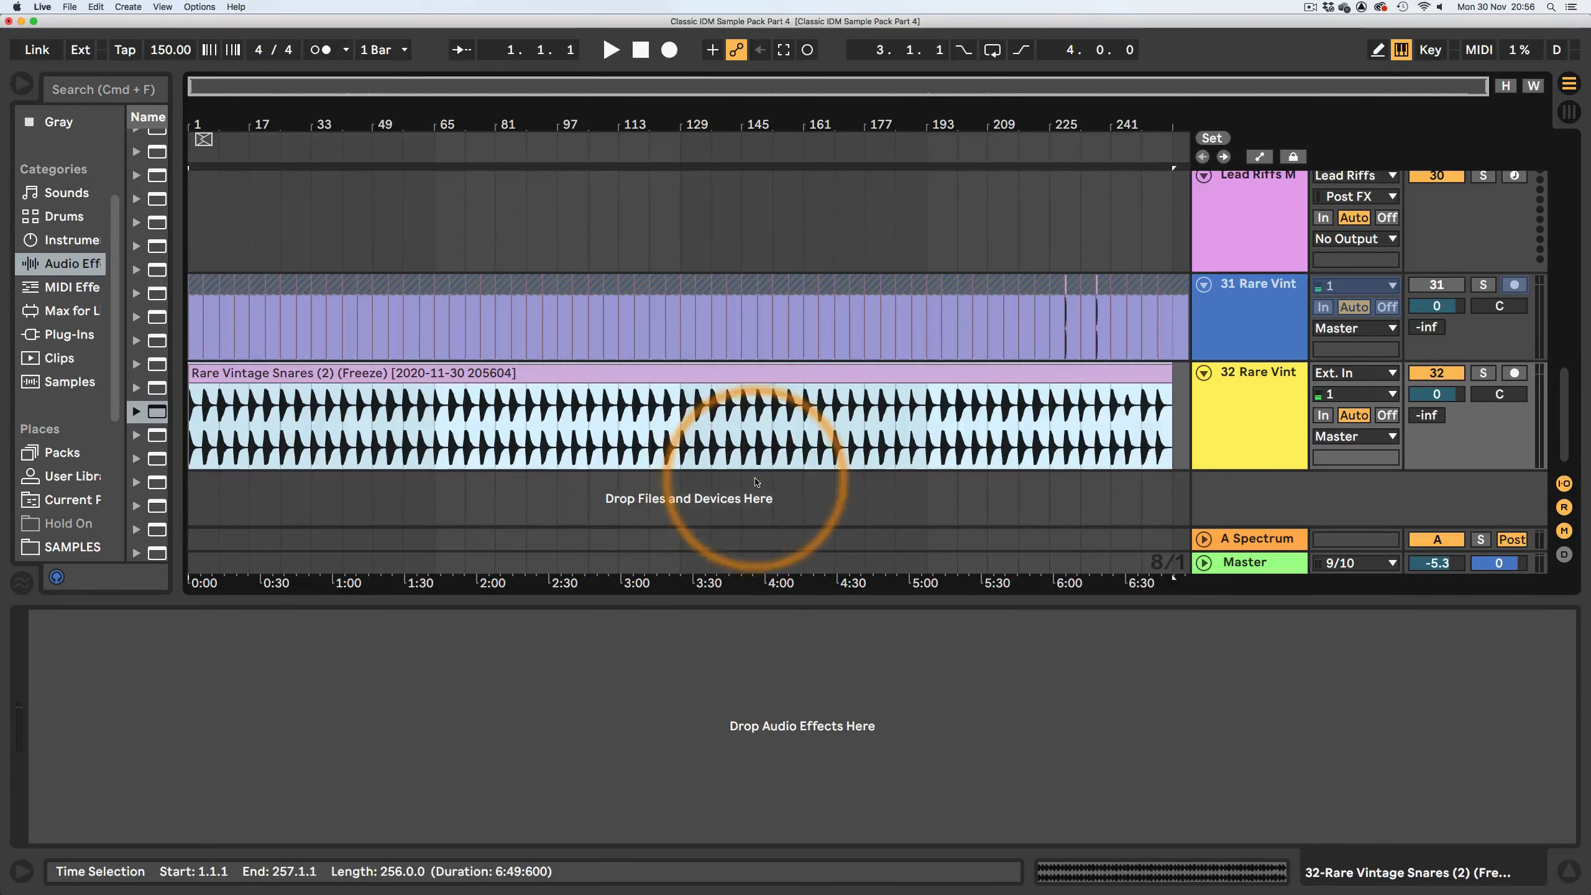
- Inspect the end of the consolidated snare clip on track 32 around bar 257
left_click(740, 457)
left_click_drag(1163, 89, 988, 121)
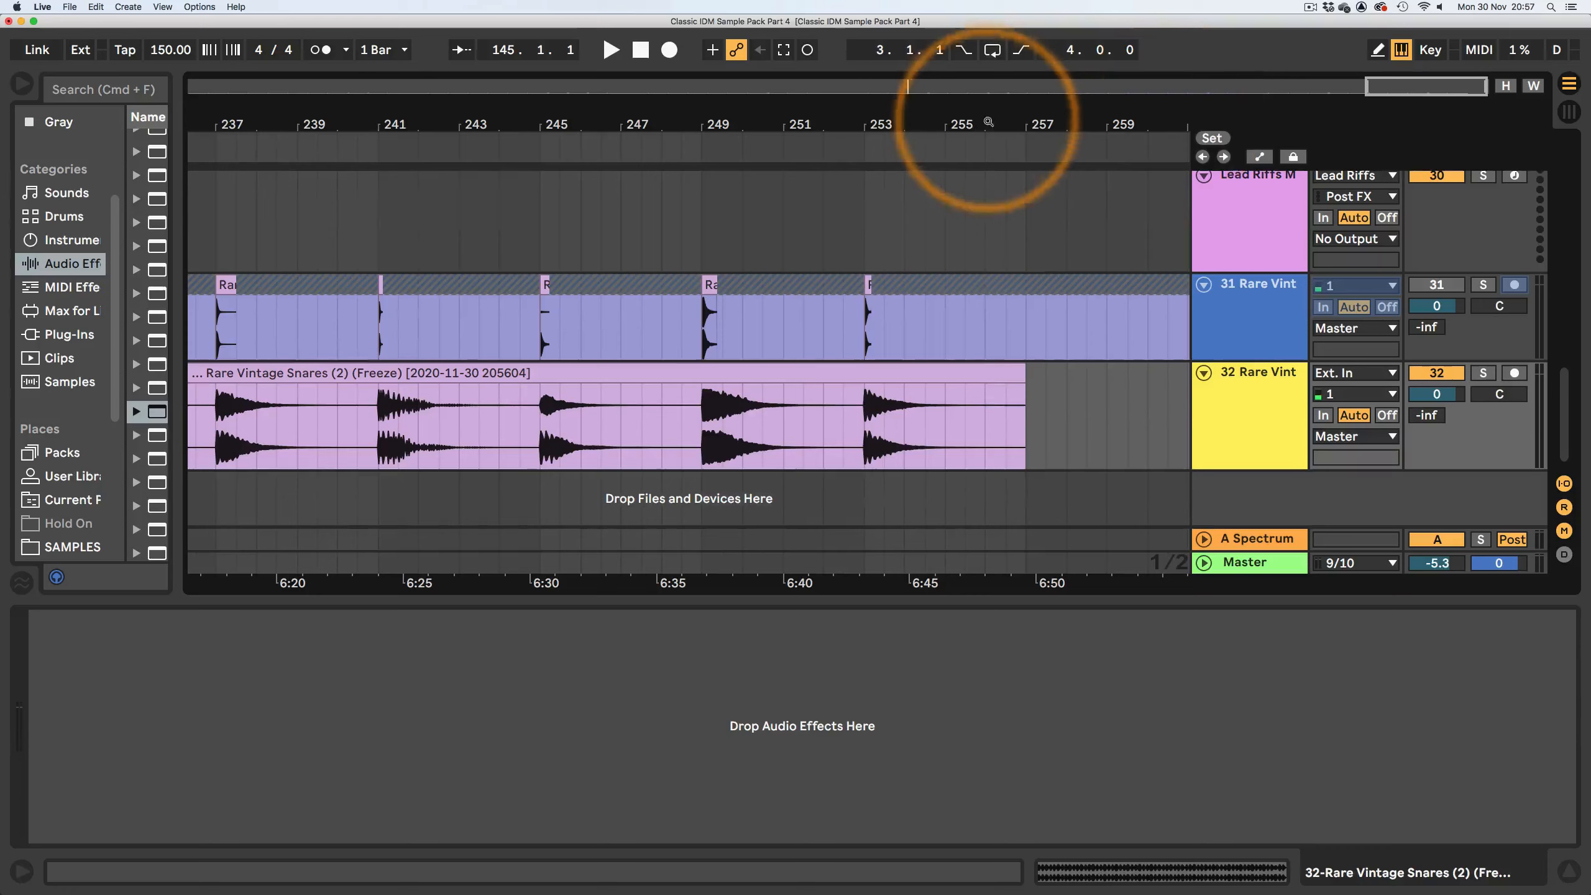
double_click(1029, 124)
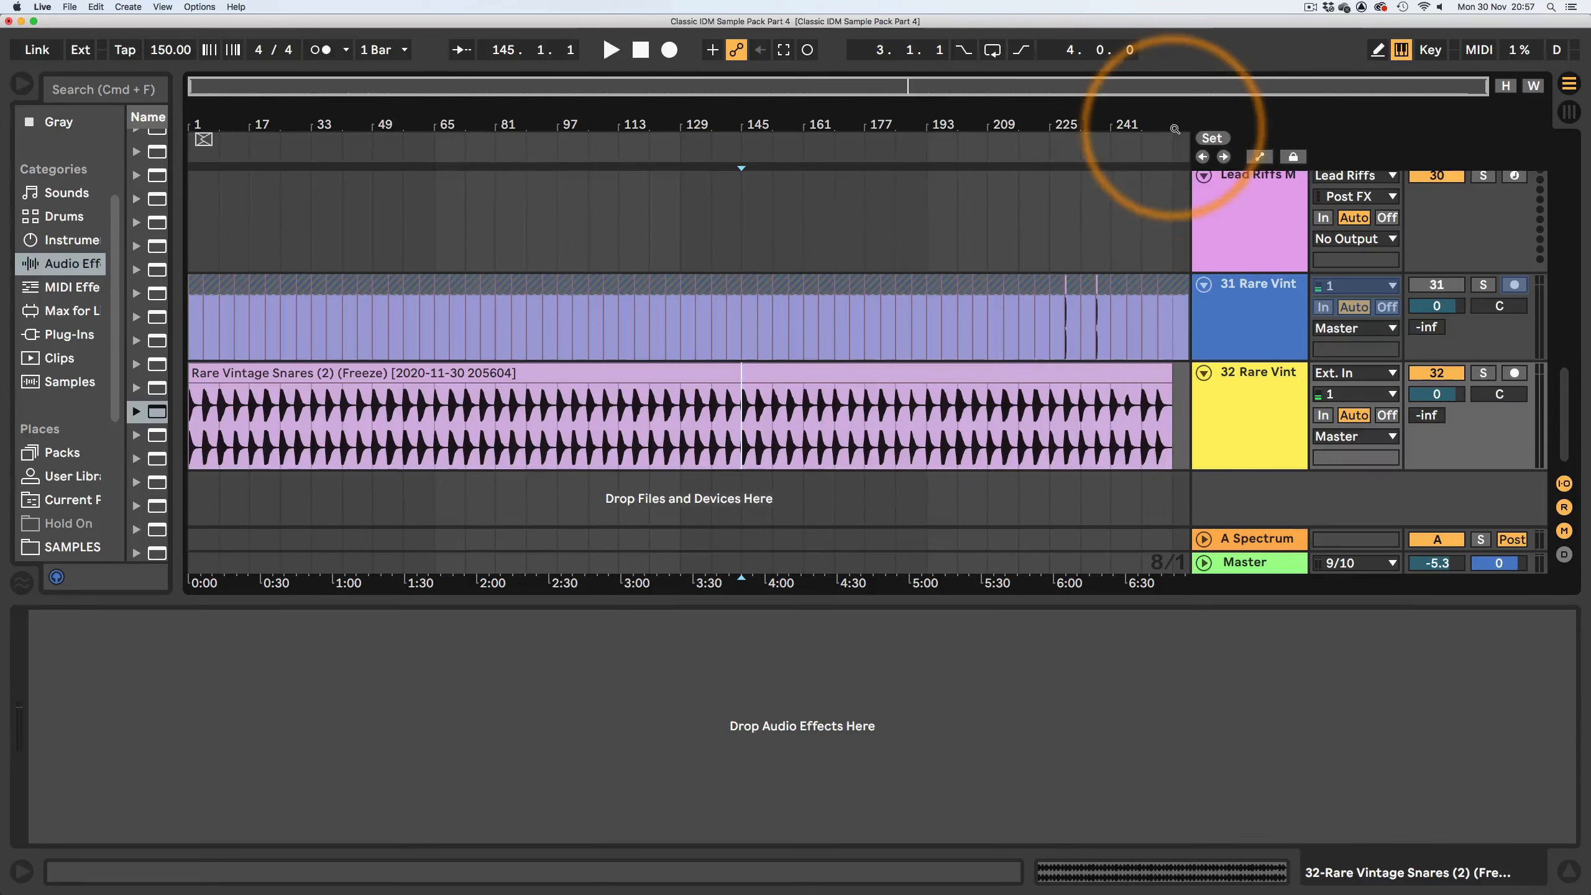
- Retry slicing the whole consolidated clip to a new MIDI track per bar with the Sampler preset
left_click(865, 382)
right_click(826, 374)
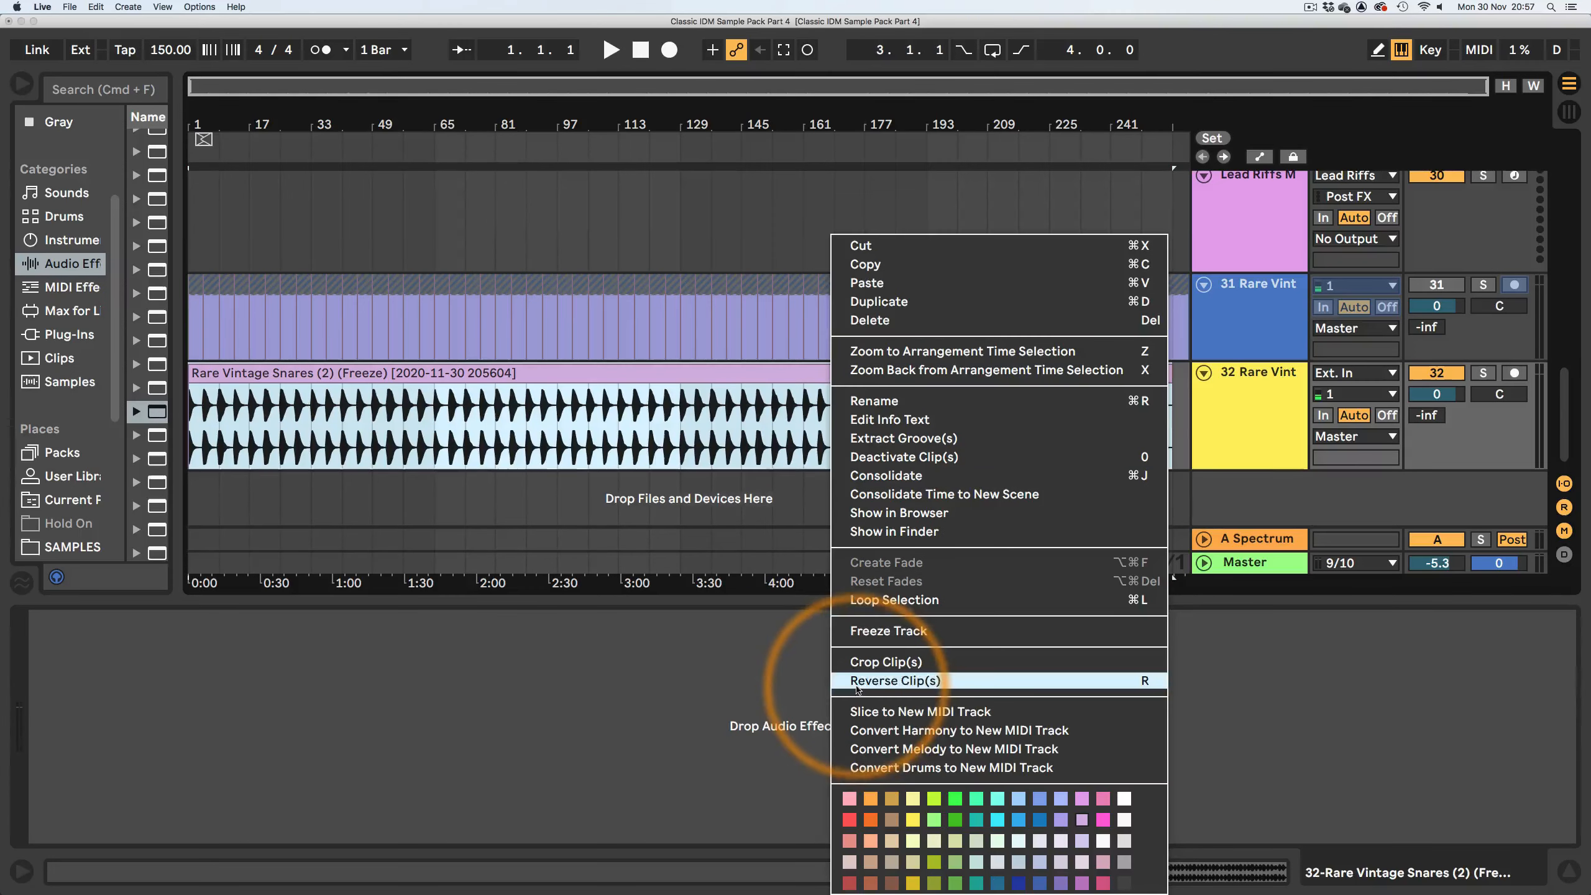
left_click(863, 712)
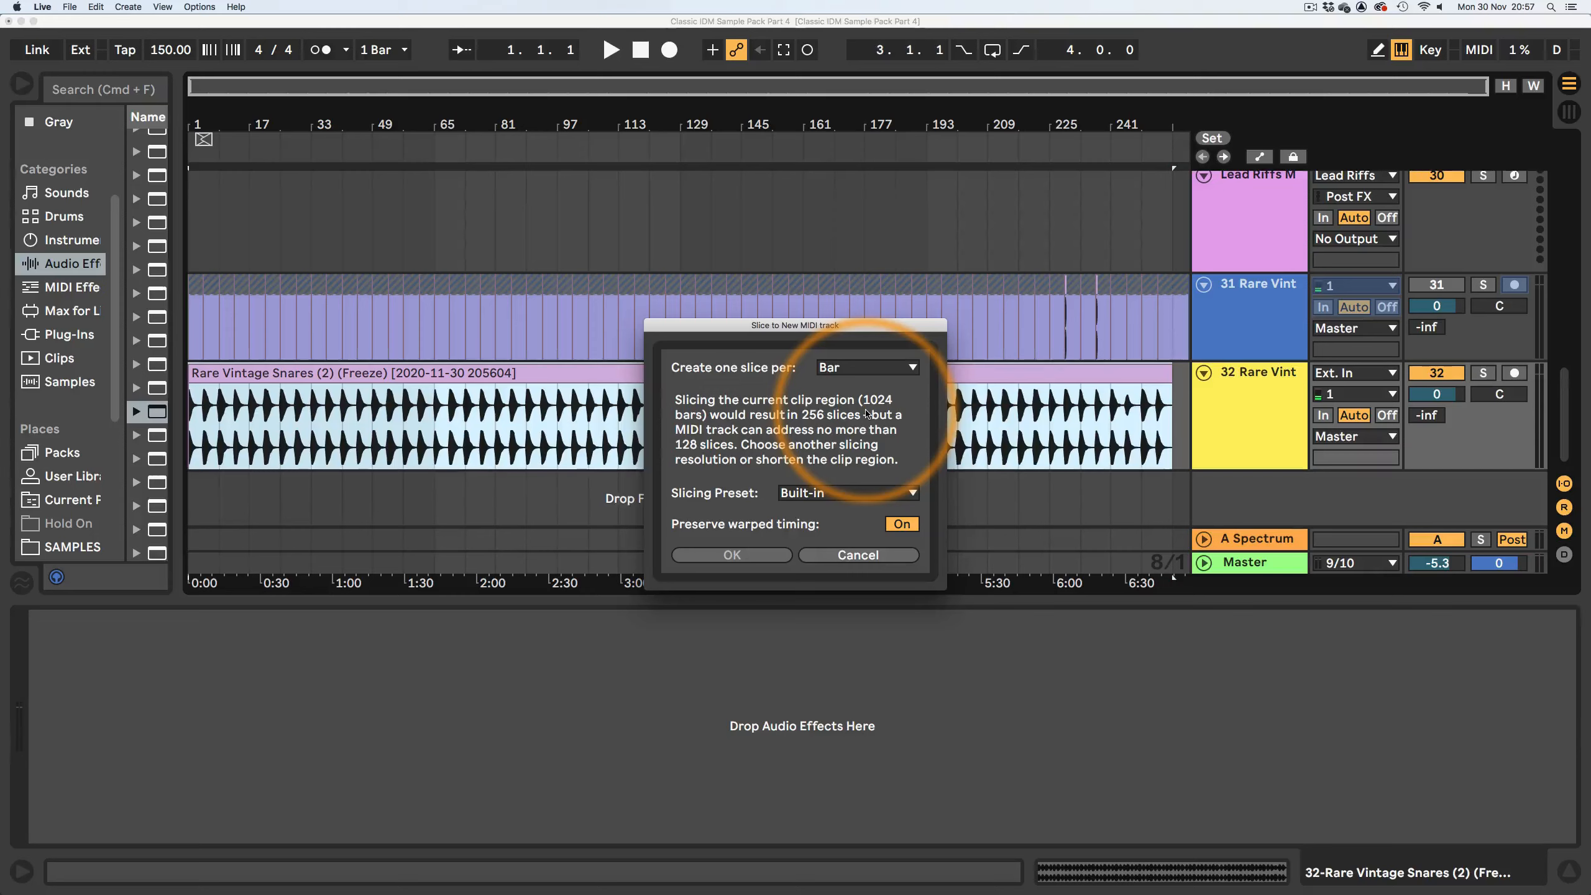
left_click(822, 494)
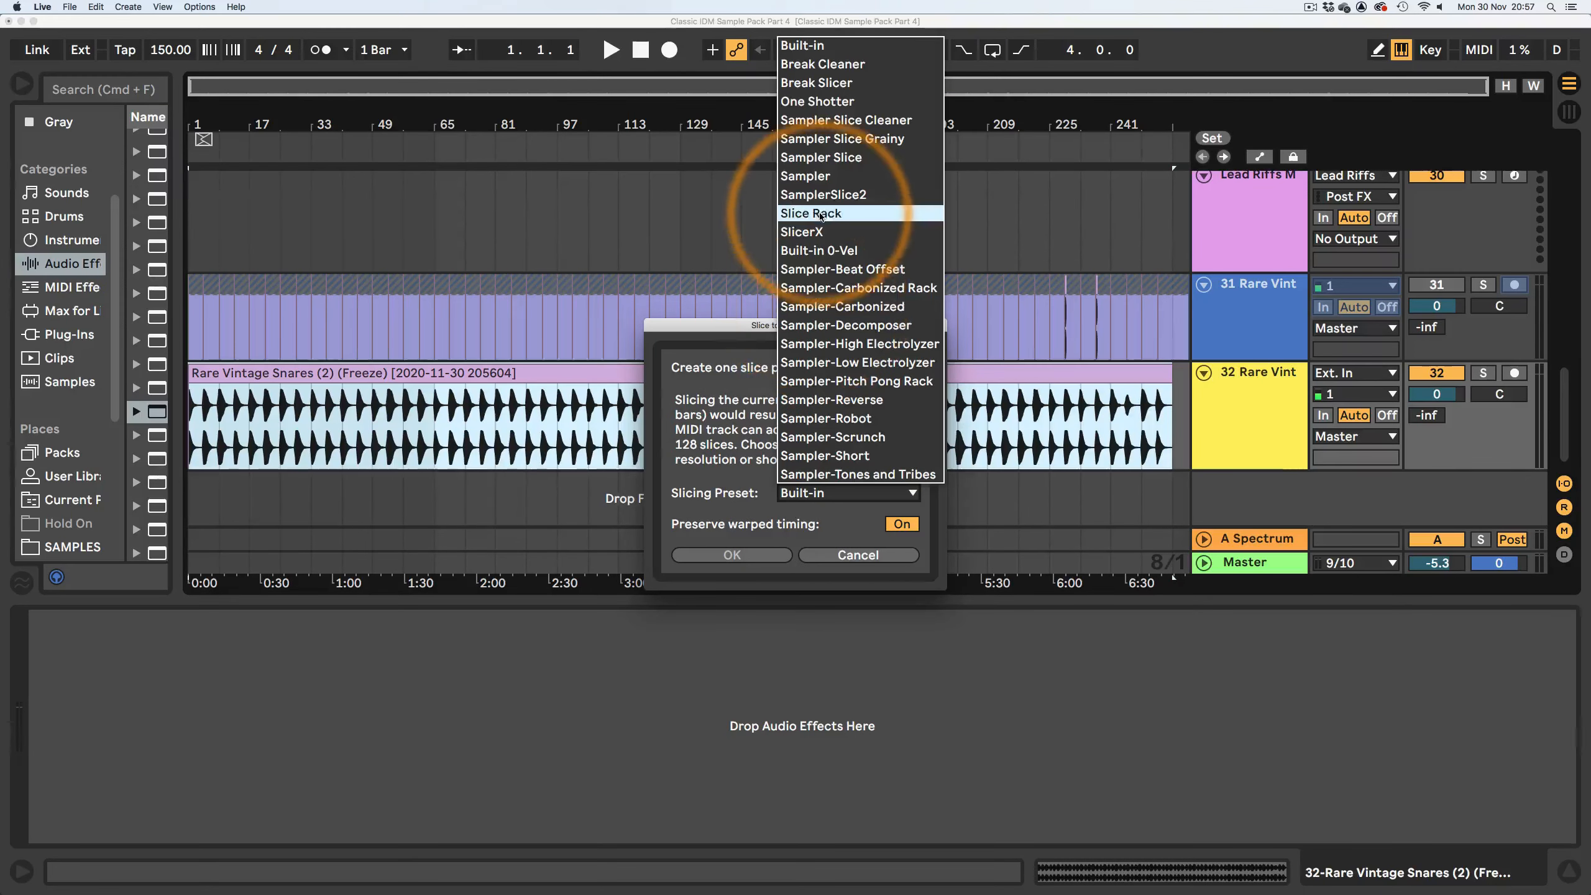
left_click(824, 177)
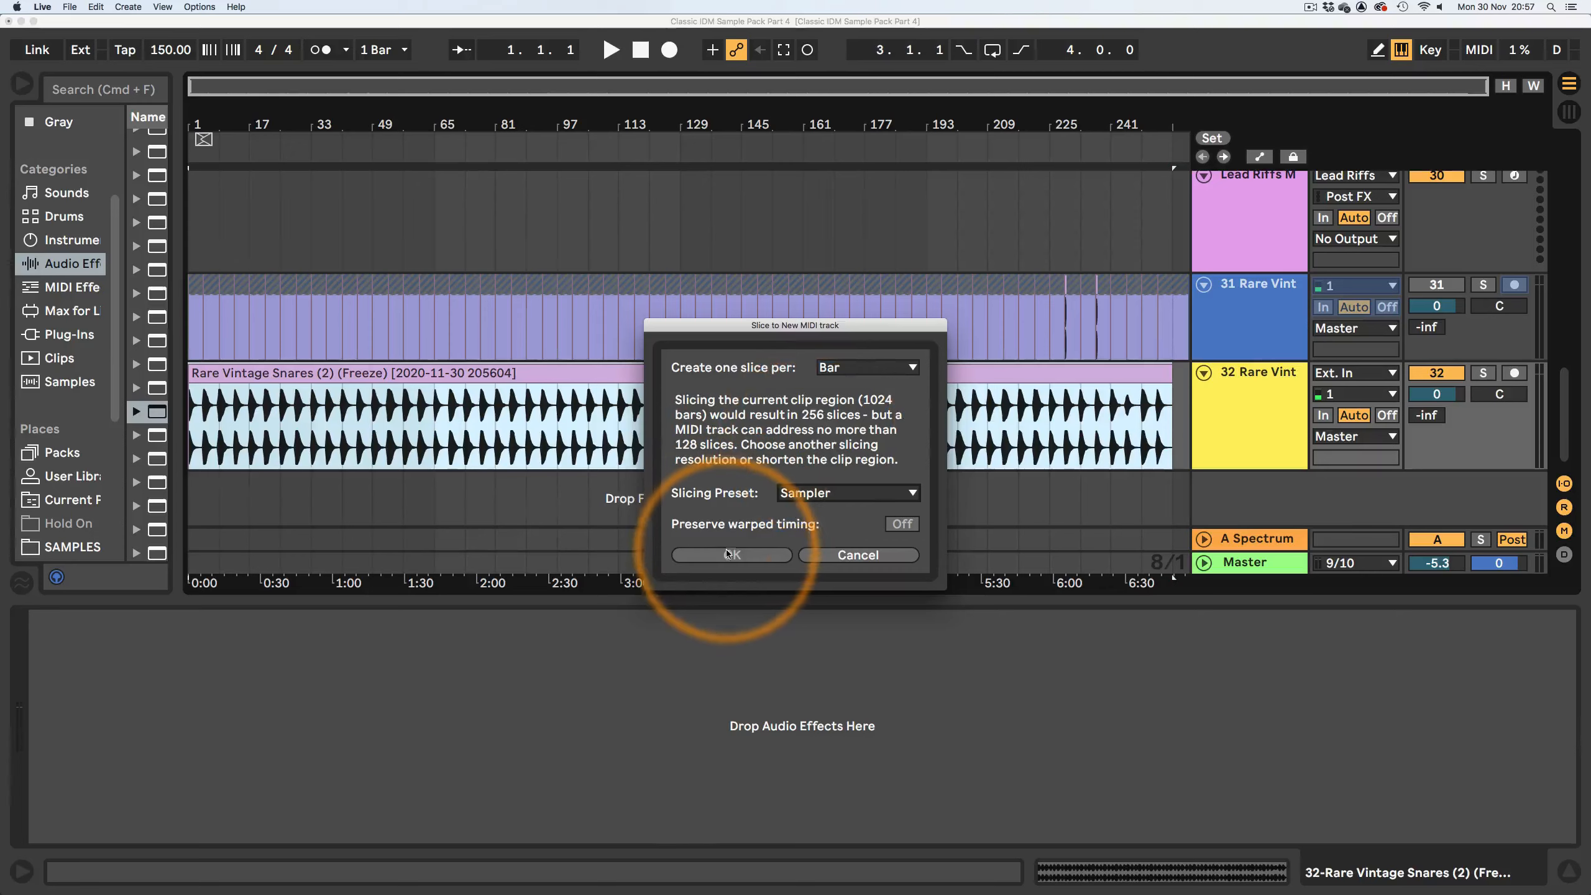
left_click(808, 556)
- Unfreeze track 31 with the original snare clips
left_click_drag(1180, 115, 1172, 89)
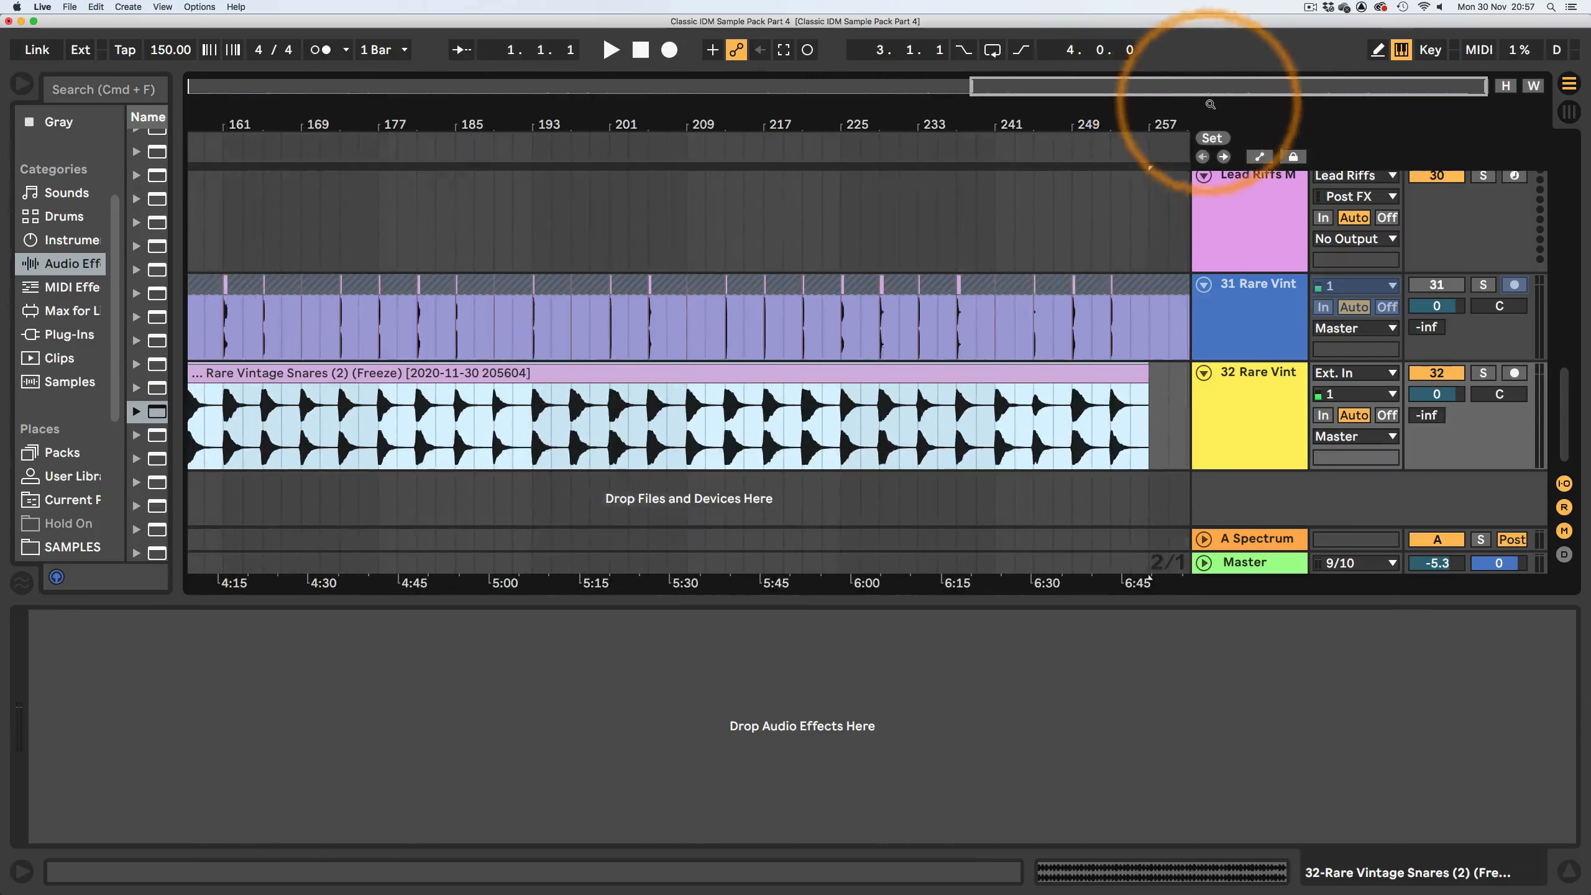
right_click(1239, 291)
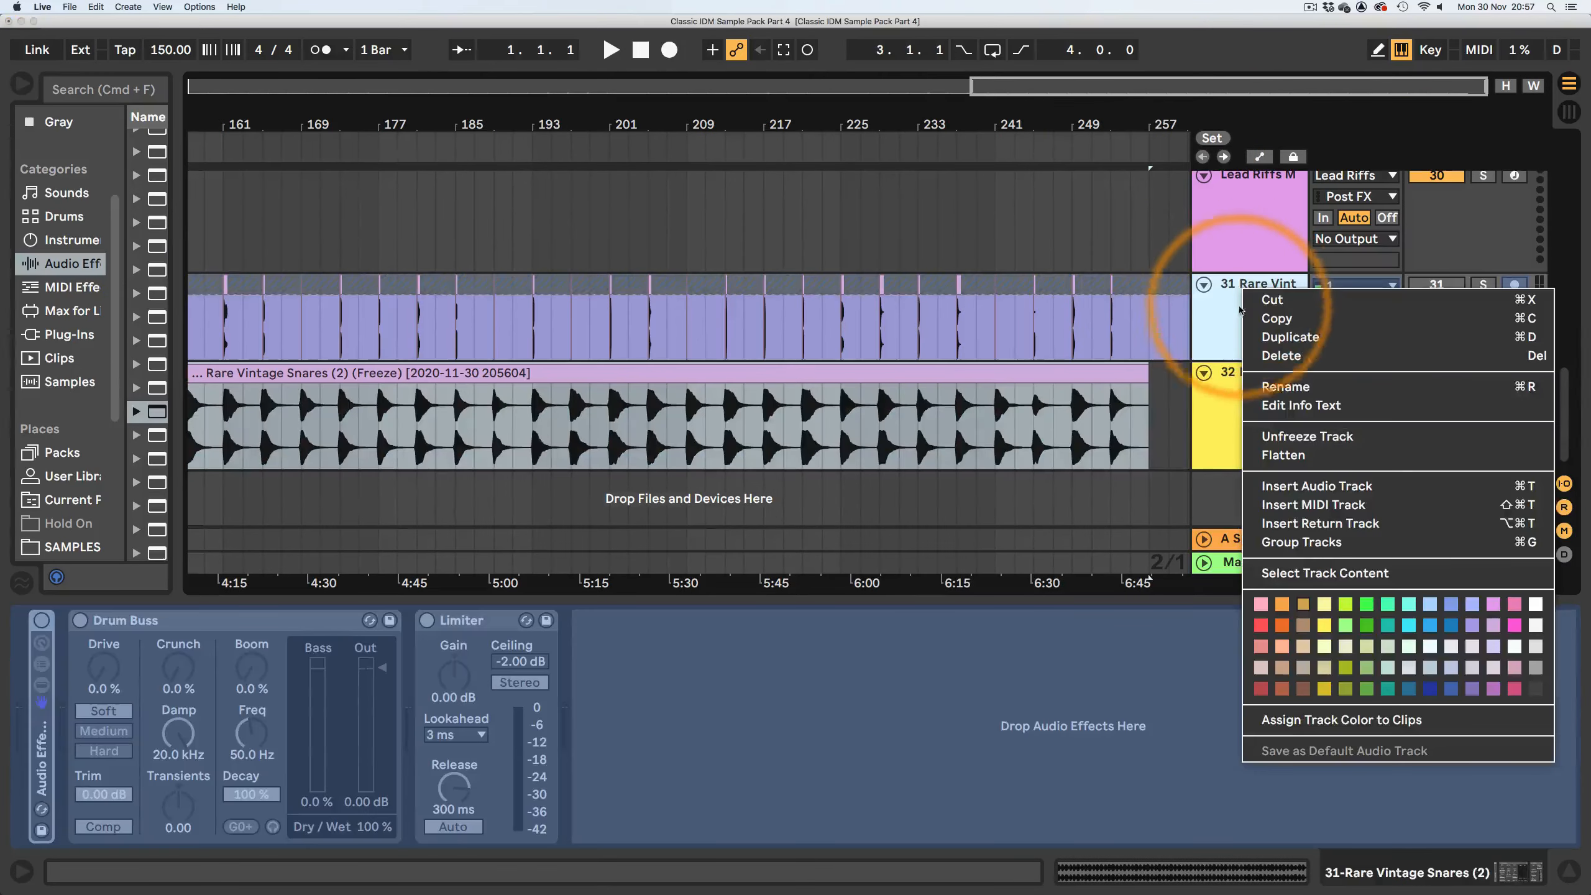
left_click(1277, 437)
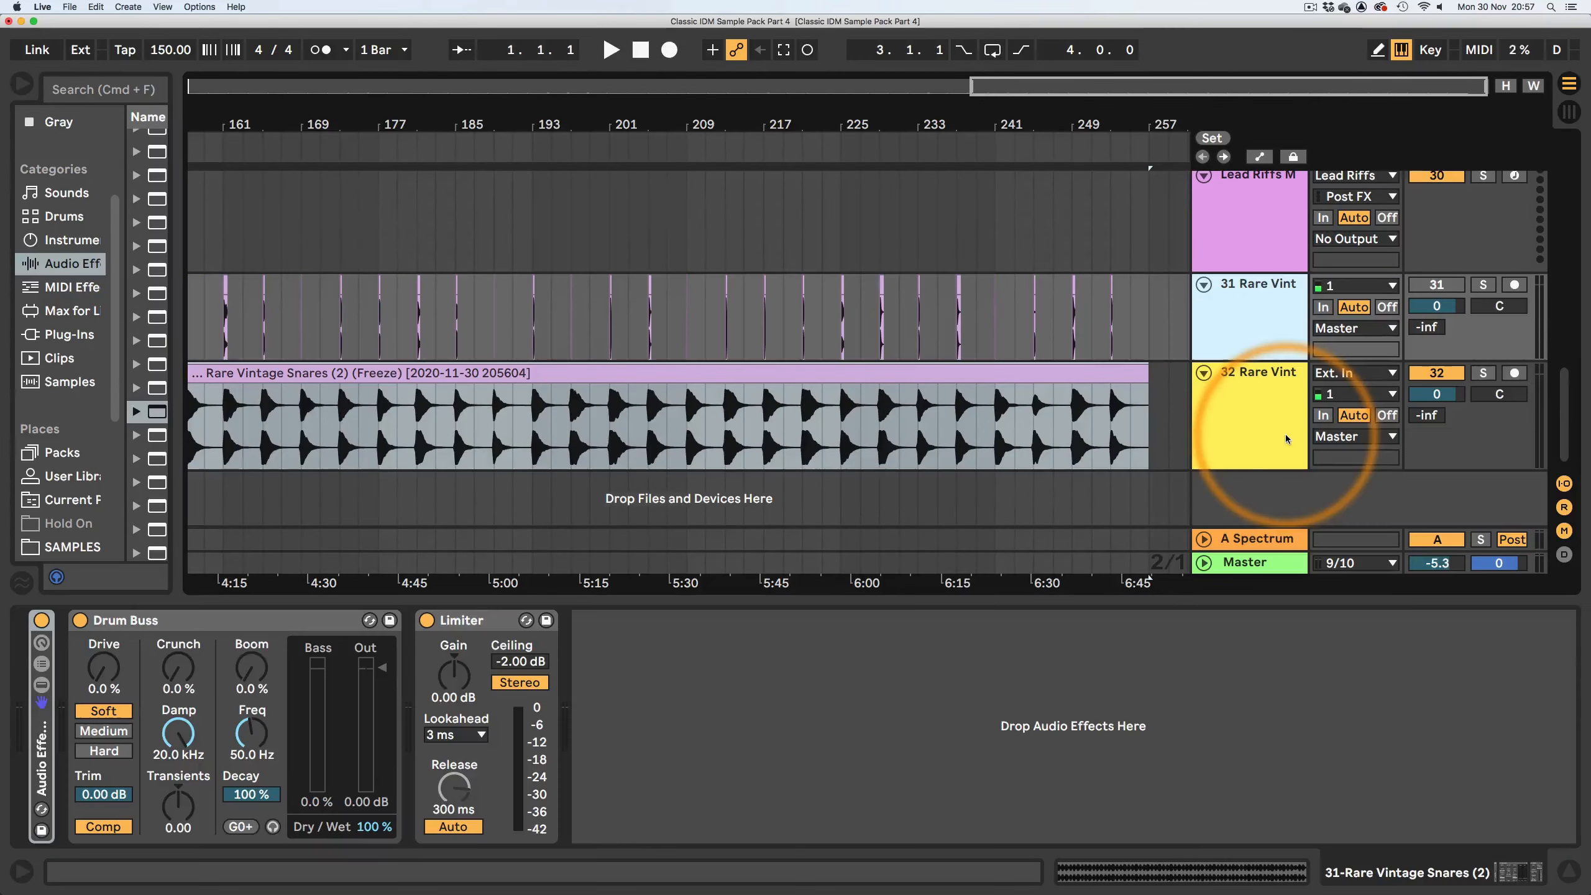
- Open the sample properties of the consolidated snare clip on track 32
left_click_drag(971, 107, 1059, 78)
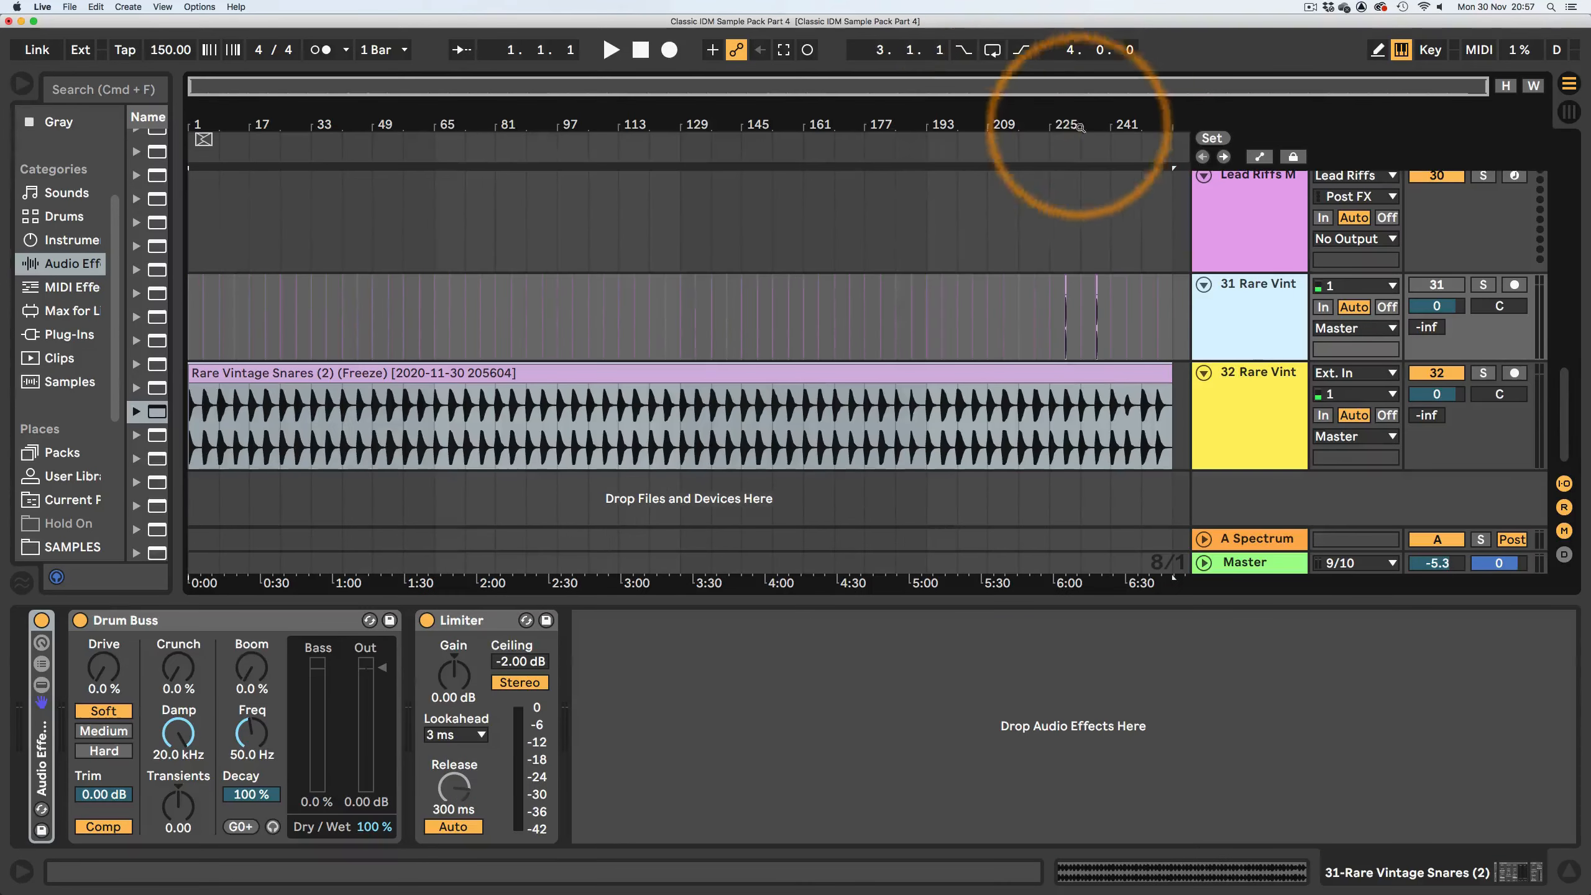
left_click(555, 374)
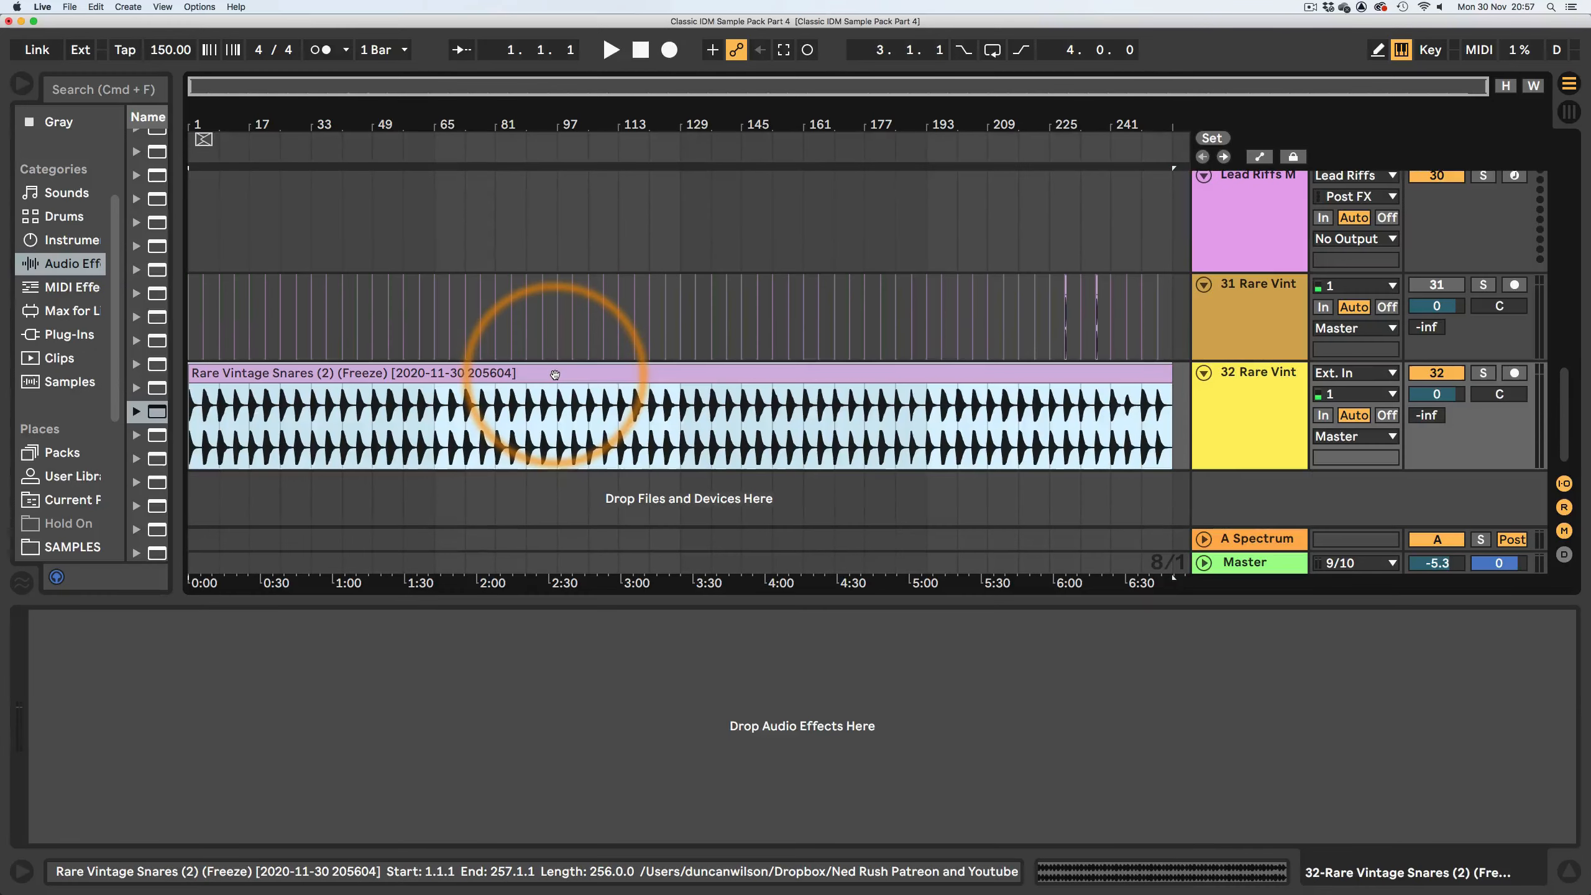
double_click(555, 374)
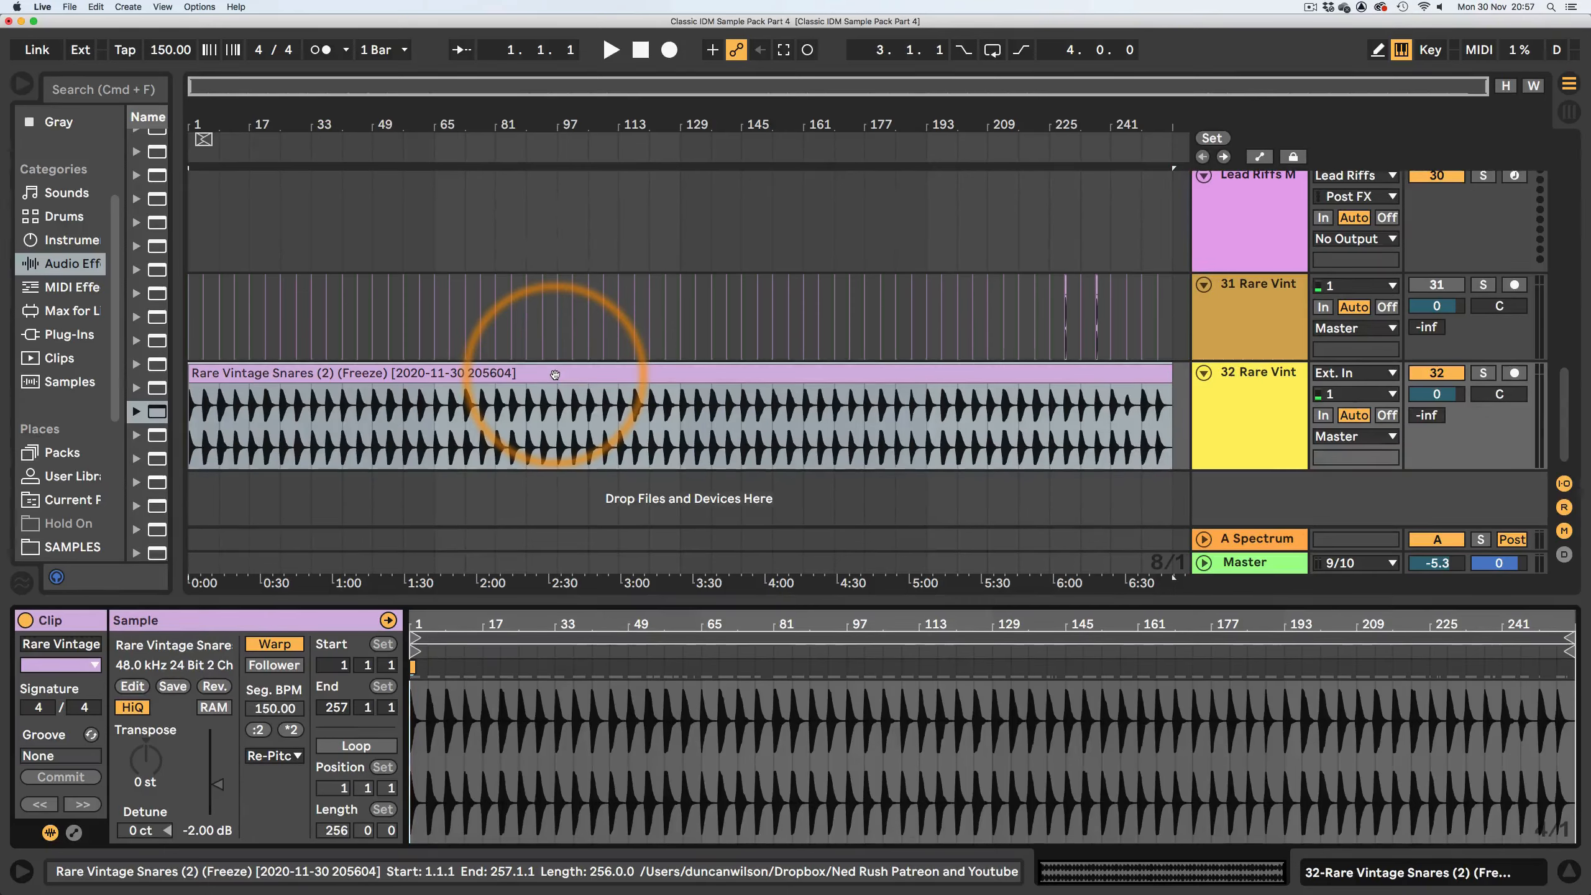
right_click(555, 374)
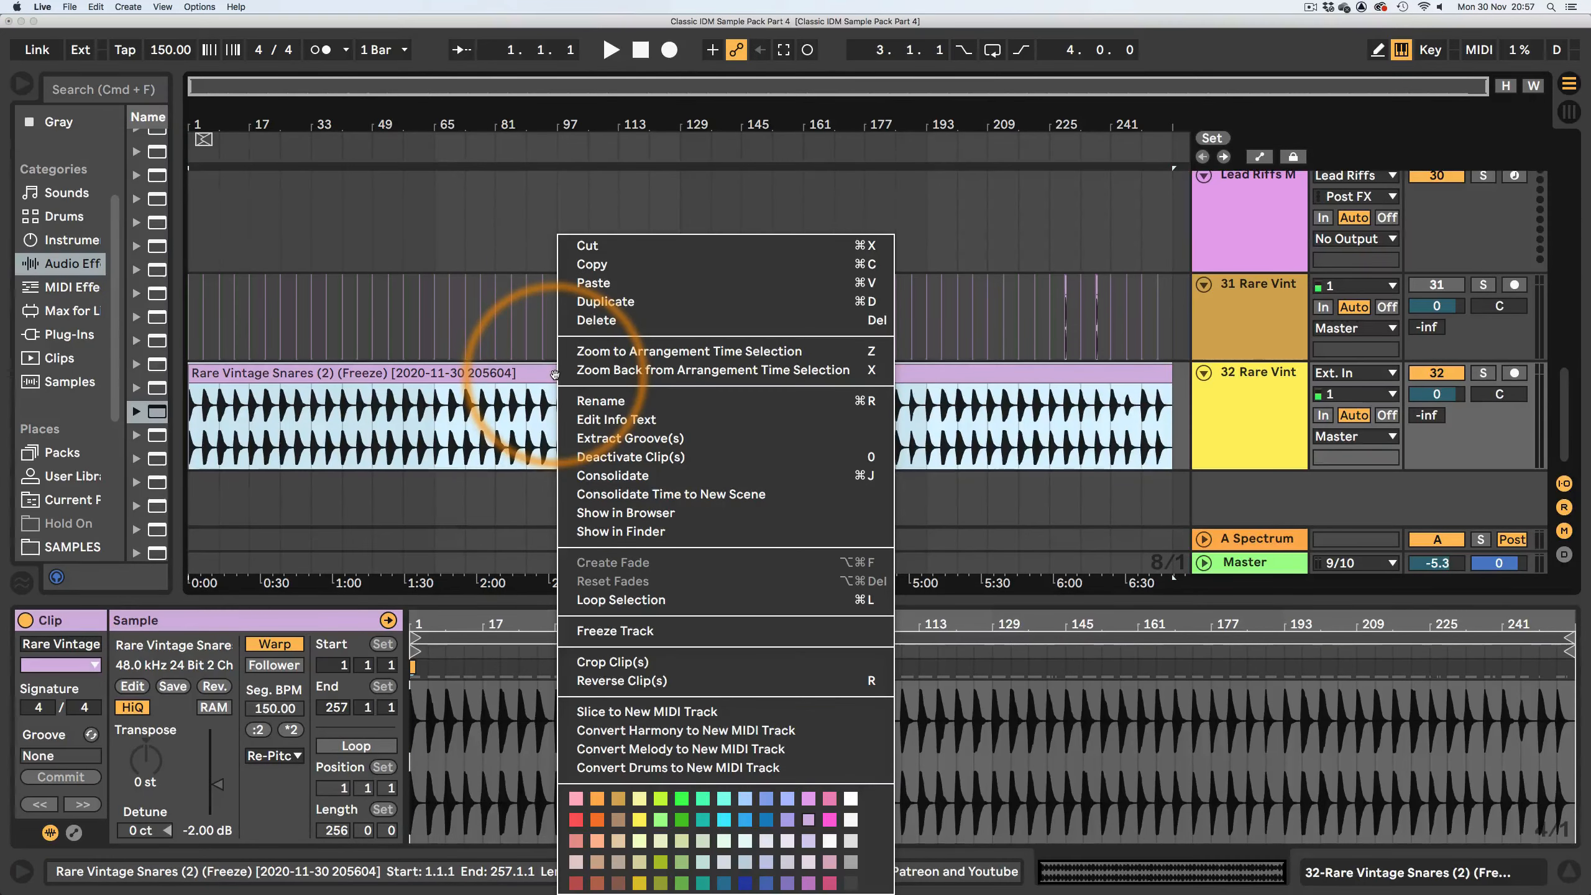
left_click(554, 372)
left_click_drag(1296, 88, 1169, 147)
left_click(747, 375)
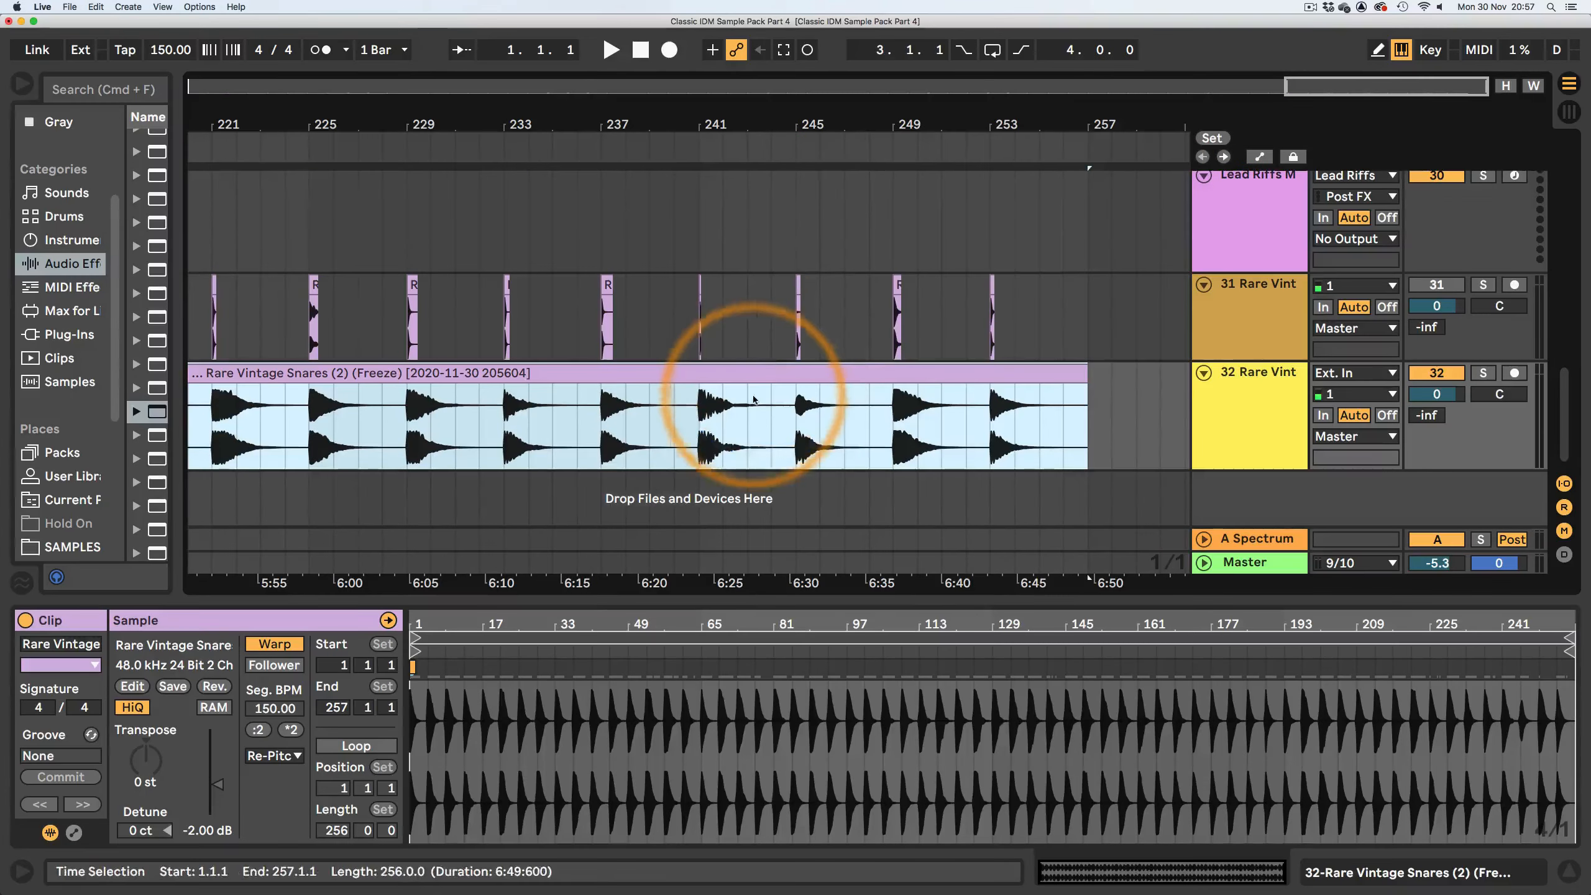
right_click(750, 376)
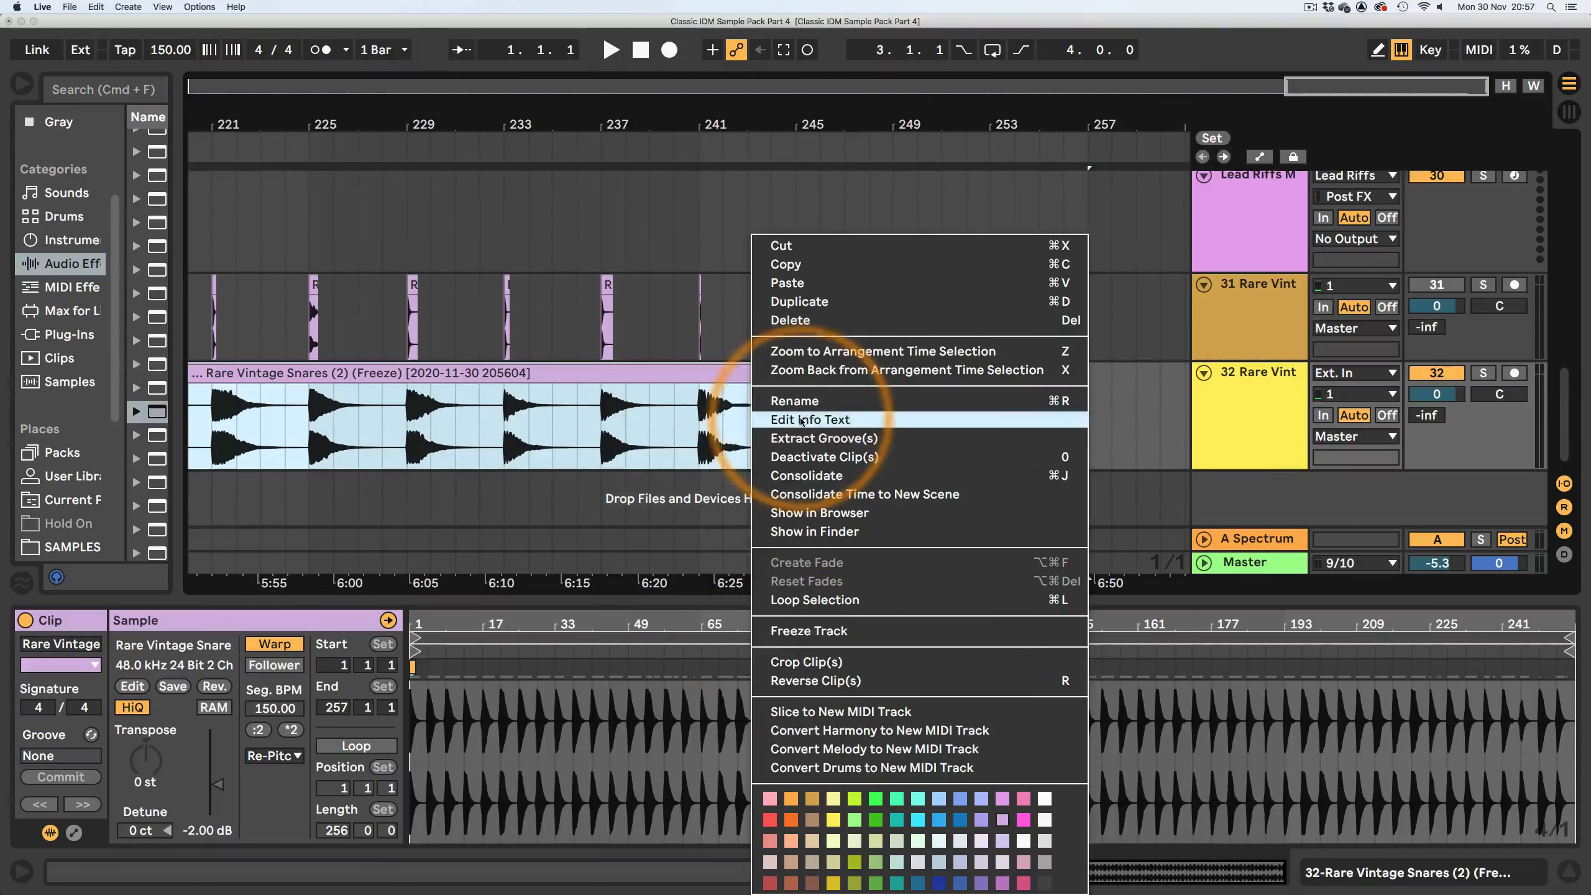
left_click(791, 712)
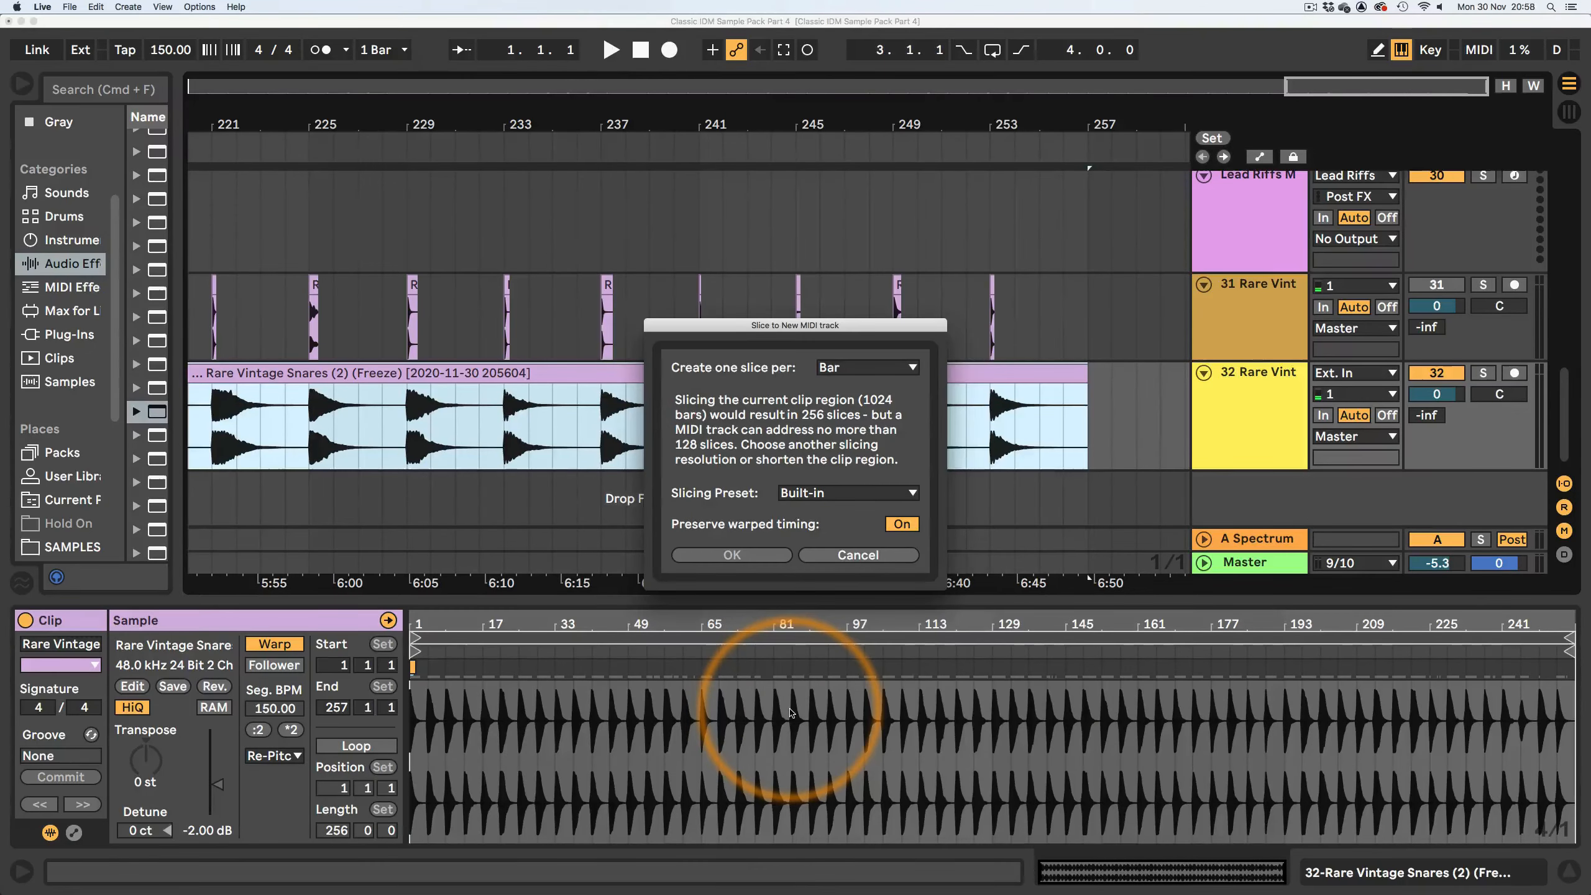
left_click(834, 555)
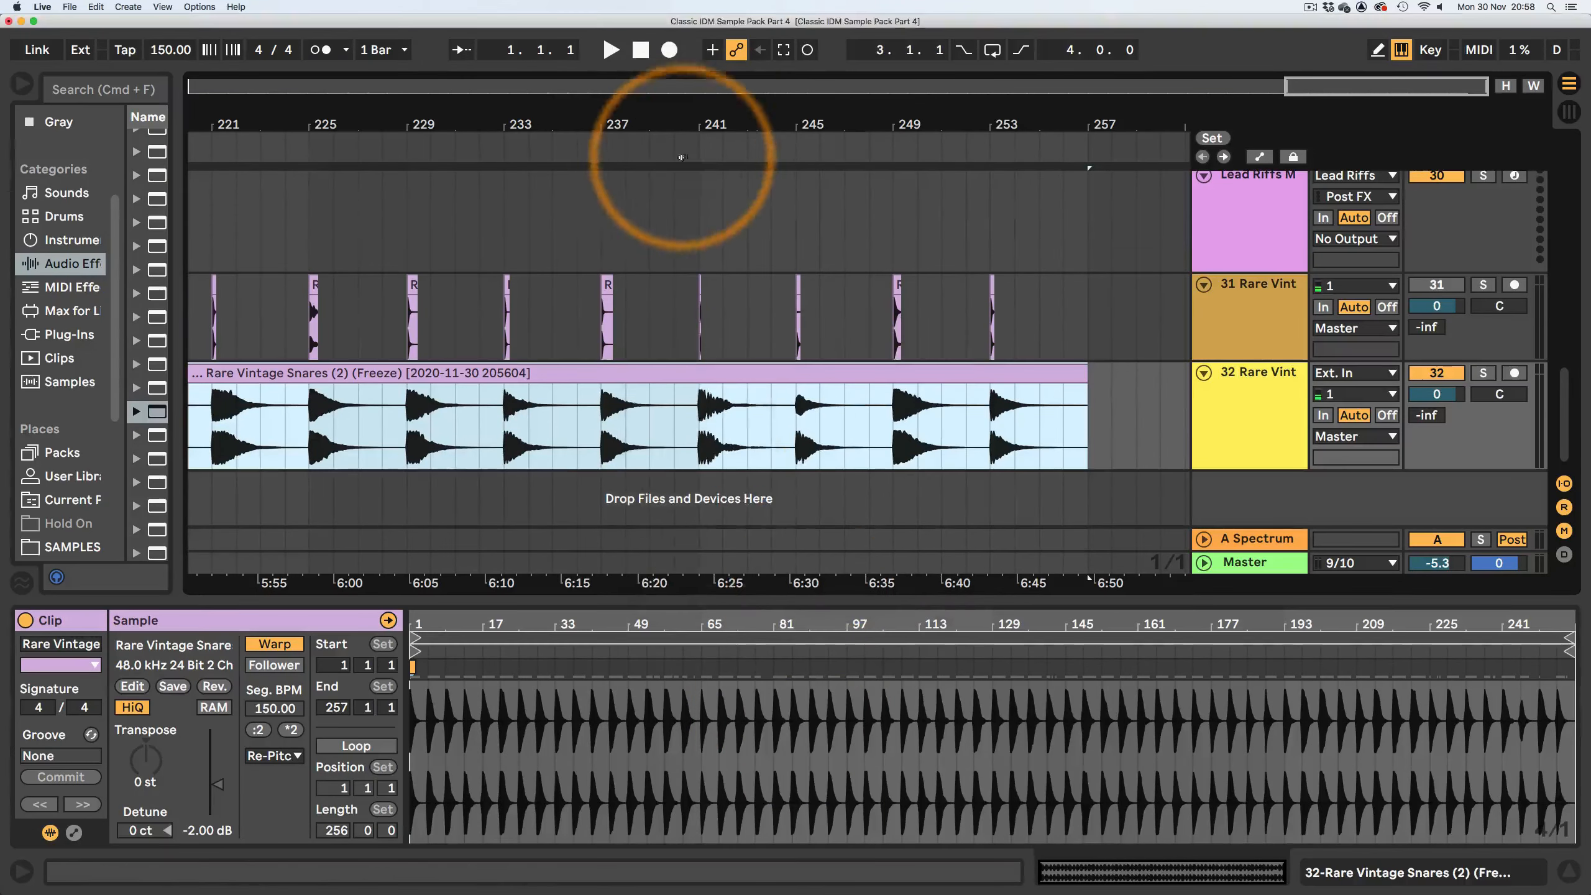
- Split the consolidated clip on track 32 at bars 65, 129 and 193, and select the first 64-bar section
left_click_drag(702, 113, 708, 72)
left_click(814, 432)
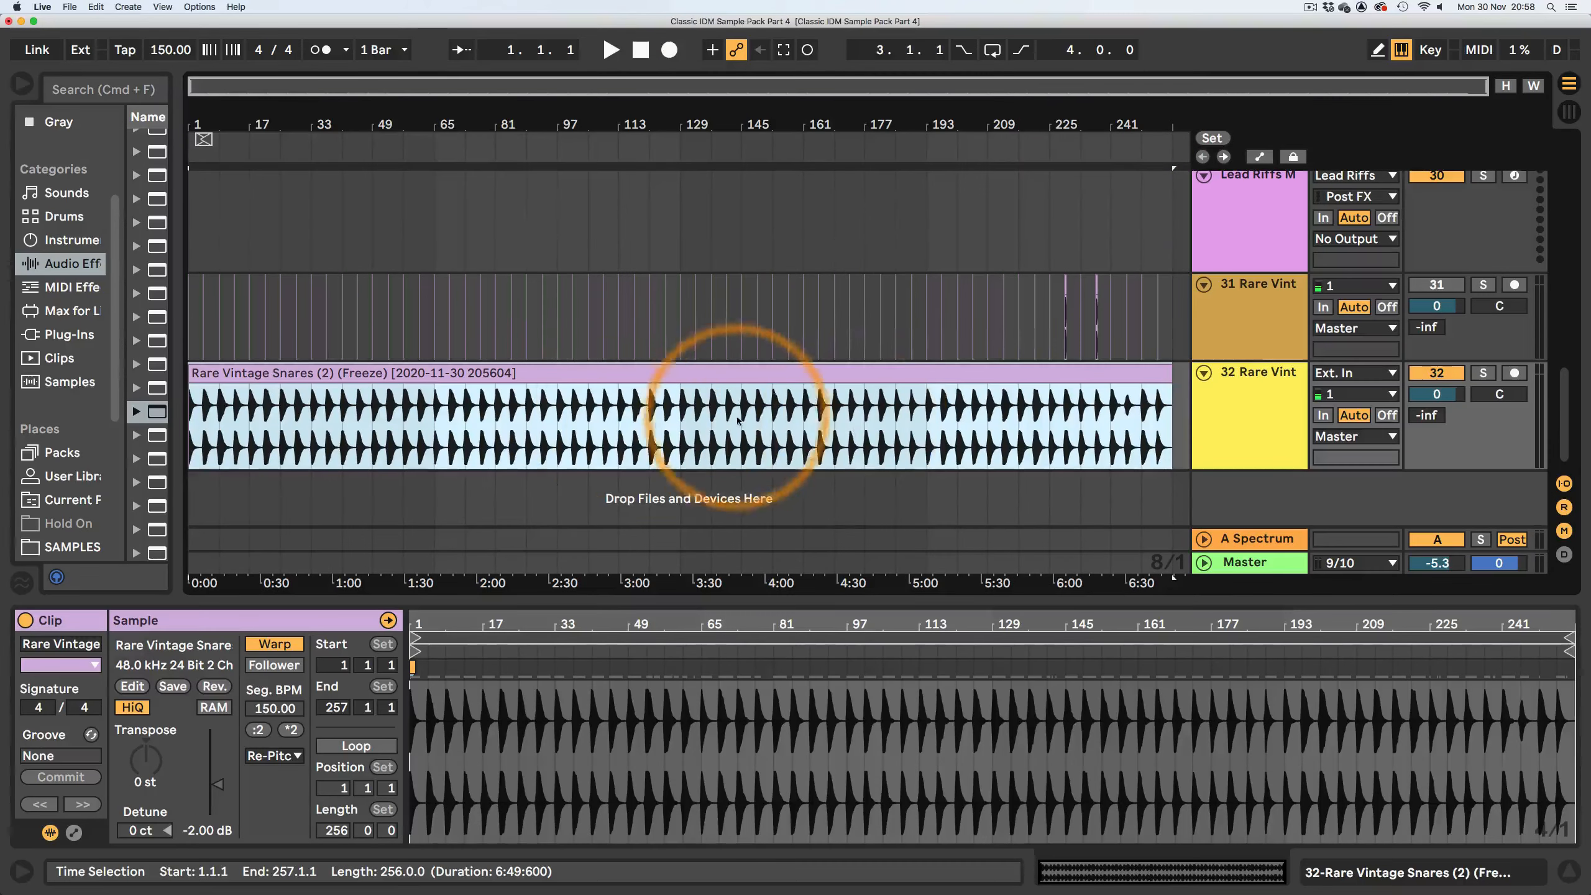
left_click(434, 414)
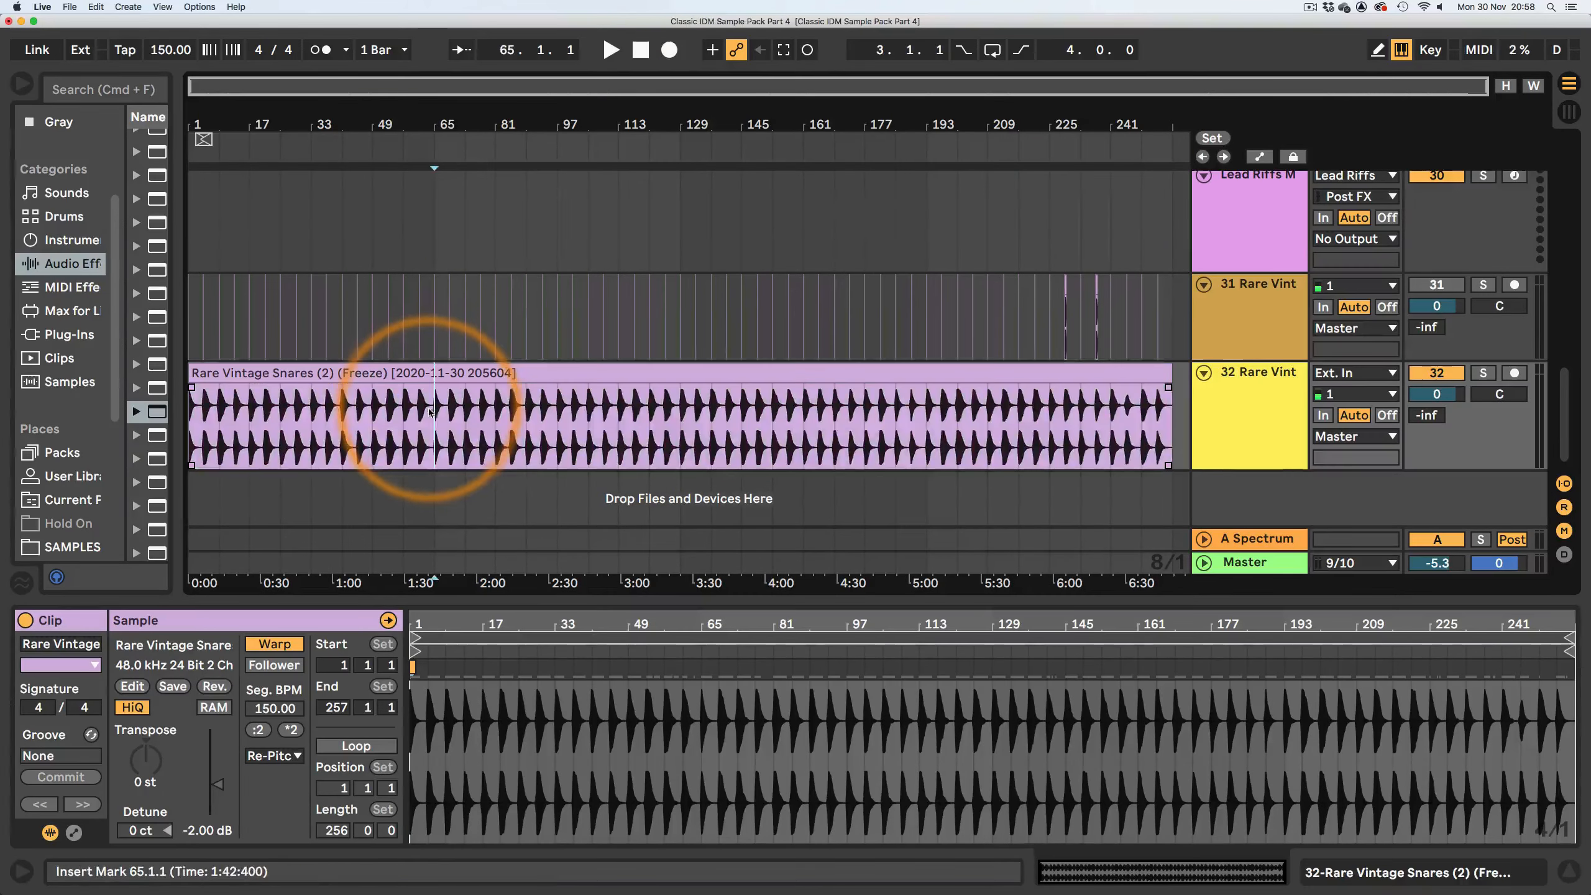
left_click_drag(432, 415, 18, 418)
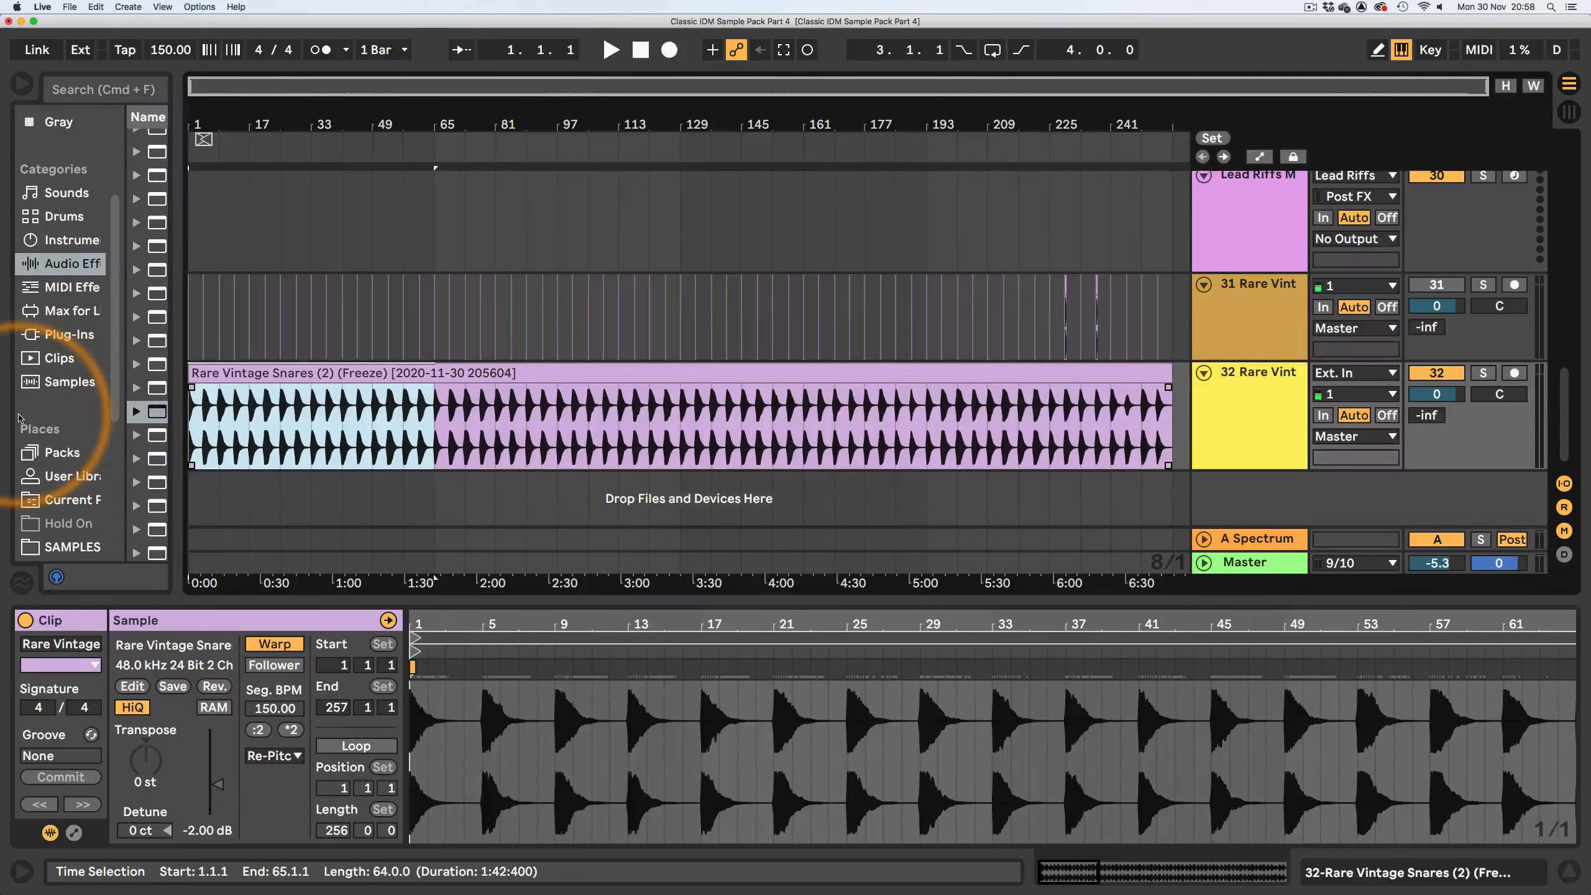
key("super+e")
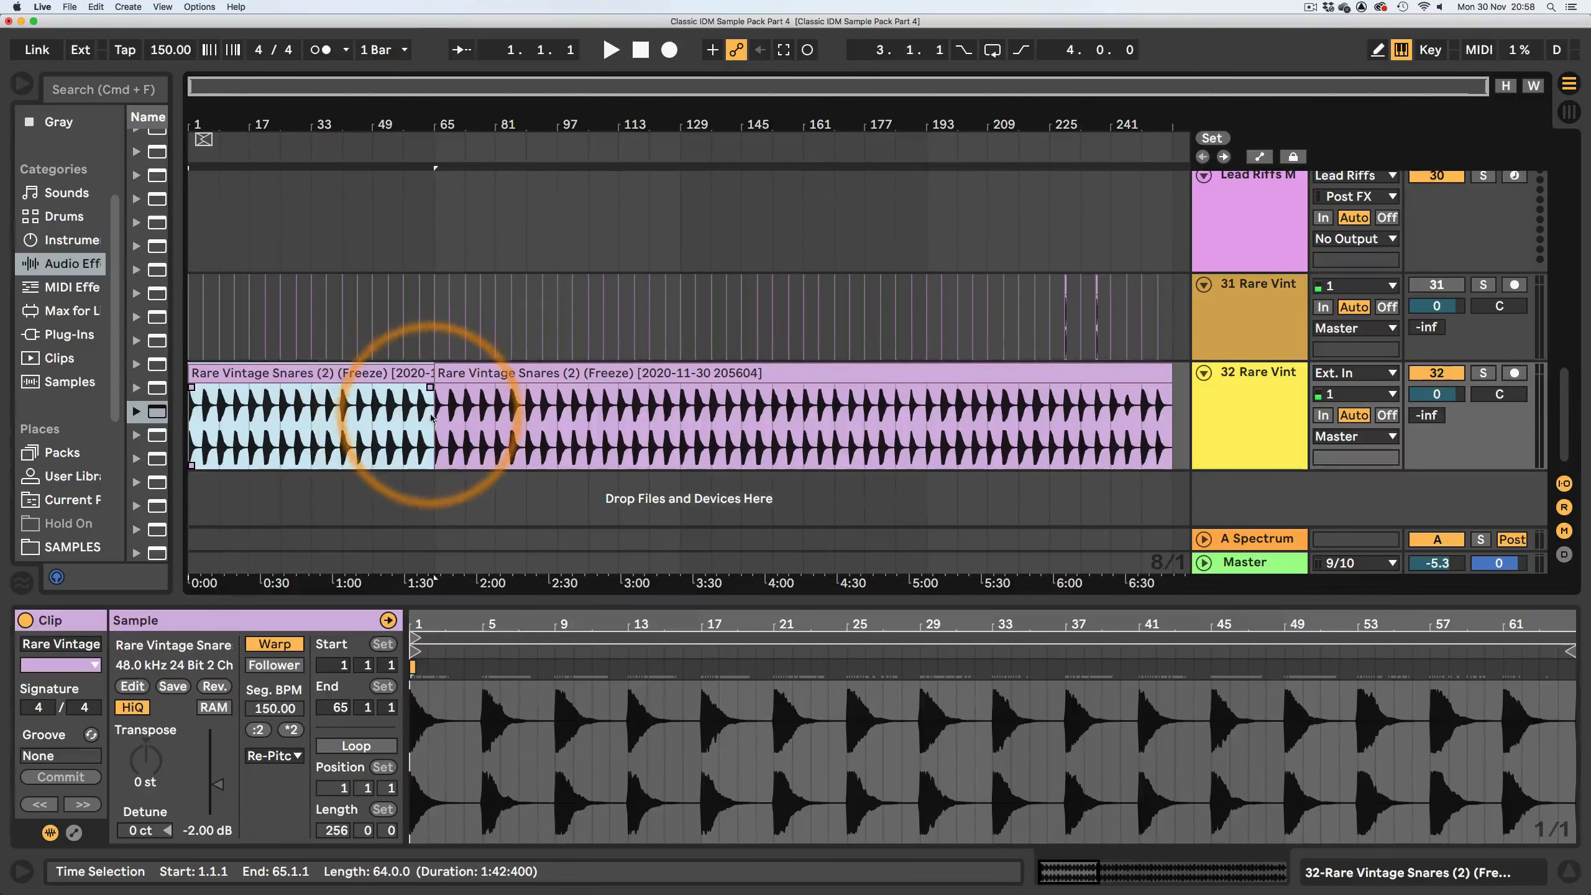
left_click_drag(434, 420, 679, 430)
key("super+e")
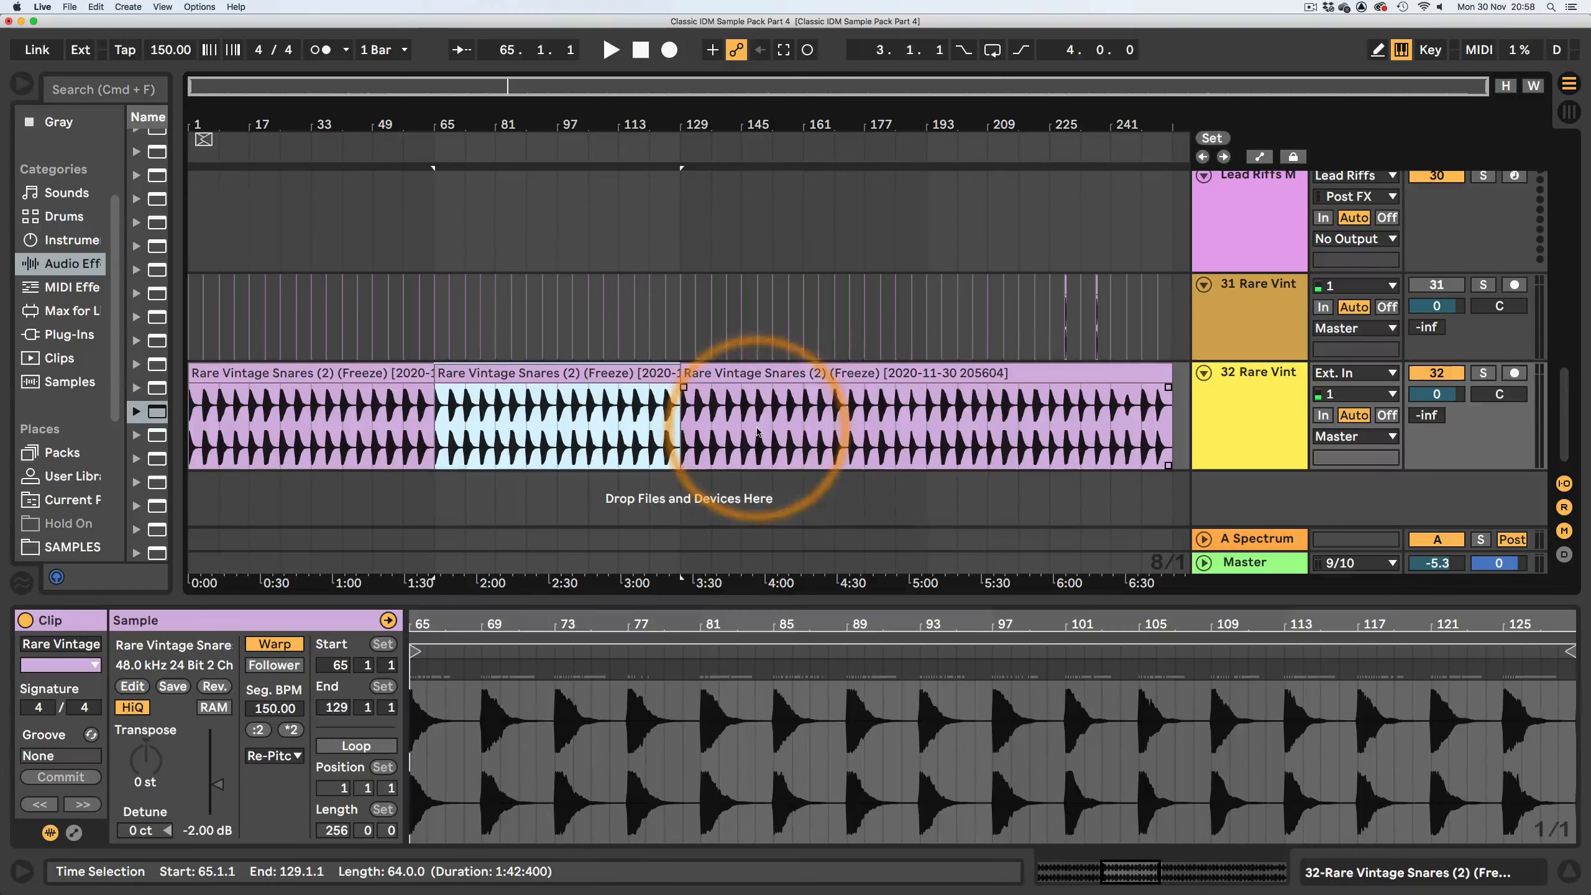
left_click(928, 417)
key("super+e")
left_click(351, 371)
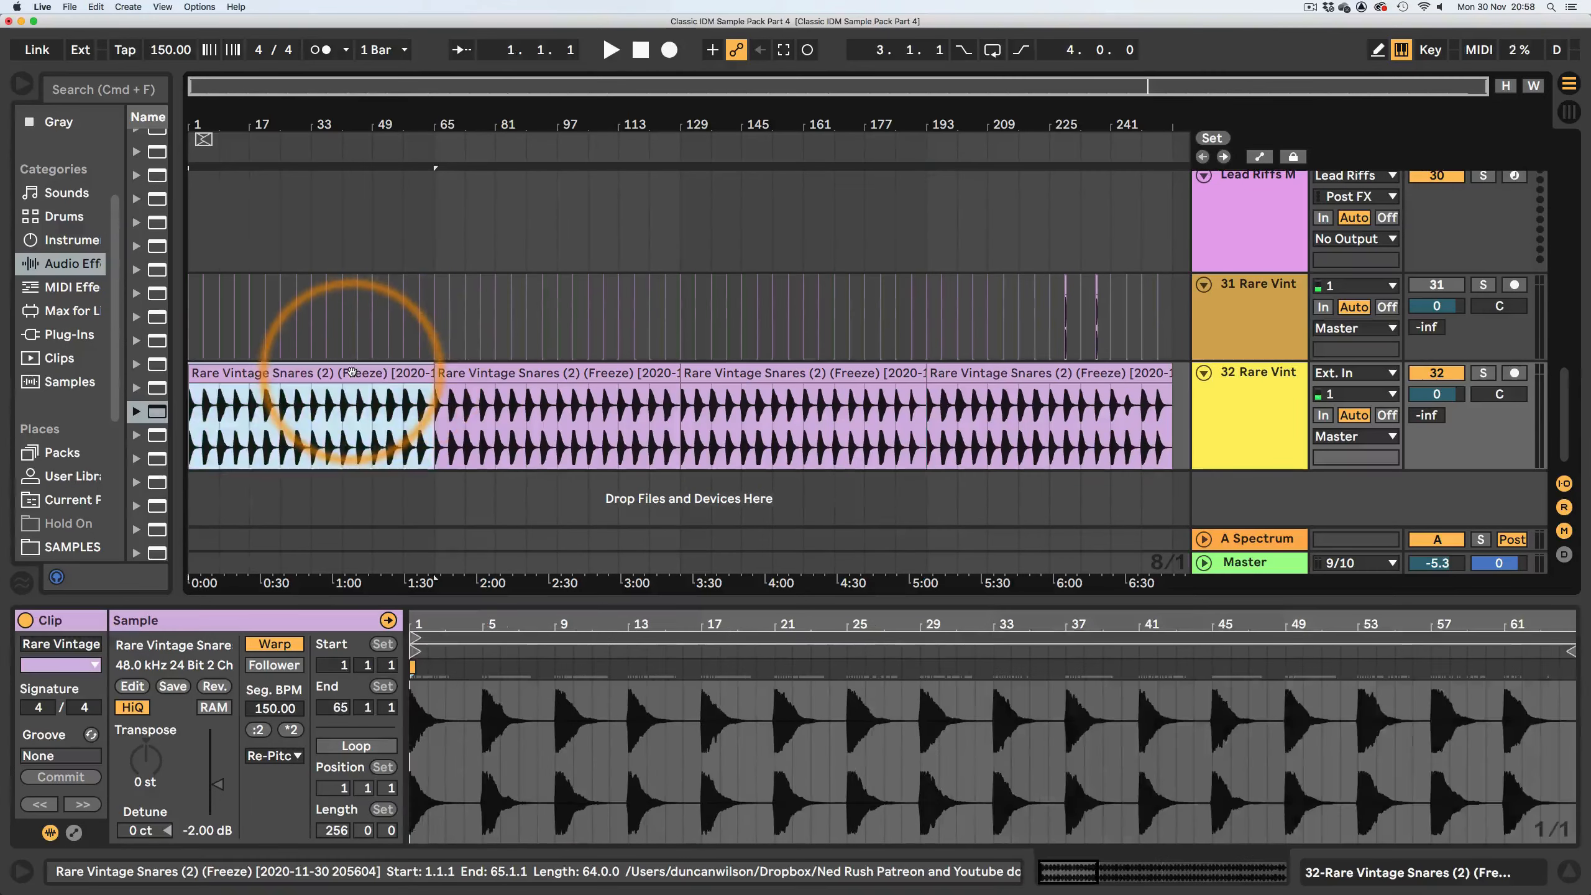
- Consolidate each of the four 64-bar sections on track 32 into its own separate clip
key("super+j")
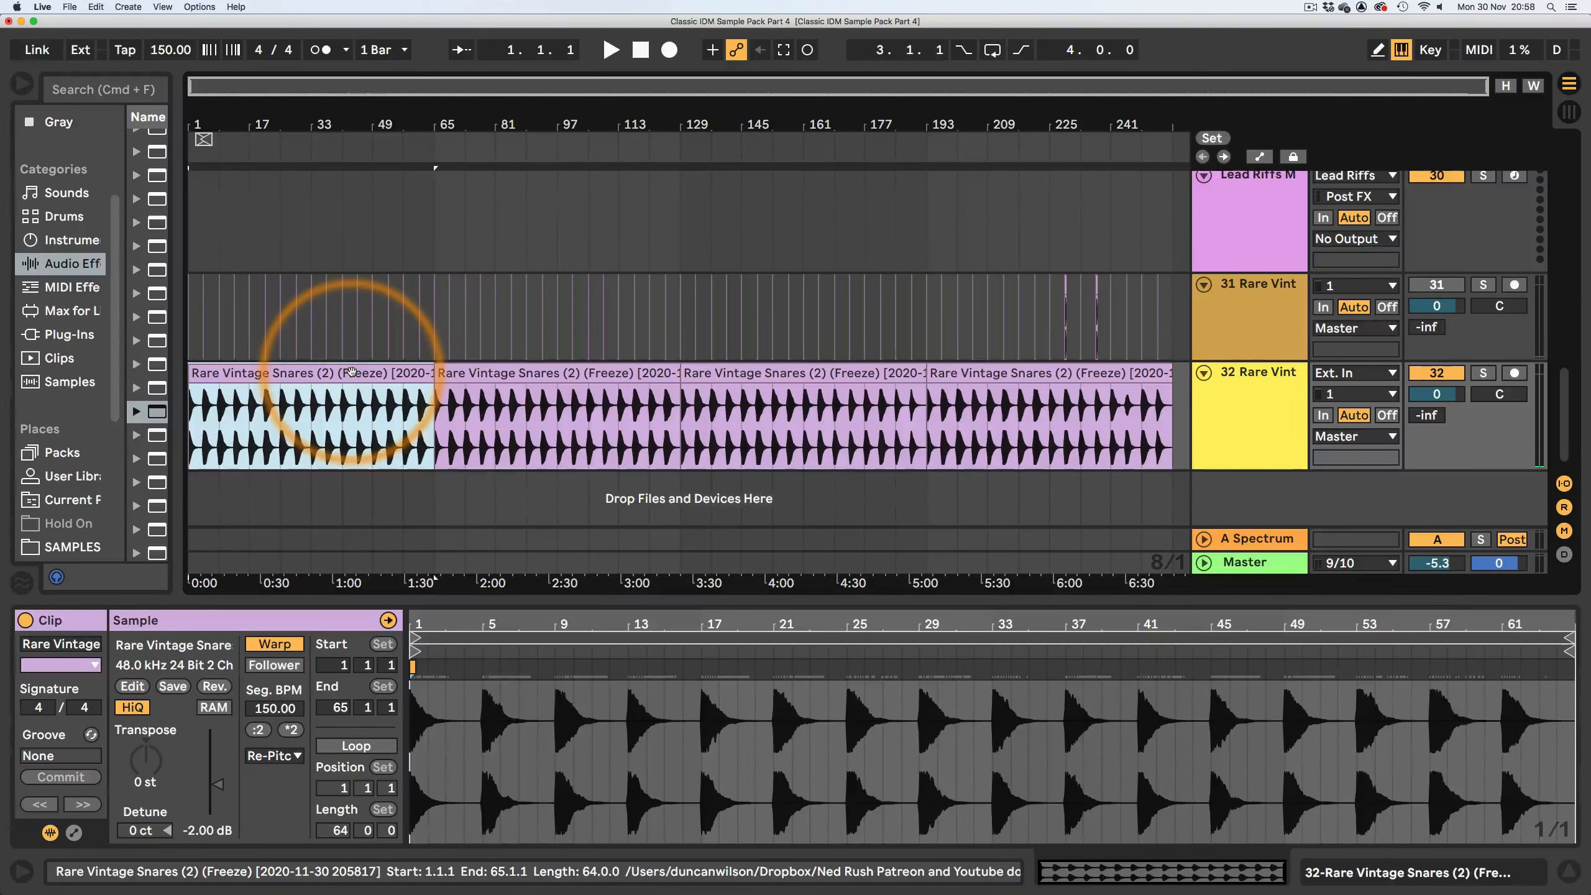
left_click(526, 374)
key("super+j")
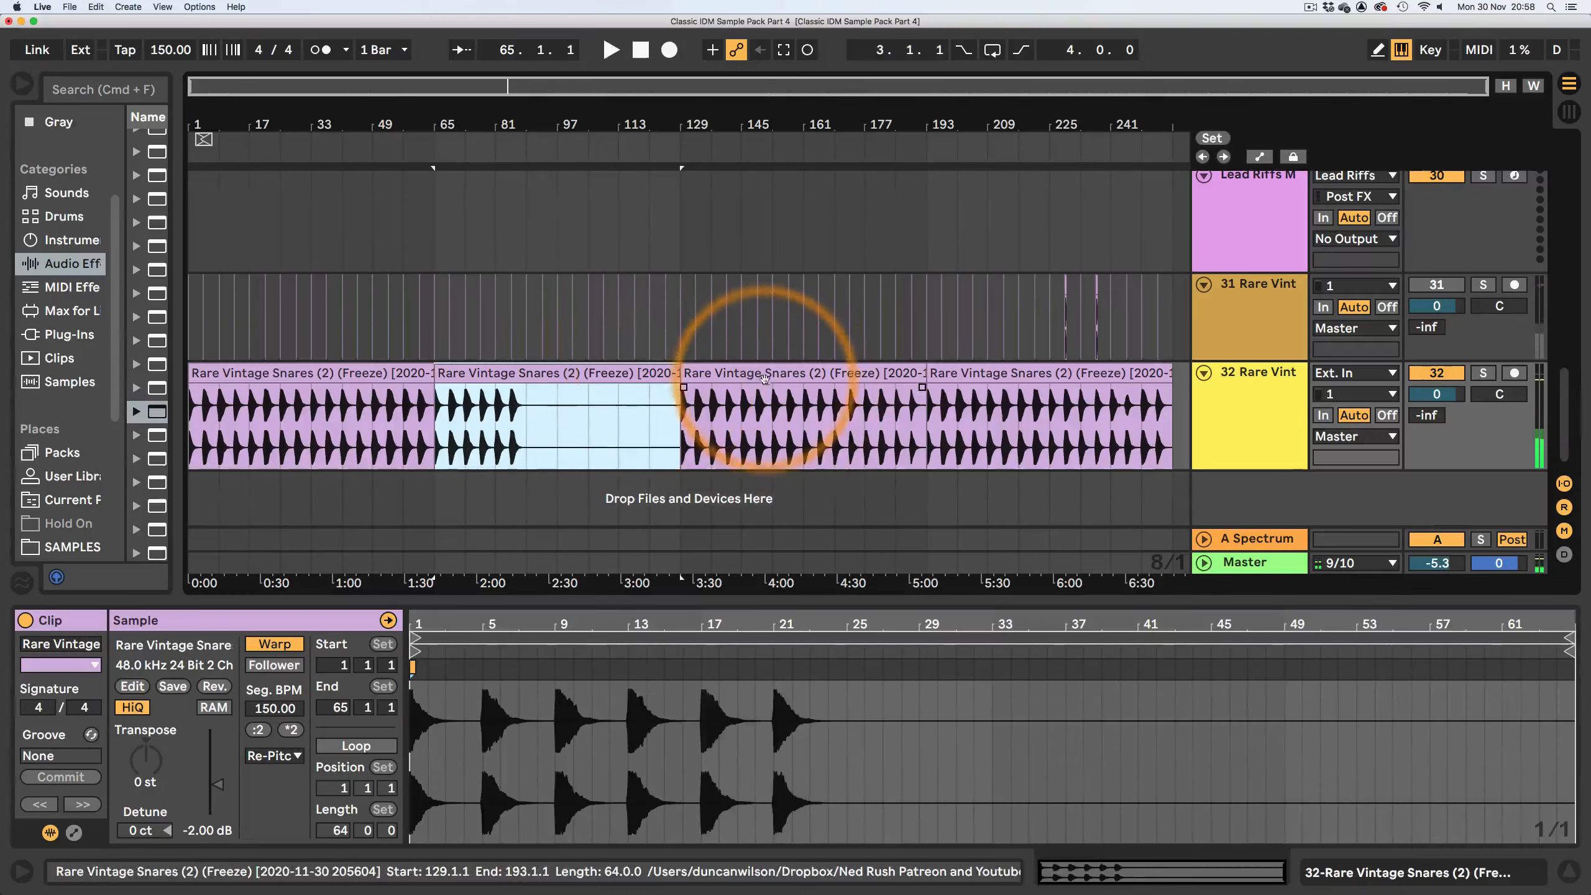
left_click(786, 372)
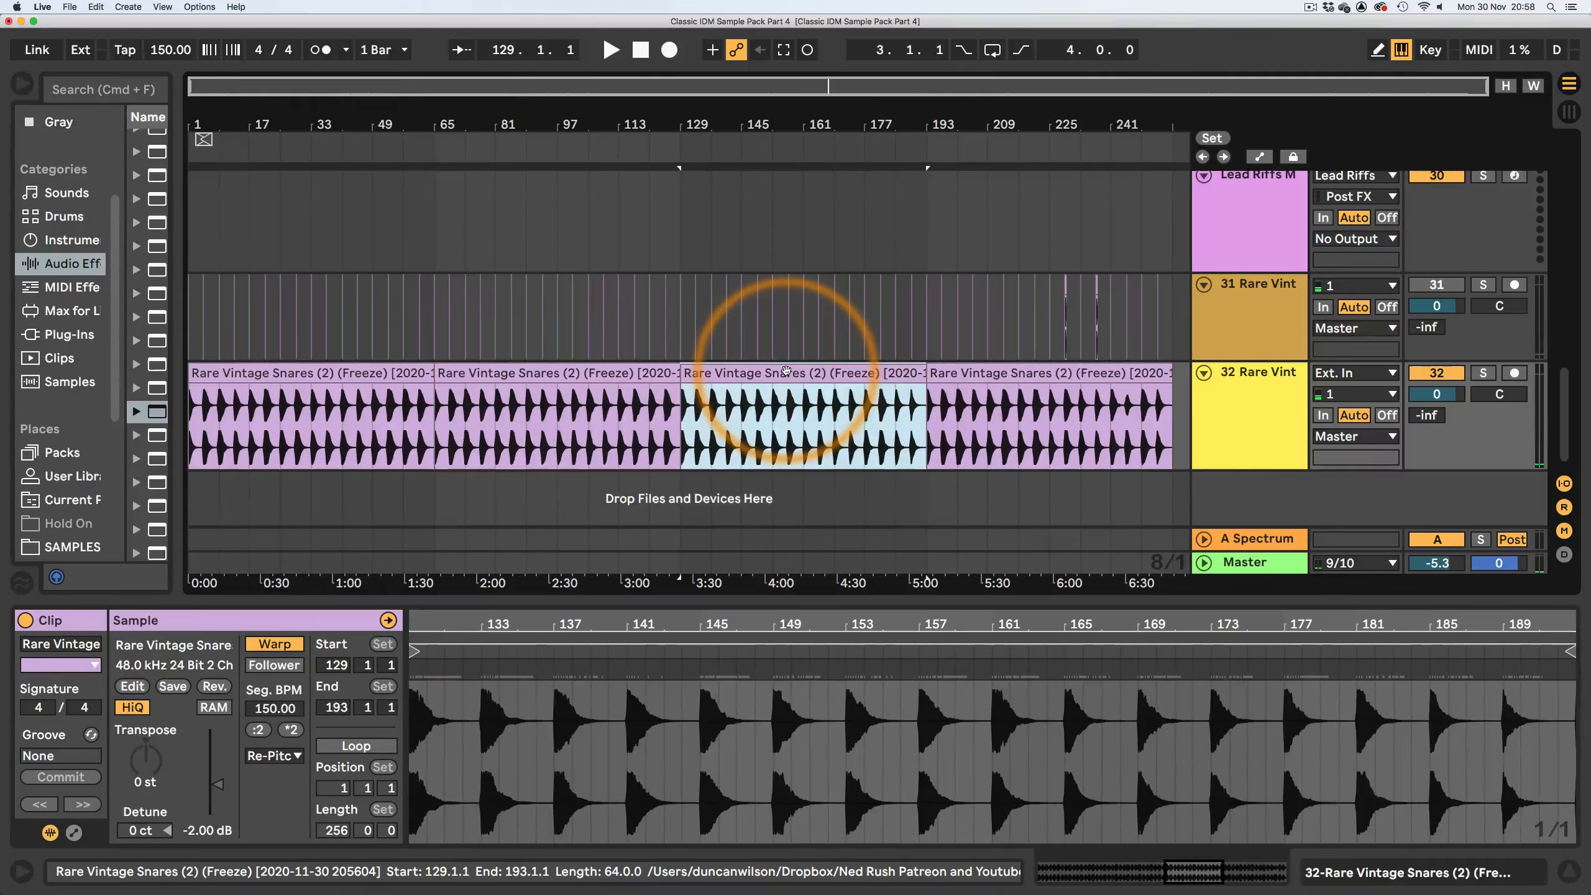
key("super+j")
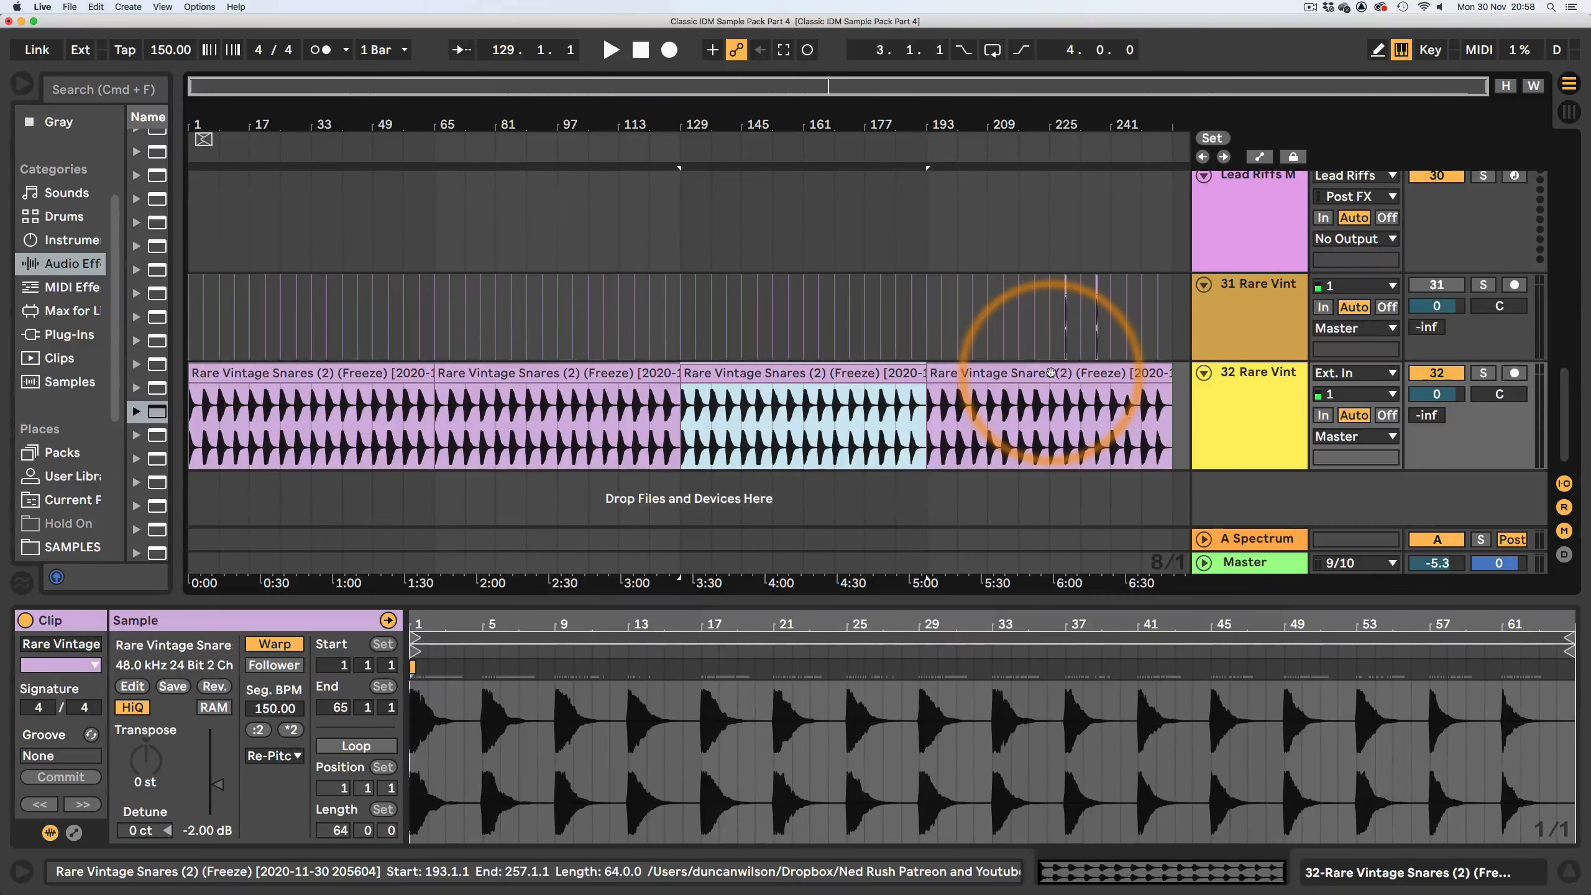
left_click(1050, 373)
key("super+j")
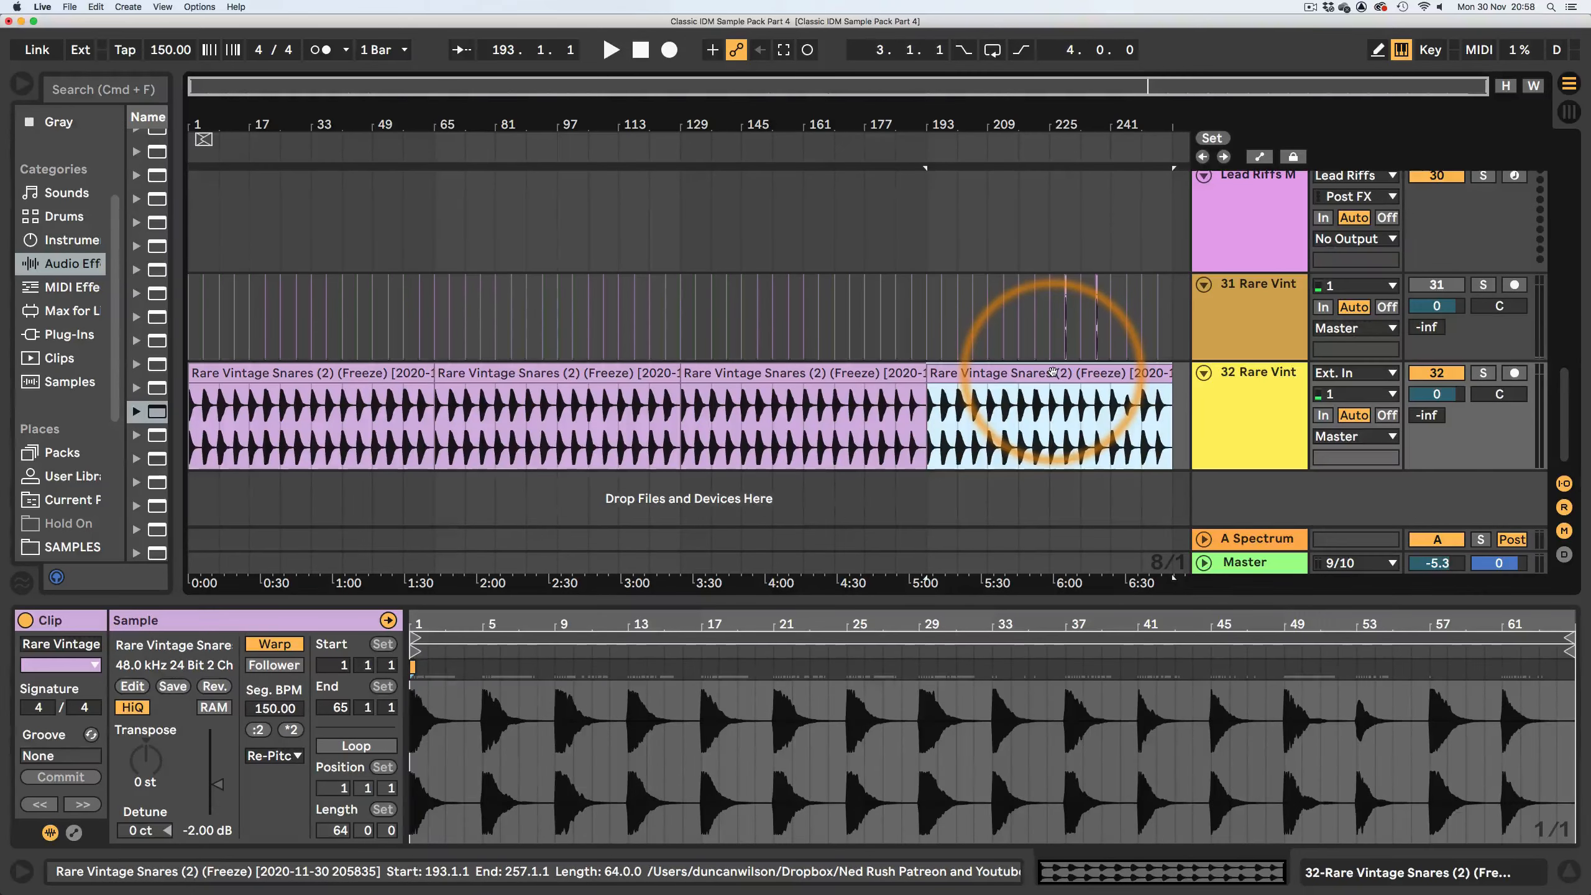
- Play the first 64-bar clip on track 32 and halve its segment tempo twice to 37.50 BPM, shortening it to 16 bars
left_click(283, 374)
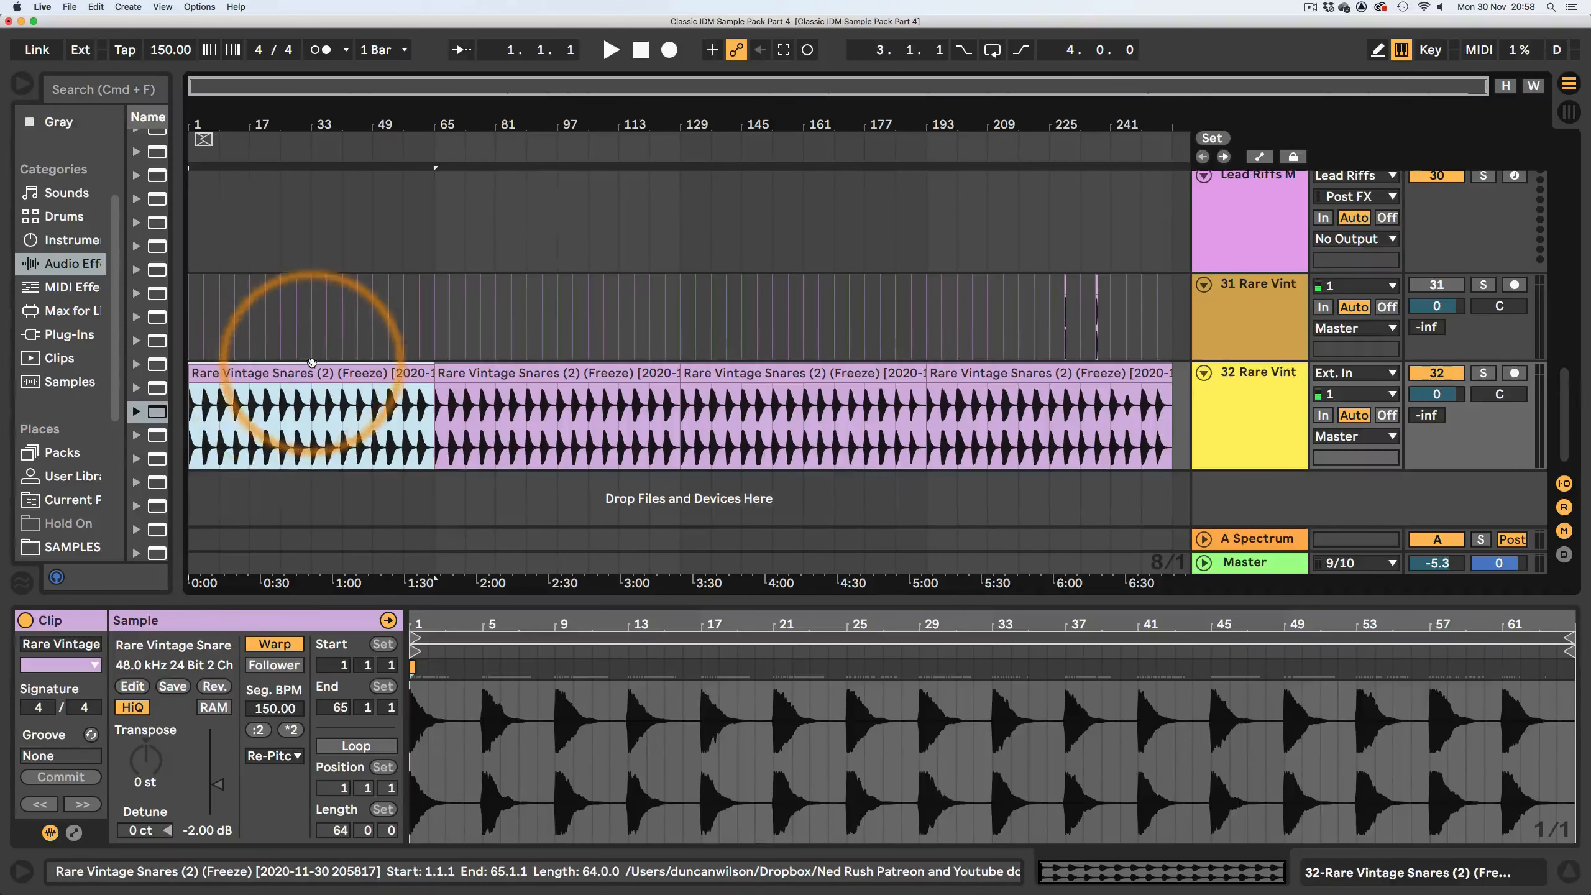
left_click(304, 362)
left_click(285, 375)
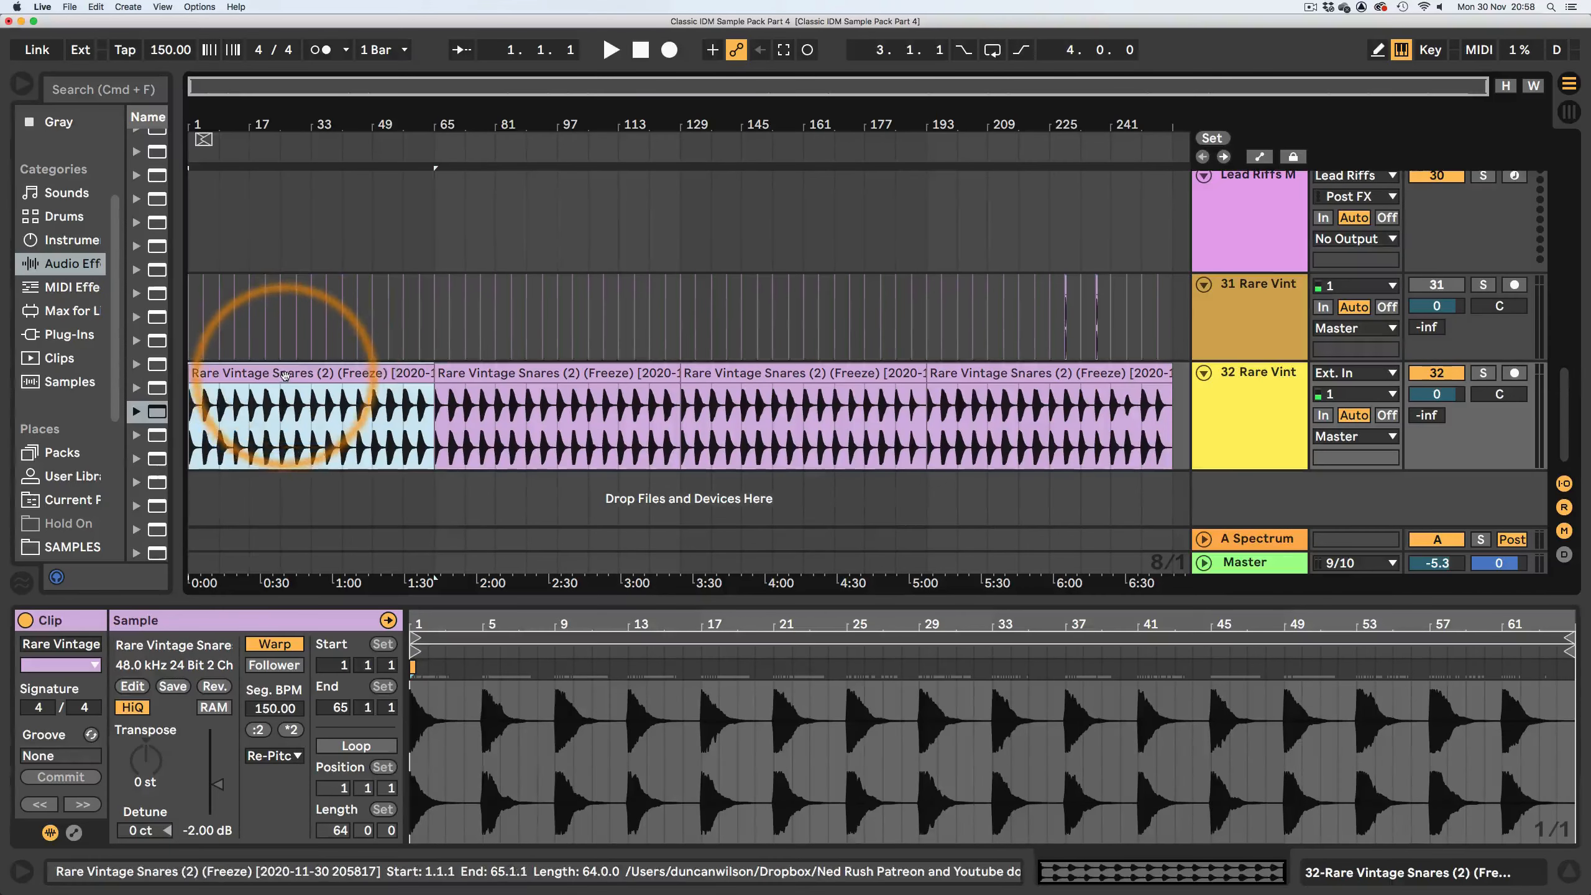
left_click_drag(191, 86, 189, 121)
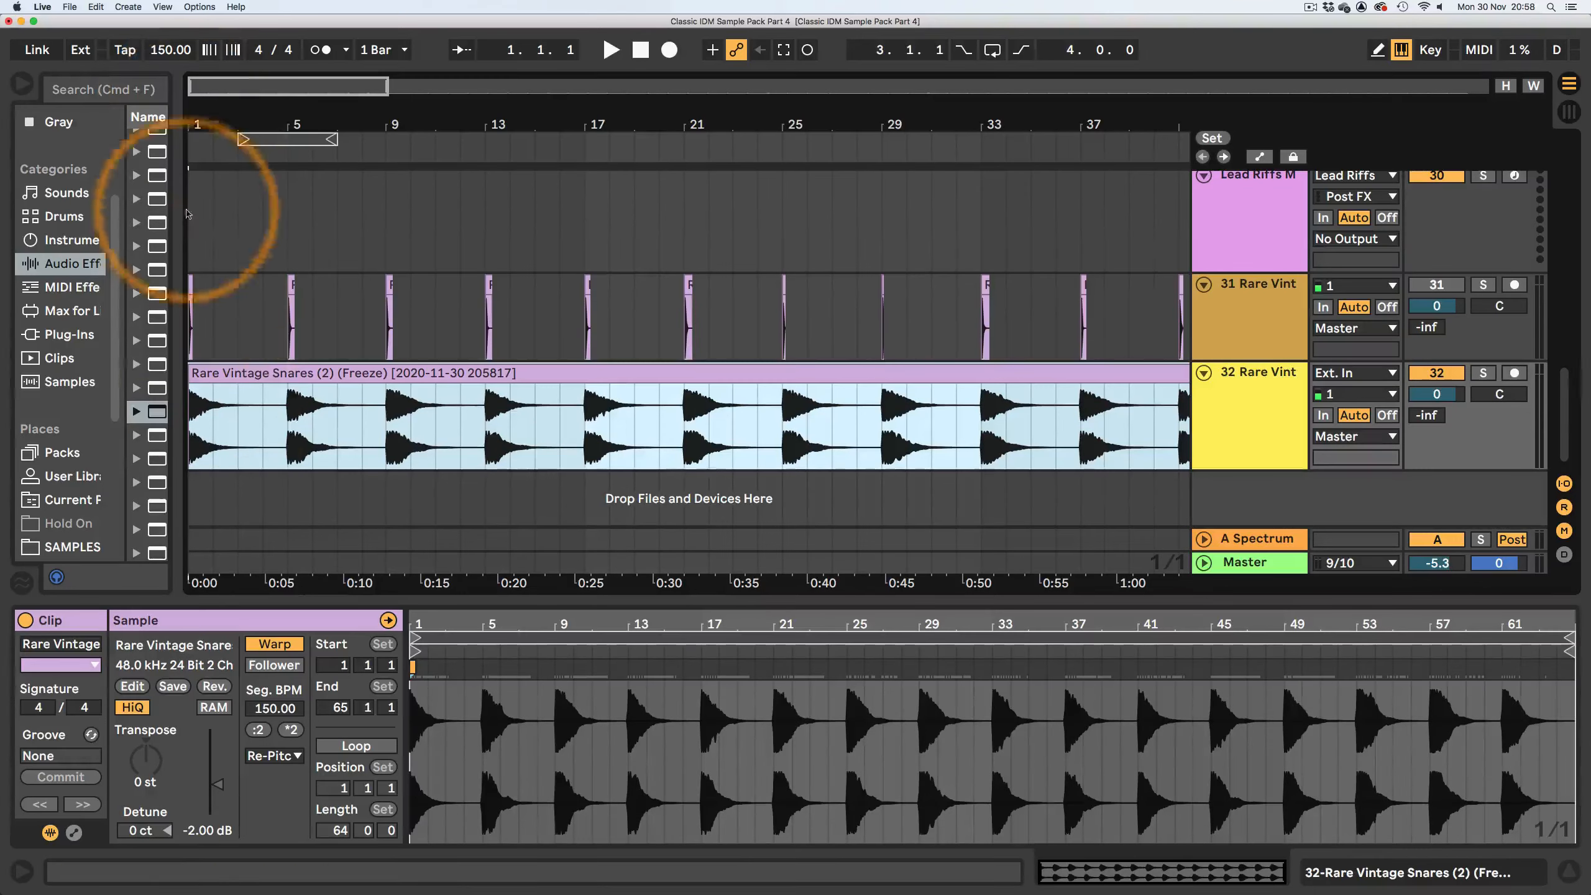
left_click_drag(421, 623, 421, 623)
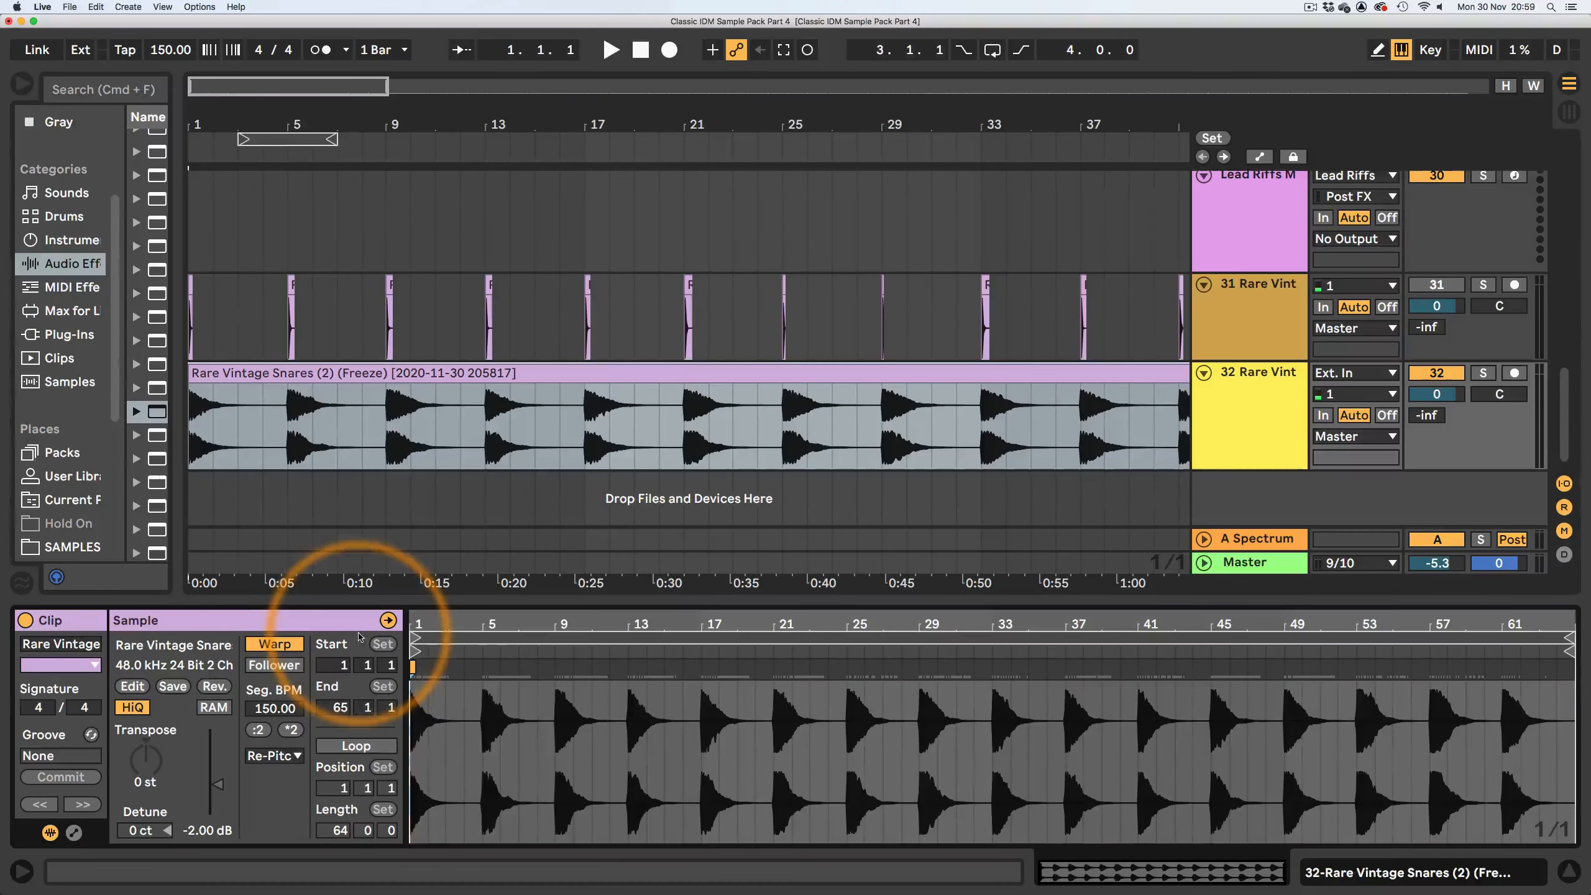
left_click(355, 373)
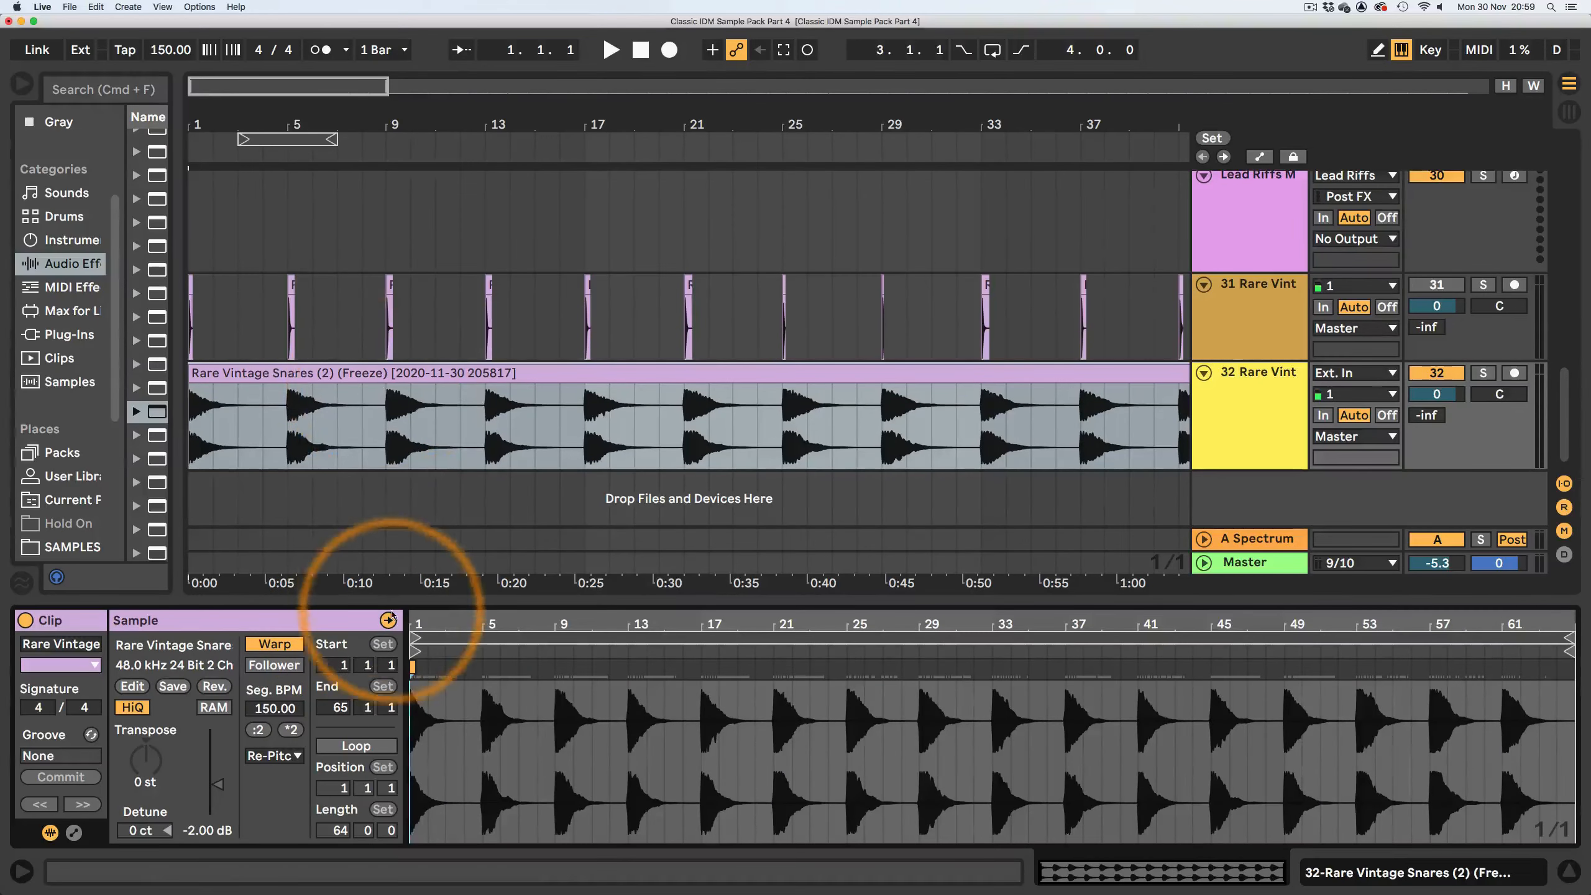
left_click_drag(500, 125, 497, 100)
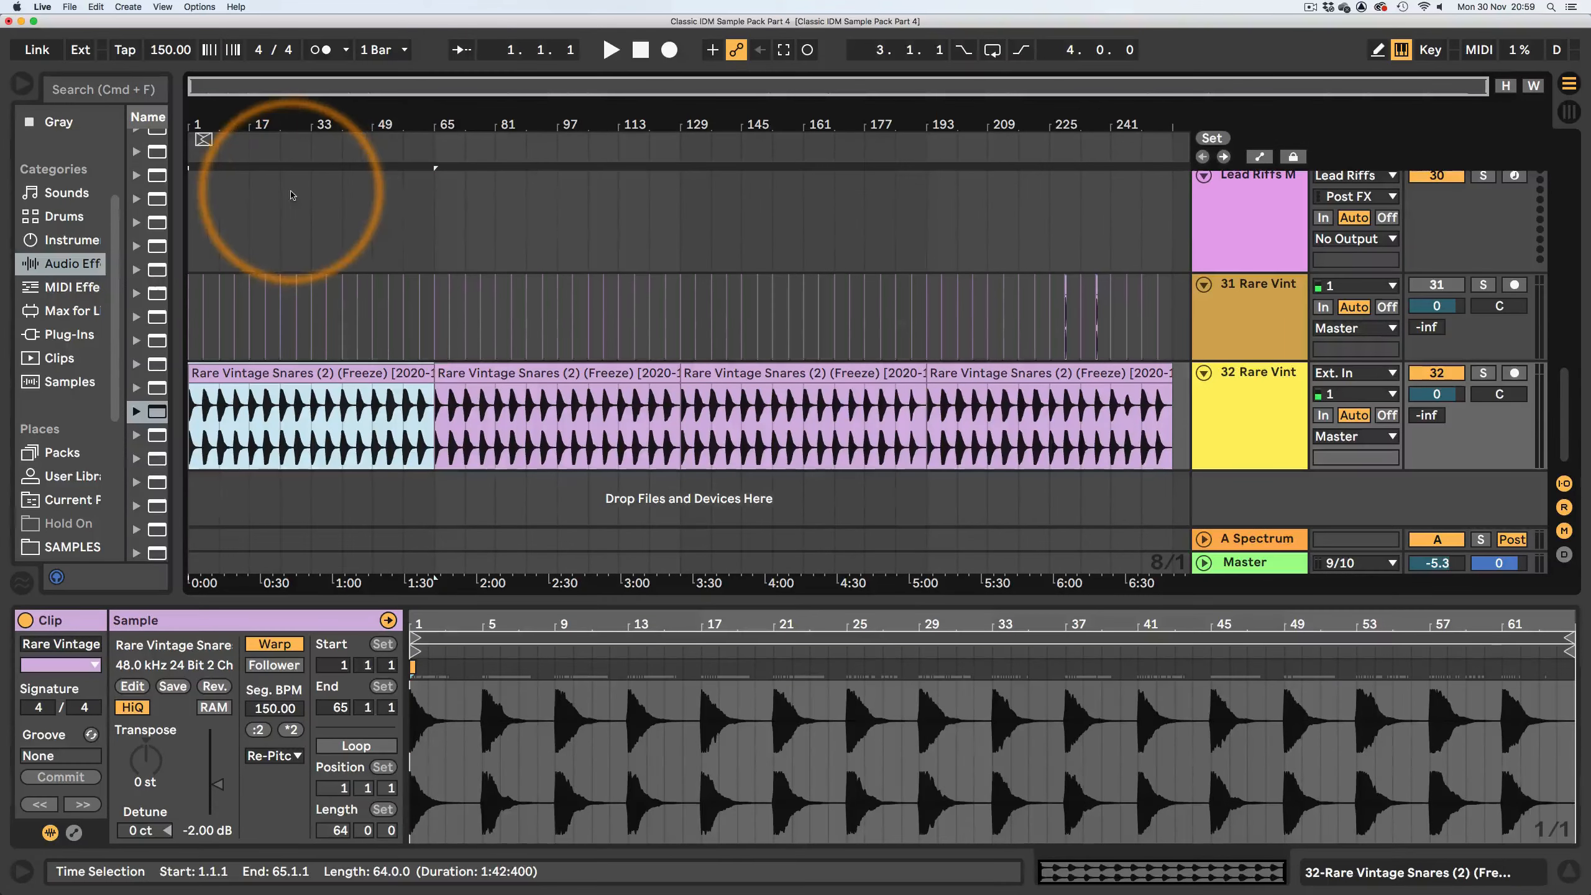
left_click(306, 375)
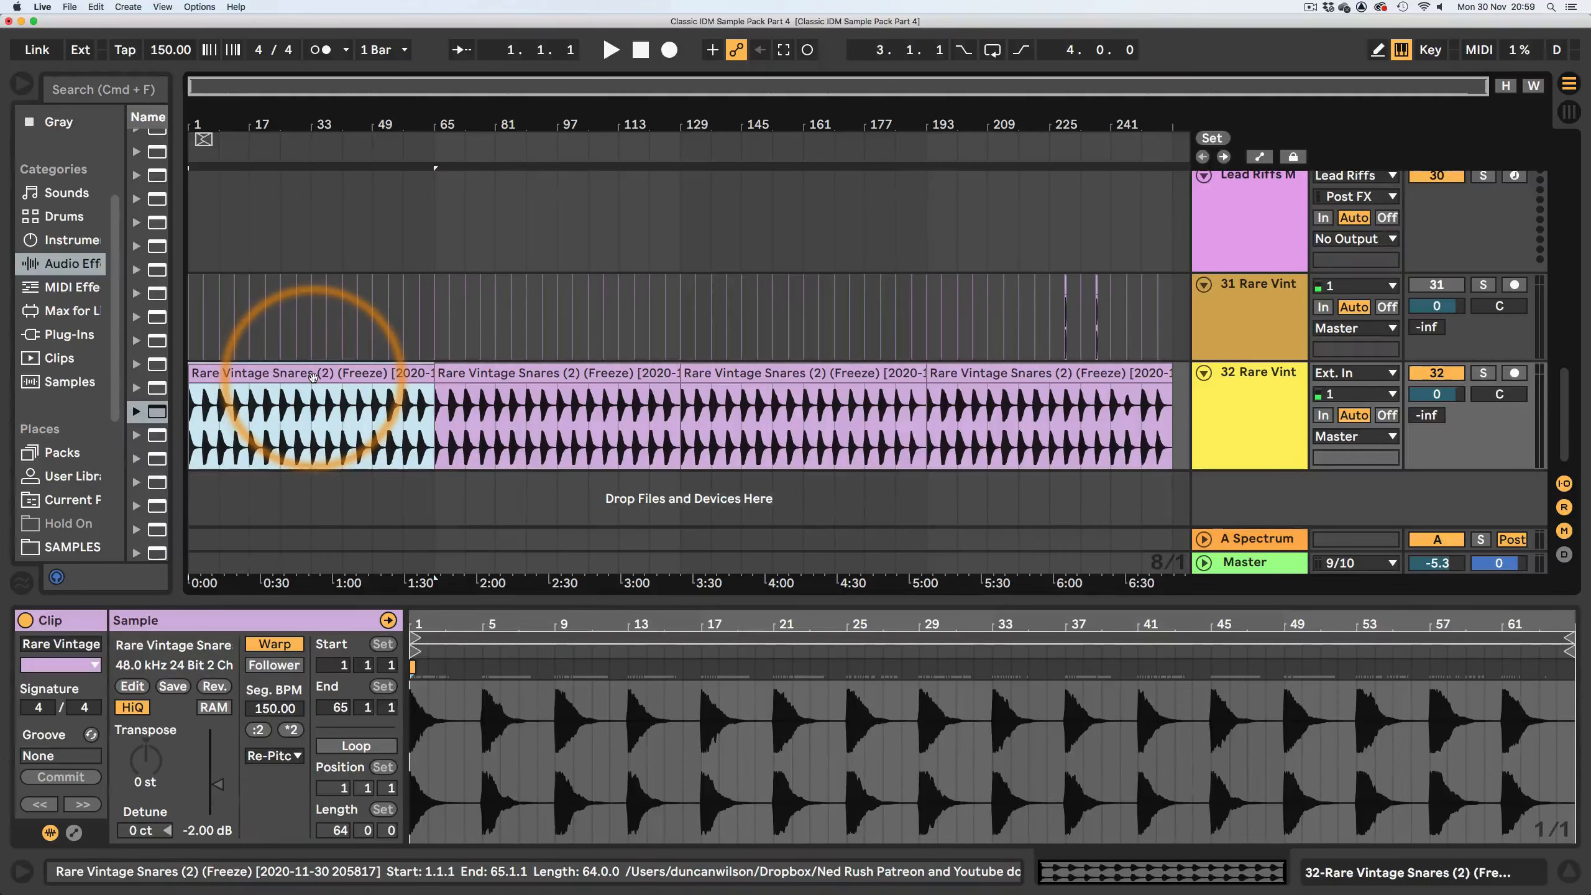
key("space")
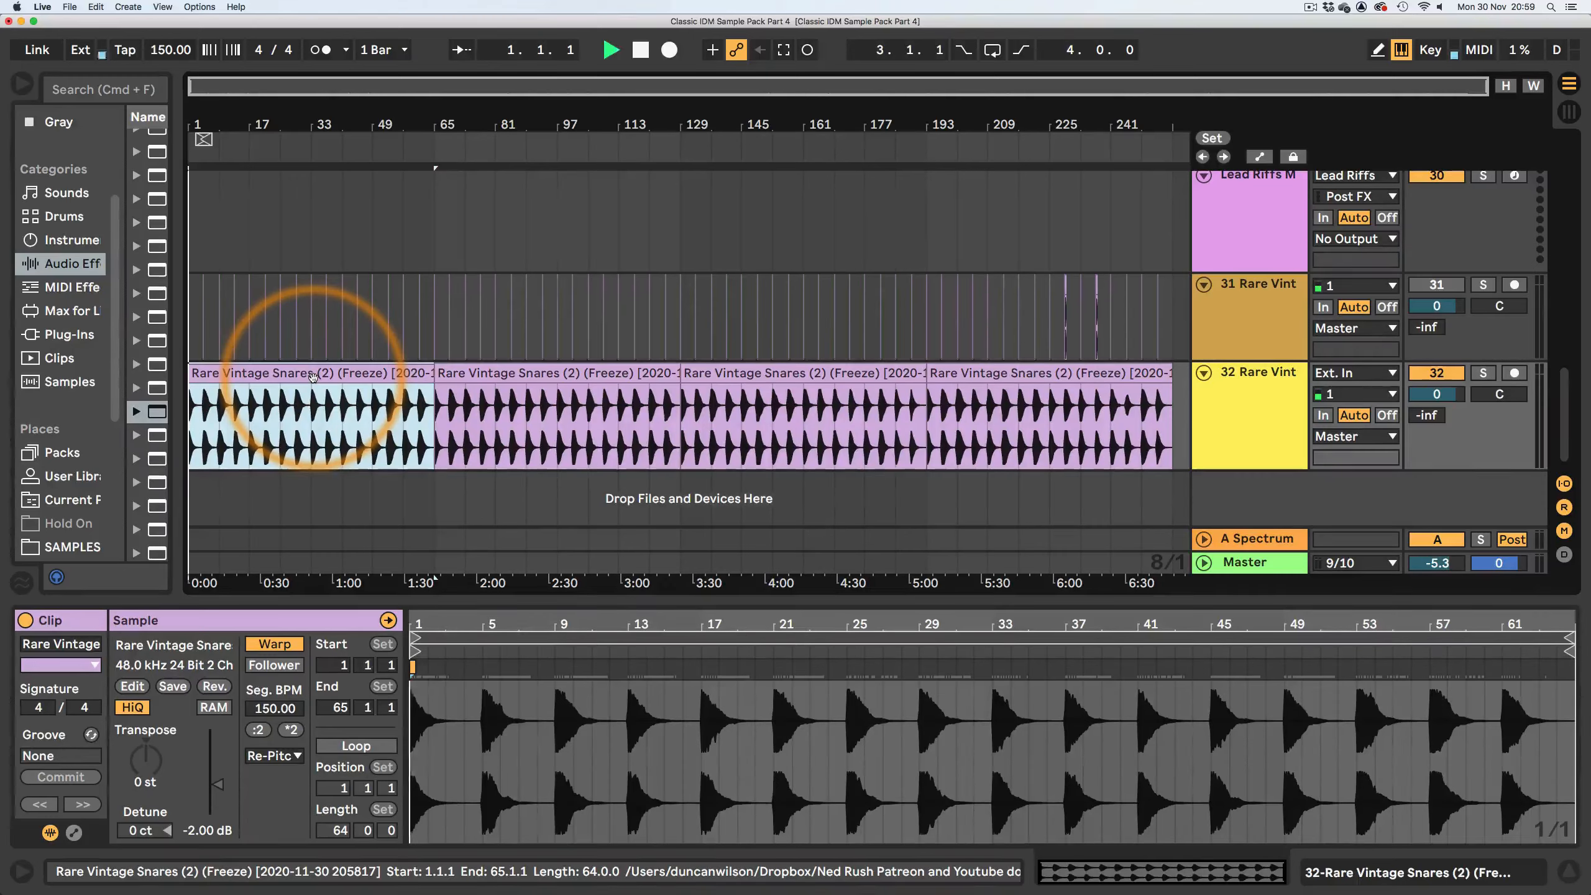
left_click(258, 730)
left_click(257, 731)
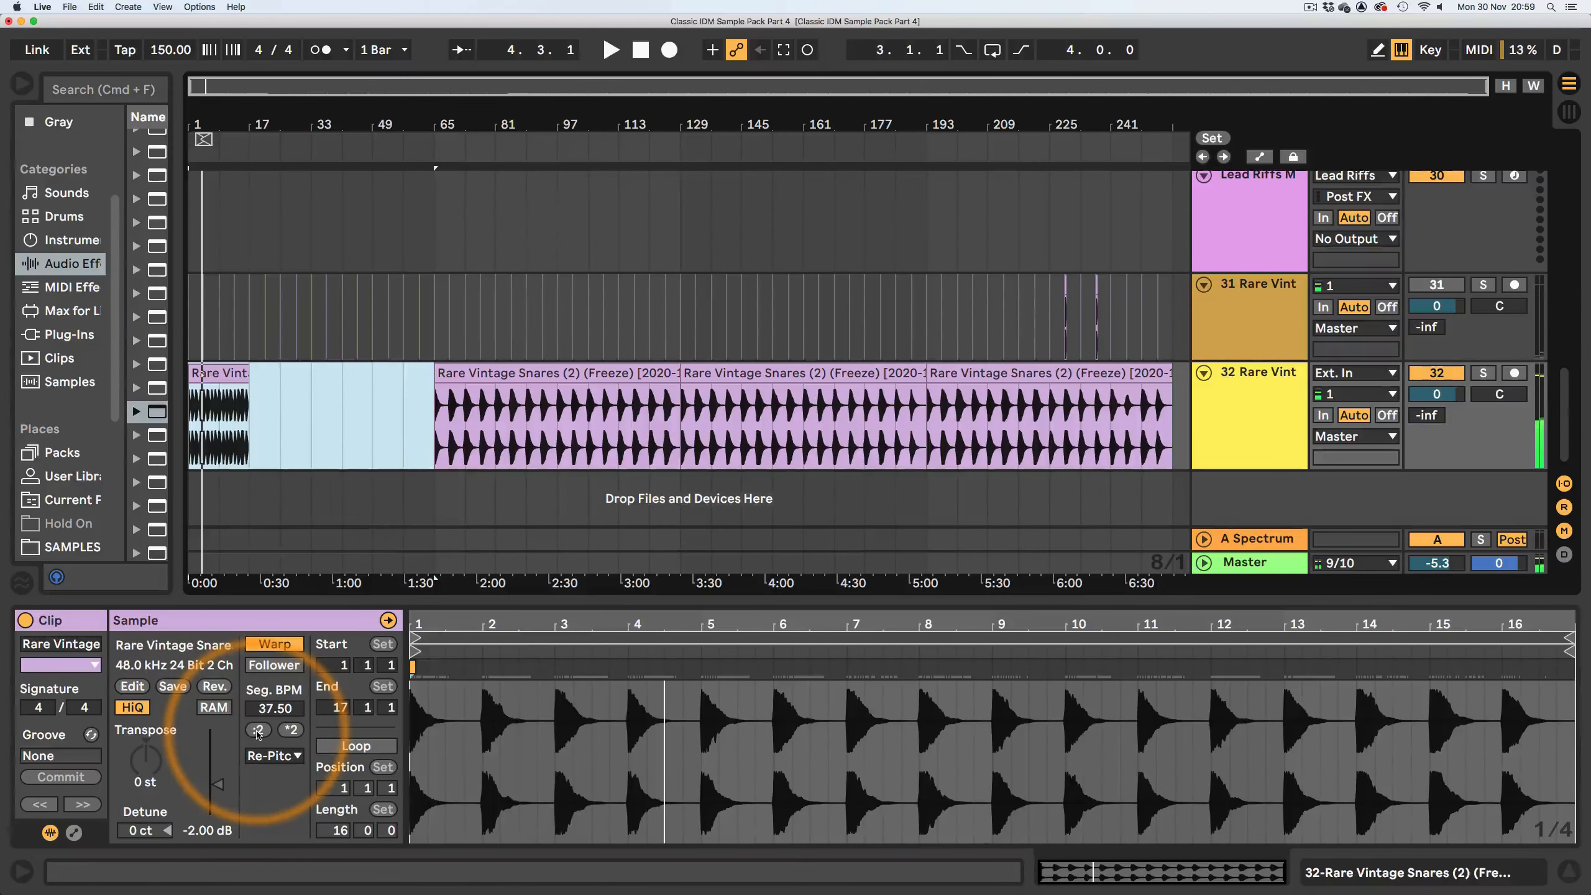
- Slice the shortened first clip to a new MIDI track with one slice per bar and the Sampler slicing preset
left_click(220, 374)
key("space")
right_click(221, 375)
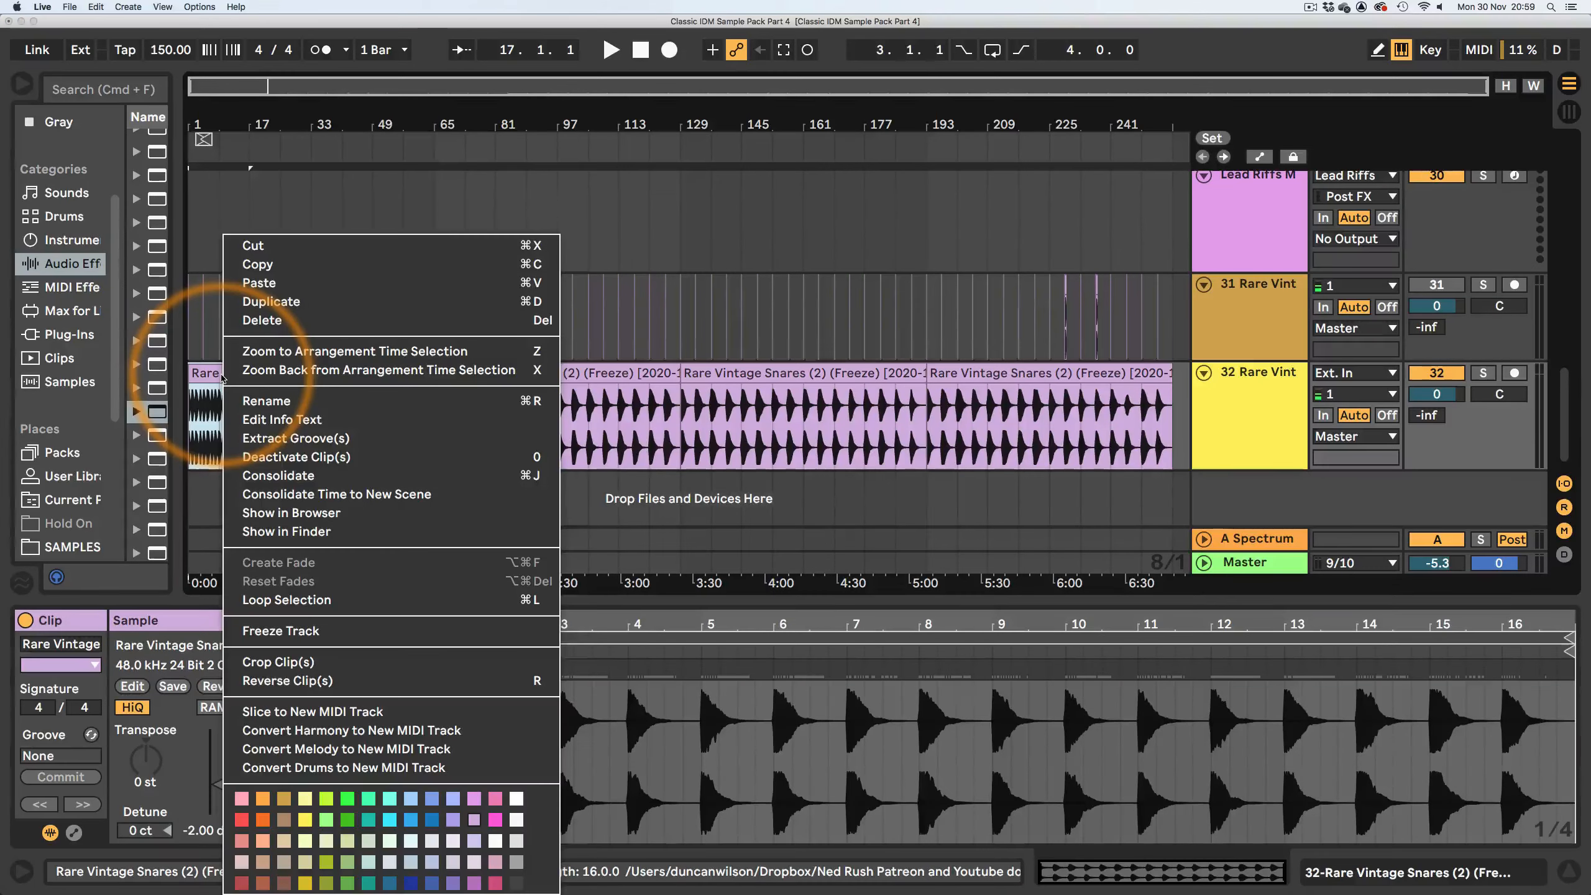
left_click(260, 713)
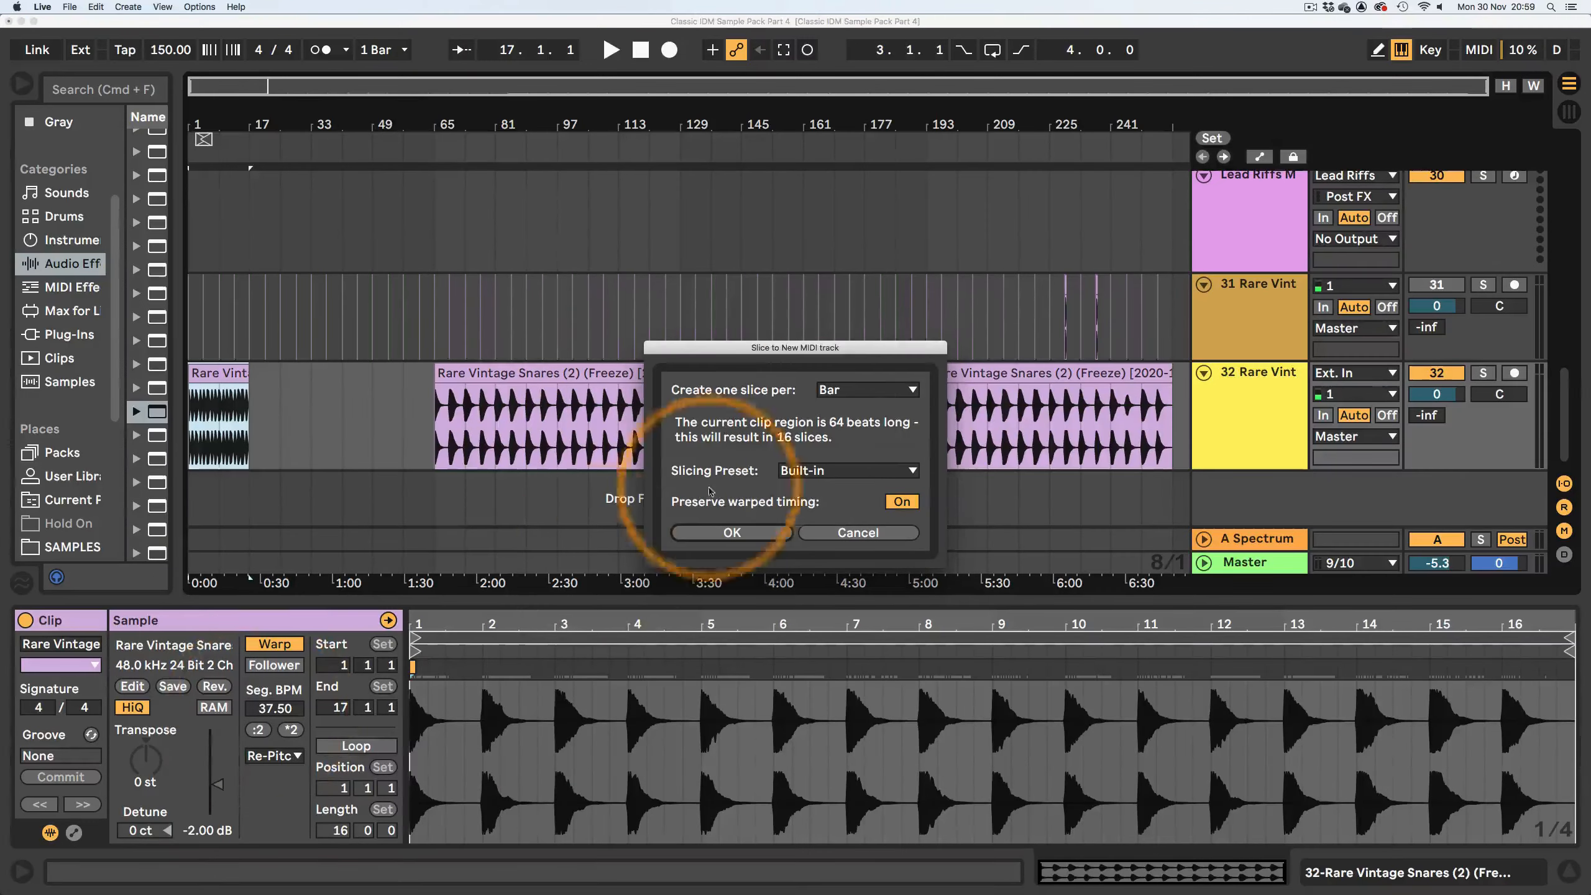
left_click(817, 471)
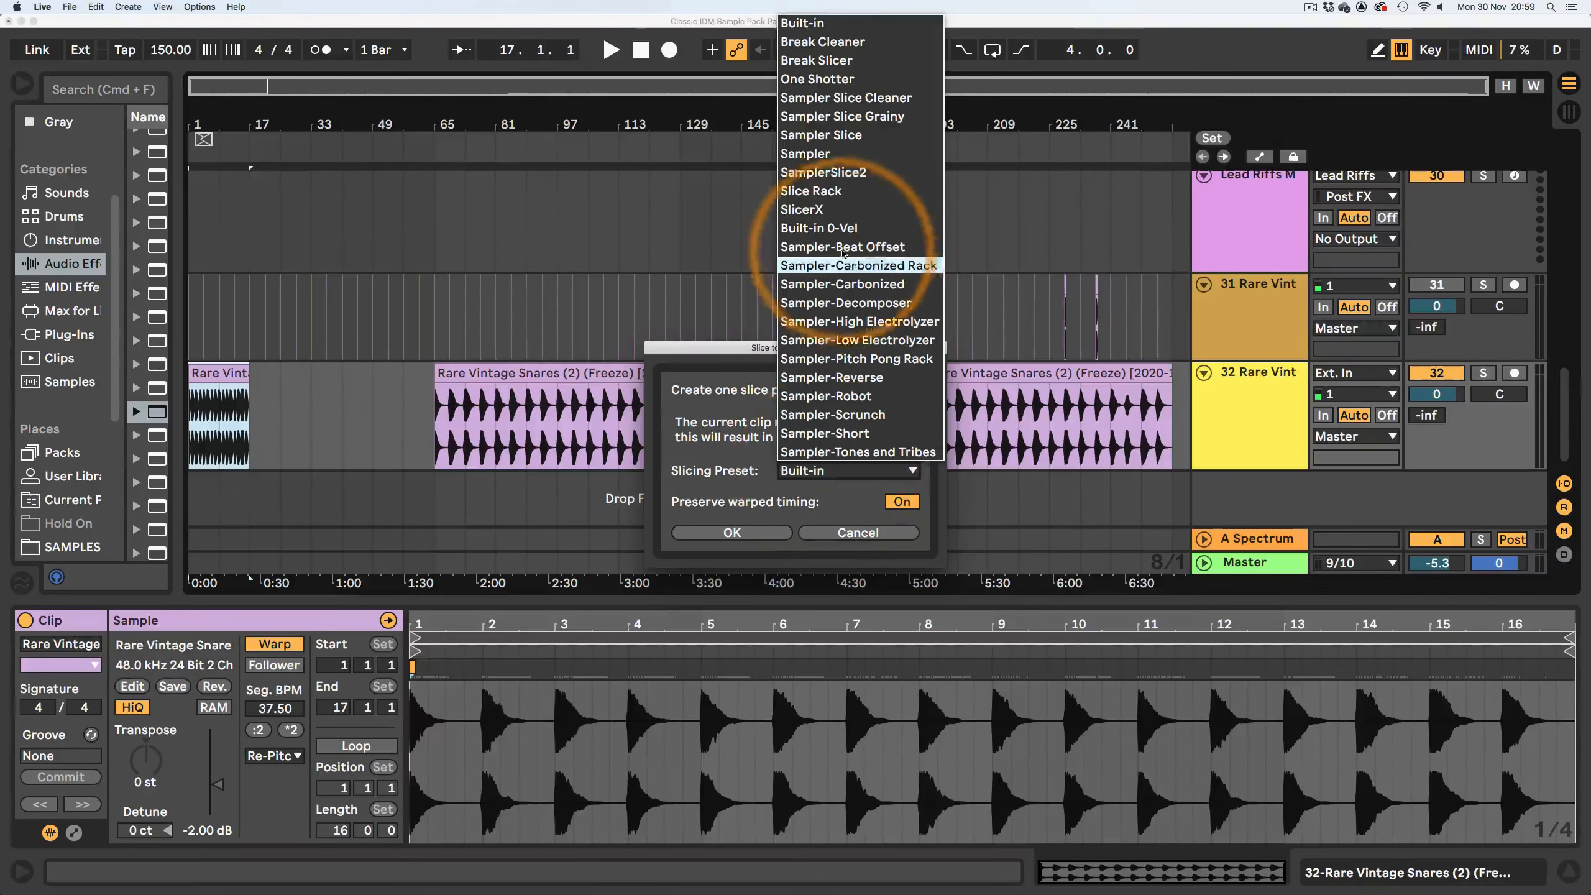
left_click(852, 160)
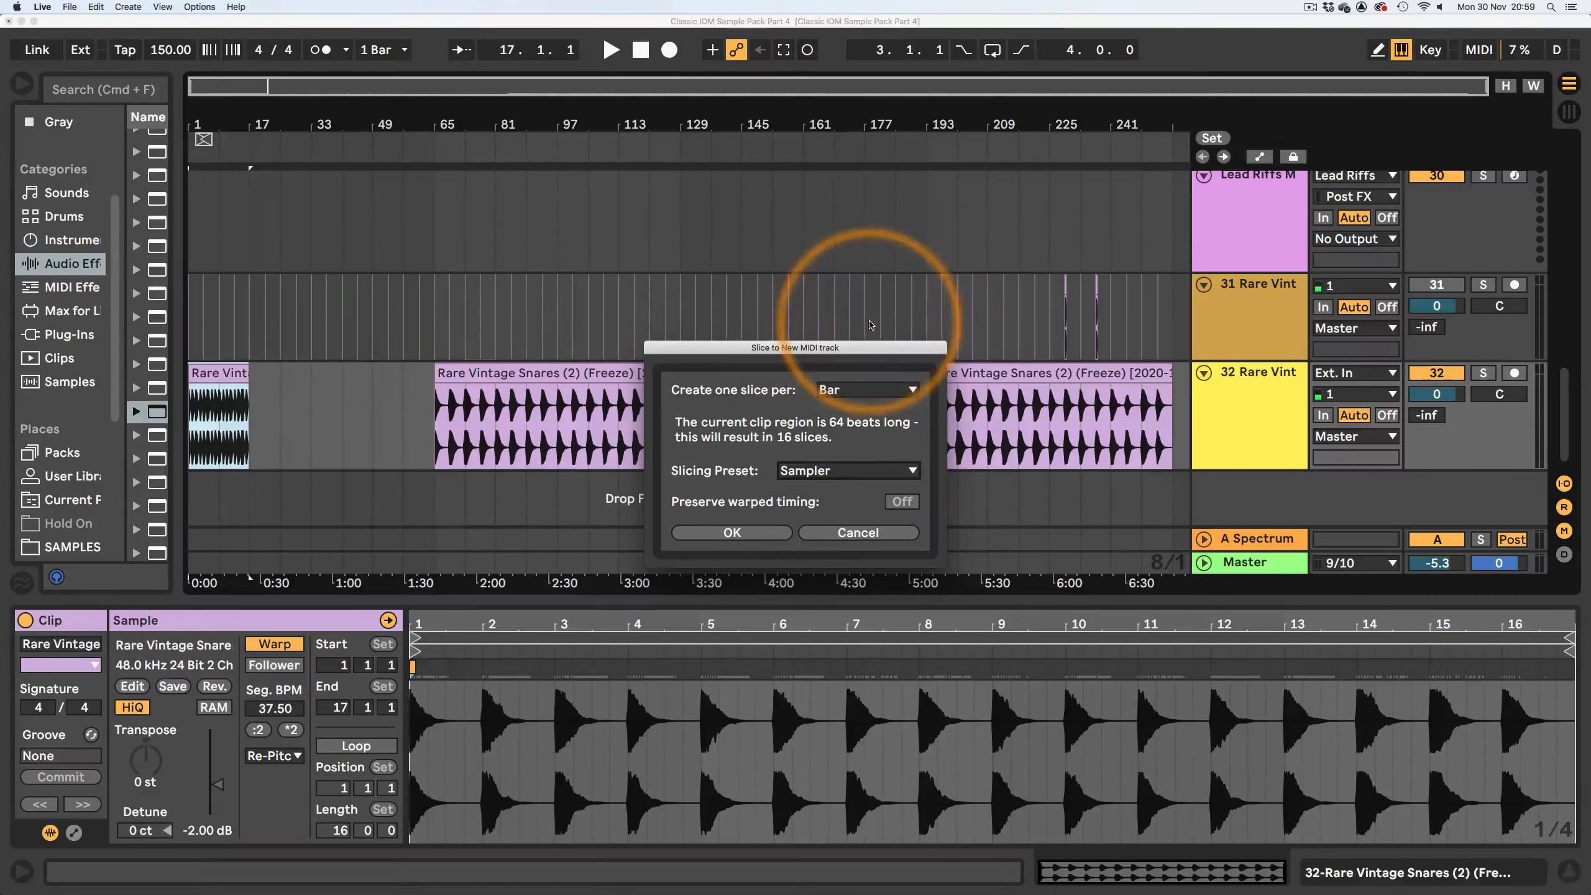
left_click(742, 533)
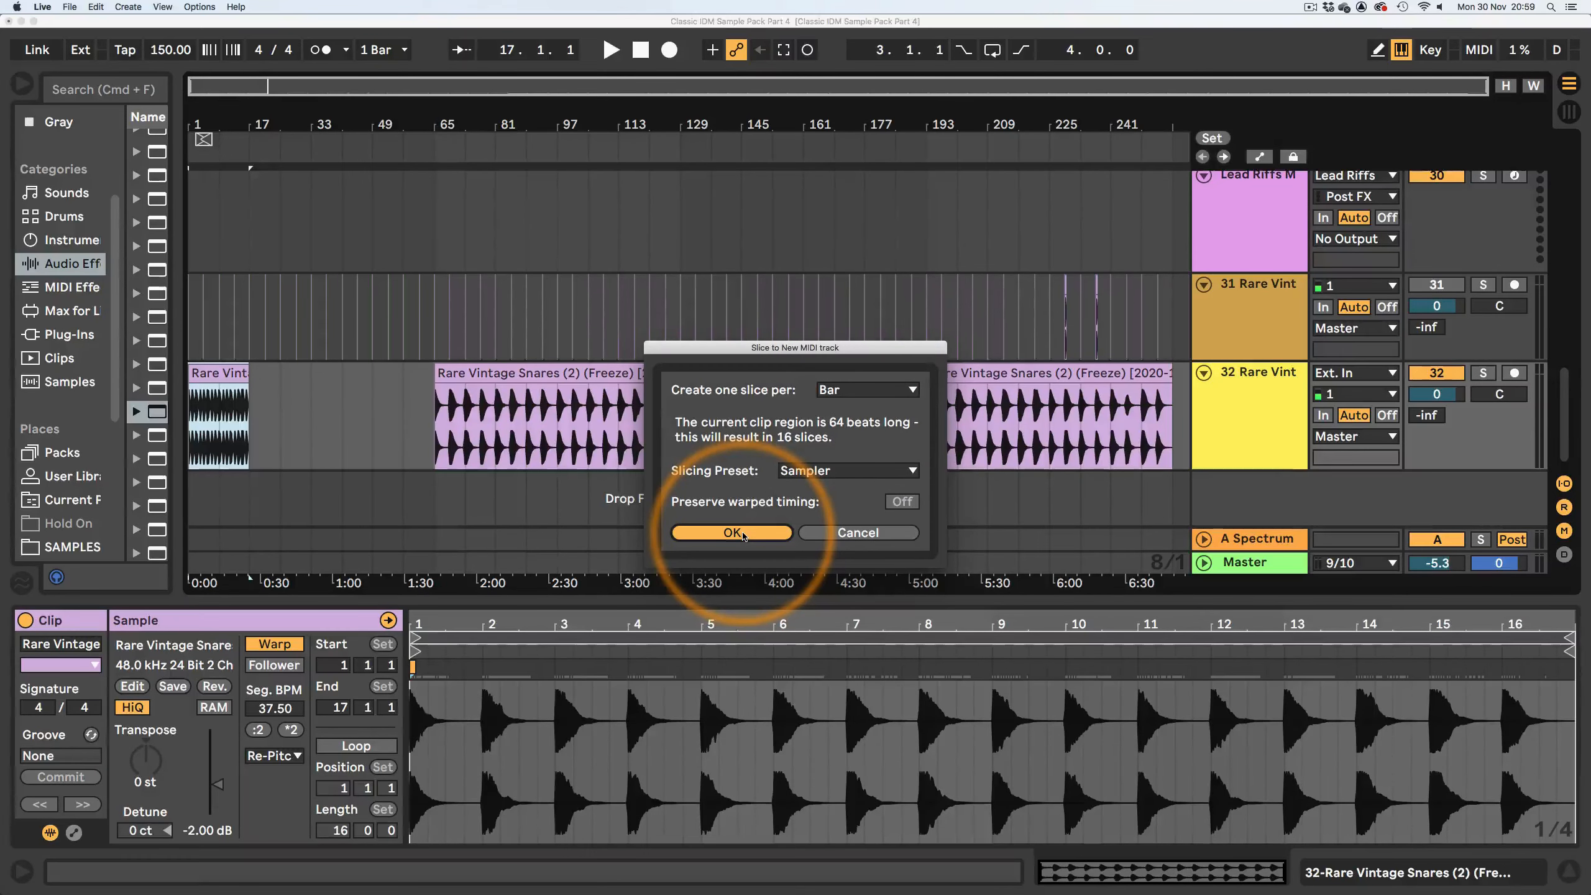
left_click(569, 305)
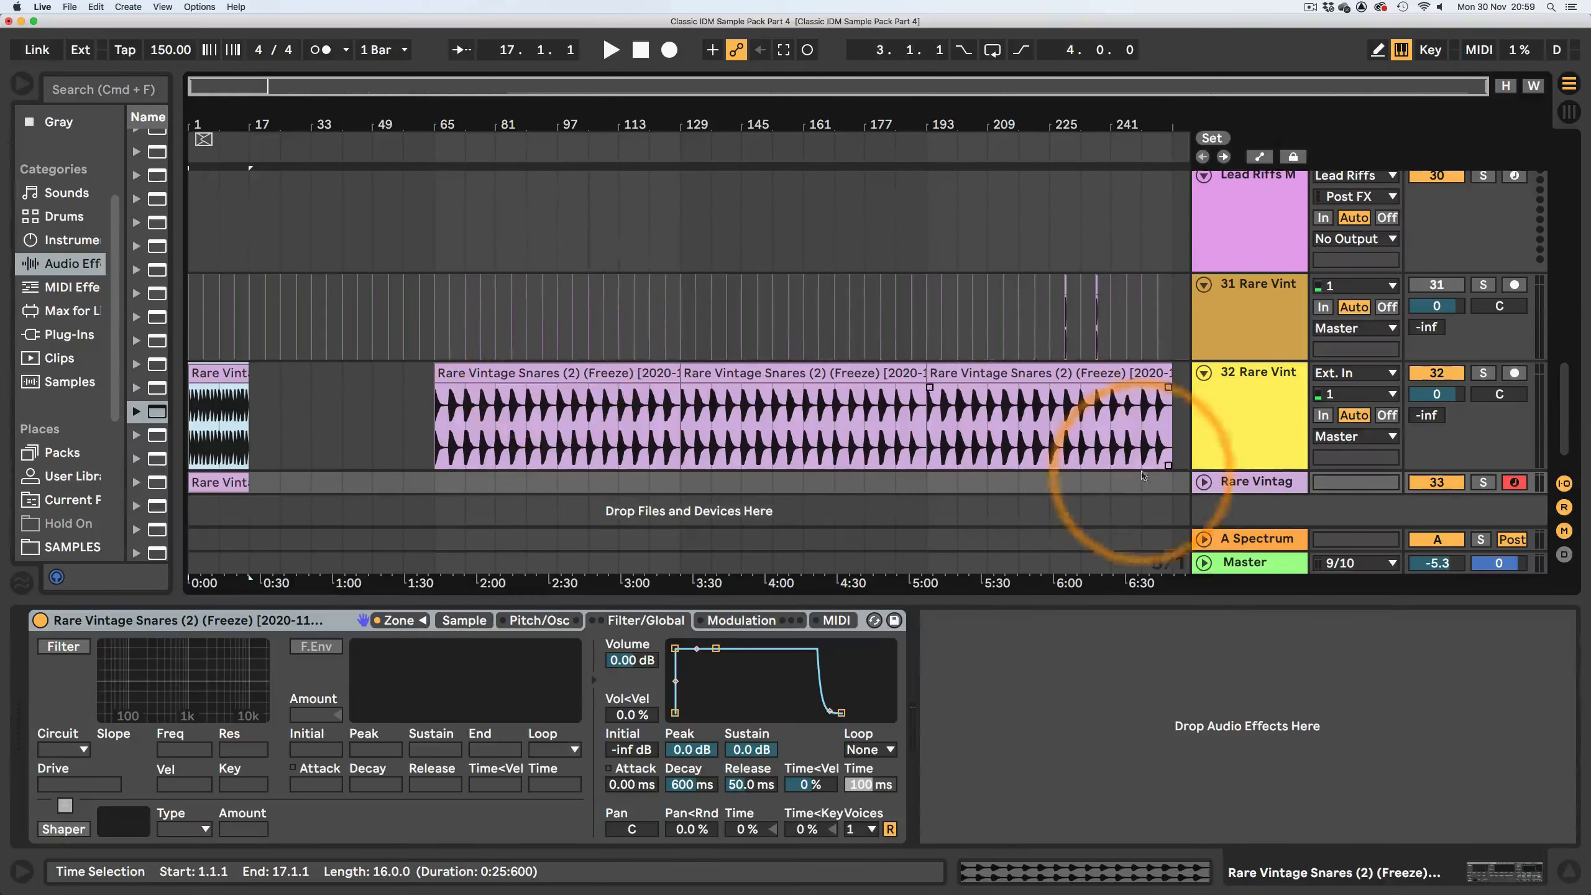
- Unfold the new sliced MIDI track and review its clip's notes and its Sampler device
left_click(1203, 482)
scroll(568, 391, "down", 3)
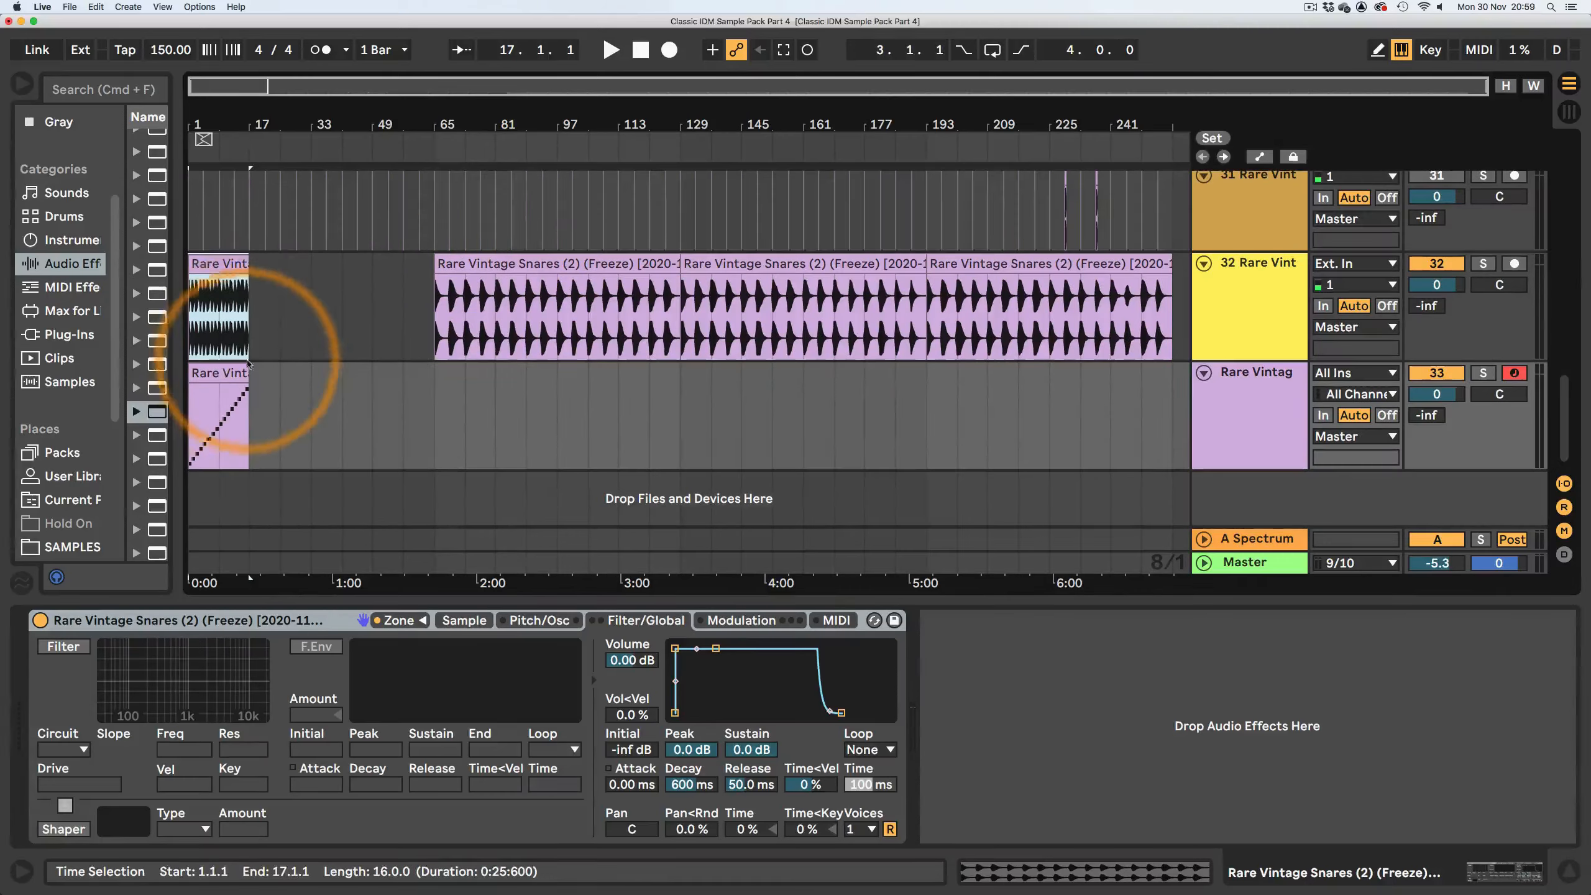
left_click(226, 400)
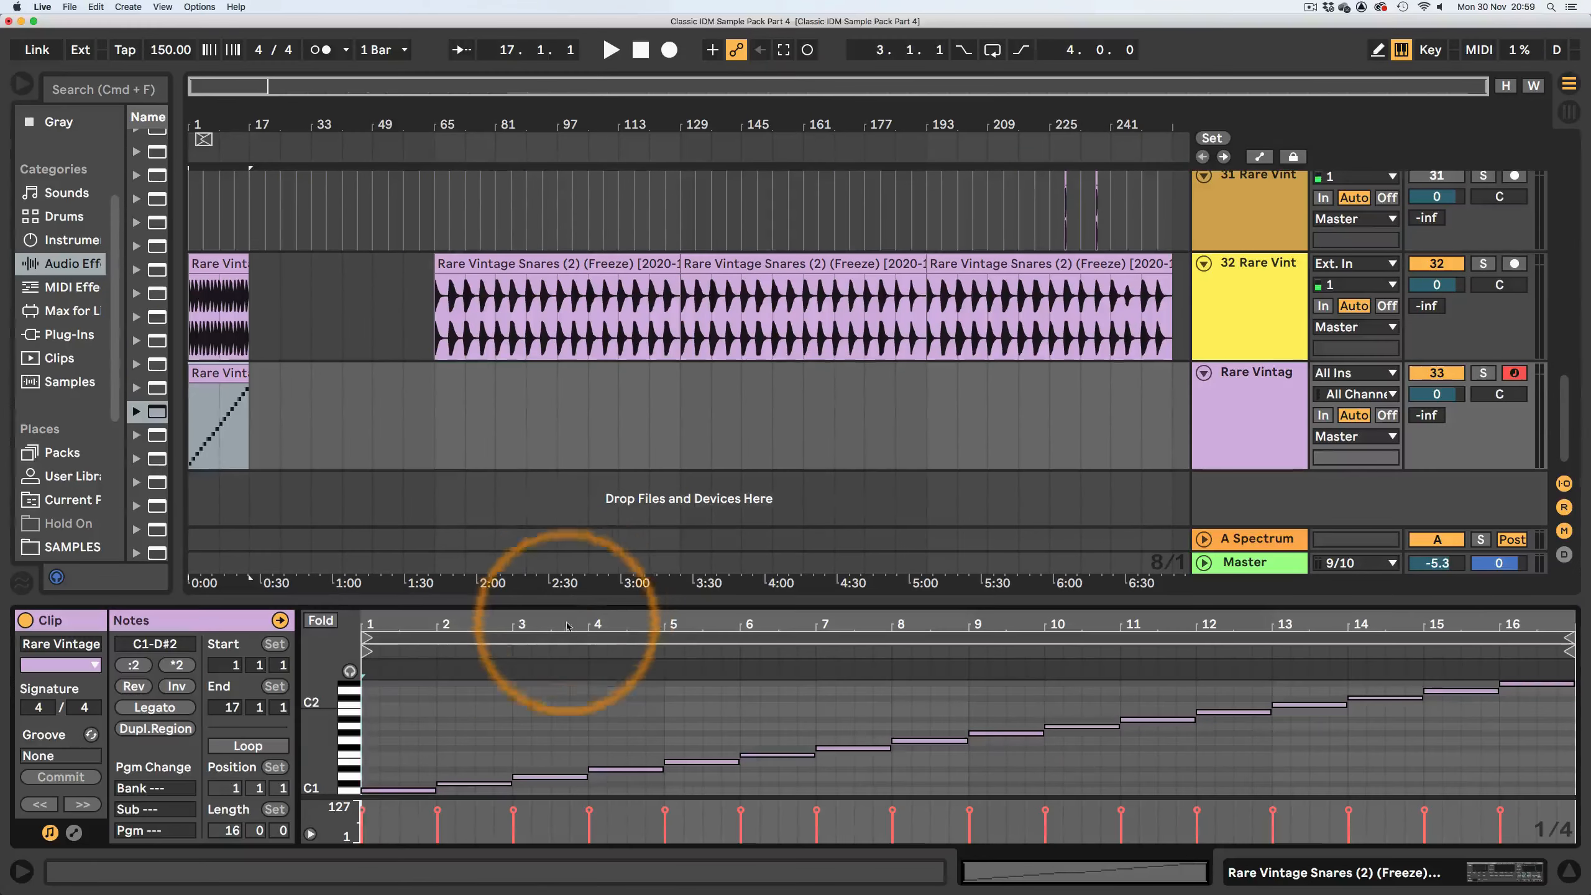
left_click(508, 745)
key("super+a")
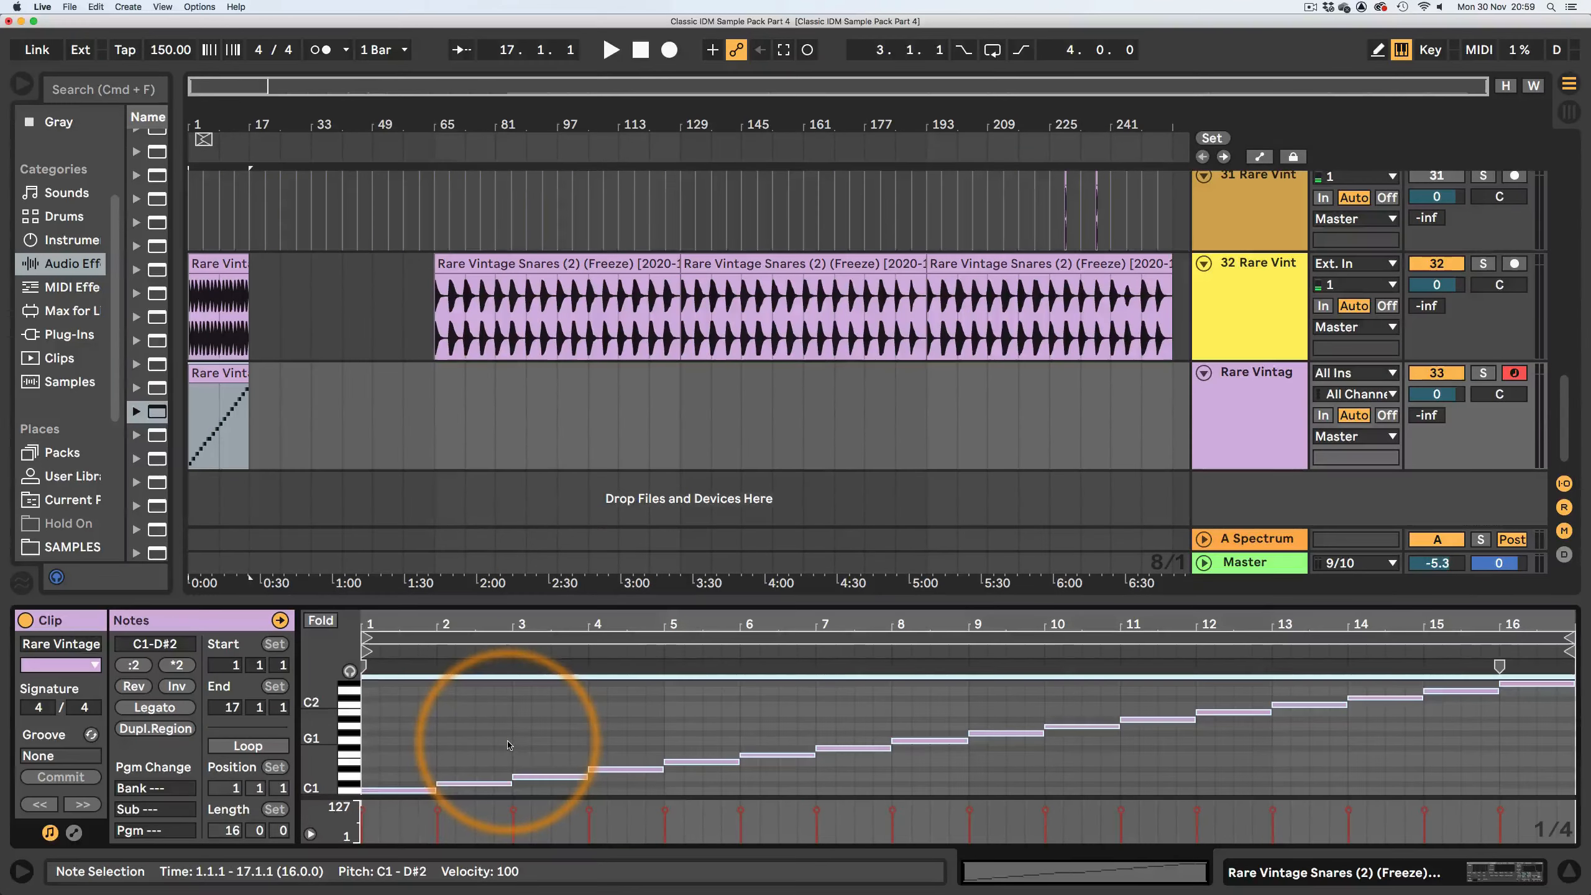
left_click(941, 805)
left_click(1304, 875)
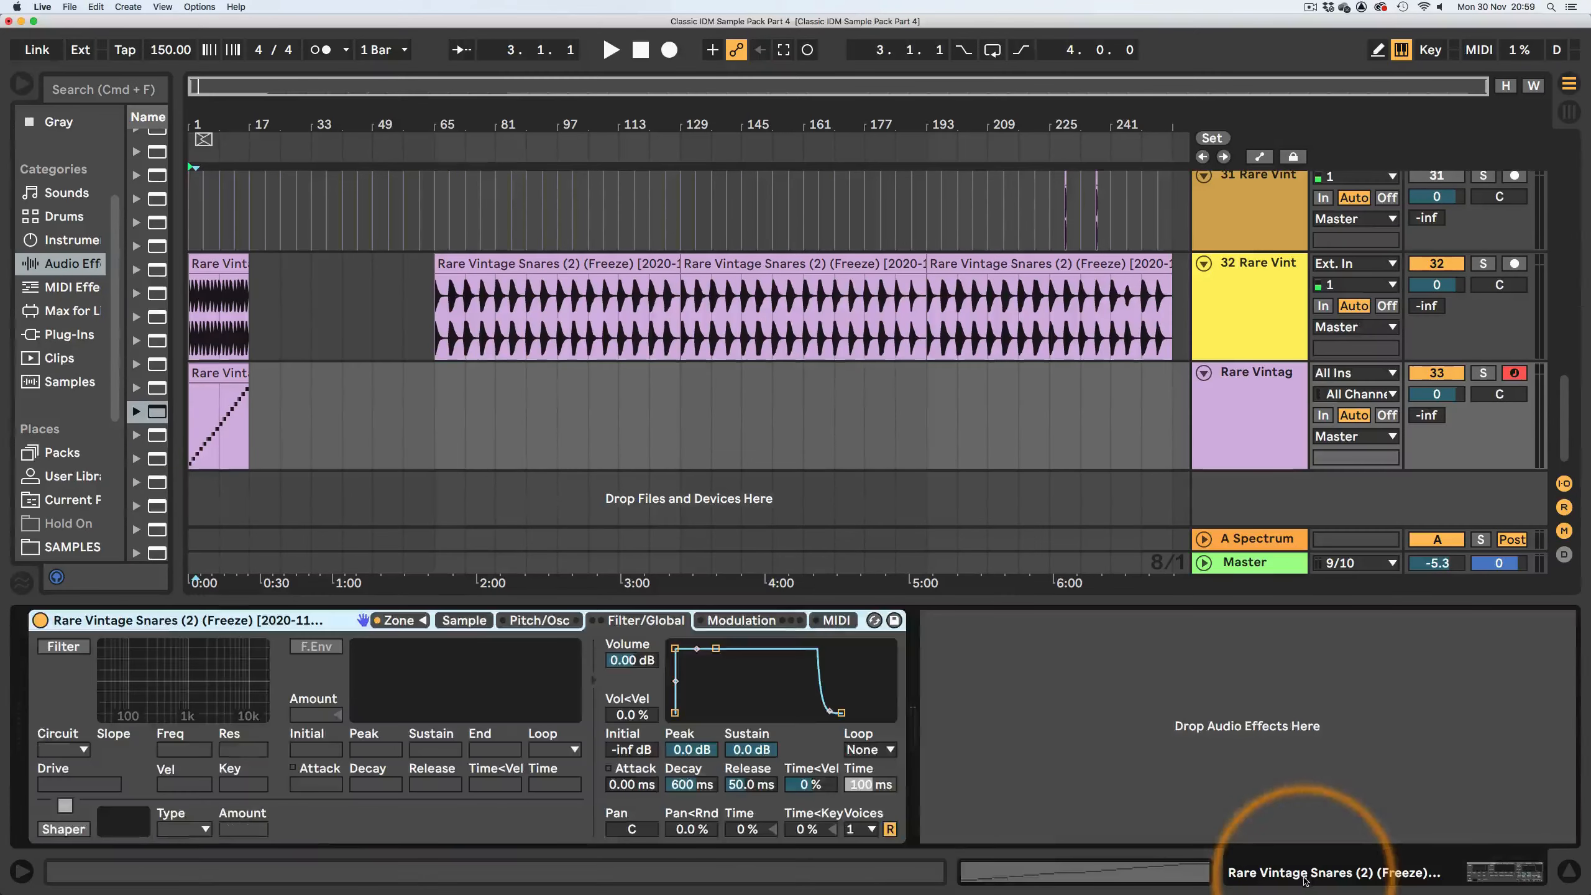
- Double the sliced MIDI clip's note timing three times, stretching it to 128 bars
double_click(237, 445)
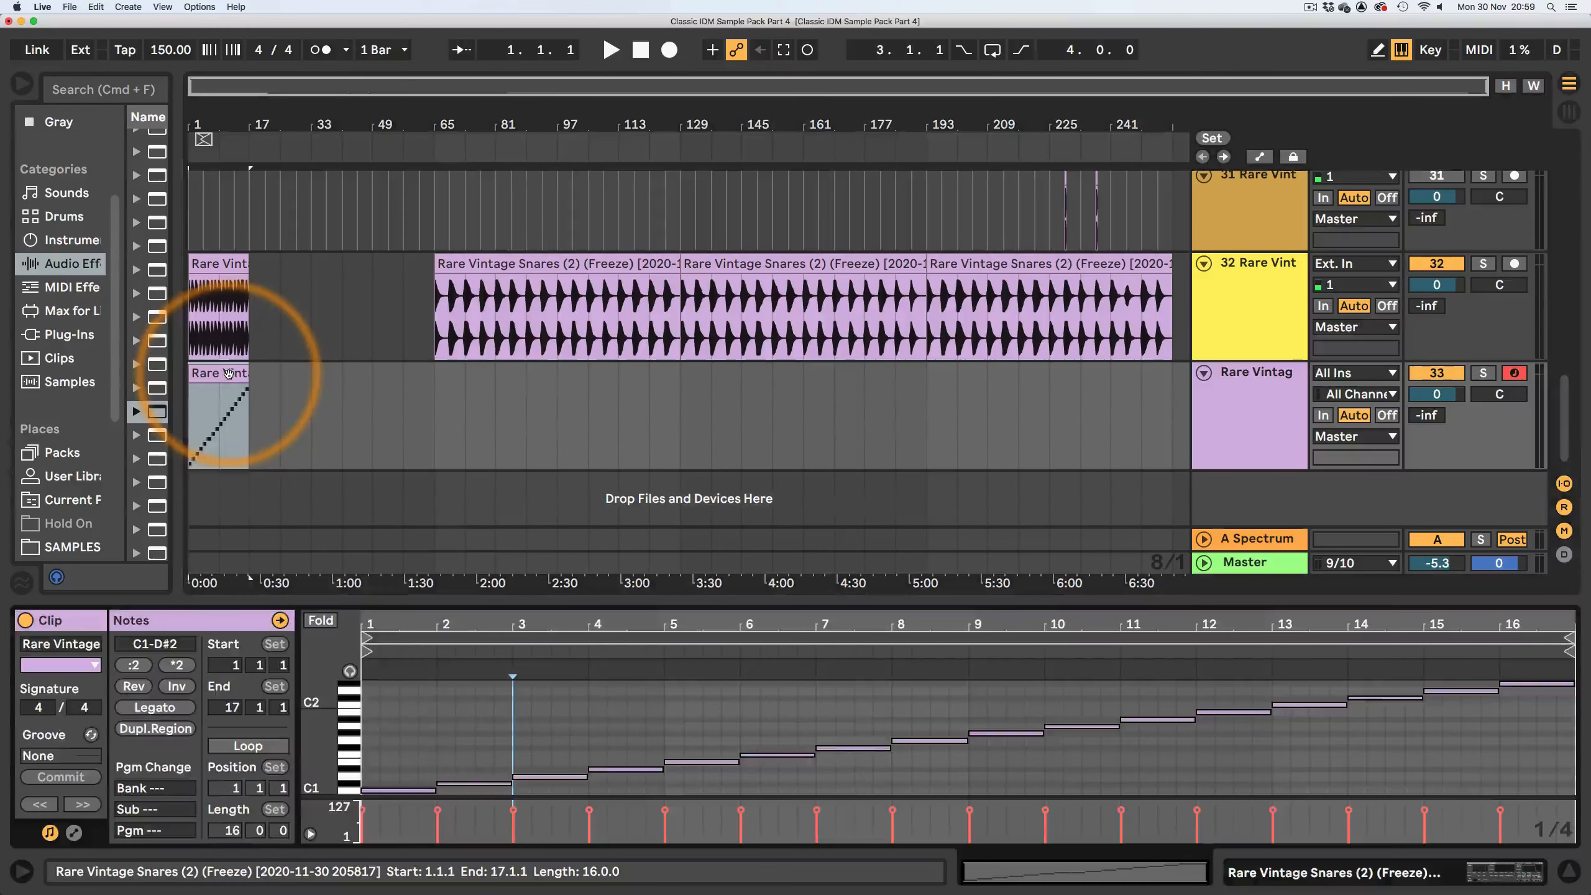
left_click(213, 692)
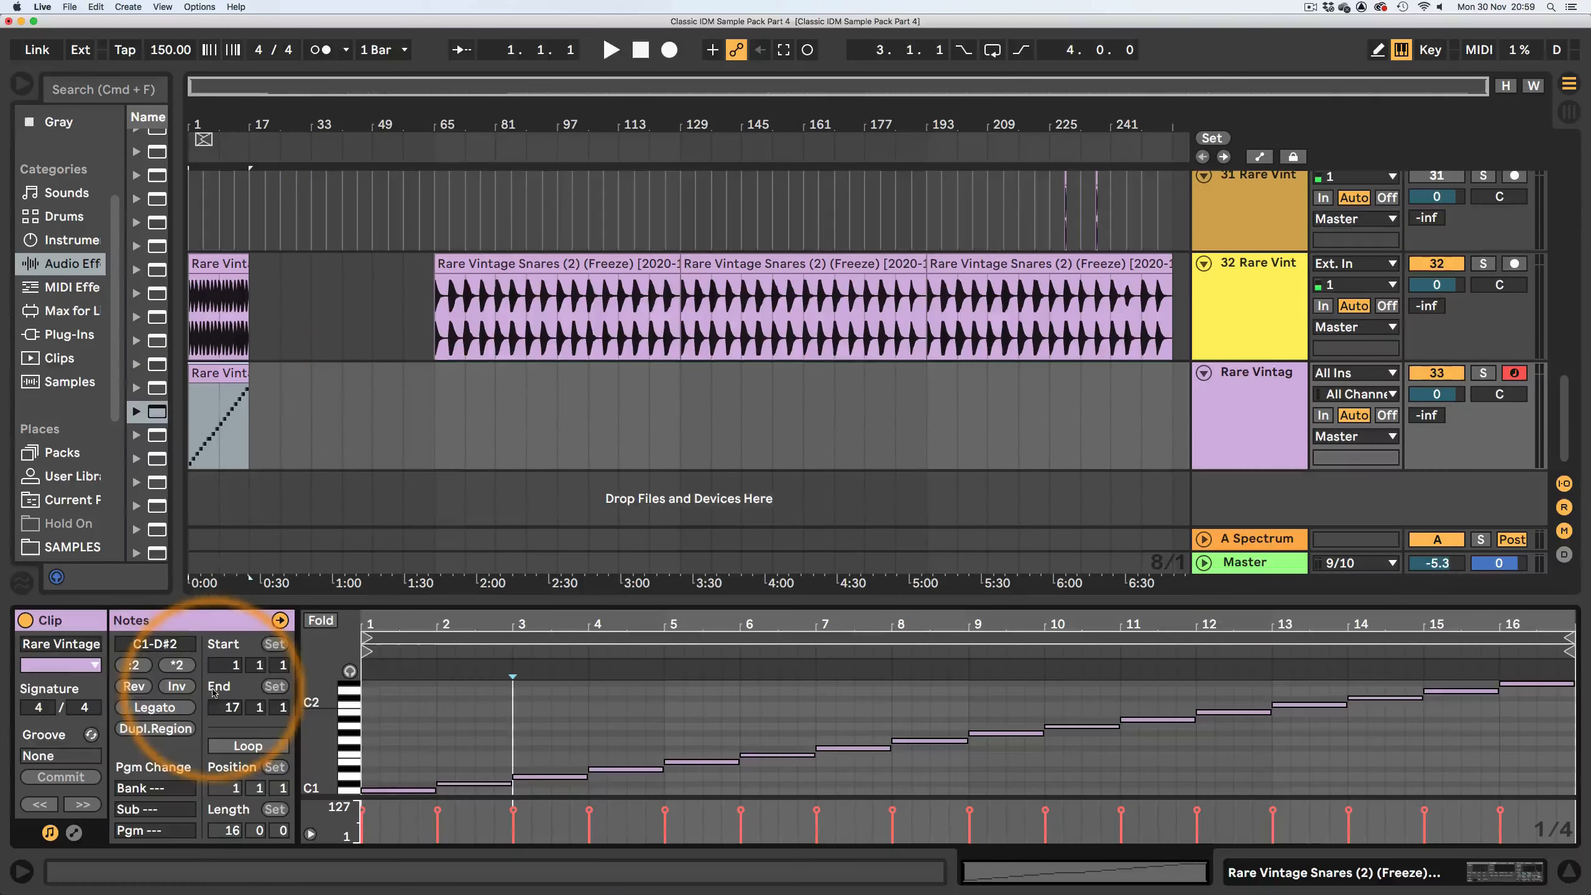
left_click(178, 665)
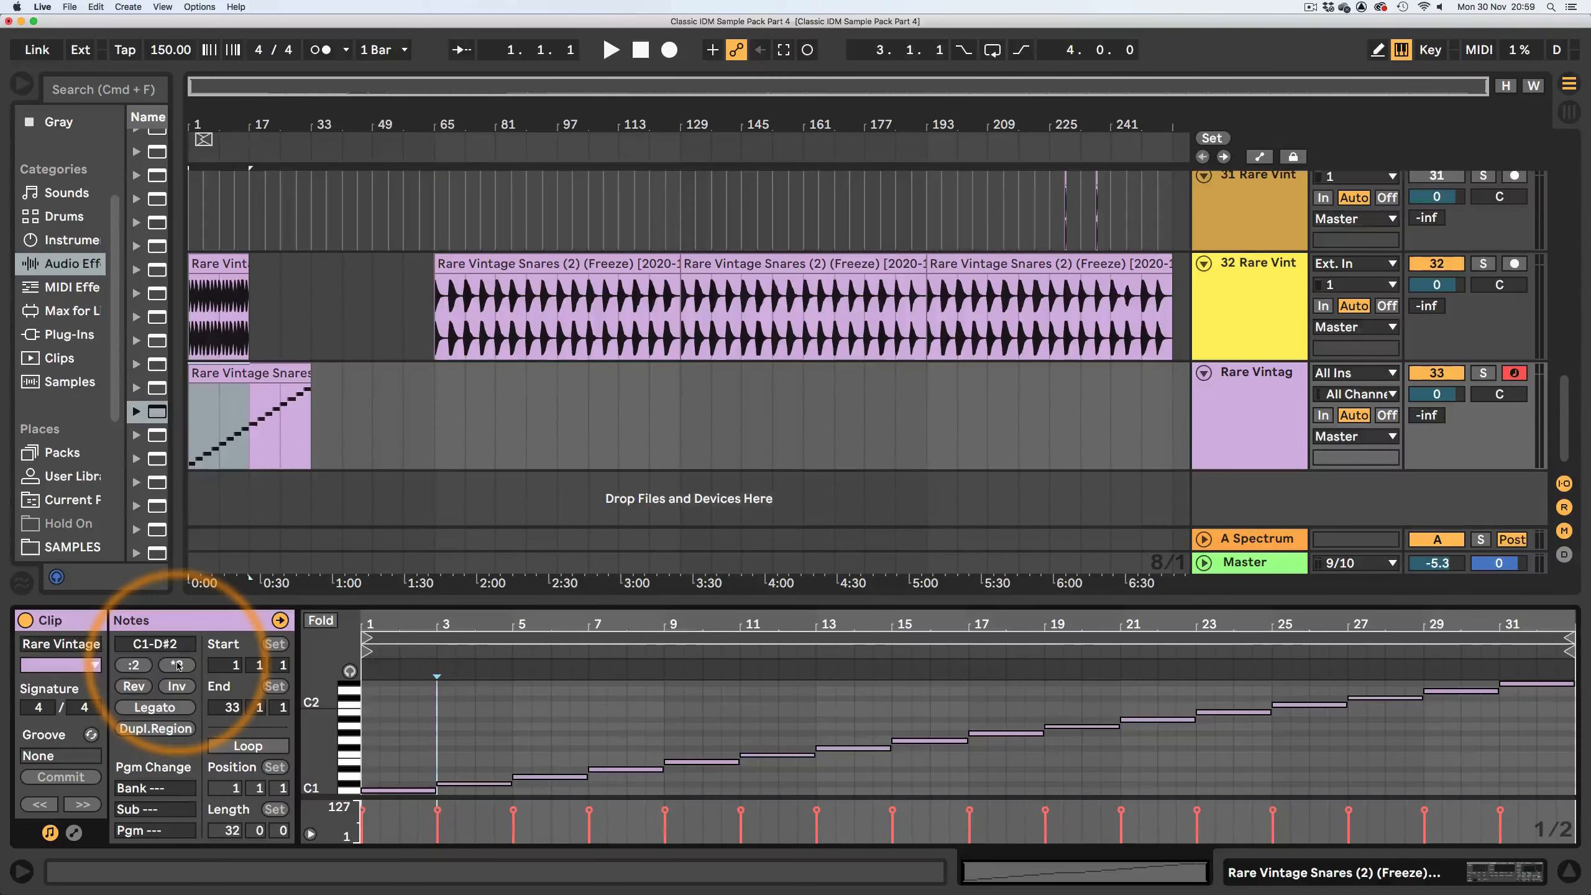
left_click(178, 666)
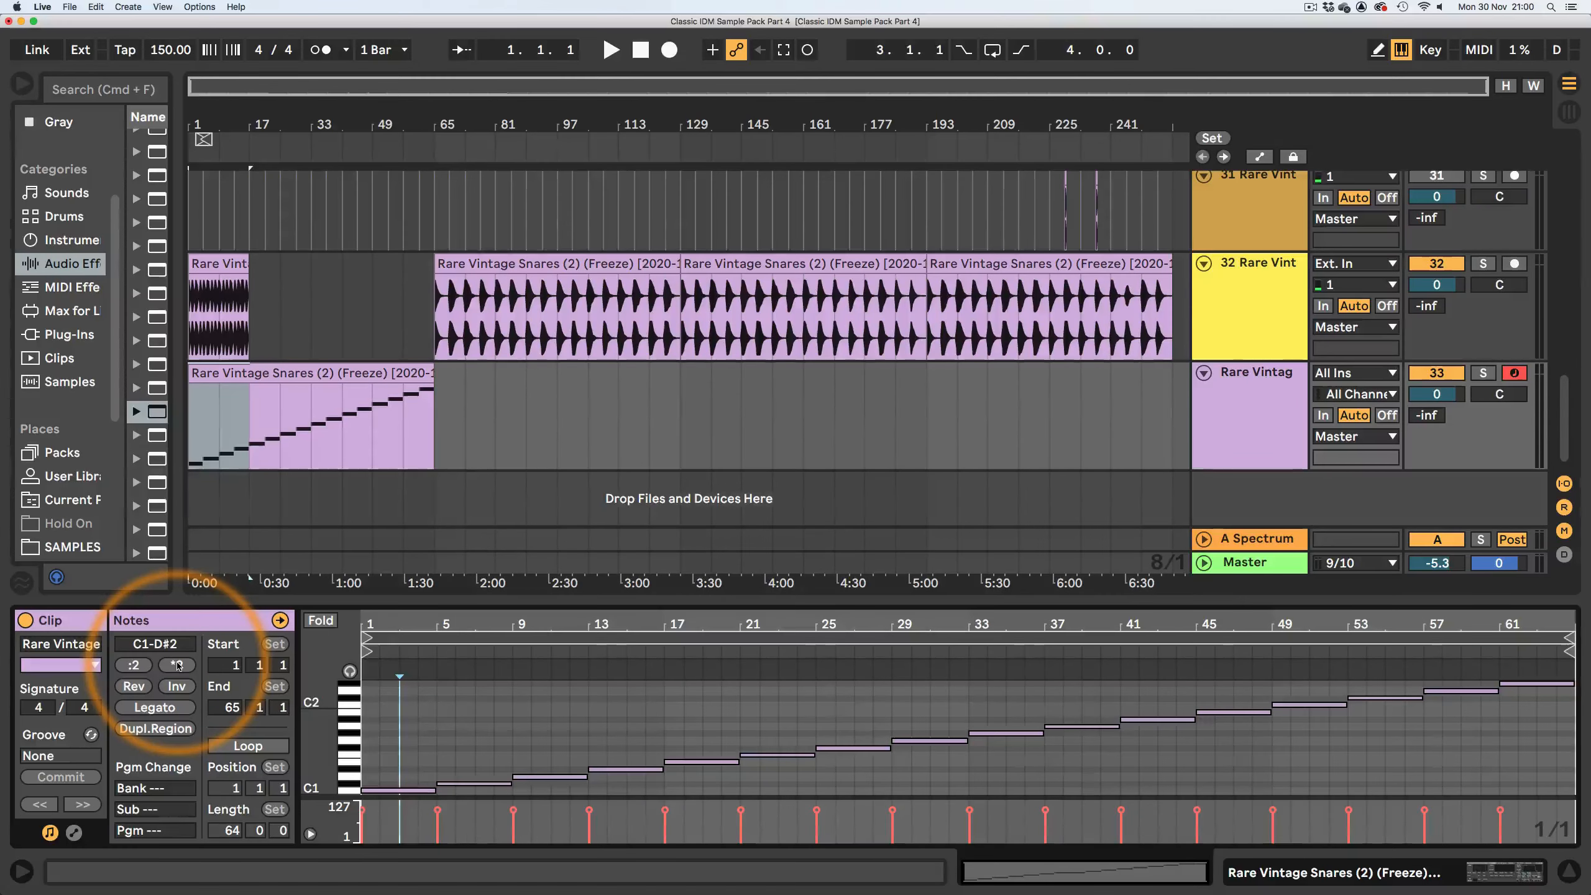
left_click(178, 666)
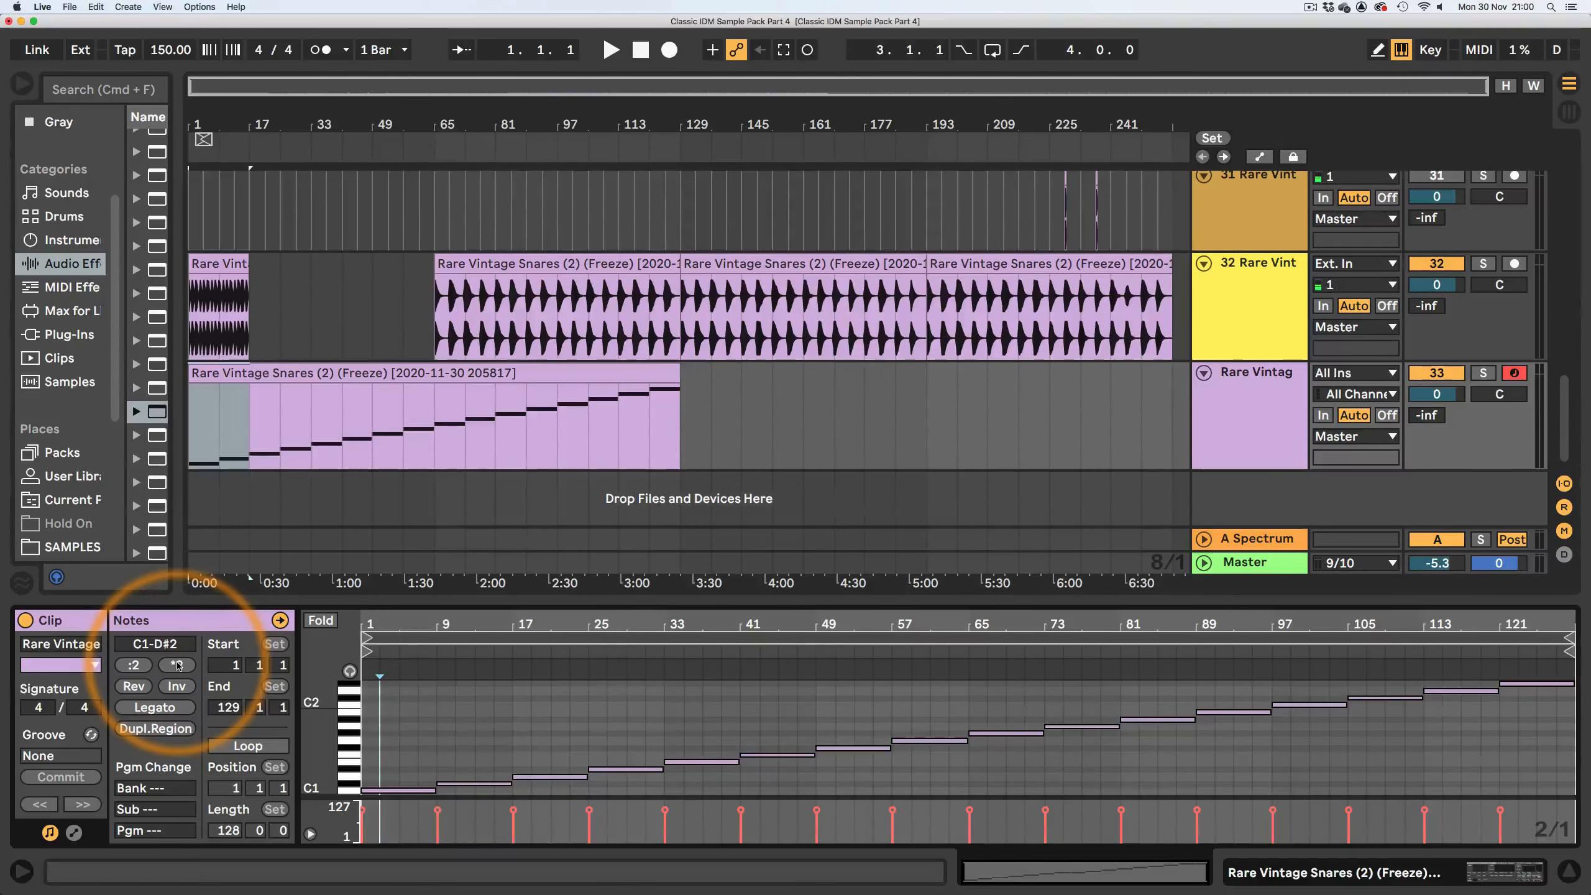
- Solo track 33 and briefly play the stretched MIDI clip
left_click(1482, 373)
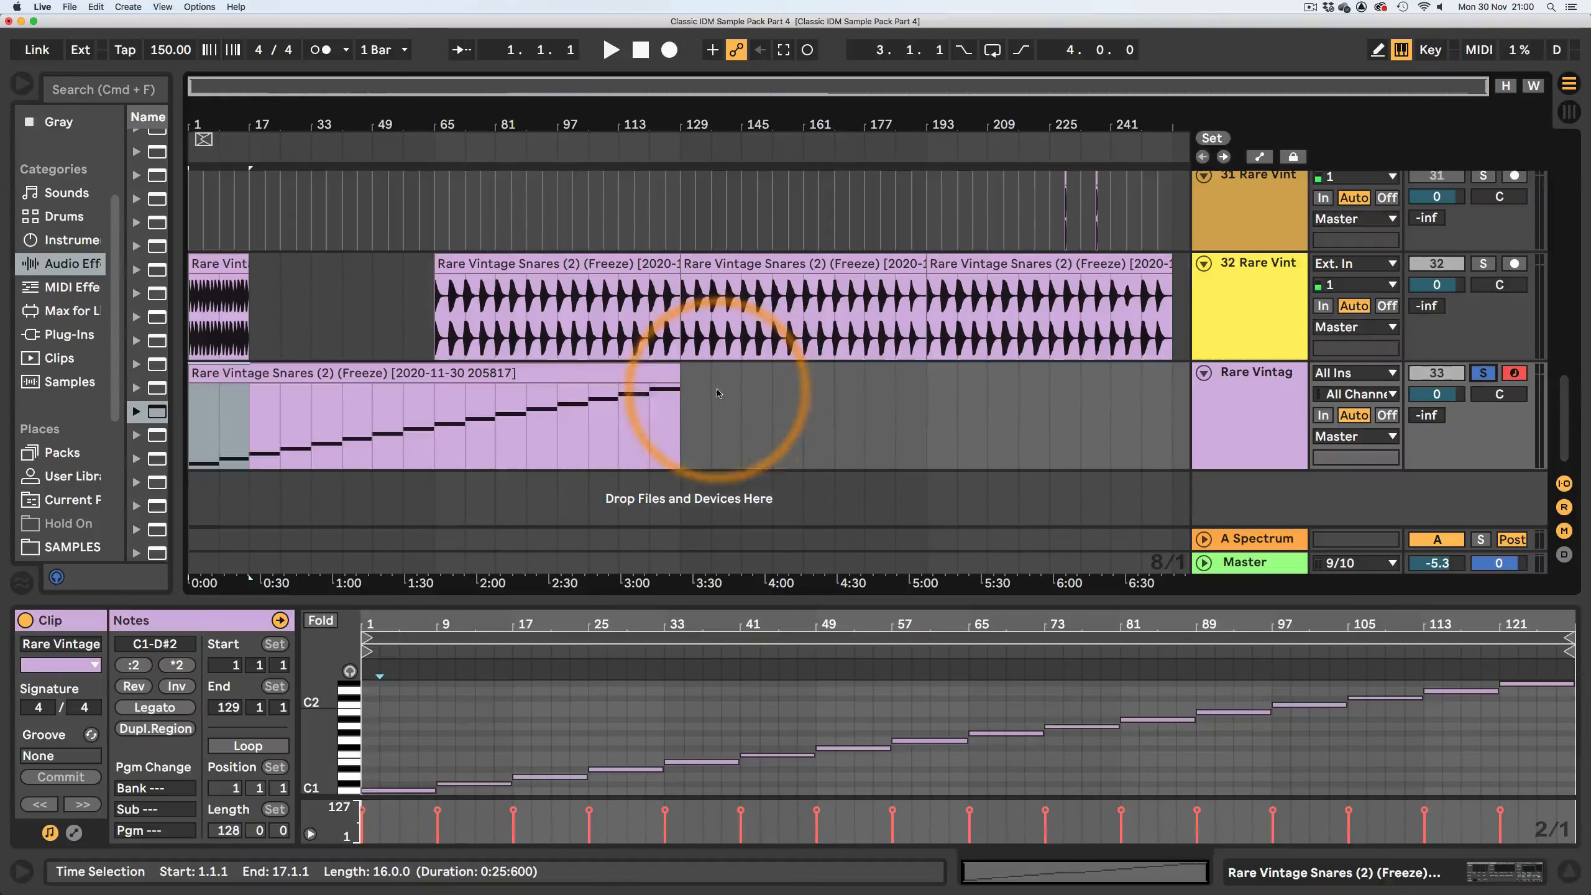
key("space")
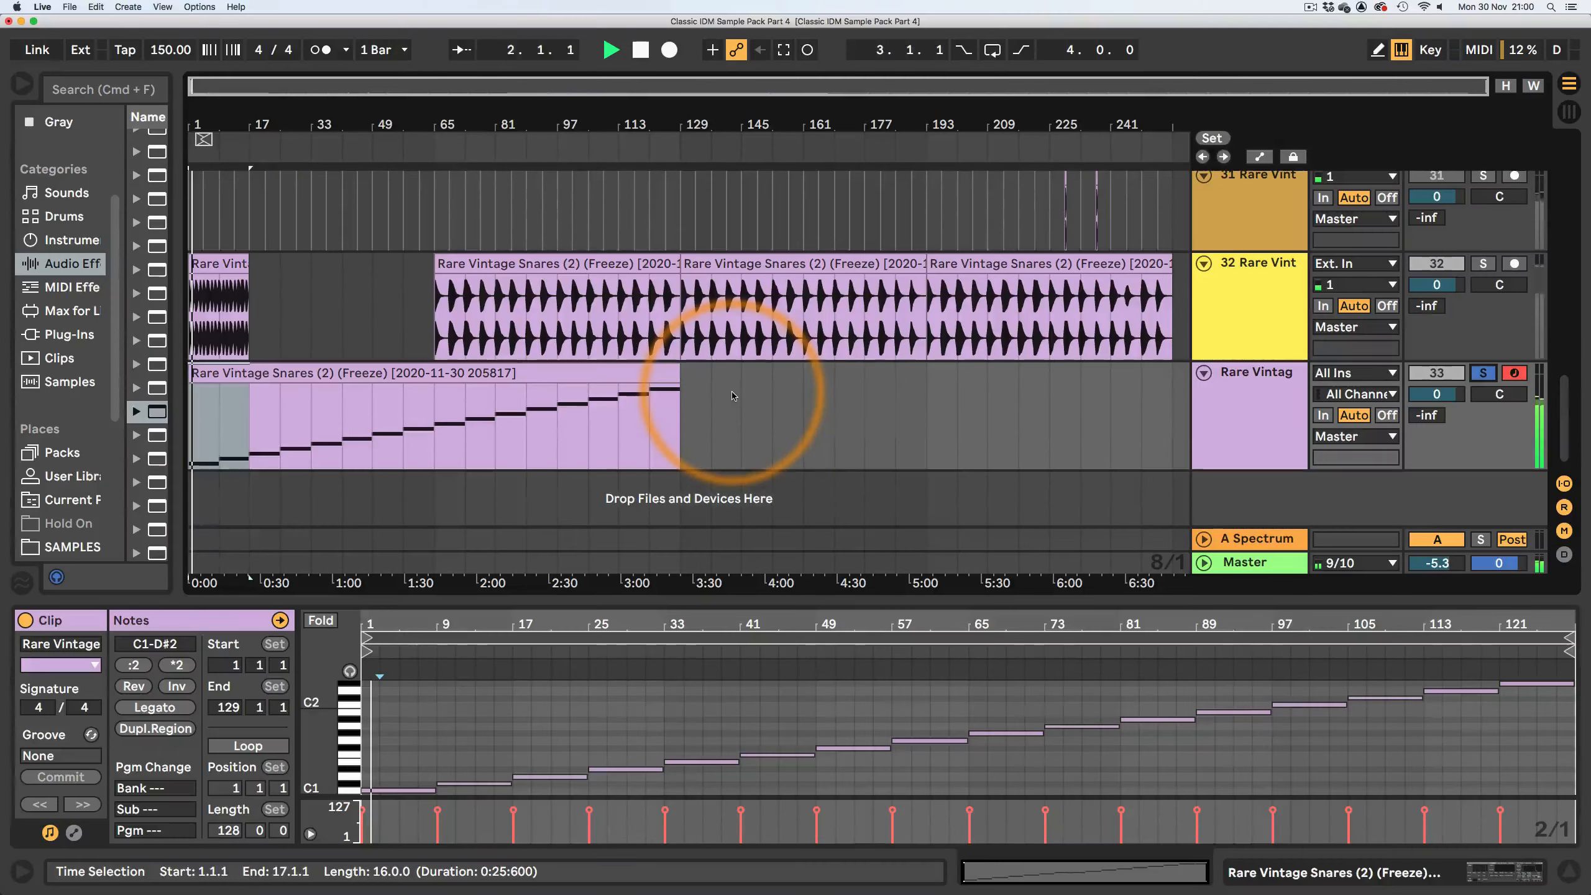
key("space")
- Open Sampler's sample view and zone editor on track 33, inspect slices 3 and 2, and select all slices
left_click(1253, 871)
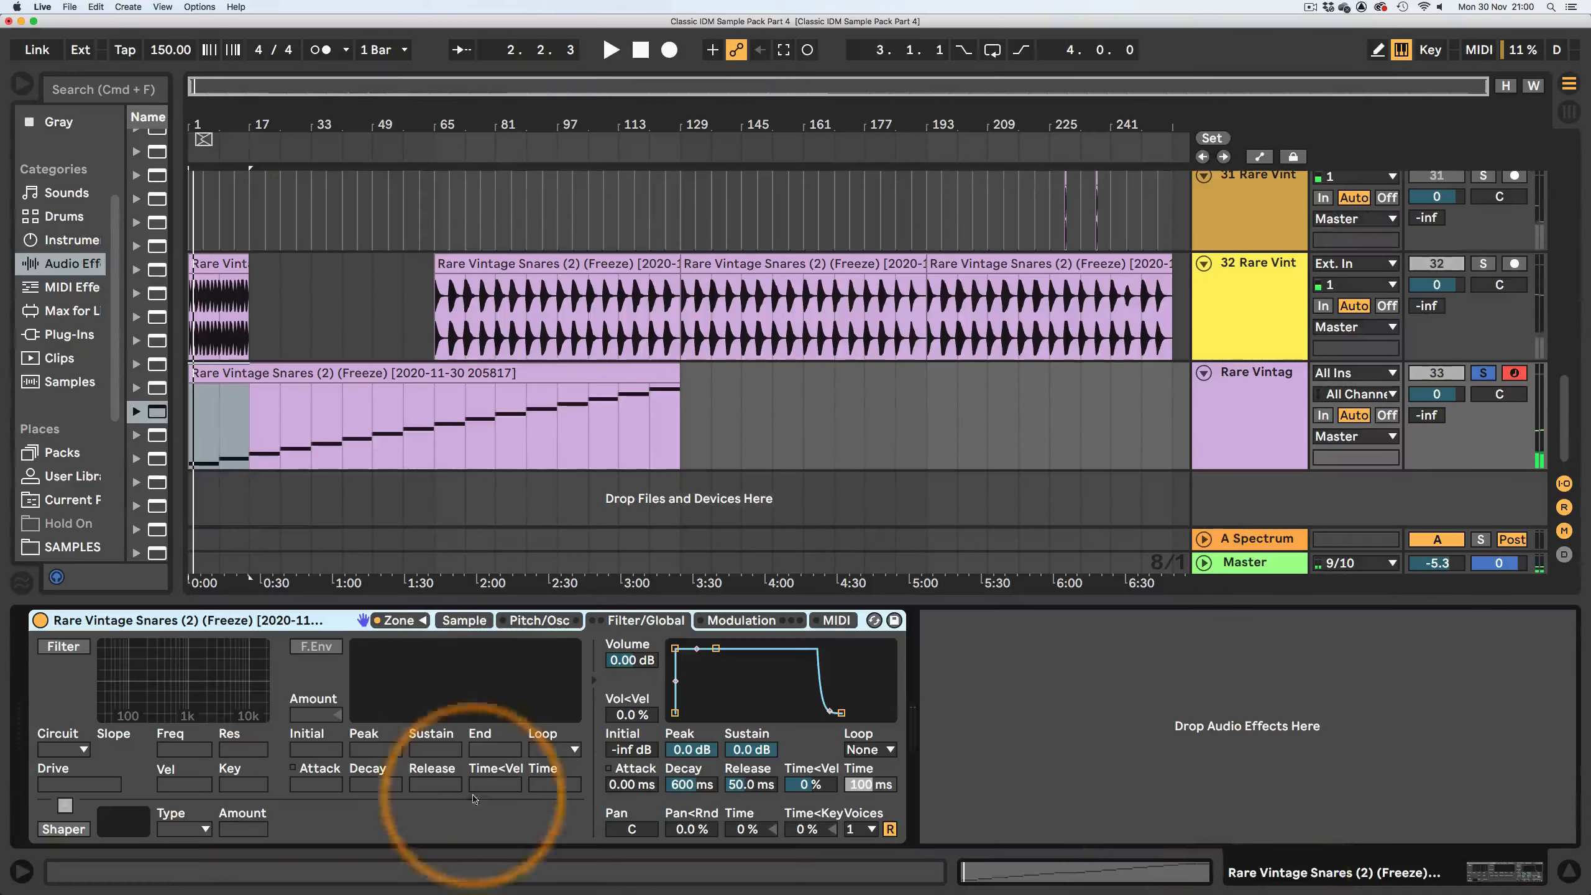
left_click(464, 620)
left_click(401, 620)
left_click(406, 542)
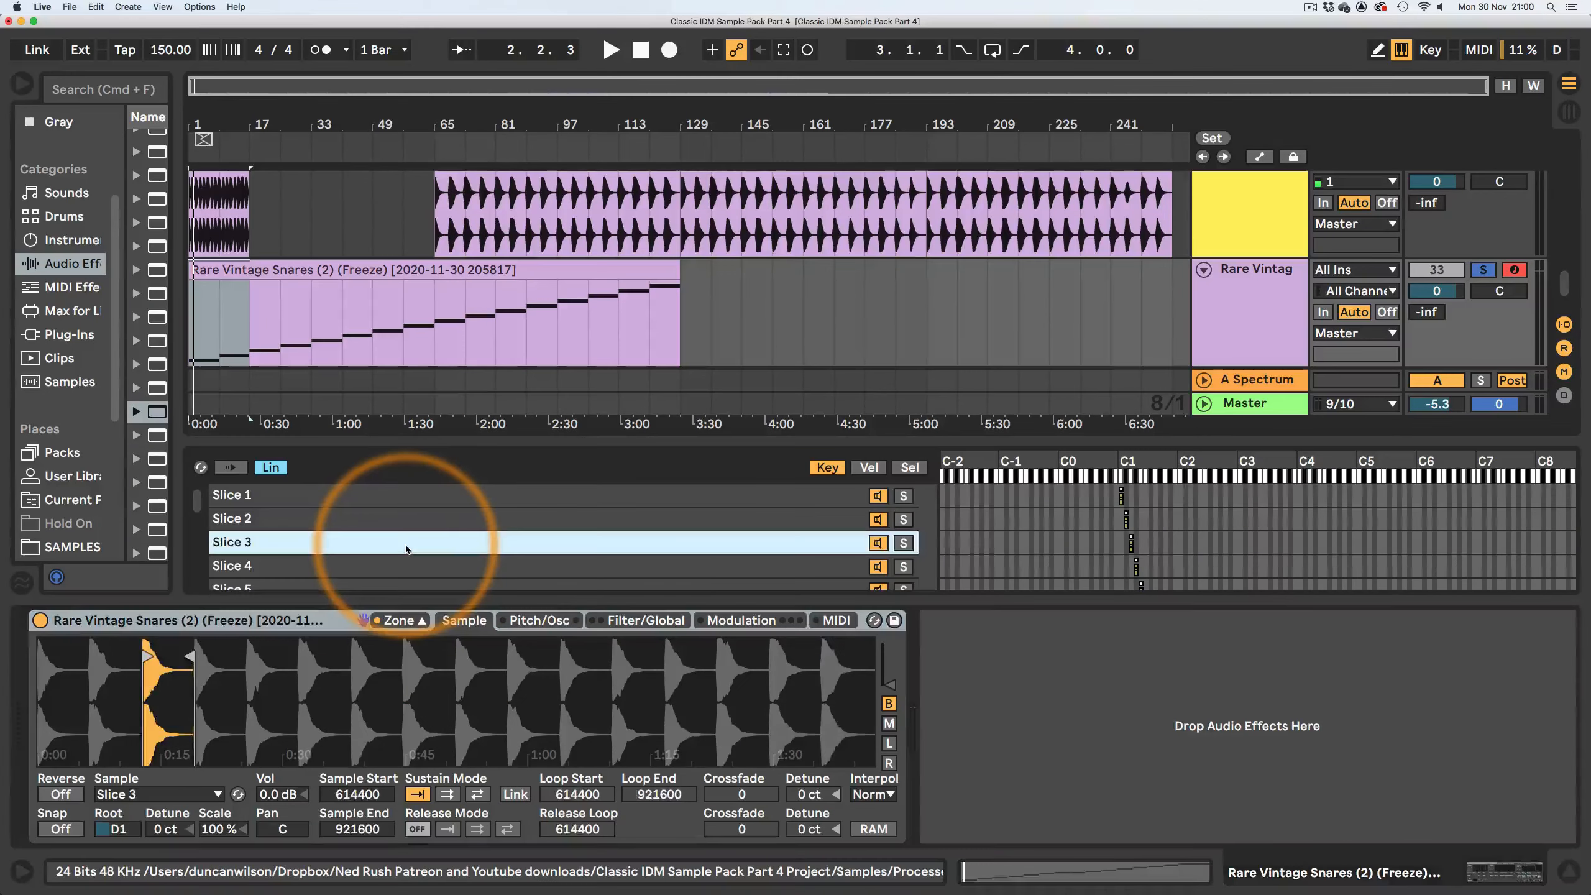
left_click(375, 518)
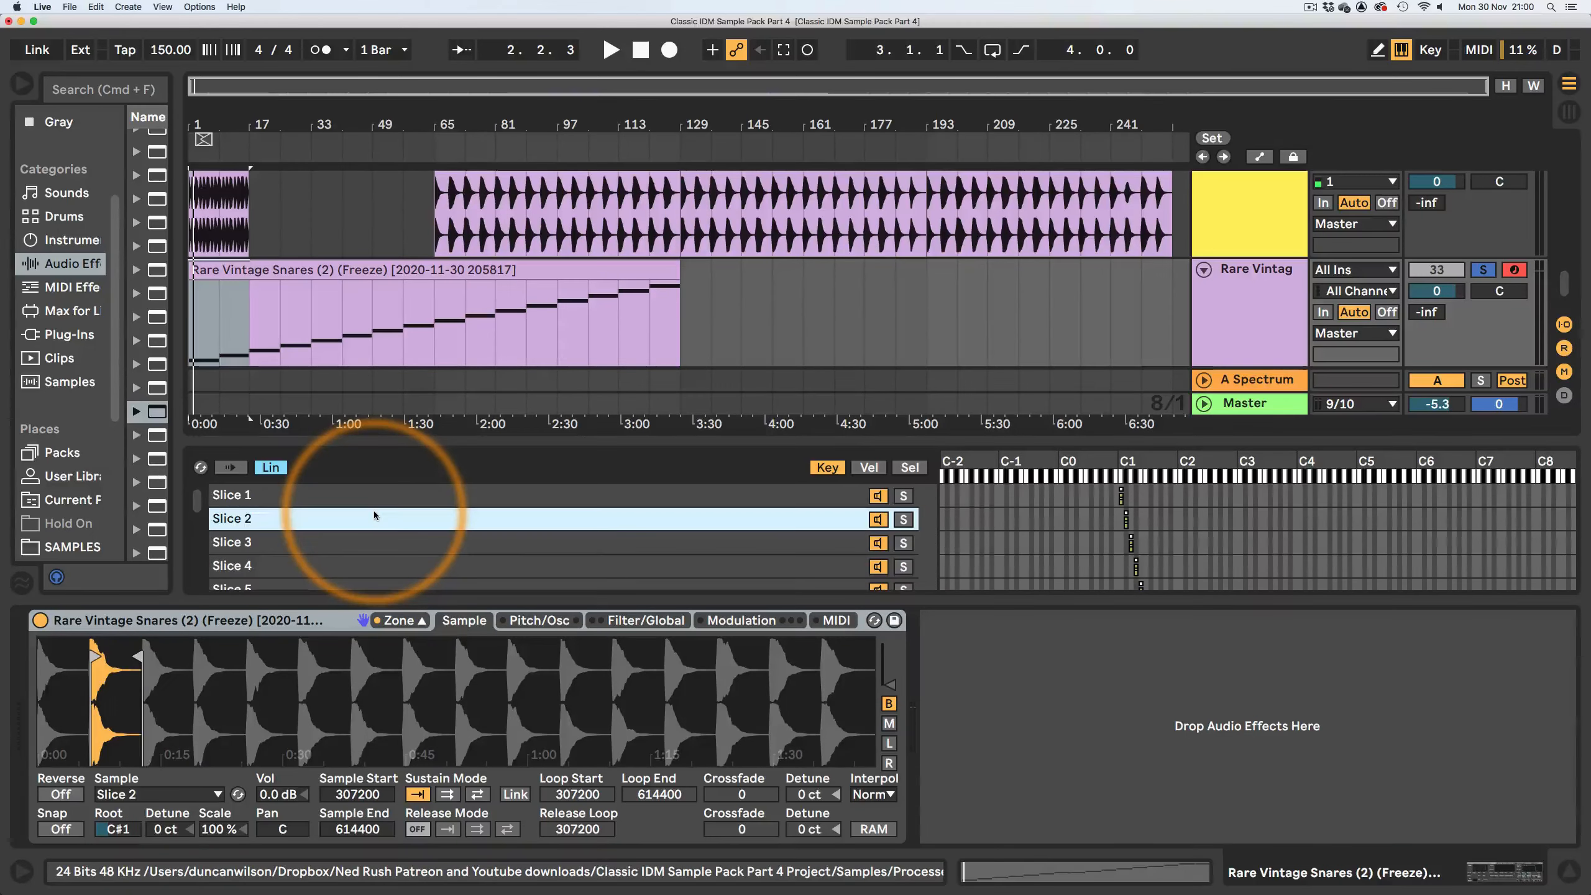
key("super+a")
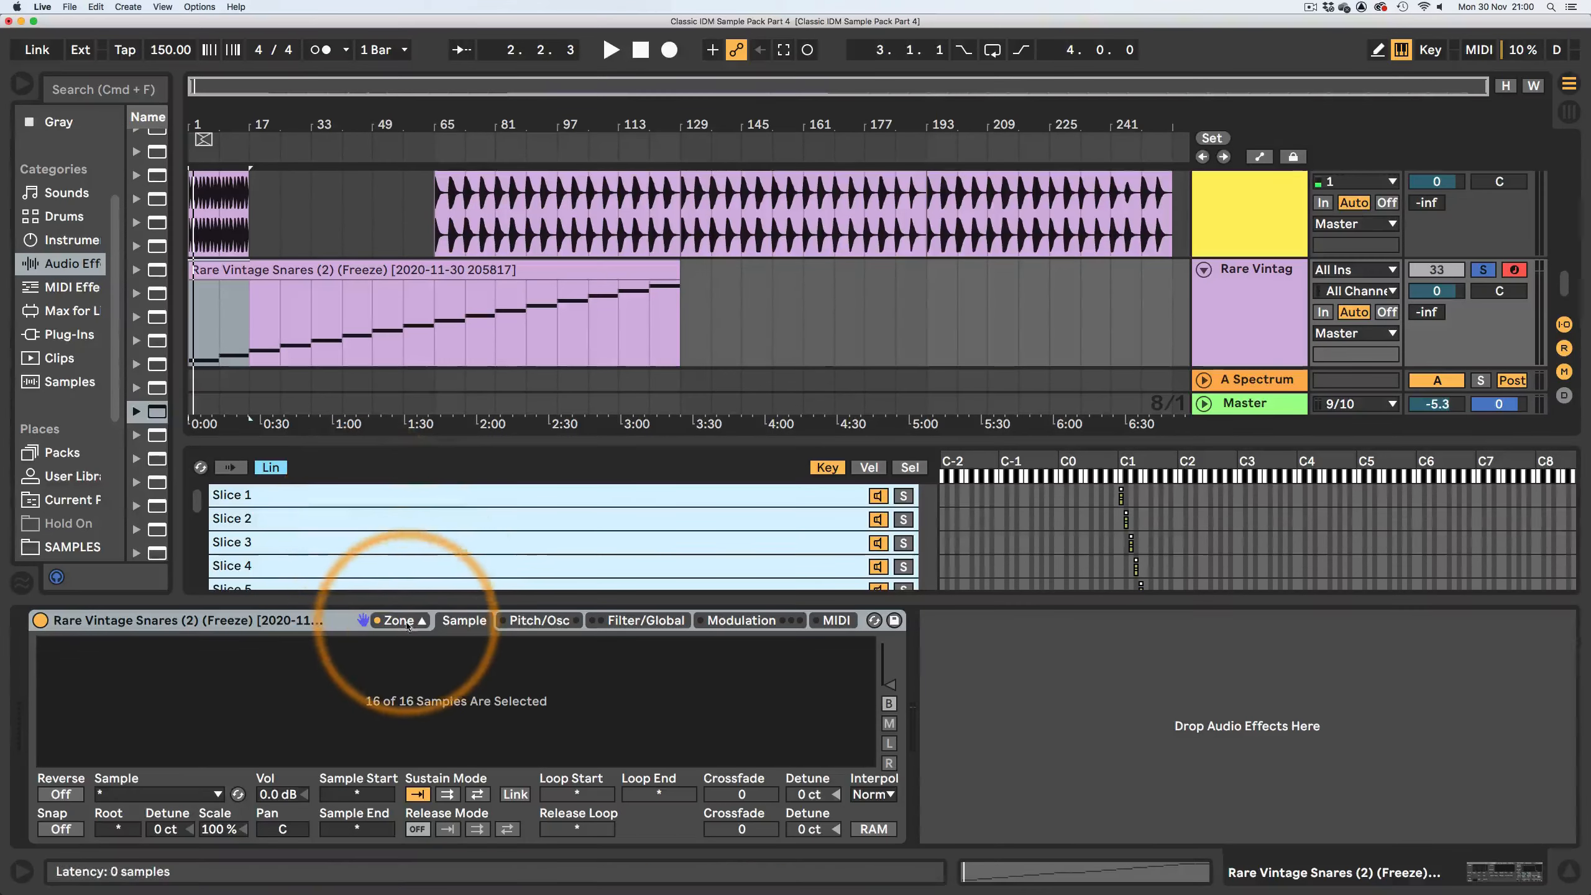
- Set the sustain mode of all selected Sampler slices to back-and-forth looping, audition the stretched clip and hide the device view
left_click(477, 794)
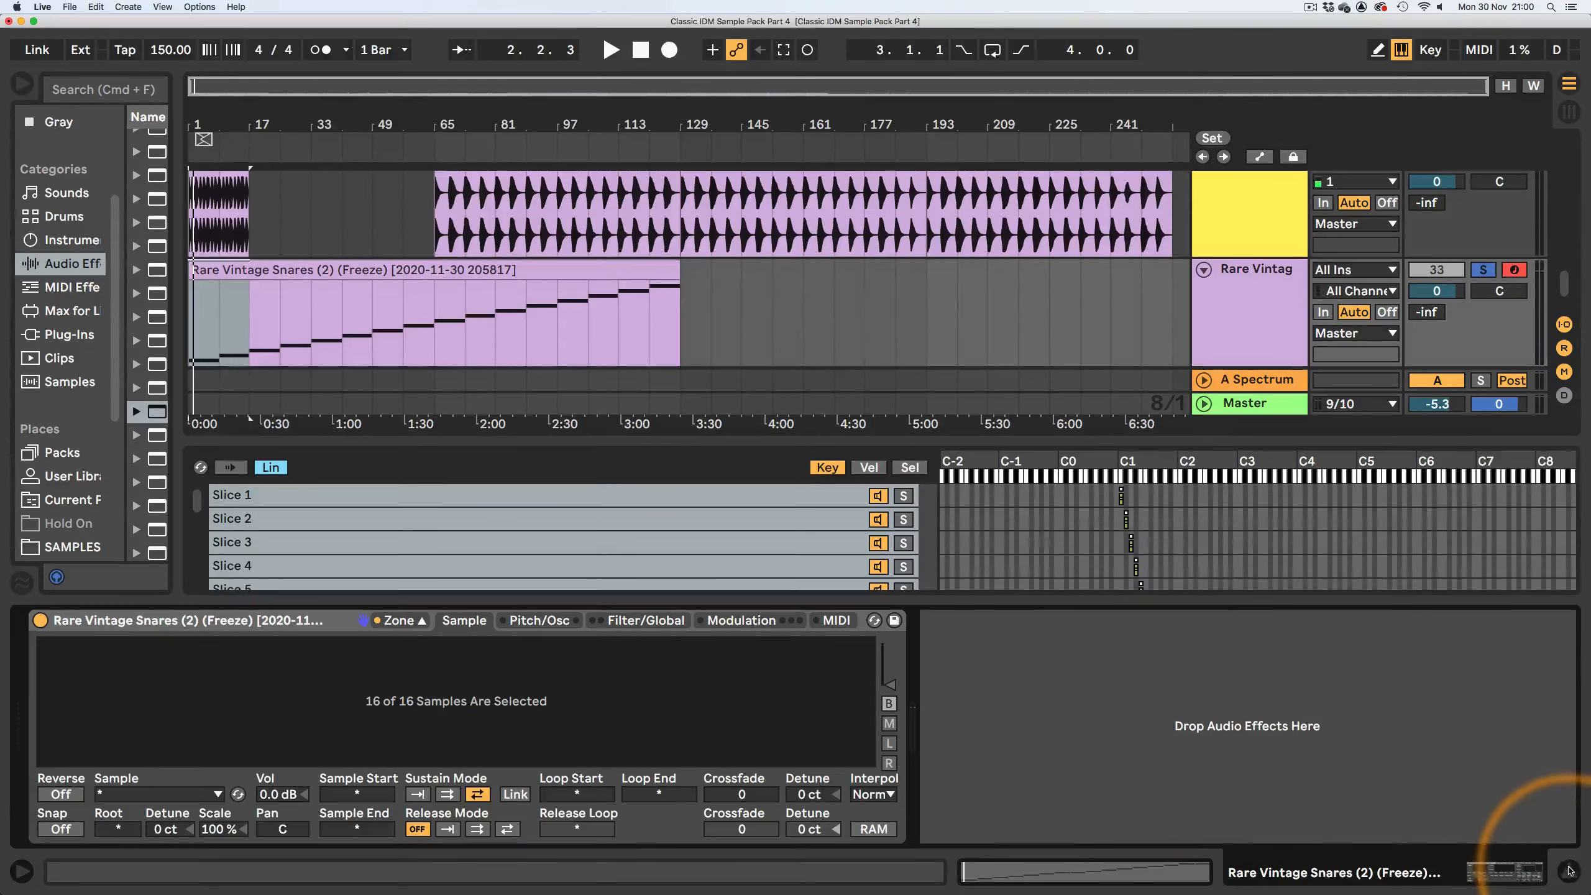
key("space")
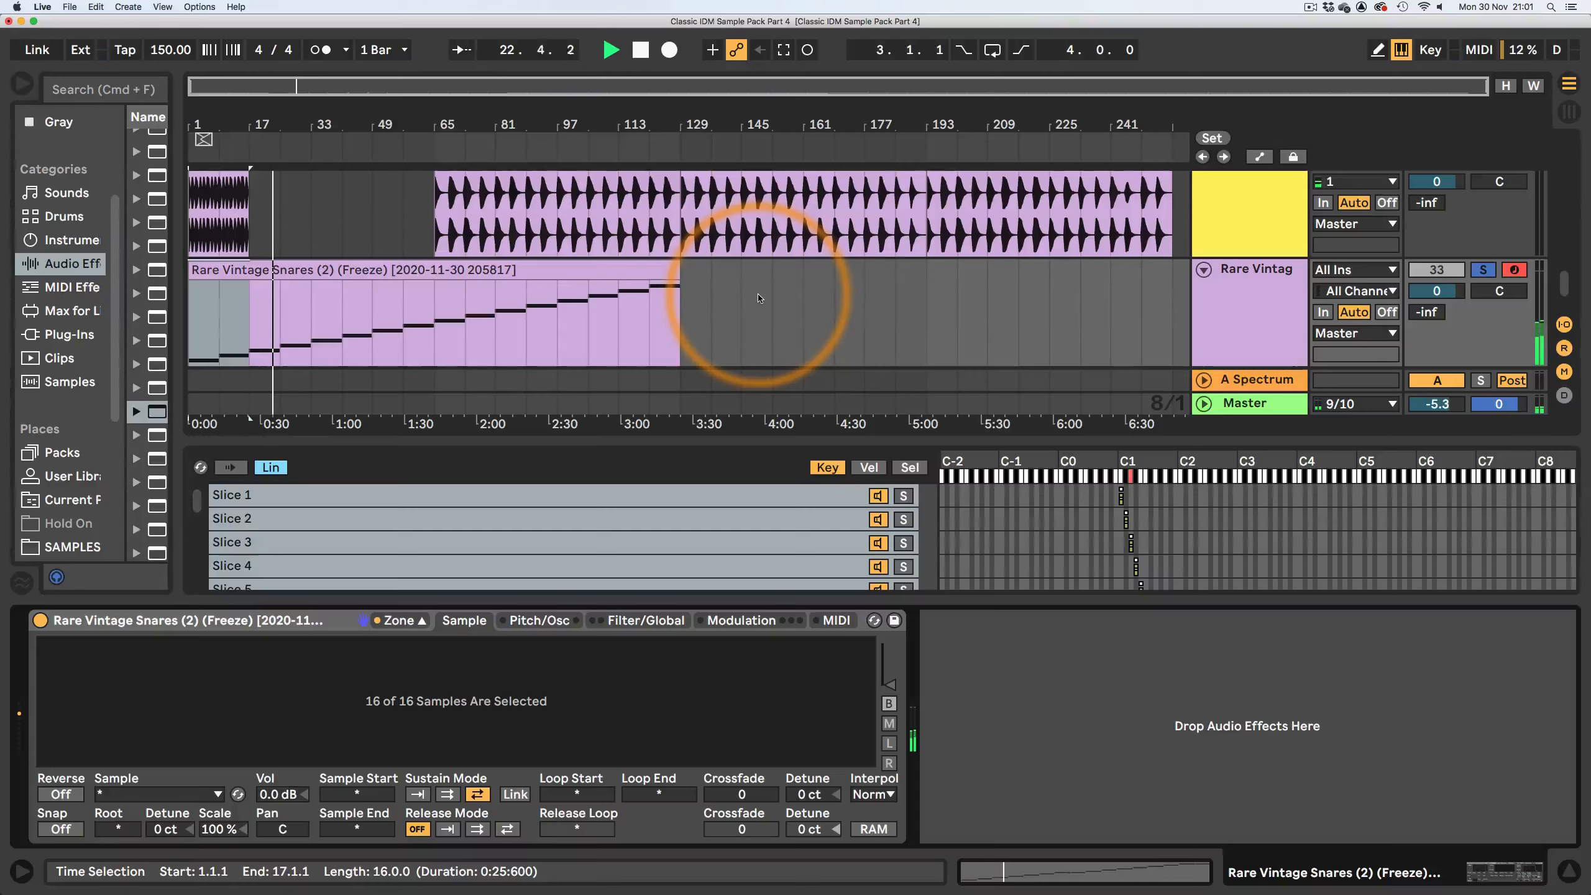
left_click(1568, 871)
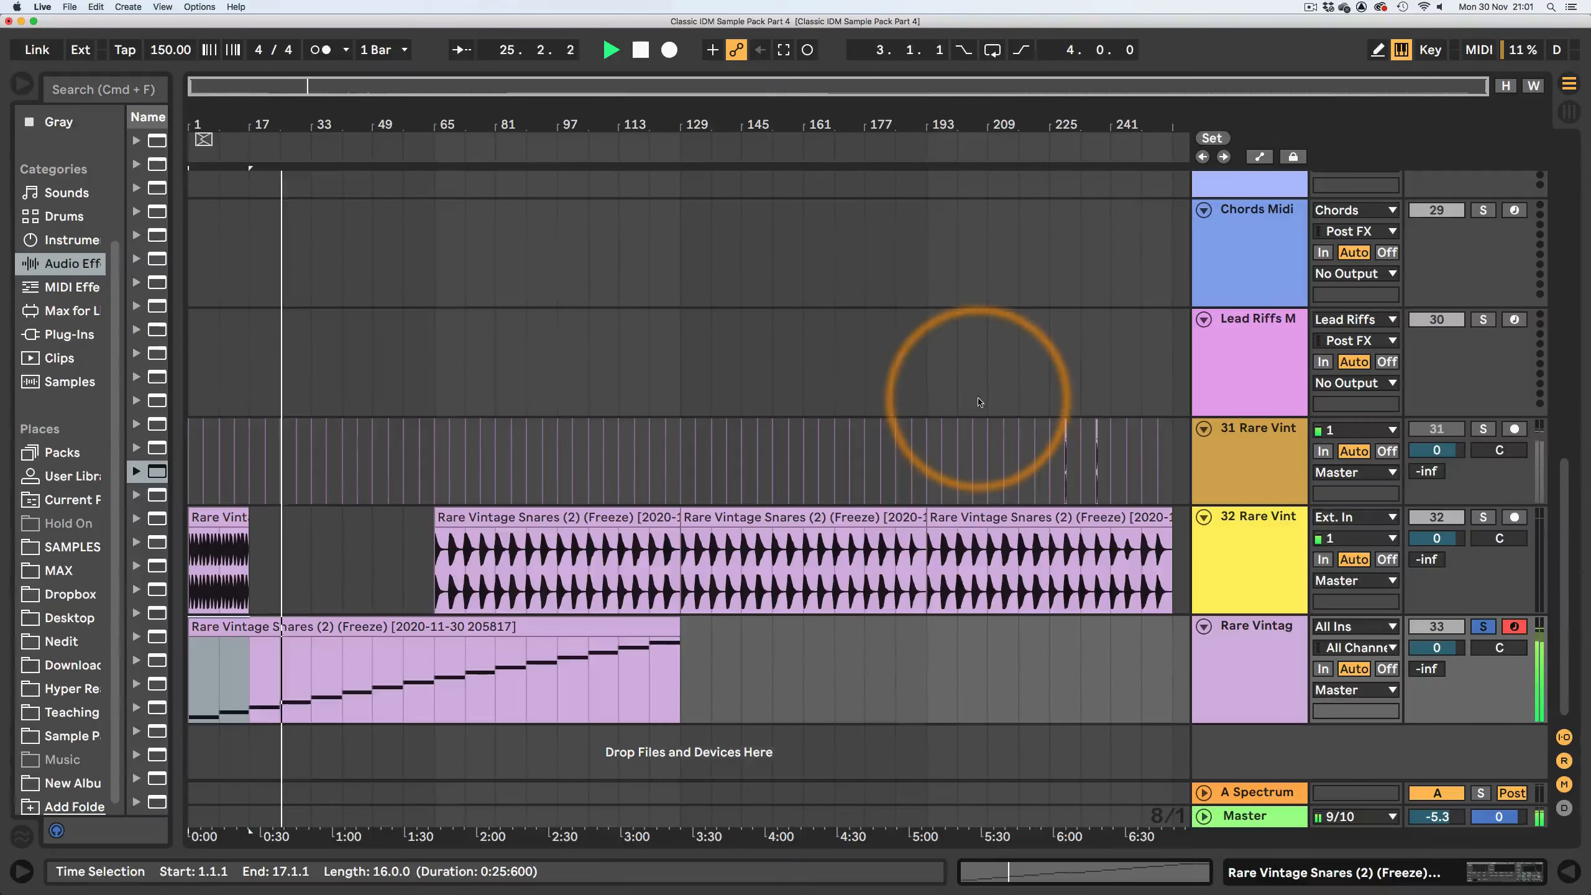
key("space")
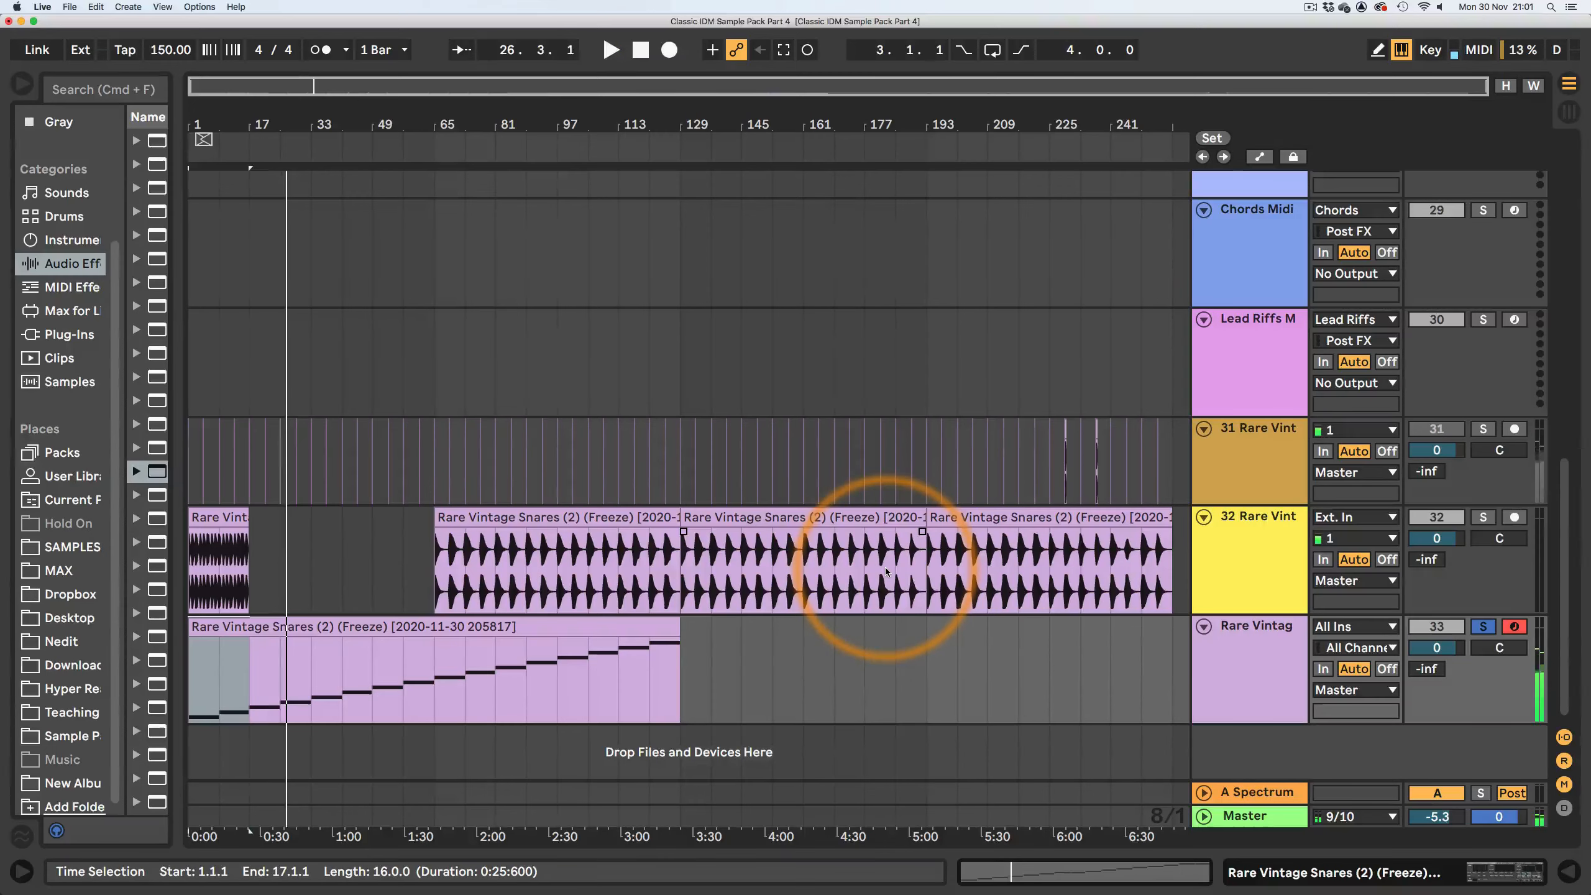
- Freeze track 33 containing the stretched Rare Vintage Snares MIDI clip
left_click(1254, 626)
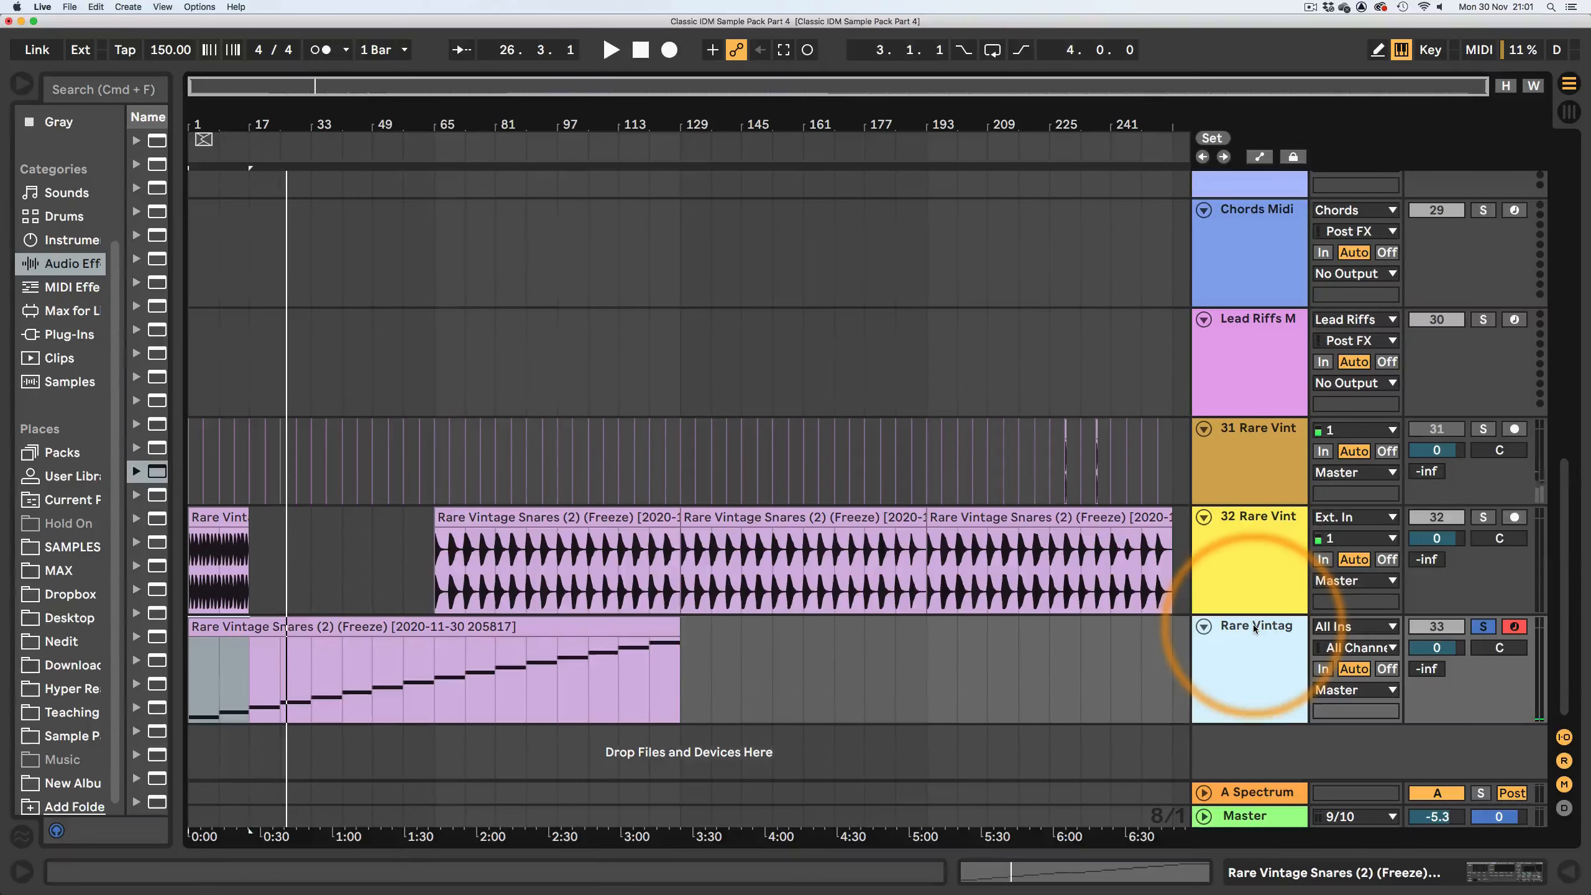
right_click(1255, 627)
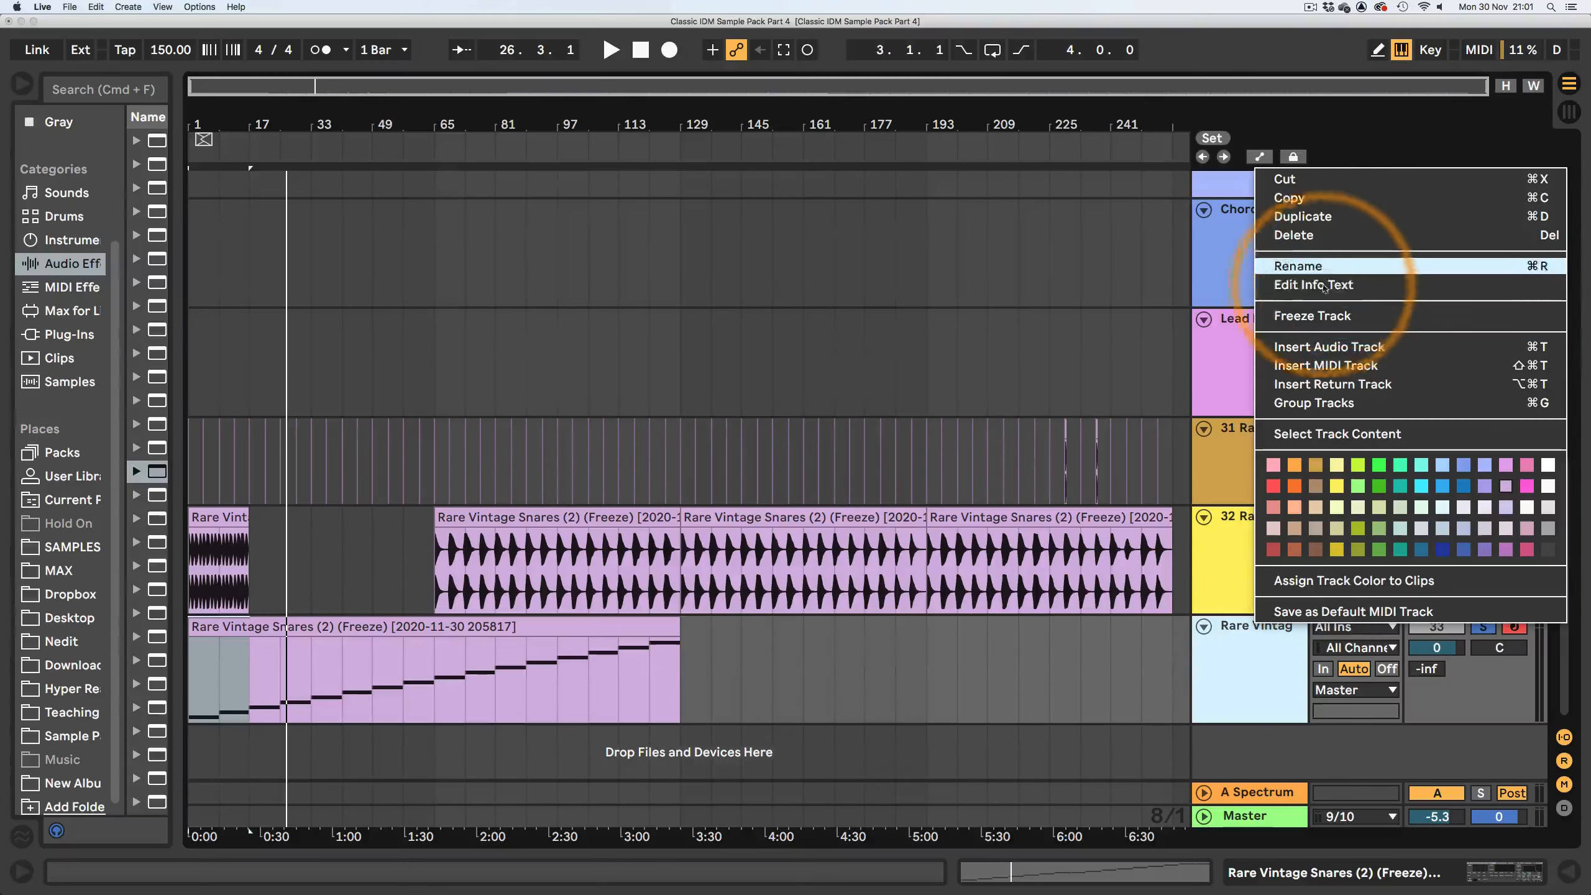
left_click(1313, 317)
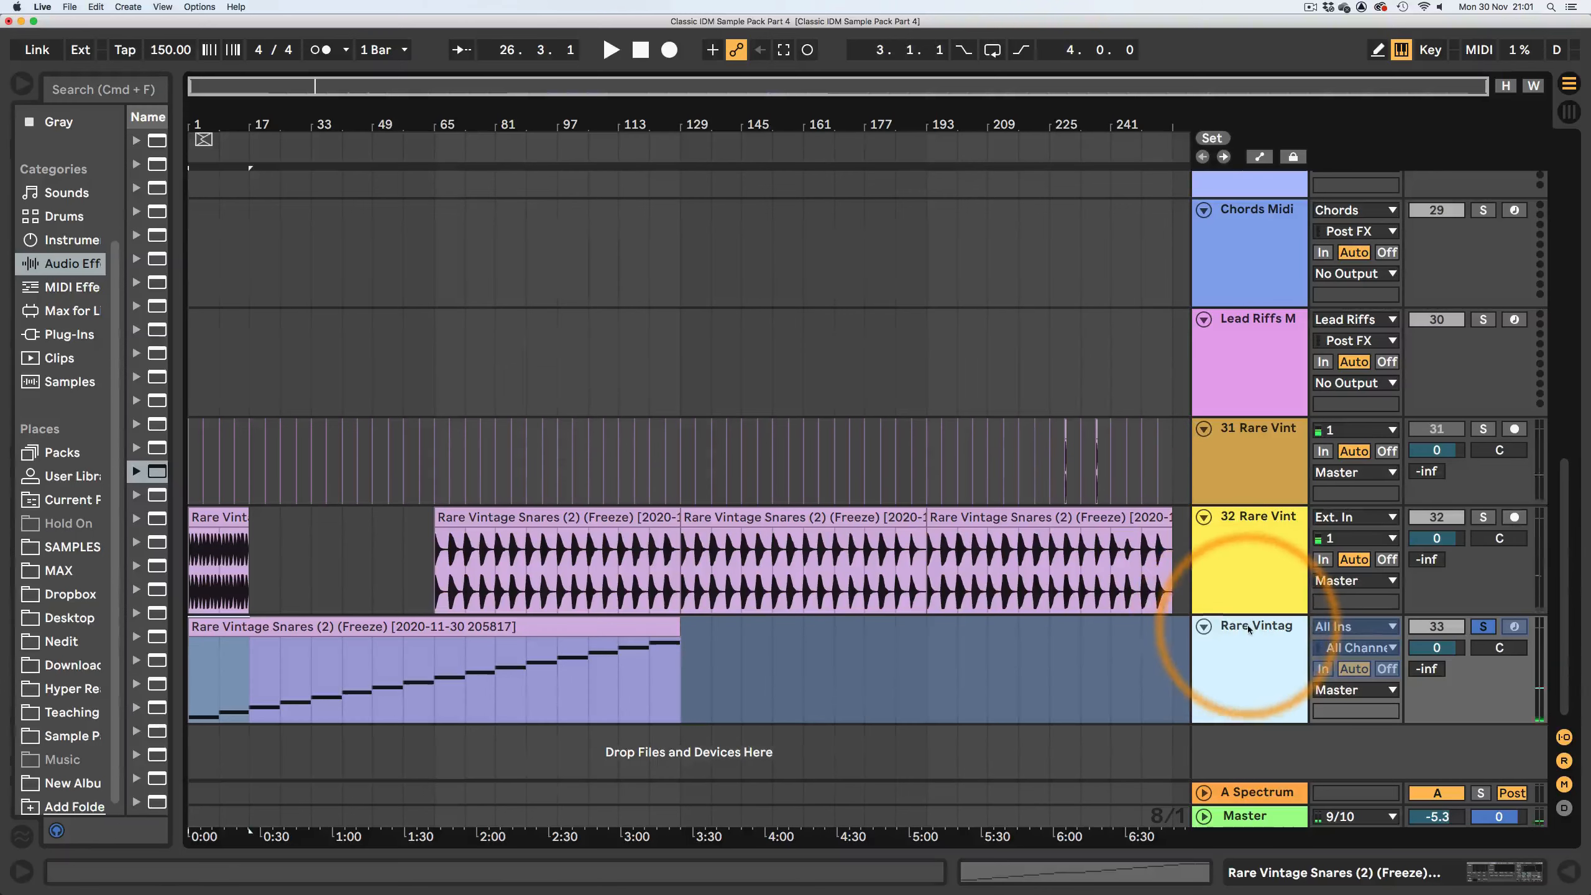
- Insert a new audio track below track 33 and copy the frozen snare clip onto it at bar 1 as audio
key("super+t")
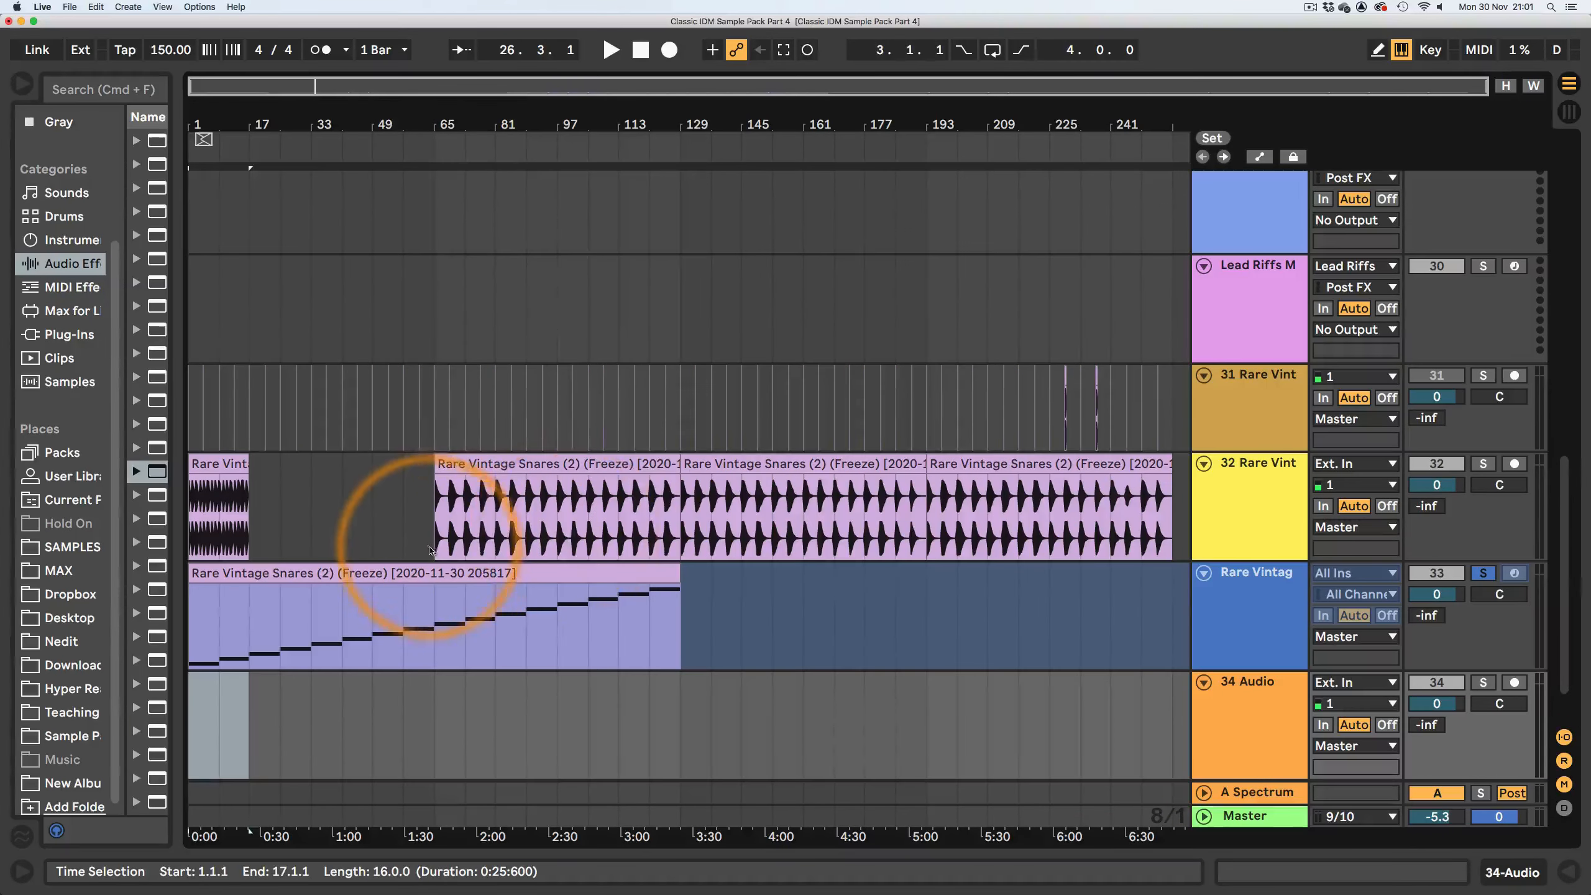
left_click(419, 573)
left_click_drag(419, 573, 429, 685)
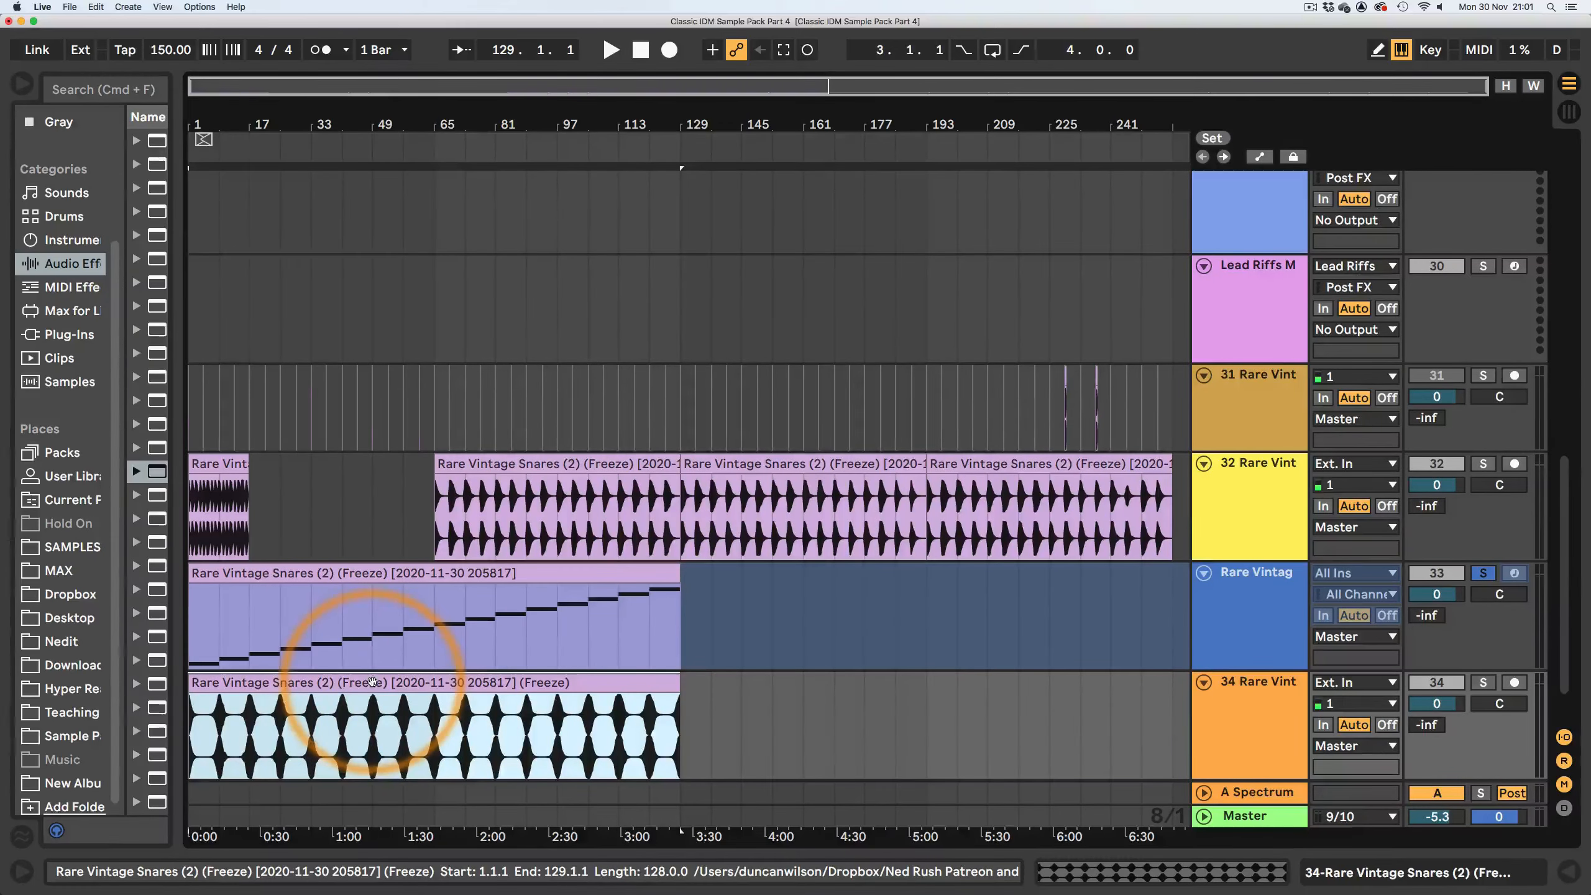
- Open the frozen snare clip on track 34 and halve its segment tempo three times, to 18.75 BPM
double_click(373, 684)
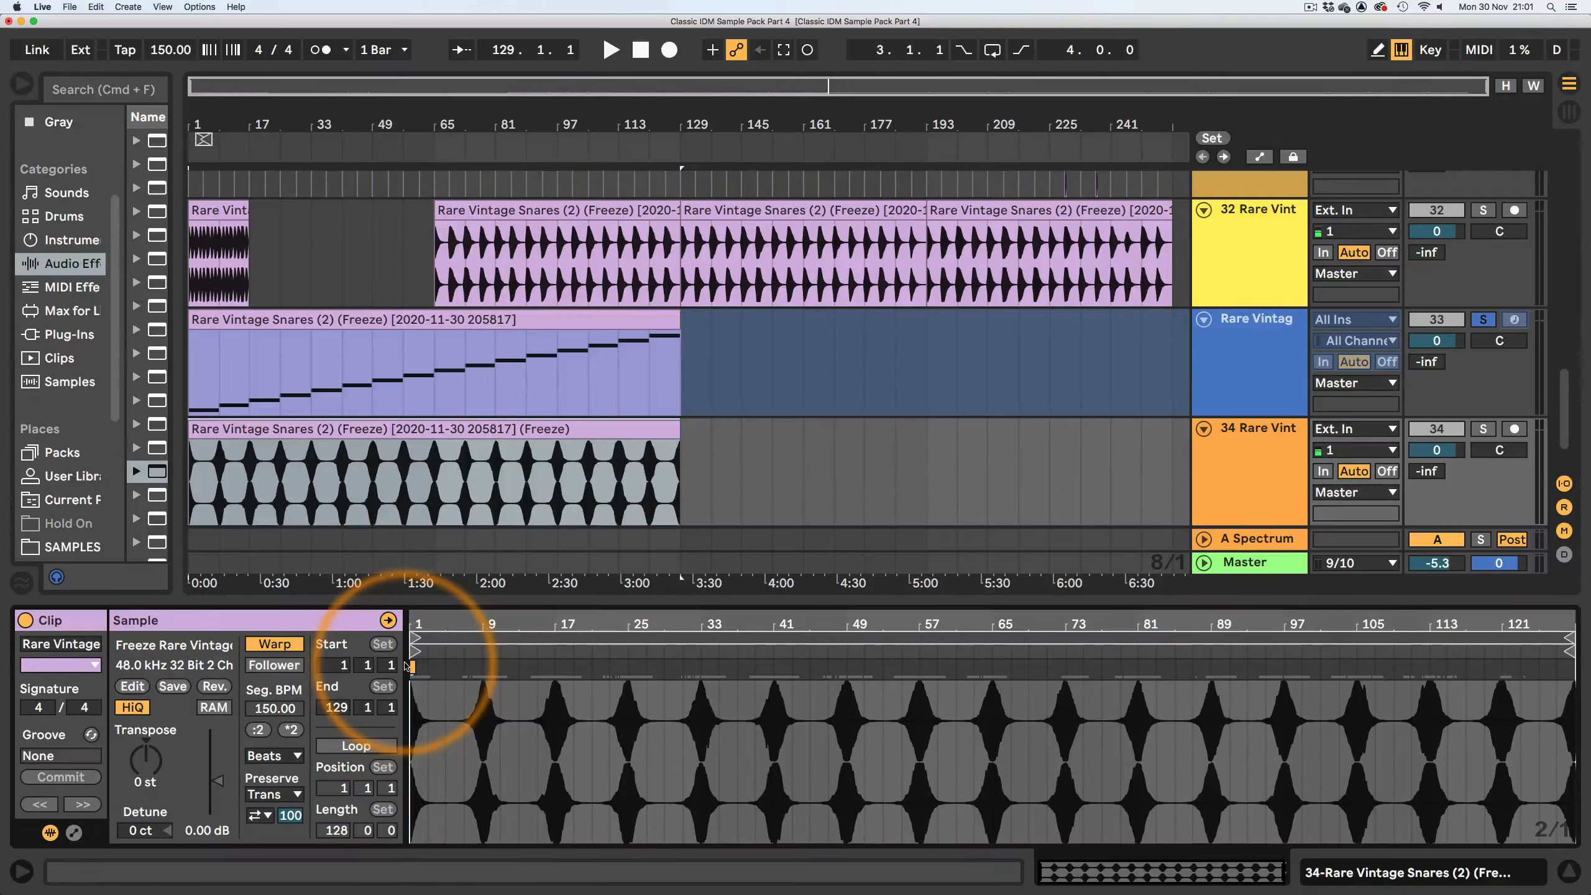
left_click_drag(416, 624, 417, 622)
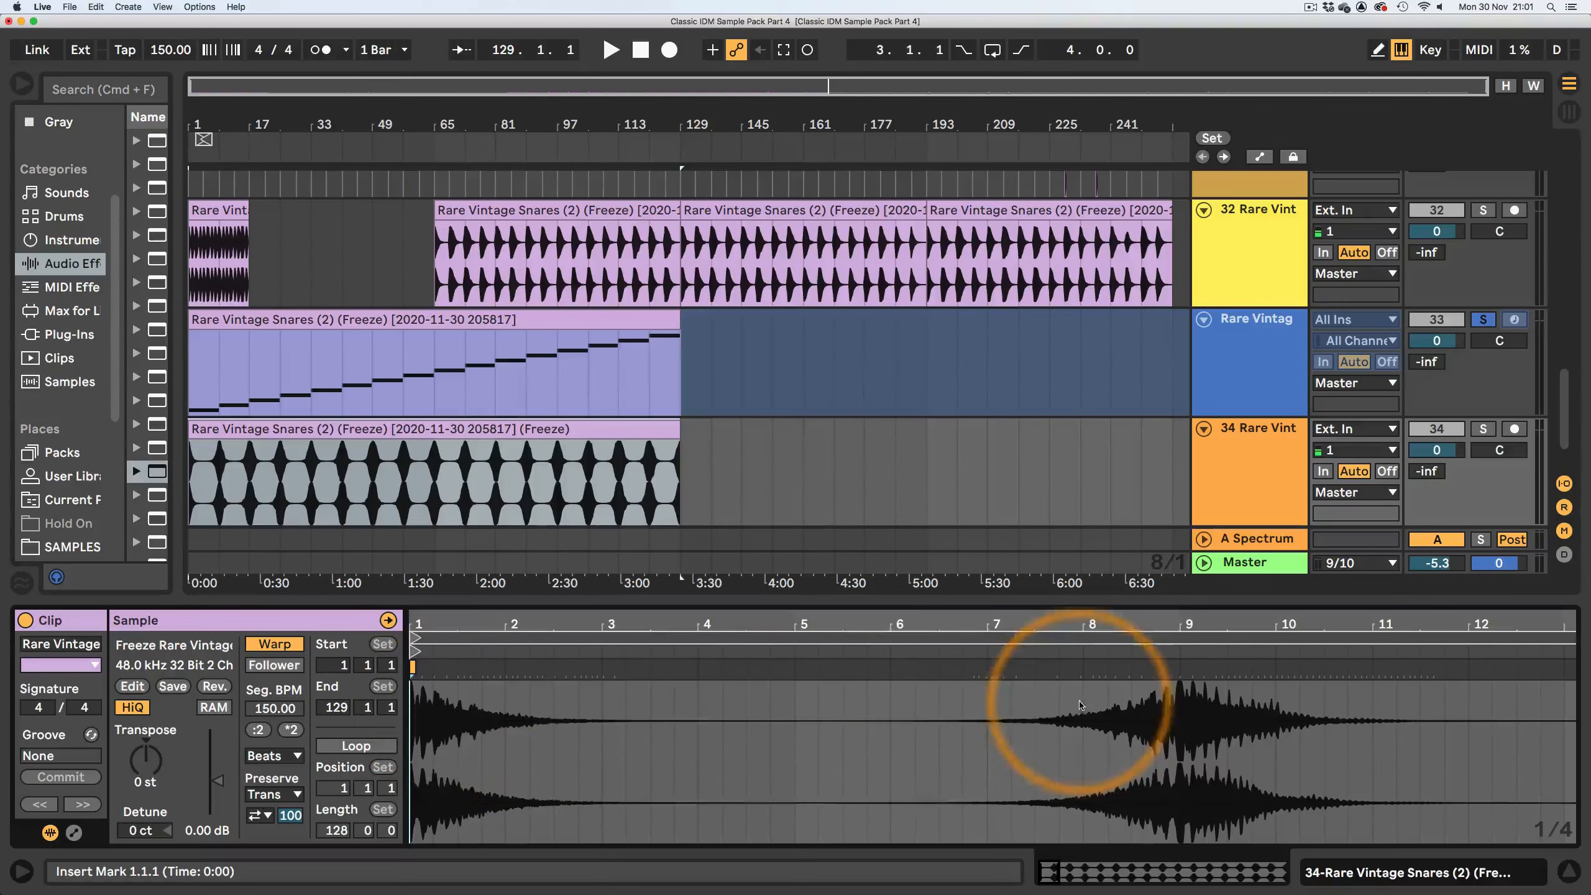
left_click_drag(460, 689, 1181, 712)
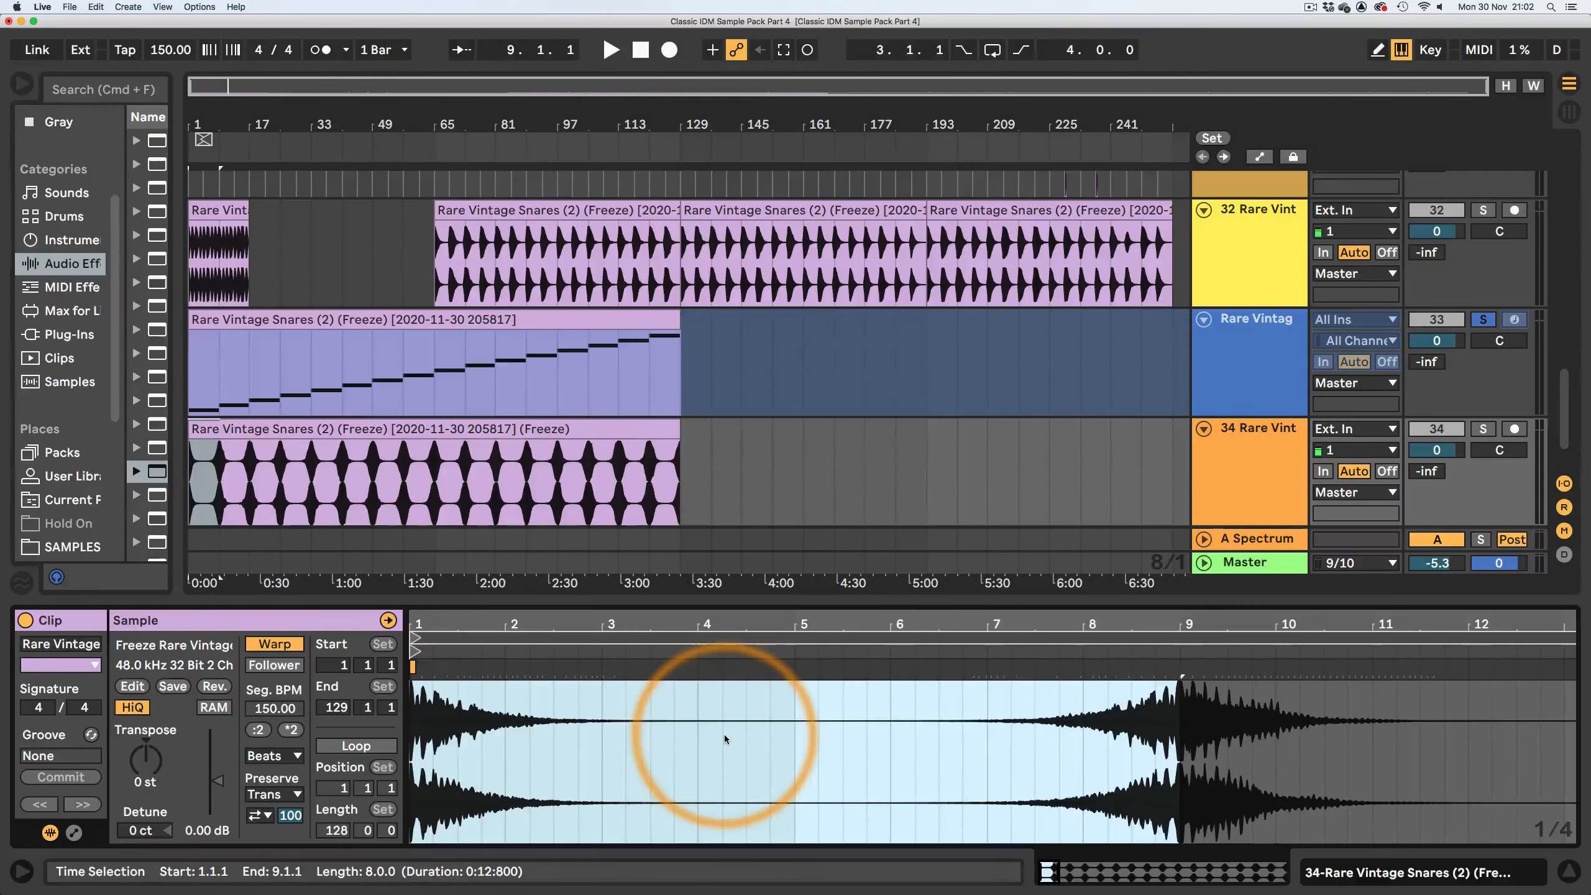
mouse_move(752, 617)
left_mouse_down()
mouse_move(751, 586)
mouse_move(753, 649)
mouse_move(752, 618)
left_mouse_up()
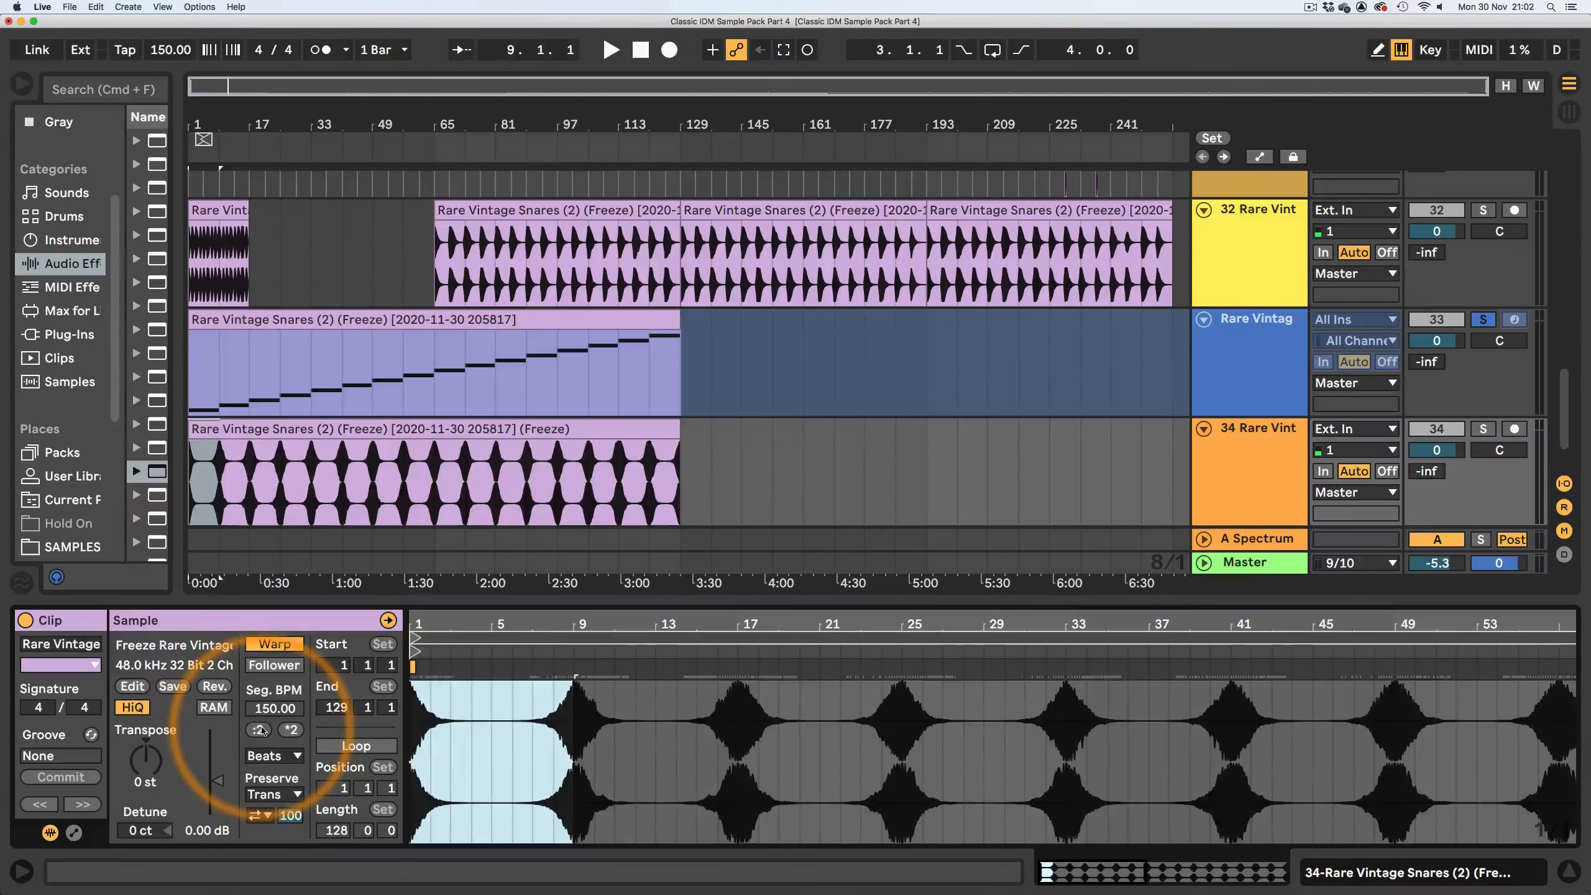
left_click(258, 730)
left_click(258, 729)
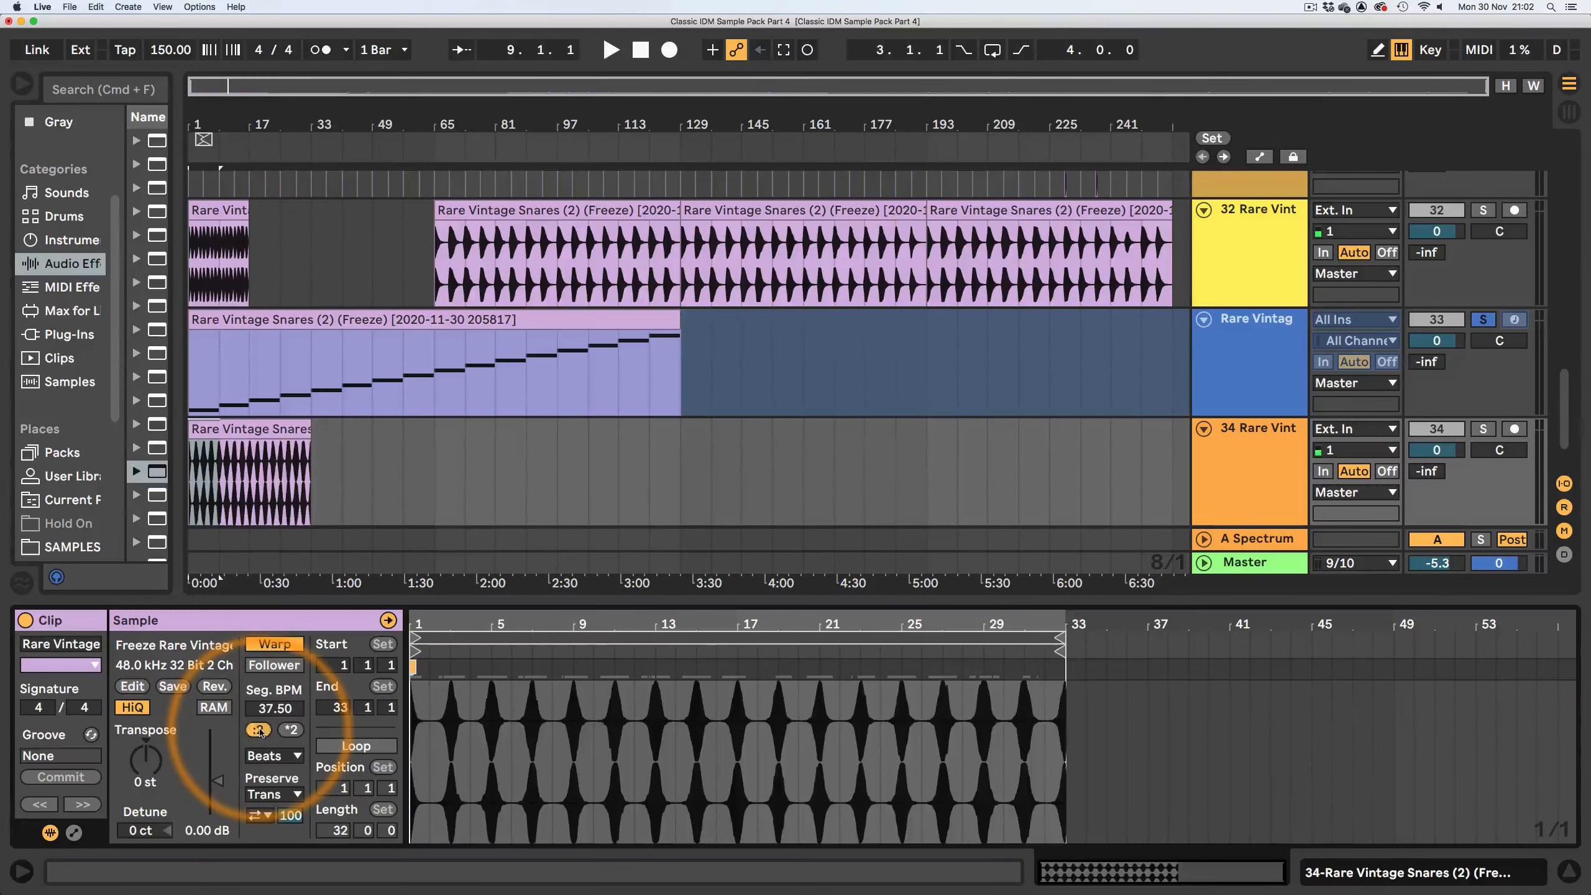
left_click(258, 729)
- Solo track 34 and play back the shortened snare clip from the beginning
mouse_move(421, 626)
left_mouse_down()
mouse_move(419, 646)
mouse_move(417, 618)
left_mouse_up()
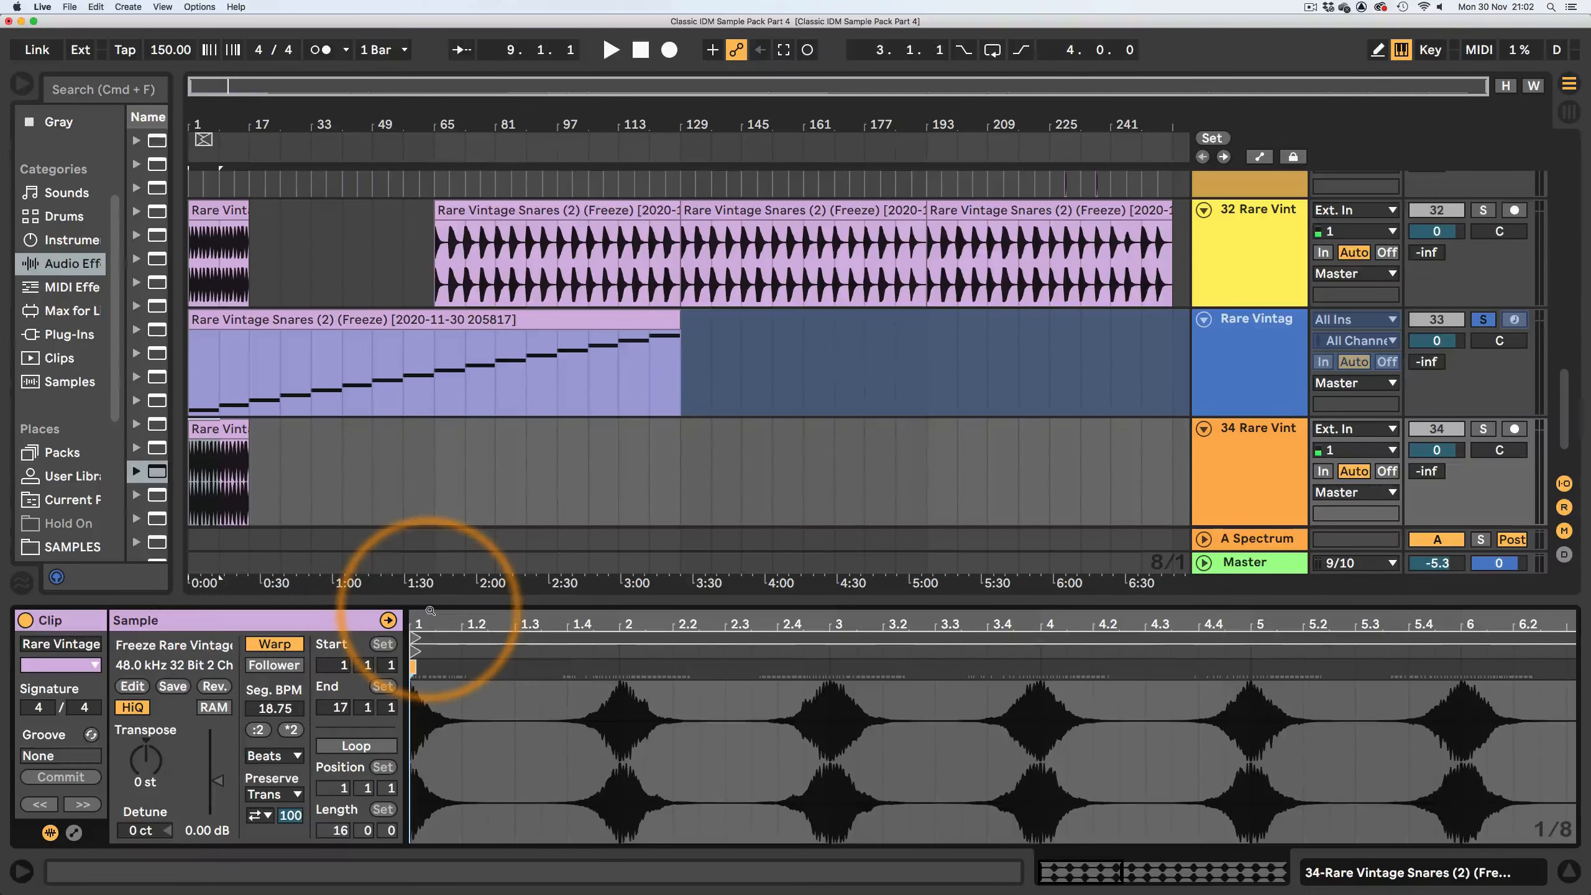
key("space")
key("space")
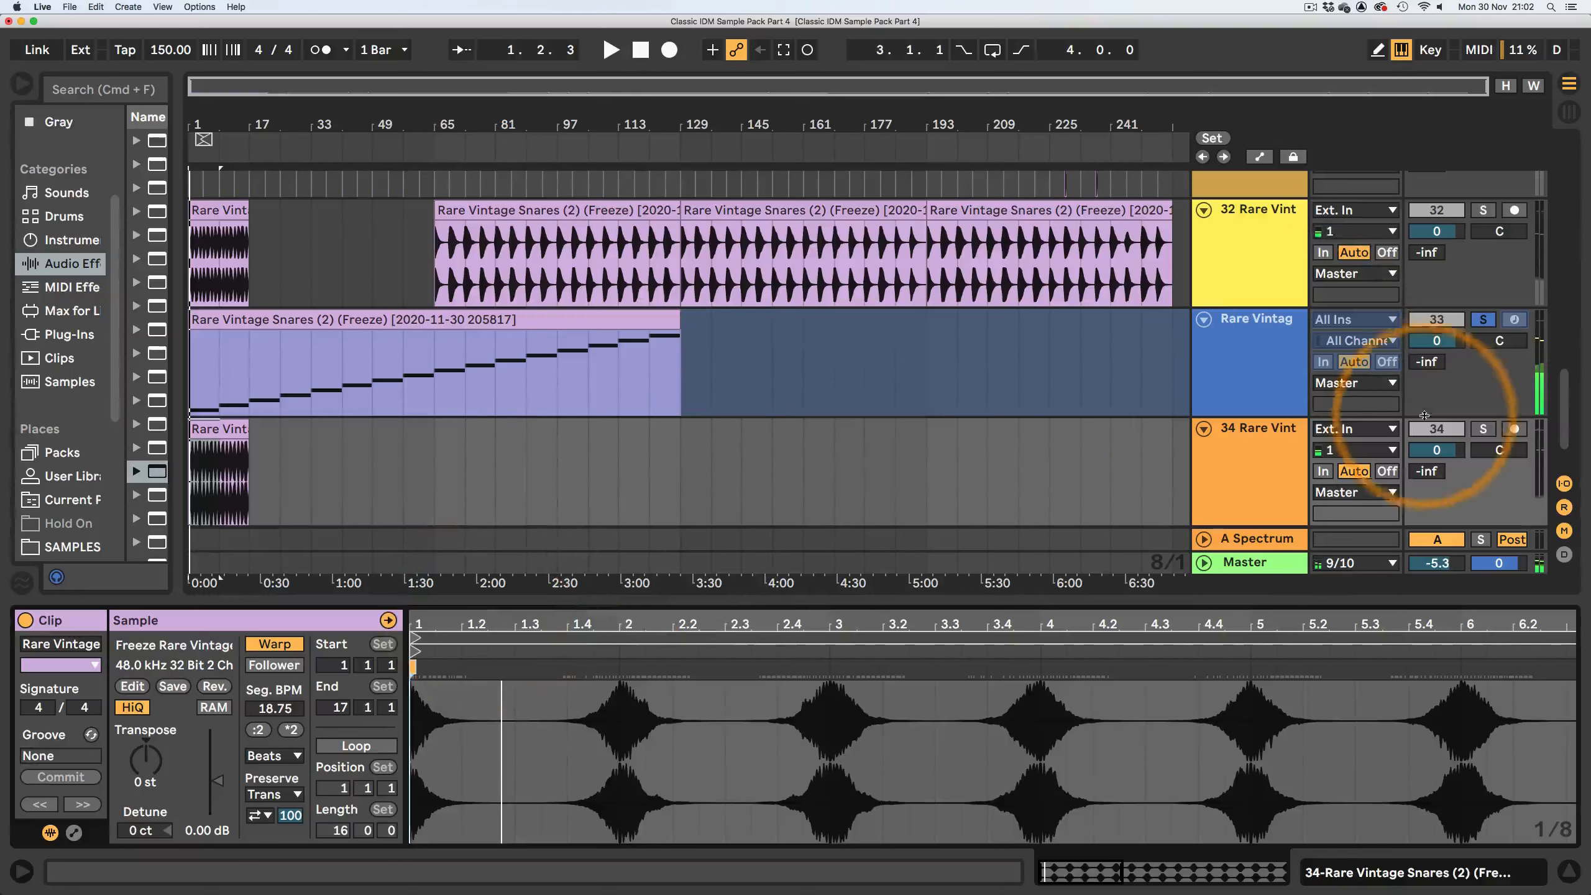
left_click(1484, 430)
key("space")
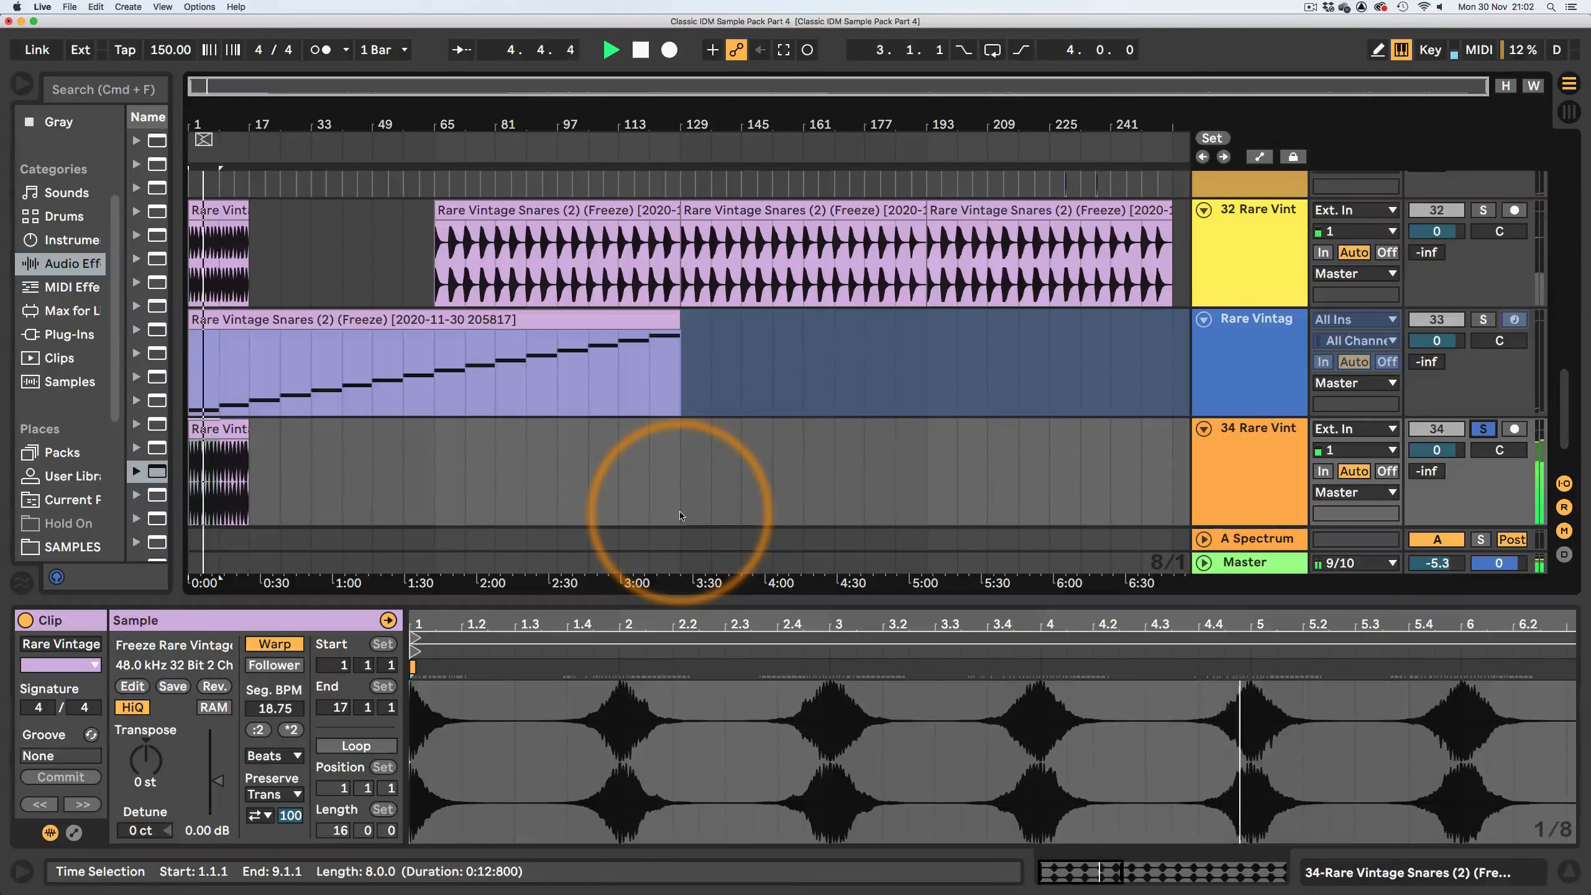
double_click(686, 622)
key("space")
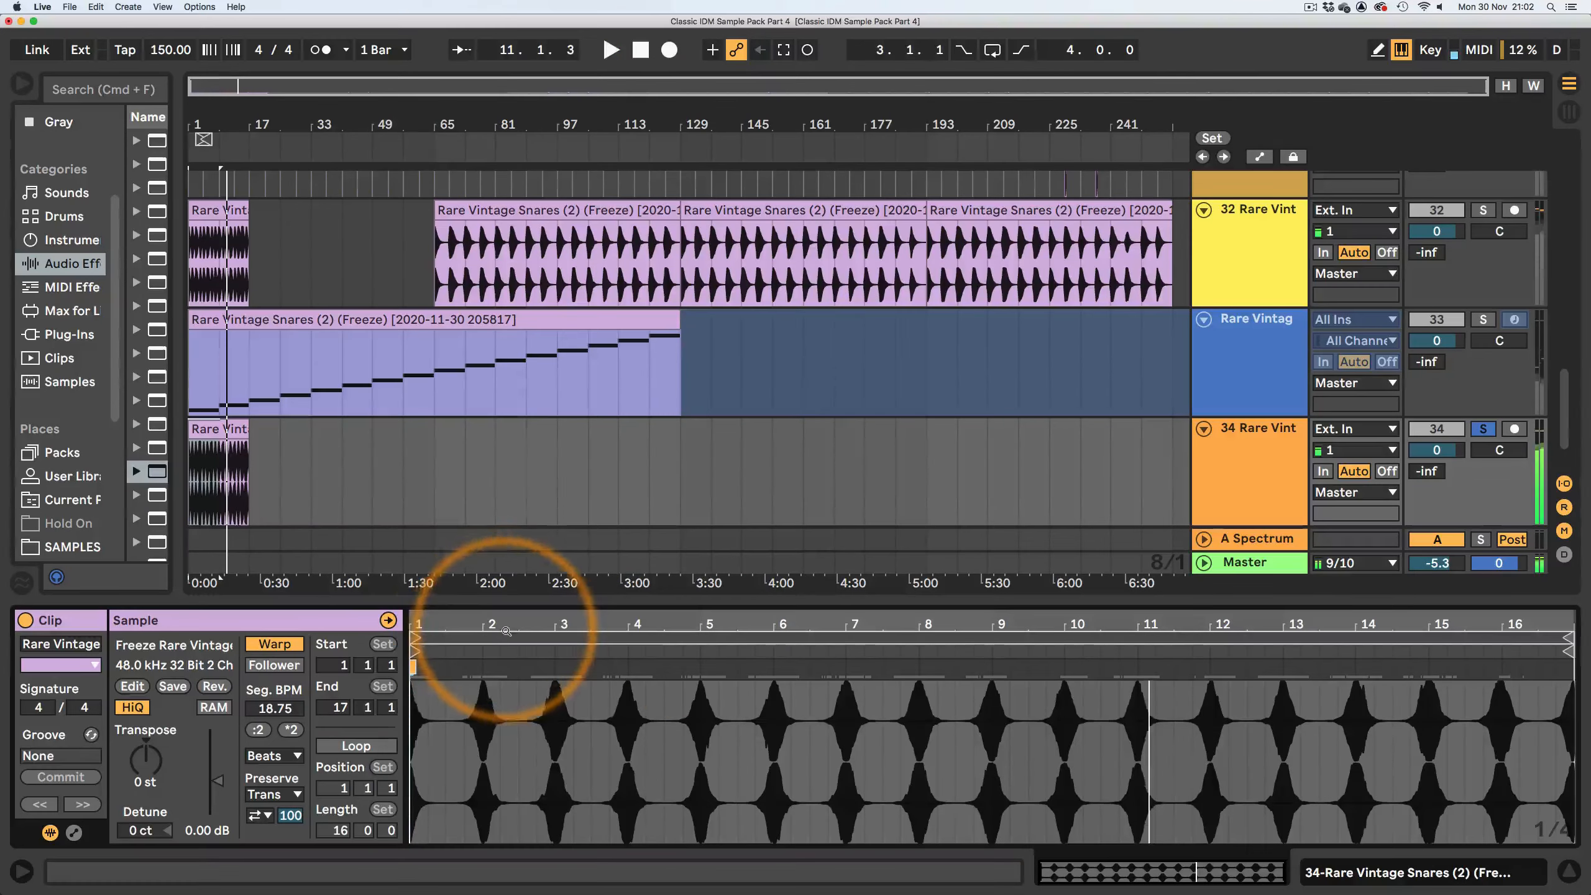
left_click(555, 121)
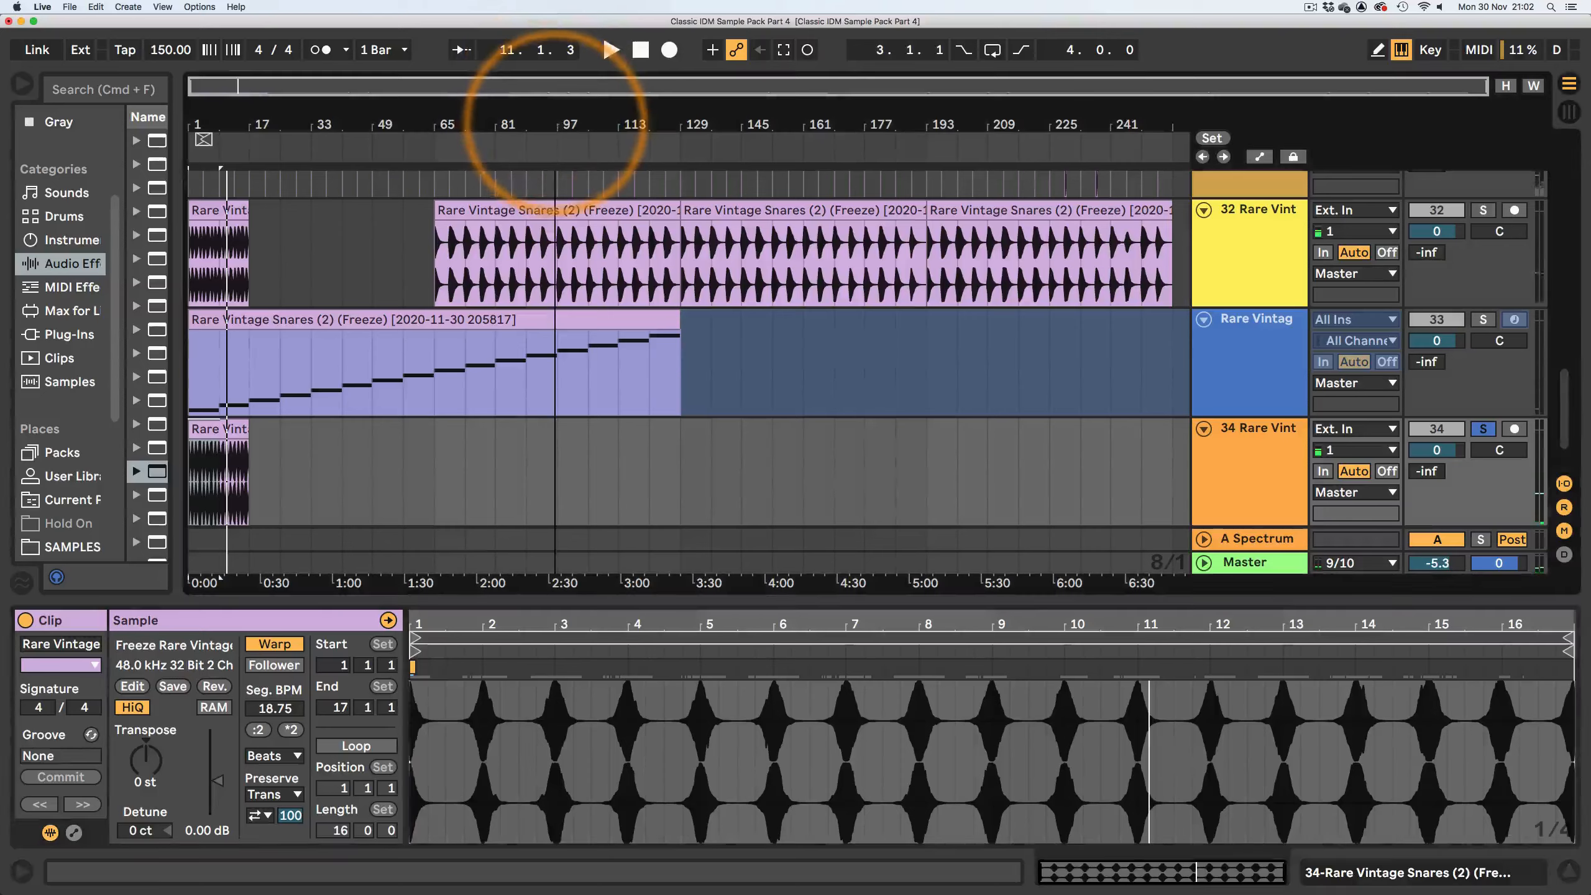
- Slice the shortened clip on track 34 to a new MIDI track, one slice per bar, with the Sampler slicing preset
left_click(219, 427)
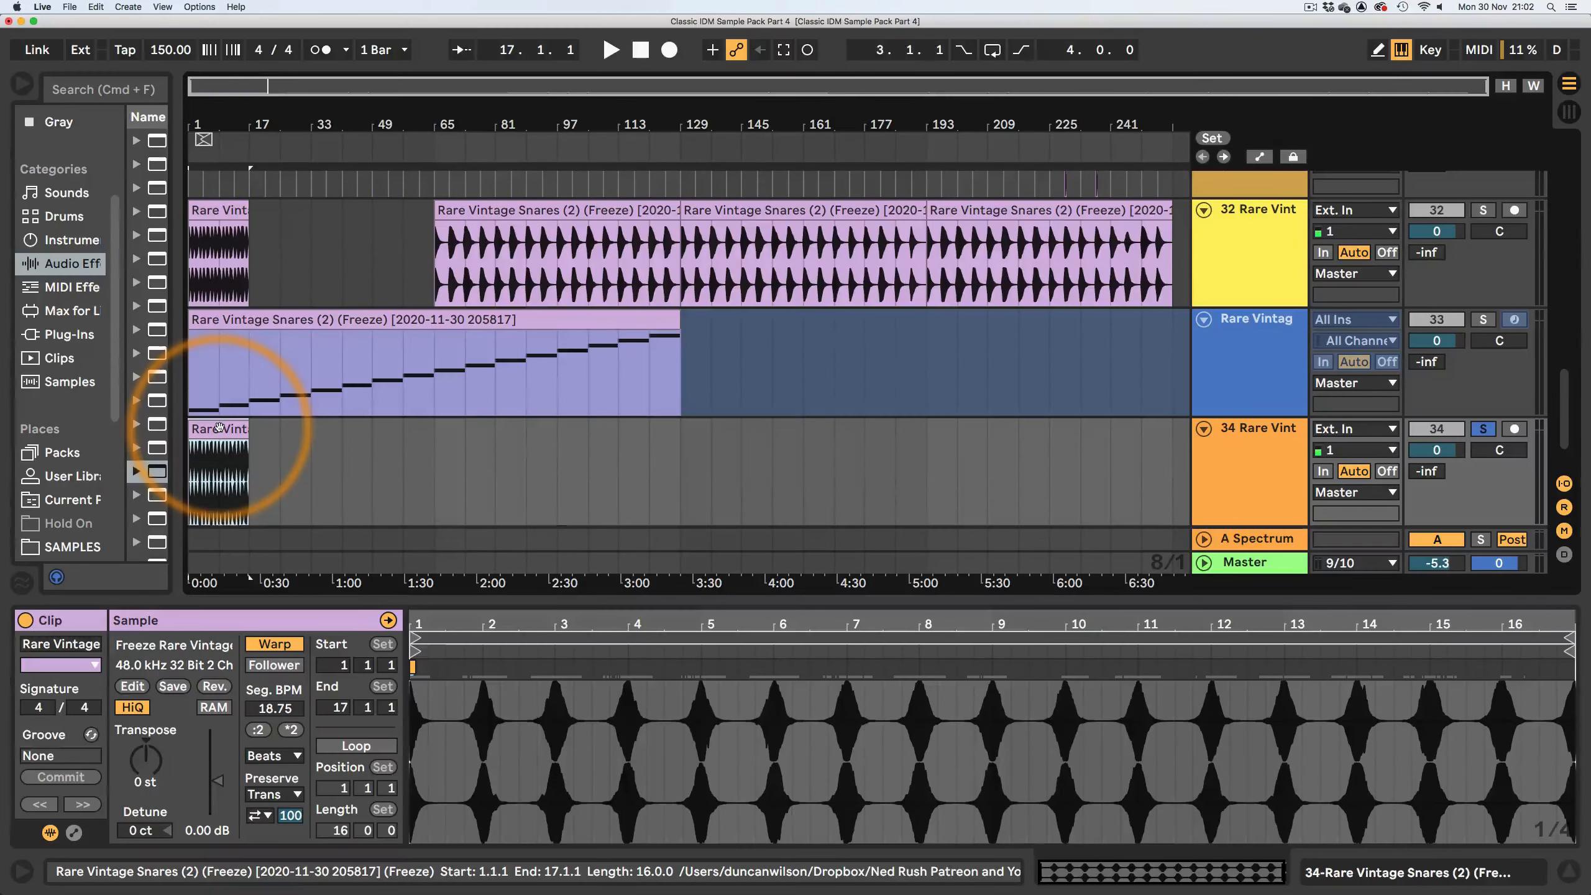
right_click(220, 428)
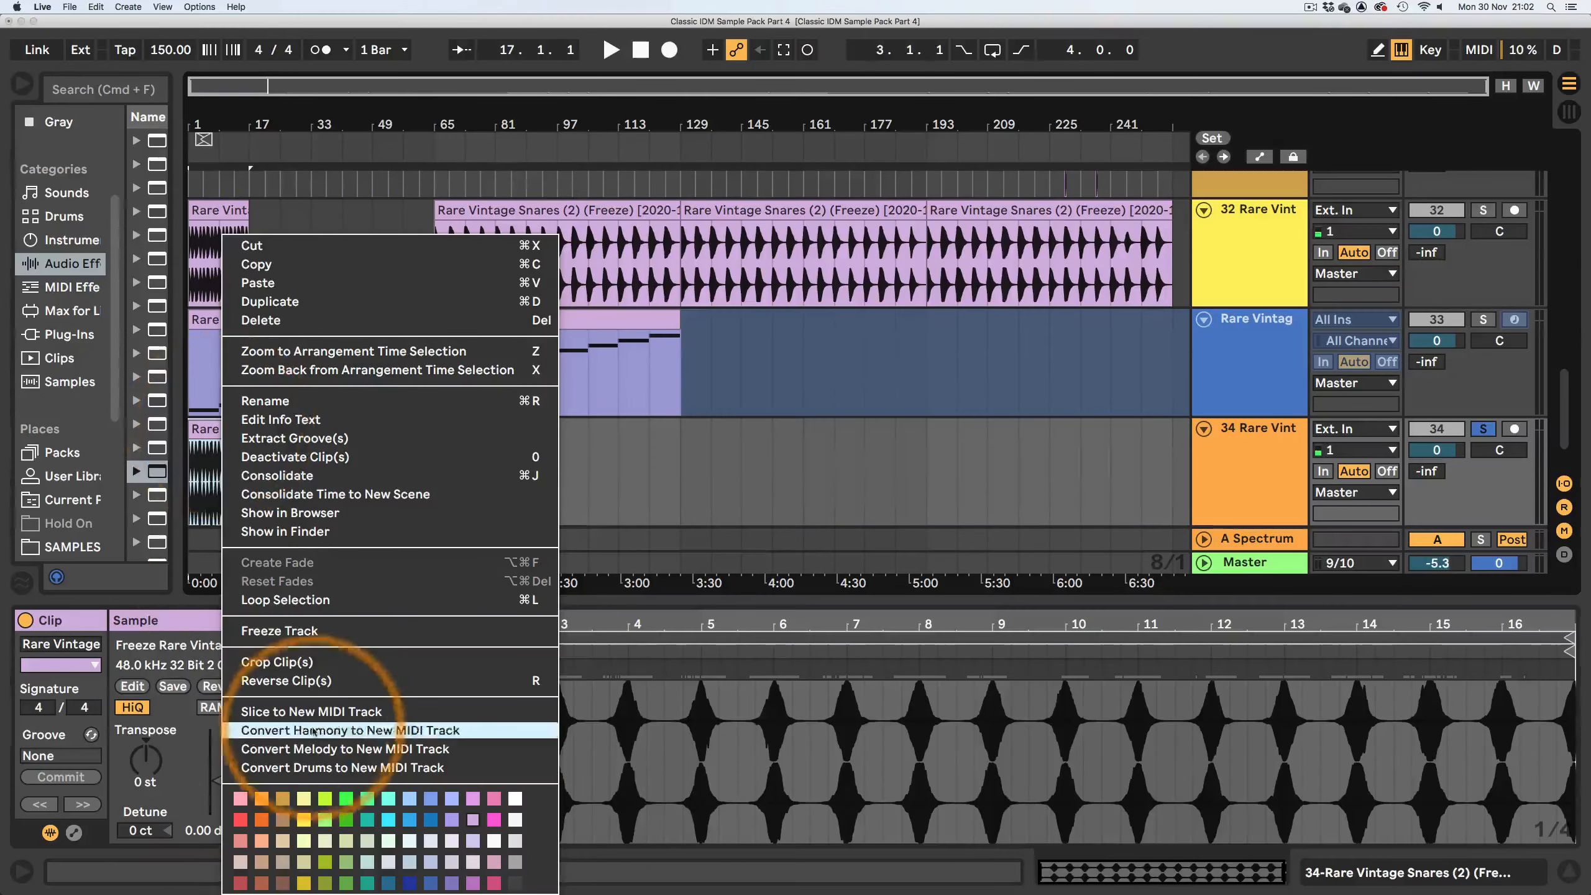
left_click(260, 712)
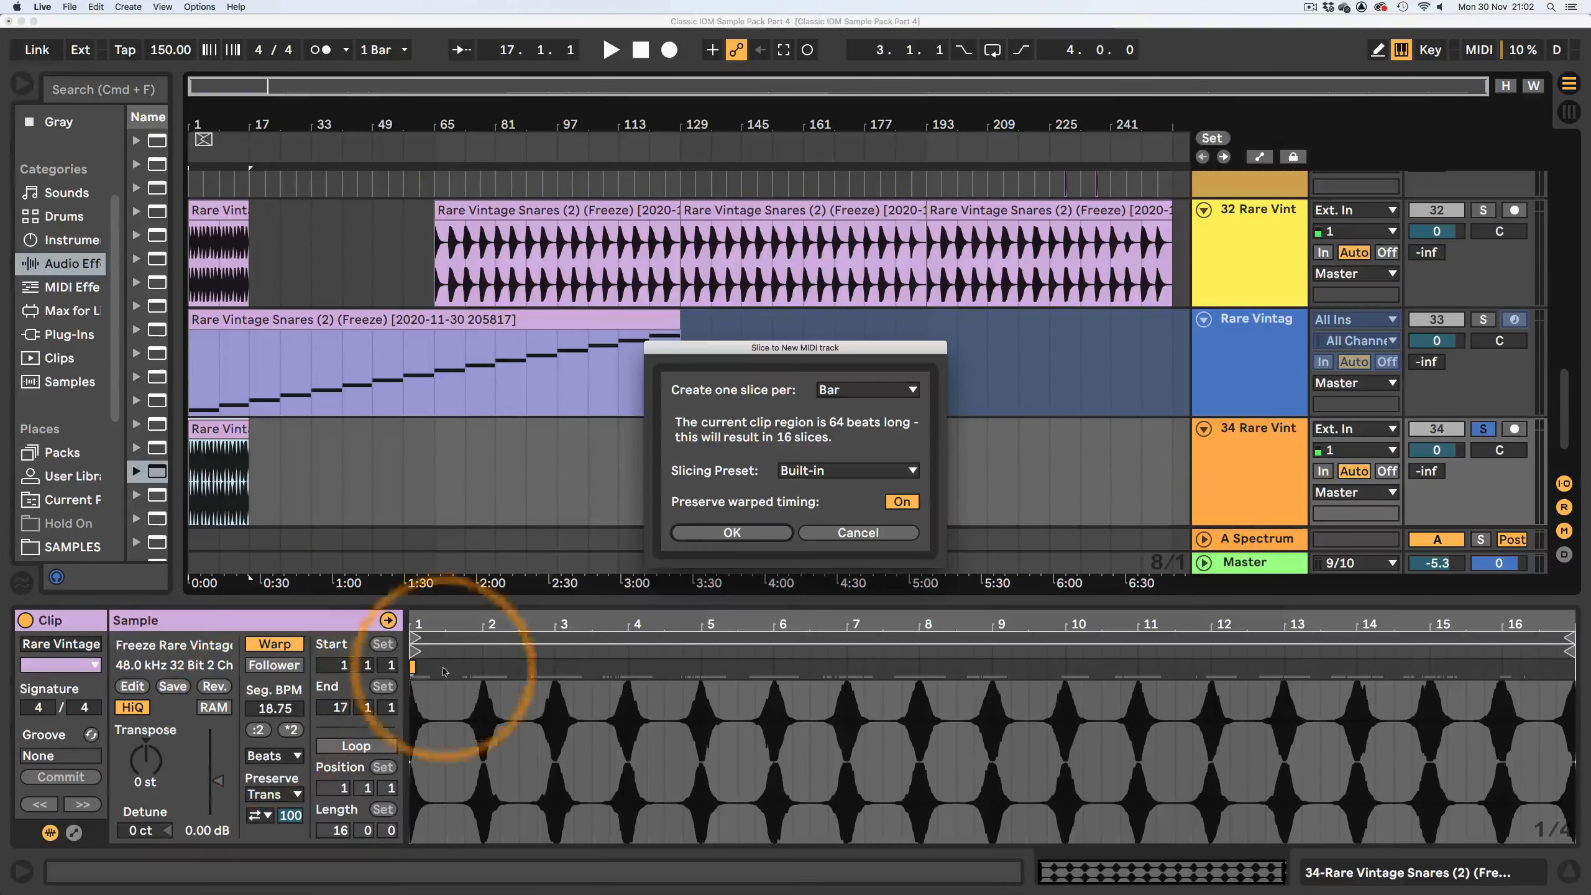
left_click(819, 468)
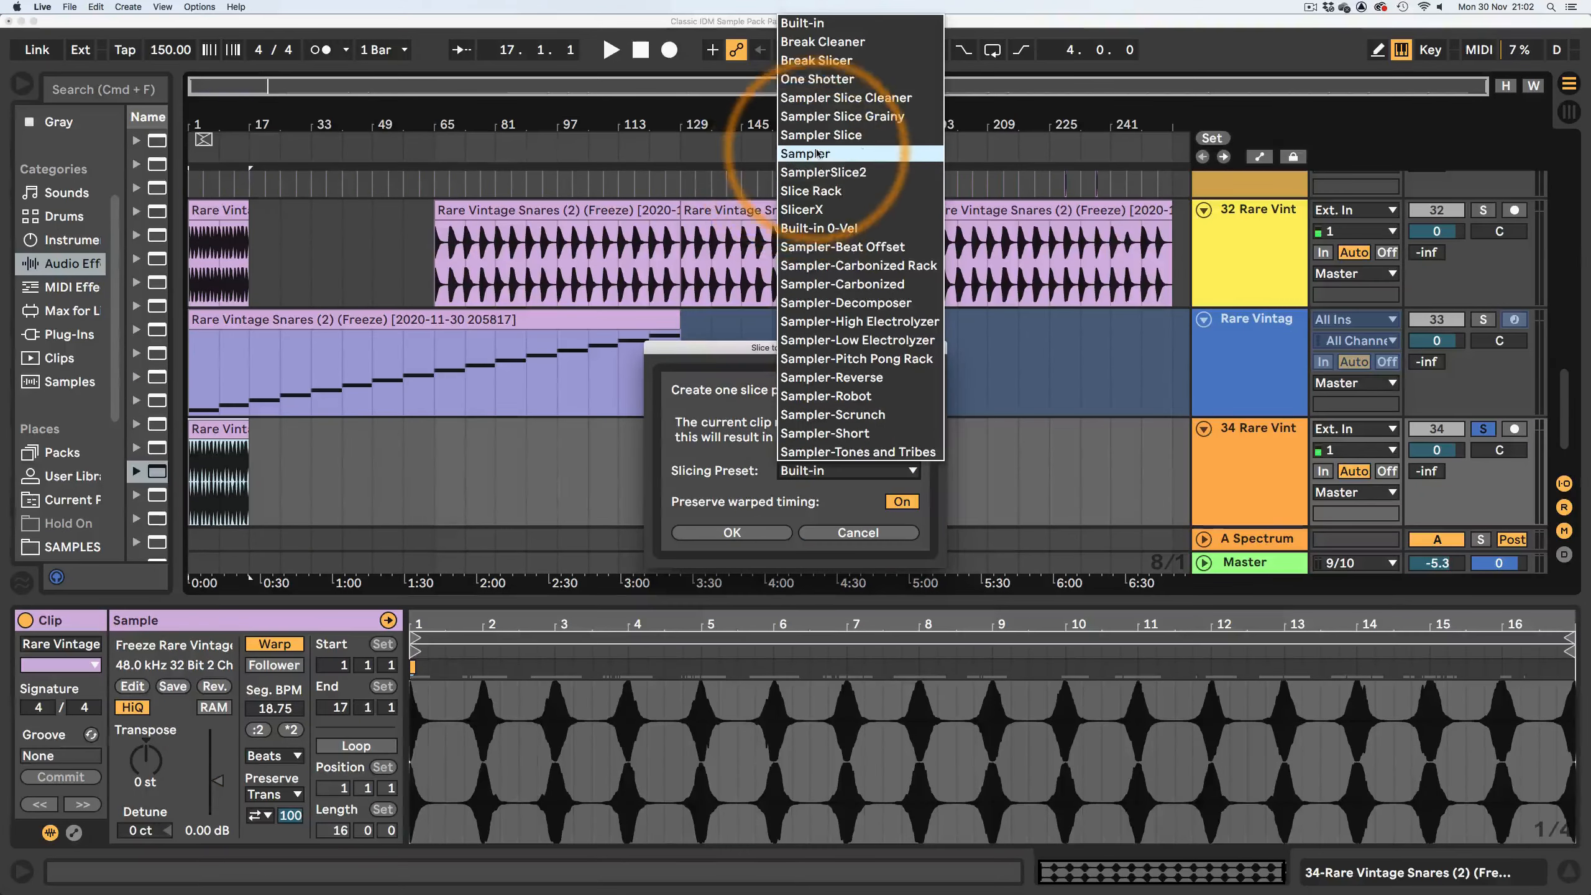
left_click(810, 155)
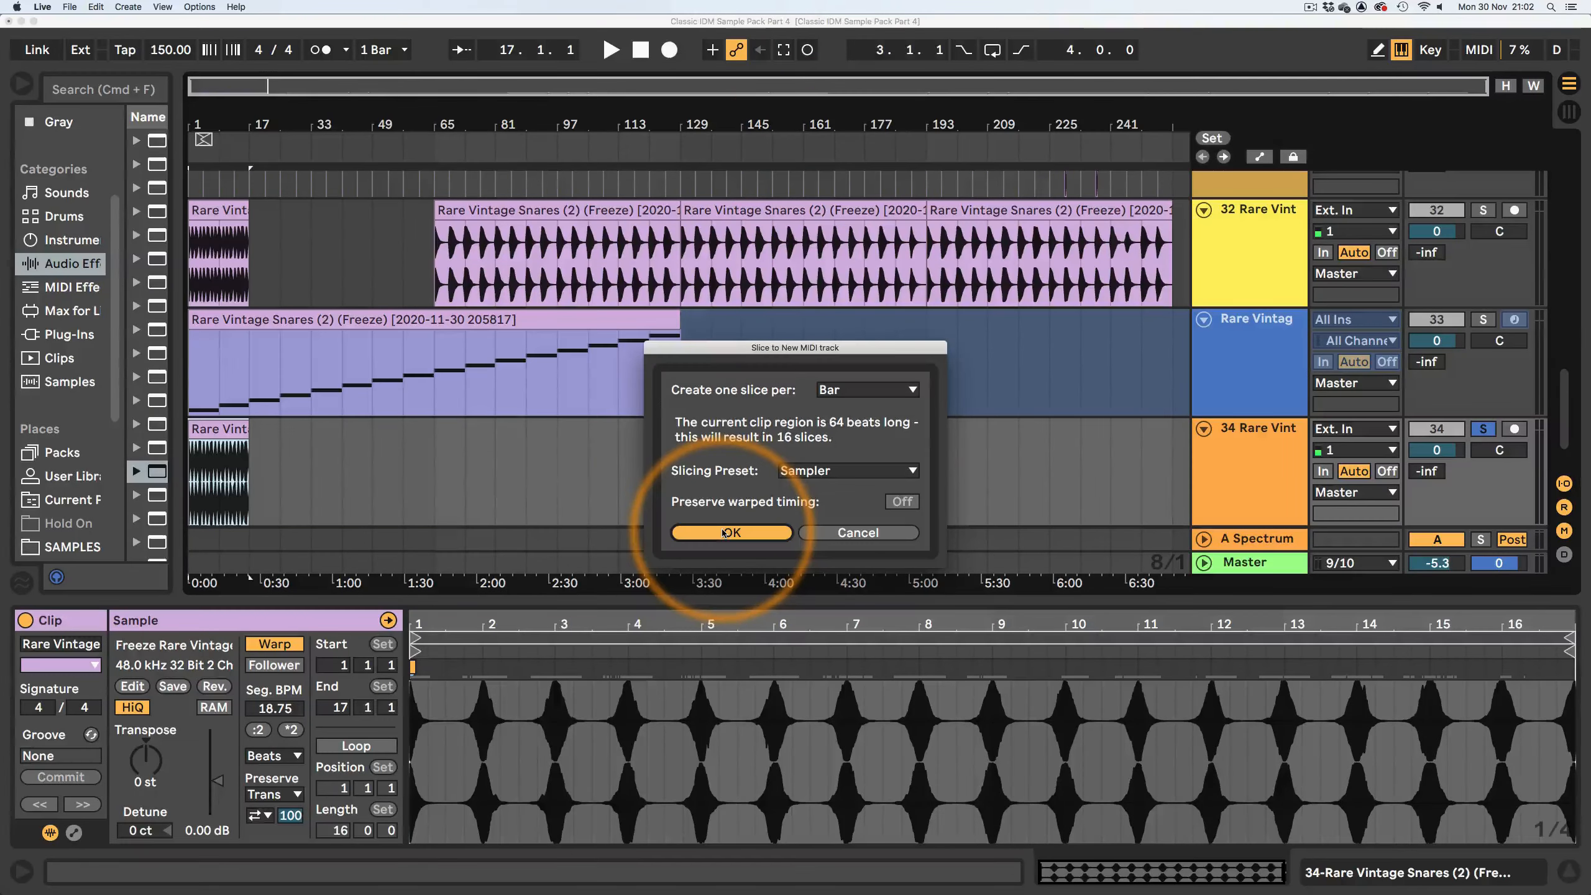
left_click(724, 532)
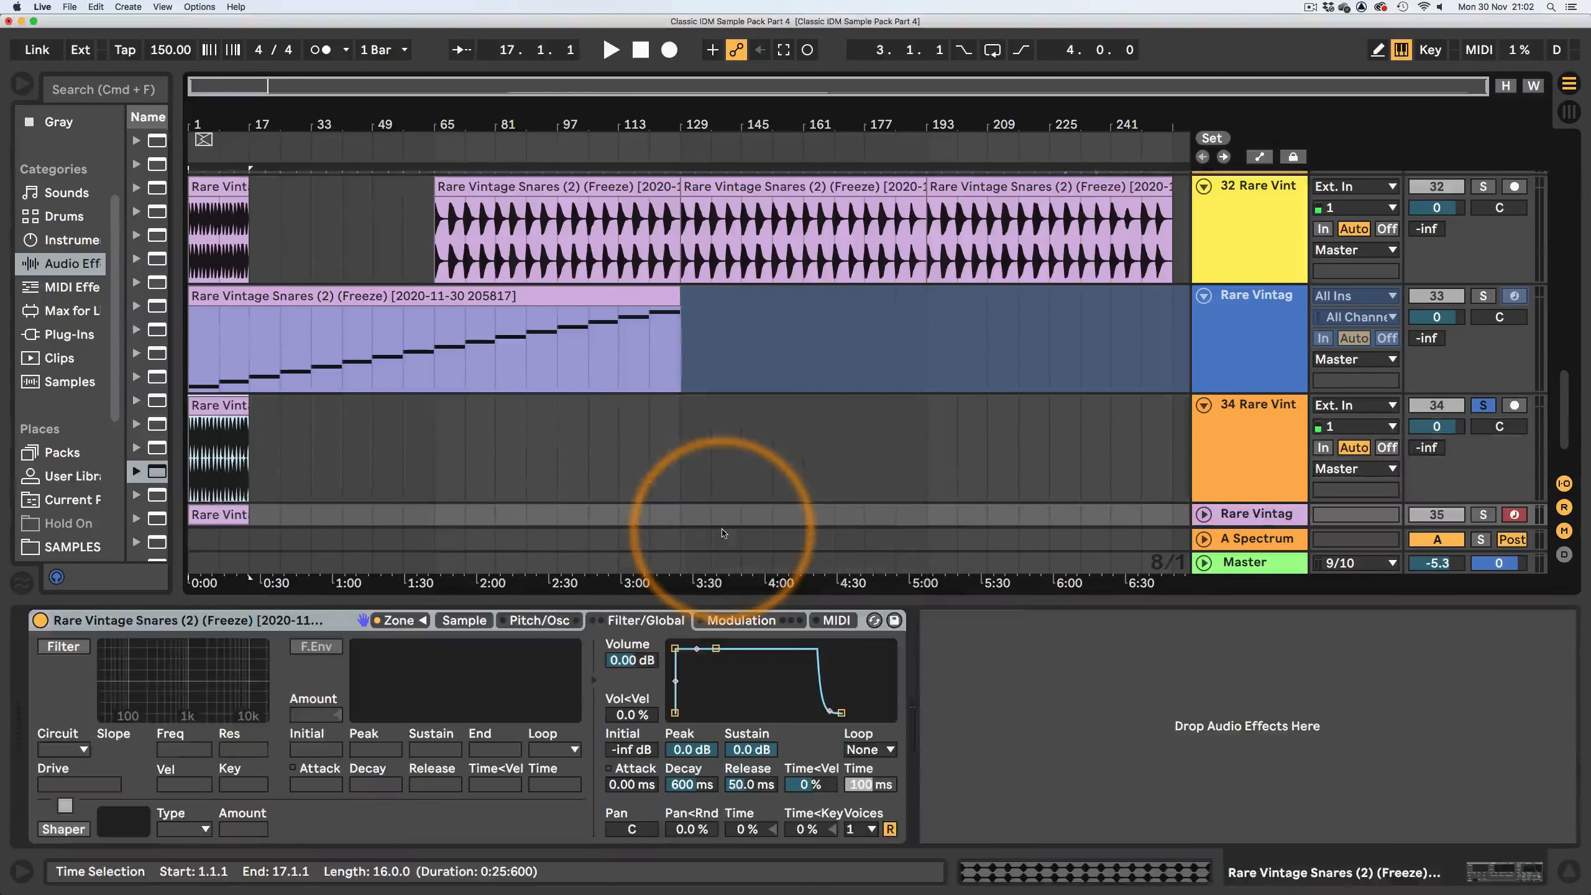
- Unfold the new sliced track 35 and double its MIDI clip's length three times, to 128 bars
left_click(1203, 514)
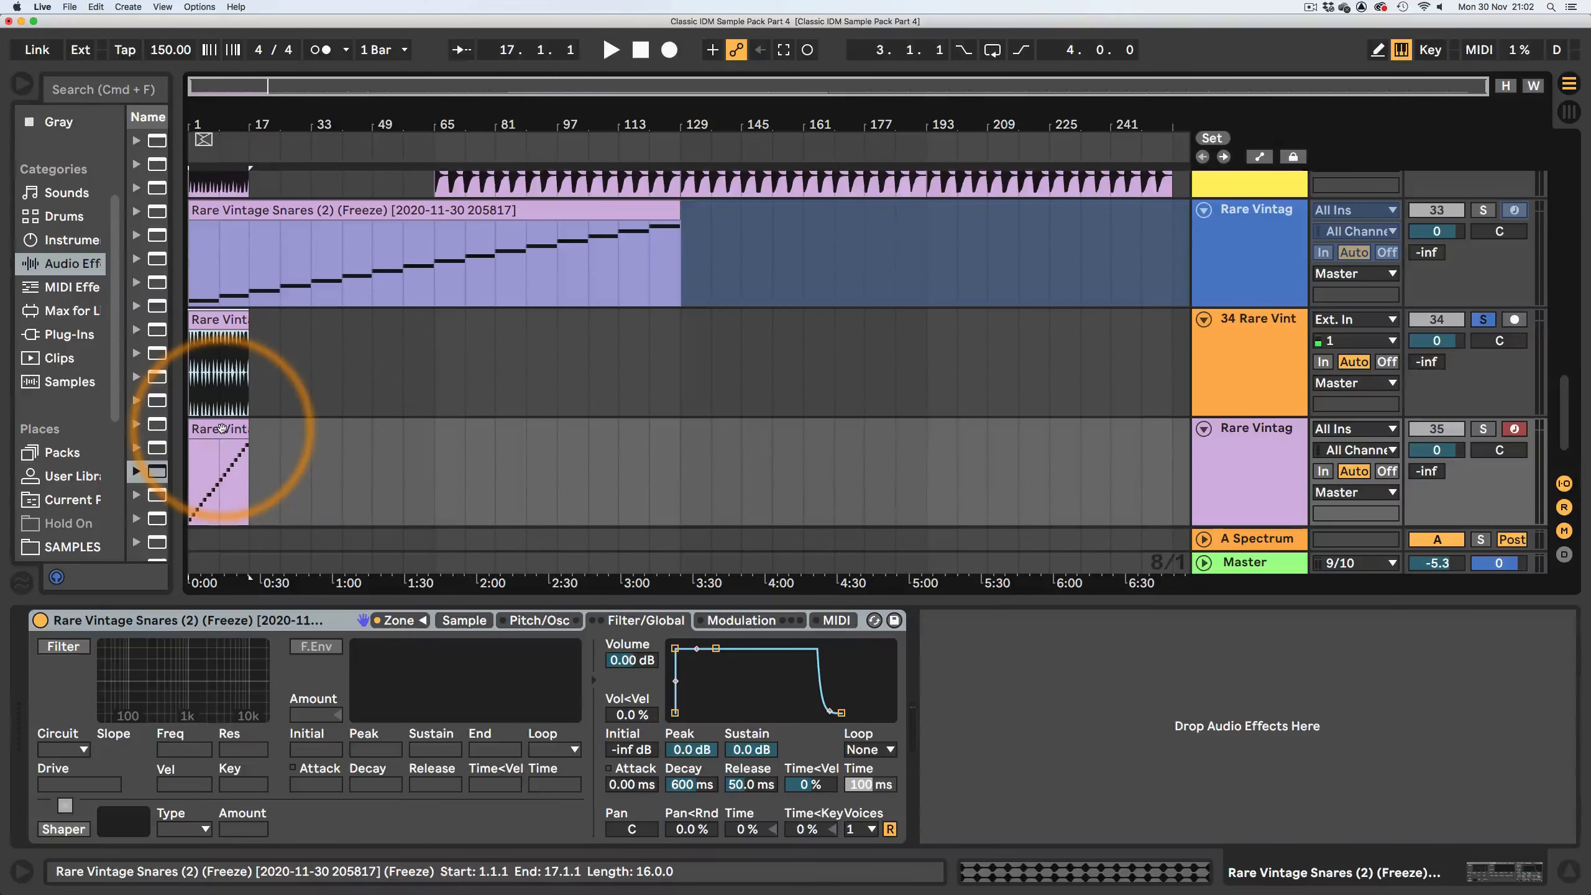
left_click(221, 428)
double_click(222, 428)
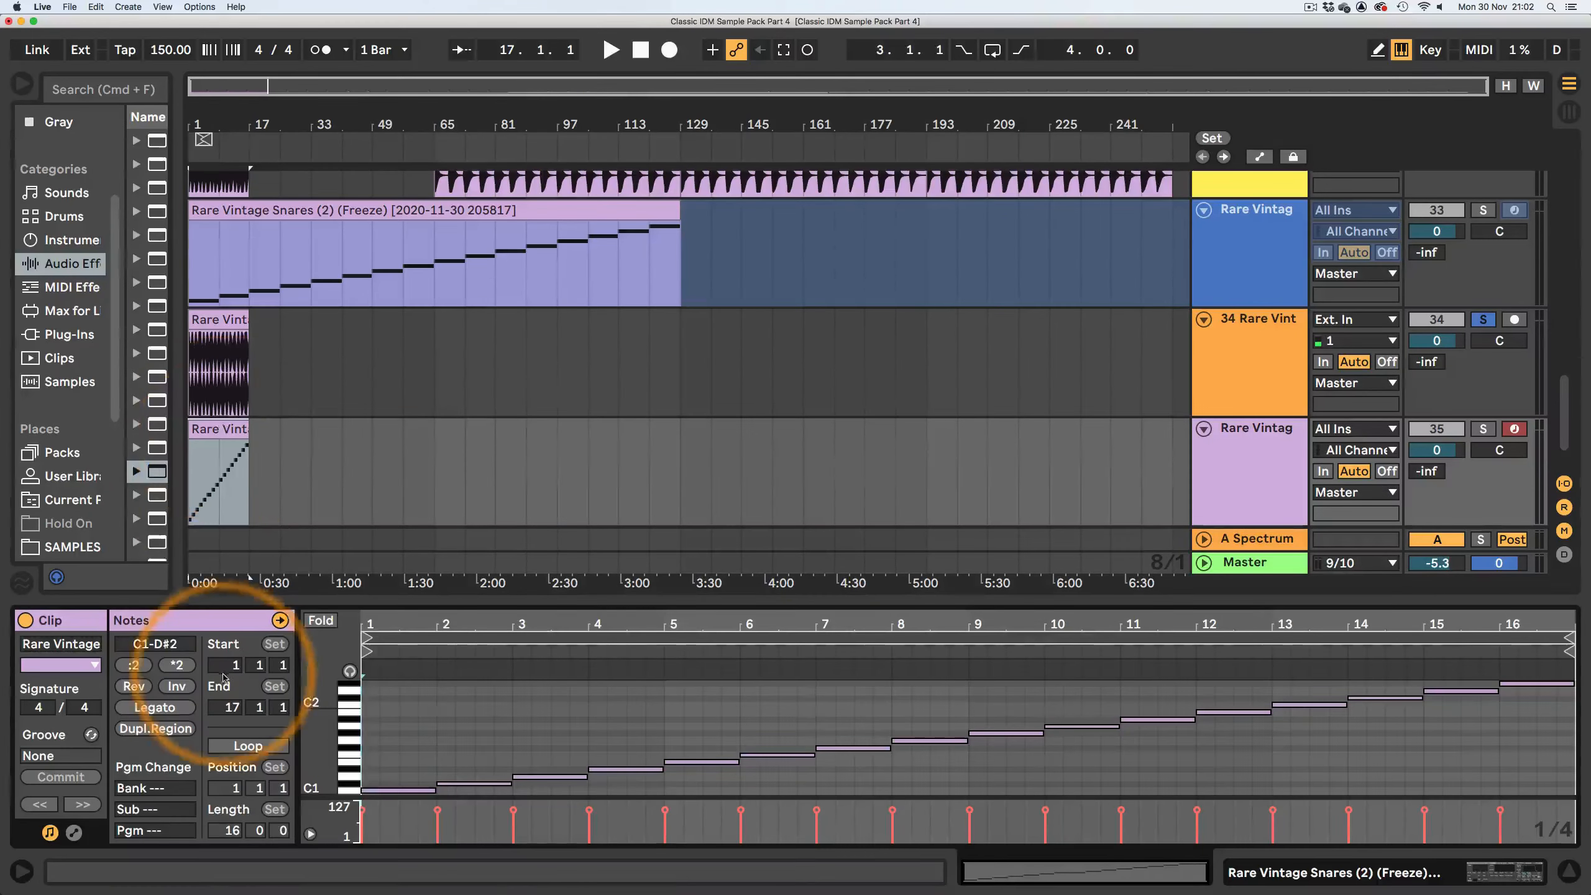
left_click(177, 664)
left_click(178, 664)
left_click(178, 664)
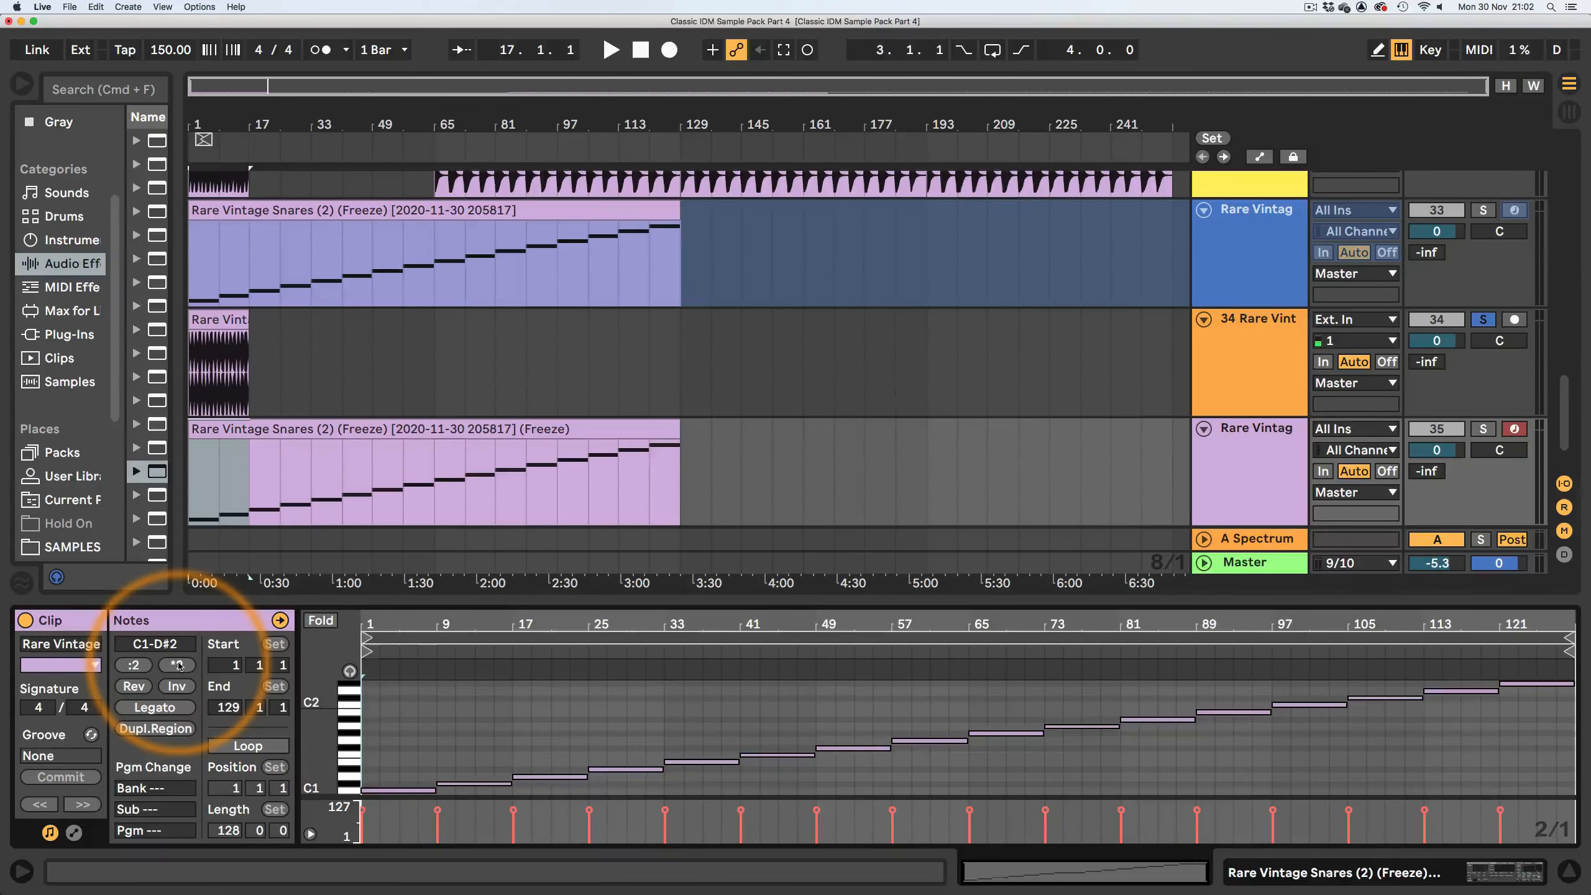
- Solo track 35 and play back the stretched MIDI clip with the sliced samples
left_click(1483, 428)
key("space")
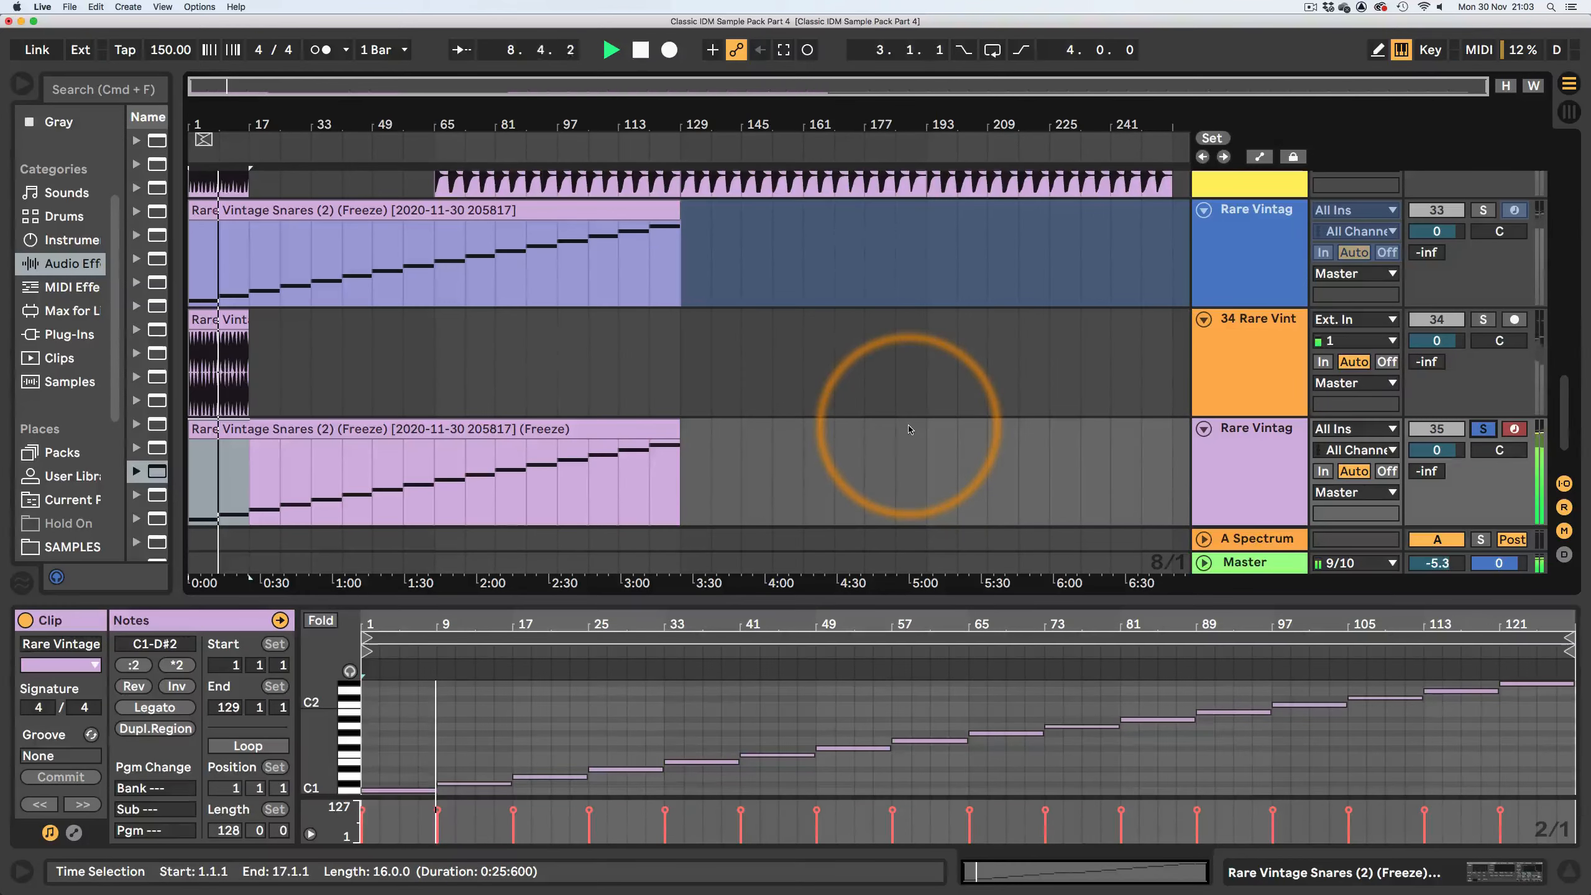
key("space")
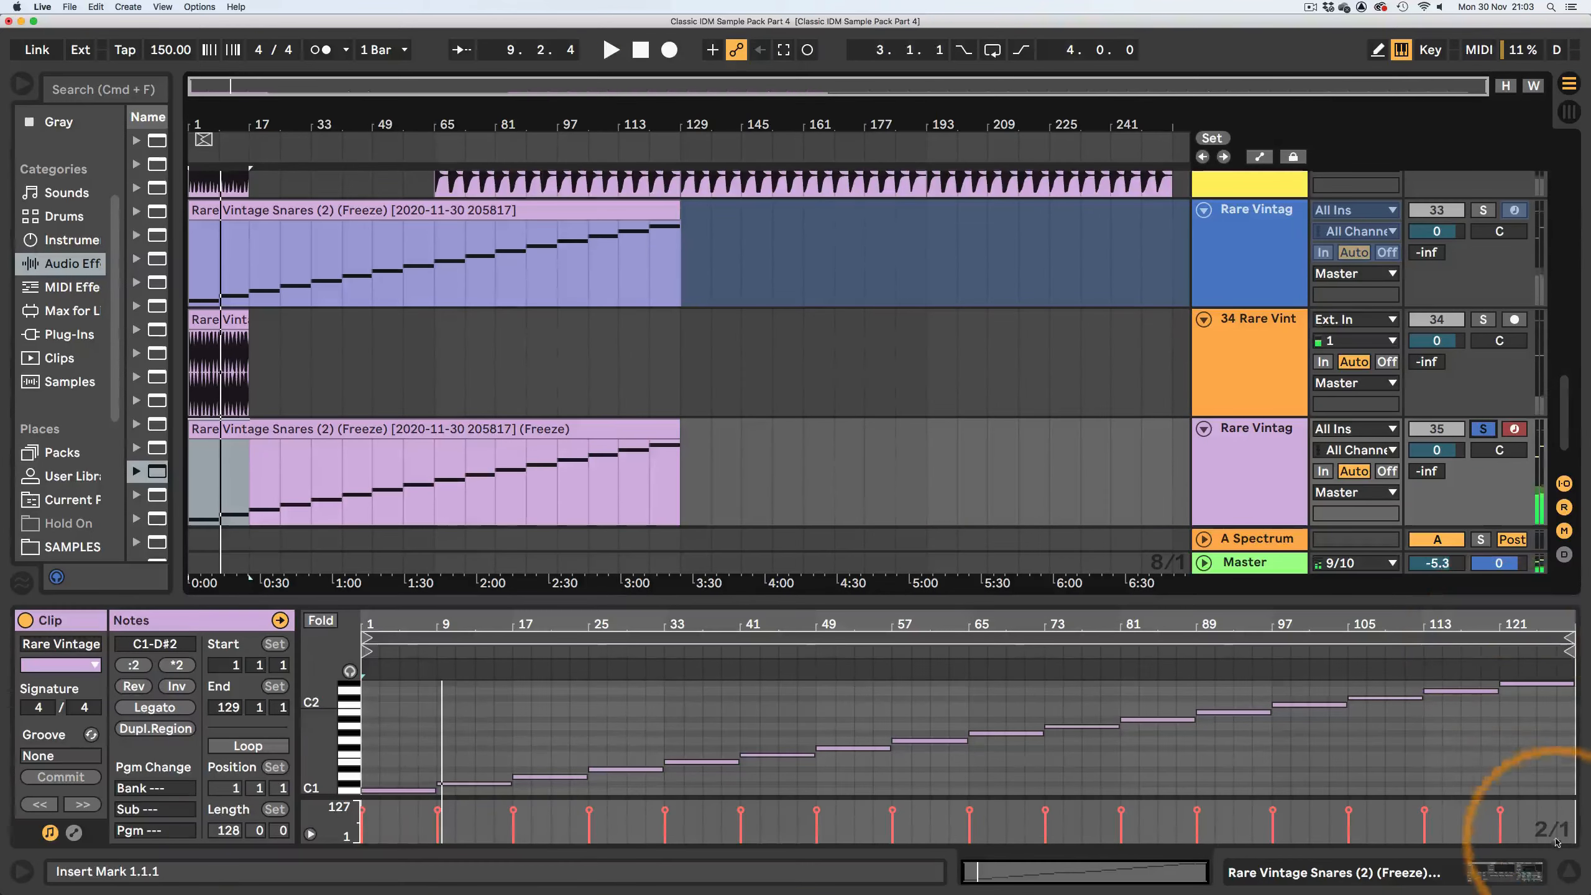
- Open the zone editor of track 35's Sampler and crop all 16 slice samples
left_click(1568, 874)
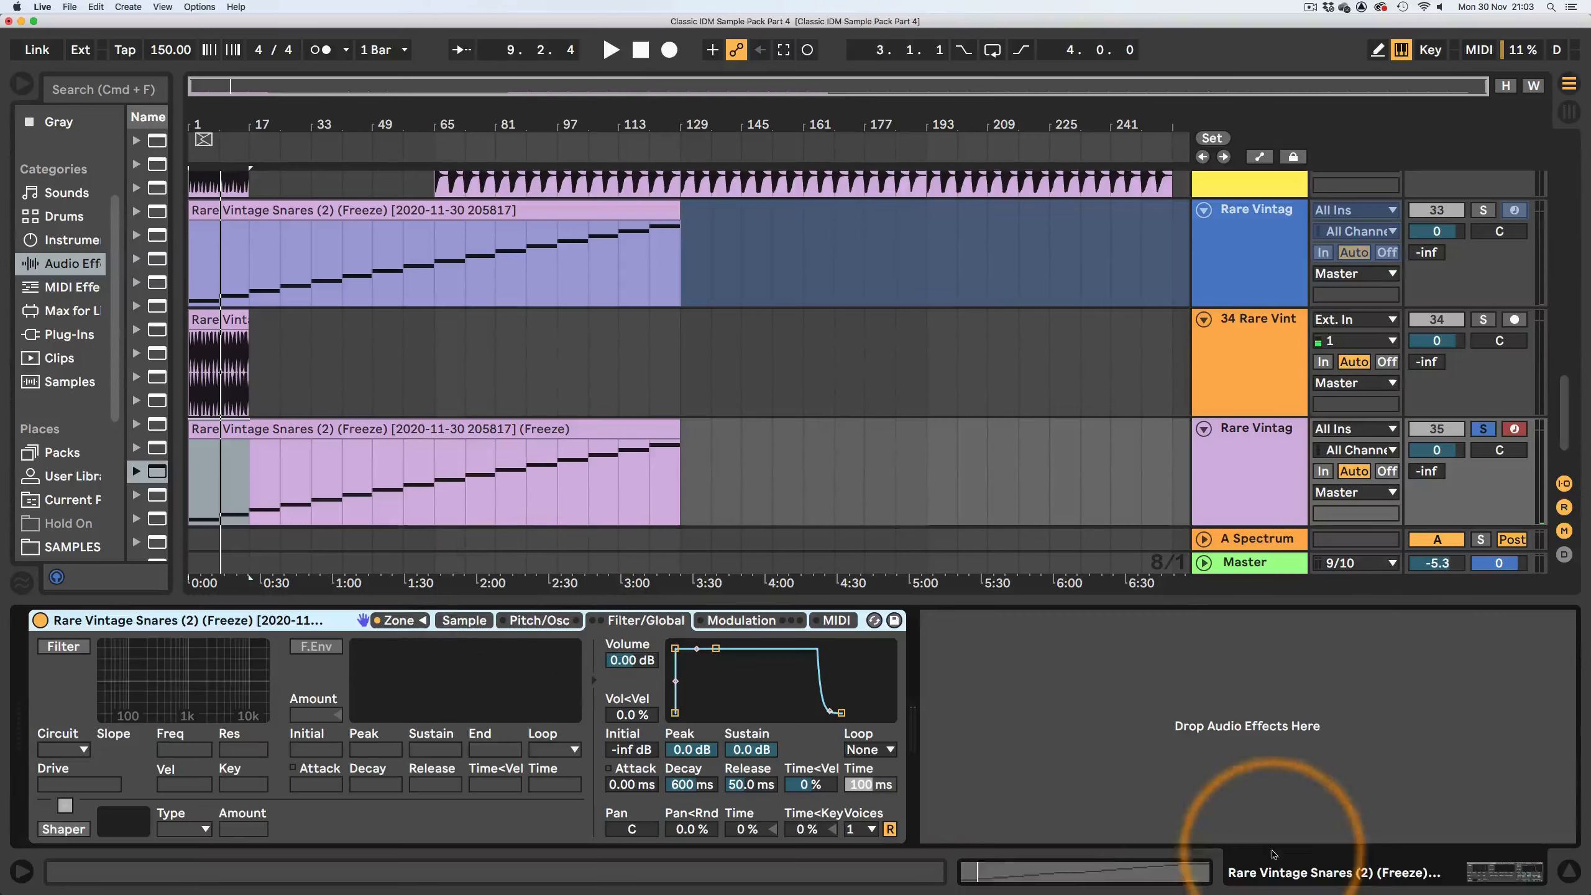
left_click(462, 620)
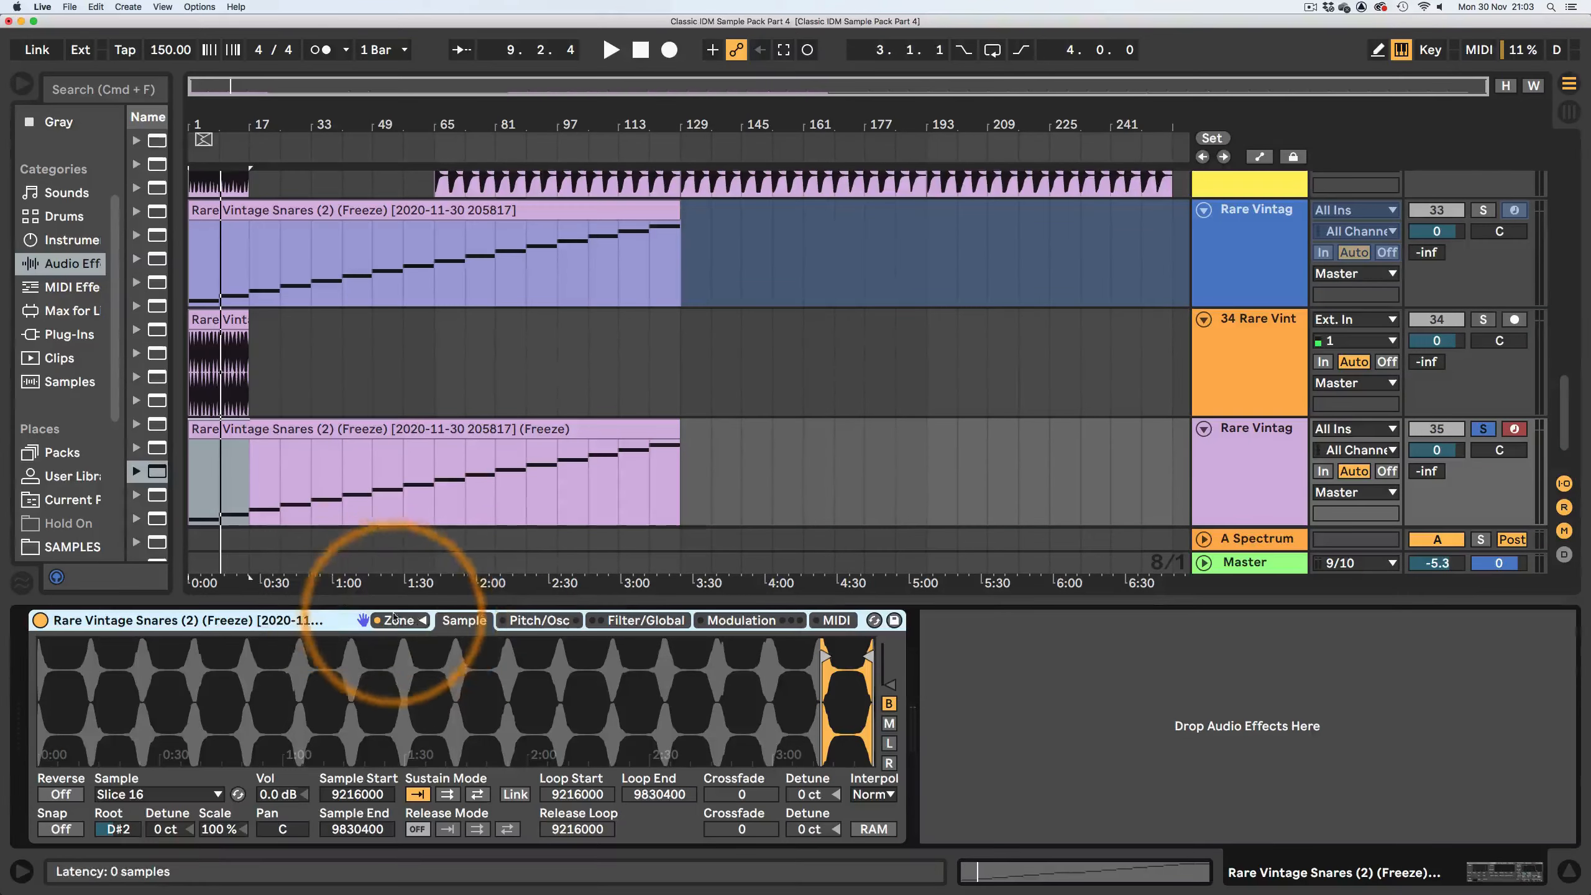
left_click(399, 620)
left_click(386, 545)
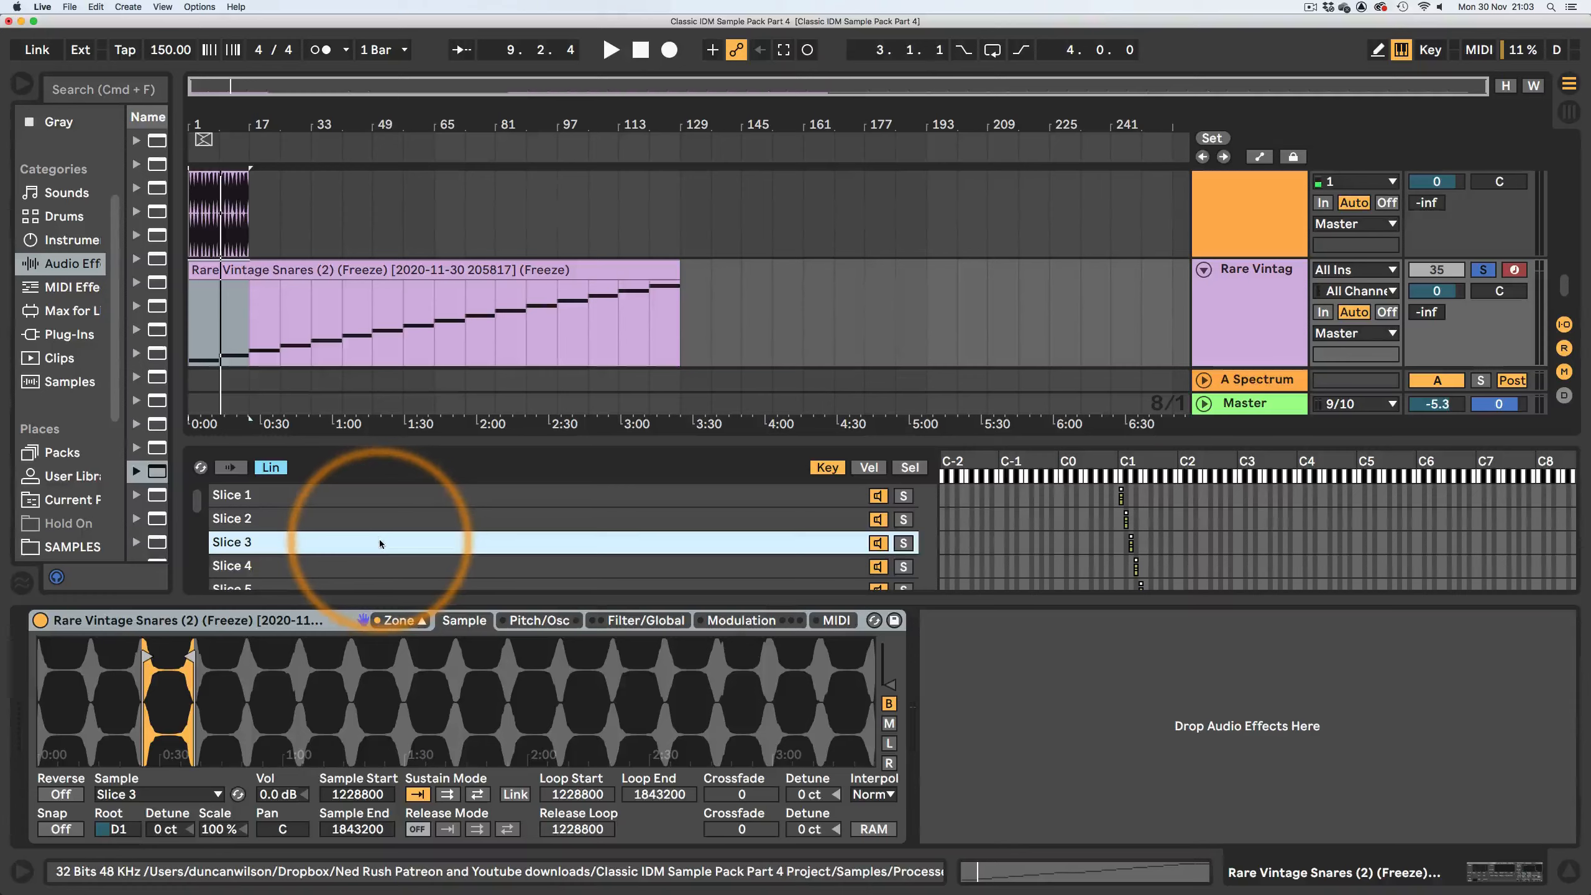
key("super+a")
right_click(351, 500)
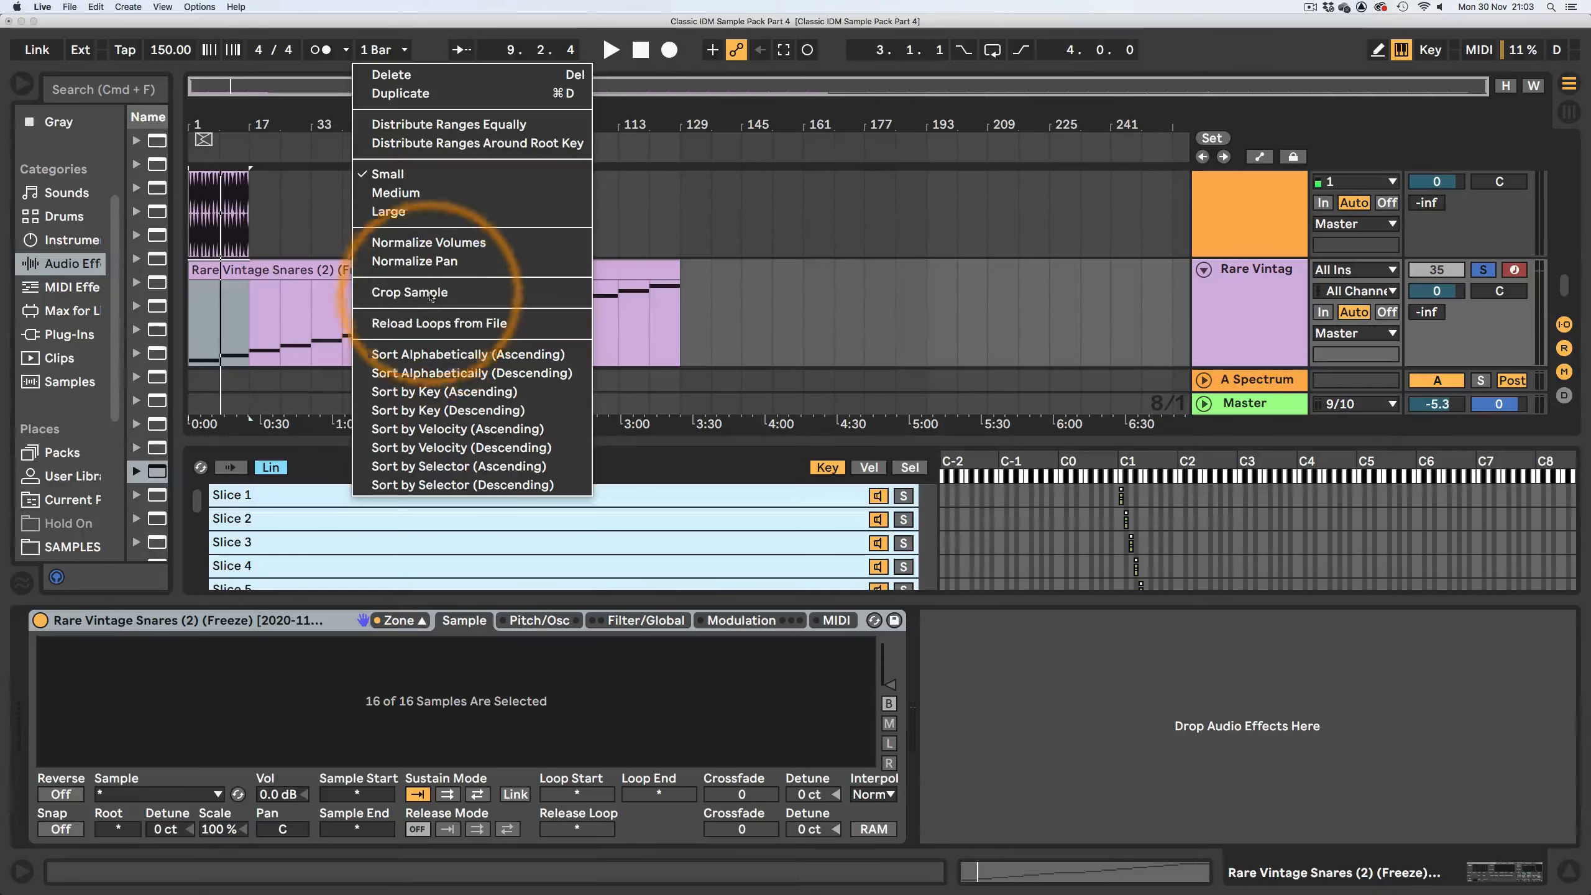
left_click(428, 289)
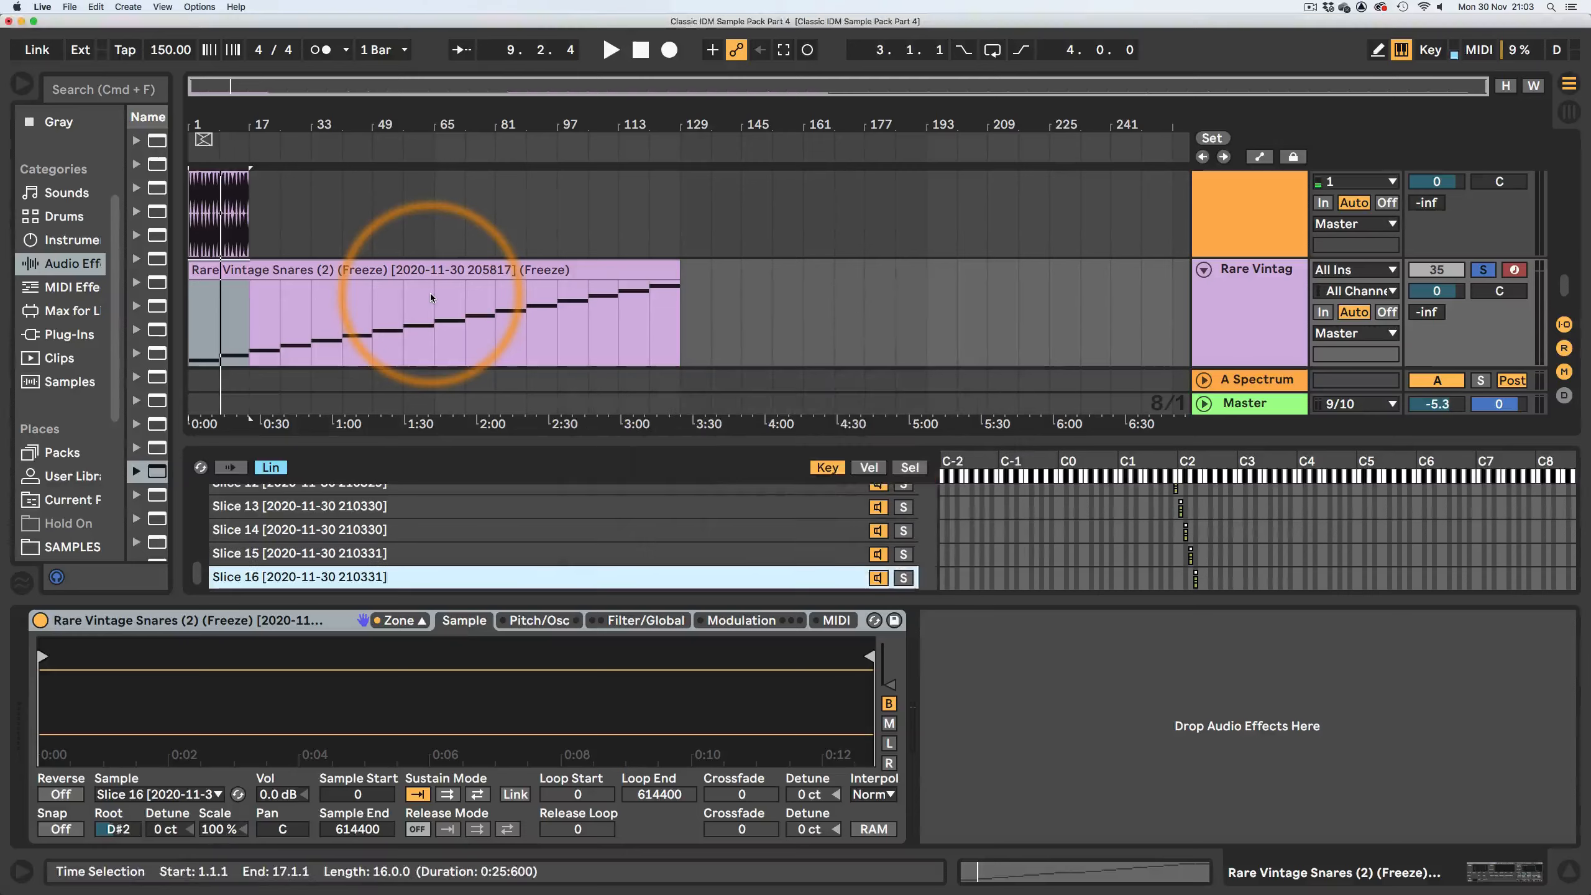
- Switch to Session View and add an audio track named Stubs after track 35
left_click(1569, 111)
scroll(1002, 855, "right", 1)
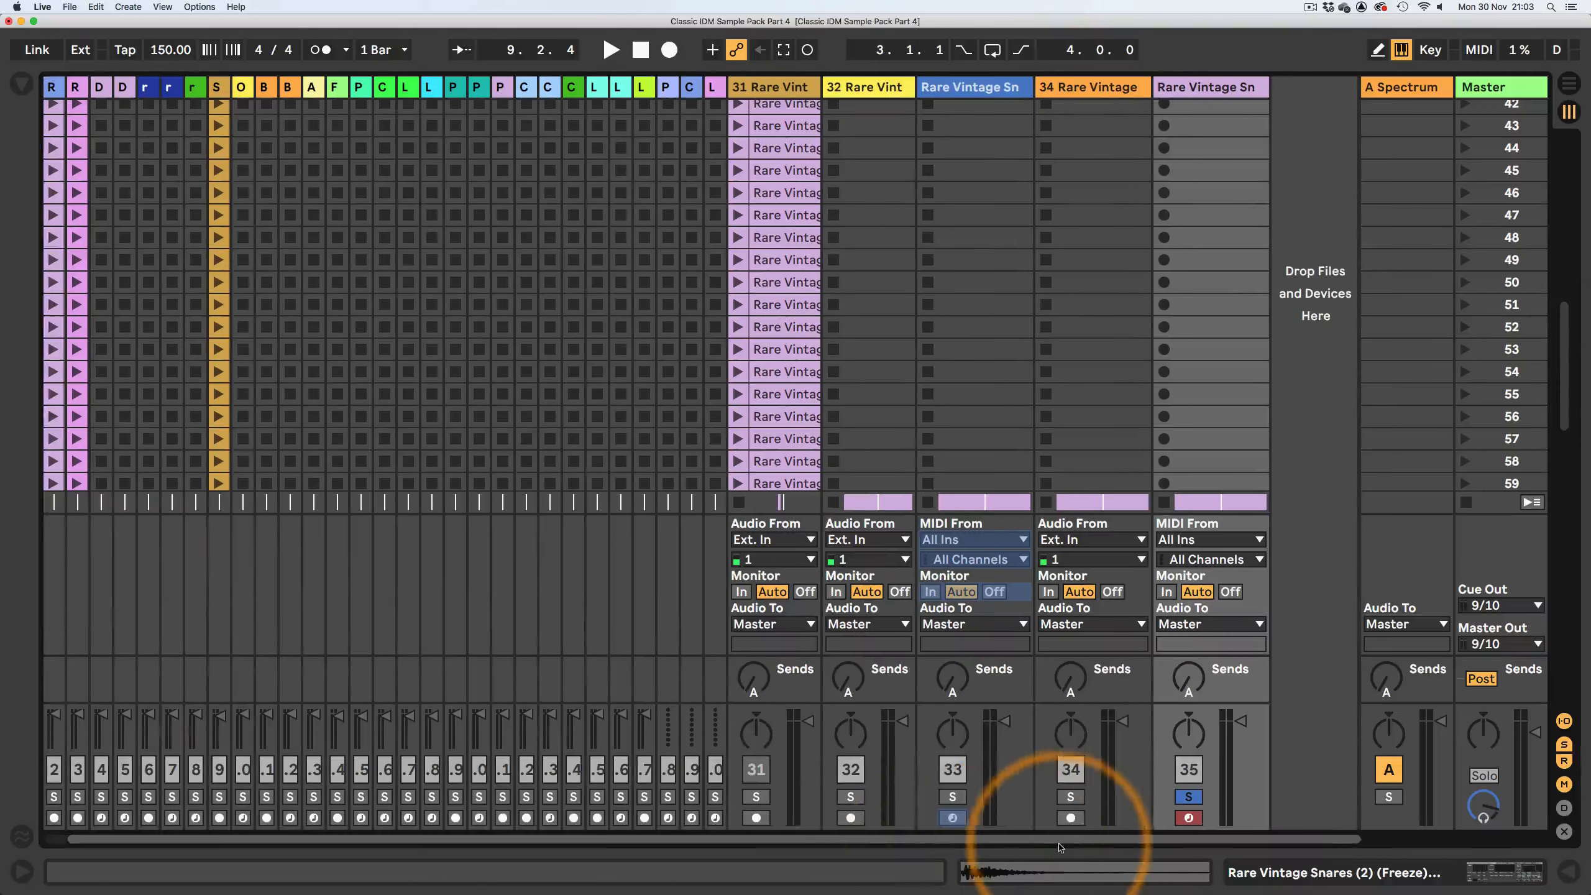
left_click(1231, 93)
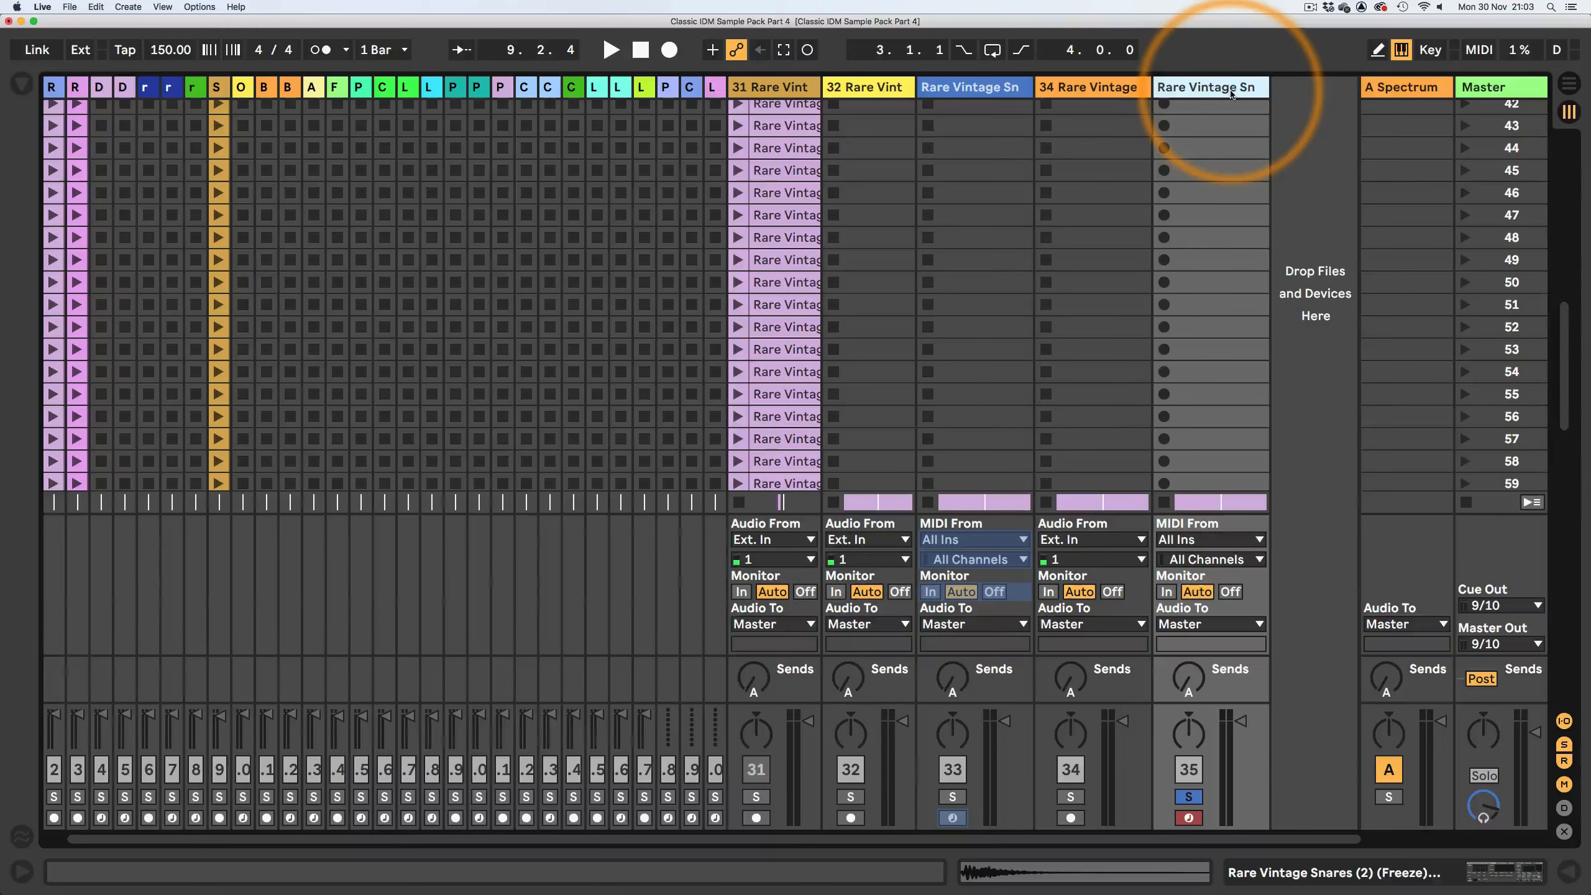
key("super+t")
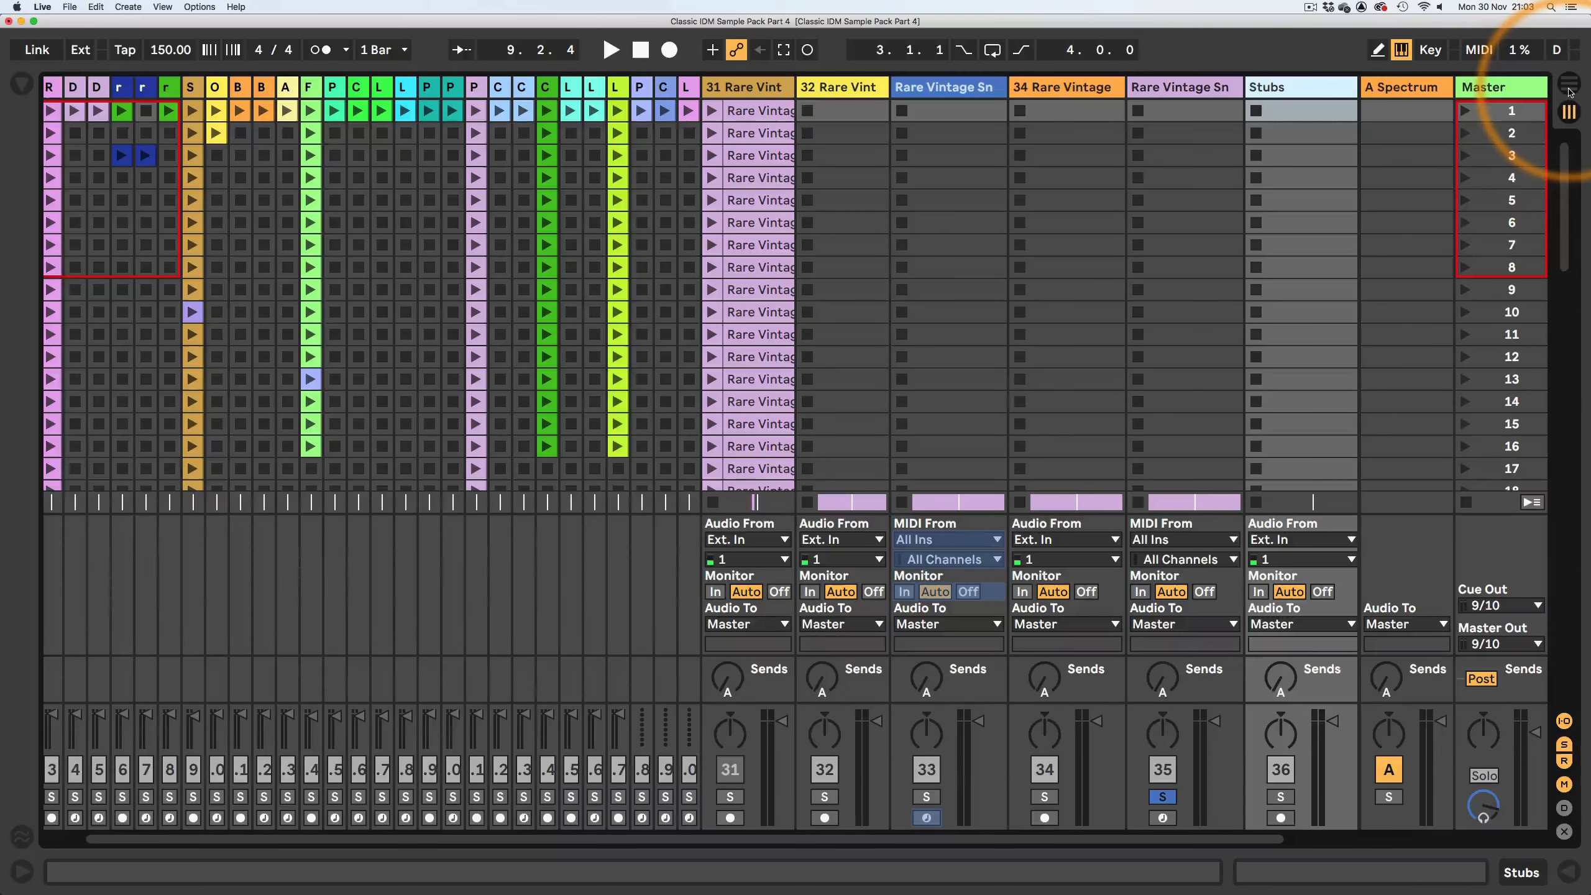
- Show track 35's cropped Slice 1 sample from its Sampler zone list in the browser and widen the browser to read the file names
double_click(1170, 88)
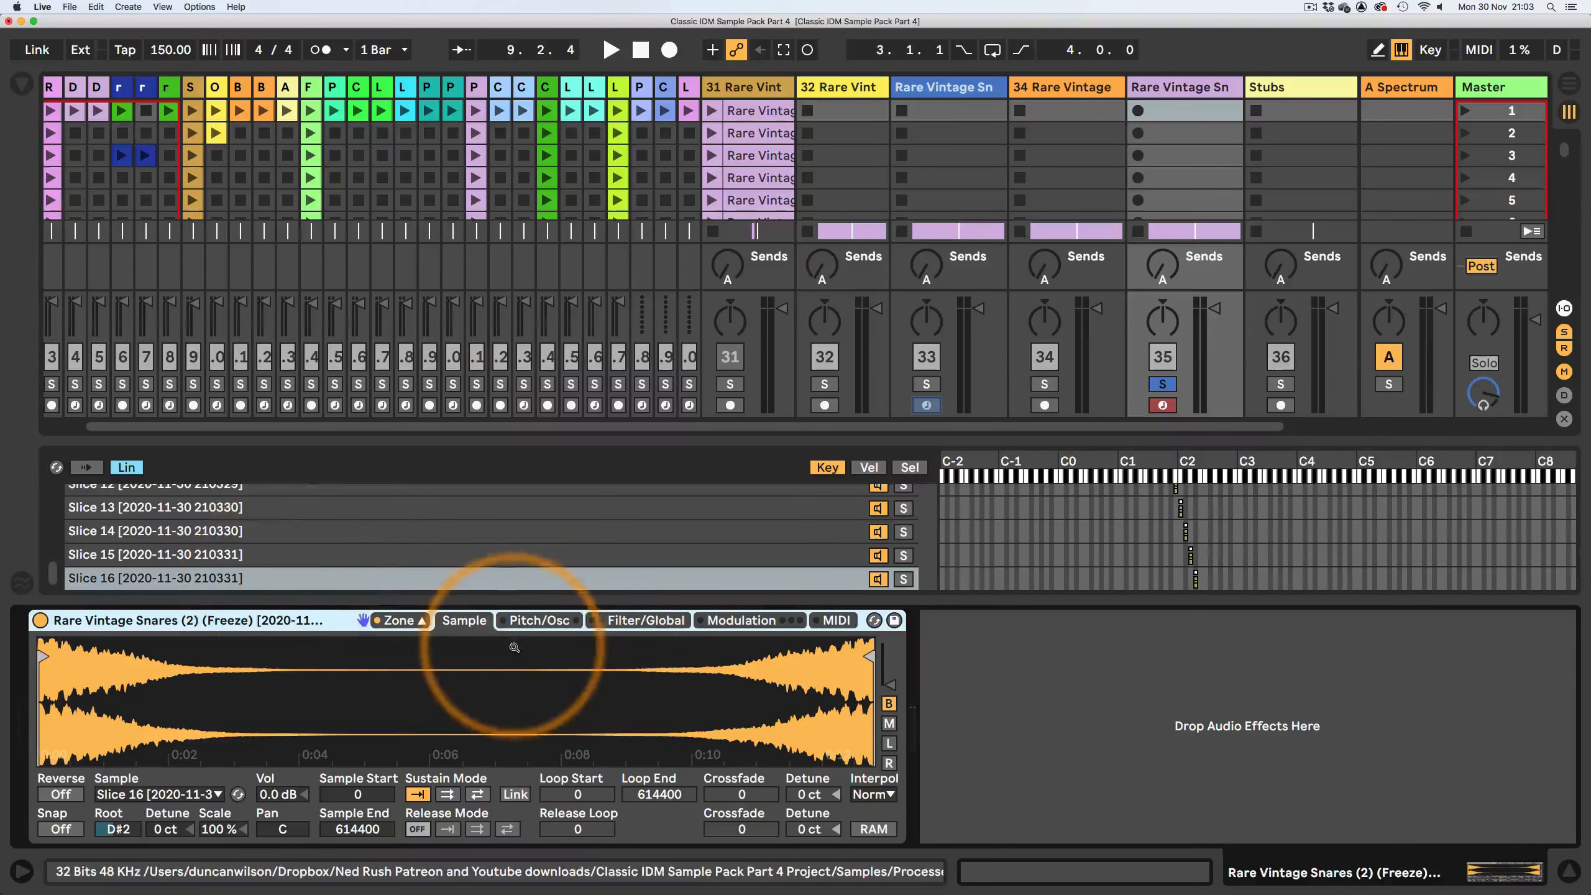
scroll(194, 557, "up", 5)
left_click(178, 497)
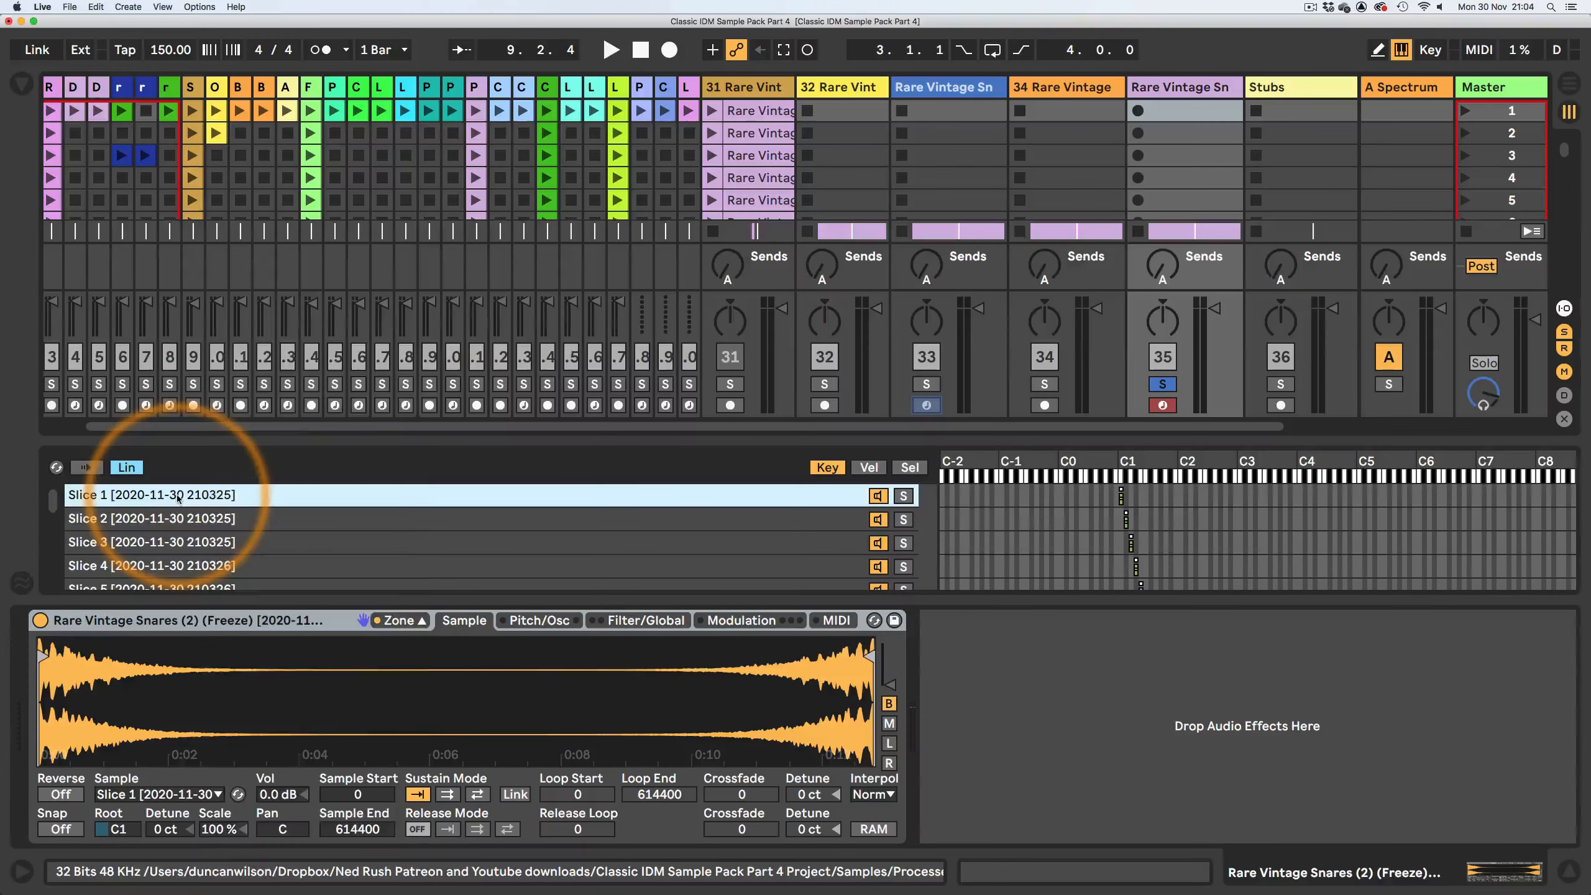
right_click(177, 499)
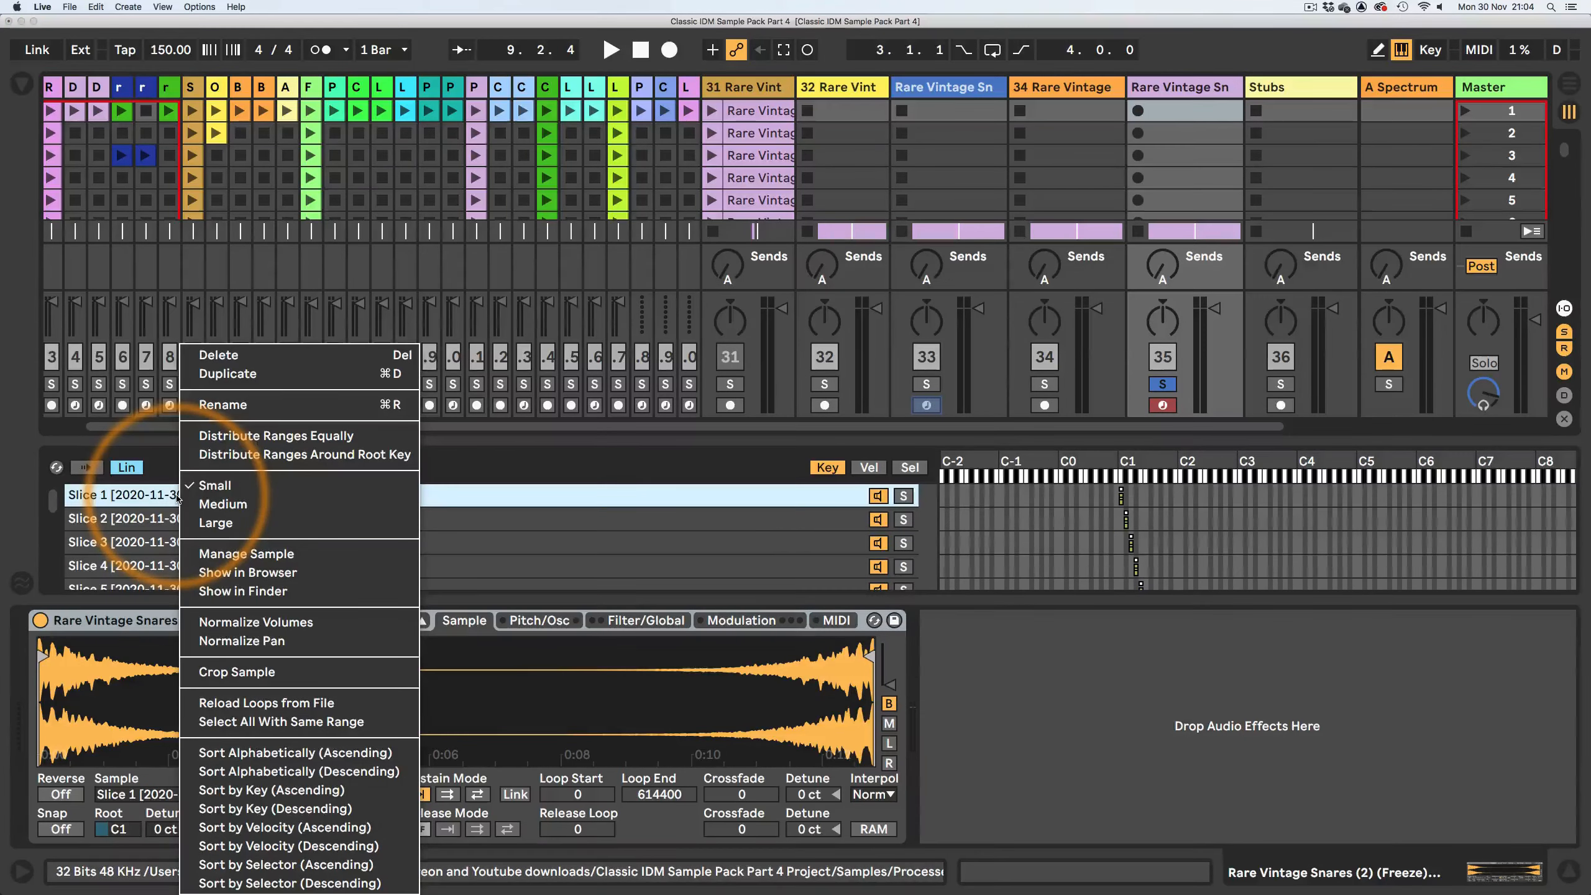
left_click(243, 573)
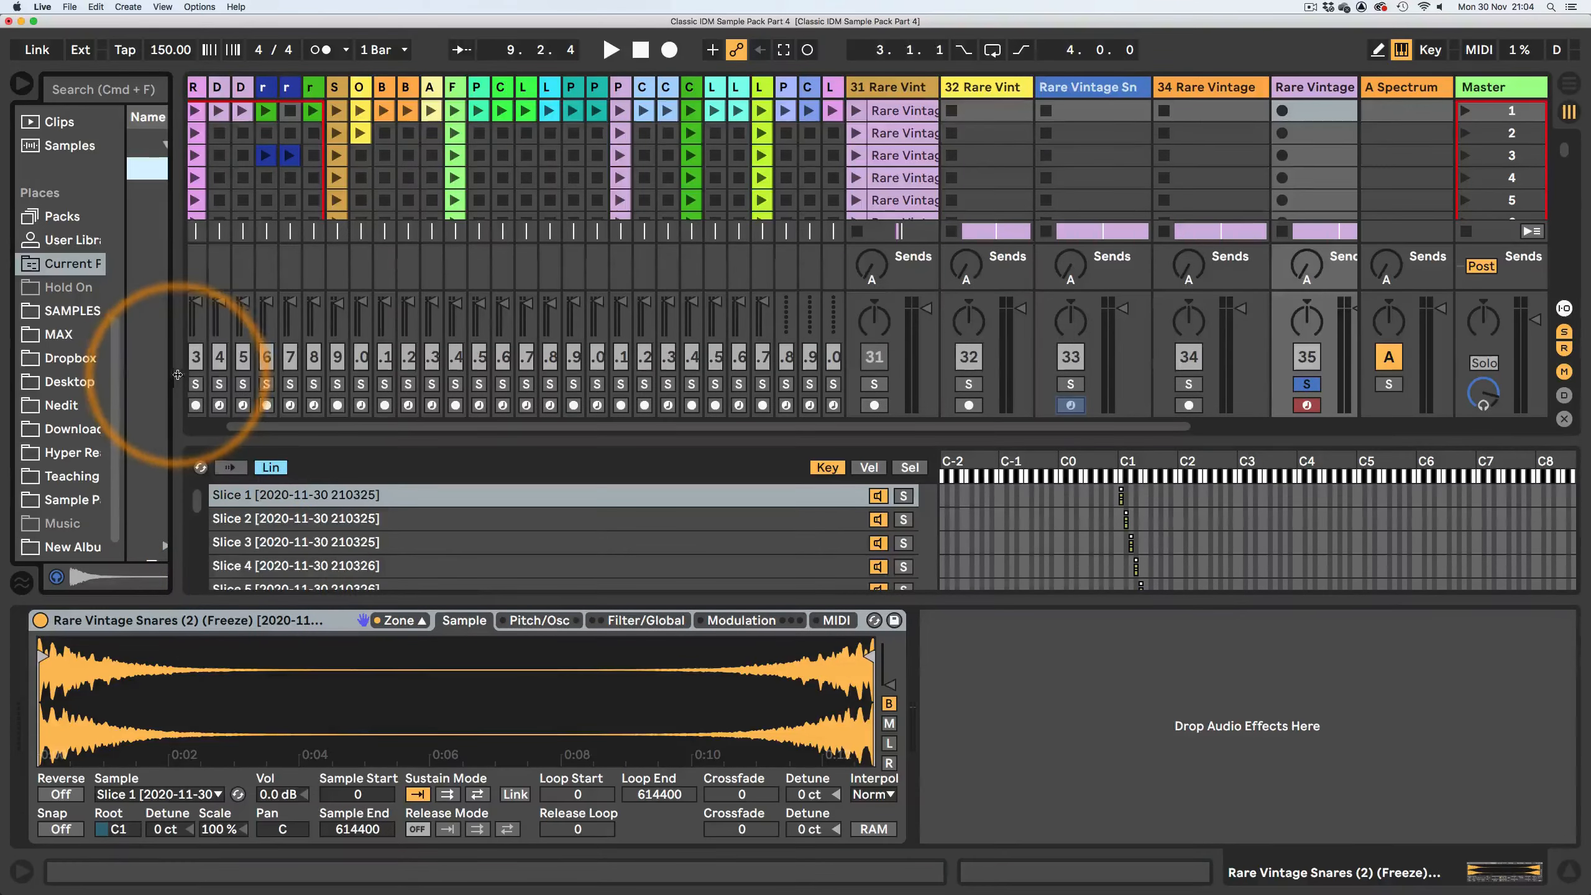
left_click_drag(179, 356, 616, 398)
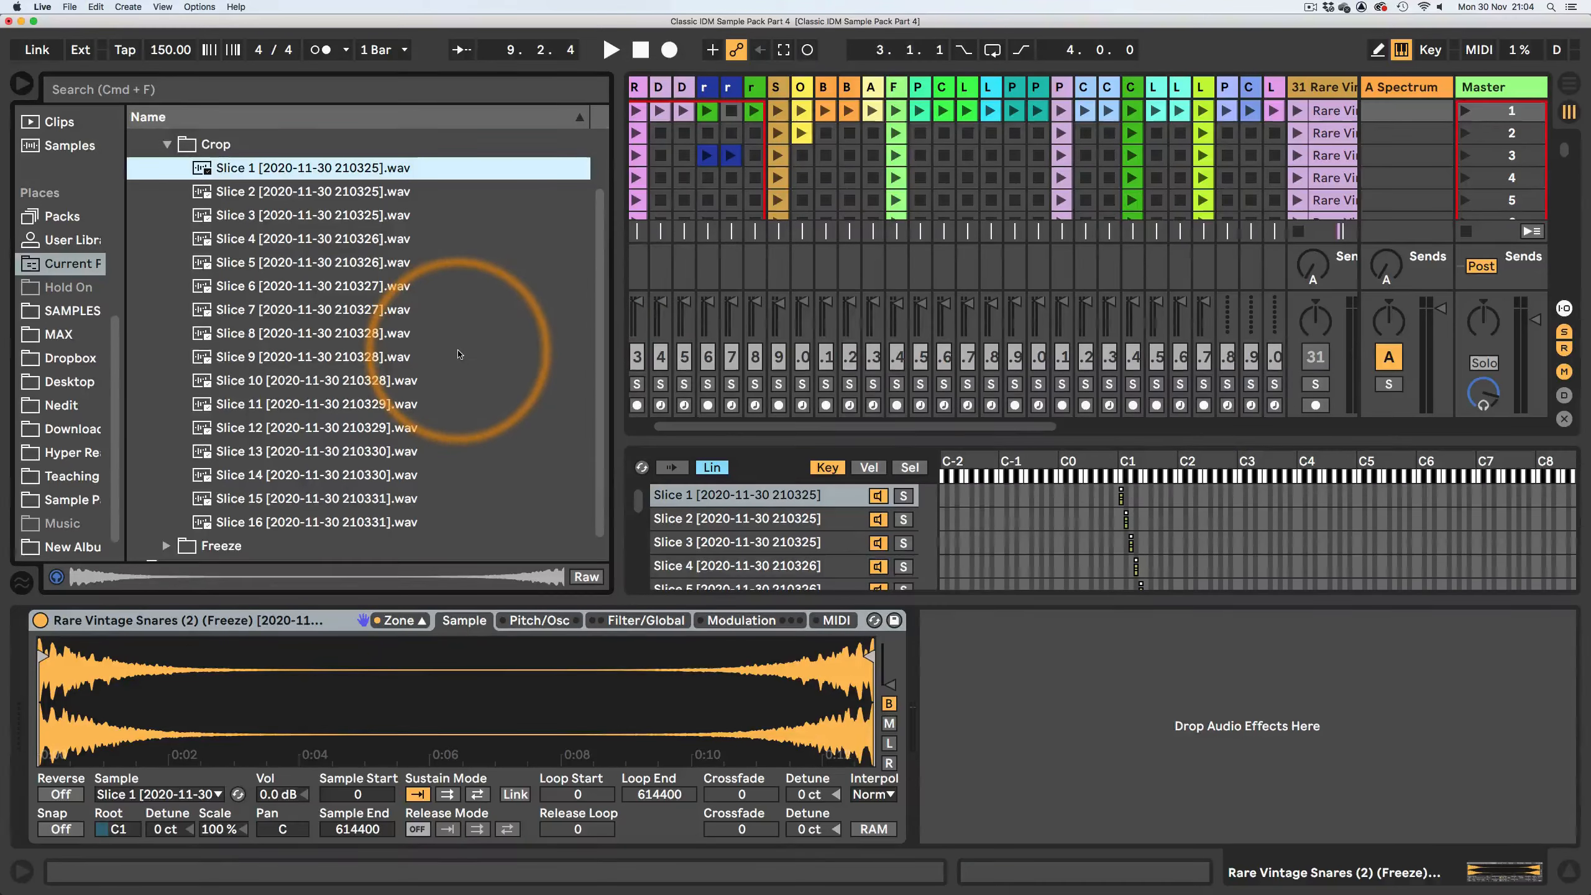
- Place all 16 slice files from the Crop folder as clips on the Stubs track, starting in its first slot
left_click(207, 523, "shift")
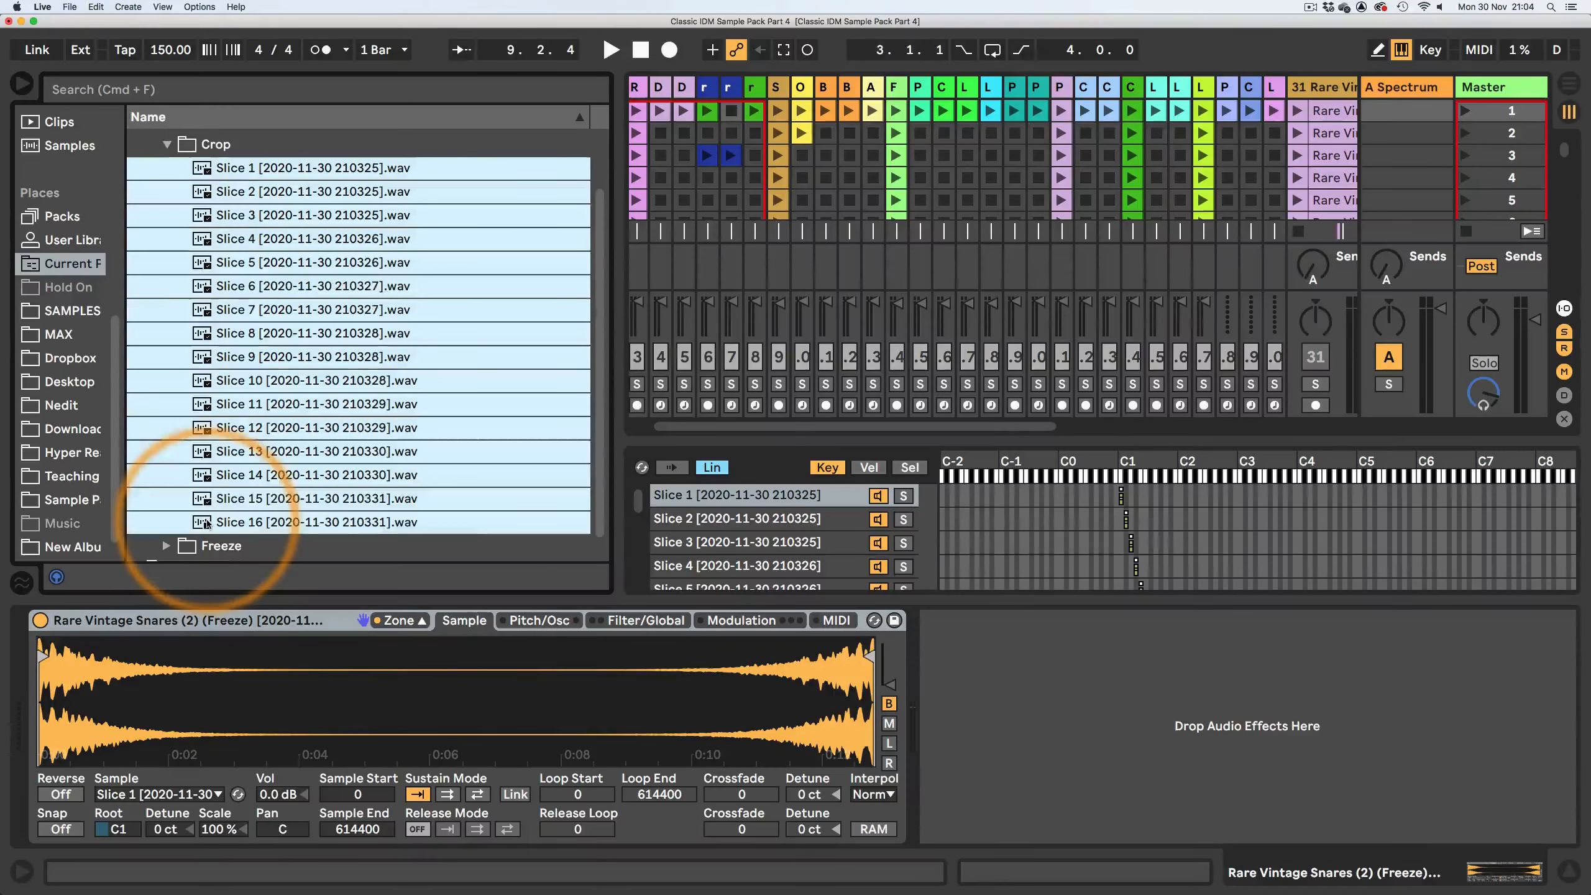
left_click(624, 295)
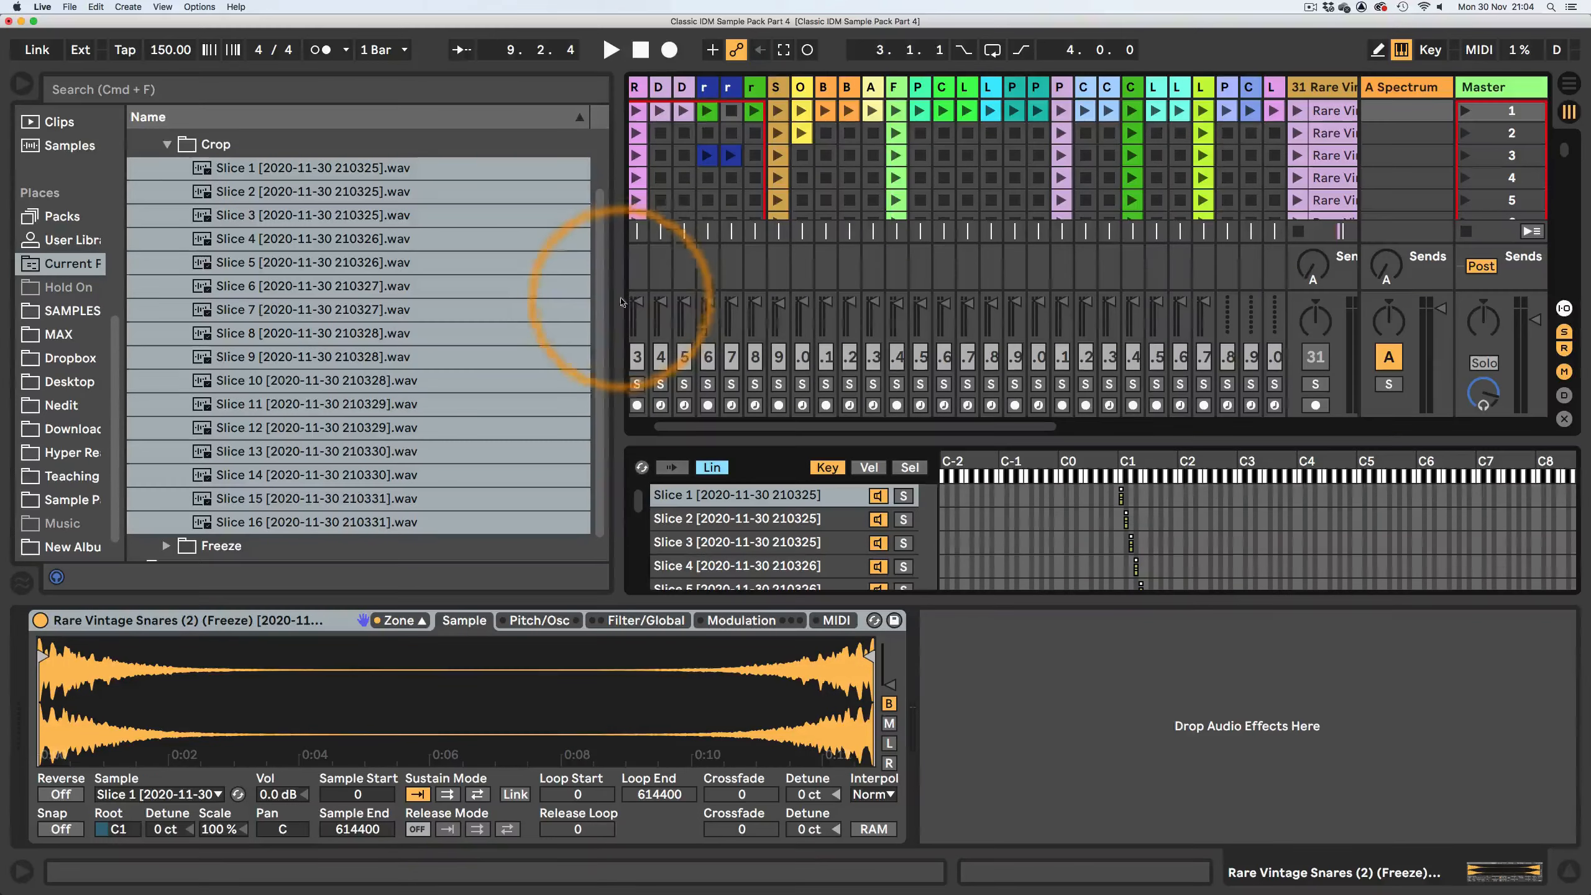
left_click_drag(619, 295, 370, 277)
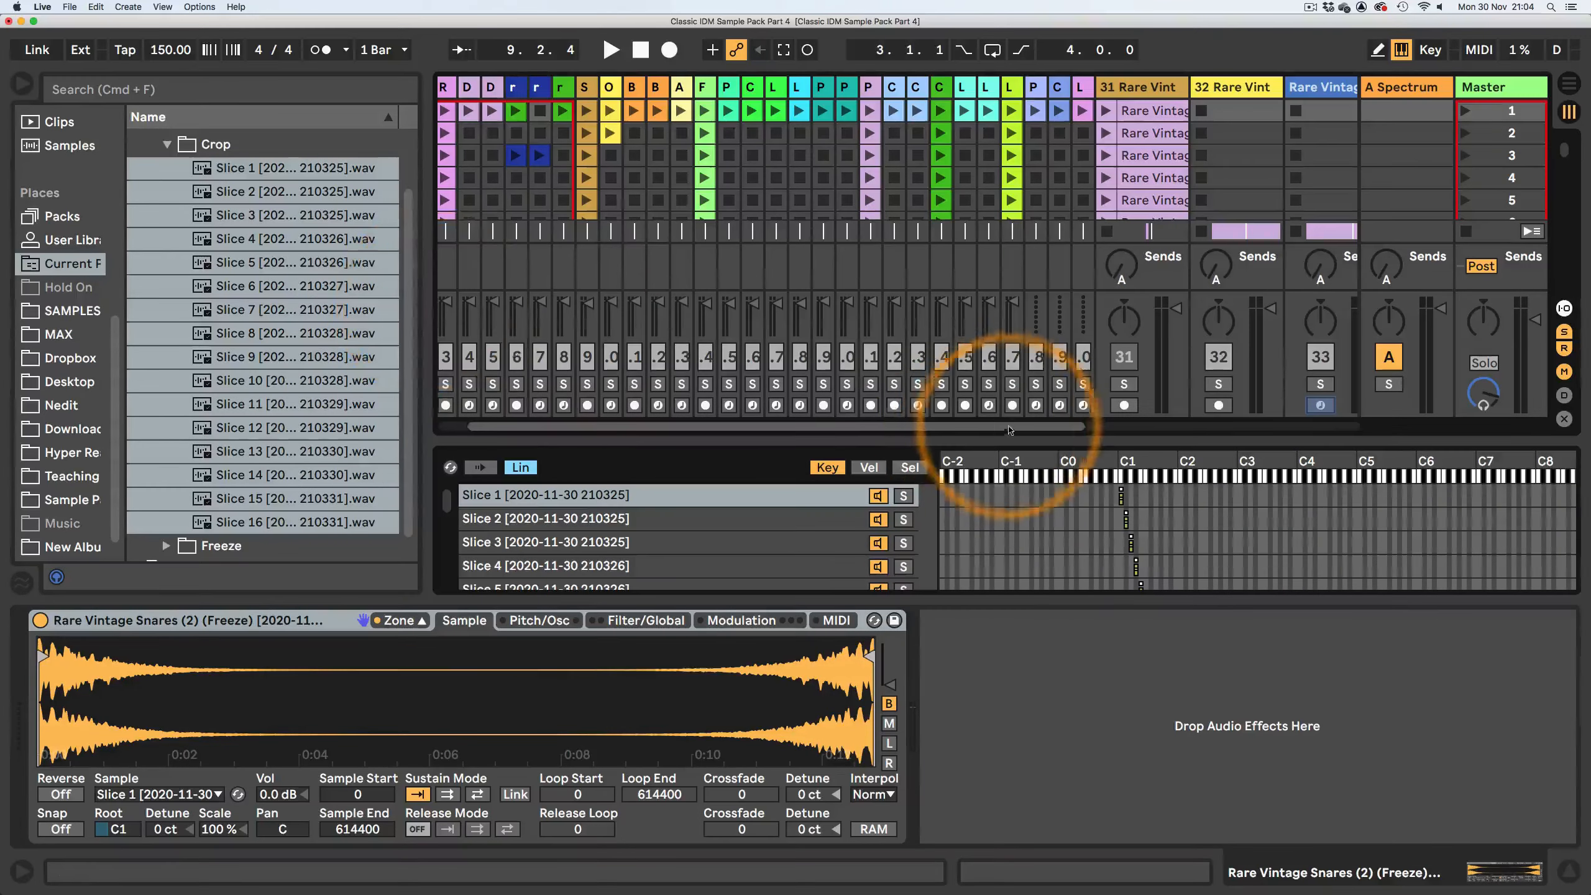
left_click_drag(1057, 429, 1260, 427)
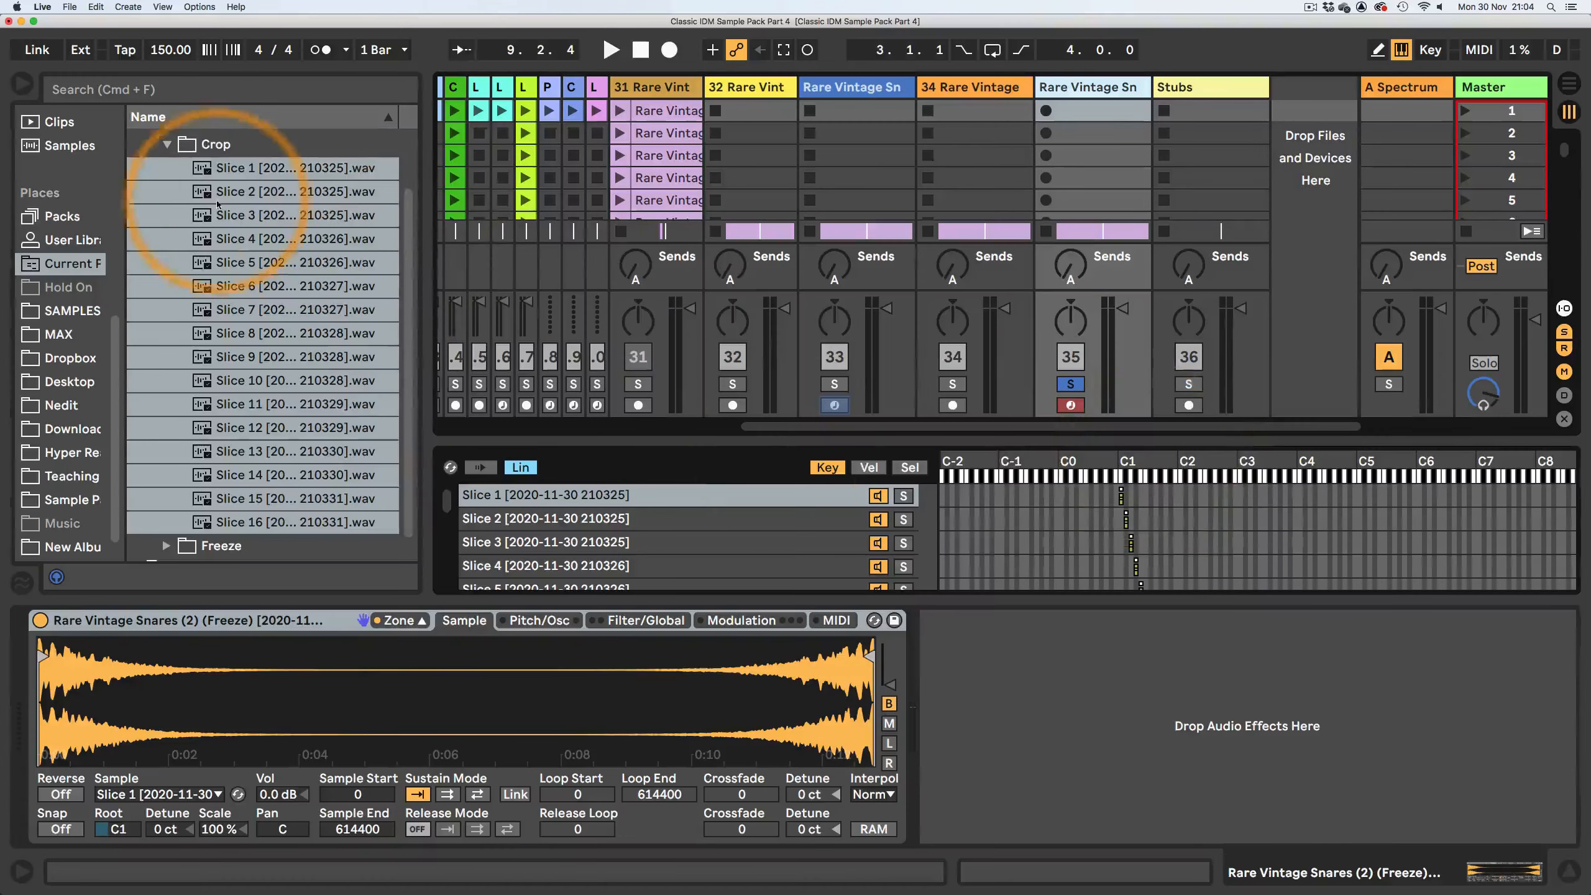
left_click_drag(205, 169, 1218, 117)
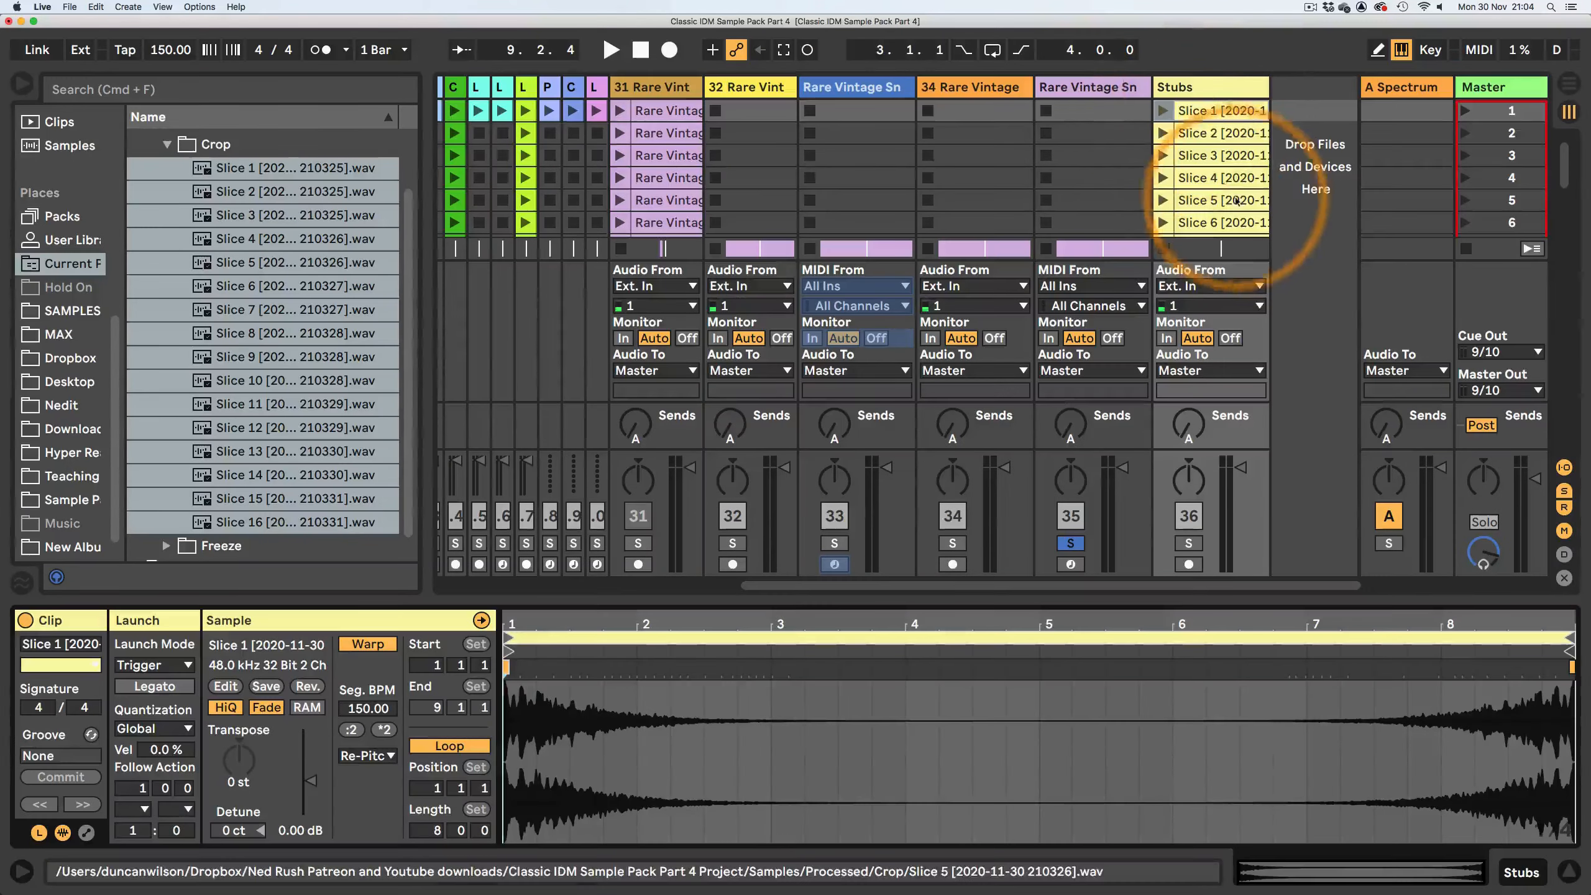
- Launch the Slice 9 clip on the Stubs track and solo that track
scroll(1200, 199, "down", 3)
left_click(1165, 186)
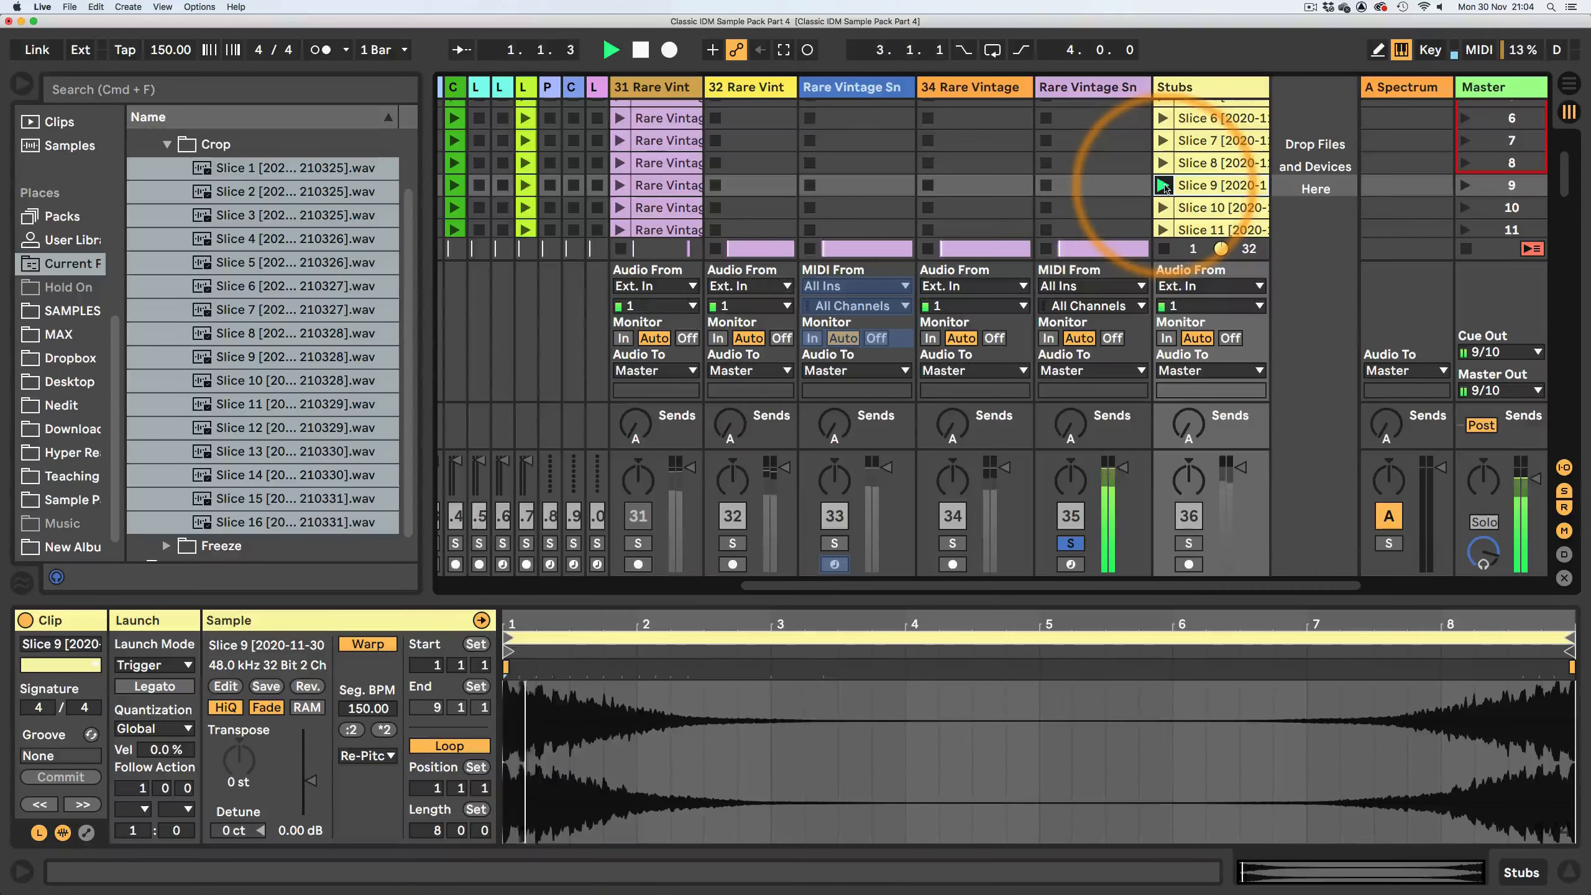
left_click(1177, 540)
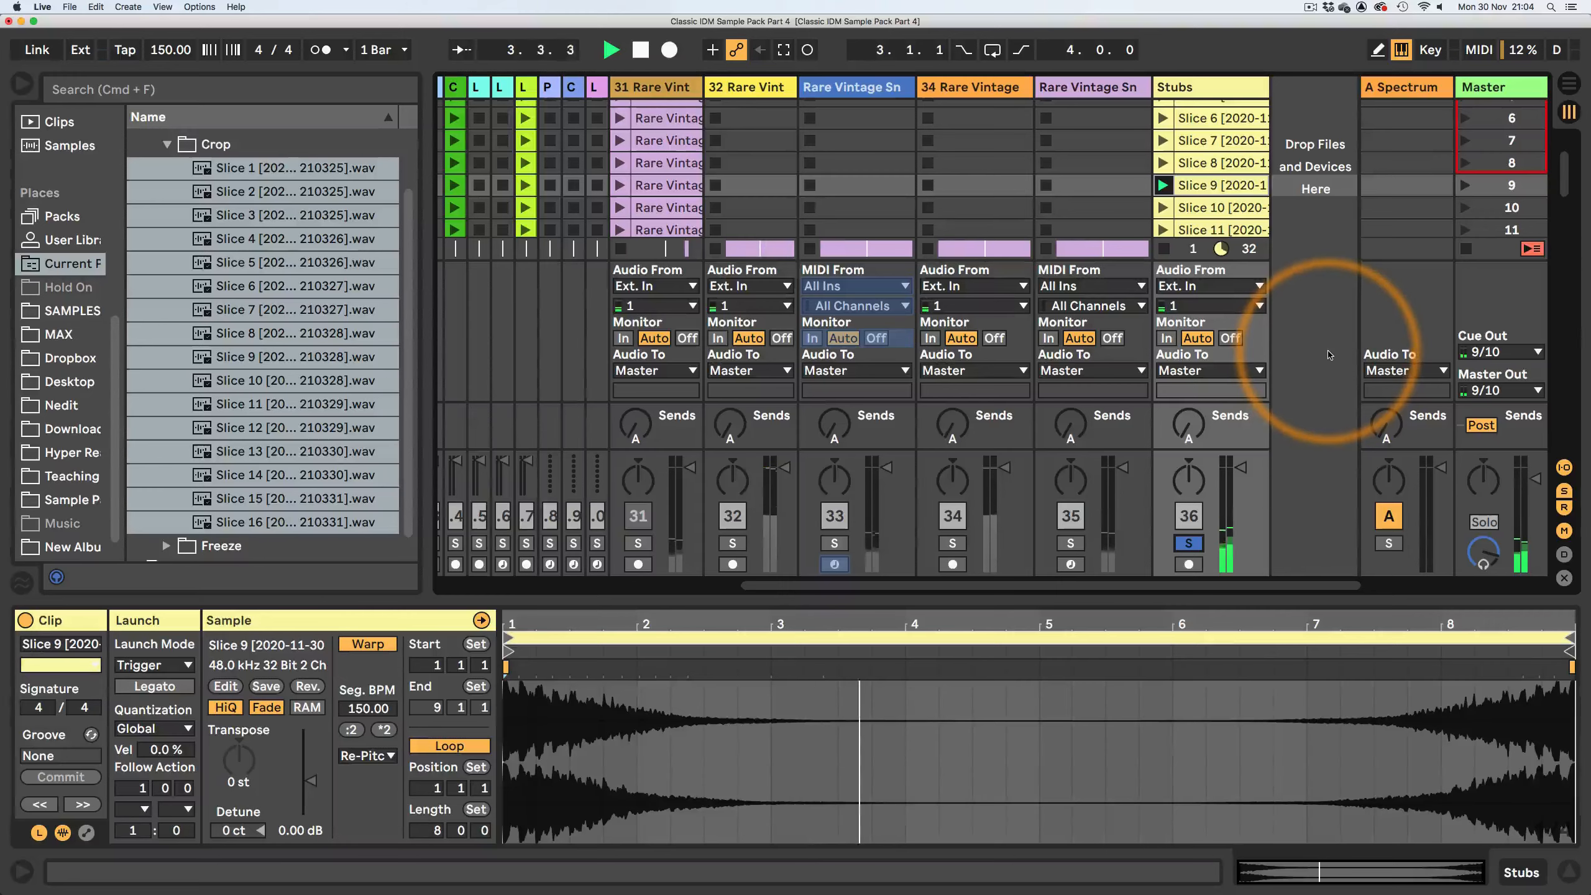
- Unfreeze track 33, the sliced Rare Vintage Snares track, and play the Slice 9 clip on Stubs again
left_click(853, 89)
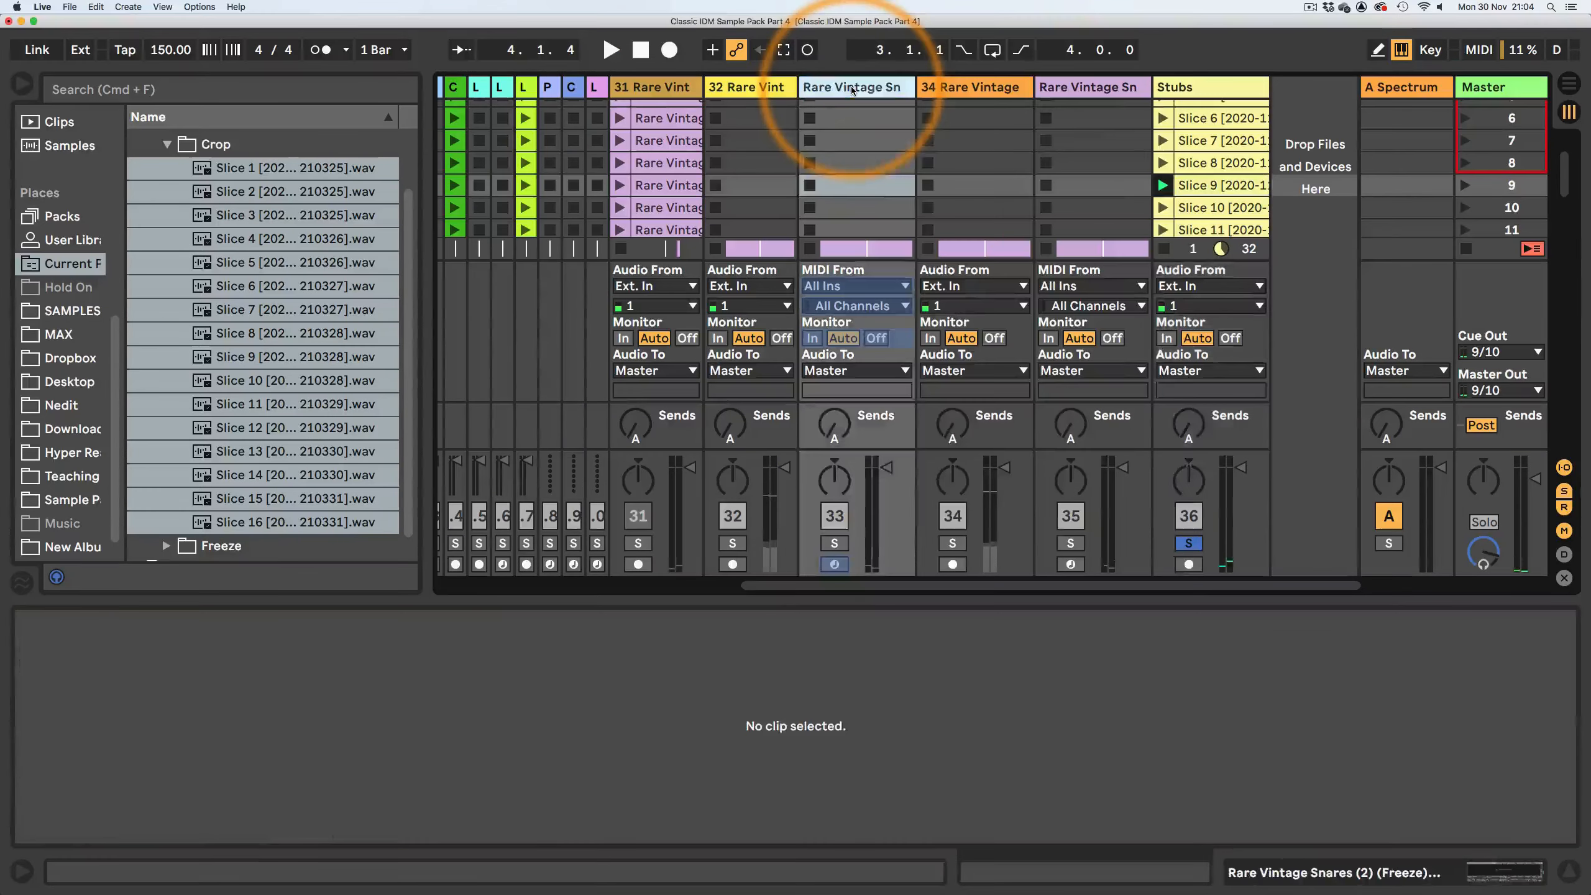
right_click(852, 89)
left_click(877, 236)
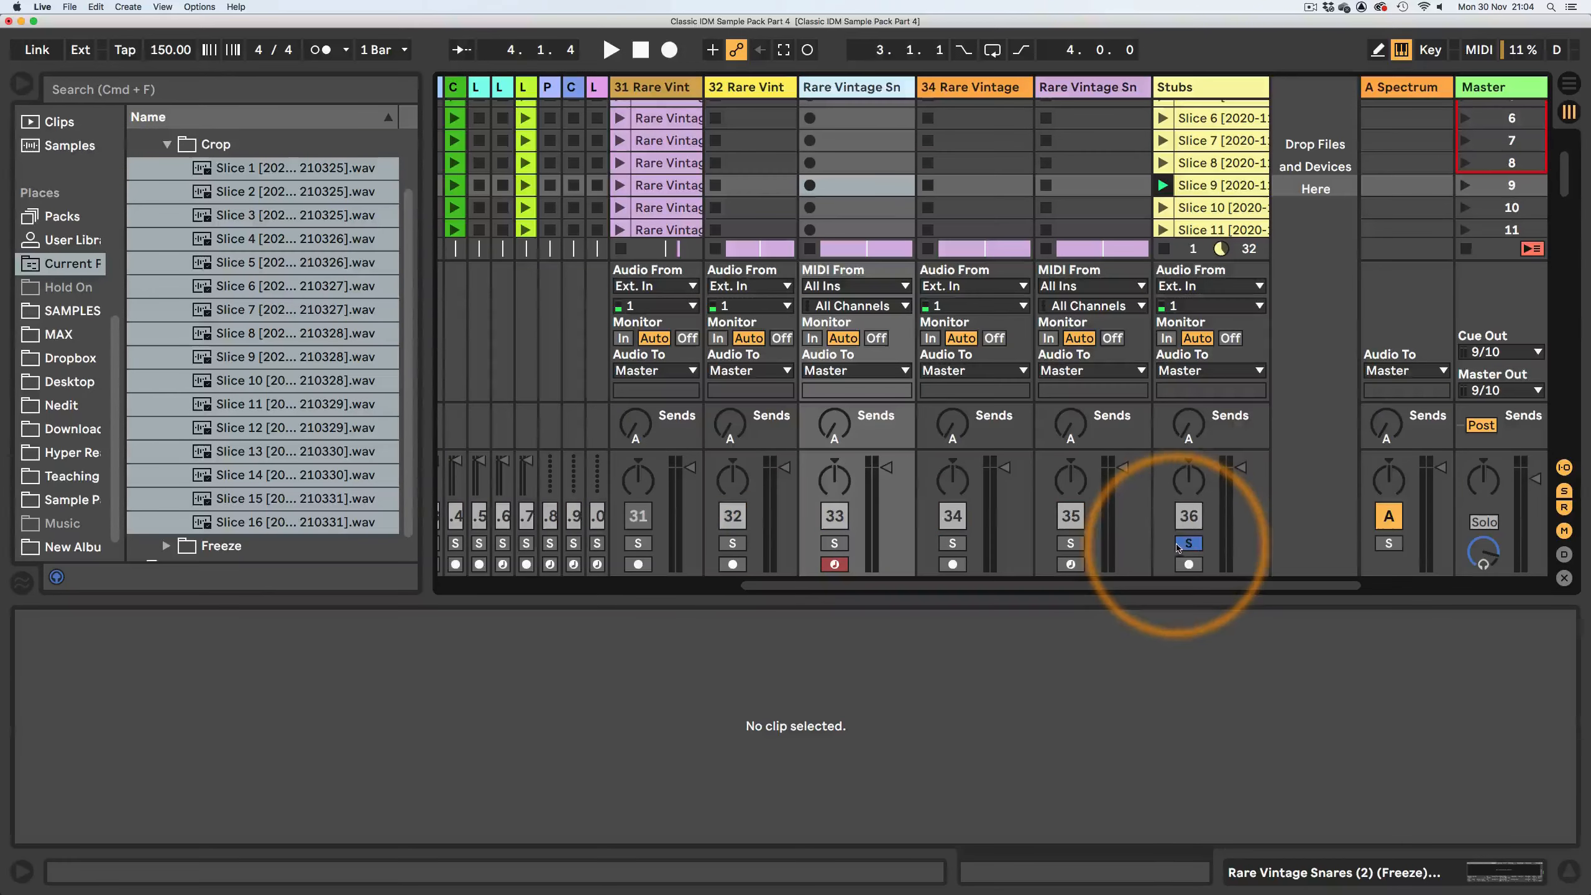
left_click(1163, 185)
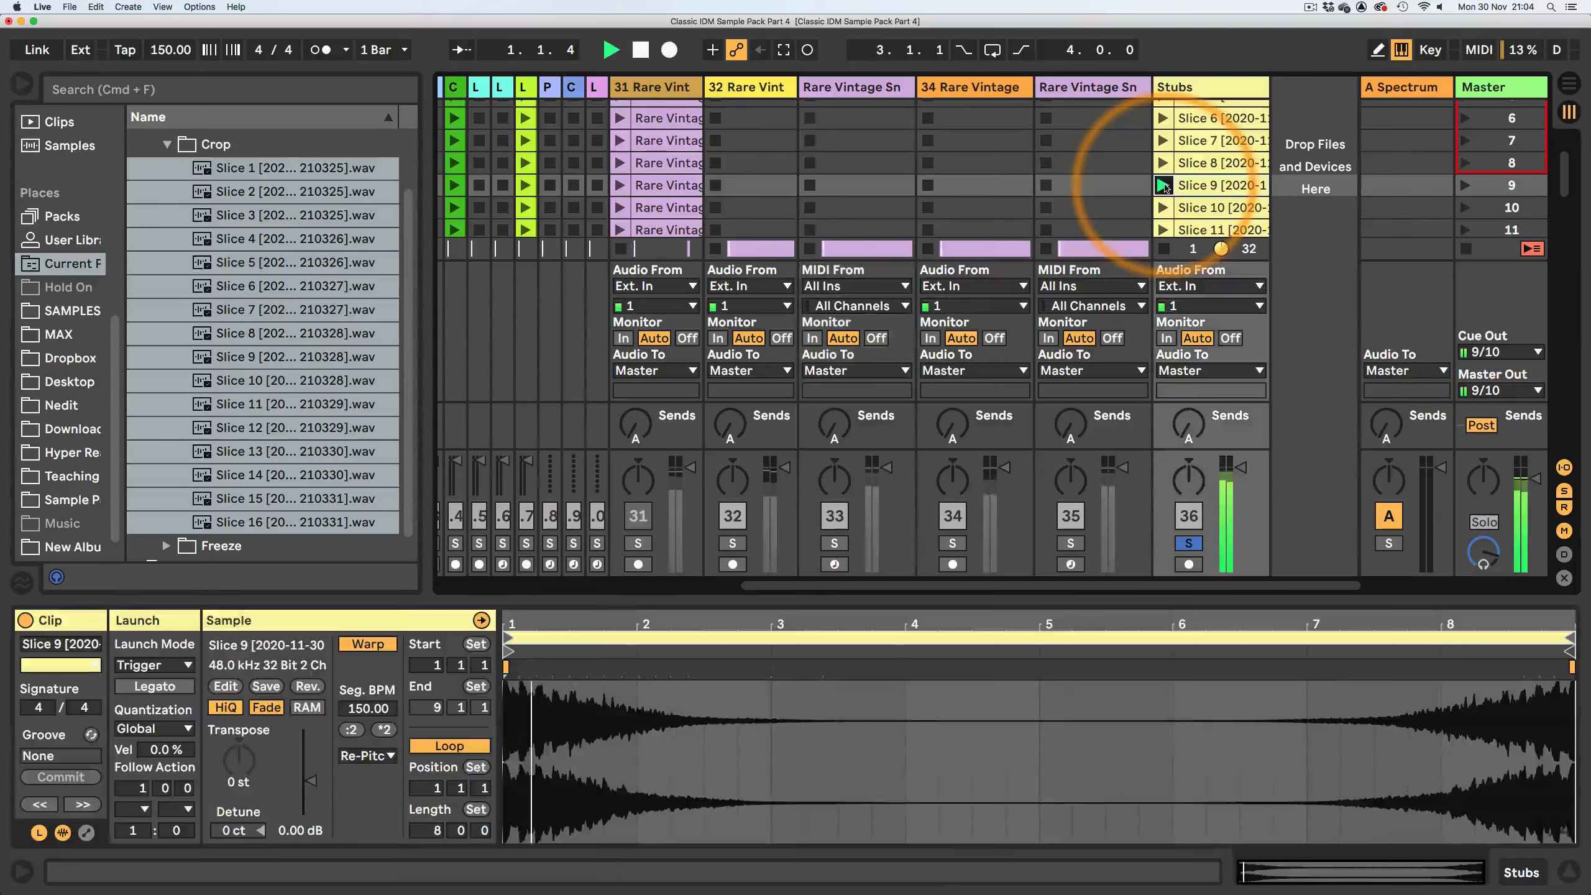
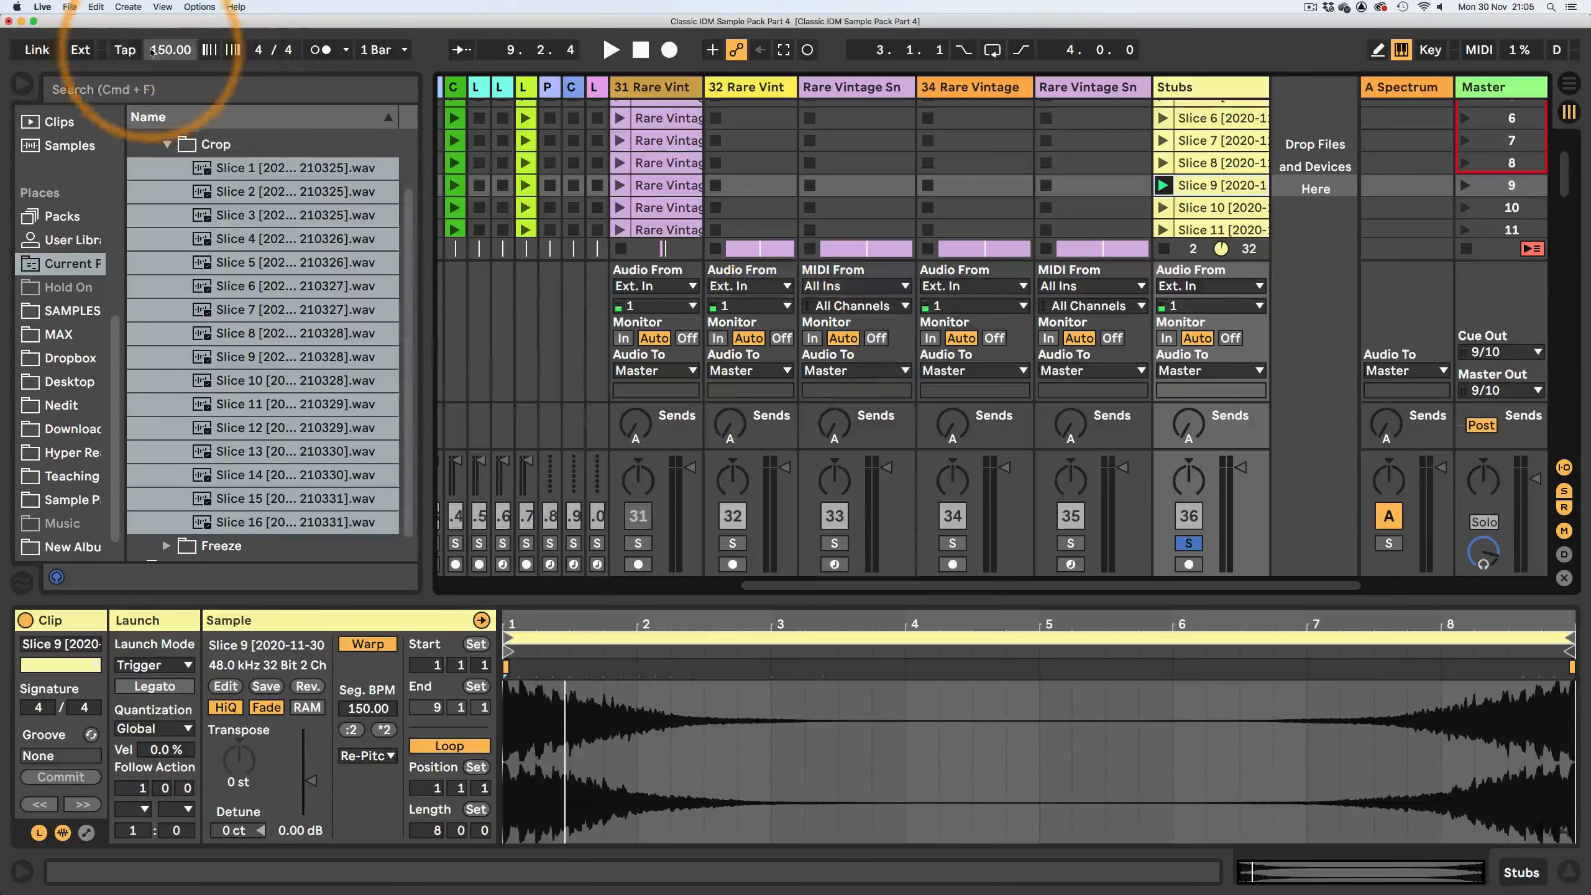
- Set the project tempo to 190 BPM and play back the Slice 9 clip at that speed
left_click(166, 50)
type("190")
key("Return")
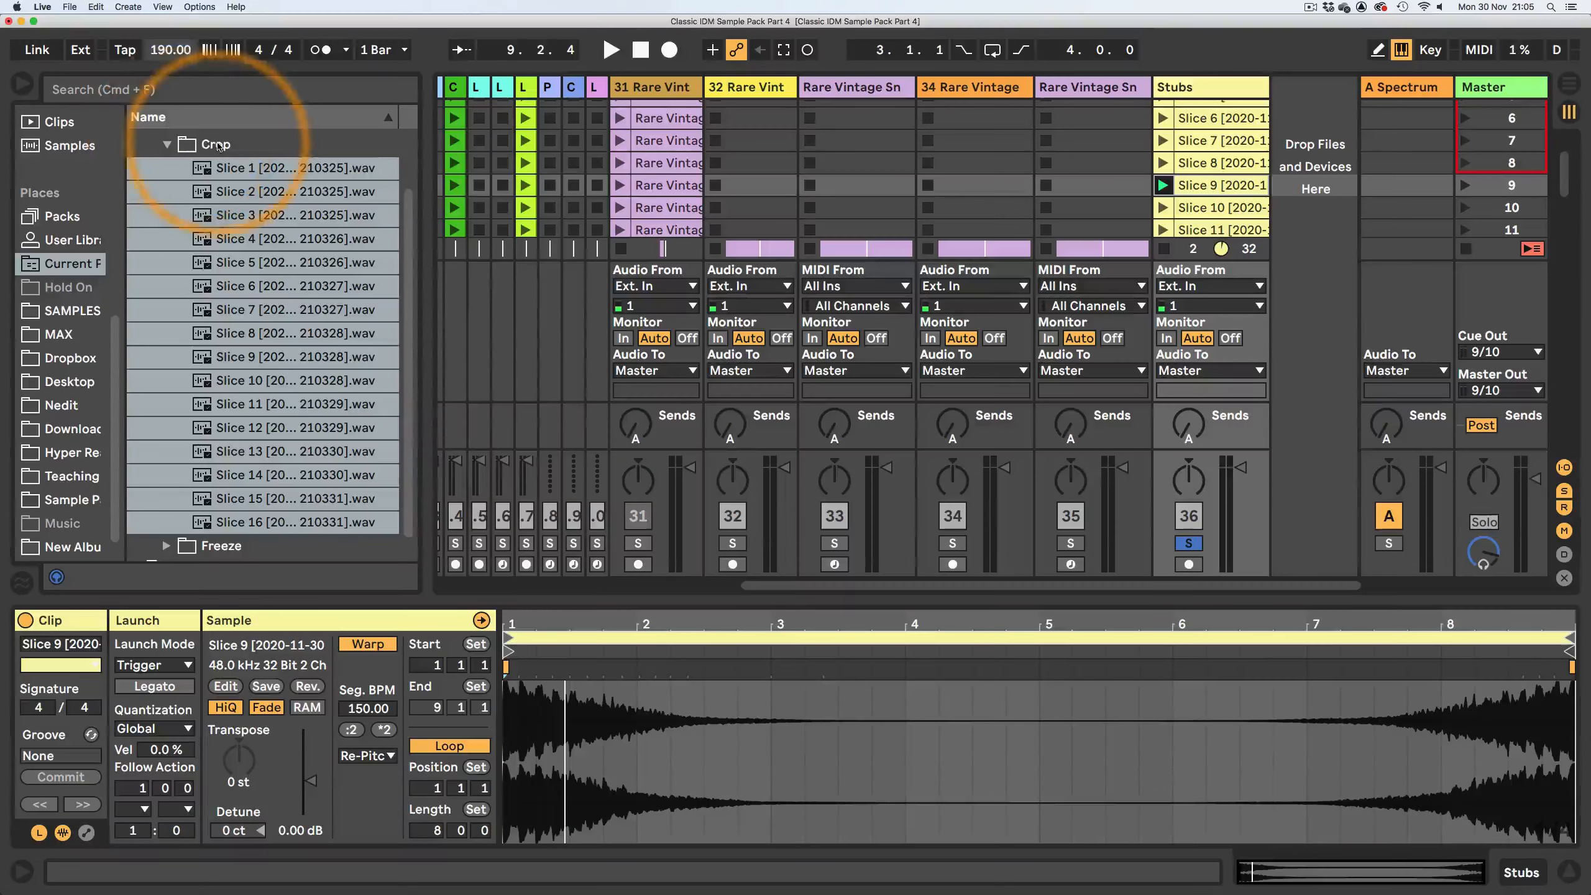
key("space")
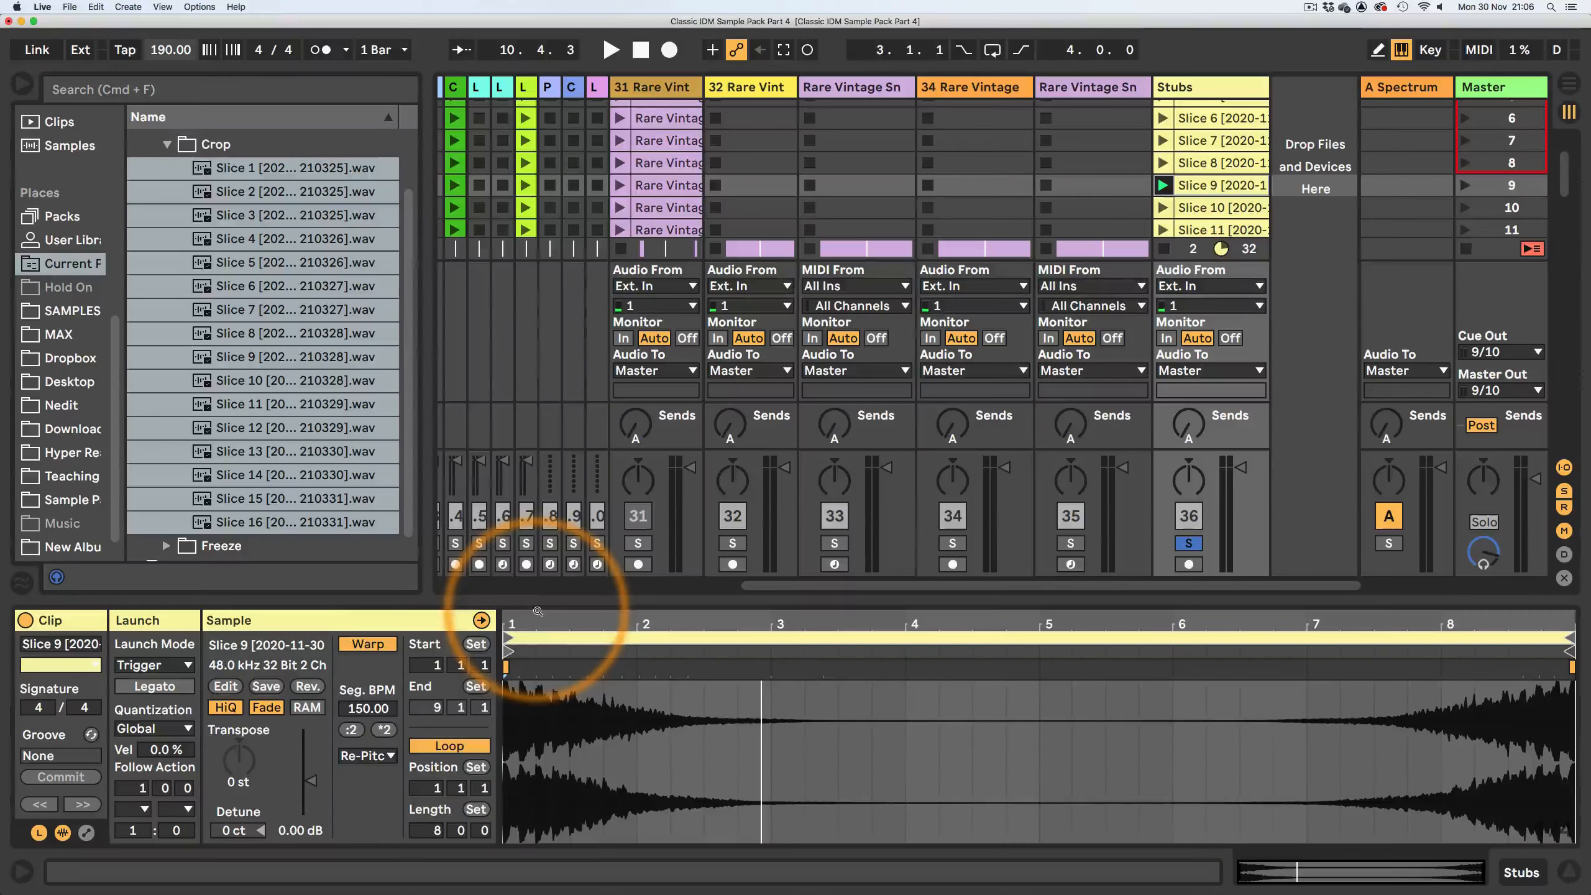
- Narrow the browser and set the project tempo to 150 BPM
left_click_drag(427, 375, 330, 396)
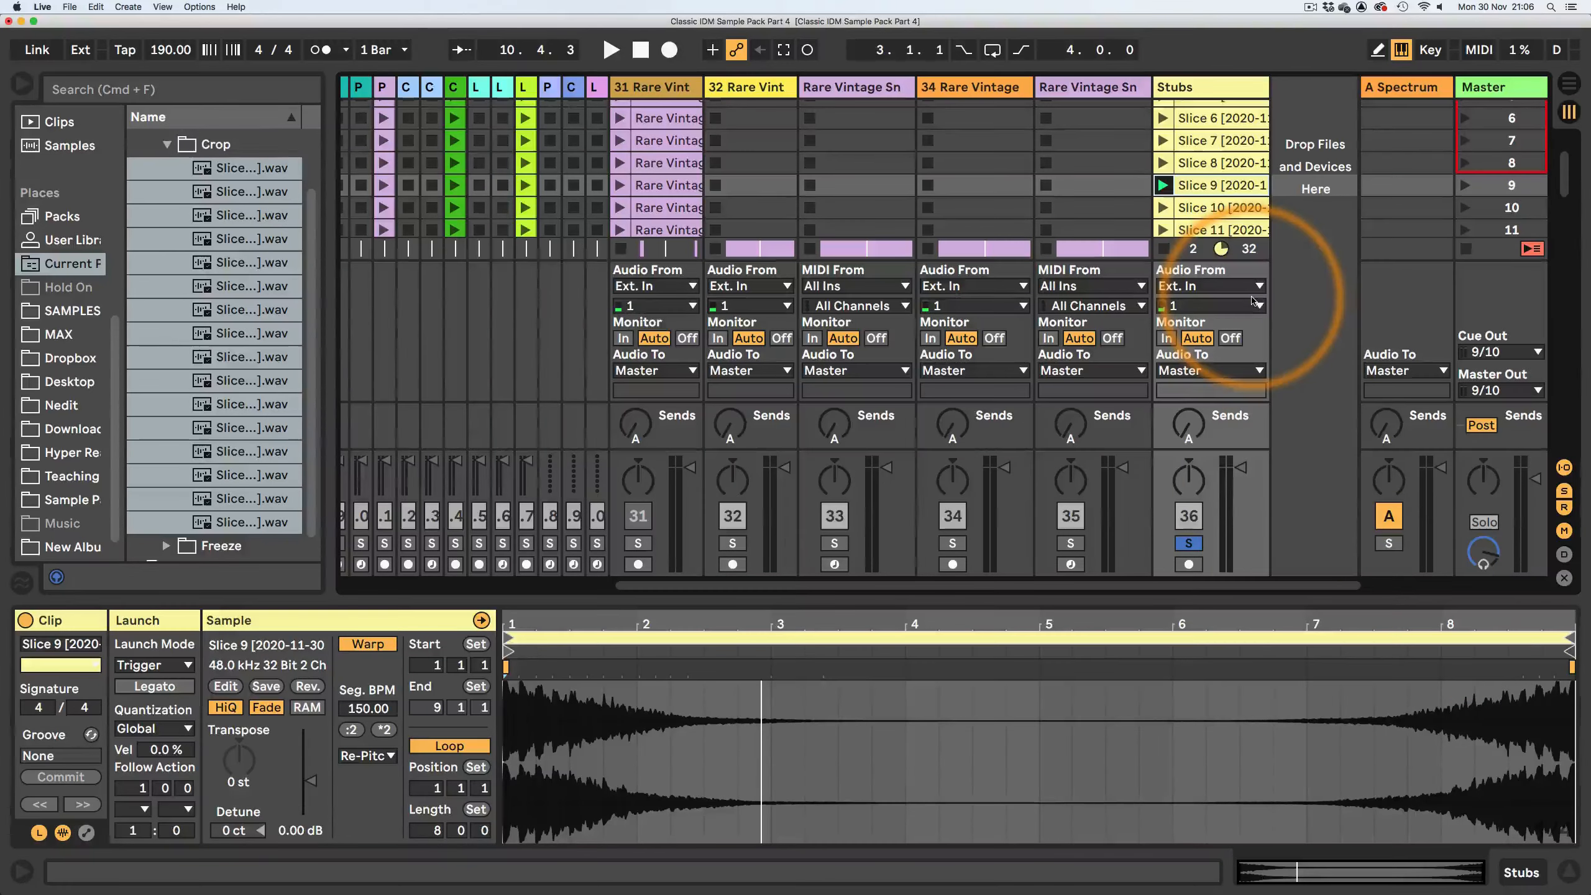
left_click(164, 51)
type("150")
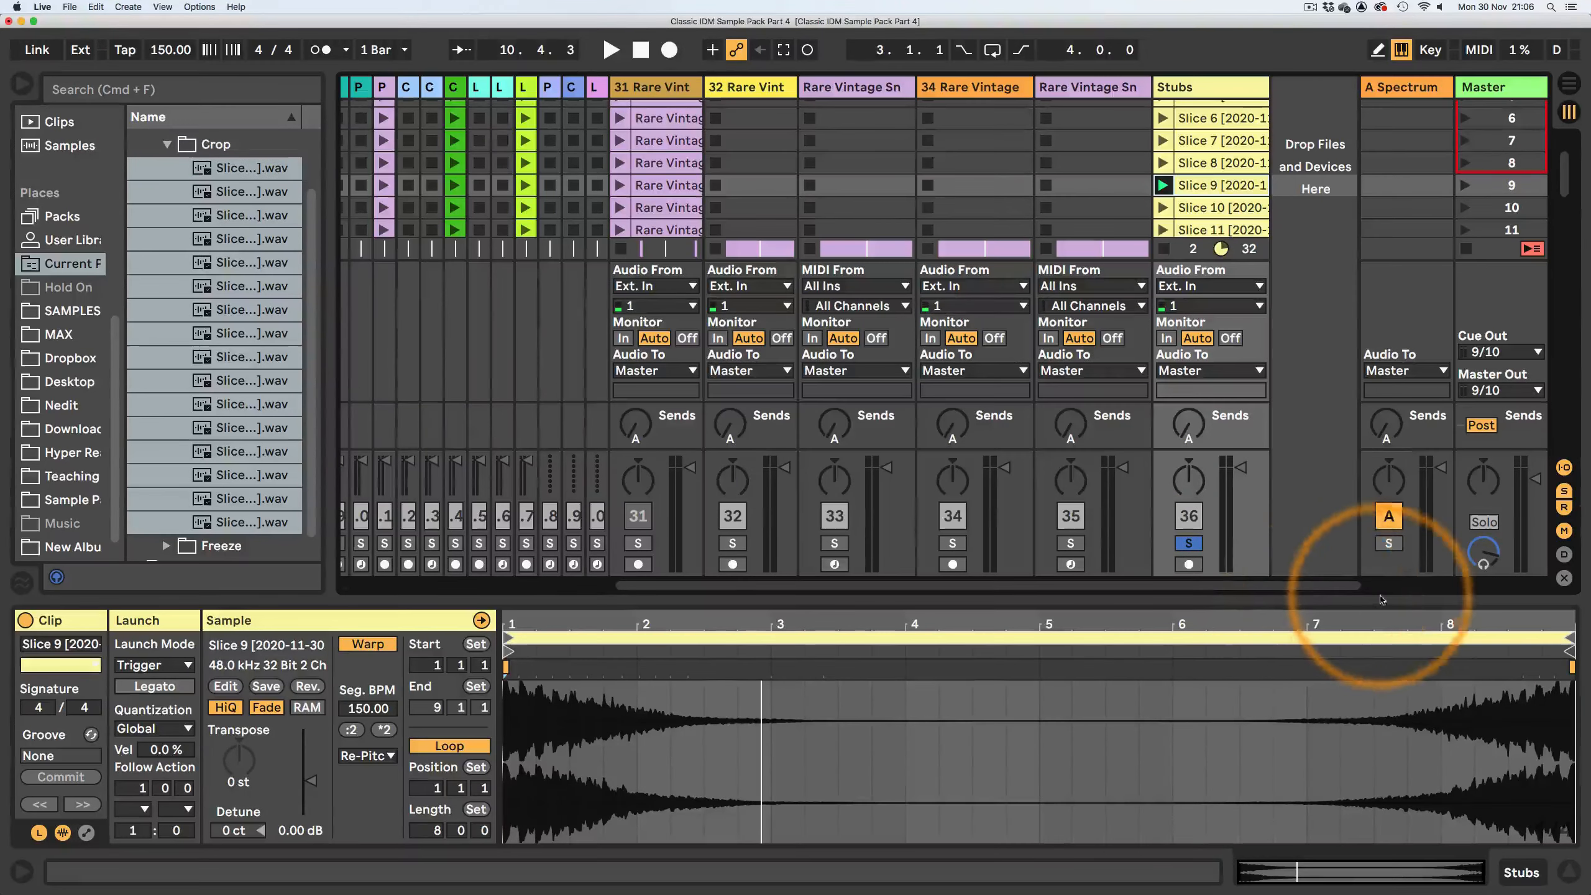
left_click(1316, 7)
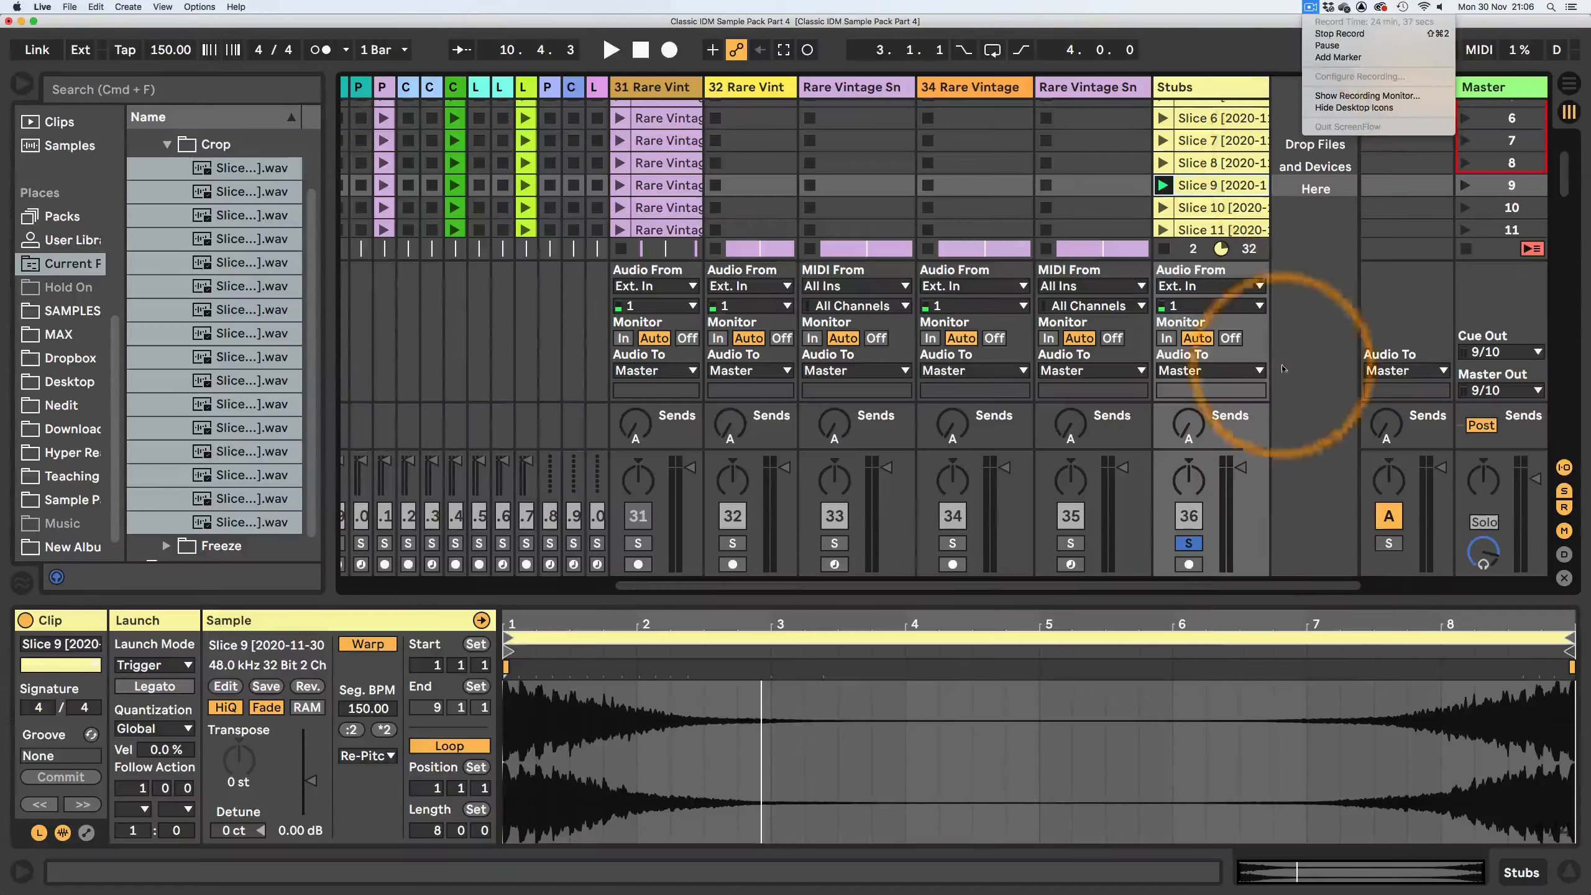
left_click(1316, 589)
left_click_drag(1316, 589, 1365, 592)
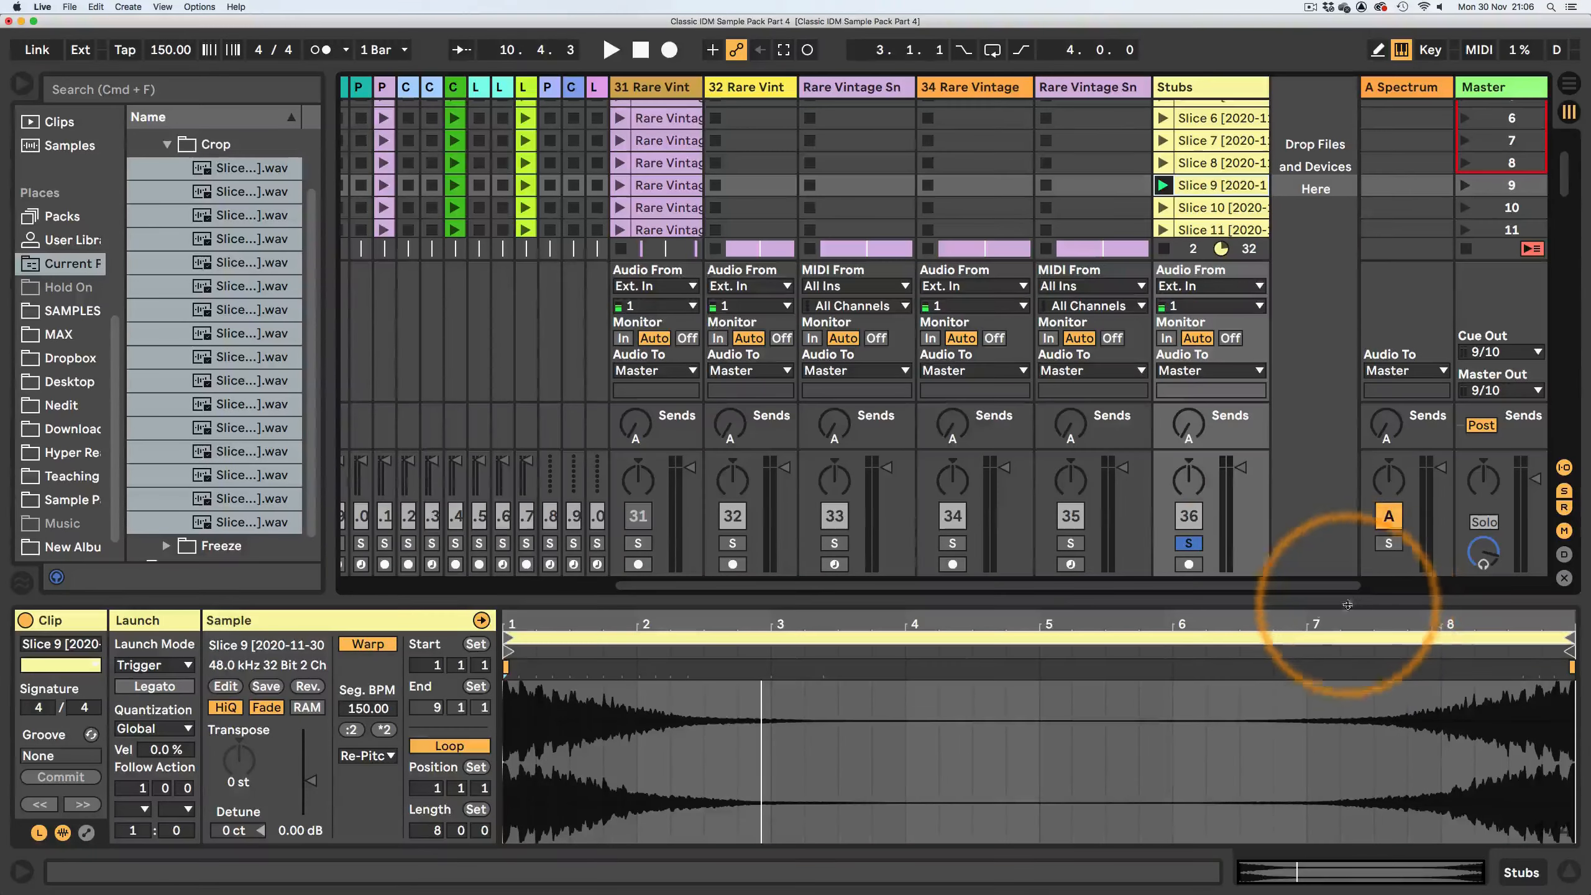
- Shrink tracks 31 to 35 and the Stubs track to minimum width in Session View
left_click(694, 92)
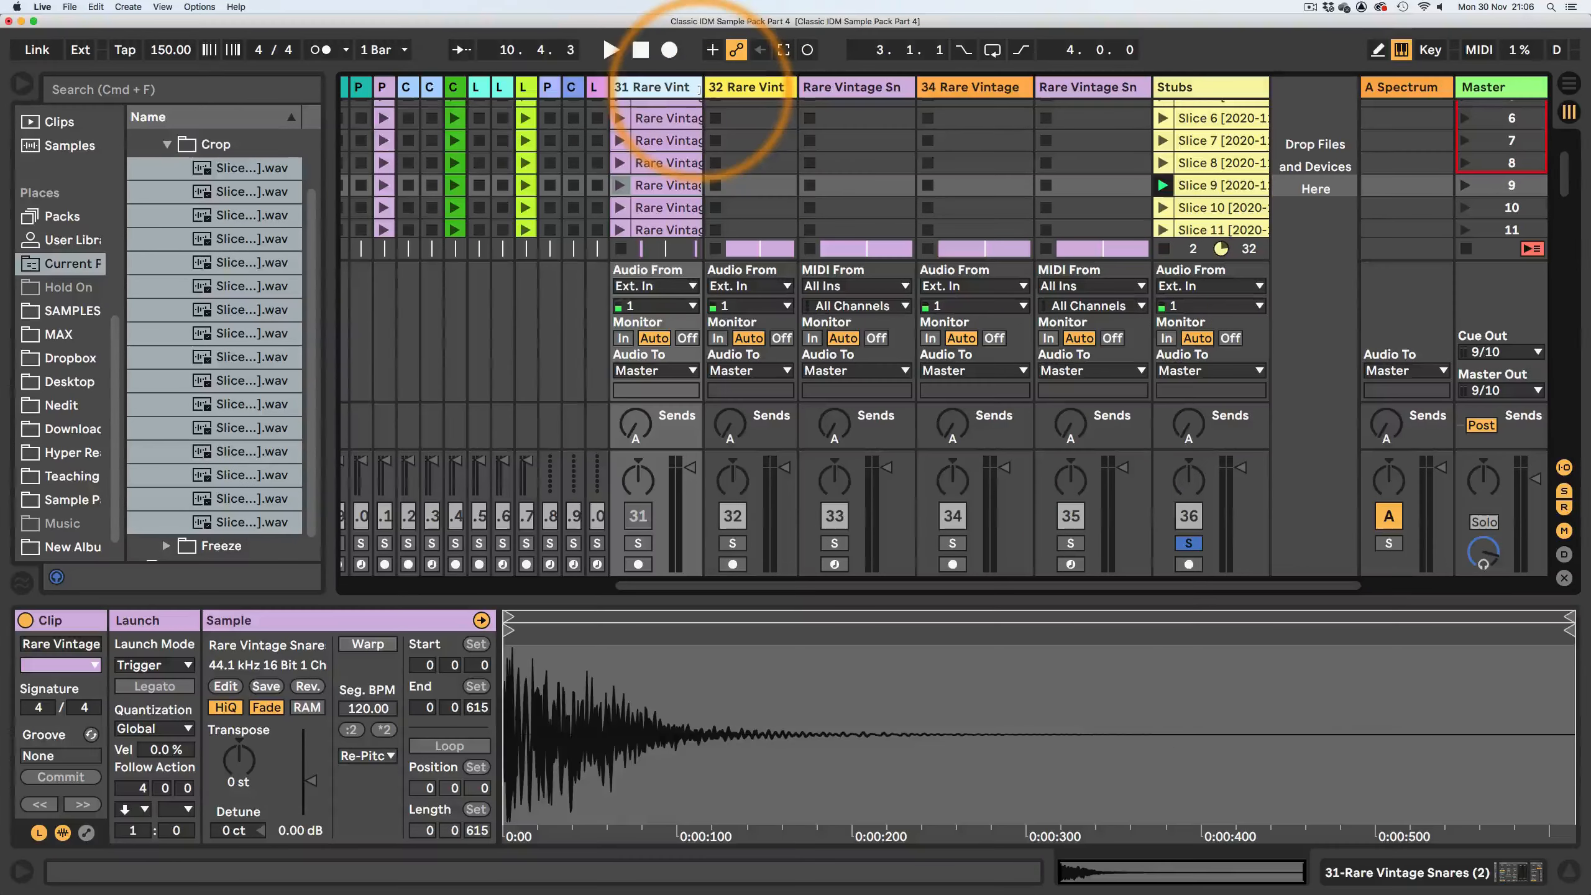
left_click_drag(693, 91, 628, 92)
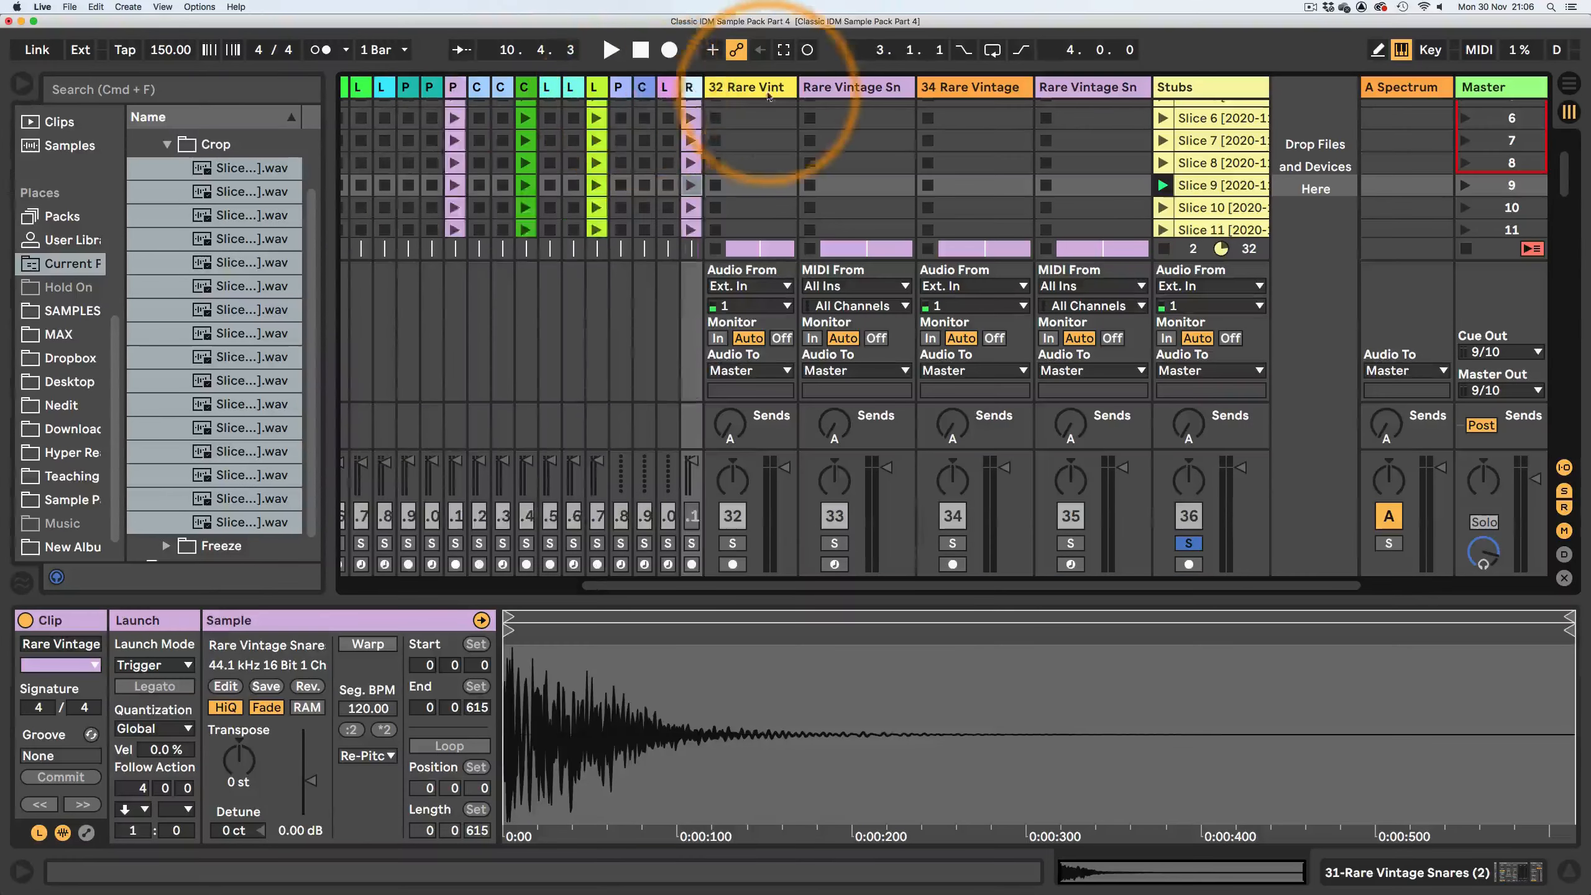
left_click(735, 92)
left_click(1046, 91, "shift")
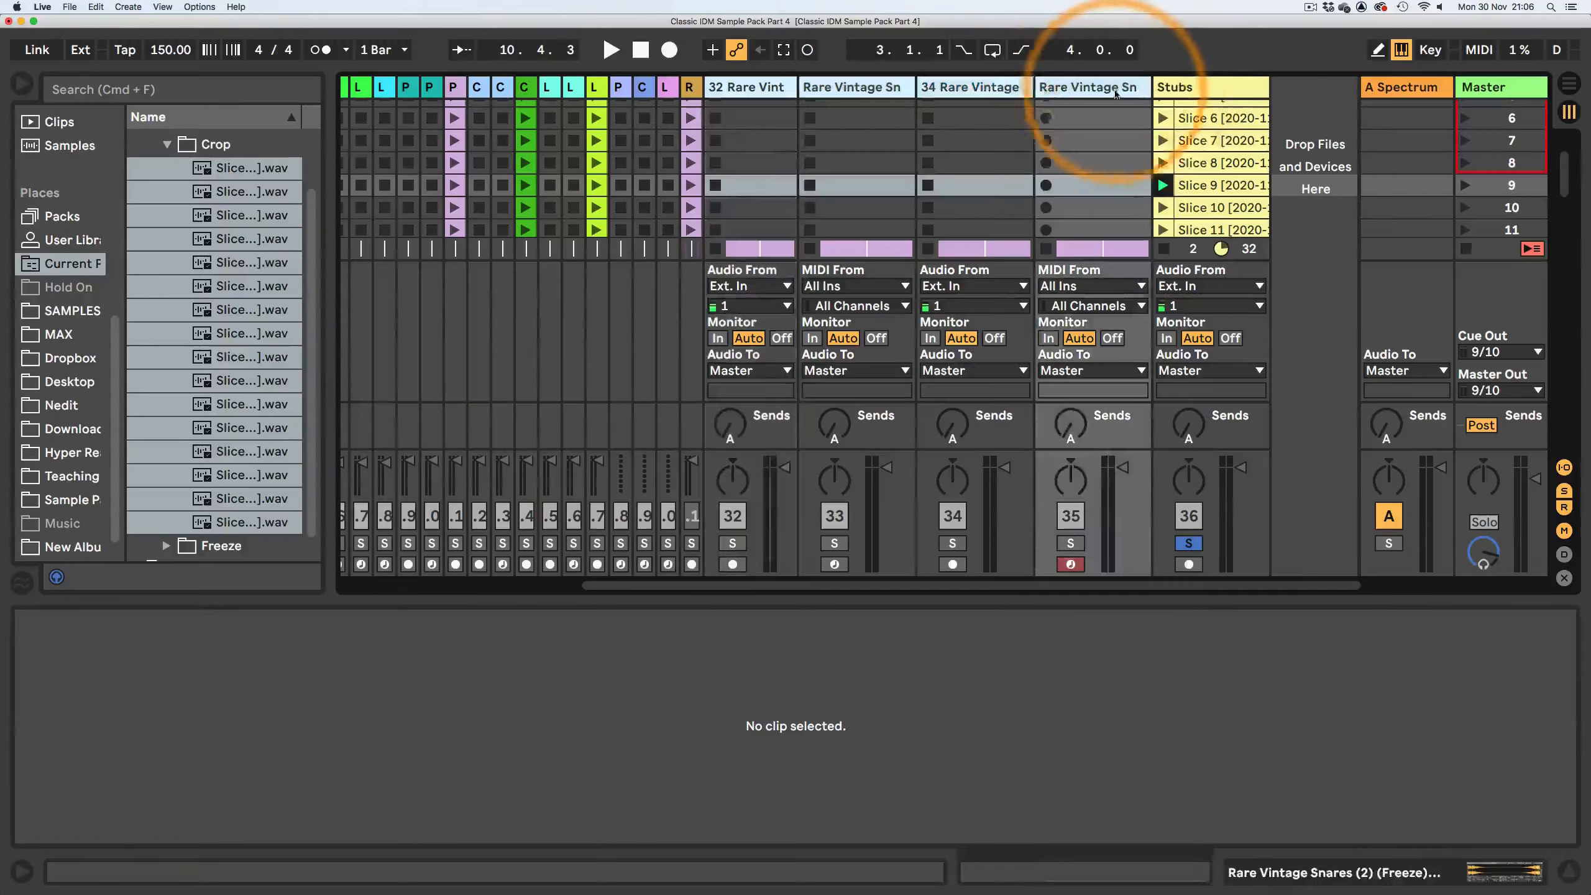
left_click_drag(1149, 91, 799, 89)
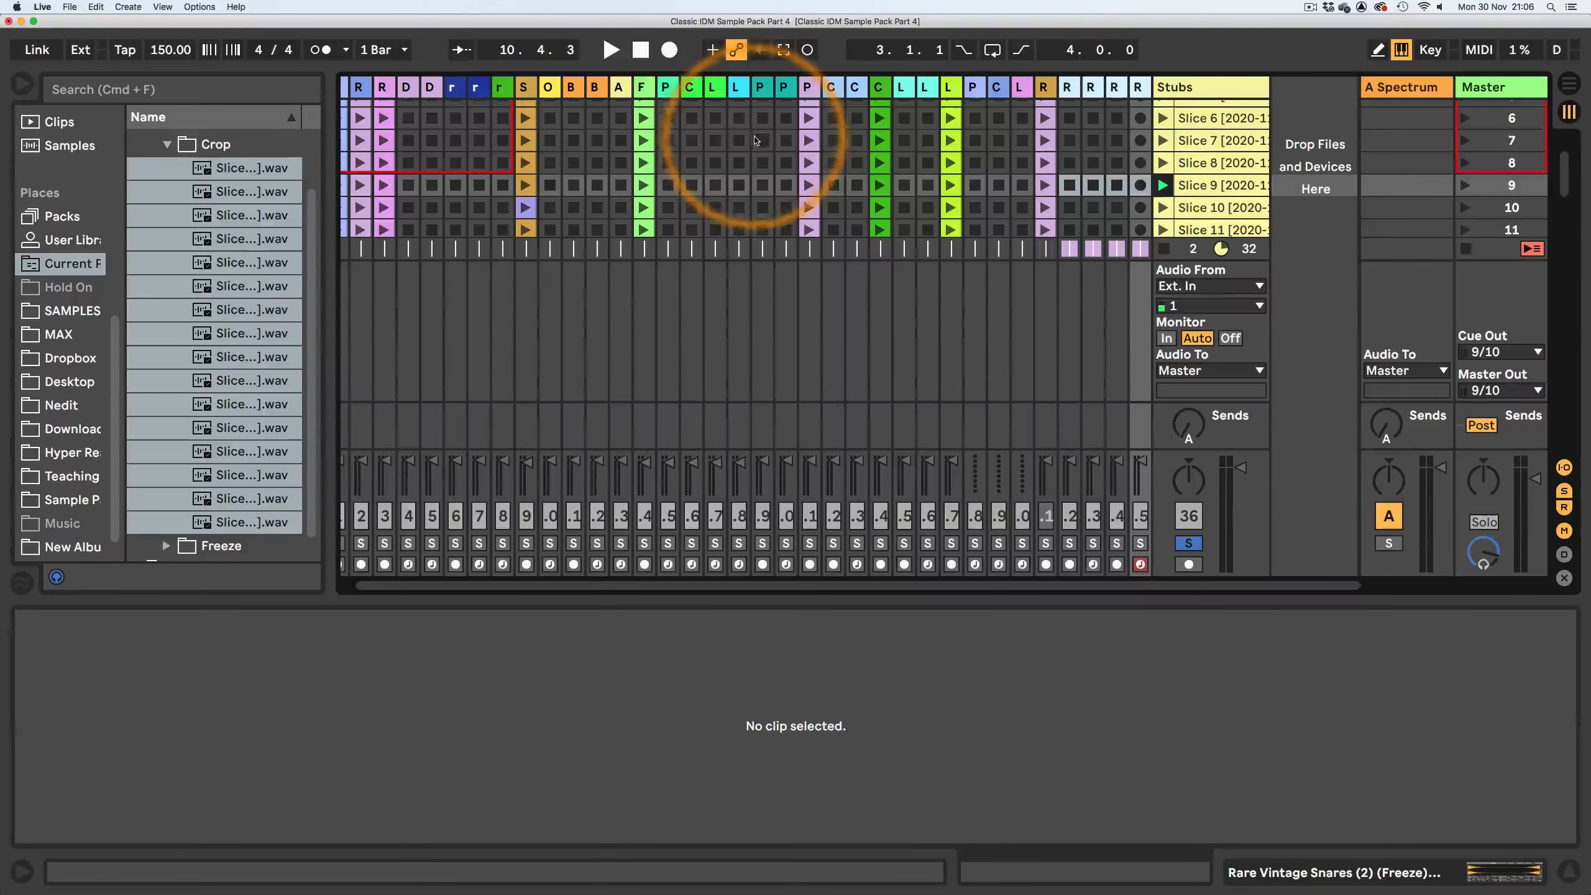
scroll(747, 137, "up", 5)
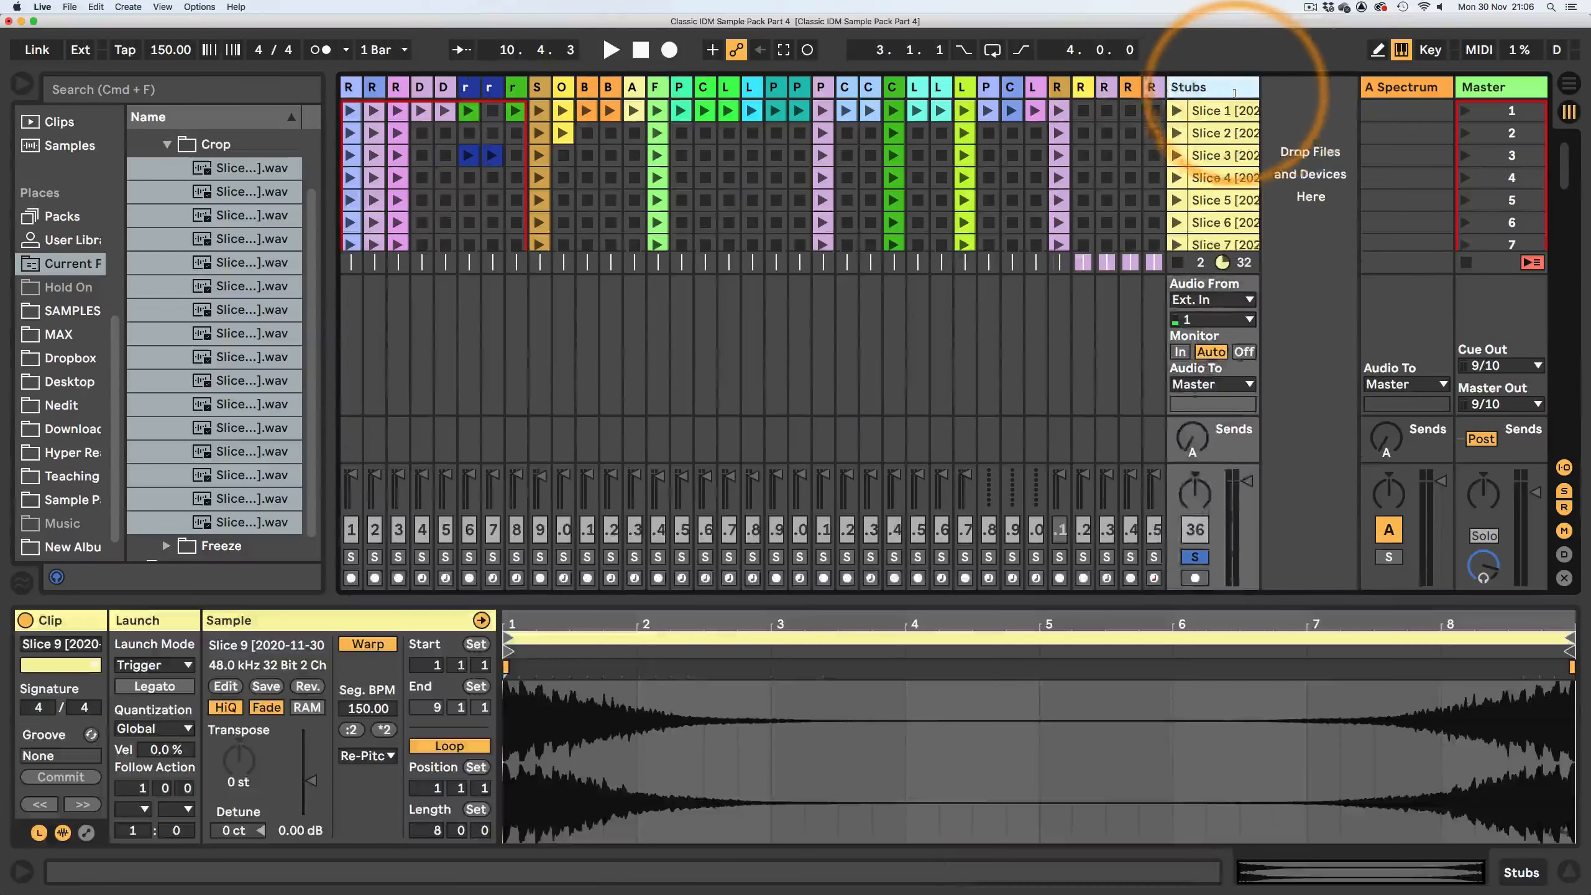
left_click_drag(1266, 91, 1135, 71)
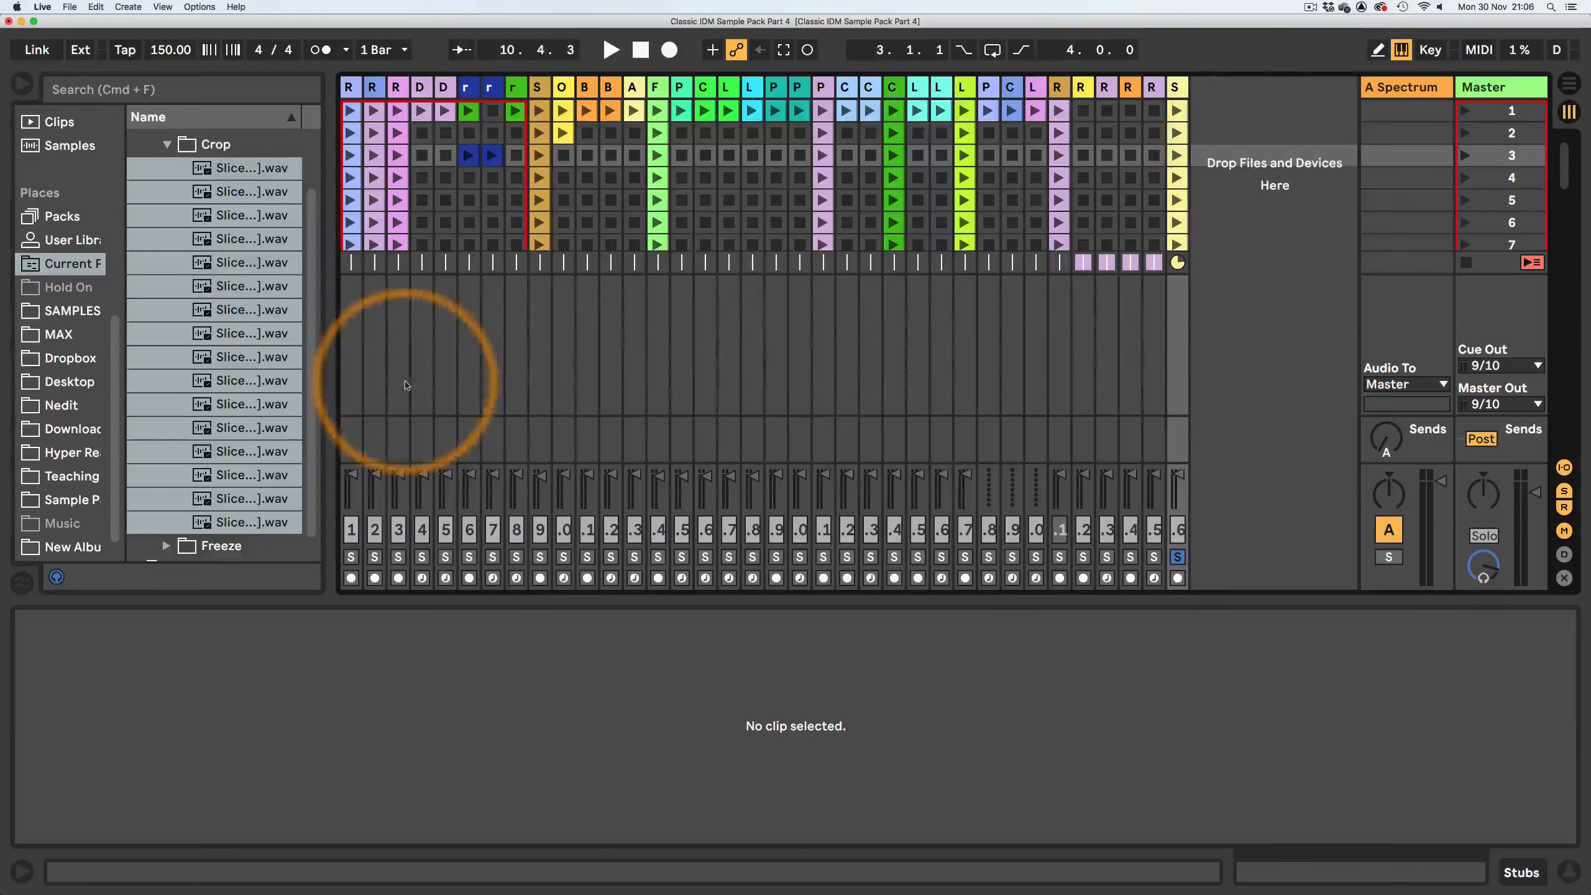
left_click(1417, 92)
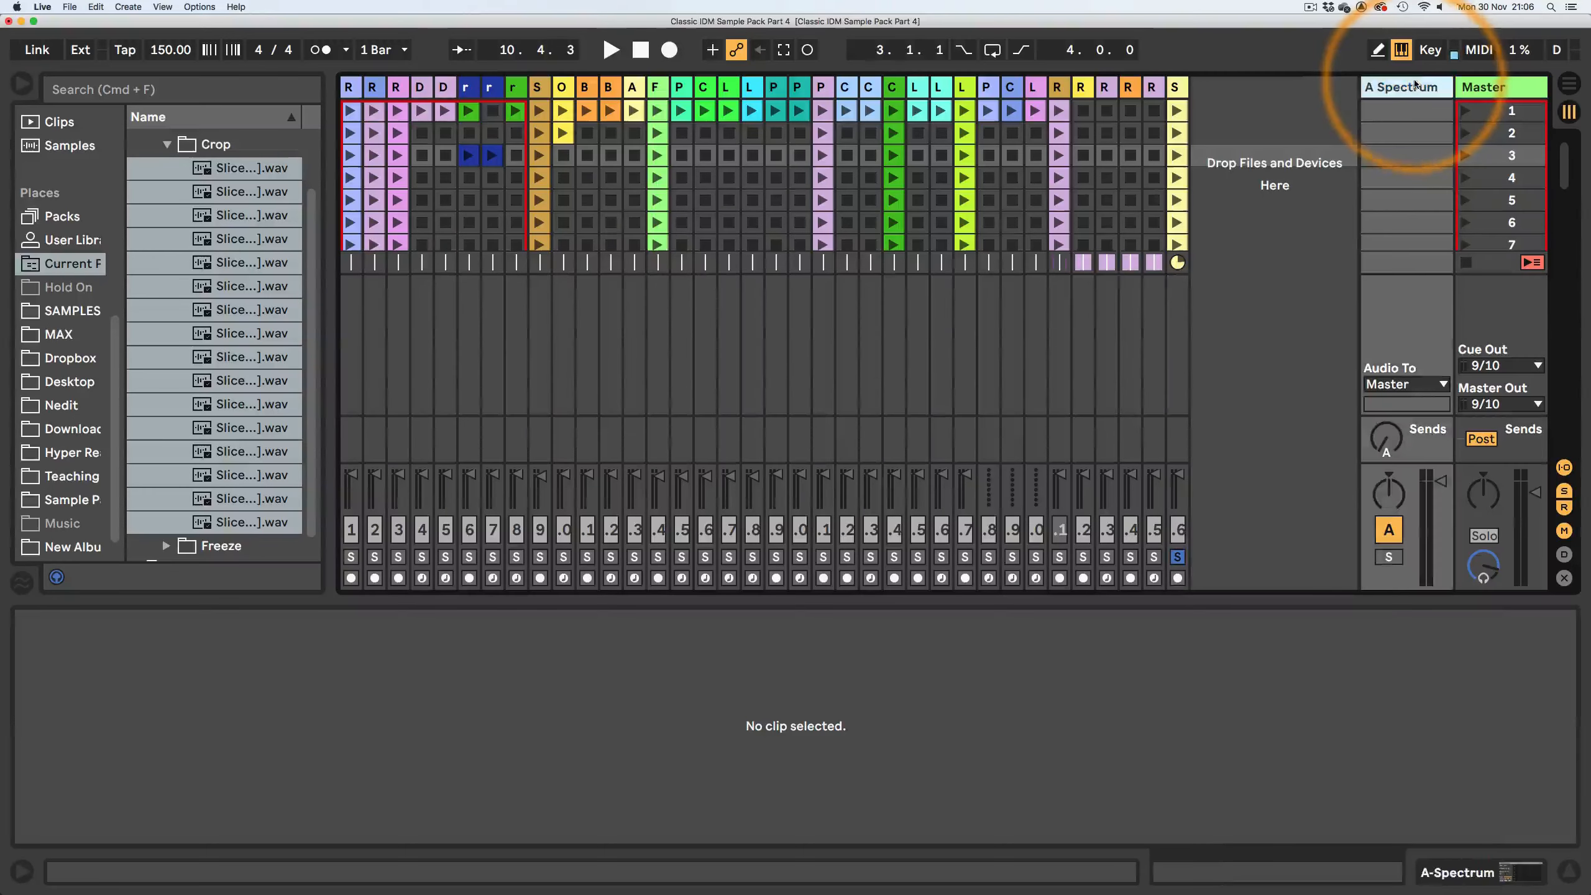
right_click(1413, 90)
left_click(1303, 514)
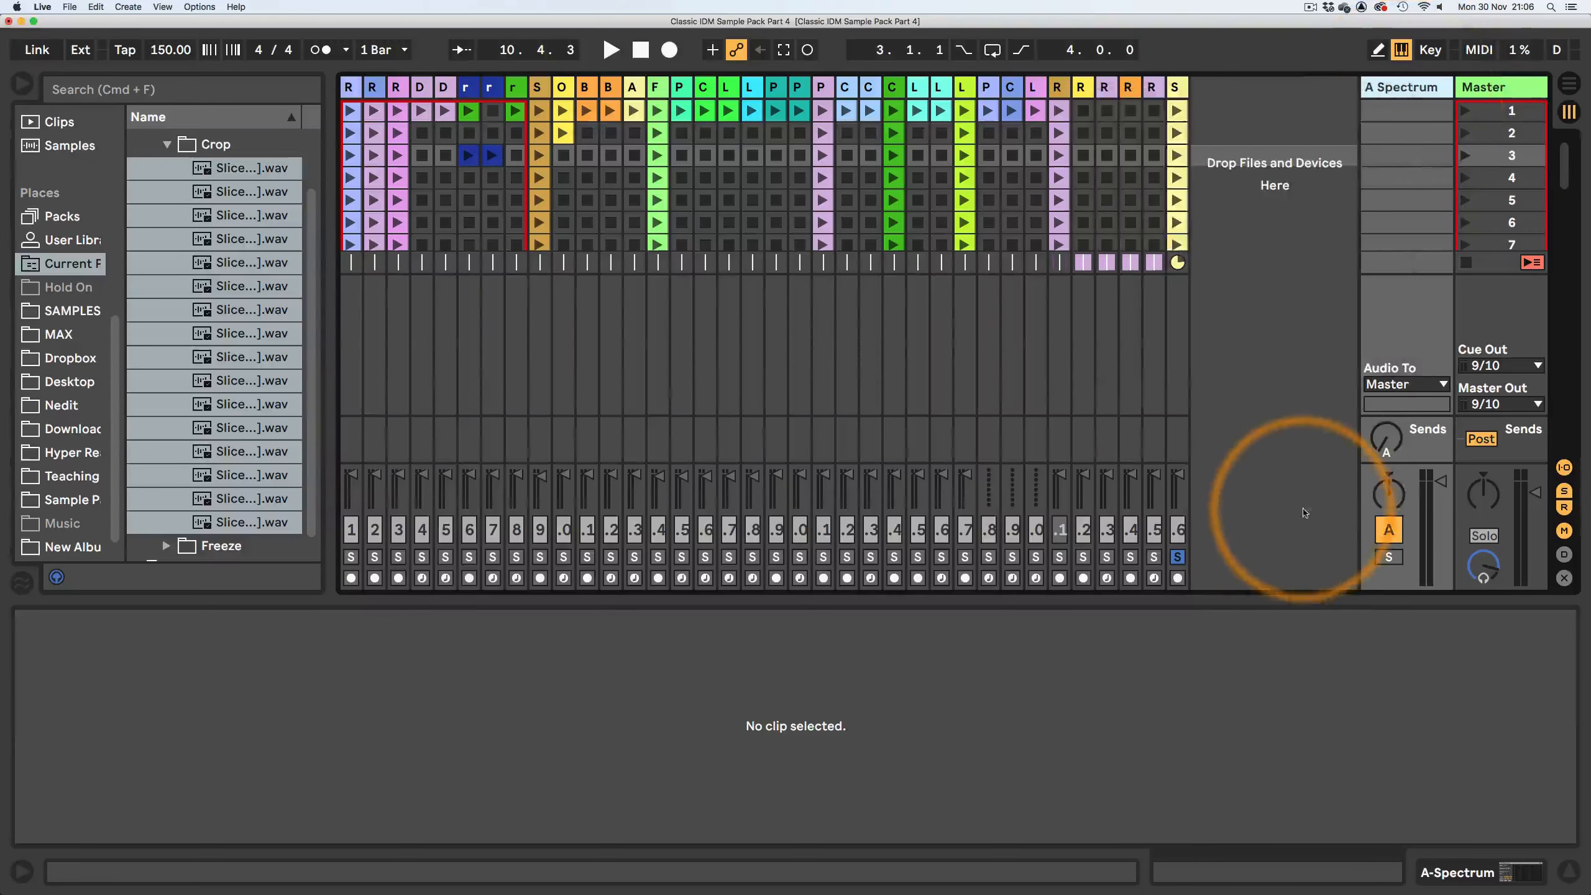
- Insert an audio track after Stubs, widen it and name it Feedback loop jam
left_click(1271, 159)
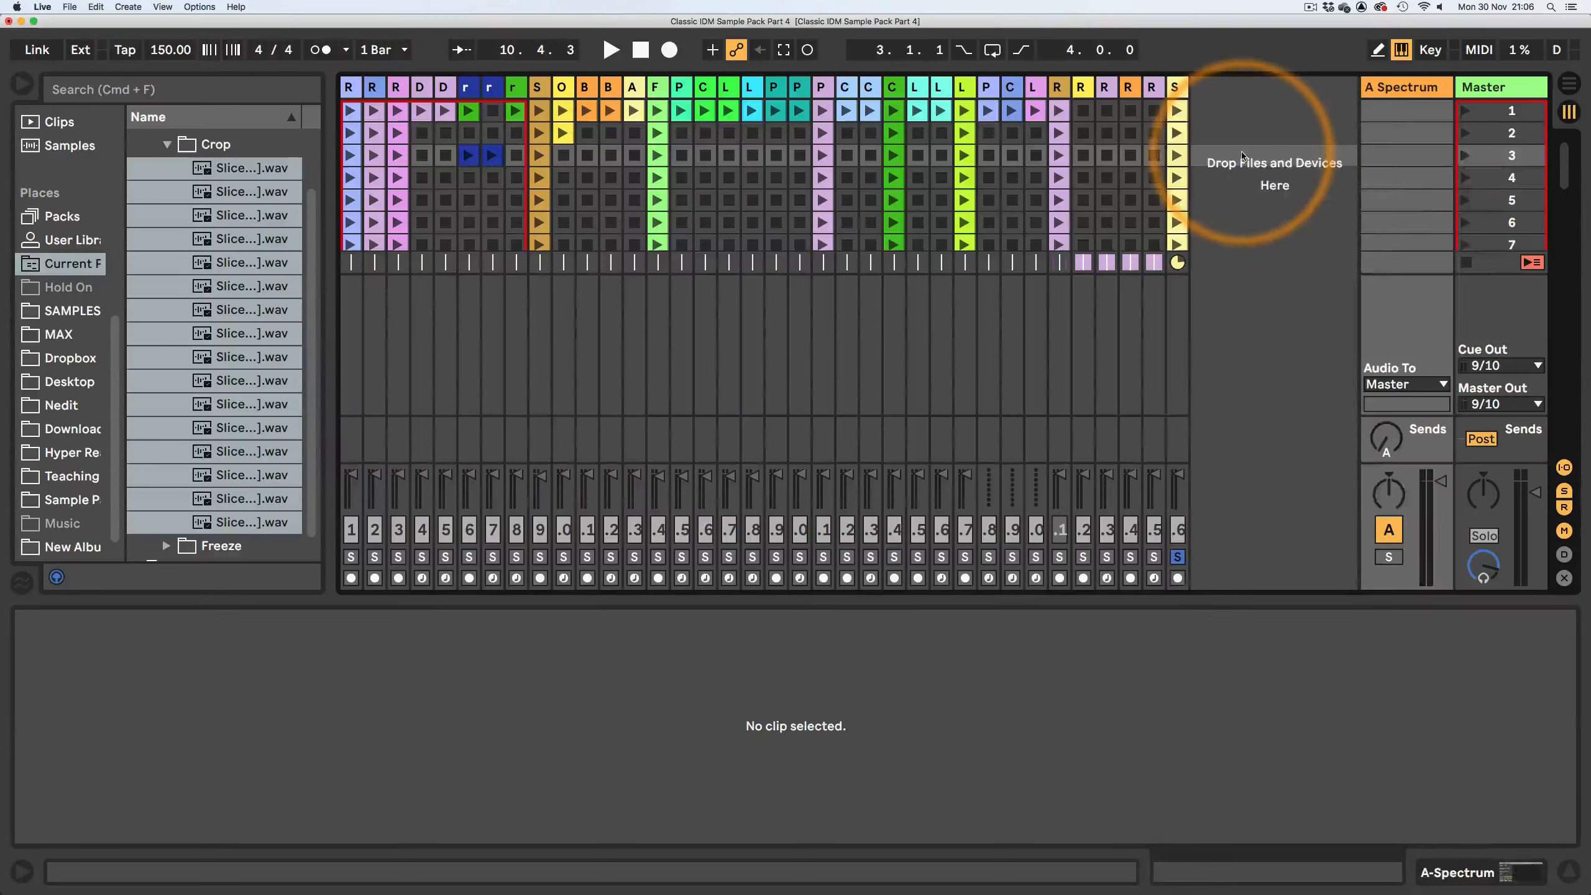
right_click(1248, 158)
left_click(1267, 166)
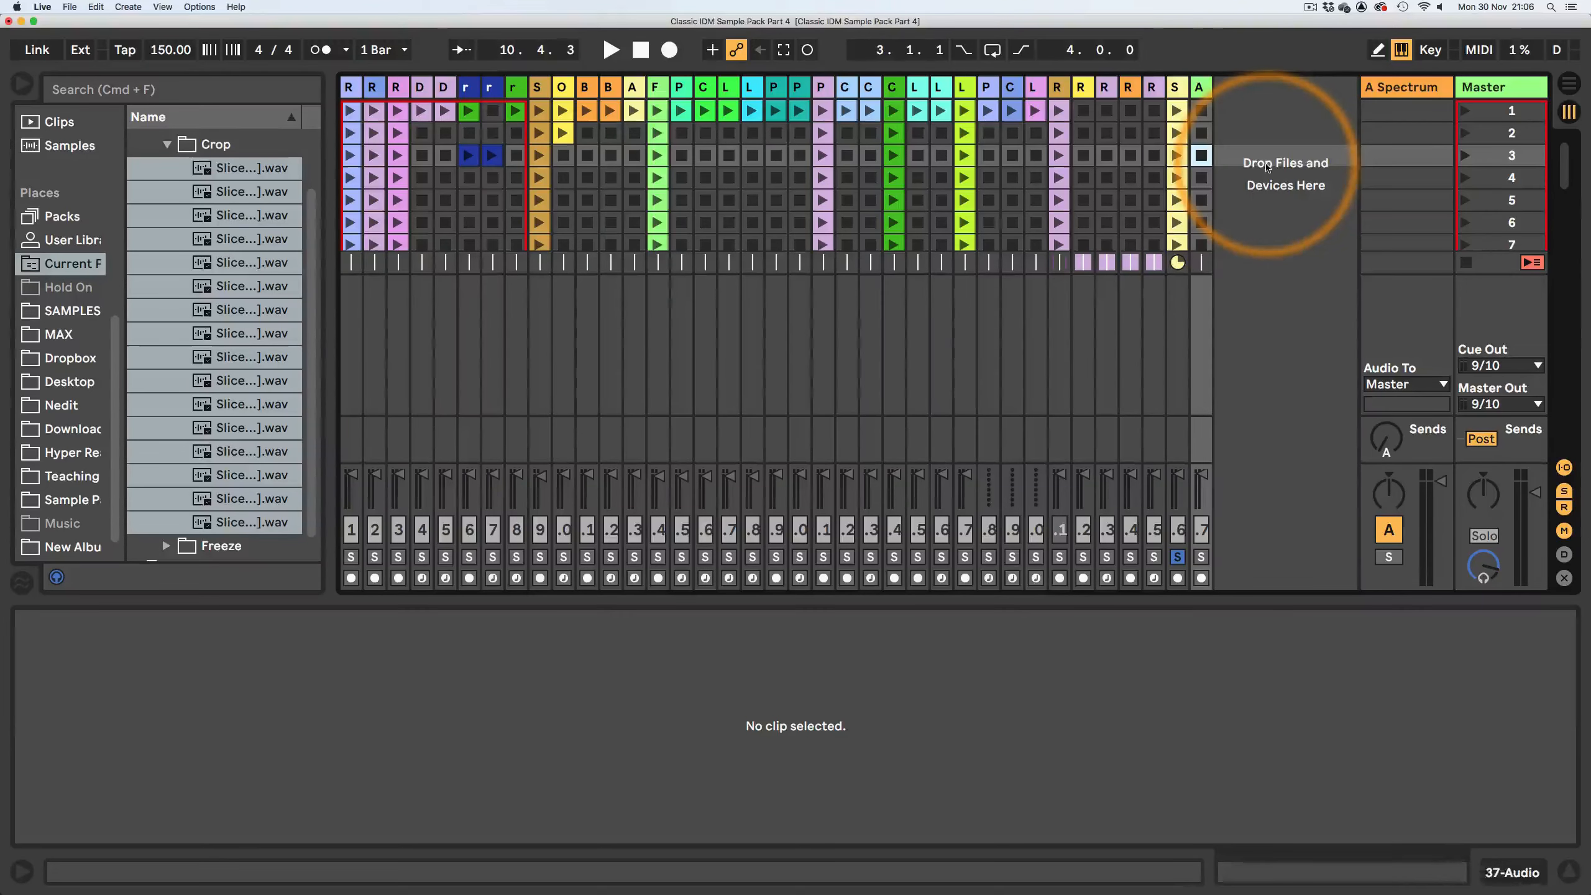
left_click_drag(1213, 88, 1306, 94)
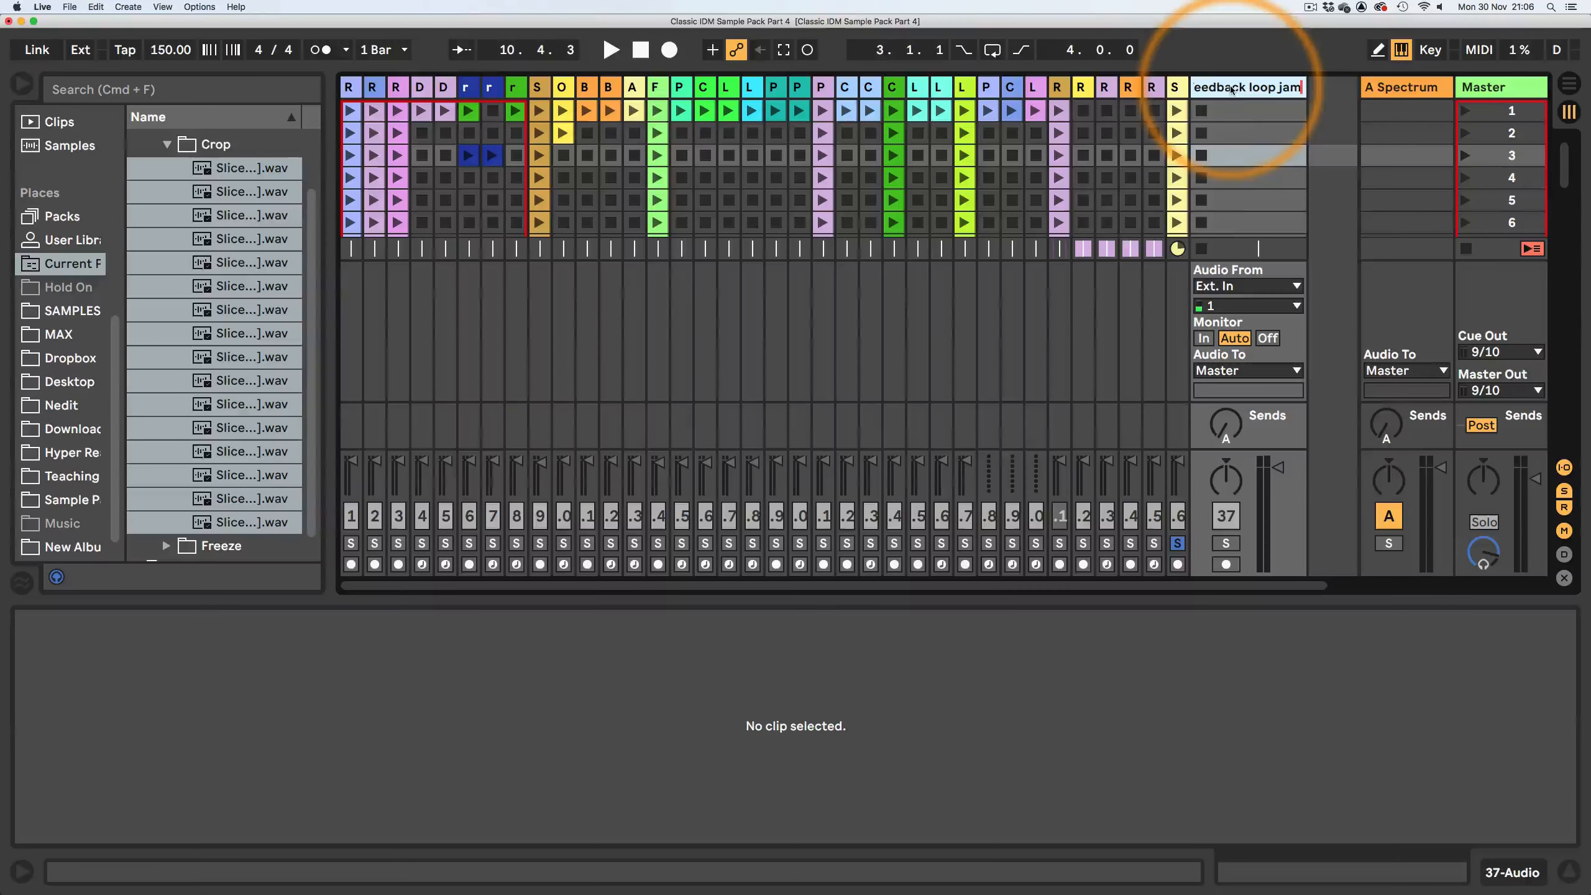
key("Return")
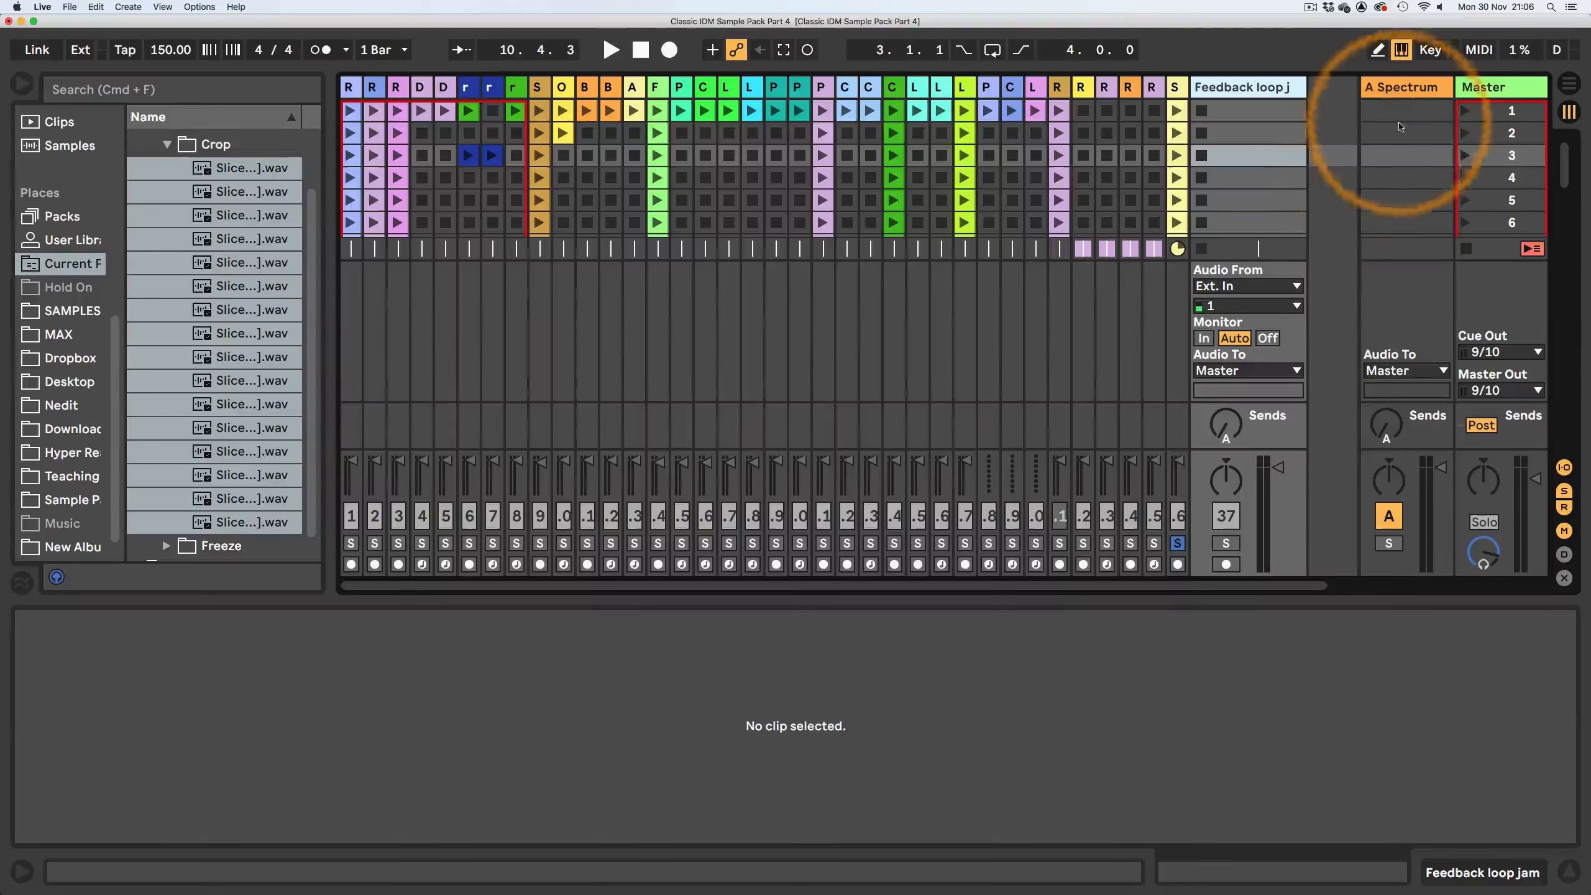
- Select return track A, collapse the Samples folder, and show the audio effects in a browser wide enough to read their names
left_click(1406, 89)
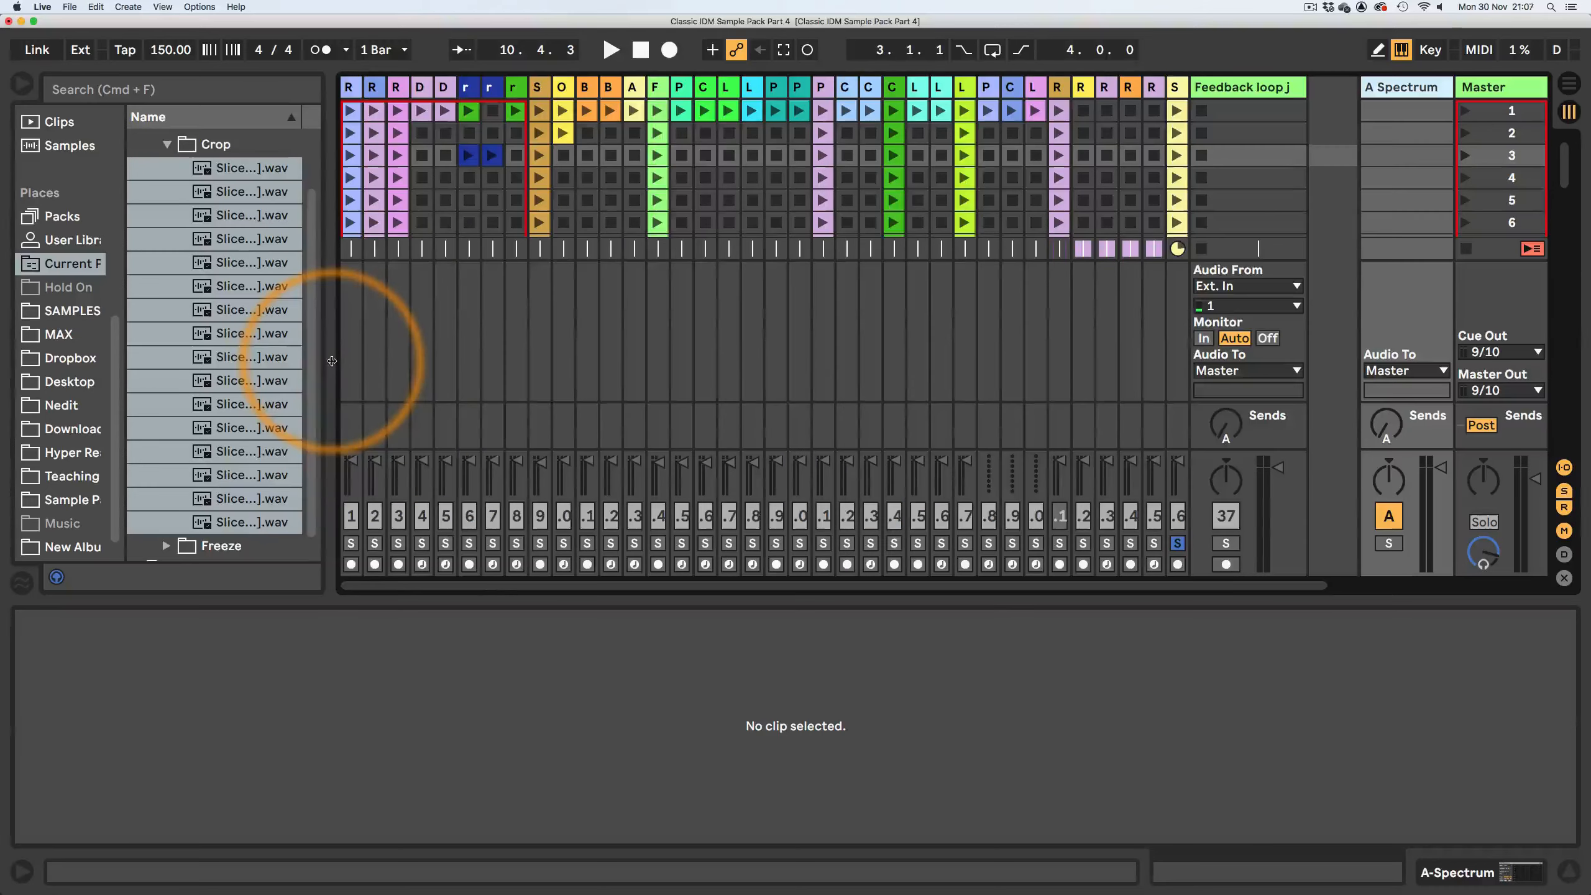
left_click_drag(332, 360, 495, 360)
scroll(169, 348, "up", 2)
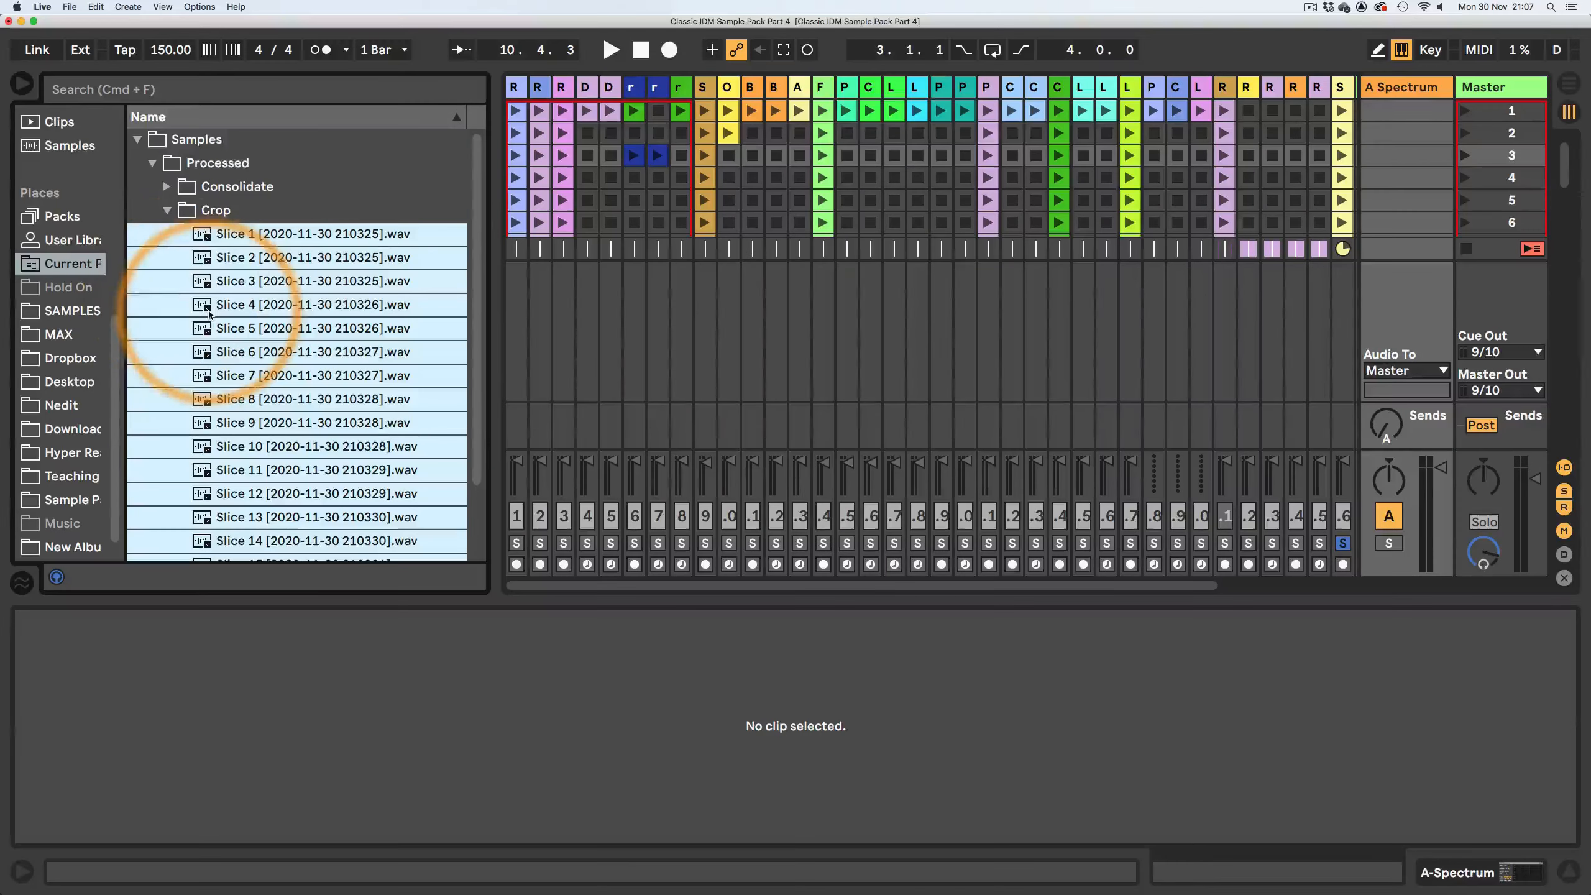
left_click(137, 143)
scroll(98, 269, "up", 8)
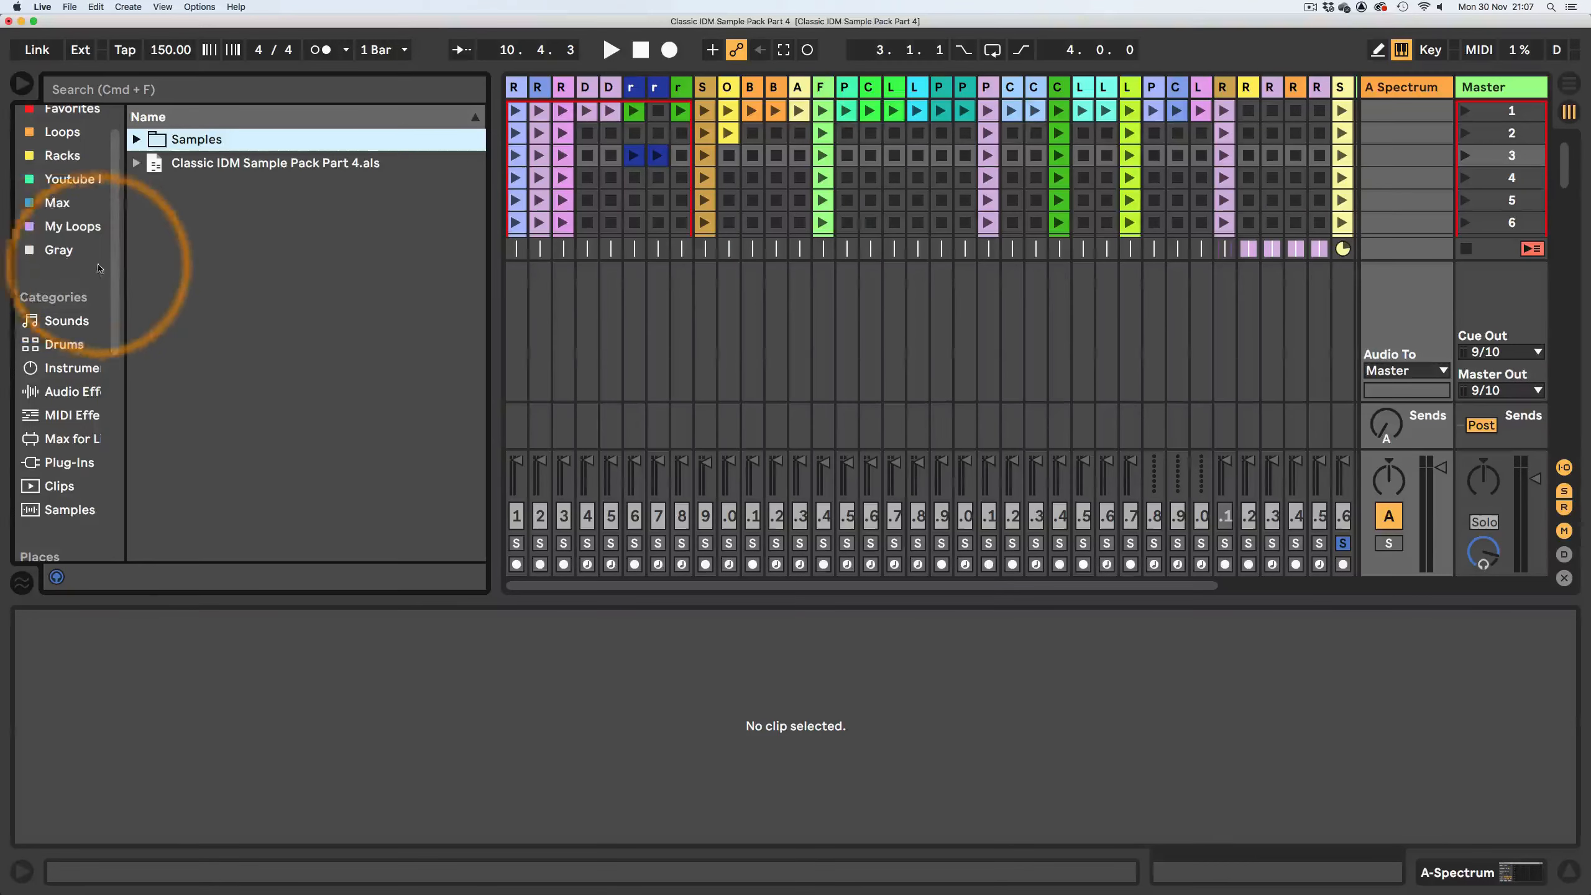
left_click_drag(126, 260, 356, 282)
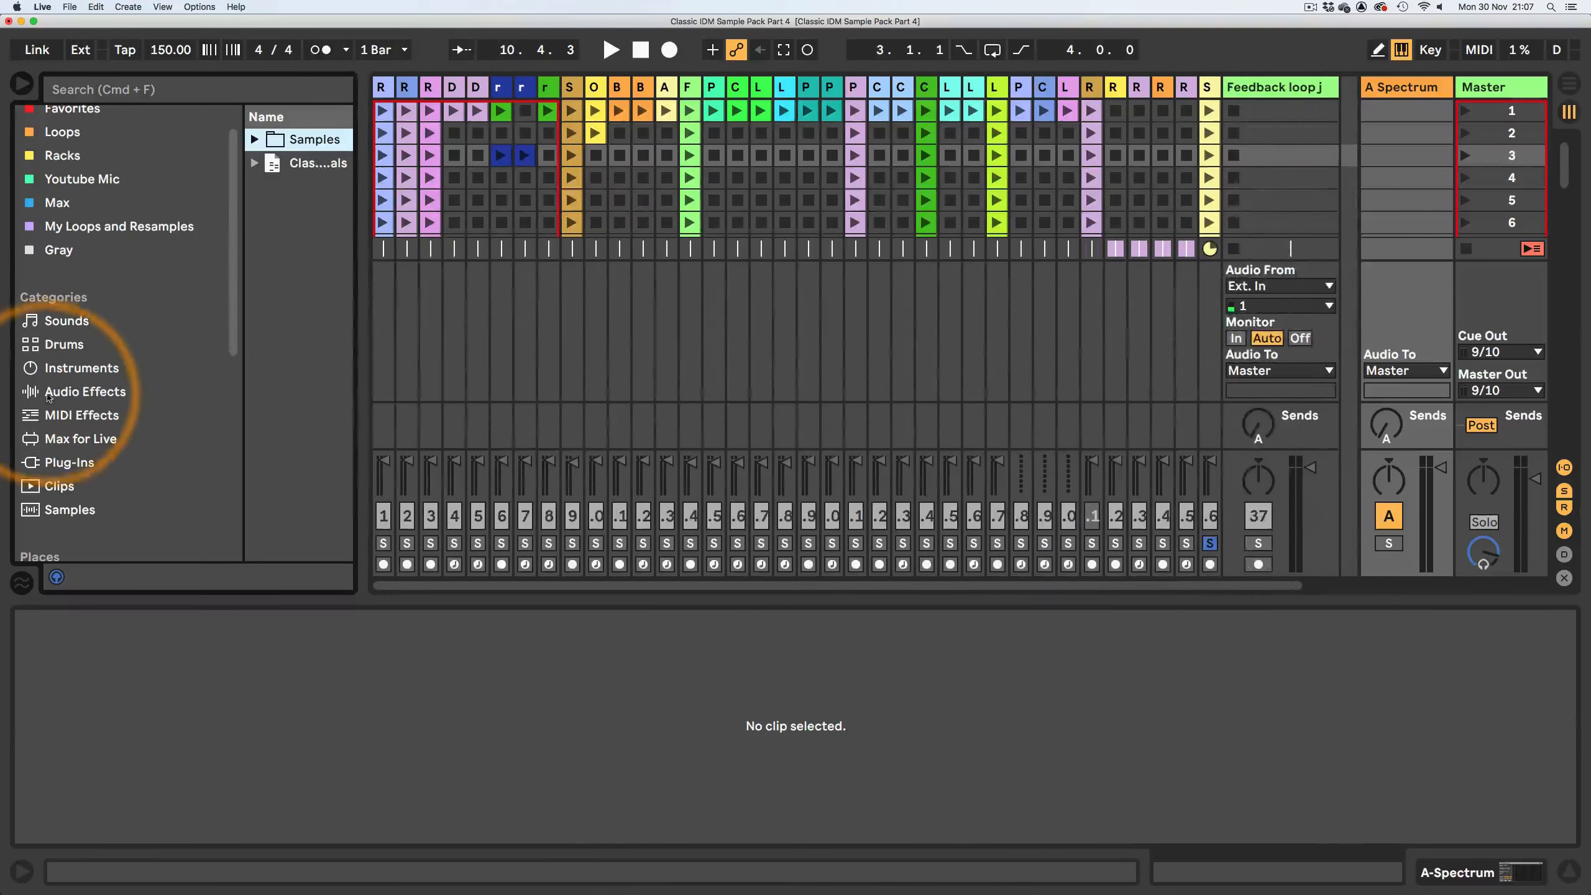
left_click(69, 391)
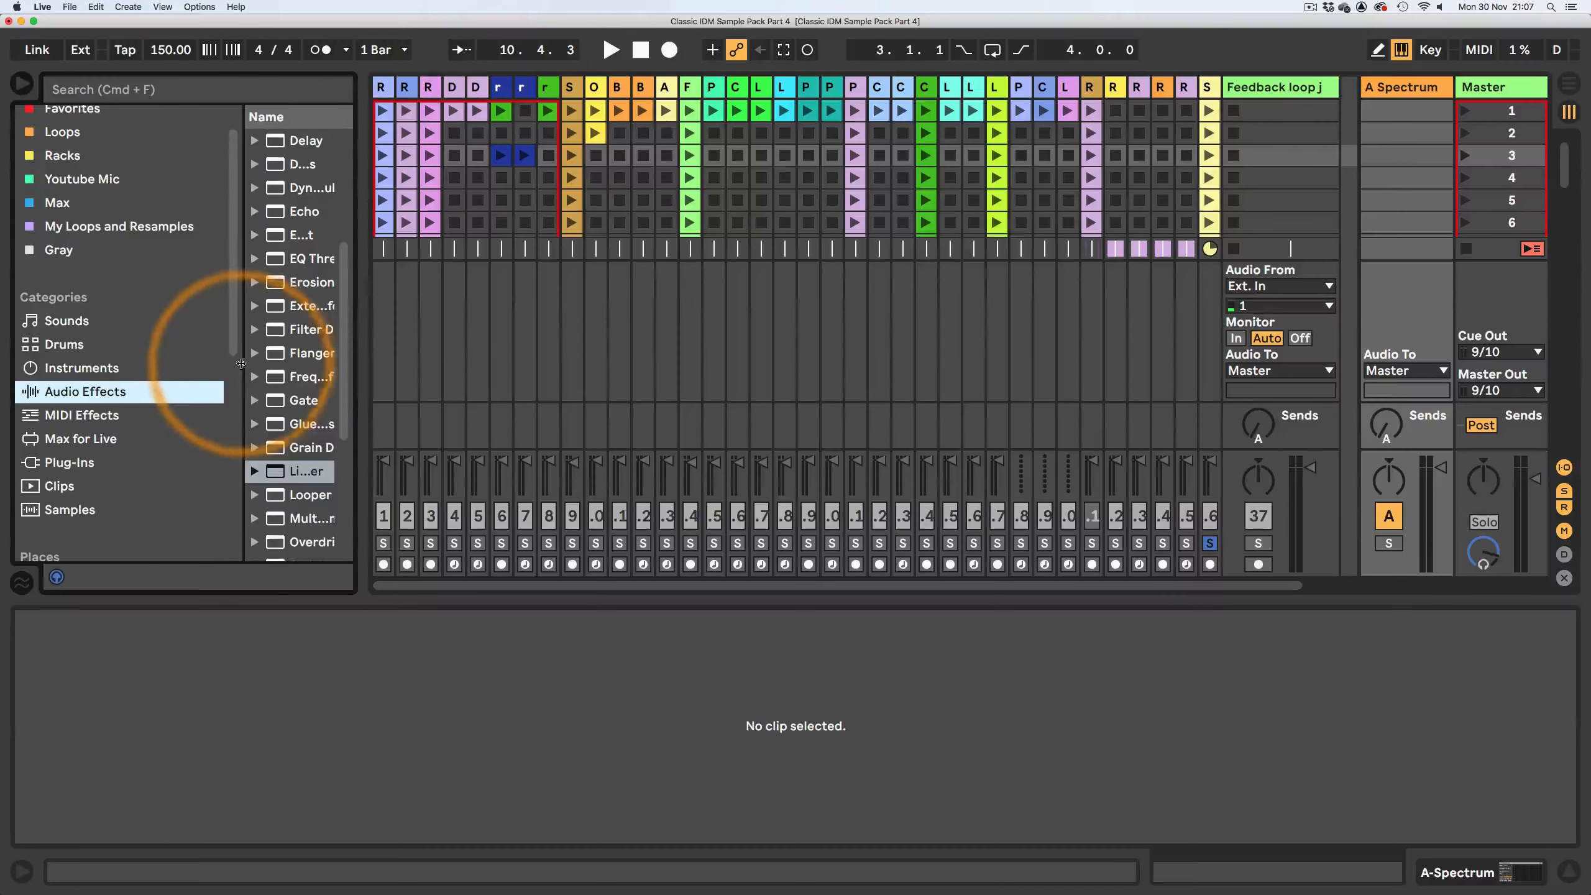
left_click_drag(250, 368, 156, 368)
left_click_drag(357, 358, 395, 356)
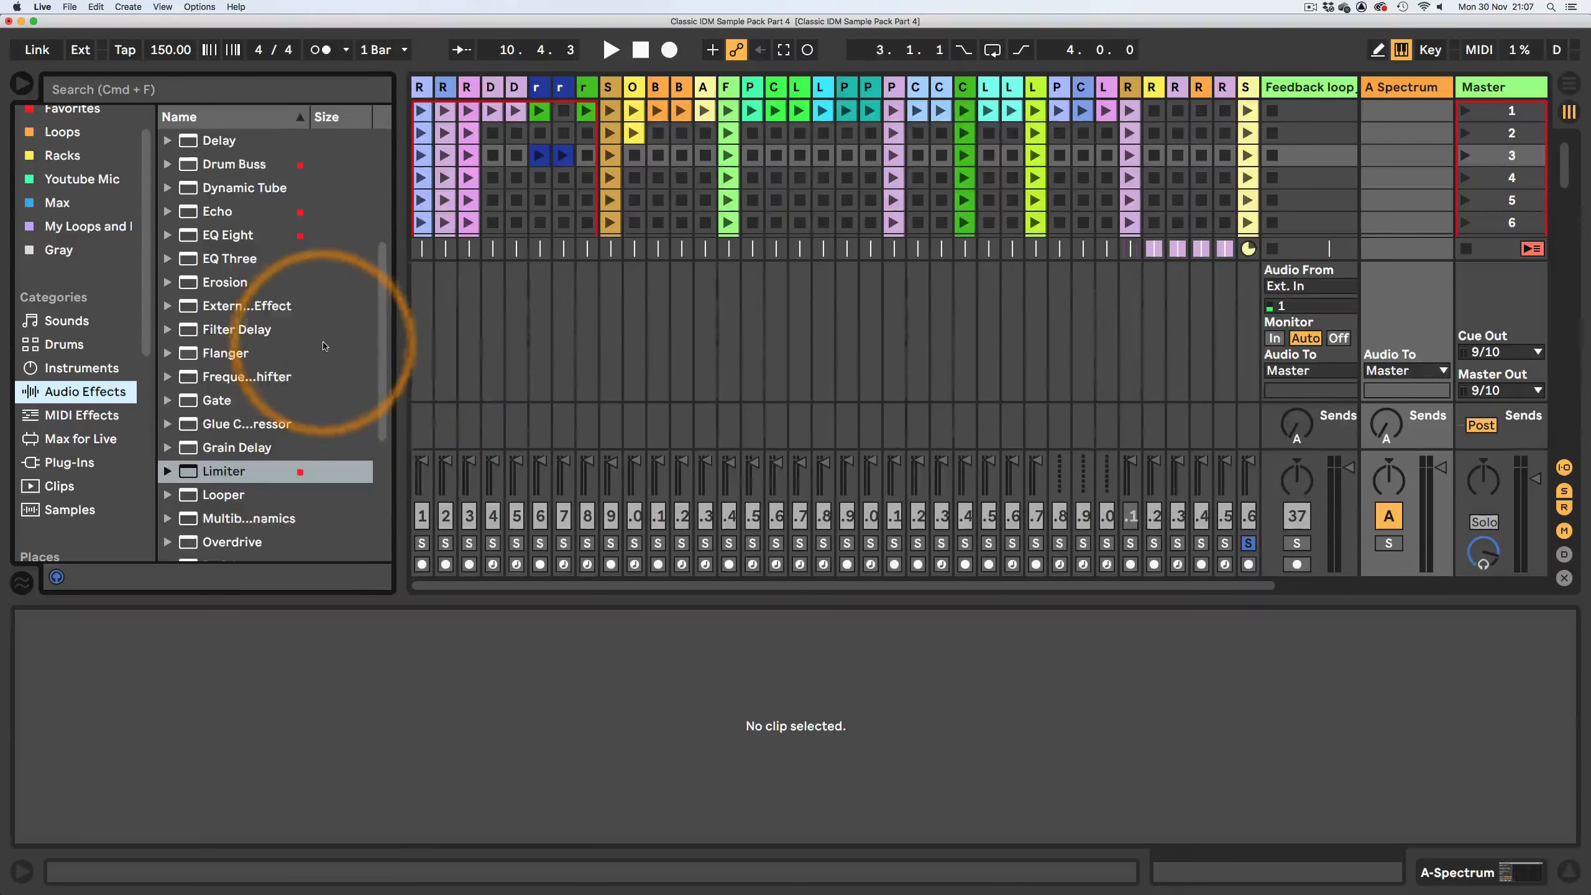
- Replace Spectrum on return track A with Vinyl Distortion and set its crackle volume to 1.00
scroll(316, 343, "down", 4)
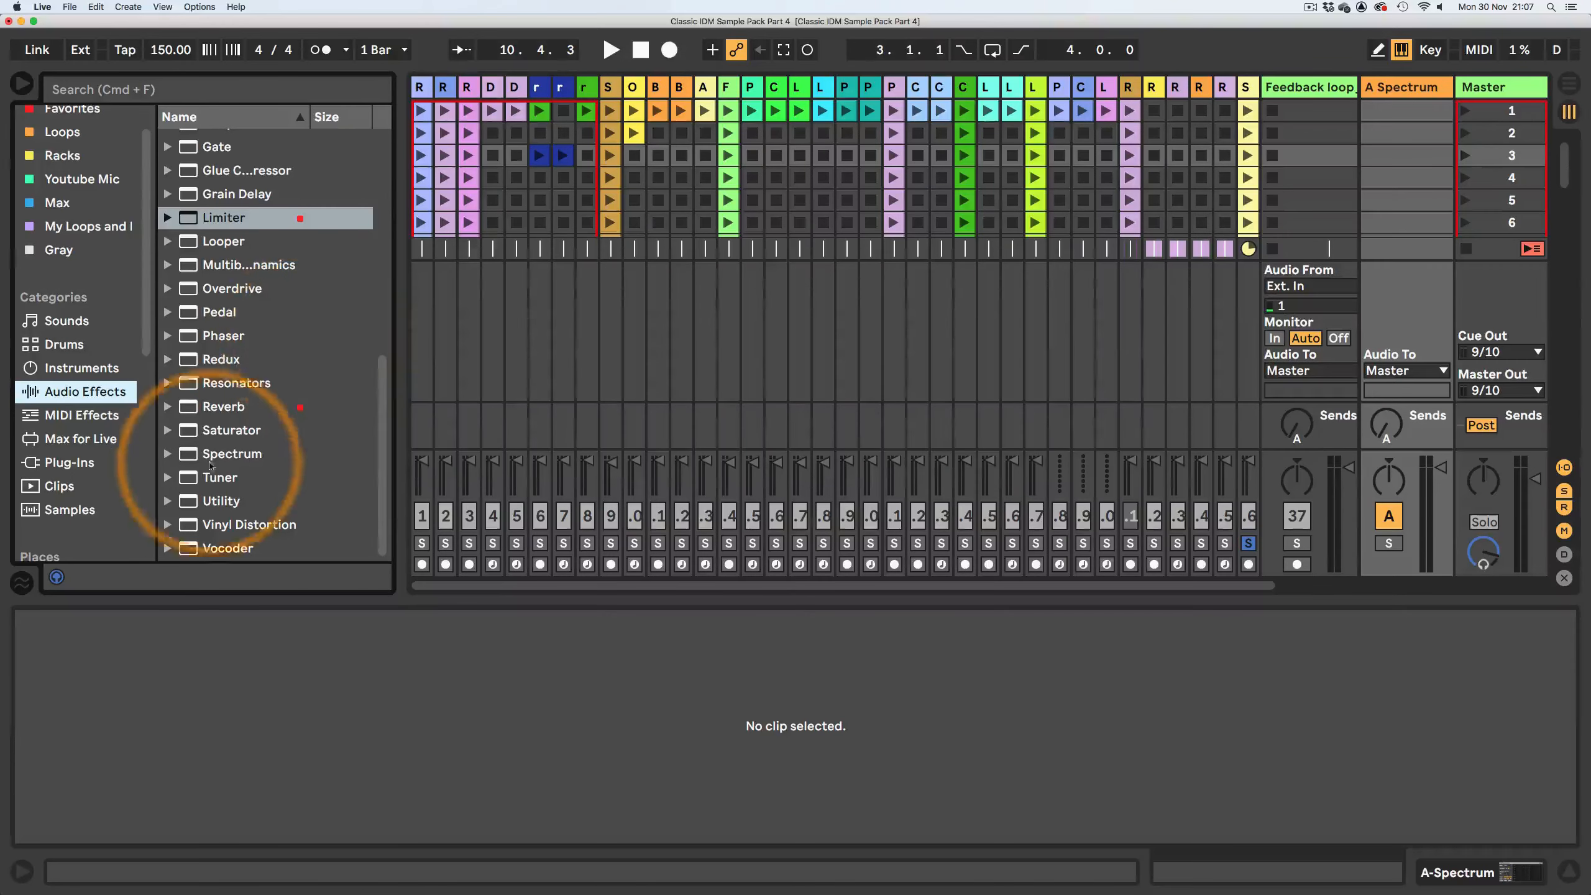
left_click_drag(225, 523, 720, 626)
left_click(265, 623)
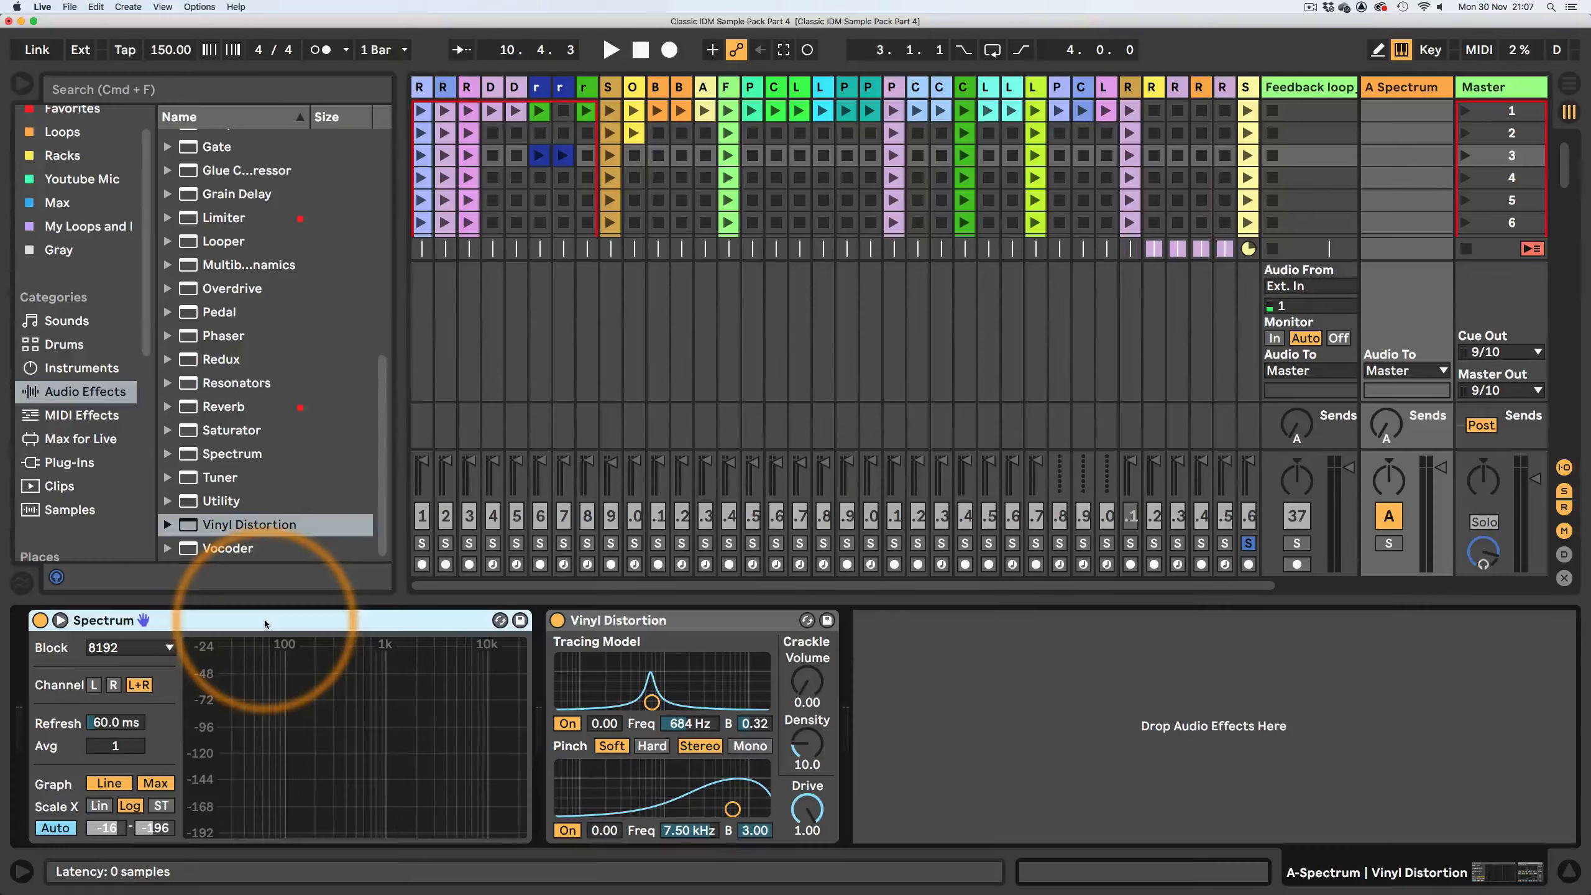
key("Delete")
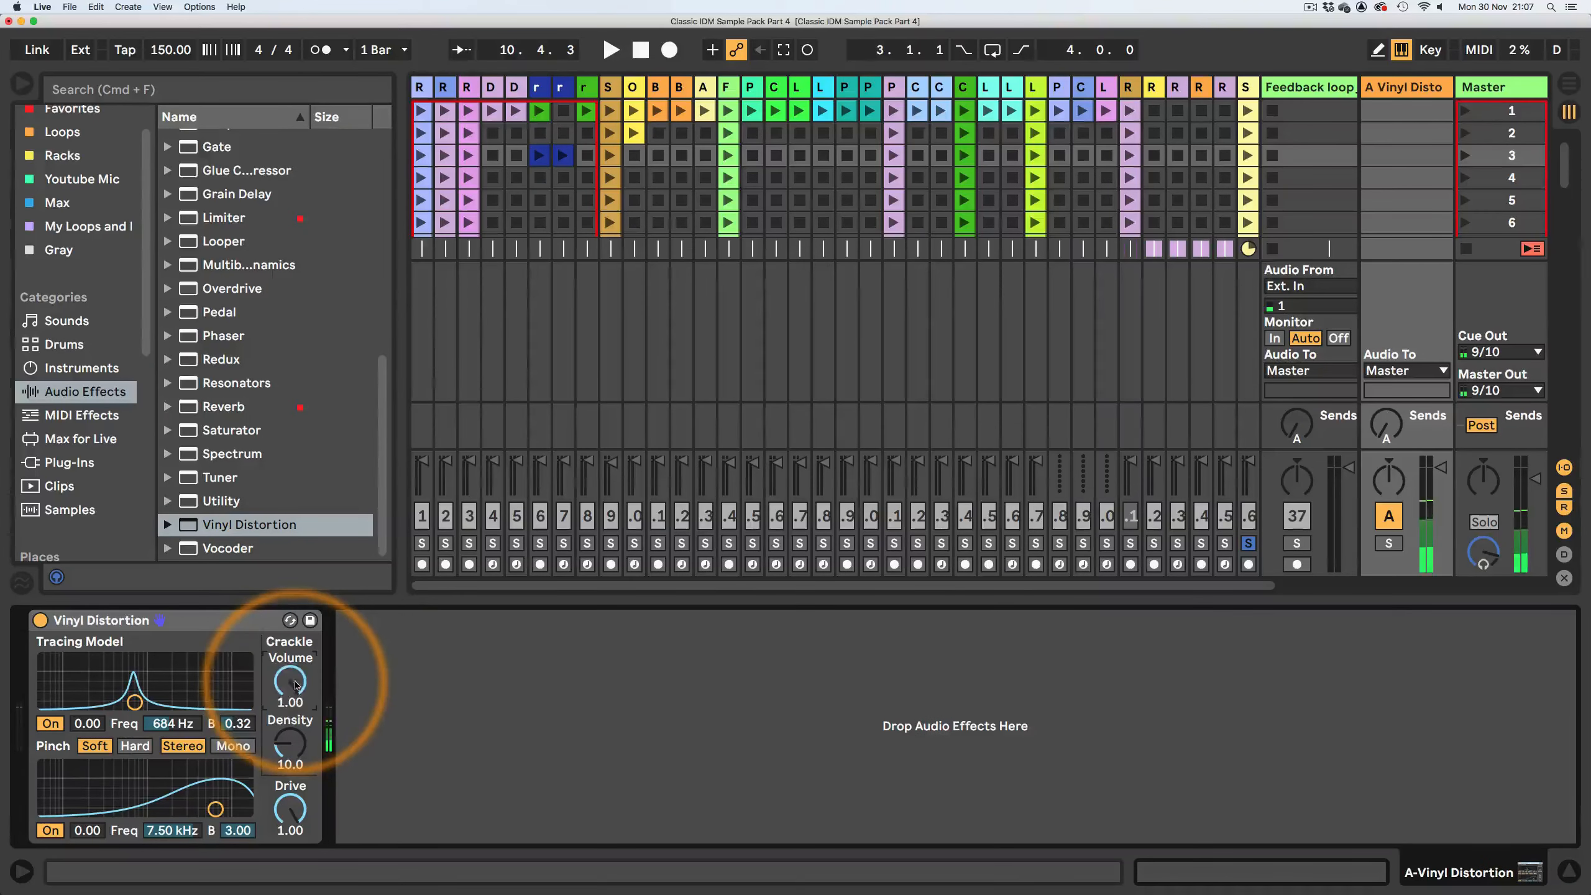
left_click_drag(294, 680, 292, 714)
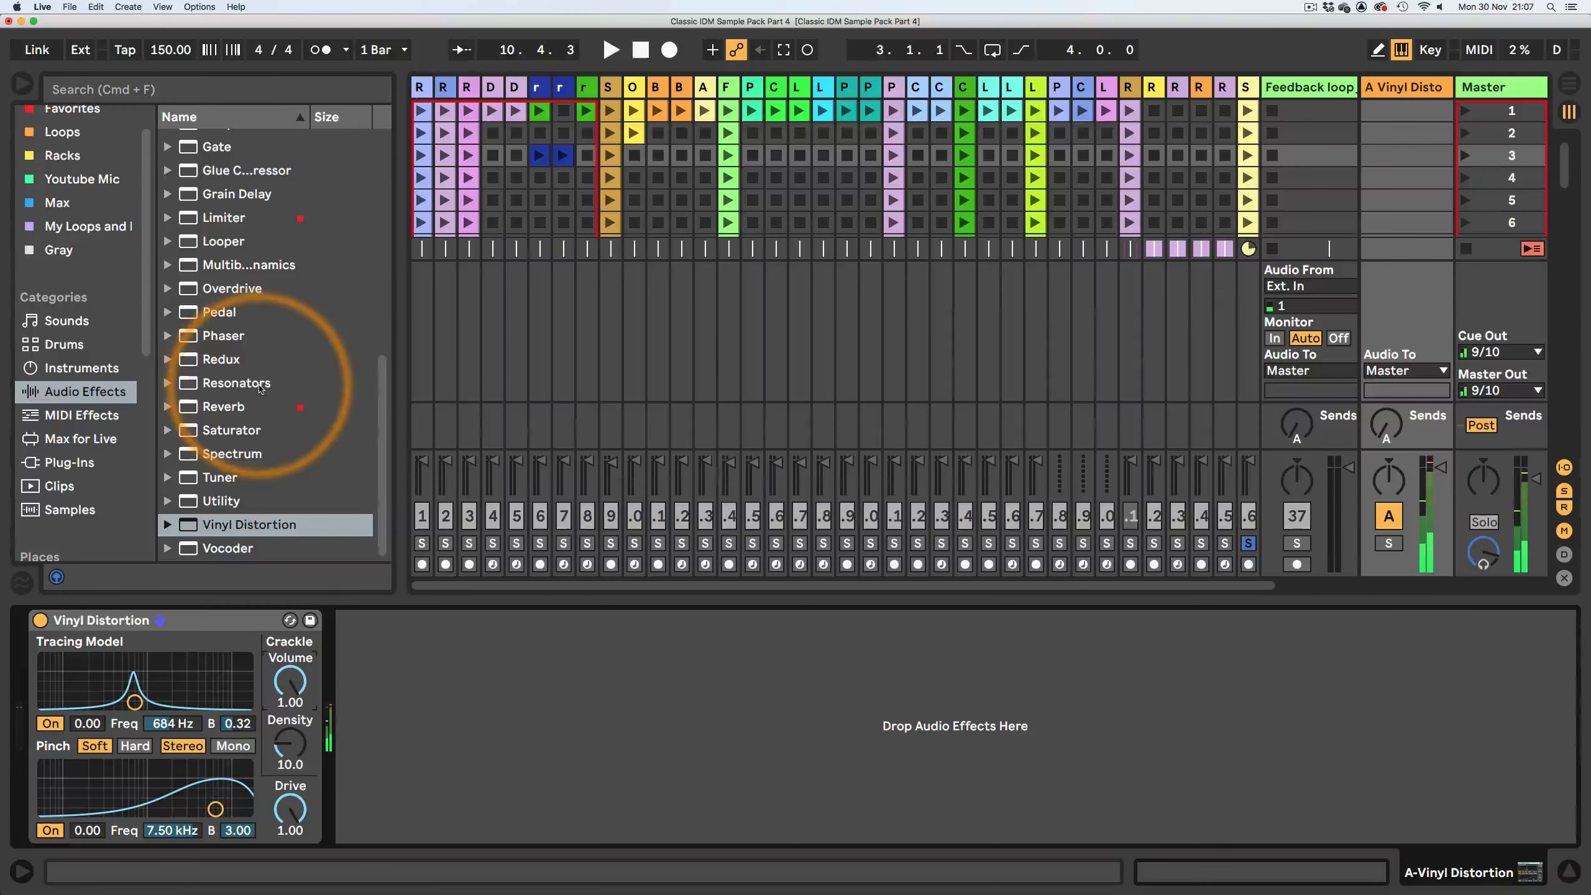
- Add a Delay after Vinyl Distortion on return track A and set its mode to Fade
scroll(260, 388, "up", 4)
scroll(261, 389, "up", 3)
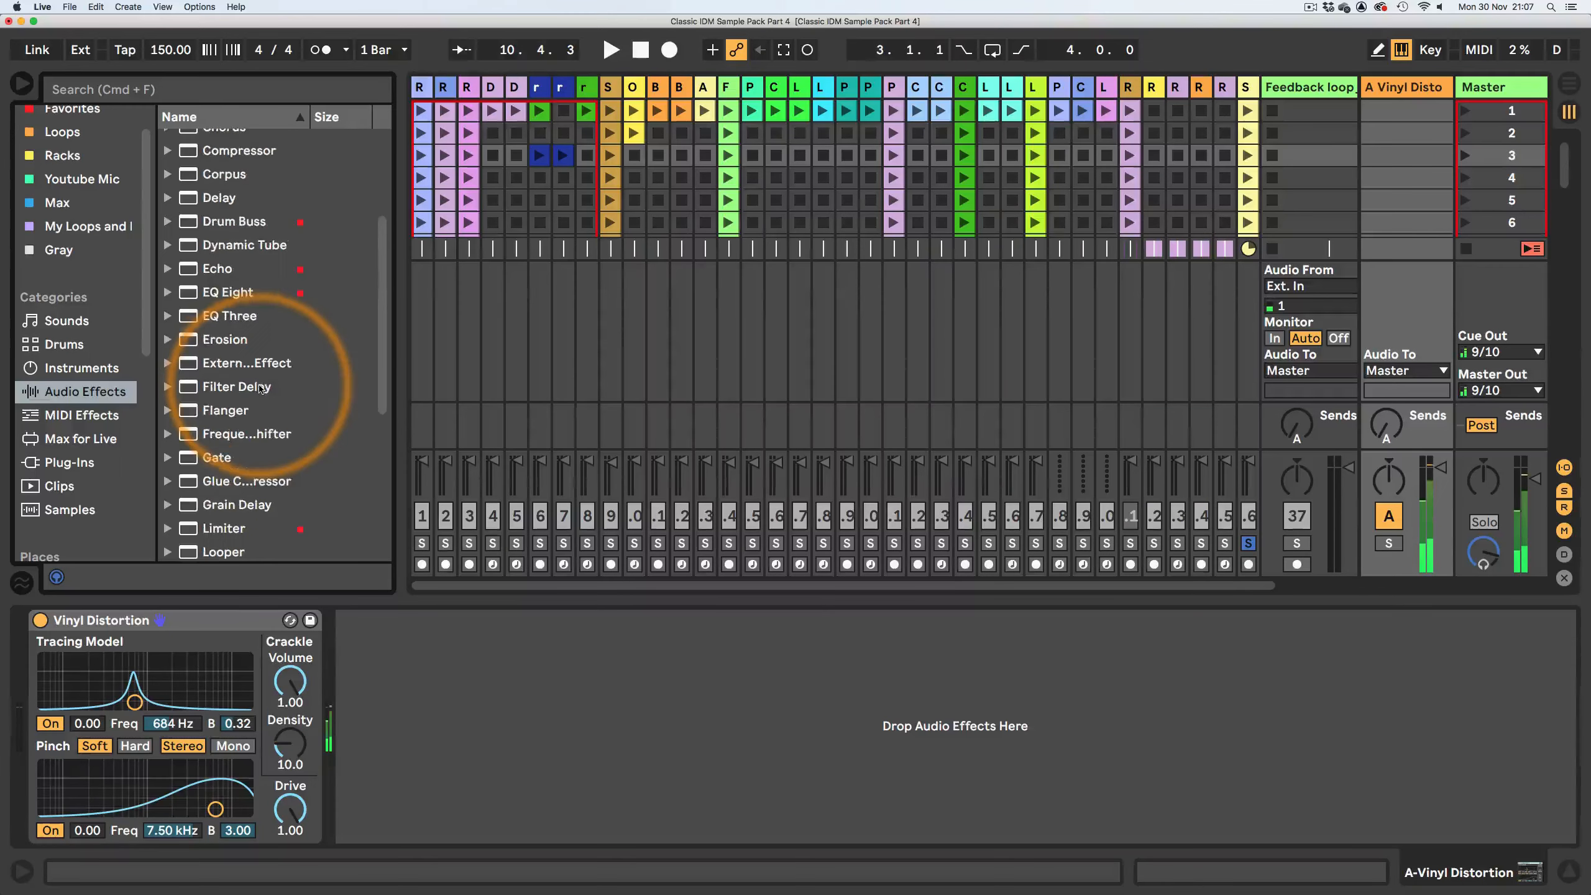
scroll(259, 388, "up", 5)
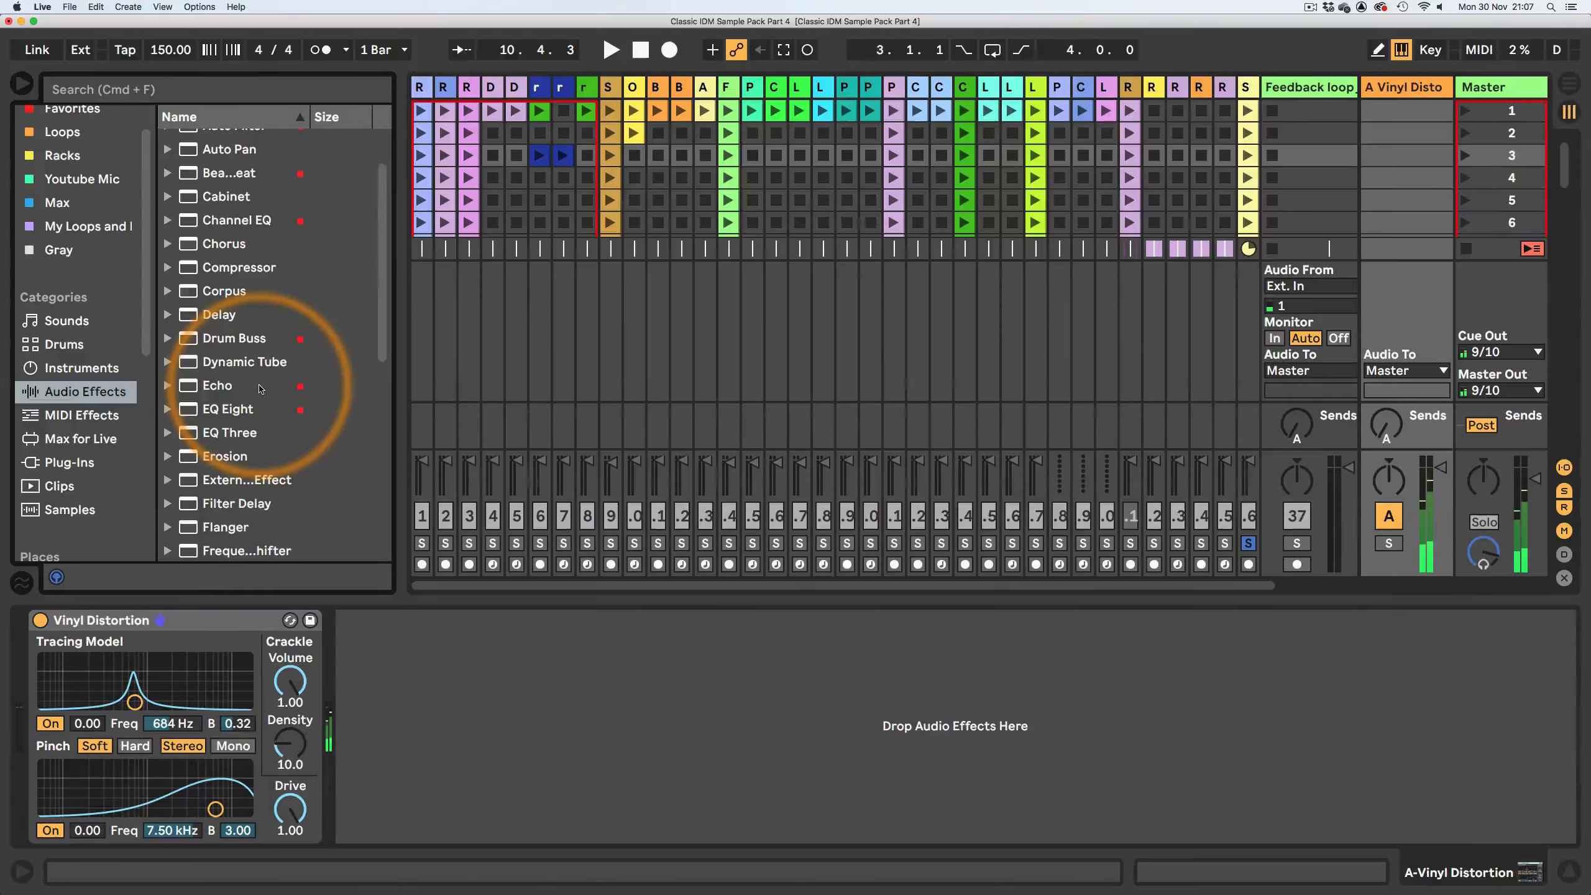
scroll(244, 276, "down", 2)
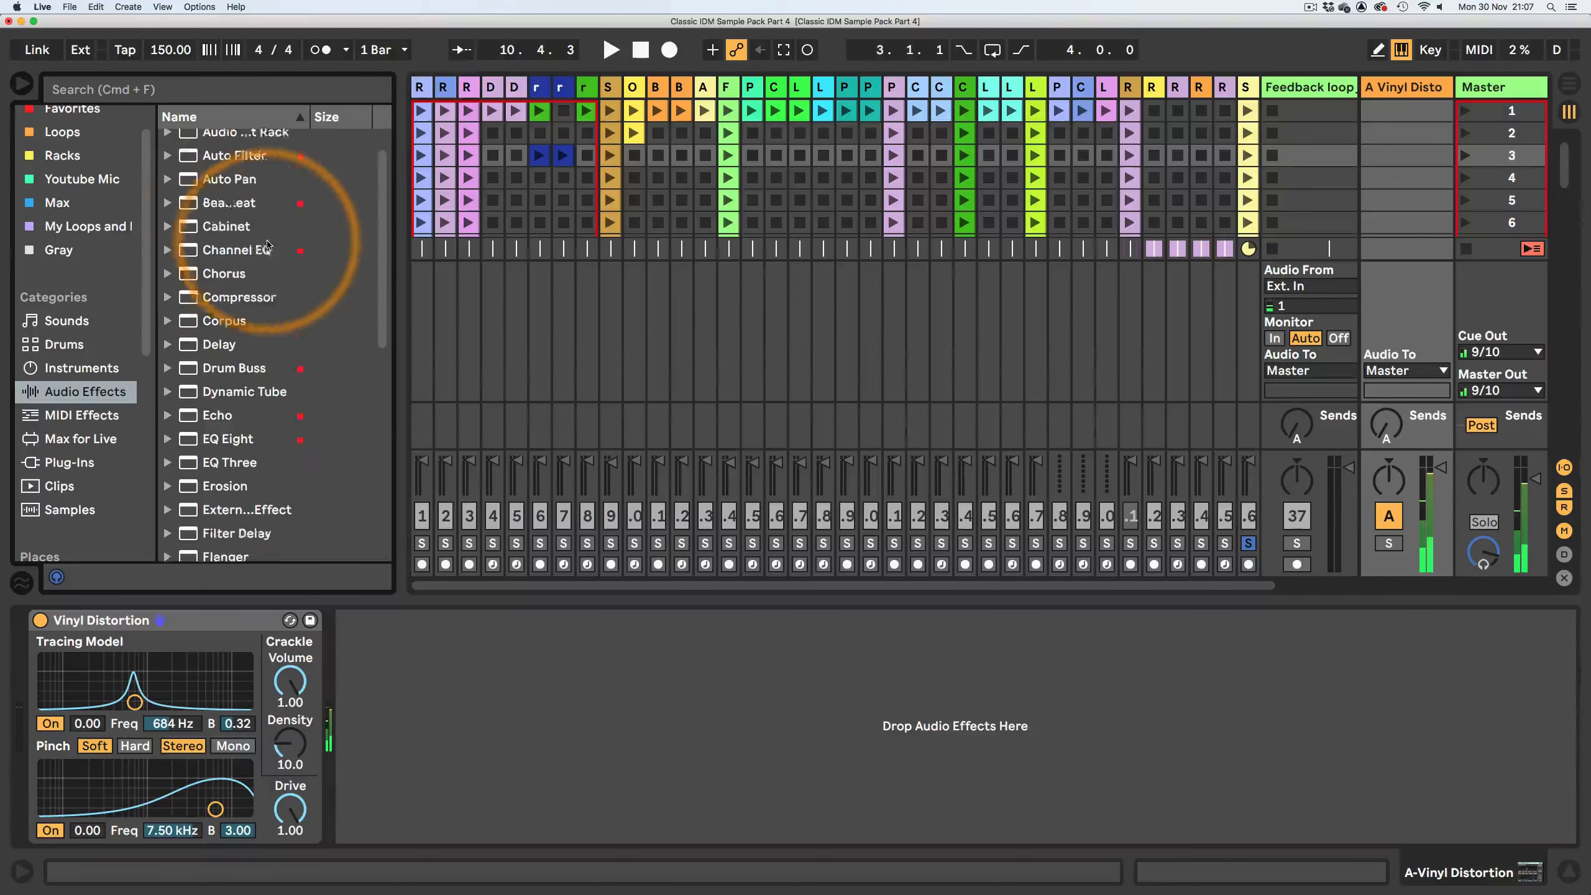
left_click_drag(193, 308, 422, 674)
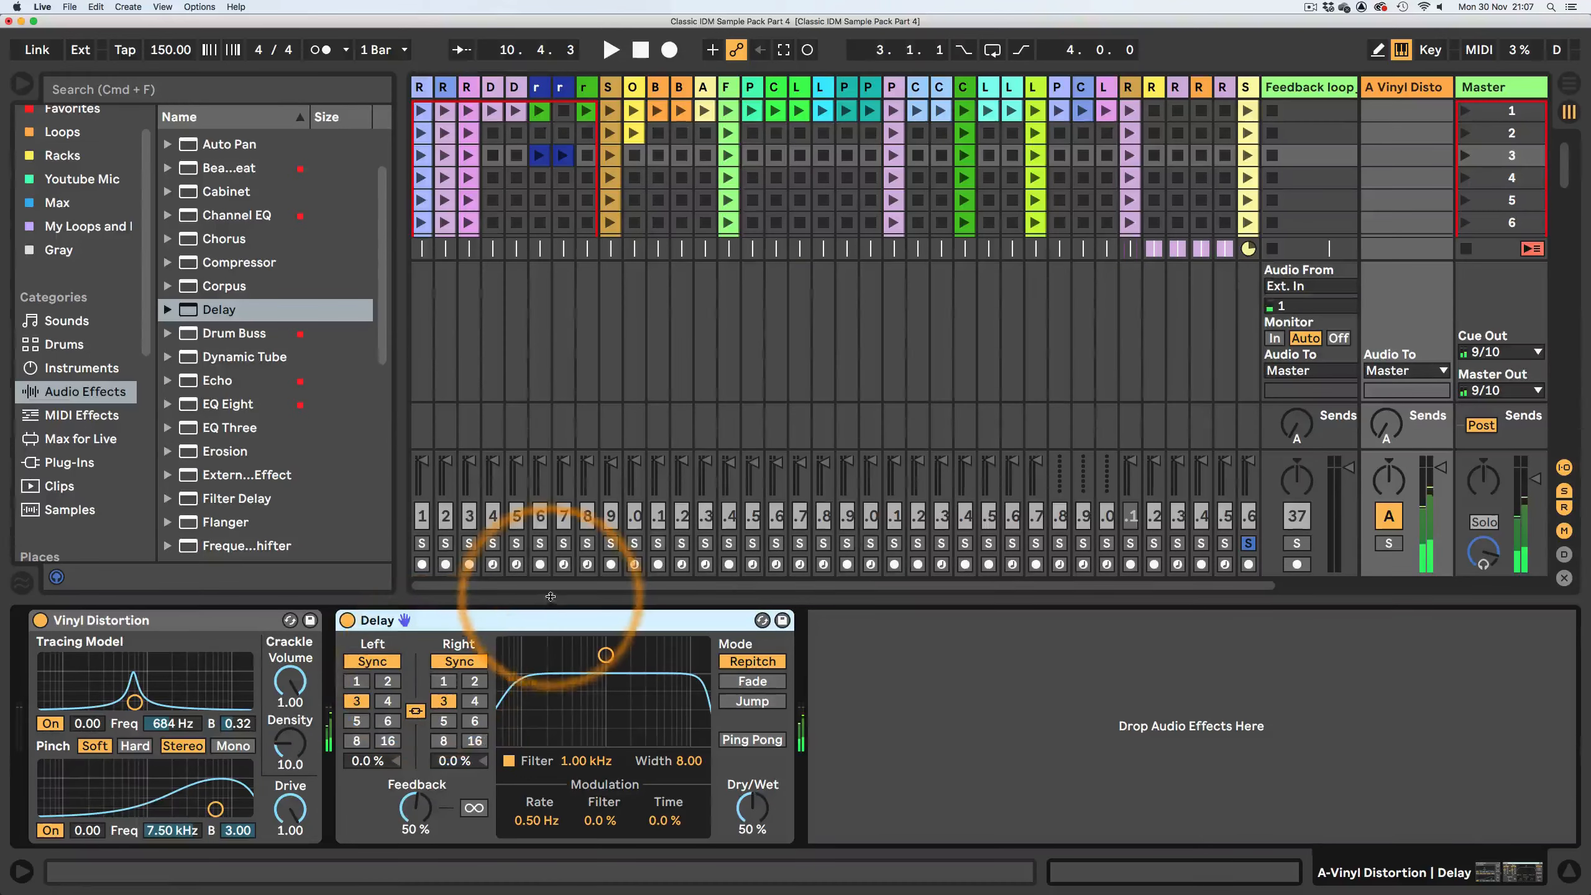
left_click(745, 699)
left_click(743, 683)
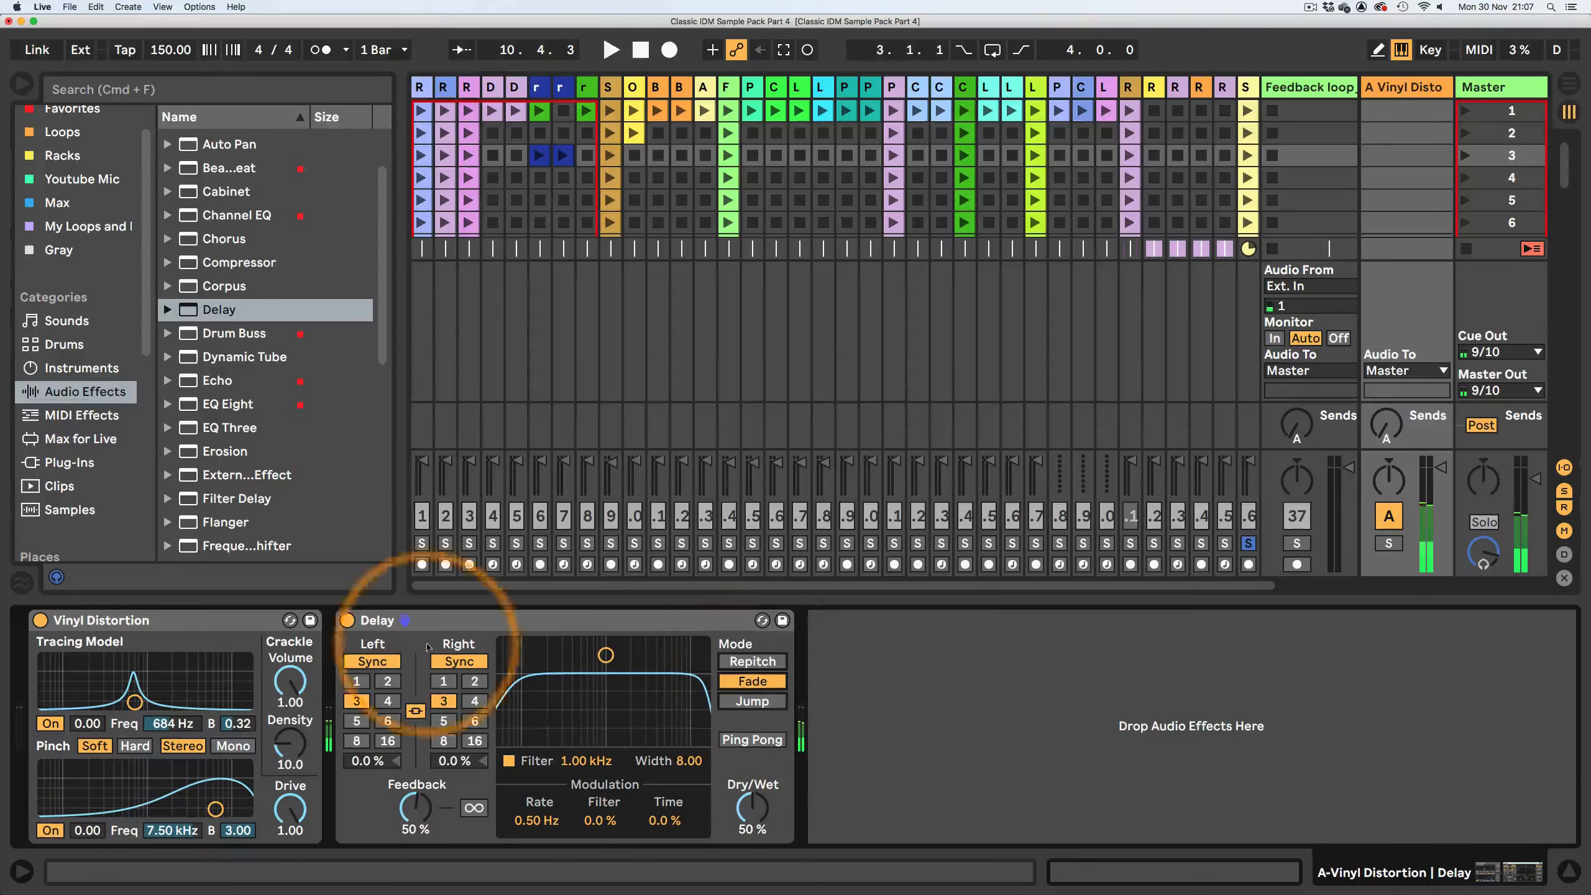
- Find the LFO device in the Favorites collection and insert it between Vinyl Distortion and Delay
left_click(50, 206)
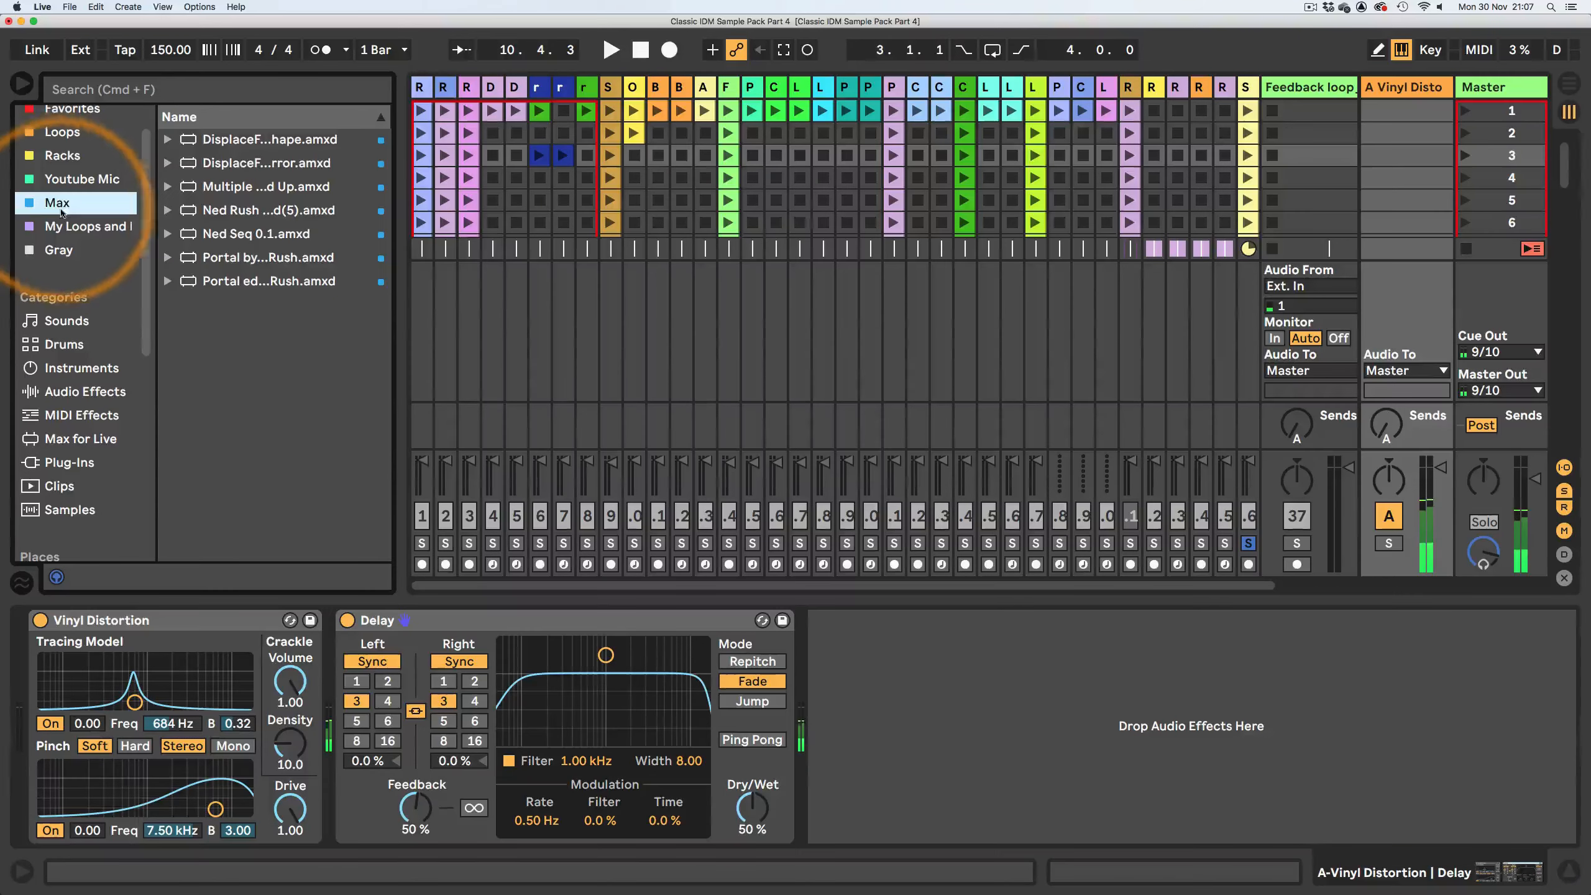
left_click(69, 226)
left_click(54, 181)
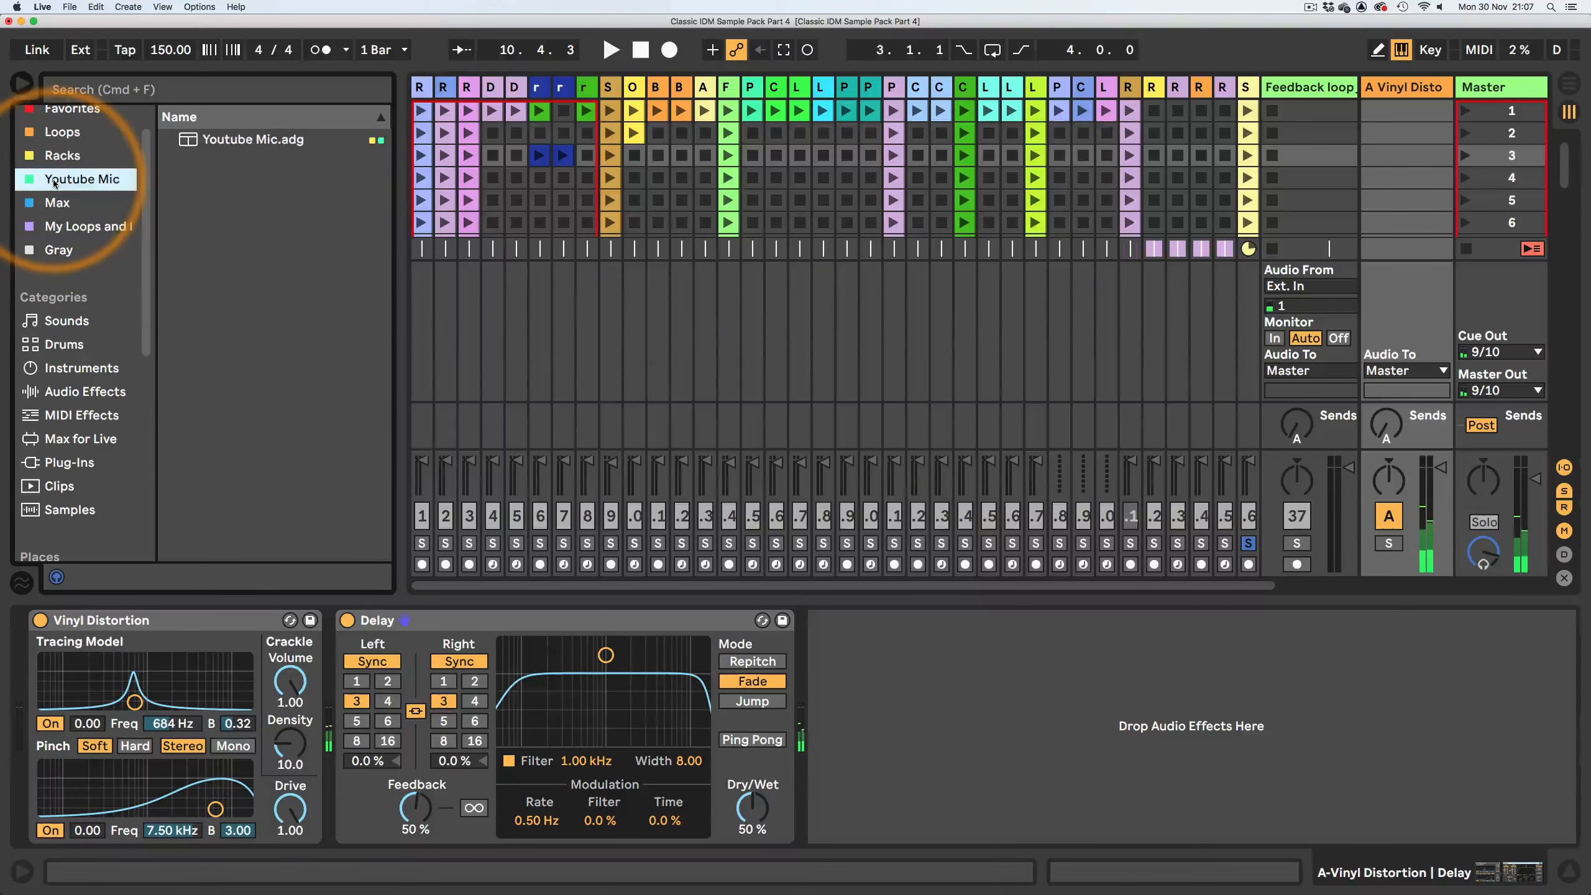
left_click(59, 155)
left_click(61, 137)
scroll(61, 141, "up", 1)
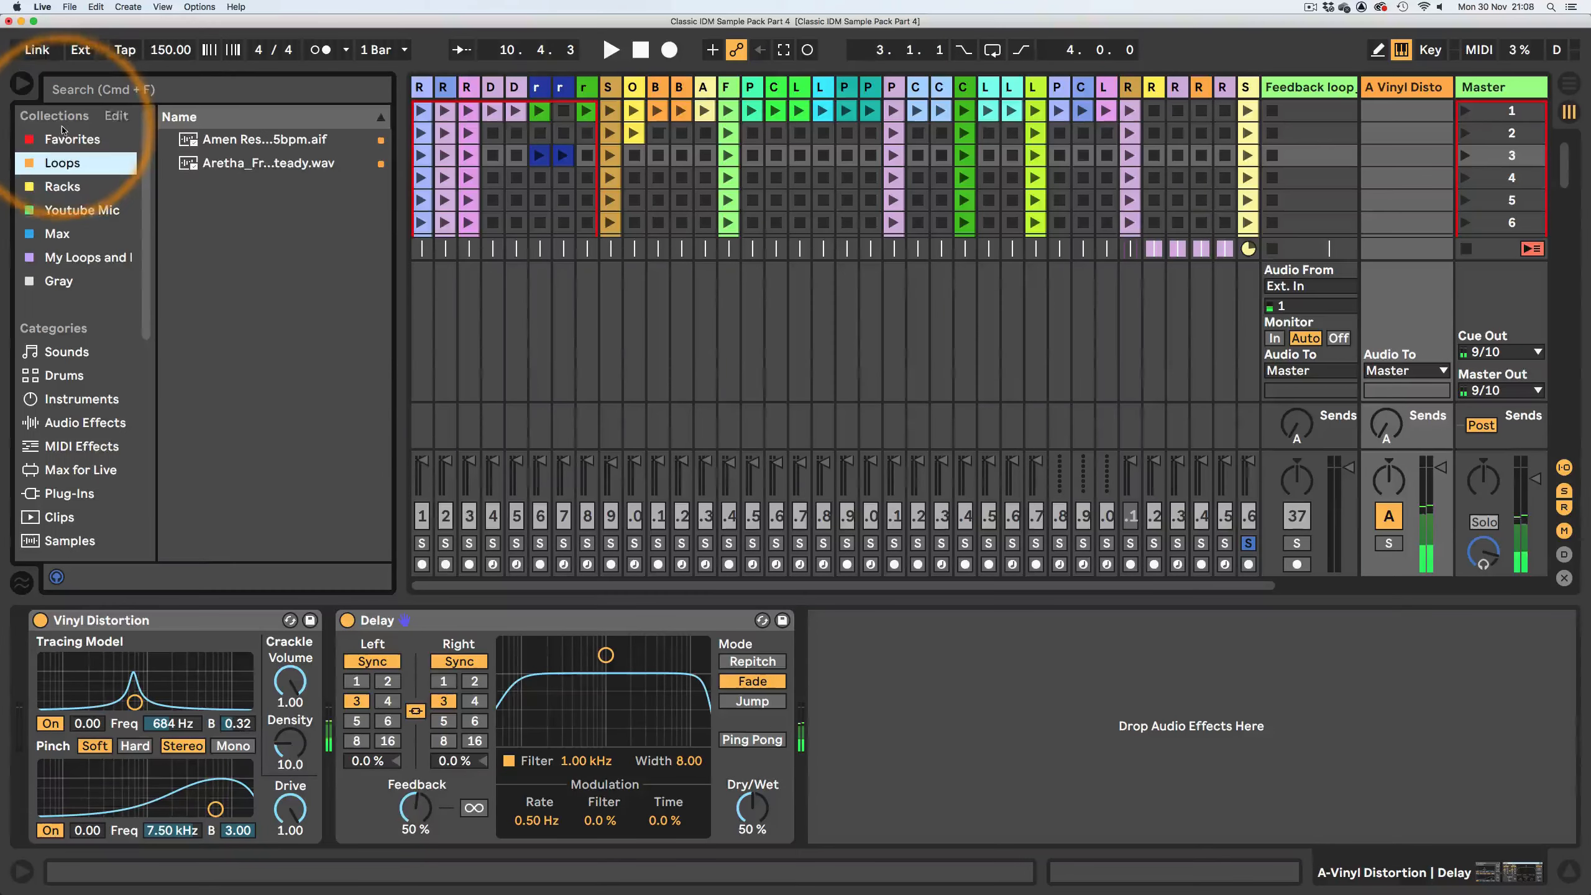
left_click(63, 139)
left_click_drag(187, 378, 342, 643)
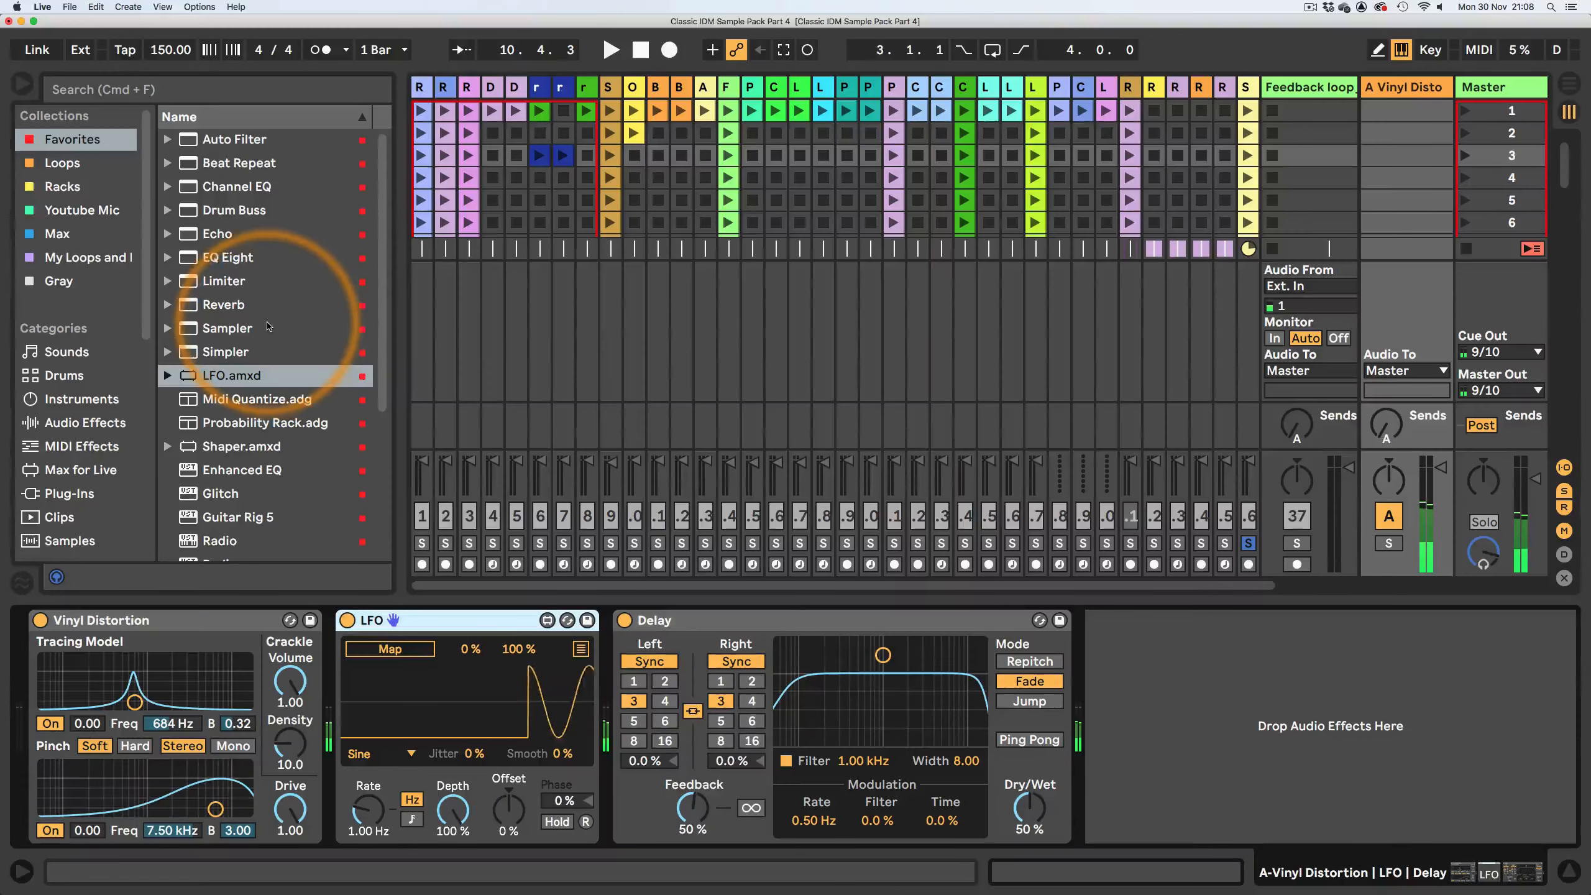
scroll(249, 303, "down", 5)
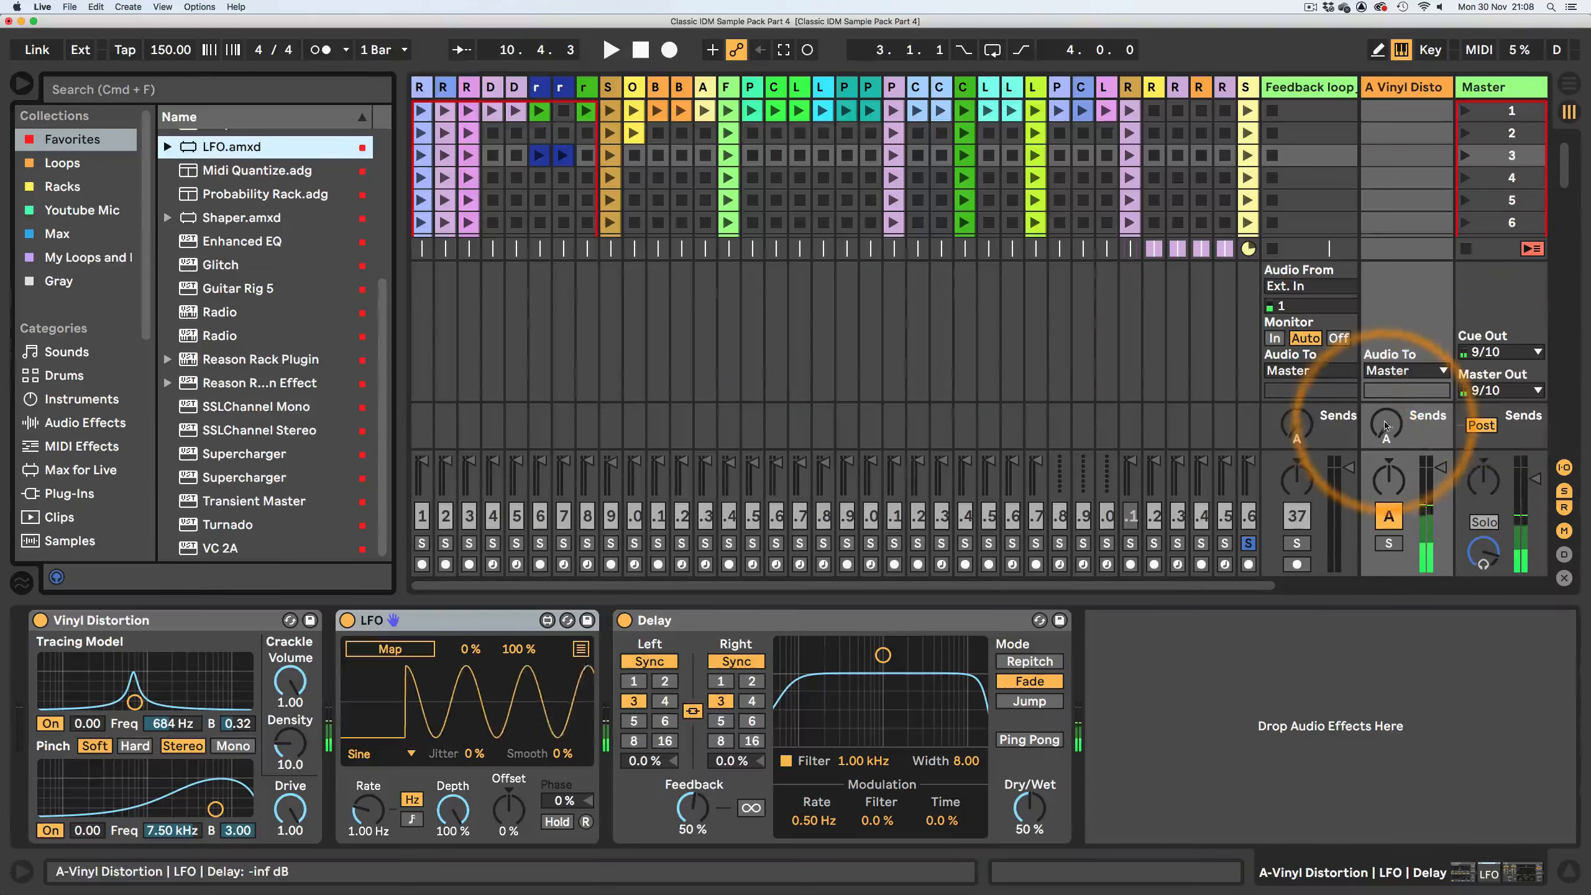
right_click(1385, 424)
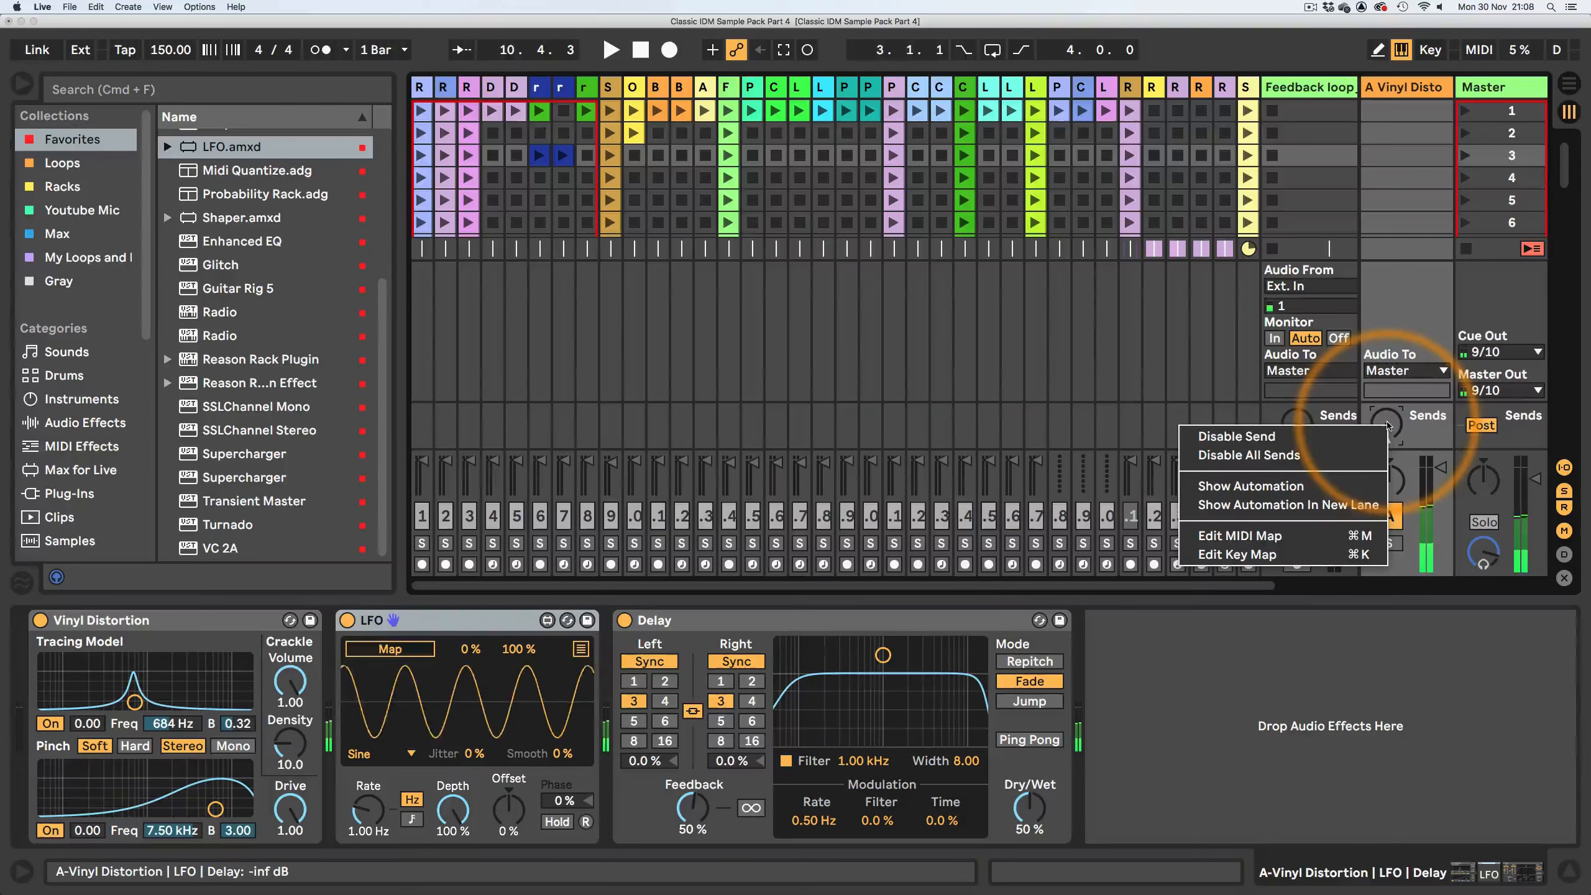
left_click(1430, 430)
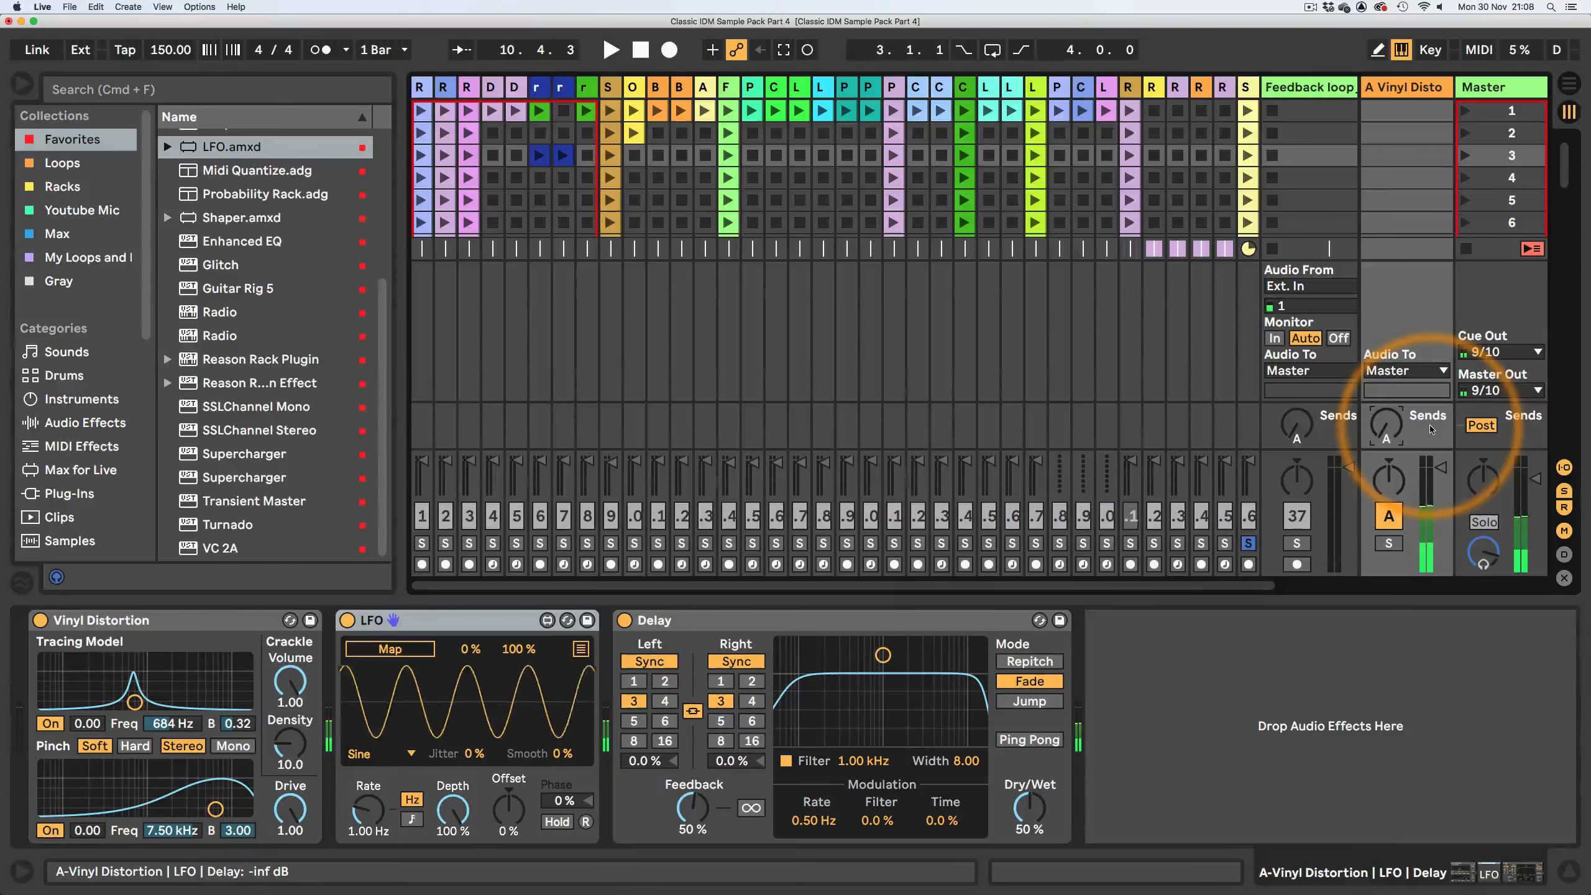
- Set the audio input of the Feedback loop jam track to Resampling
left_click_drag(1261, 586, 1392, 586)
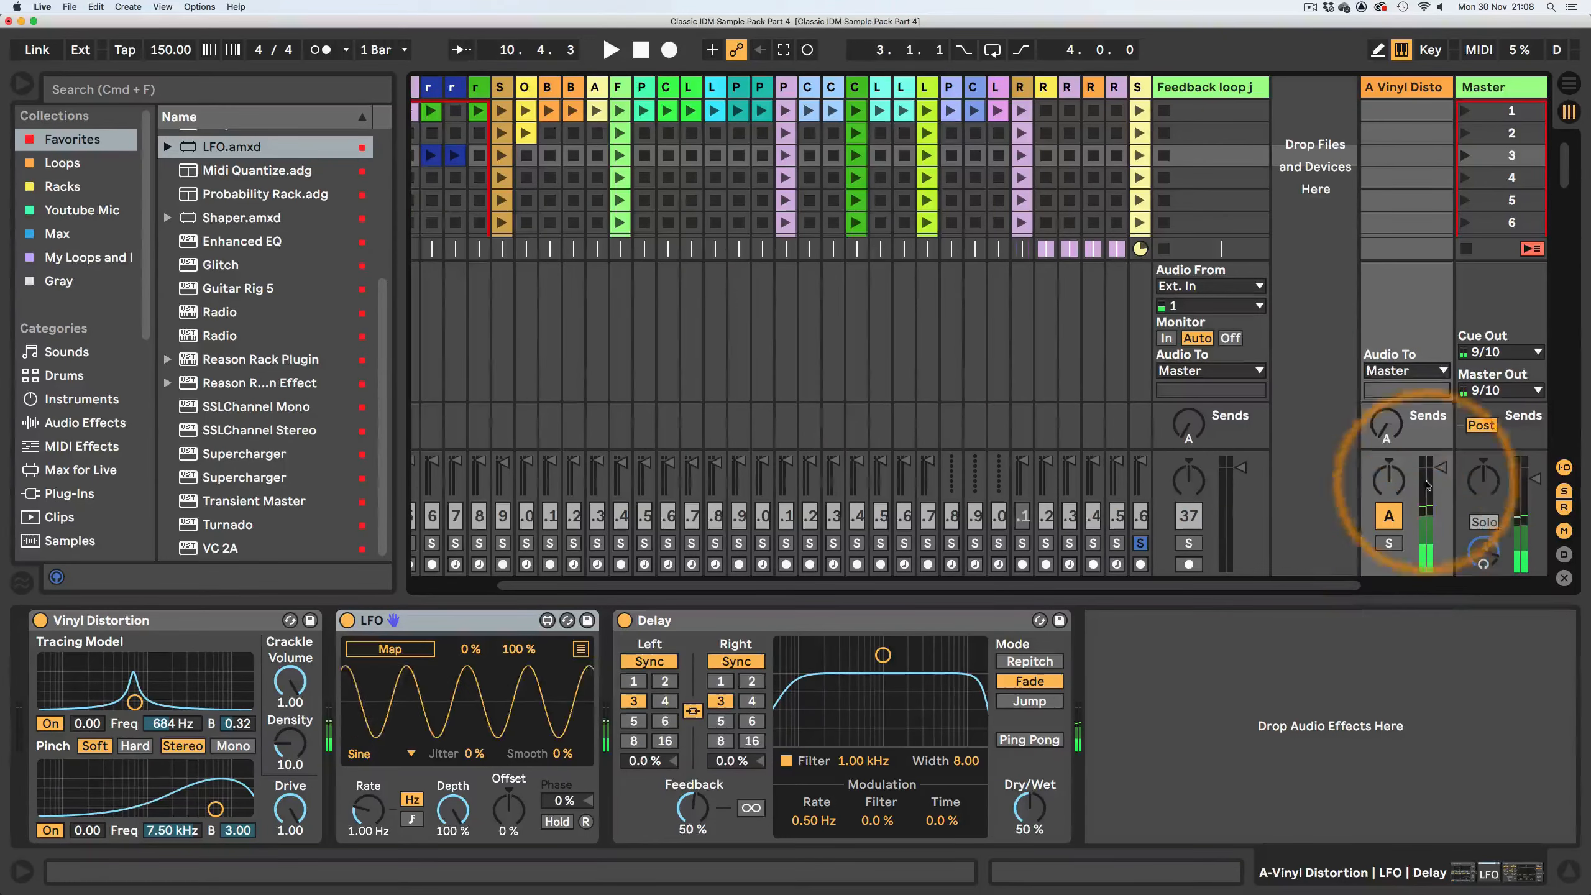
left_click(1207, 286)
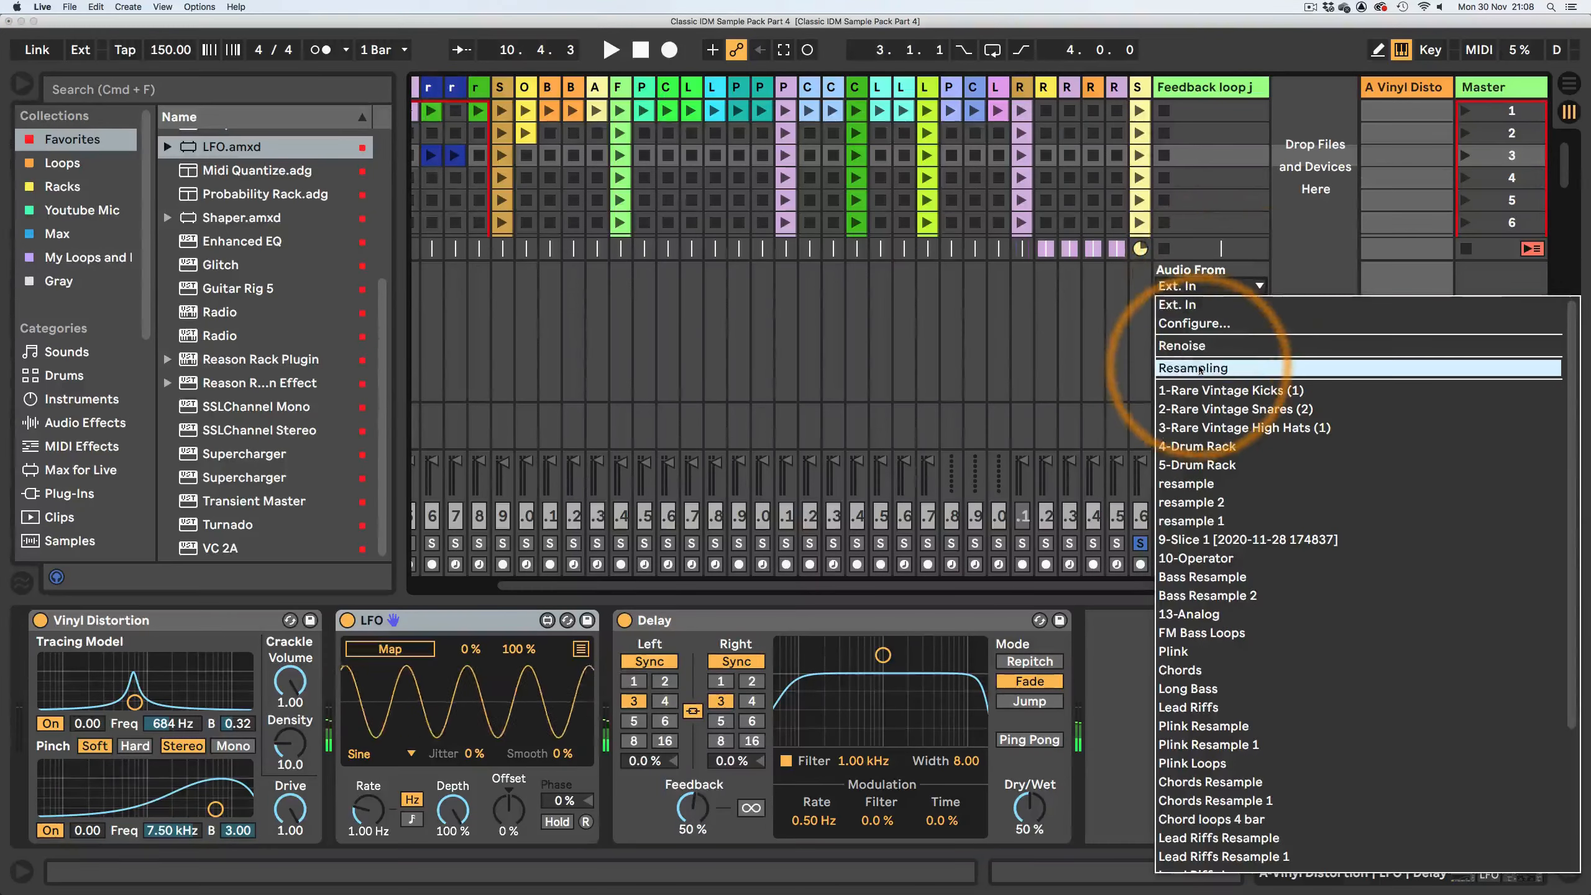
left_click(1198, 369)
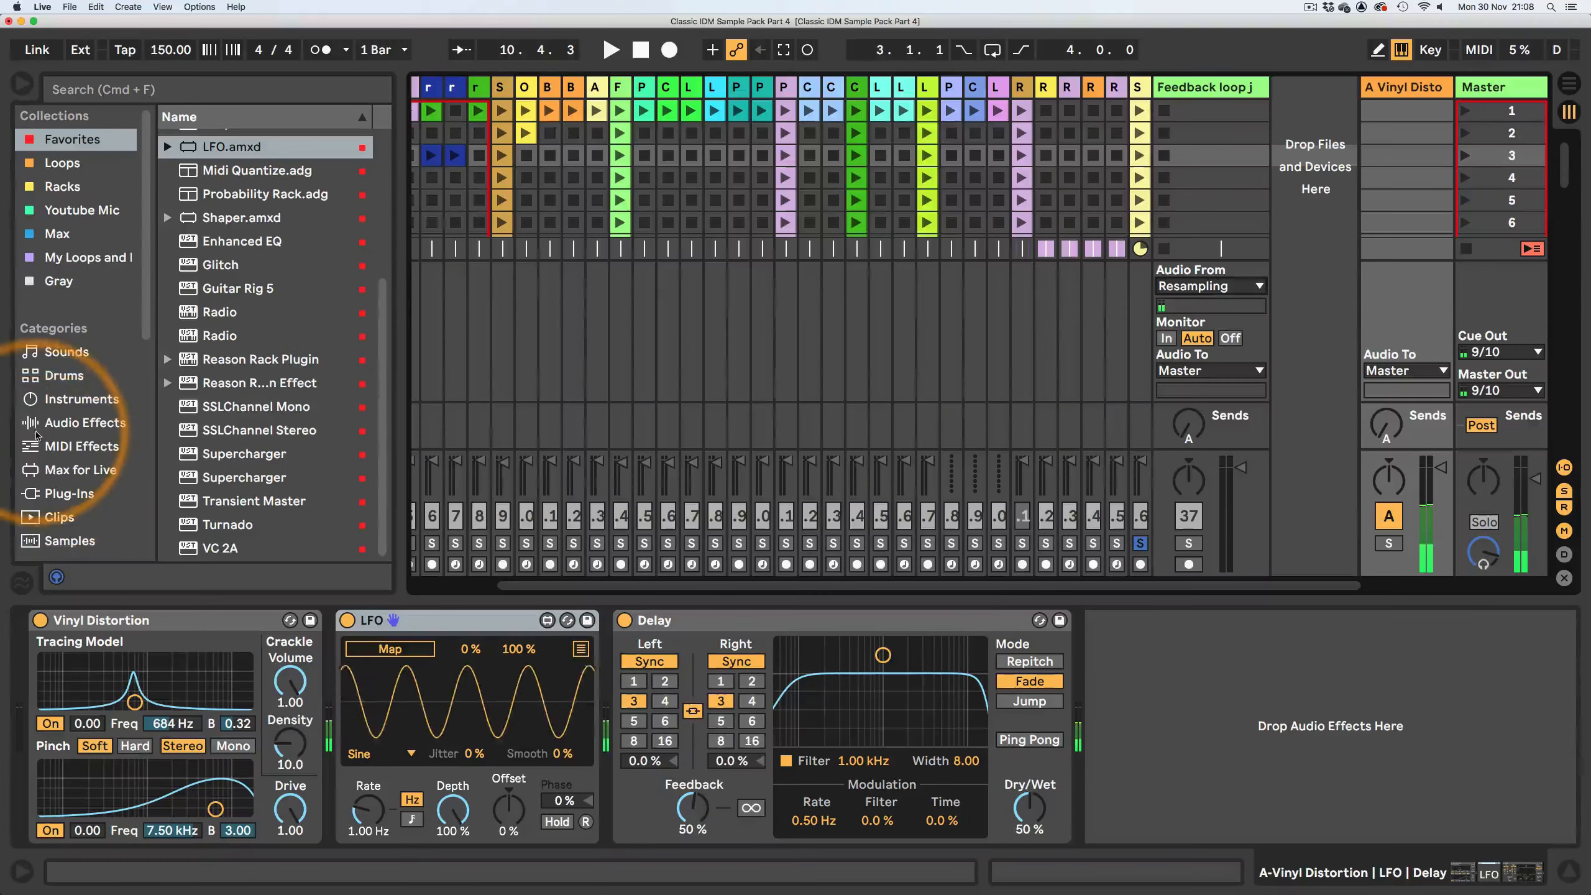
- Add a Limiter after the Delay on return track A with its ceiling at -2.00 dB and gain at 0.00 dB
left_click(81, 423)
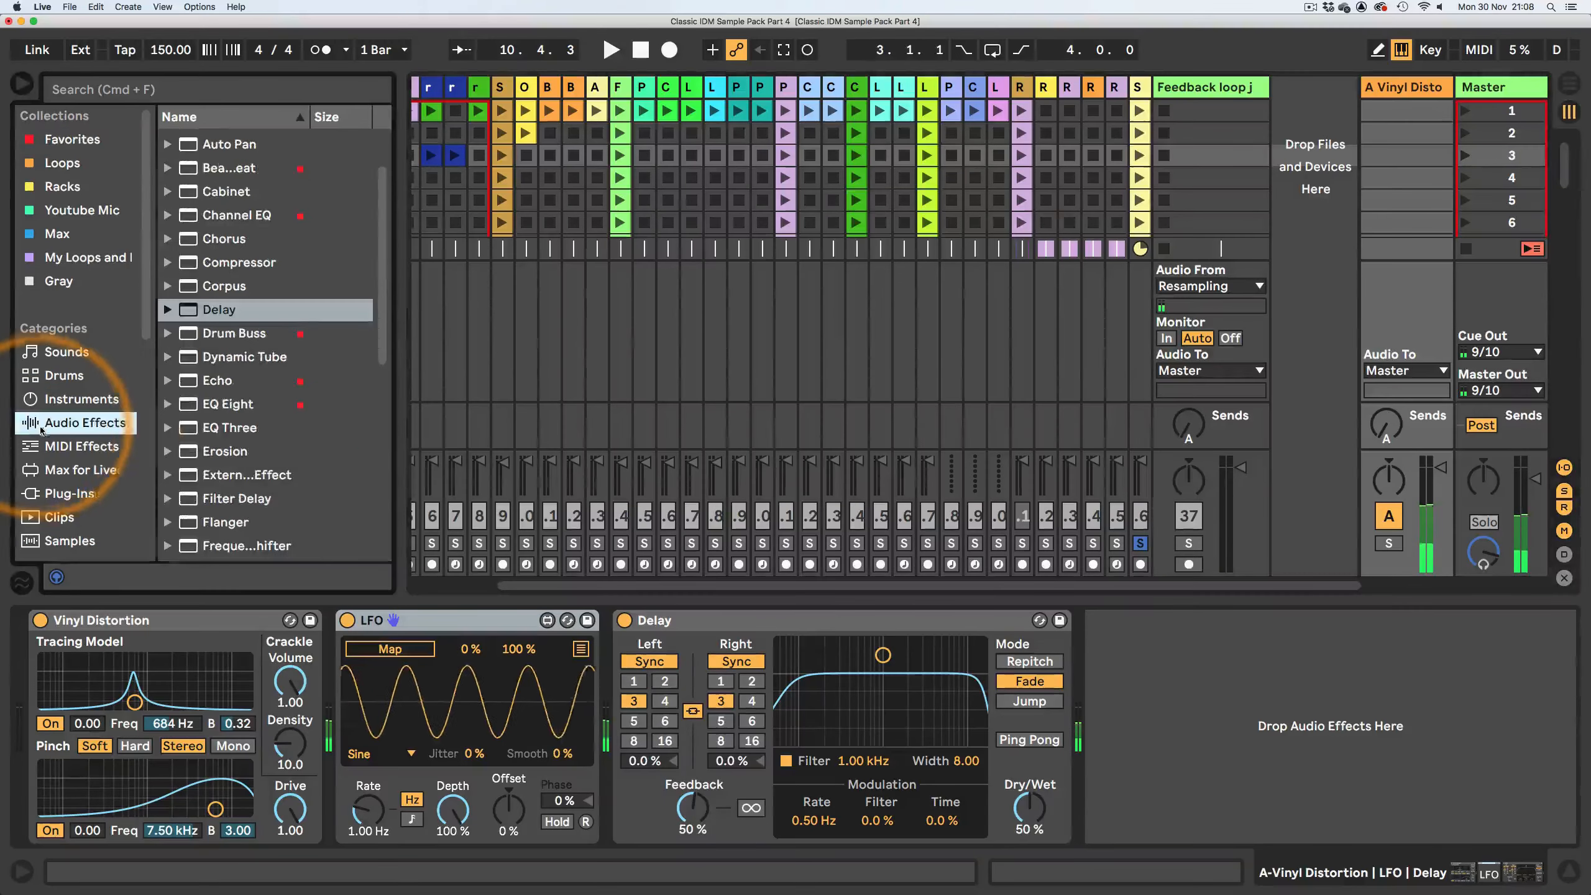
scroll(257, 413, "down", 10)
scroll(238, 376, "up", 4)
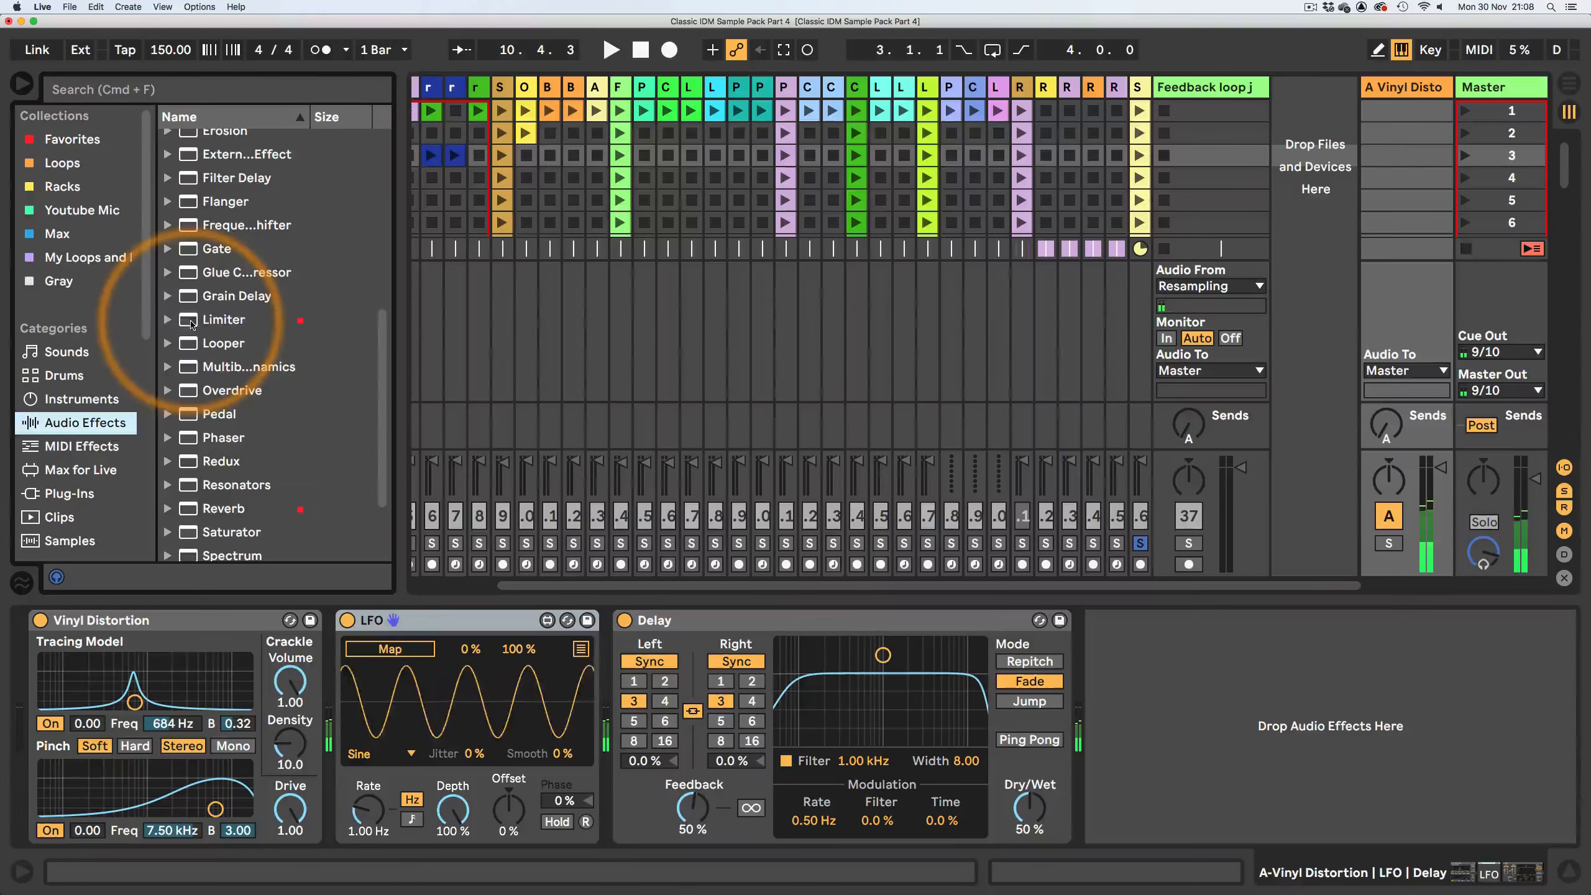
left_click_drag(216, 319, 1140, 718)
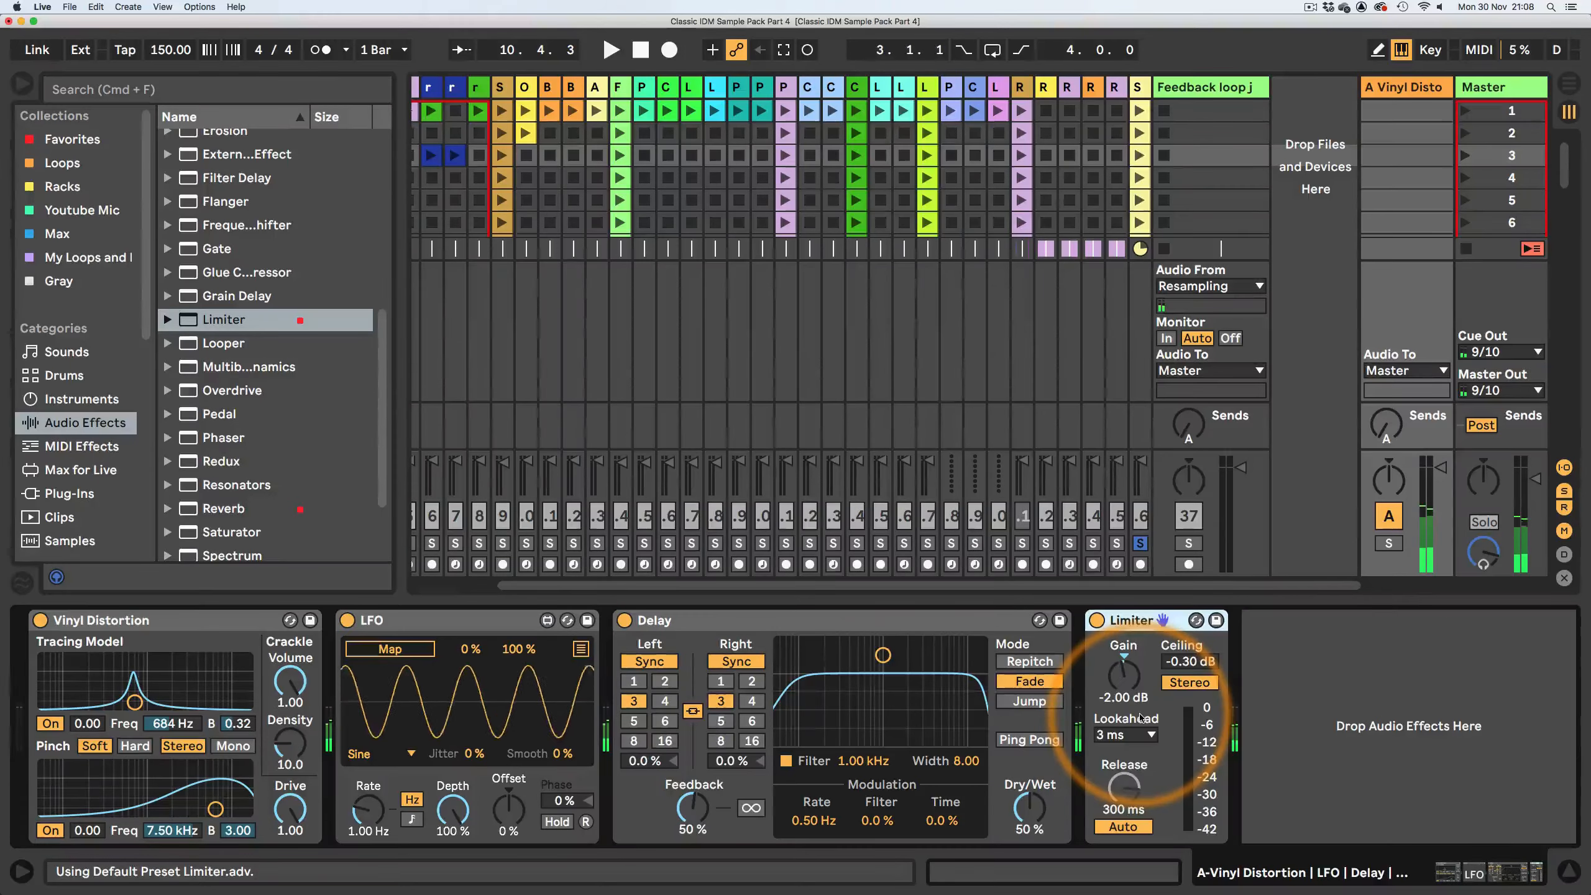
left_click(1181, 666)
type("-21")
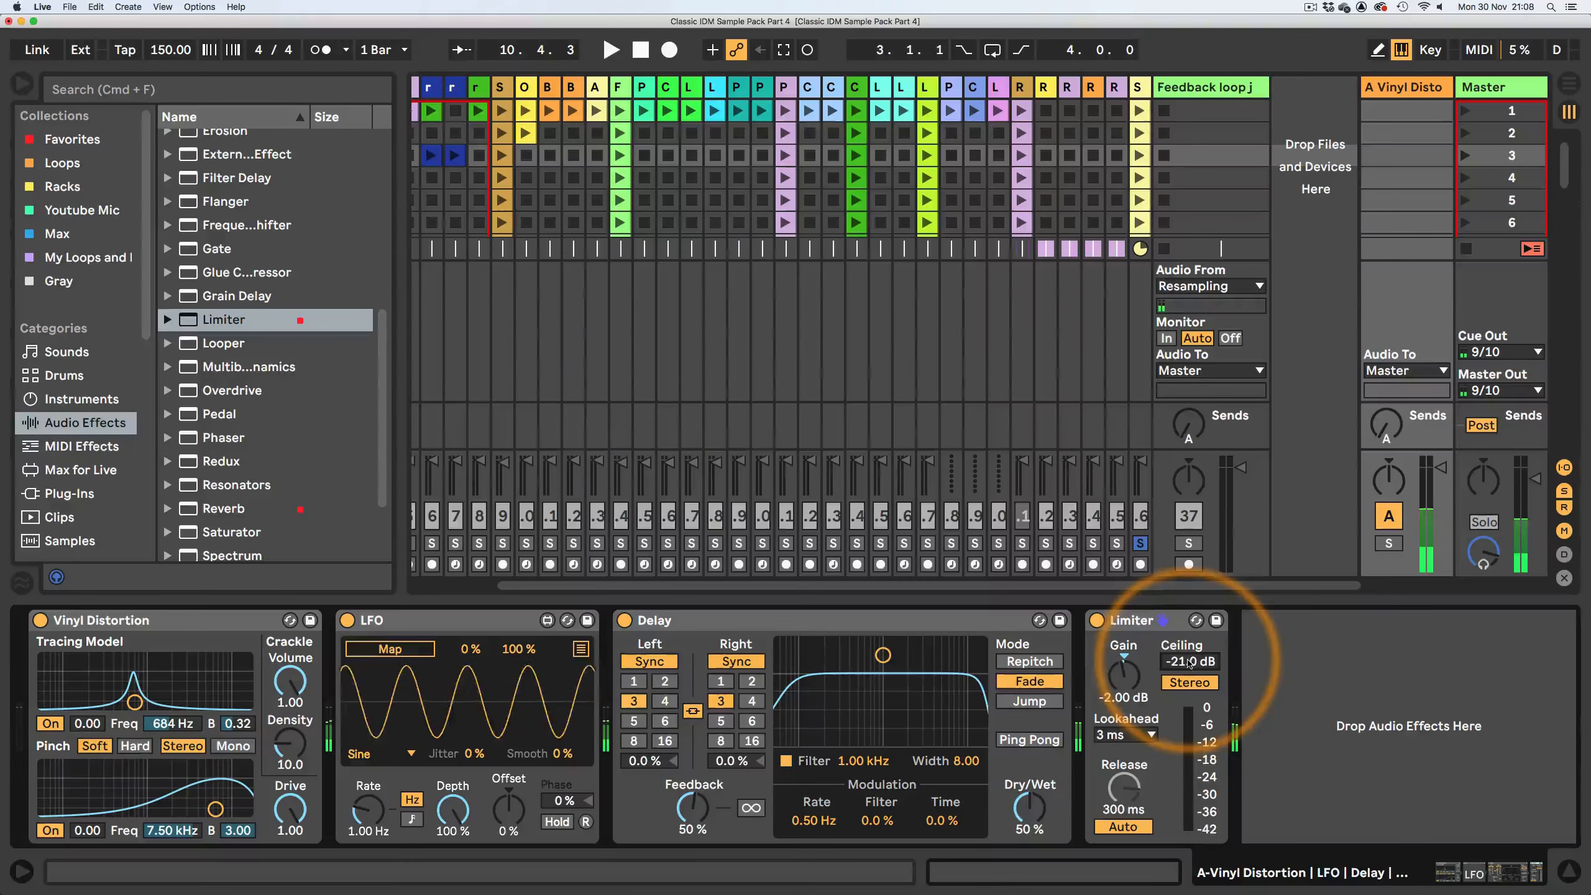
type("-2")
key("Return")
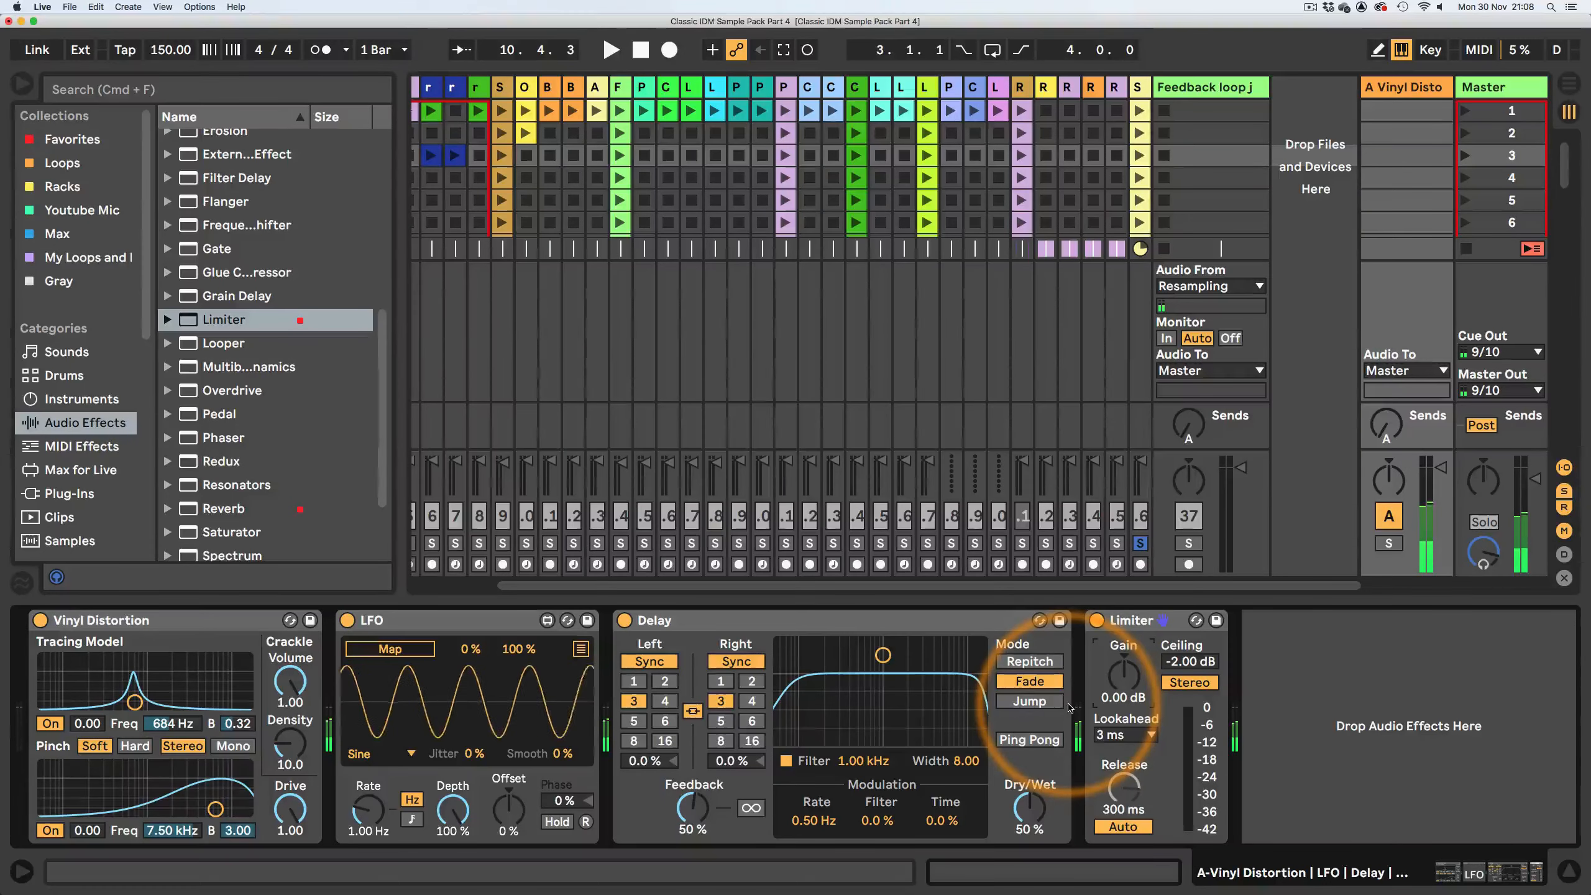
- Set the Delay to 95 % feedback and 100 % wet, with unsynced delay times of 19.2 ms
left_click_drag(692, 809, 692, 780)
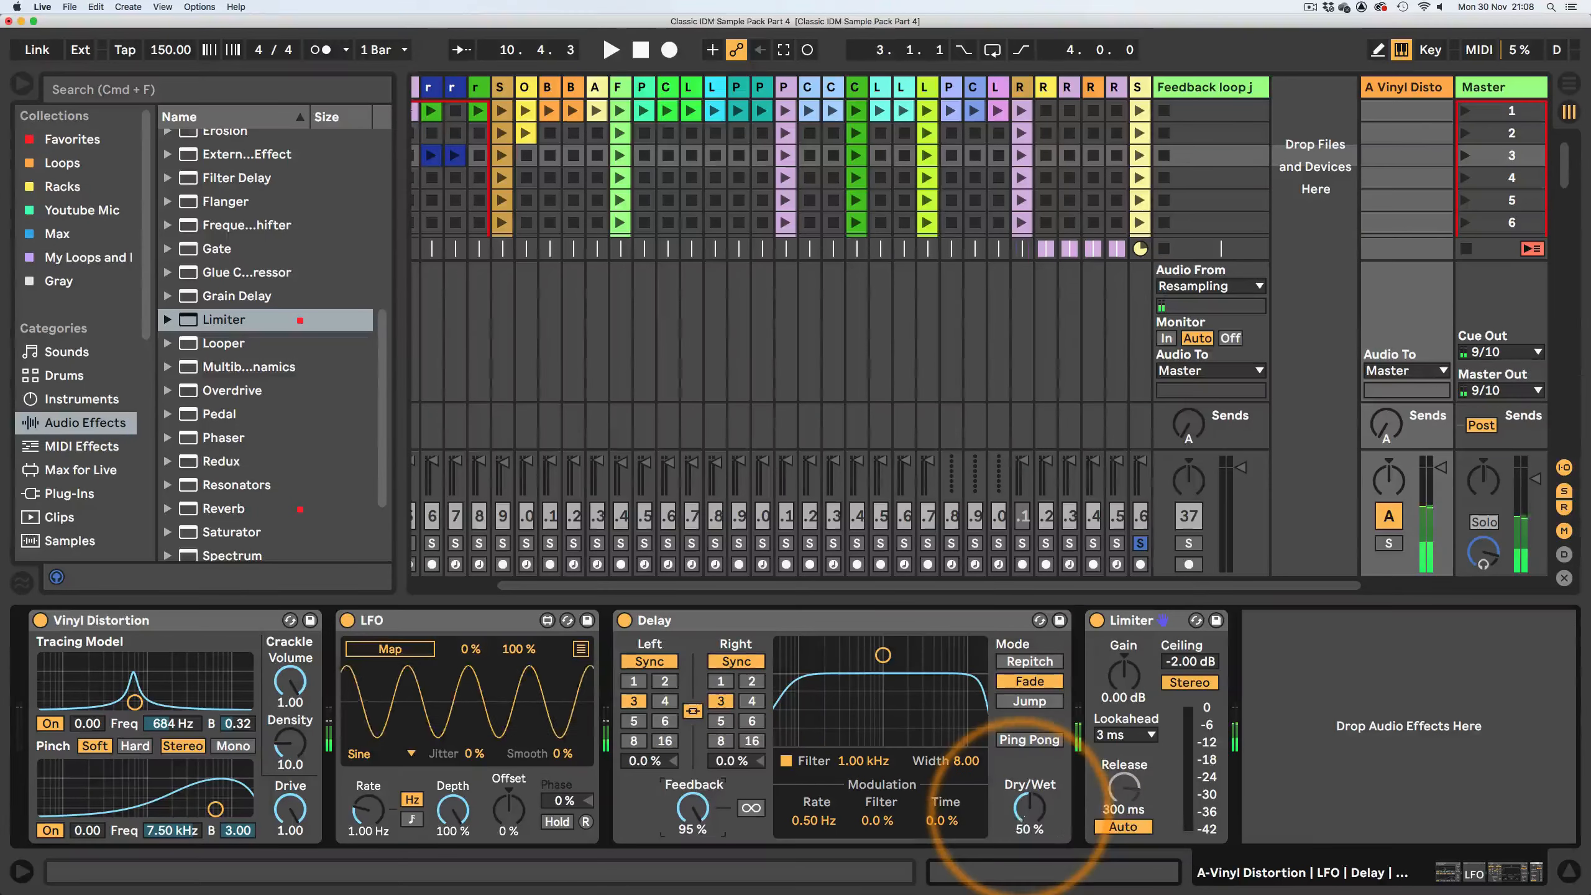
left_click_drag(1020, 810, 1021, 776)
left_click(650, 661)
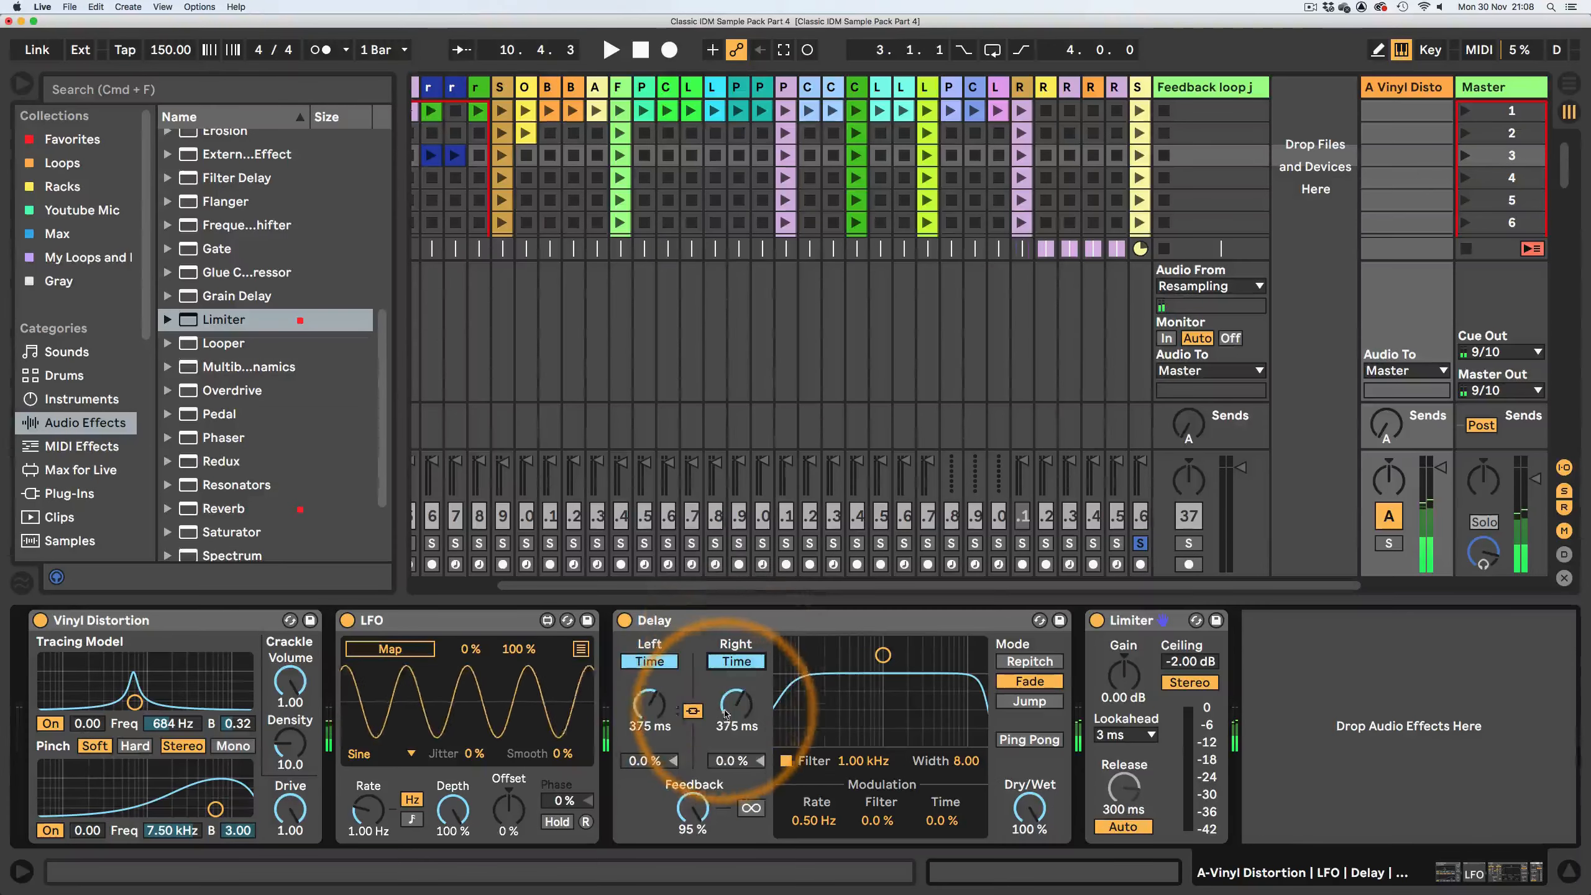
left_click_drag(725, 713, 725, 758)
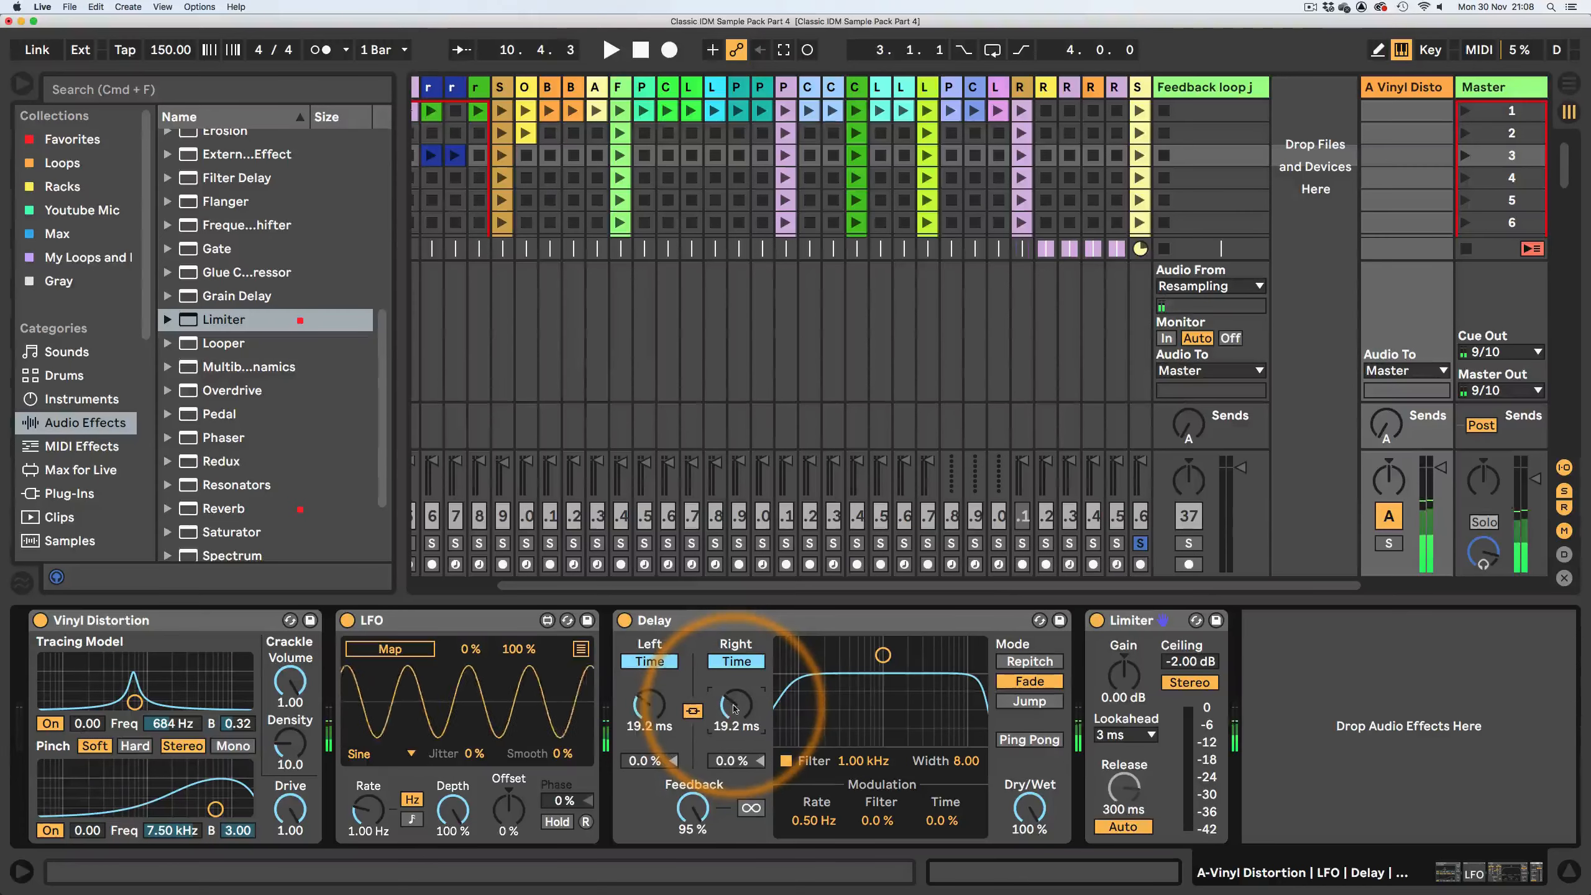
- Map the LFO to the Delay's left delay time
left_click(380, 650)
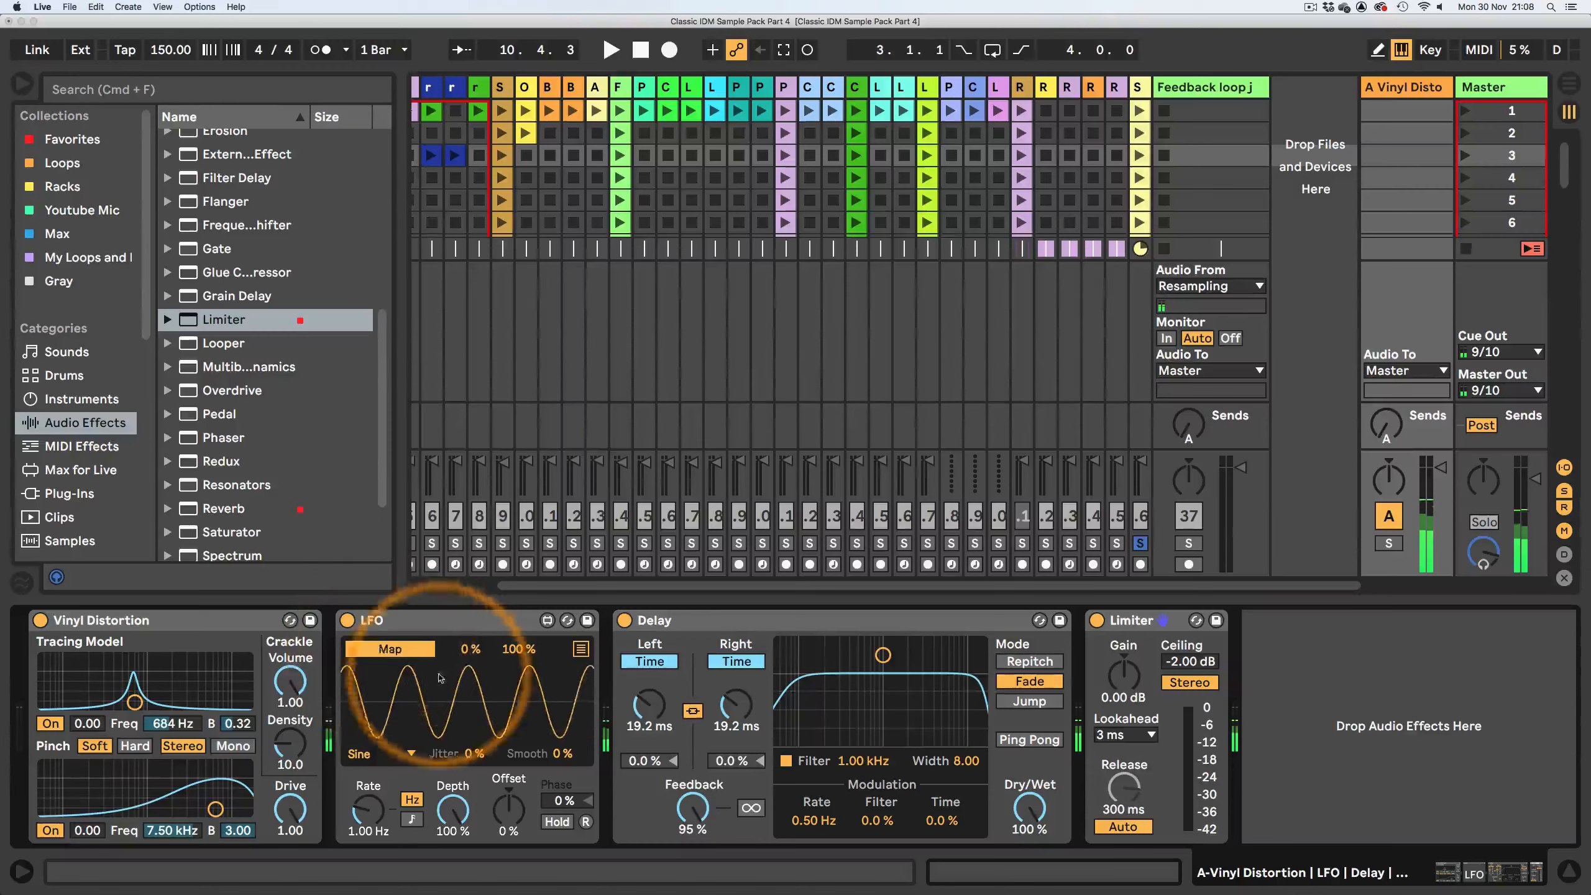
left_click(650, 705)
left_click(735, 727)
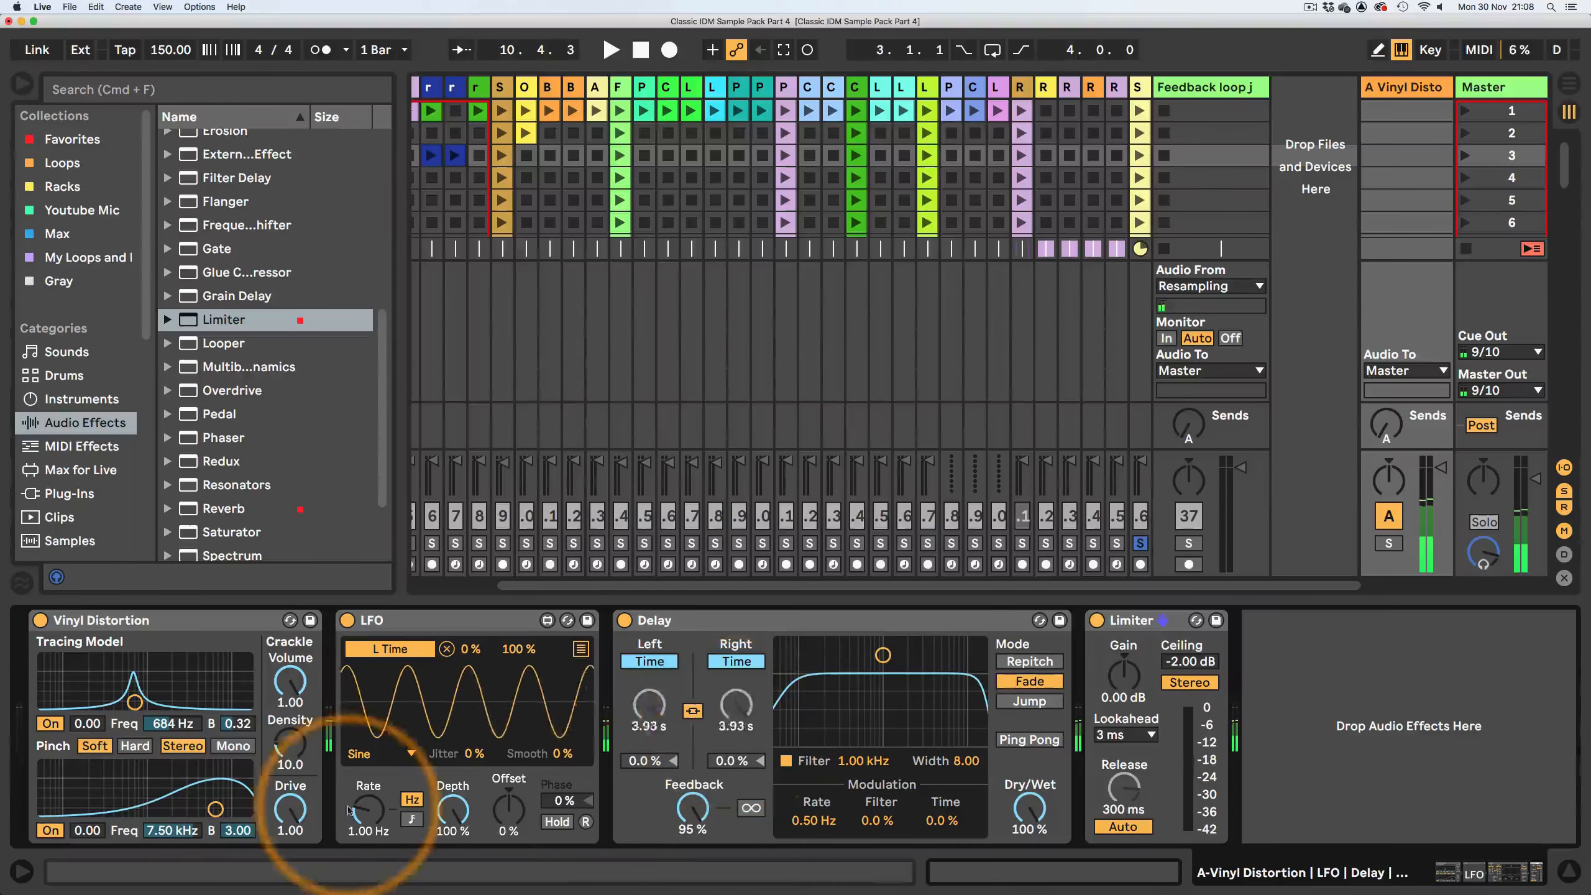
- Set the LFO to the Random waveform with a tempo-synced rate of 1, and raise the Vinyl Distortion's crackle density to 50.0
left_click(369, 753)
left_click(369, 712)
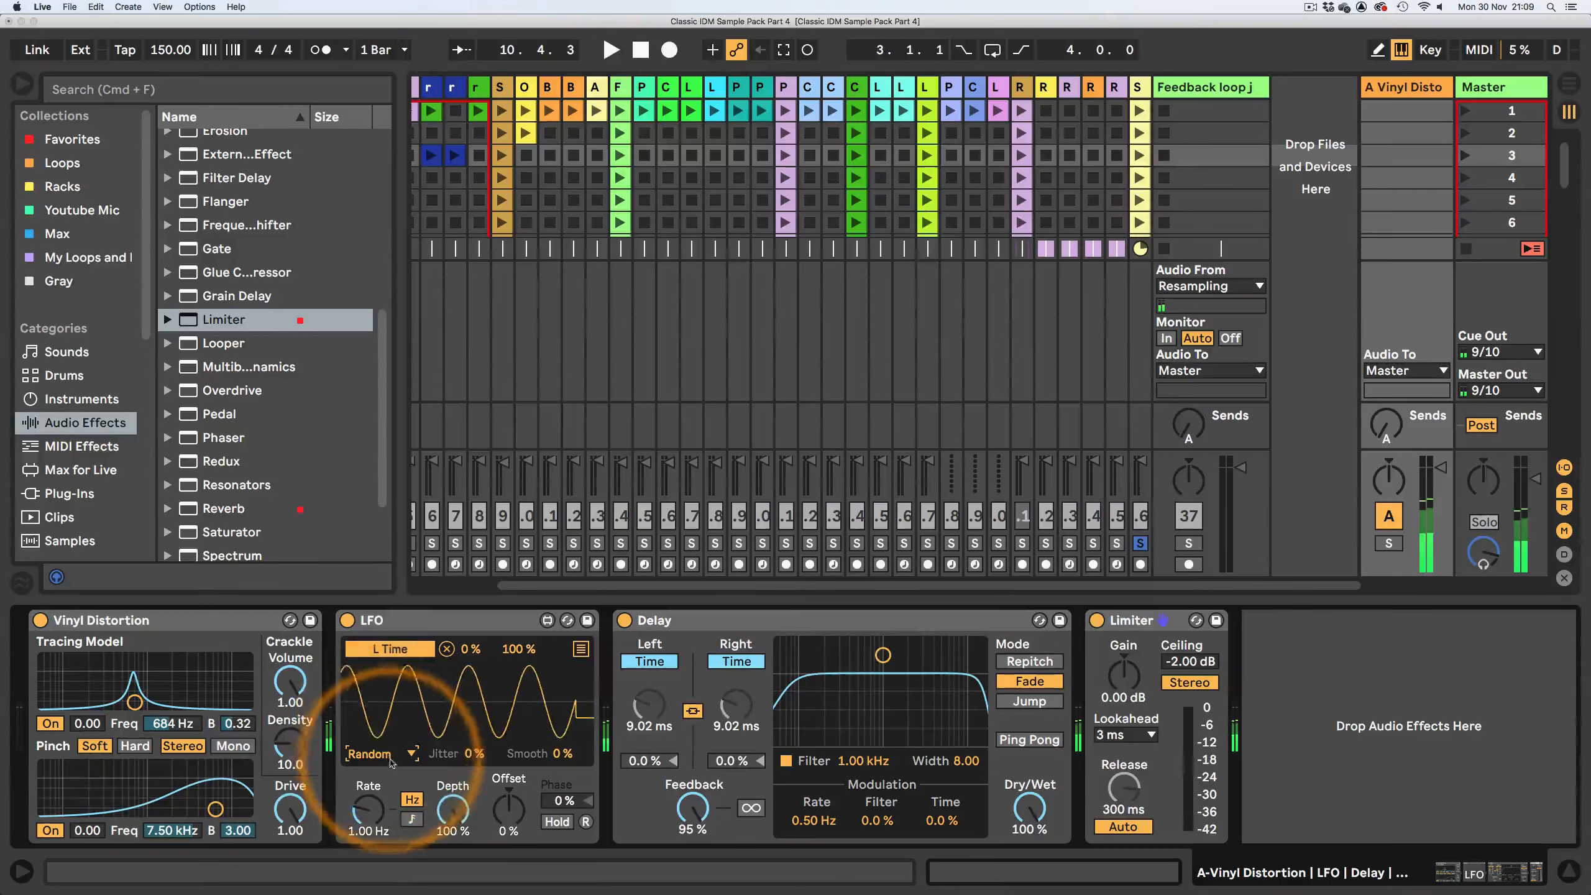
left_click(411, 819)
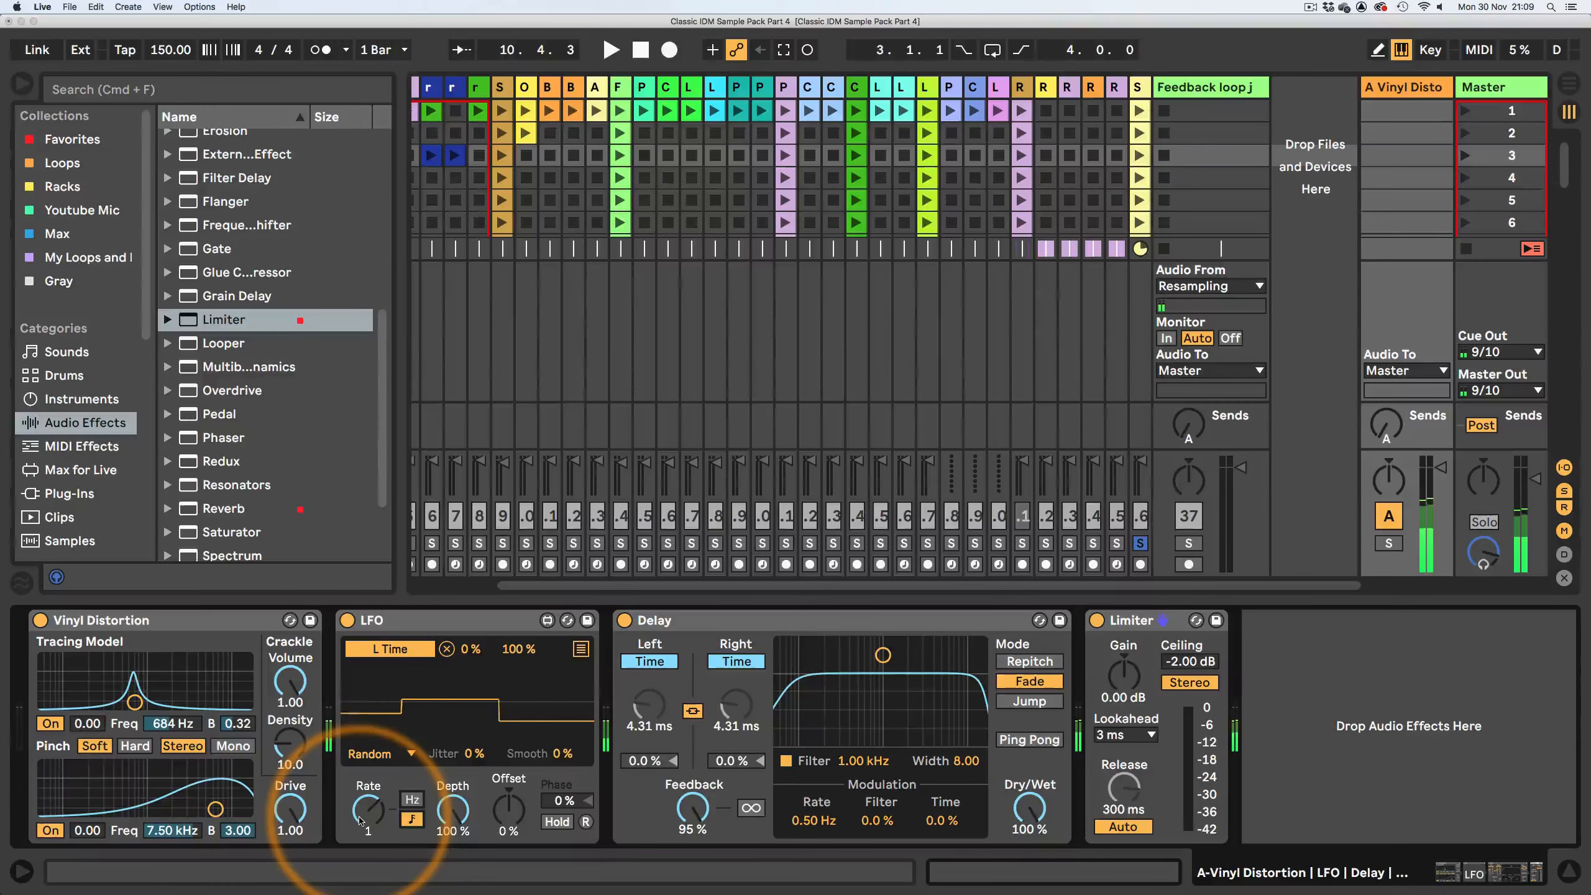
left_click_drag(289, 745, 288, 720)
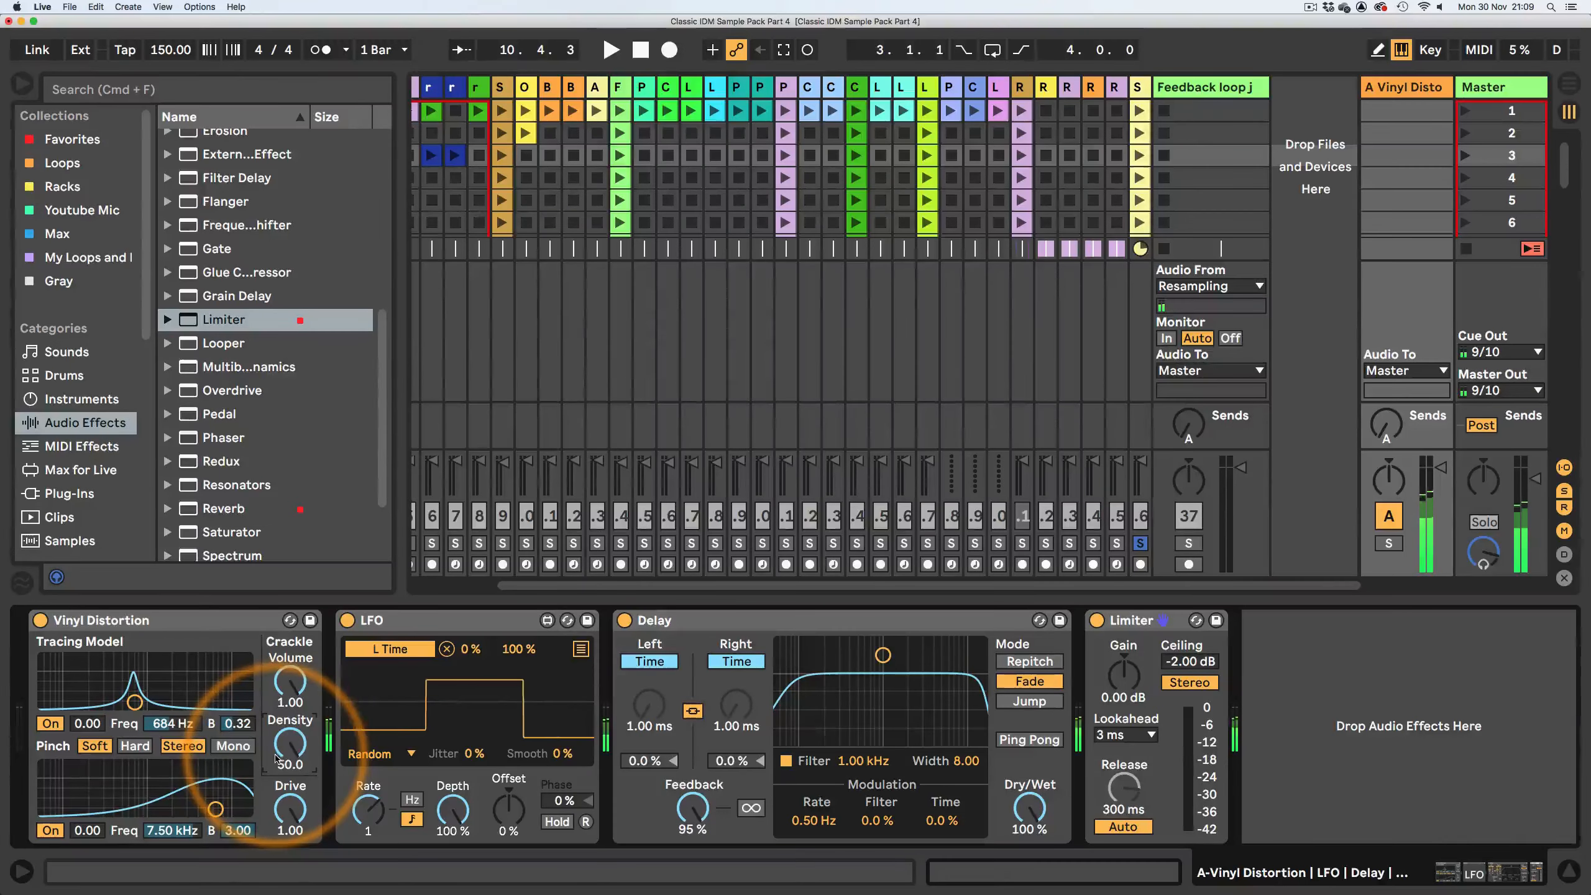
- Try a Reverb between the Delay and the Limiter with its dry/wet at 32 %, and delete it
scroll(248, 439, "down", 4)
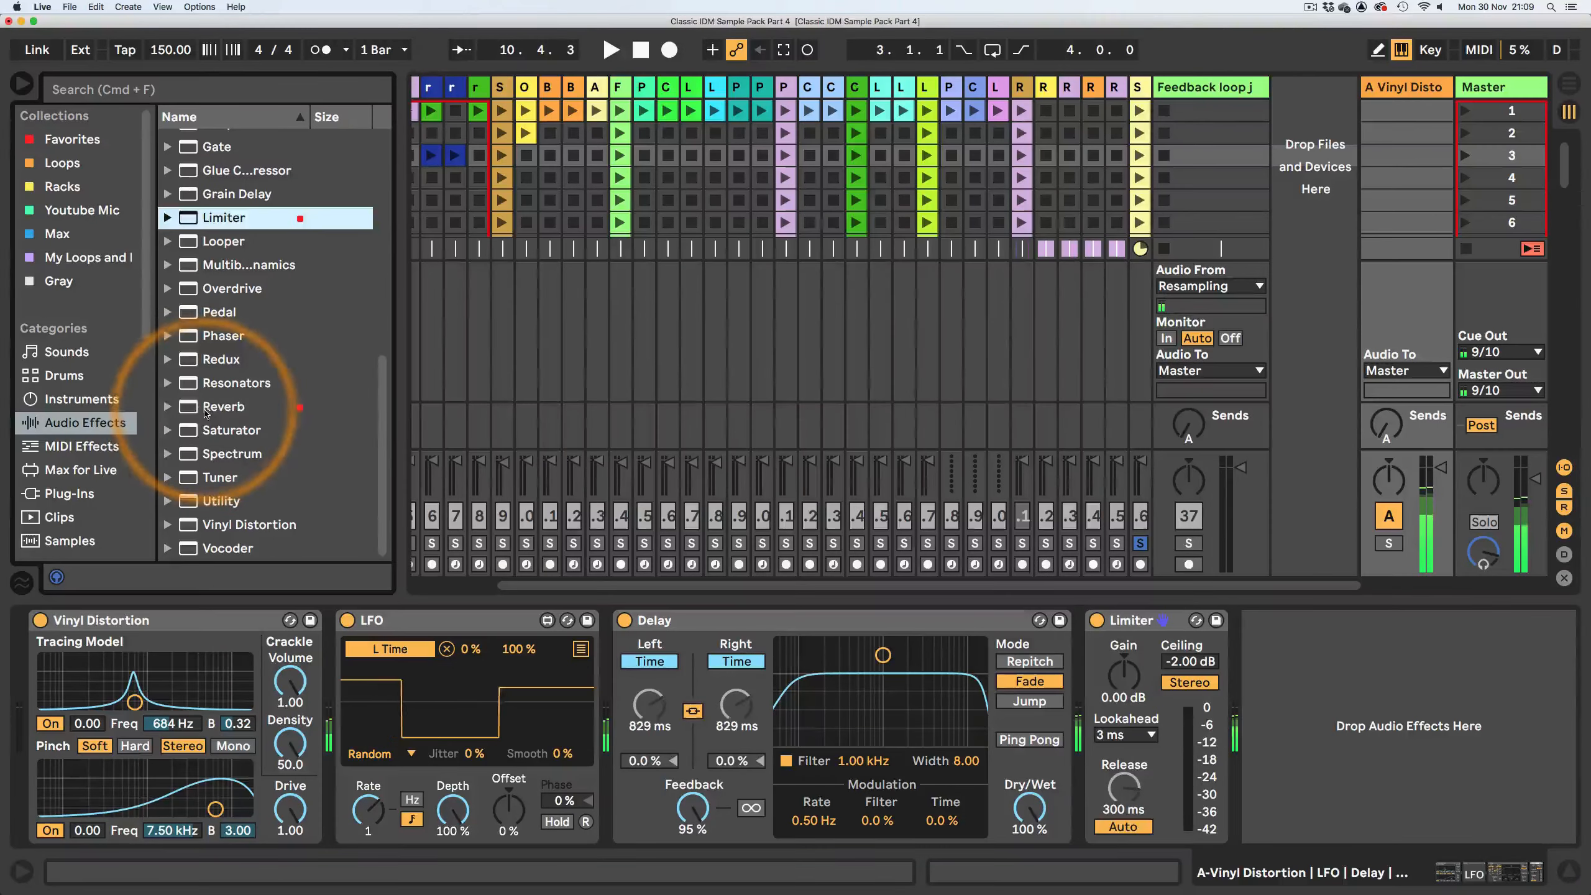
left_click_drag(205, 414, 1057, 742)
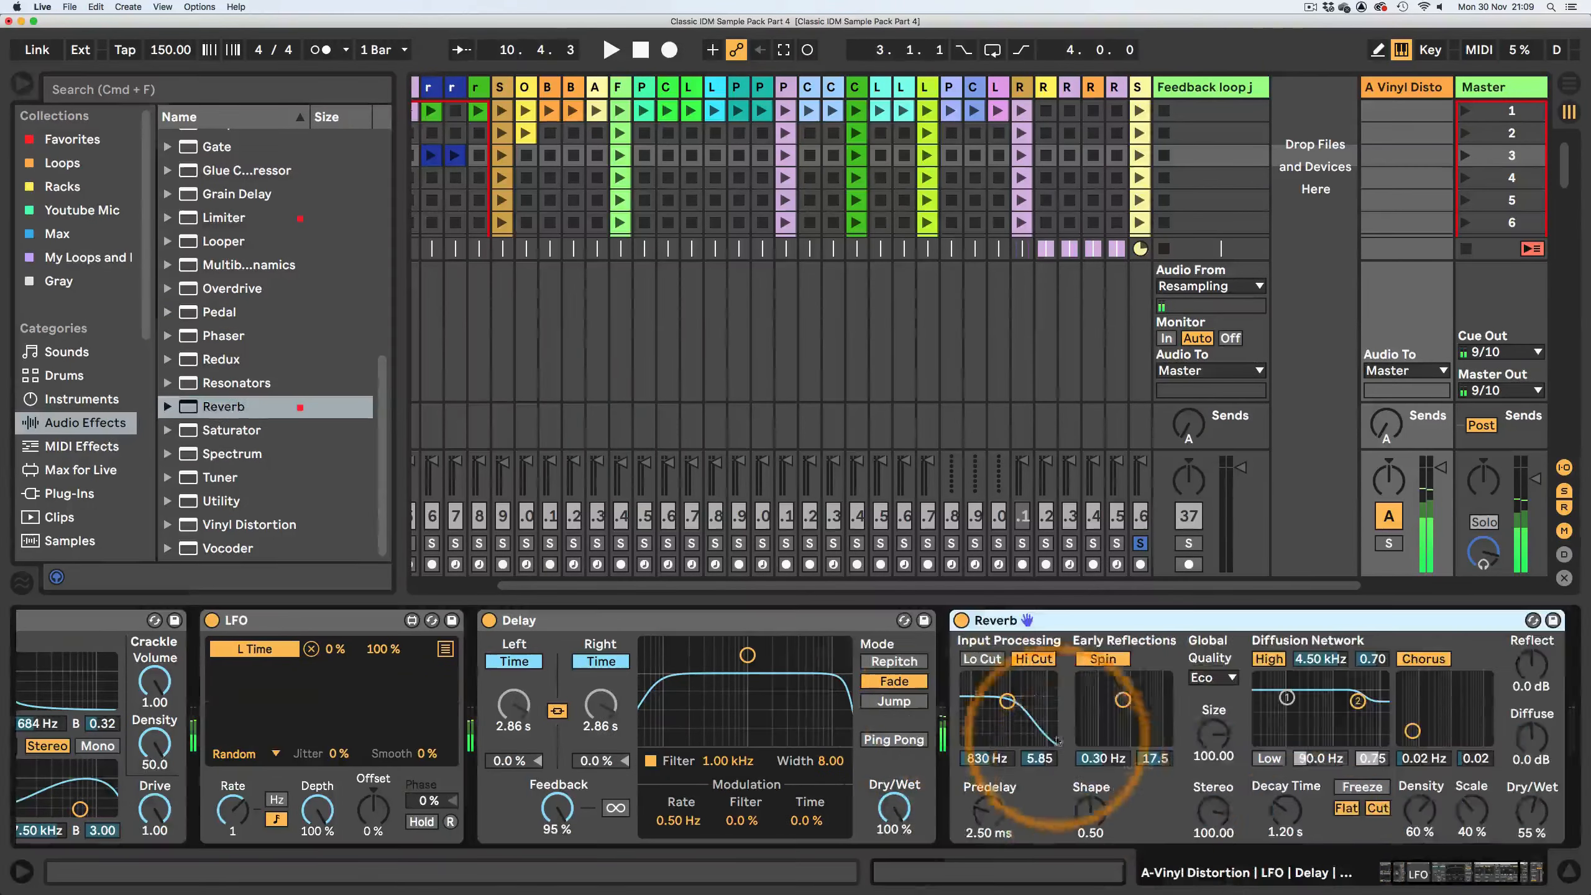
scroll(1441, 752, "right", 5)
left_click(1141, 826)
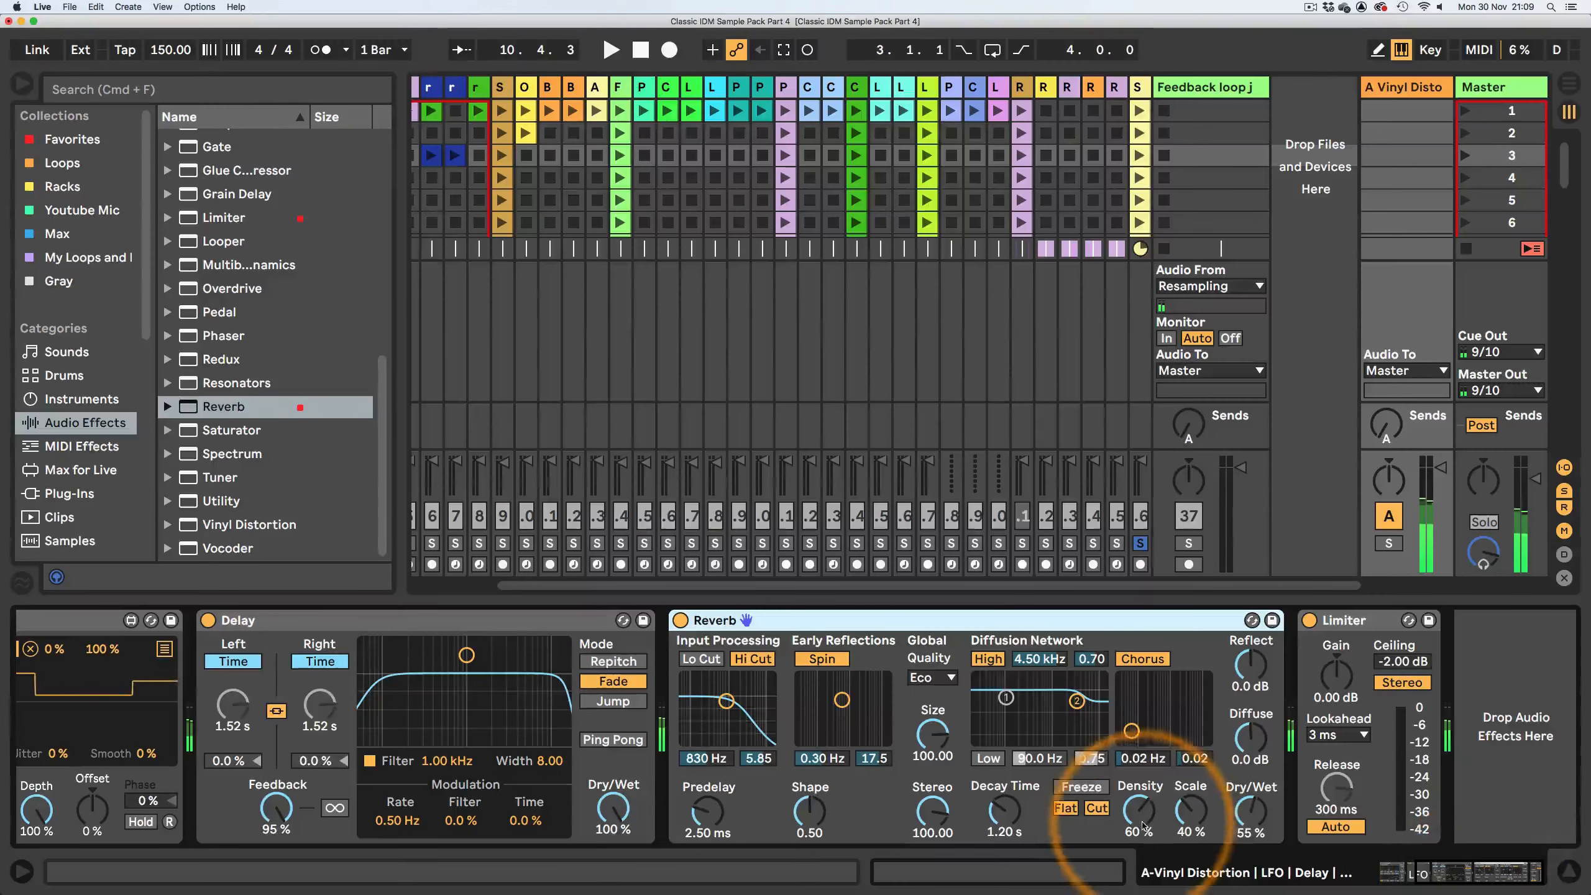
left_click_drag(543, 469, 546, 471)
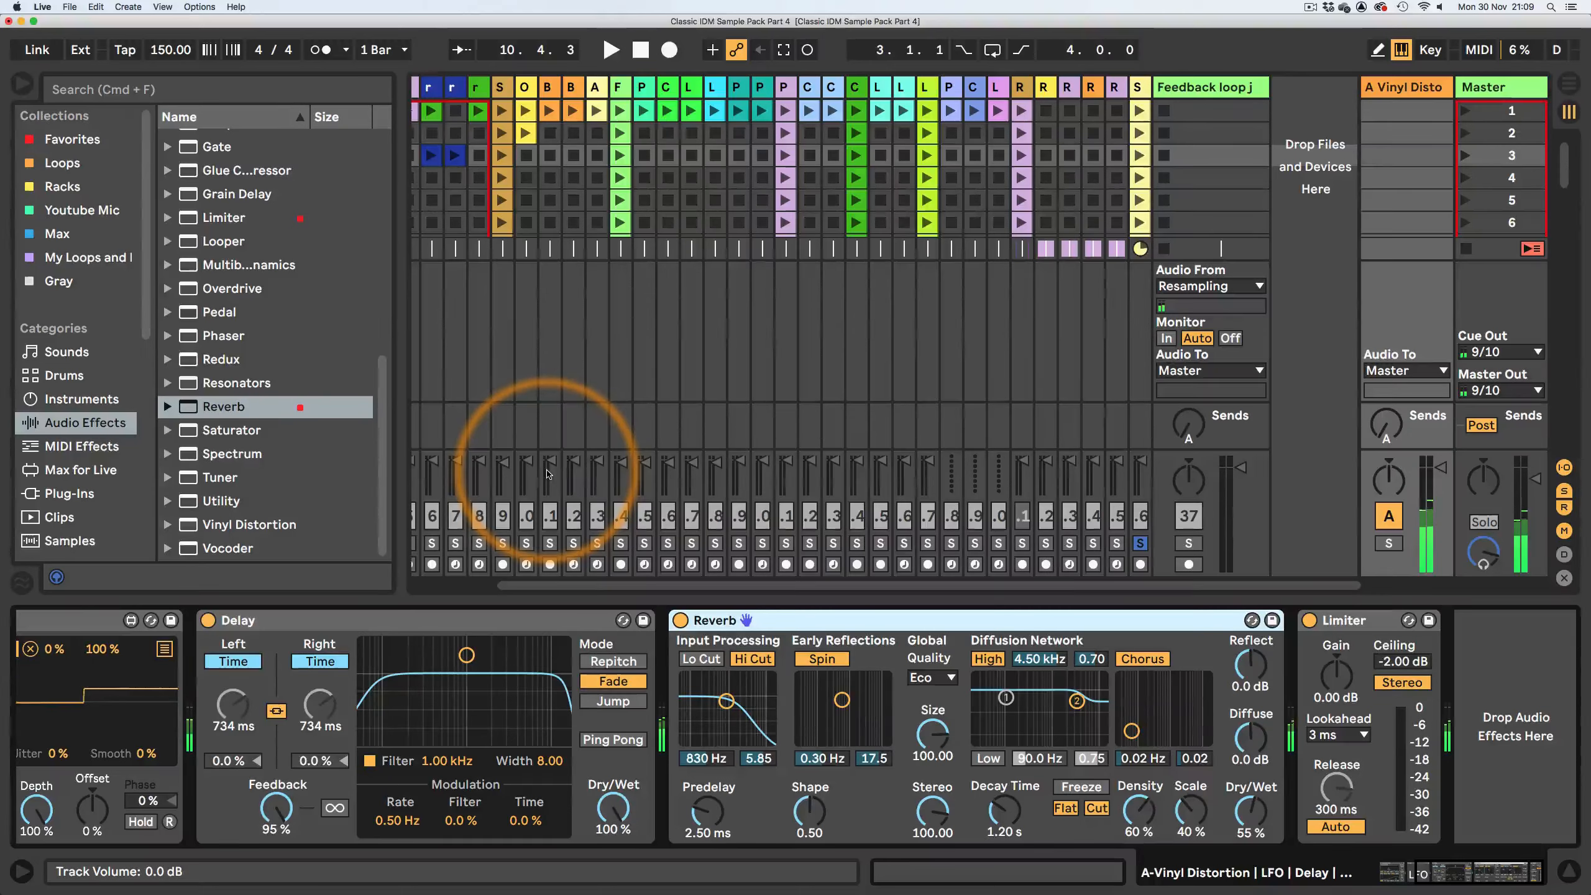
left_click_drag(1250, 811, 1249, 790)
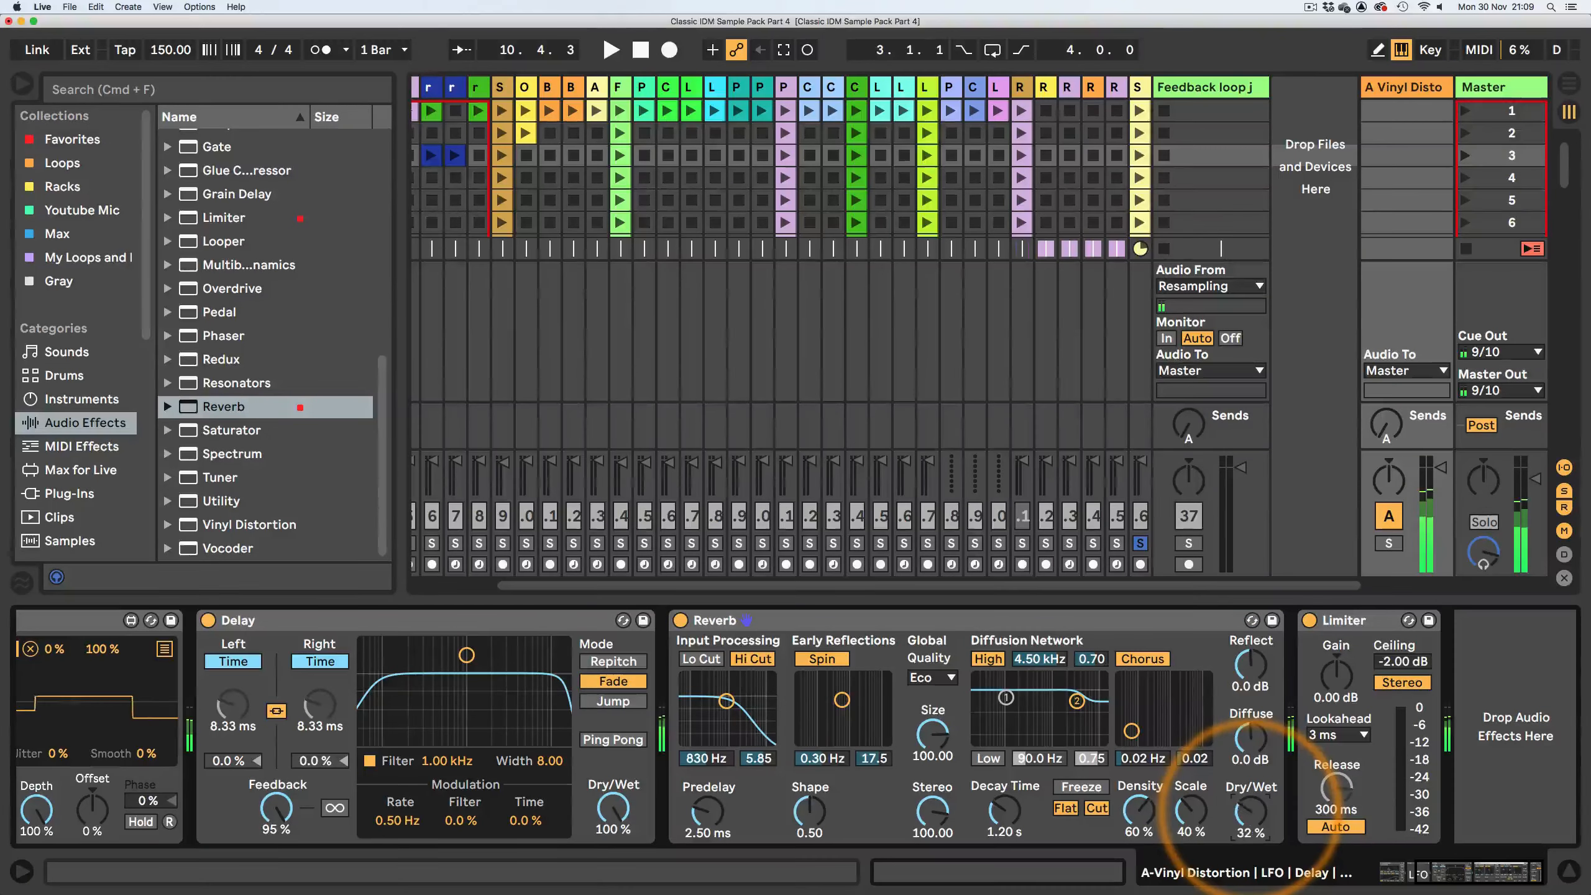
left_click(786, 622)
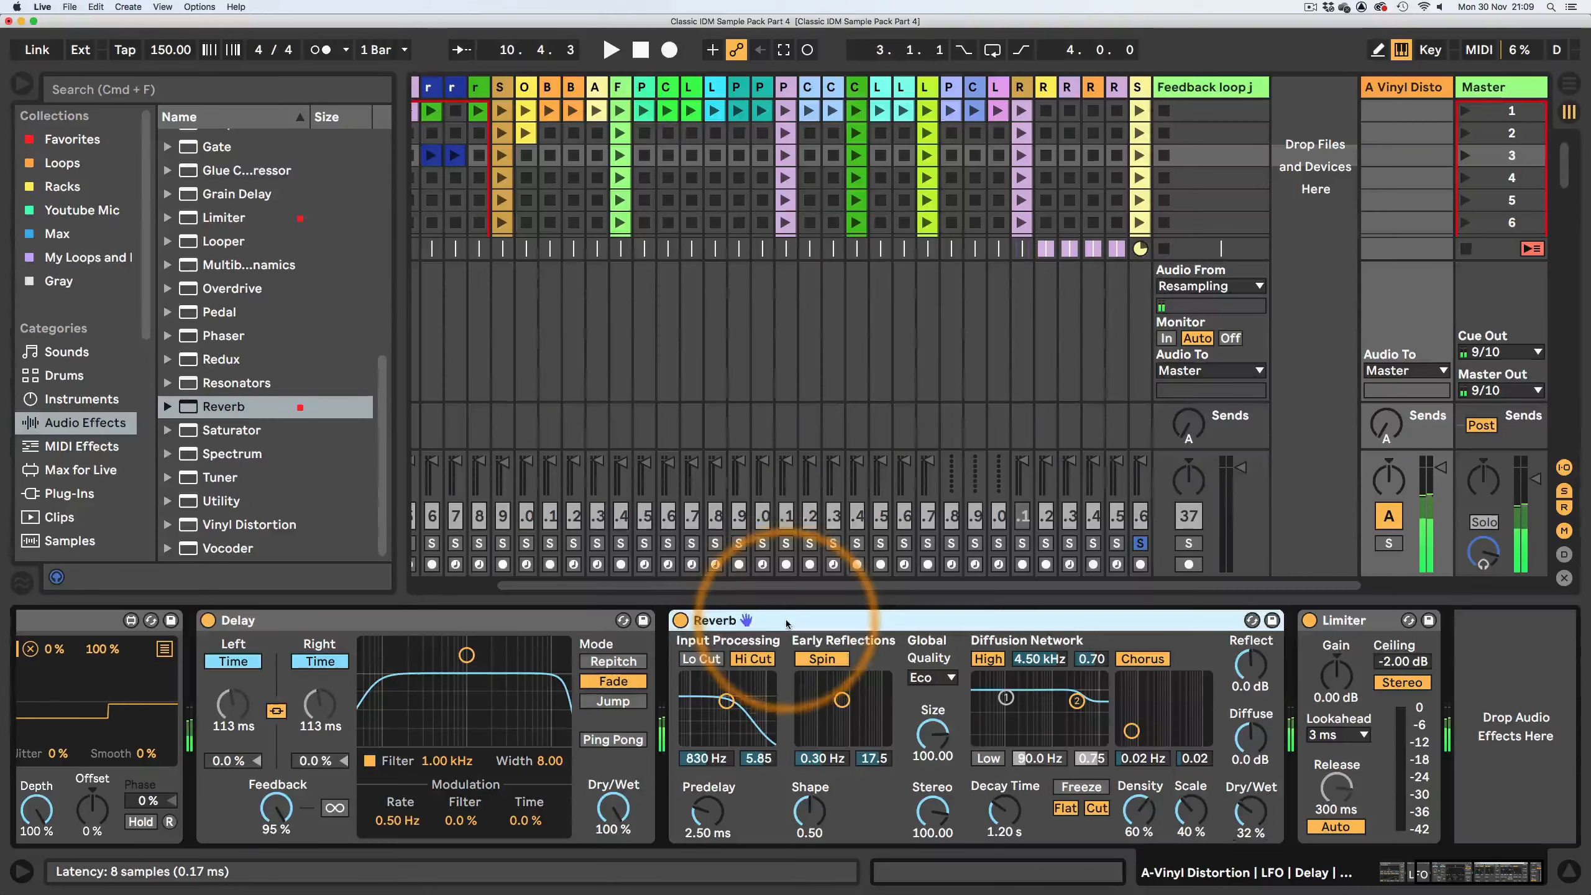
key("Delete")
- Add an Auto Filter between the Delay and the Limiter, using the Morph filter type at 11.3 kHz with 15 % resonance
scroll(244, 300, "up", 10)
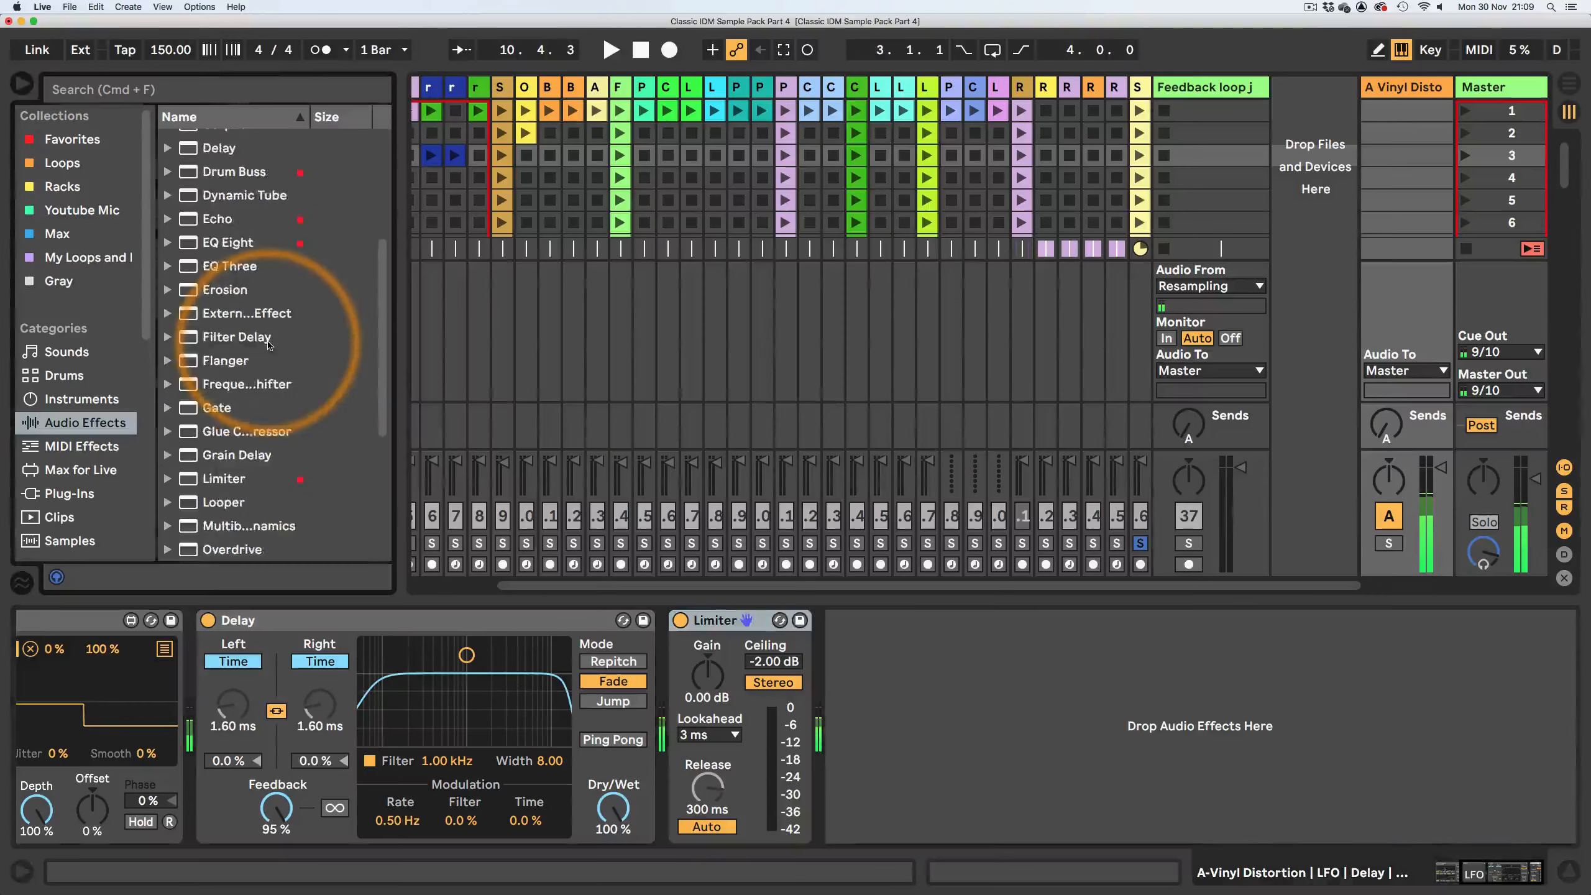
scroll(240, 290, "up", 1)
mouse_move(188, 185)
left_mouse_down()
mouse_move(469, 313)
mouse_move(654, 661)
left_mouse_up()
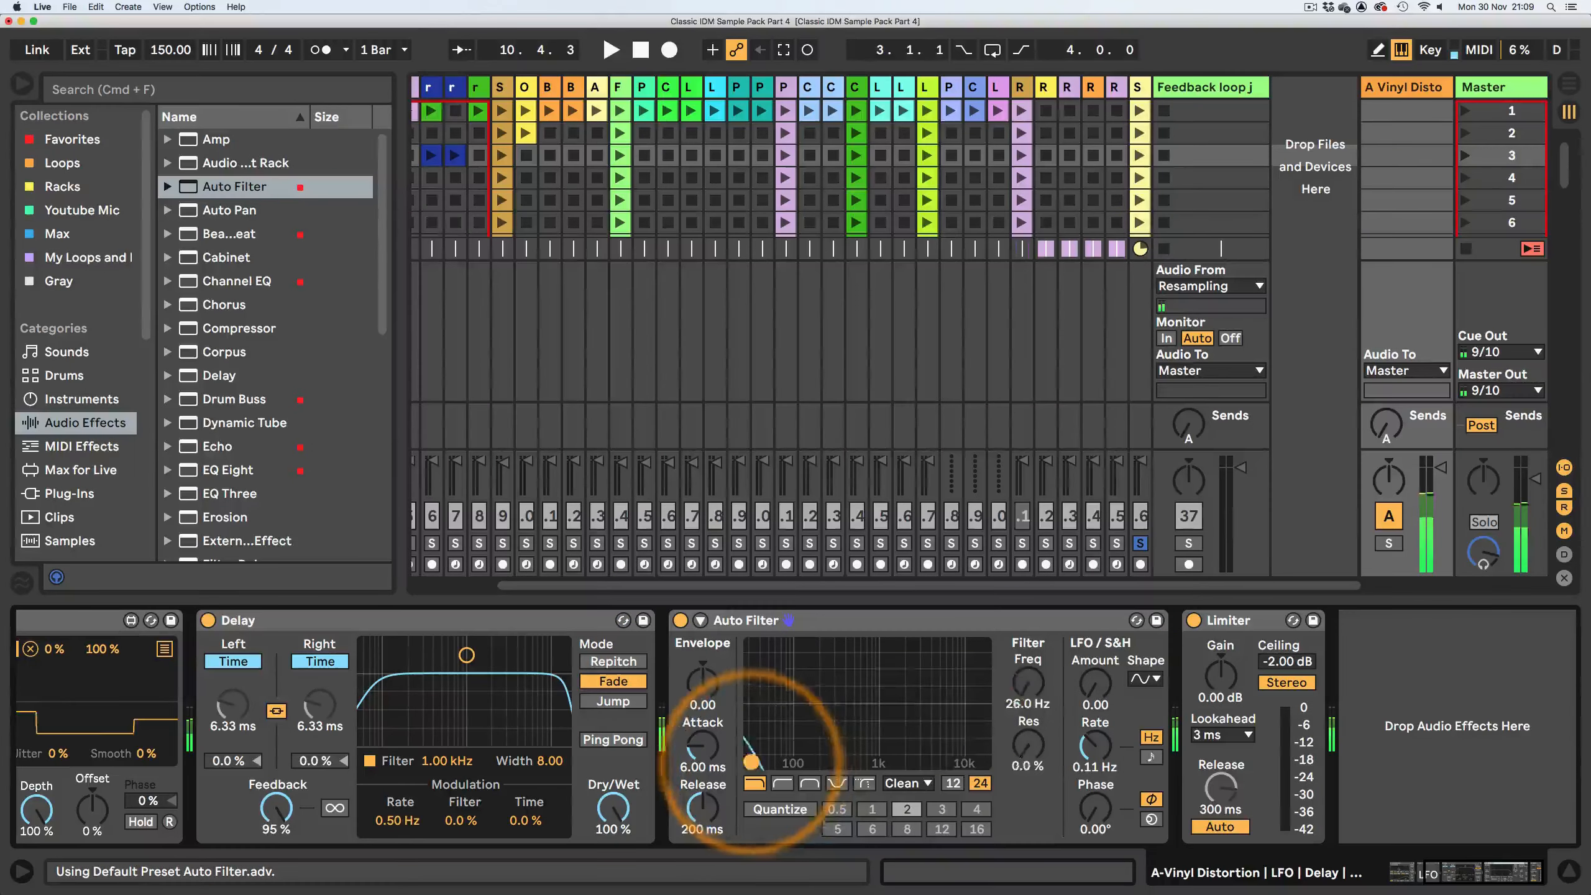
left_click_drag(943, 753, 964, 747)
left_click(864, 782)
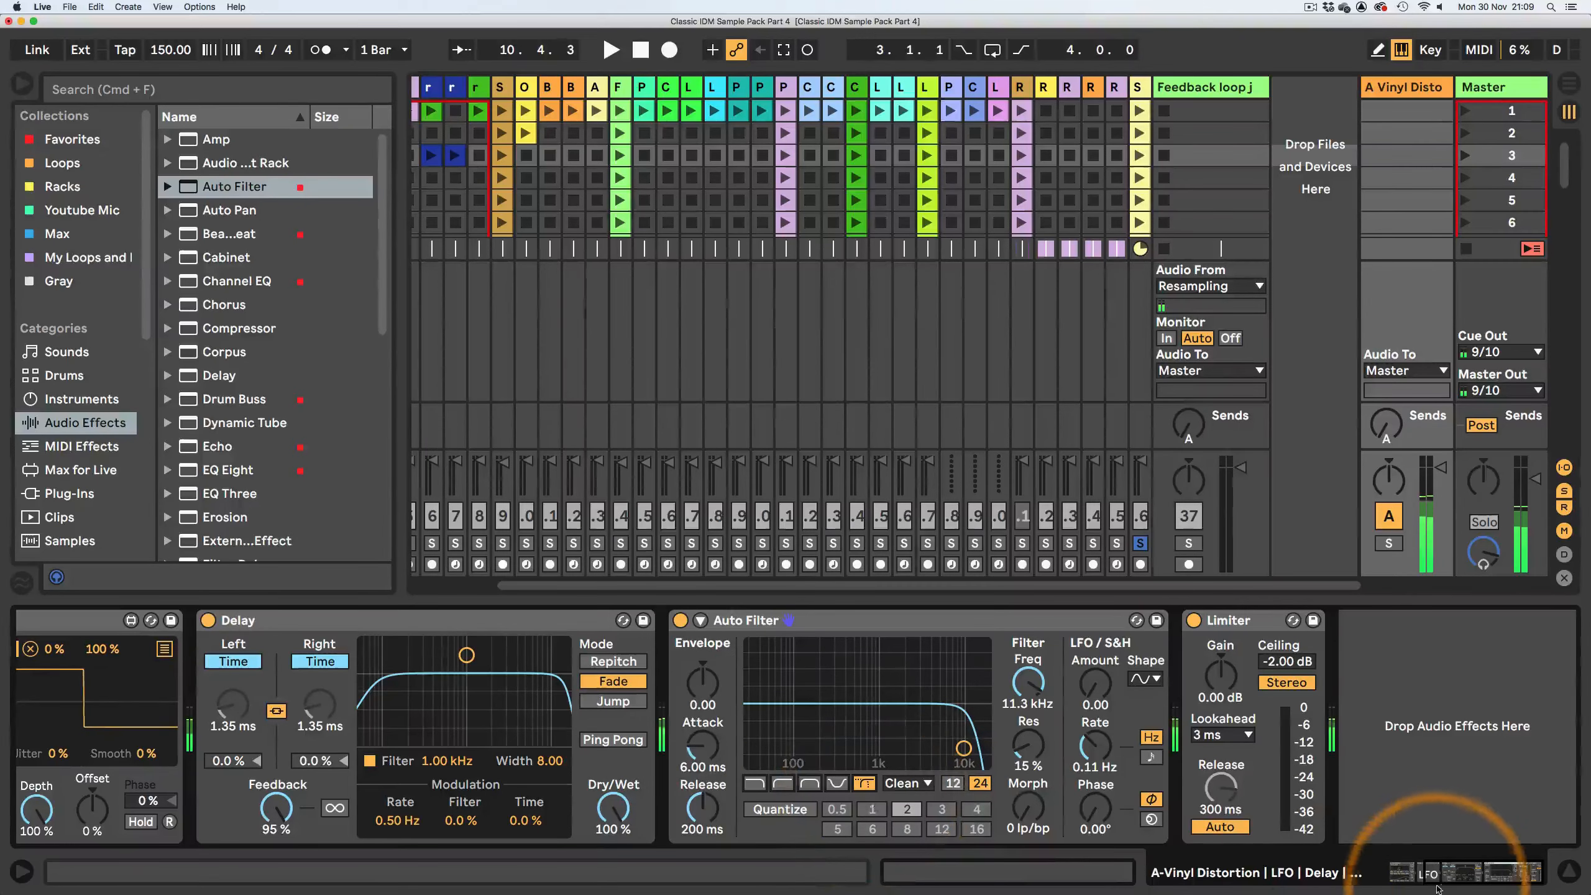
- Map the LFO's second slot to the Auto Filter's Morph parameter
left_click_drag(1451, 878, 1430, 883)
left_click(428, 648)
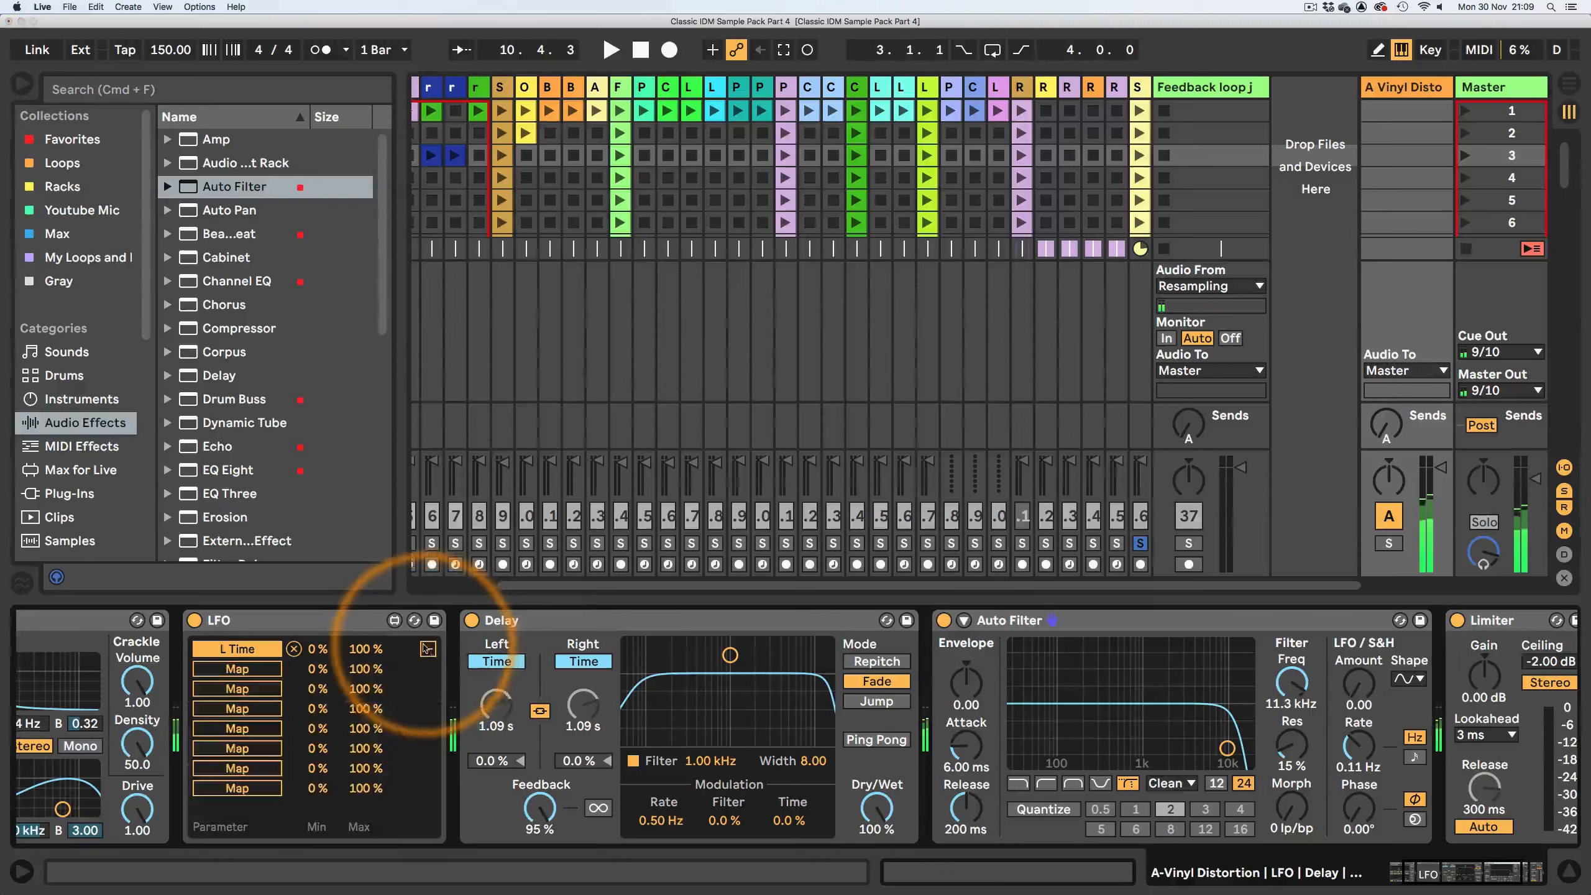
left_click(237, 668)
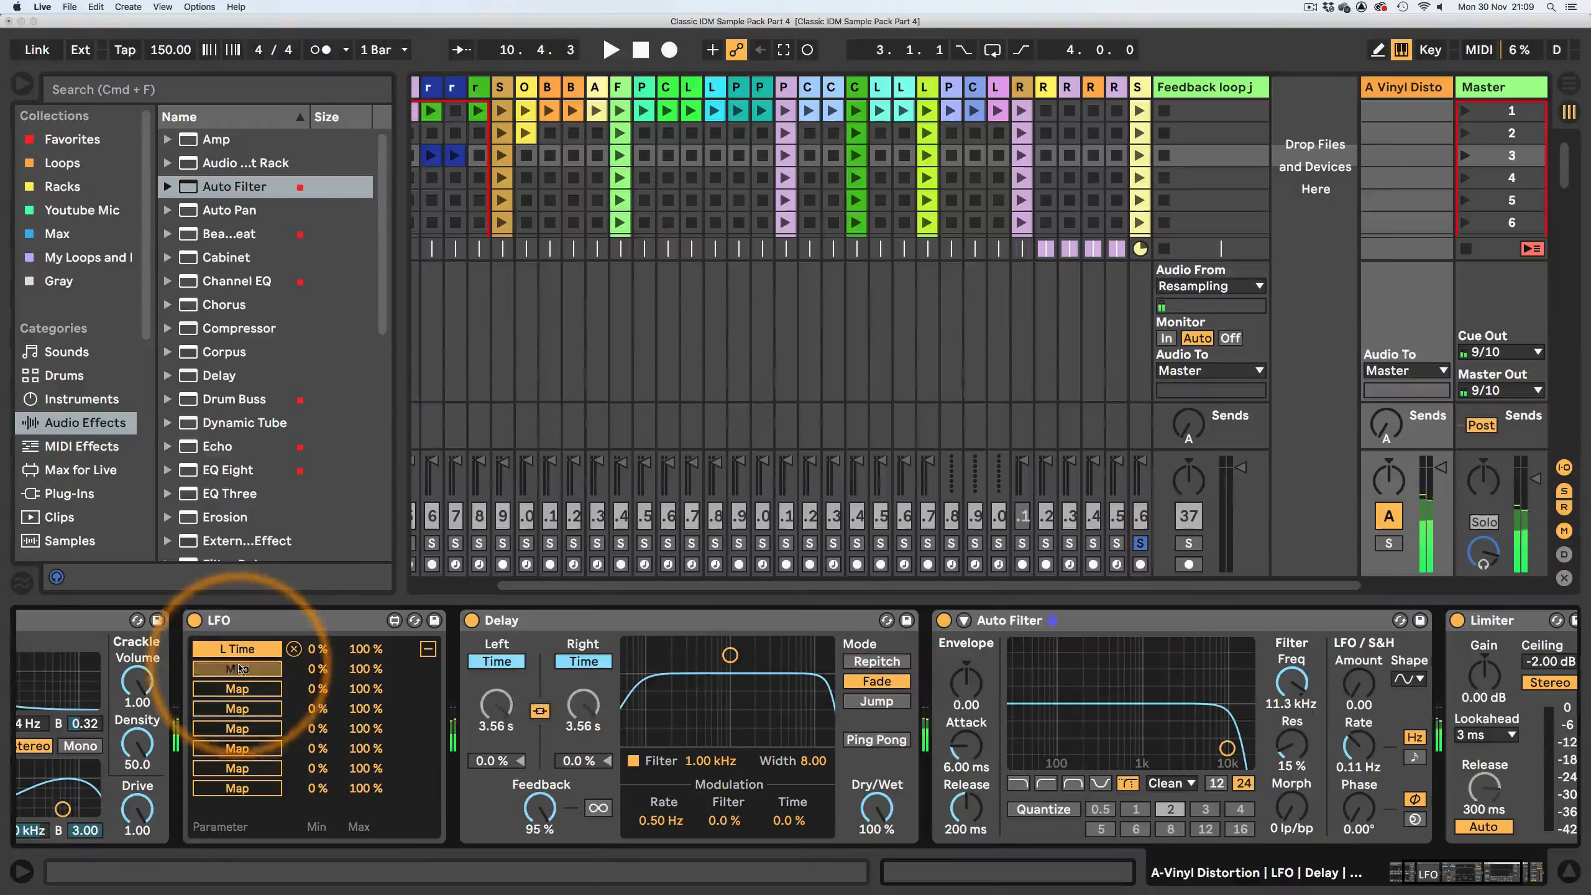
left_click(1294, 823)
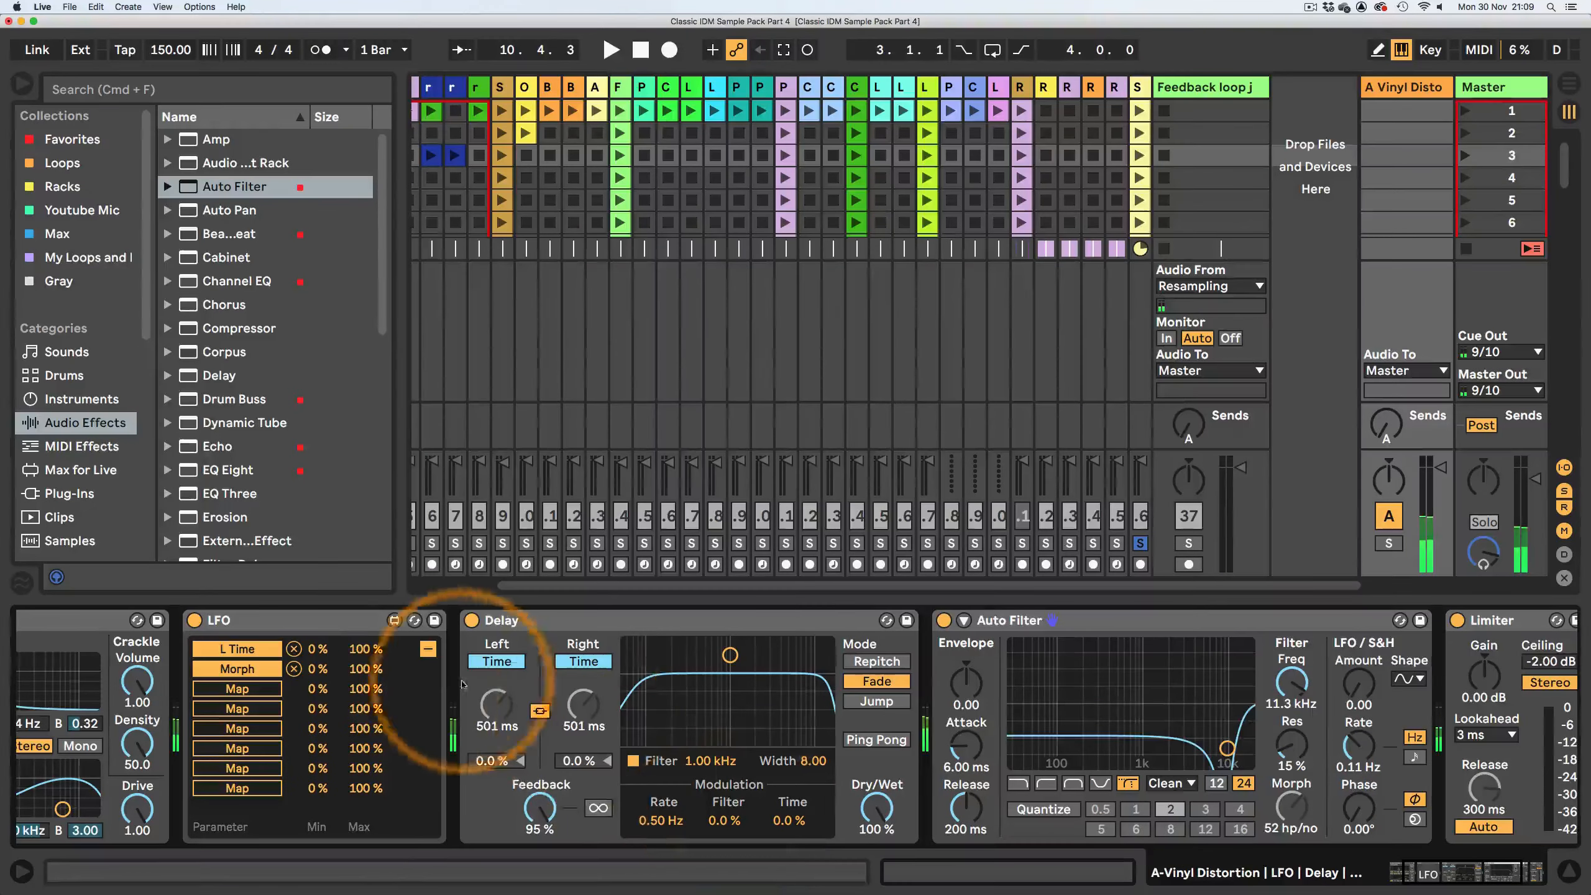
left_click(428, 649)
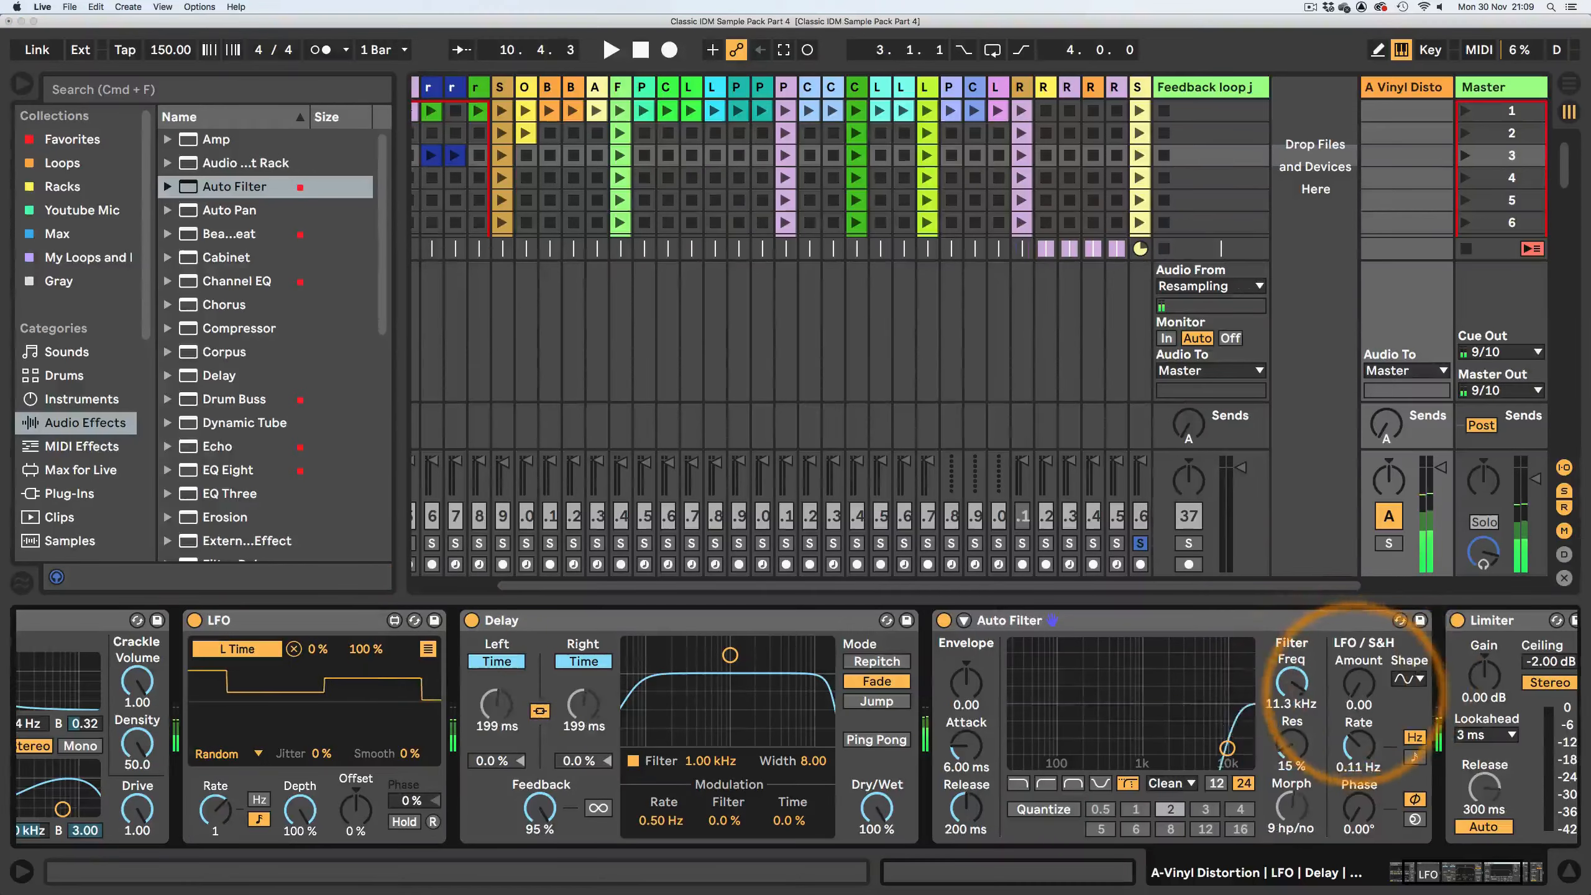
- Set the Auto Filter's LFO amount to 30.0, frequency to 906 Hz and resonance to 59 %, and limit the L Time mapping to 23 %
left_click_drag(1358, 686, 1359, 652)
left_click_drag(1226, 747, 1138, 708)
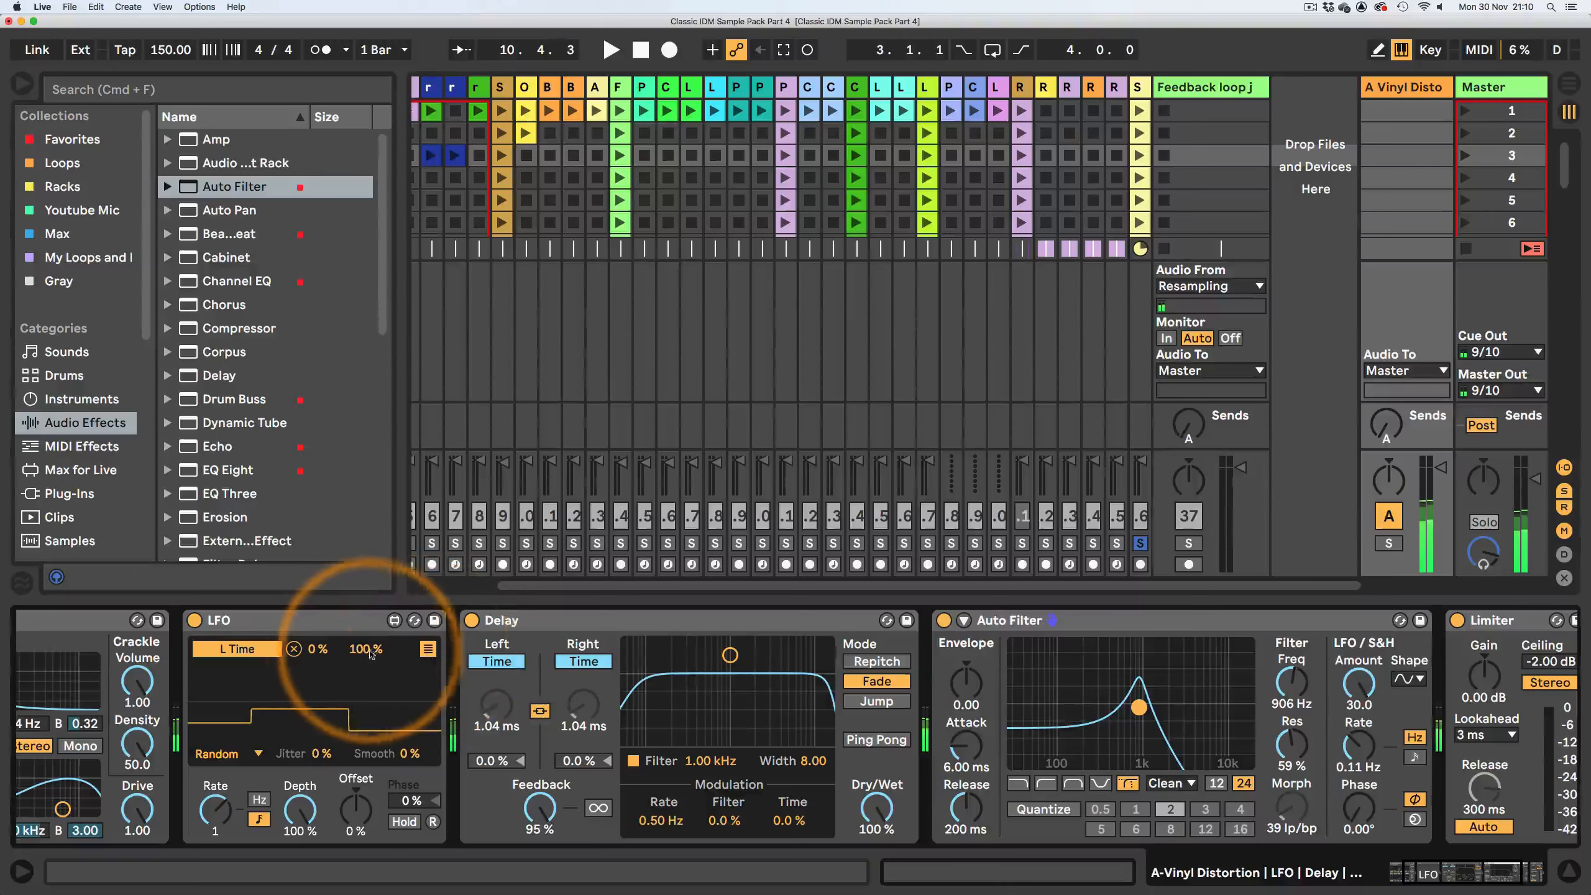
mouse_move(371, 654)
left_mouse_down()
mouse_move(371, 697)
mouse_move(366, 651)
left_mouse_up()
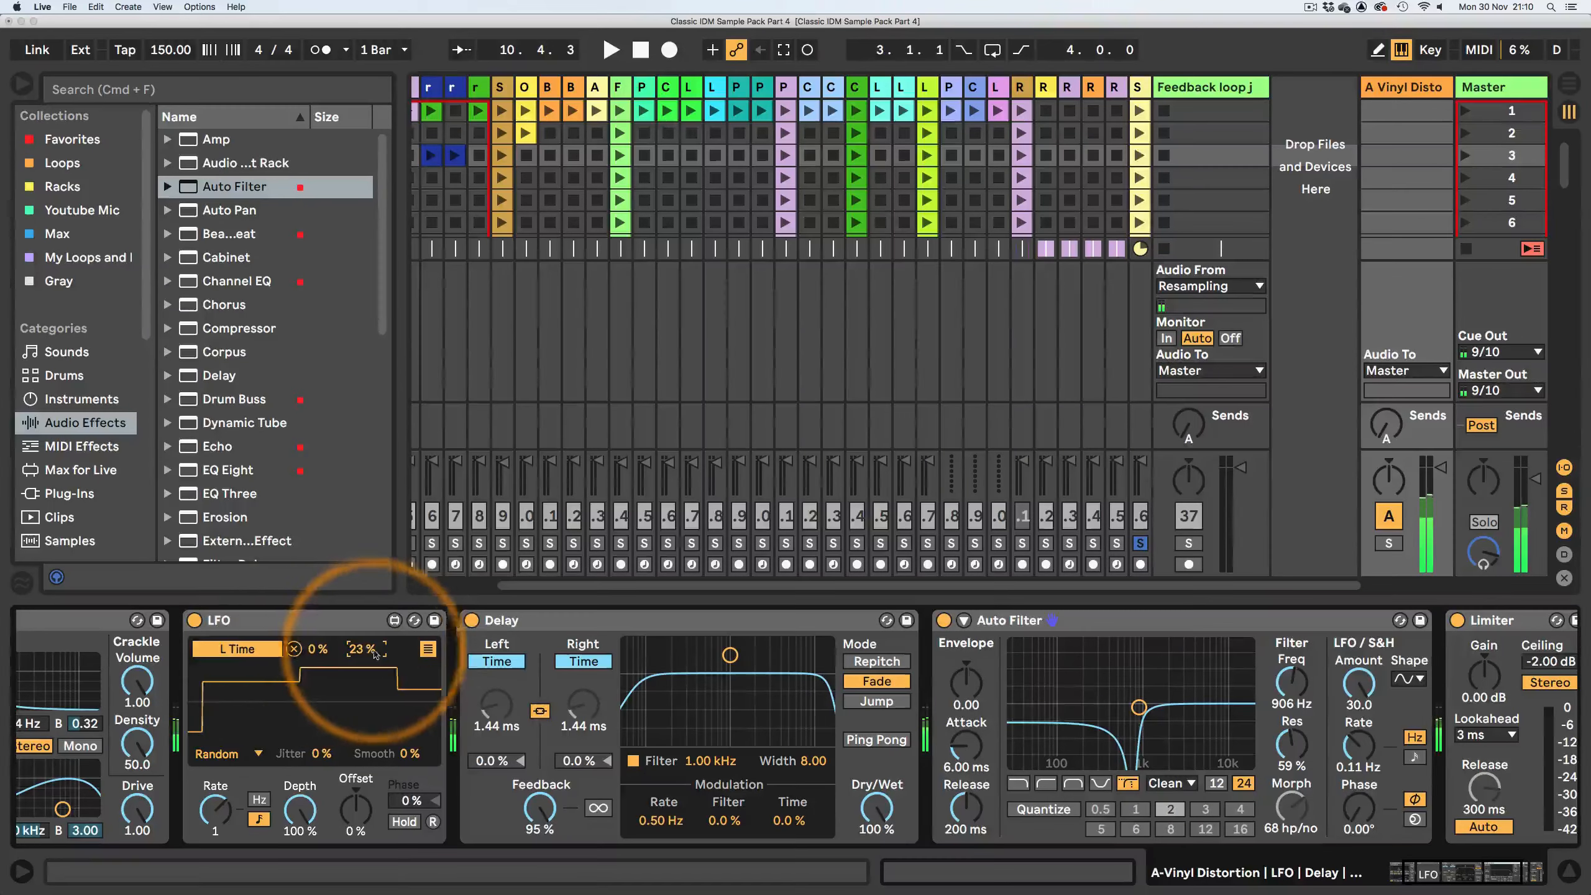
- Remove the LFO's L Time mapping and unlink the Delay's left and right channels
left_click(427, 648)
left_click(294, 648)
left_click(582, 661)
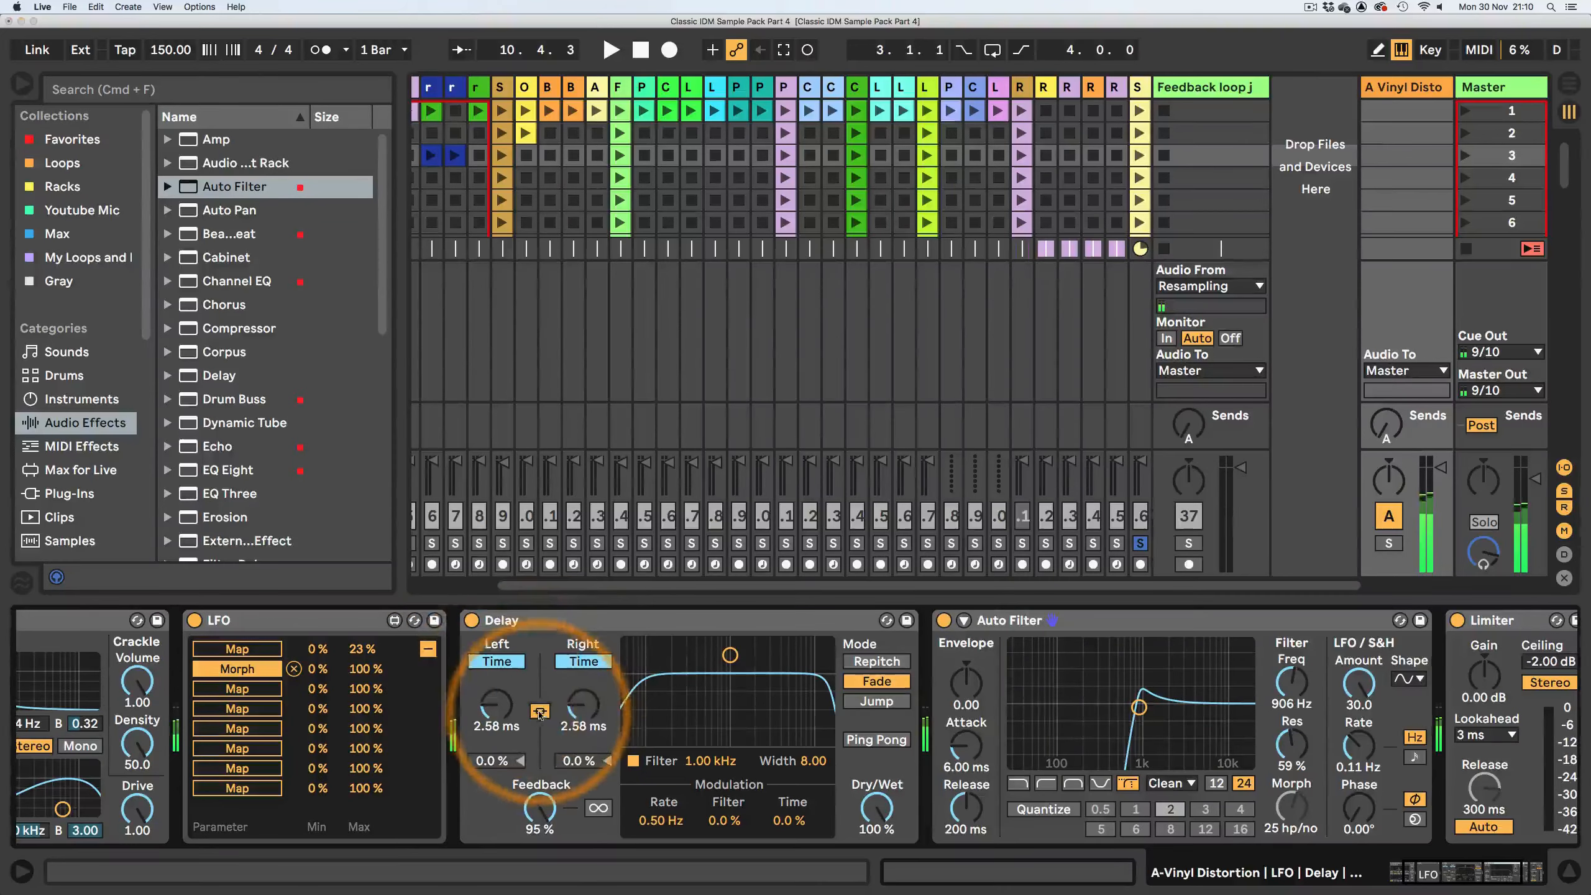
left_click(540, 710)
left_click(583, 661)
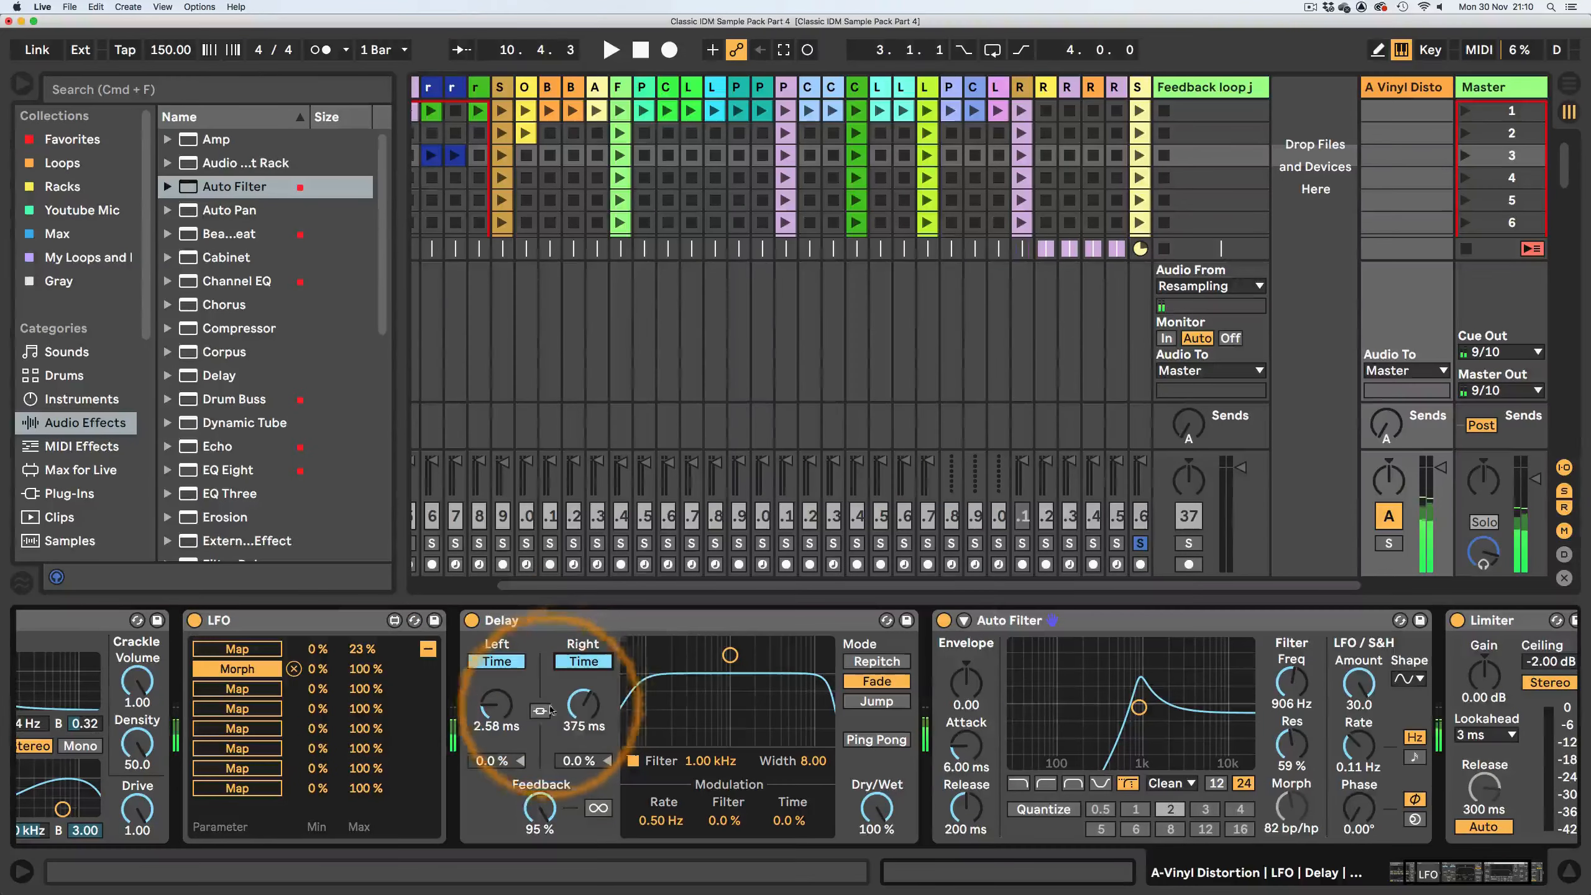
- Map the LFO's third and fourth slots to the Delay's left and right delay times
left_click(249, 650)
left_click(237, 689)
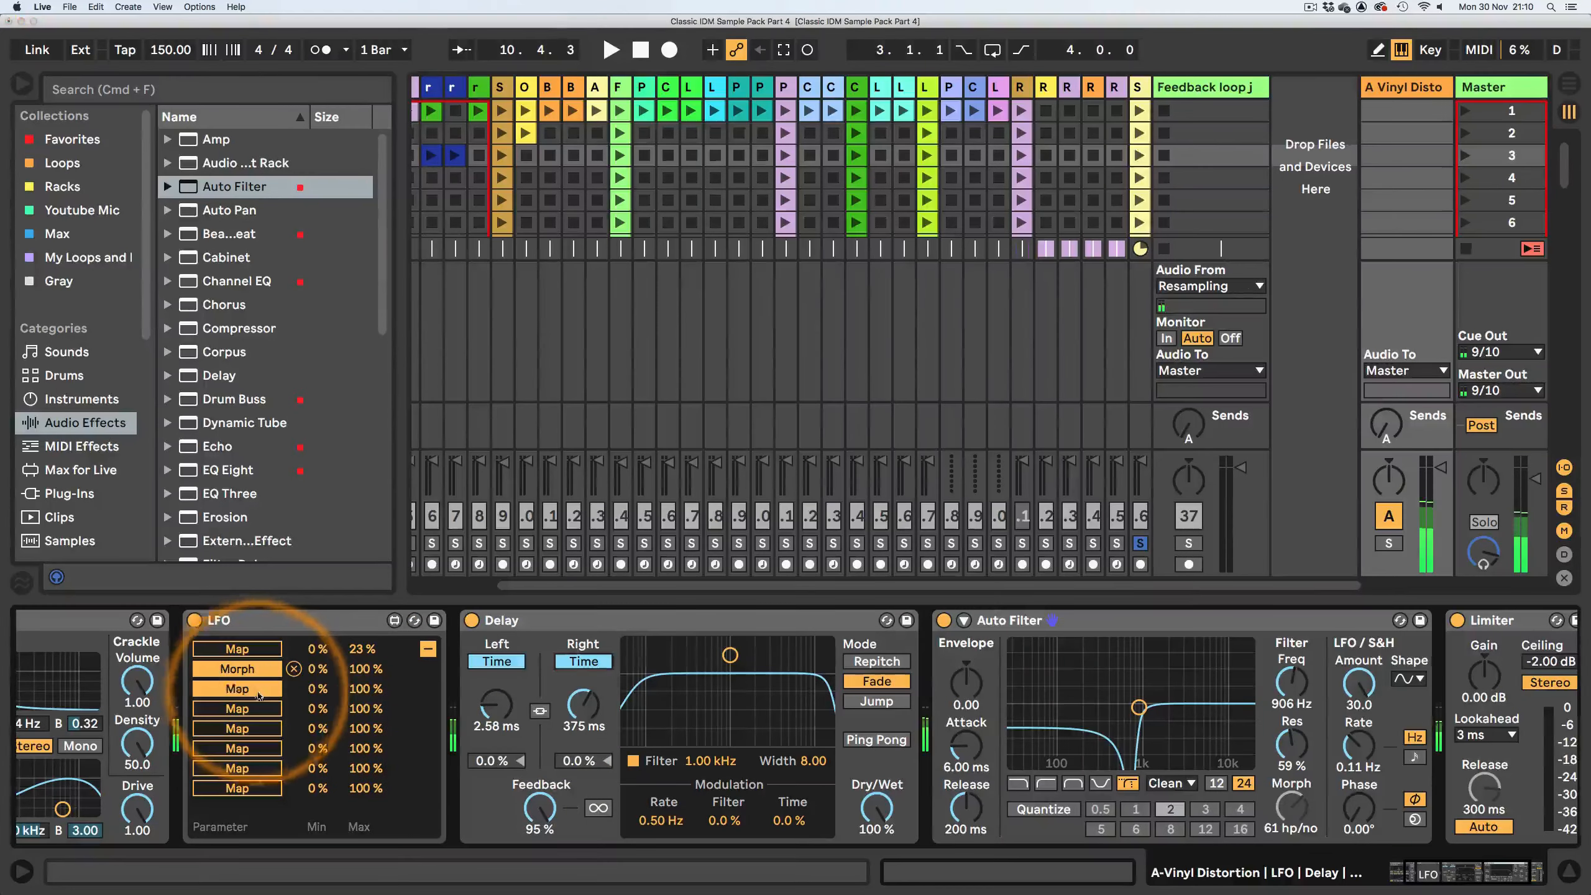
left_click(494, 705)
left_click(237, 709)
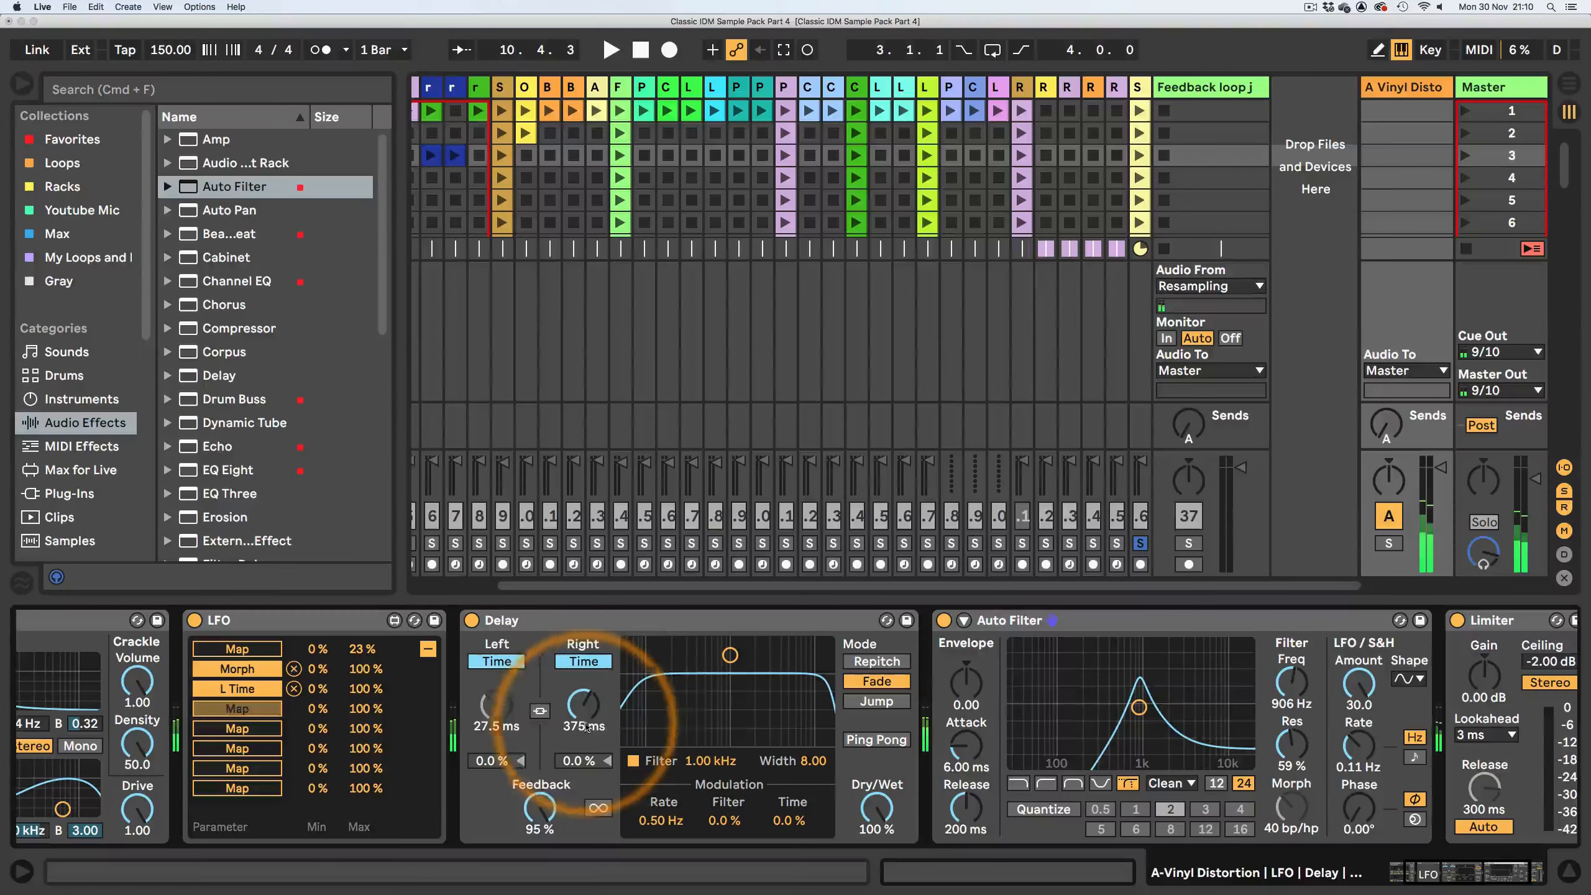
left_click(583, 704)
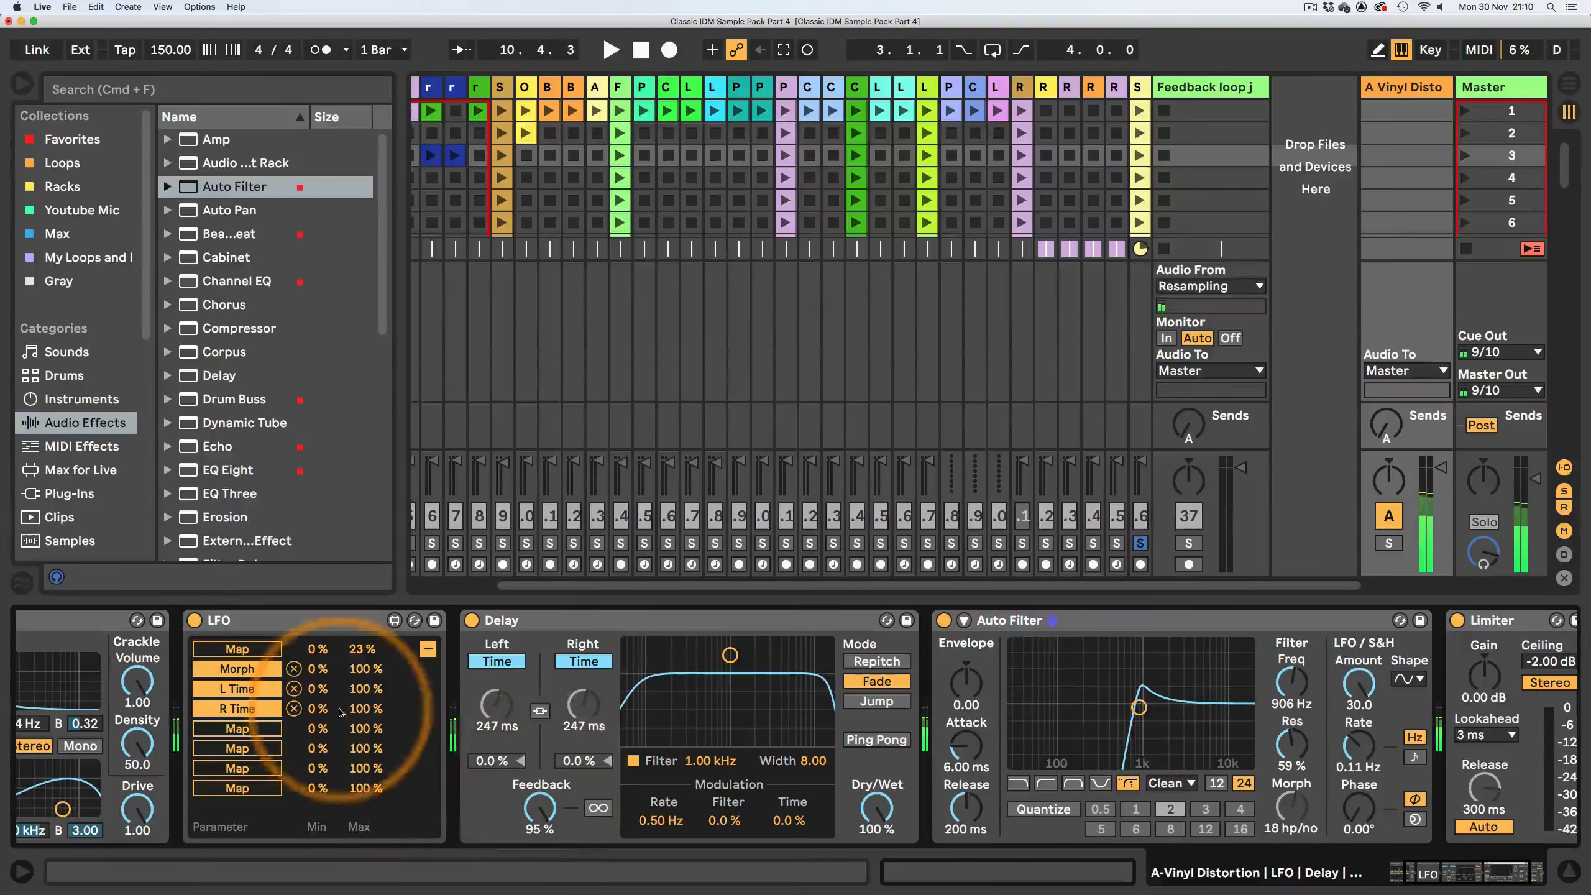
- Set the LFO mapping maximums to 25 % for L Time and 27 % for R Time
left_click_drag(366, 689, 361, 721)
type("2")
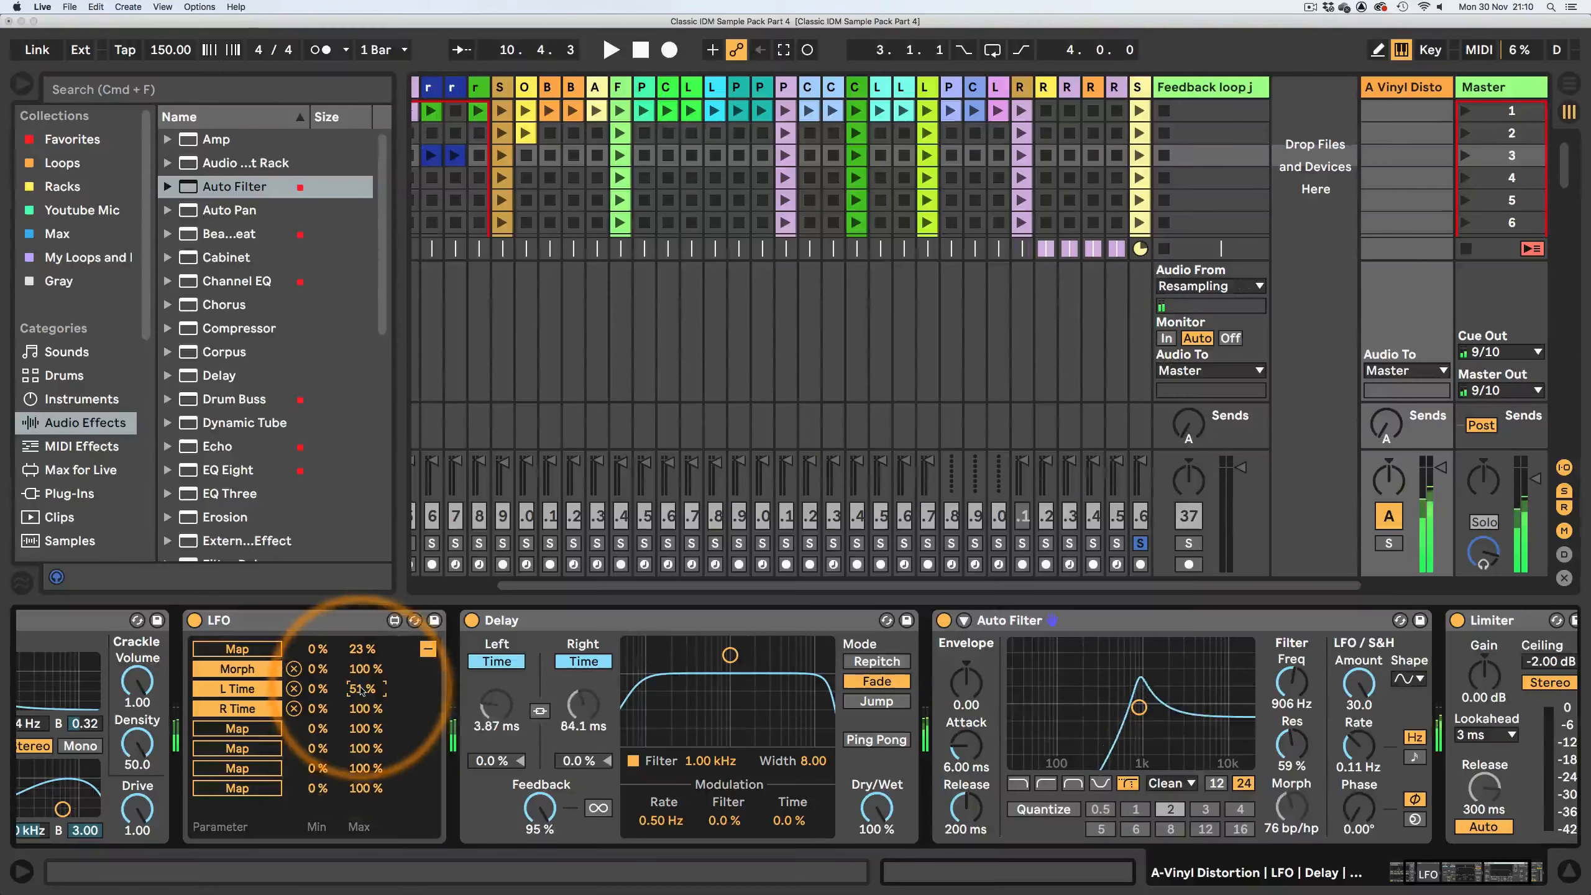
type("5")
key("Tab")
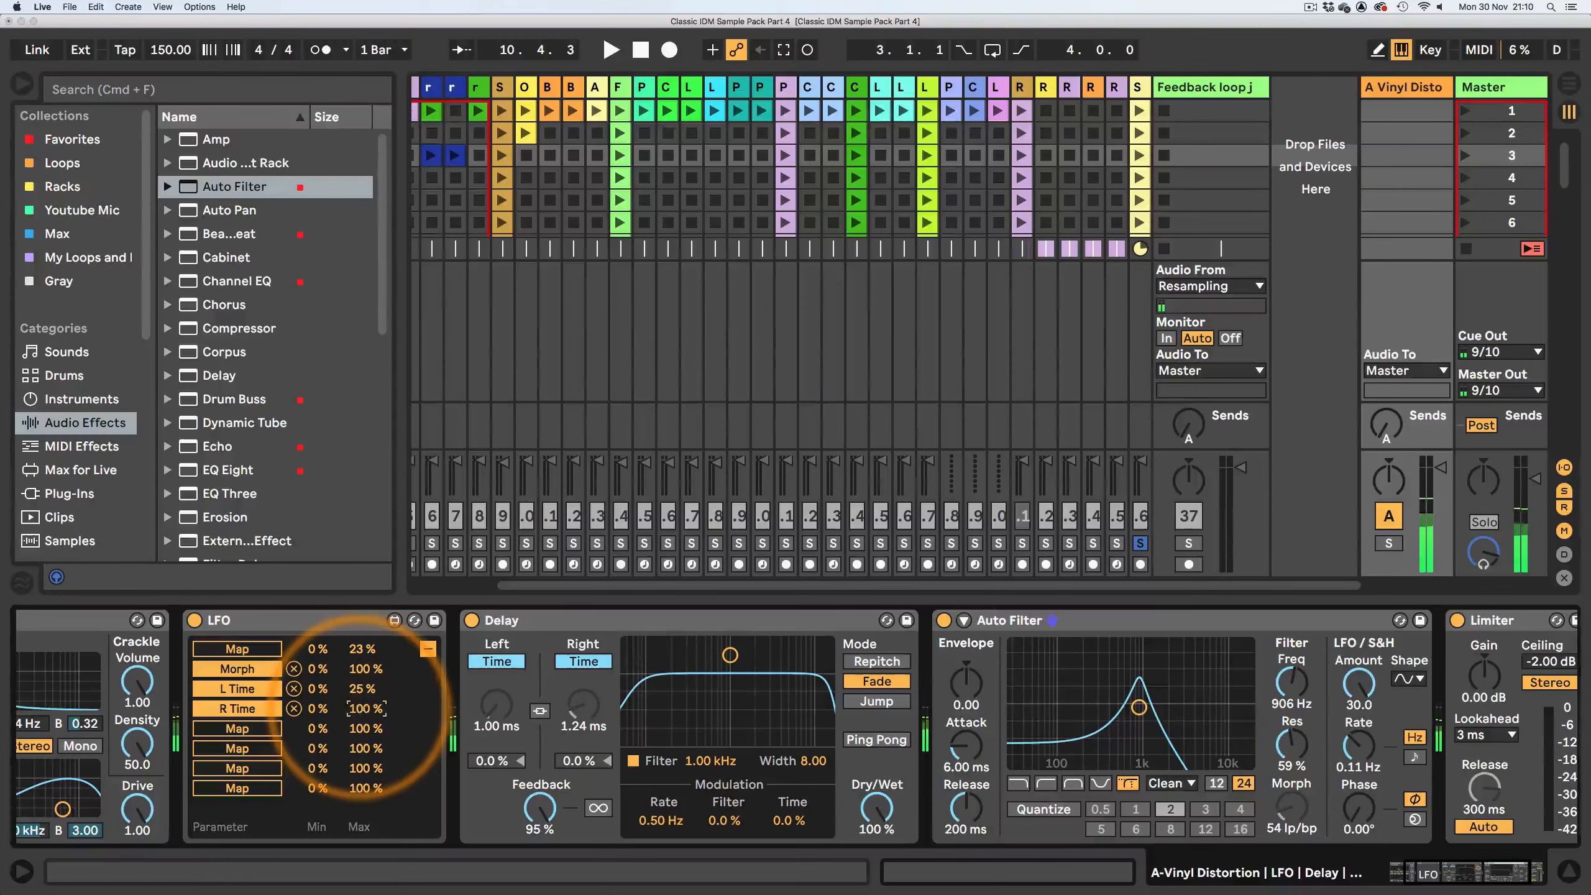
type("27")
key("Return")
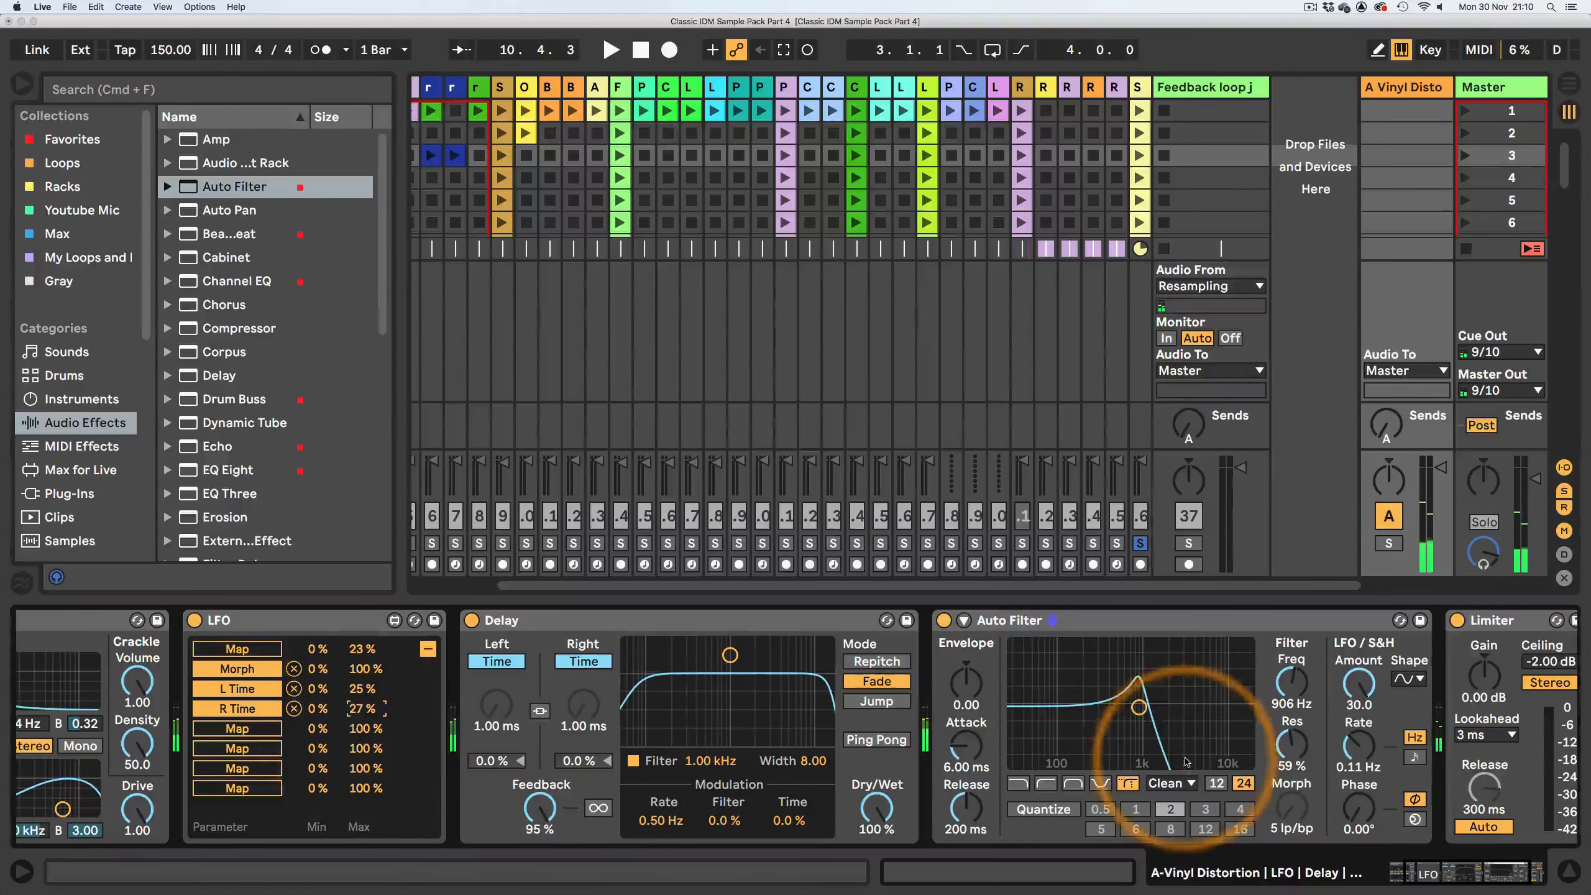
- Set the LFO mapping minimums to 4 % for L Time and 3 % for R Time, and the R Time maximum to 32 %
left_click_drag(1465, 873, 1509, 878)
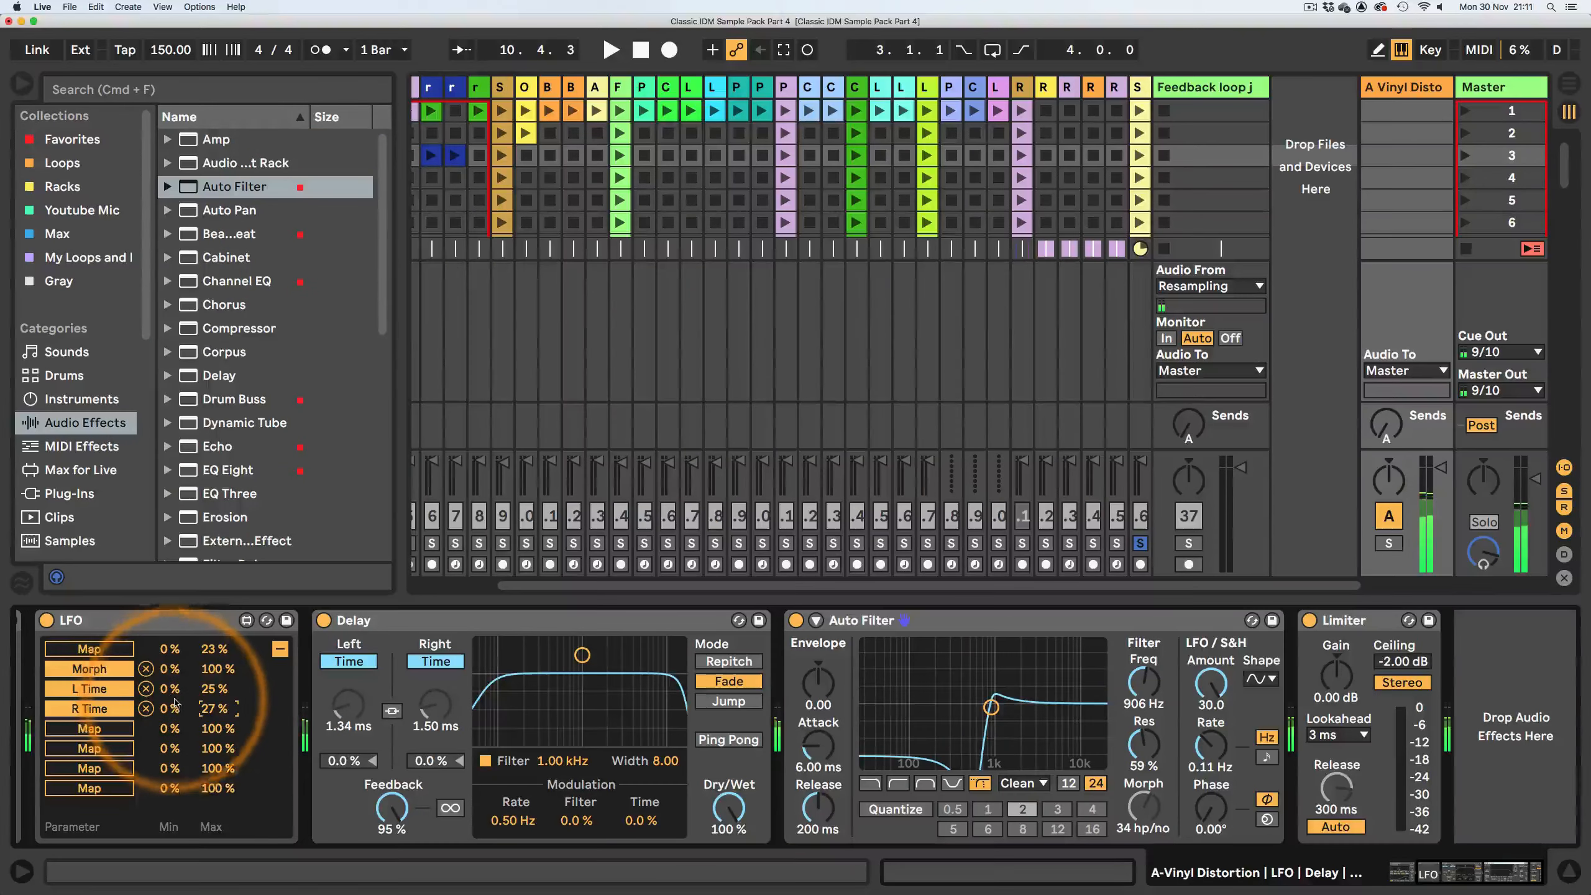
left_click_drag(172, 712, 174, 720)
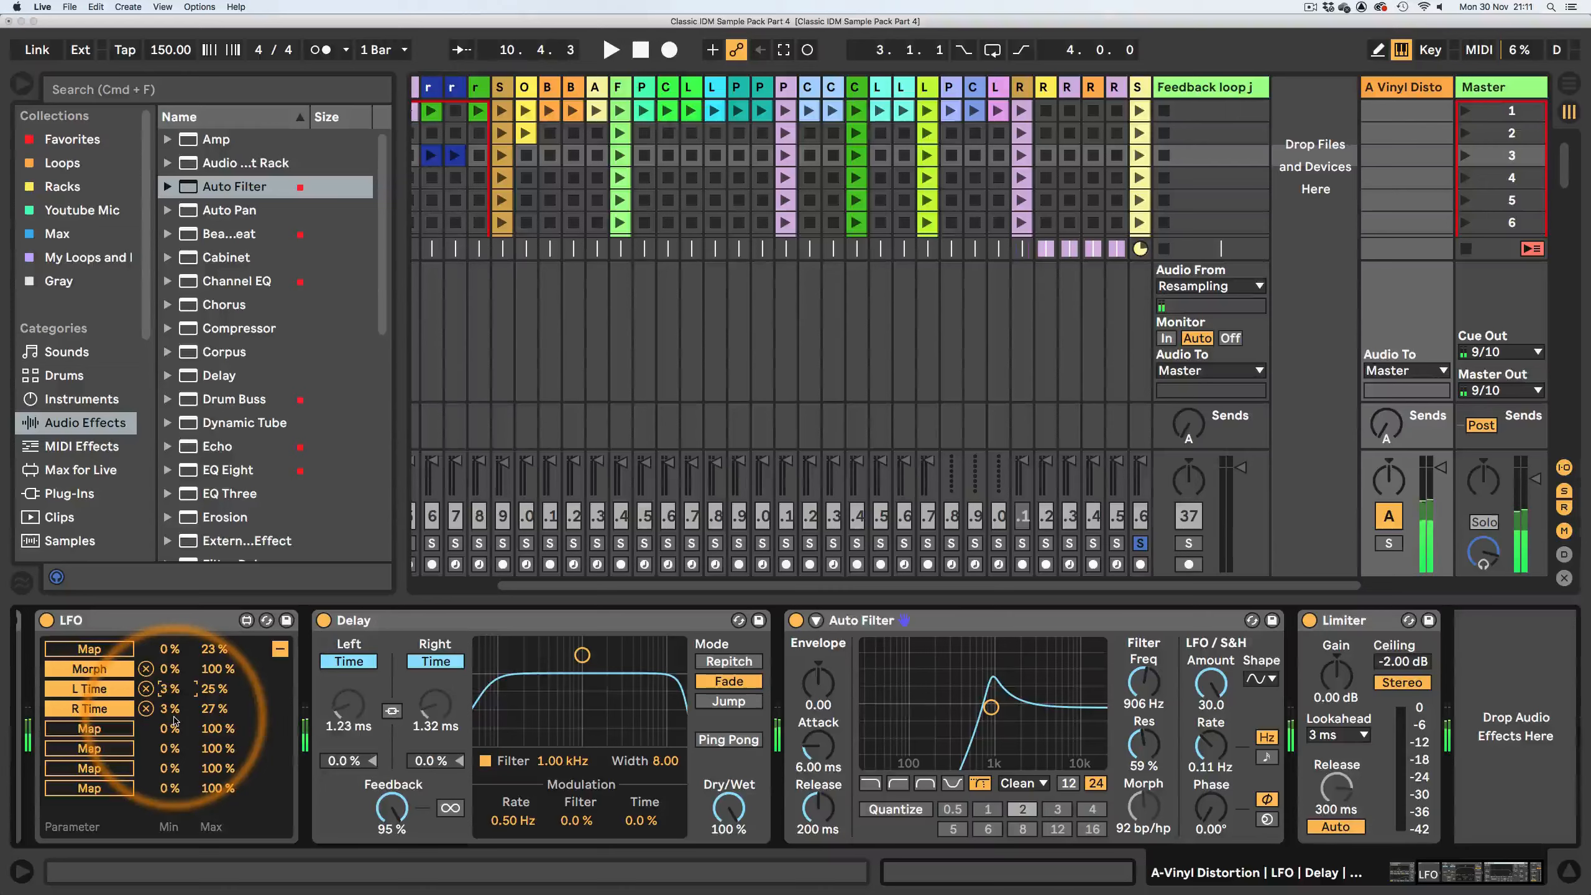
key("Up")
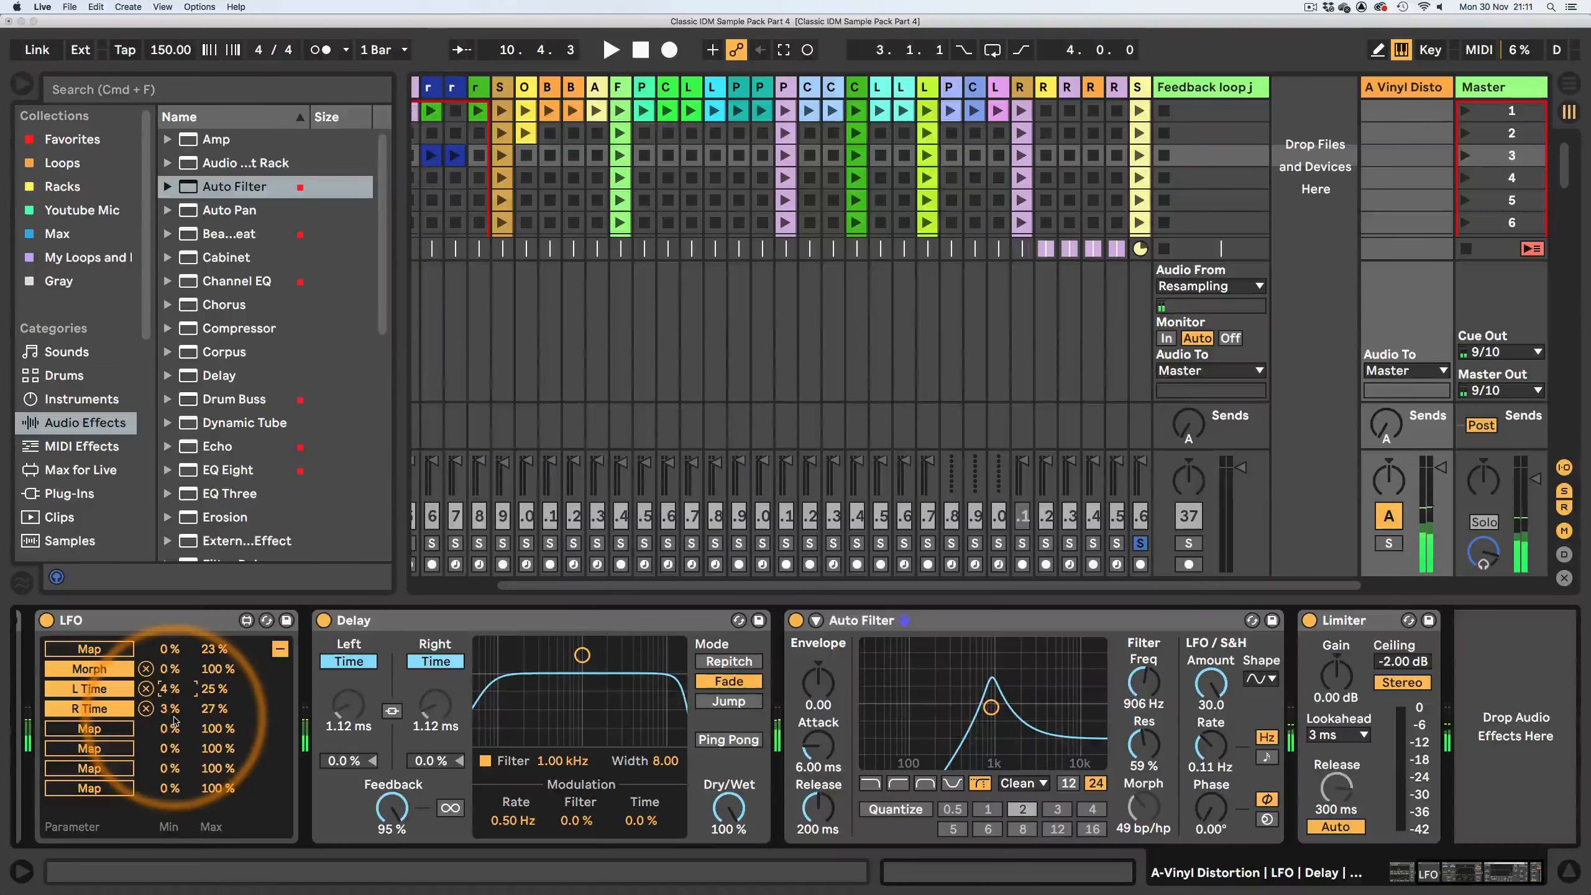
left_click_drag(216, 710, 217, 737)
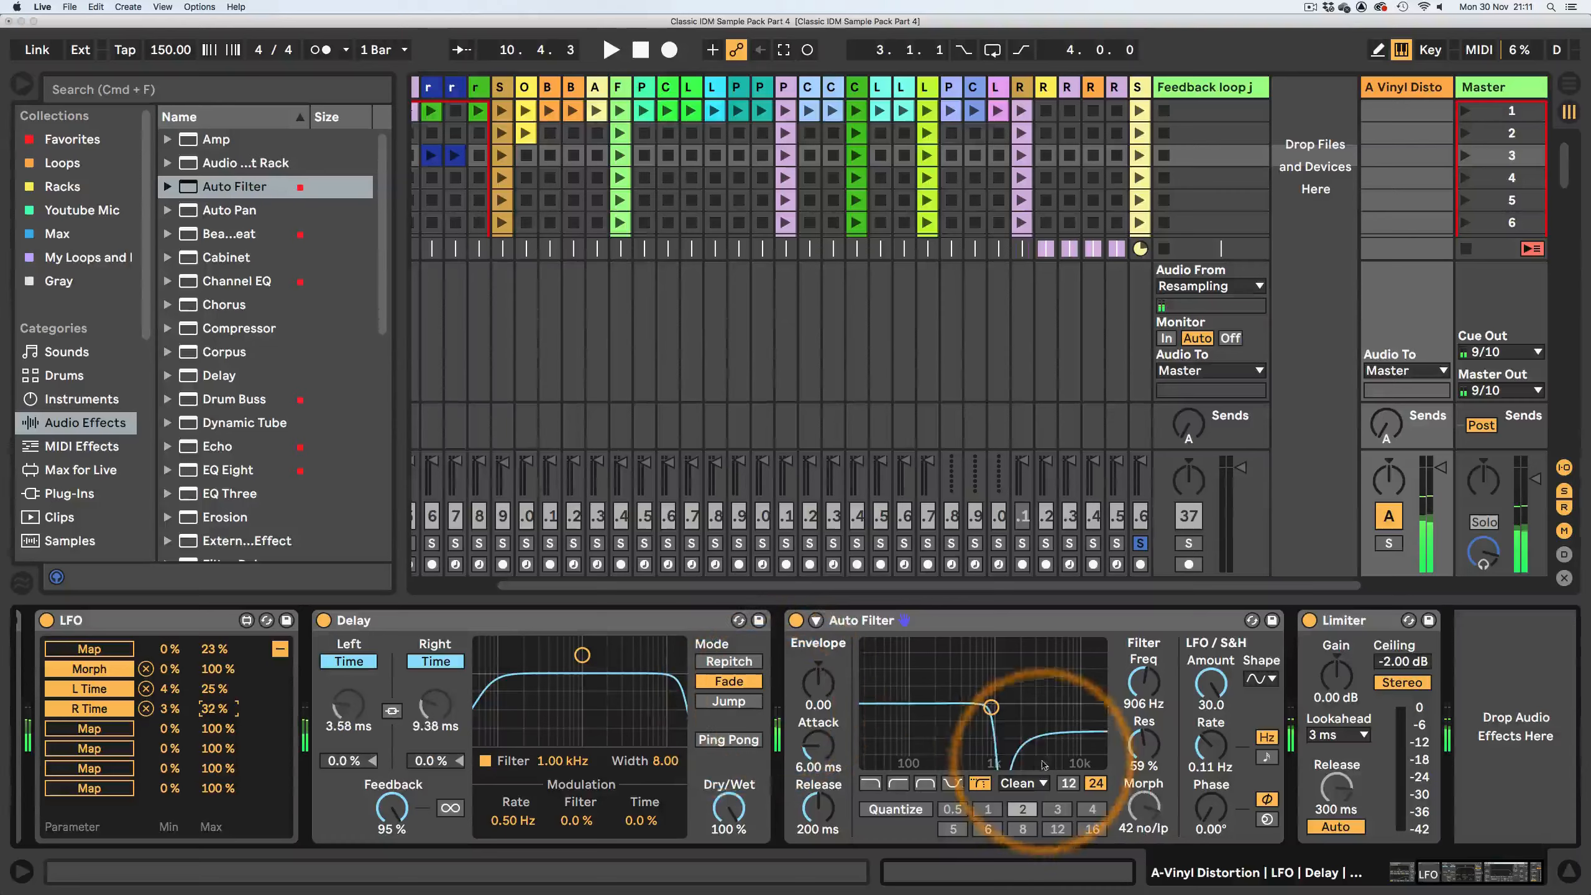
- Adjust the Auto Filter to 719 Hz frequency, 28 % resonance and an LFO rate of 0.27 Hz
left_click_drag(1143, 744, 1146, 764)
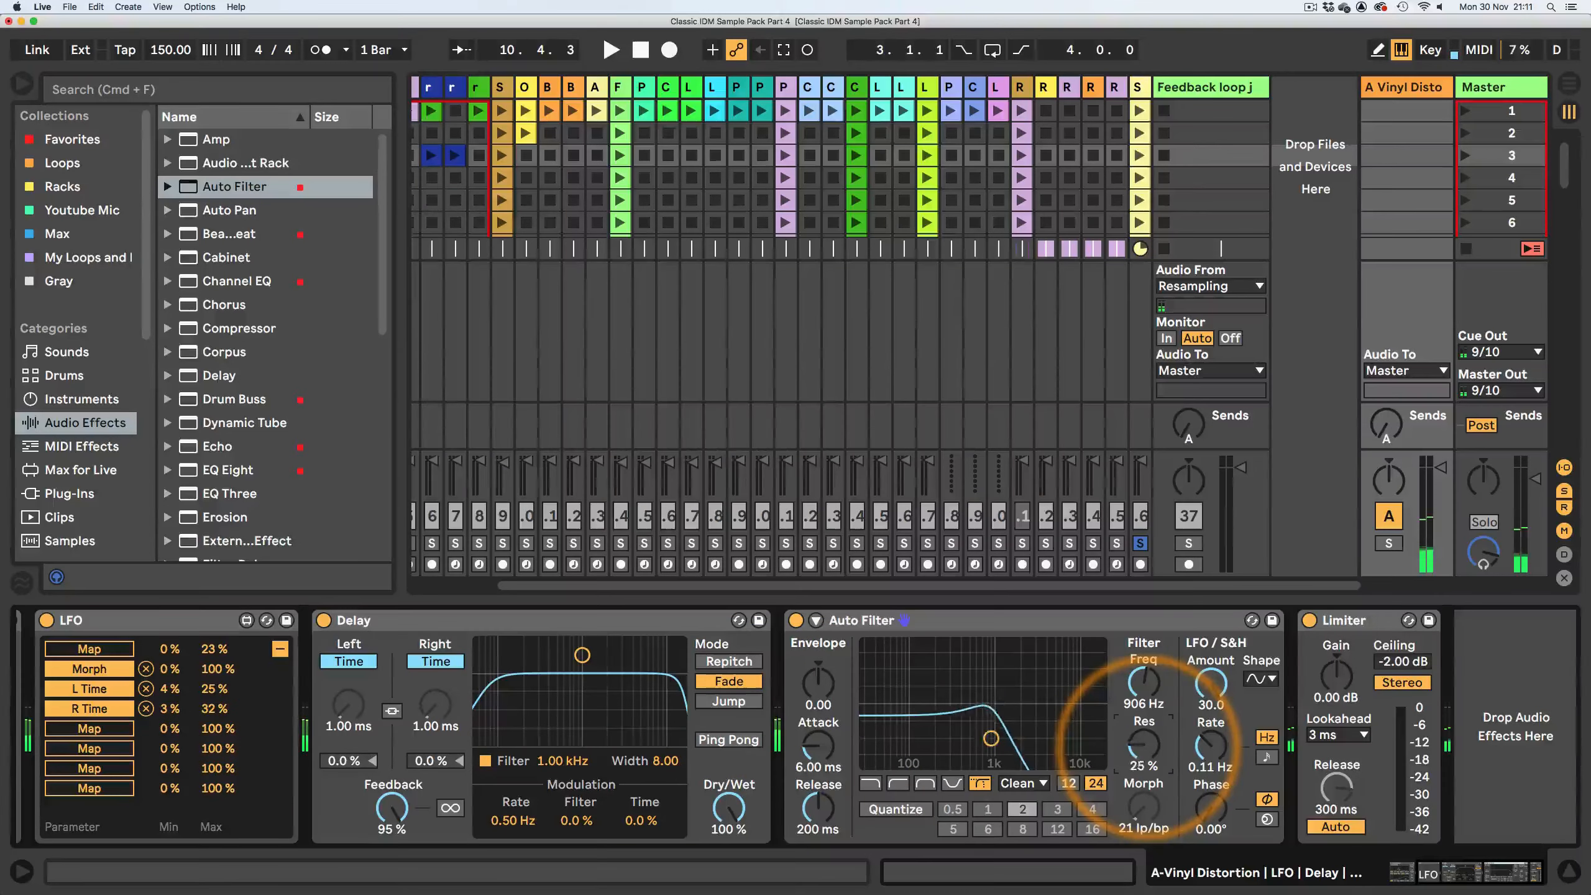
left_click_drag(1143, 682, 1148, 686)
mouse_move(1210, 746)
left_mouse_down()
mouse_move(1210, 721)
mouse_move(1210, 751)
left_mouse_up()
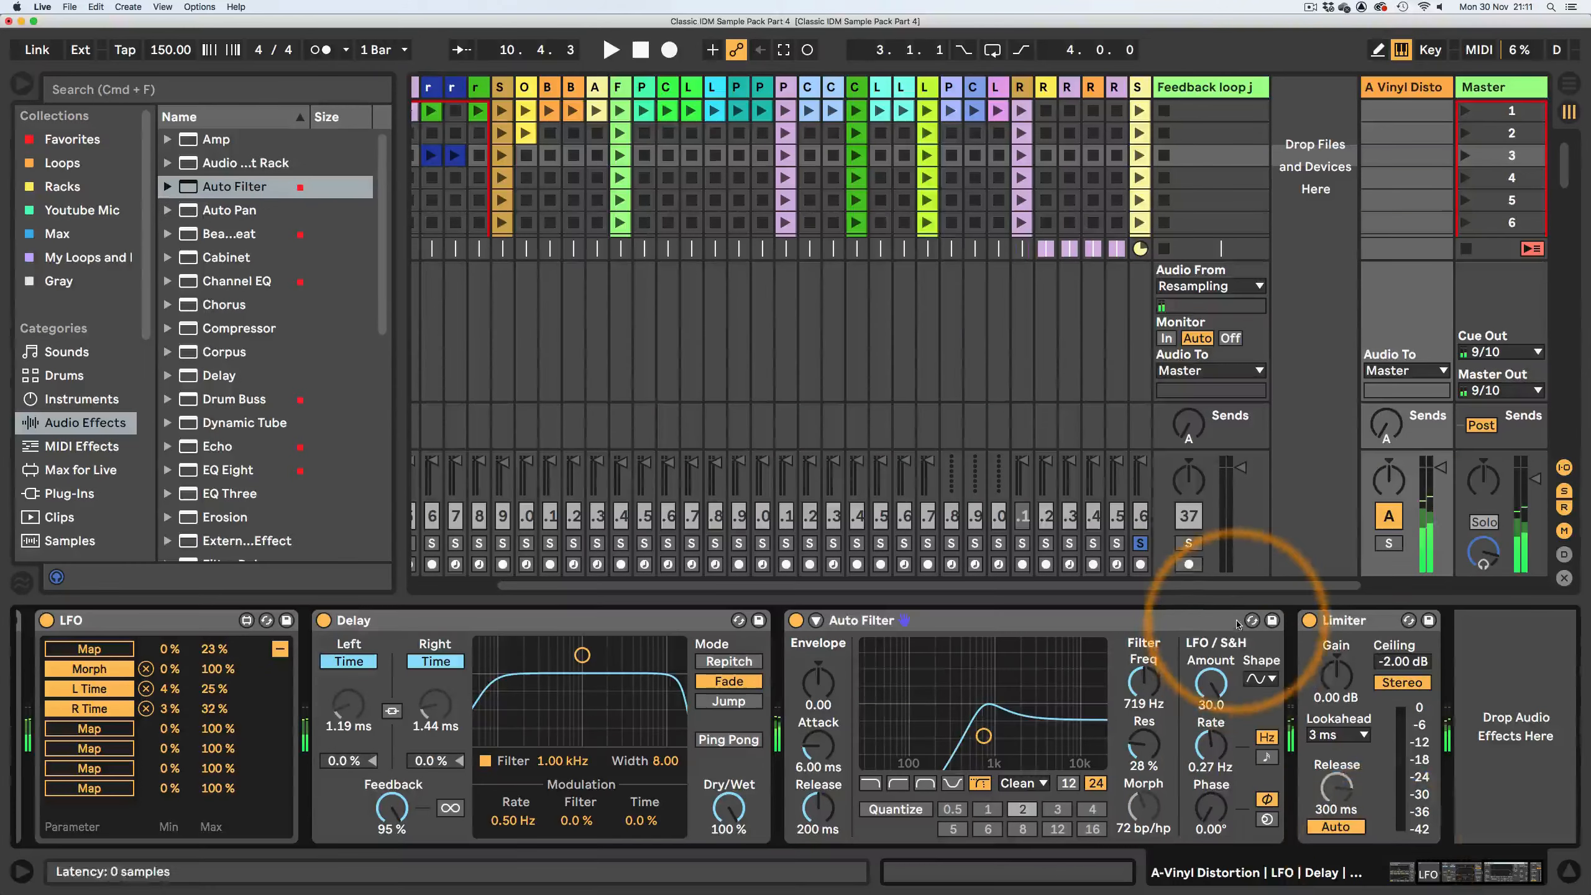
- Arm the Feedback loop jam track for recording, and raise return track A's send to itself to about -30 dB
left_click(1188, 565)
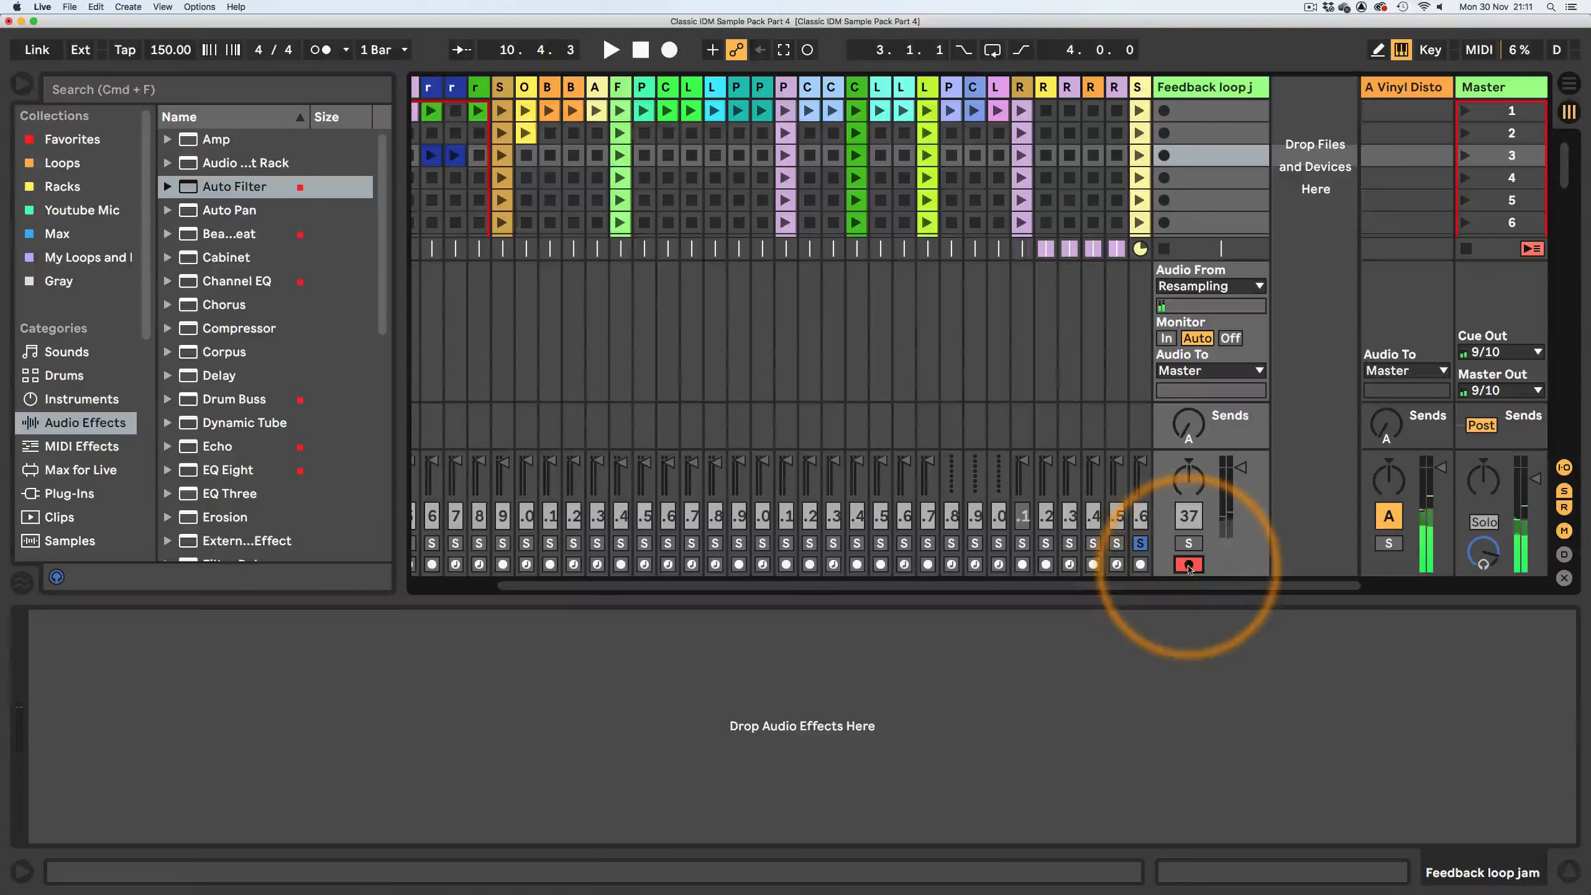
left_click(1412, 90)
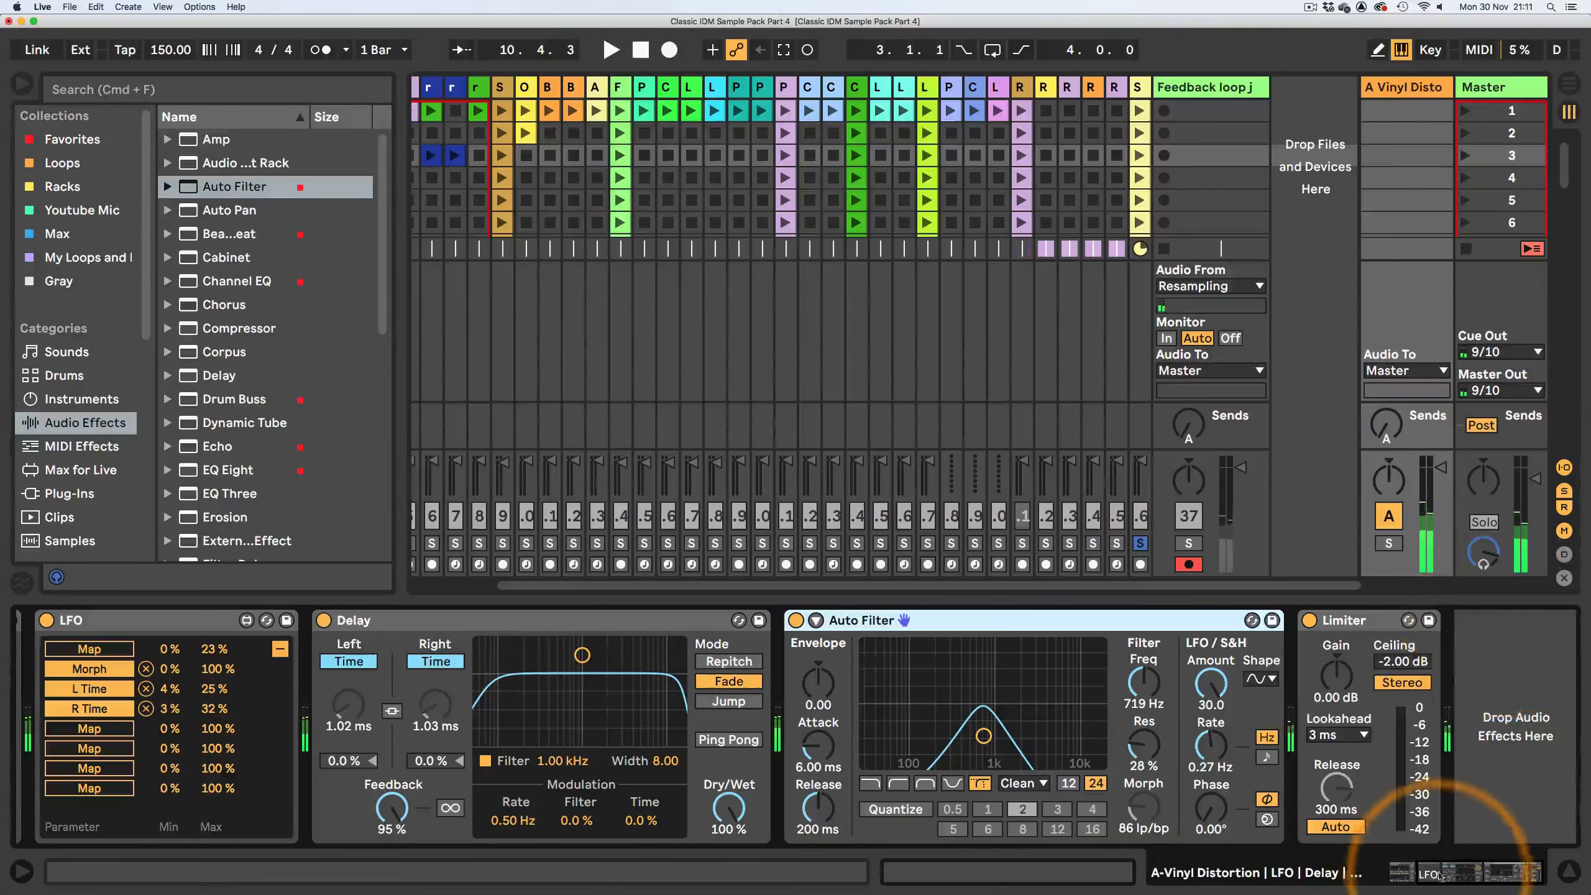
left_click(1382, 876)
left_click_drag(1386, 429, 1387, 457)
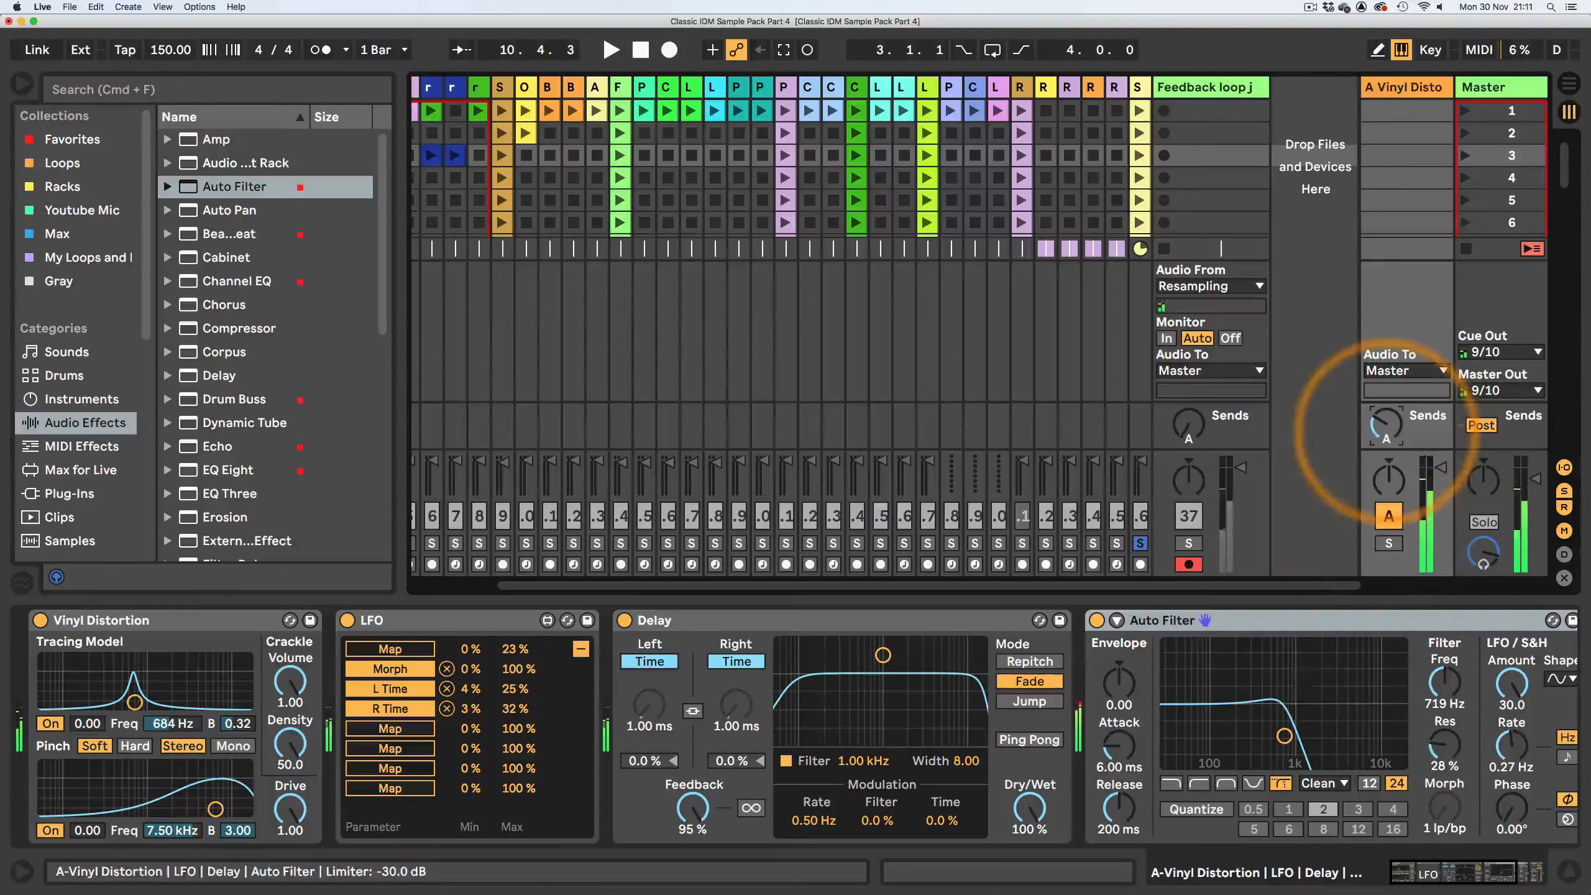
- Insert Drum Buss between Auto Filter and Limiter on return track A, and switch on its compressor
left_click(1369, 836)
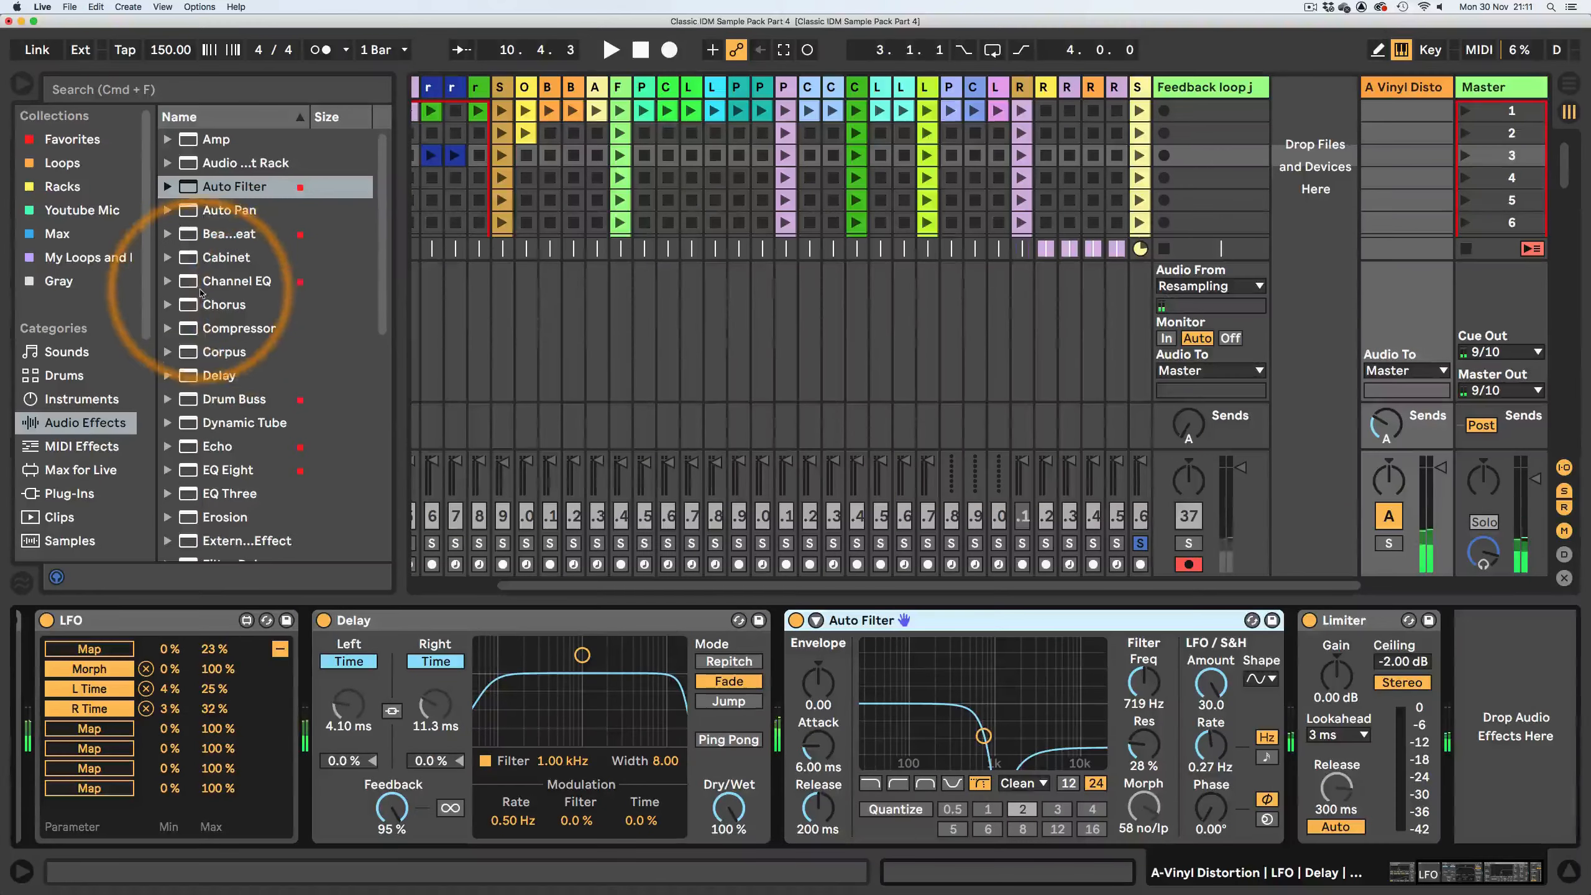
left_click_drag(187, 401, 1295, 840)
left_click(1266, 826)
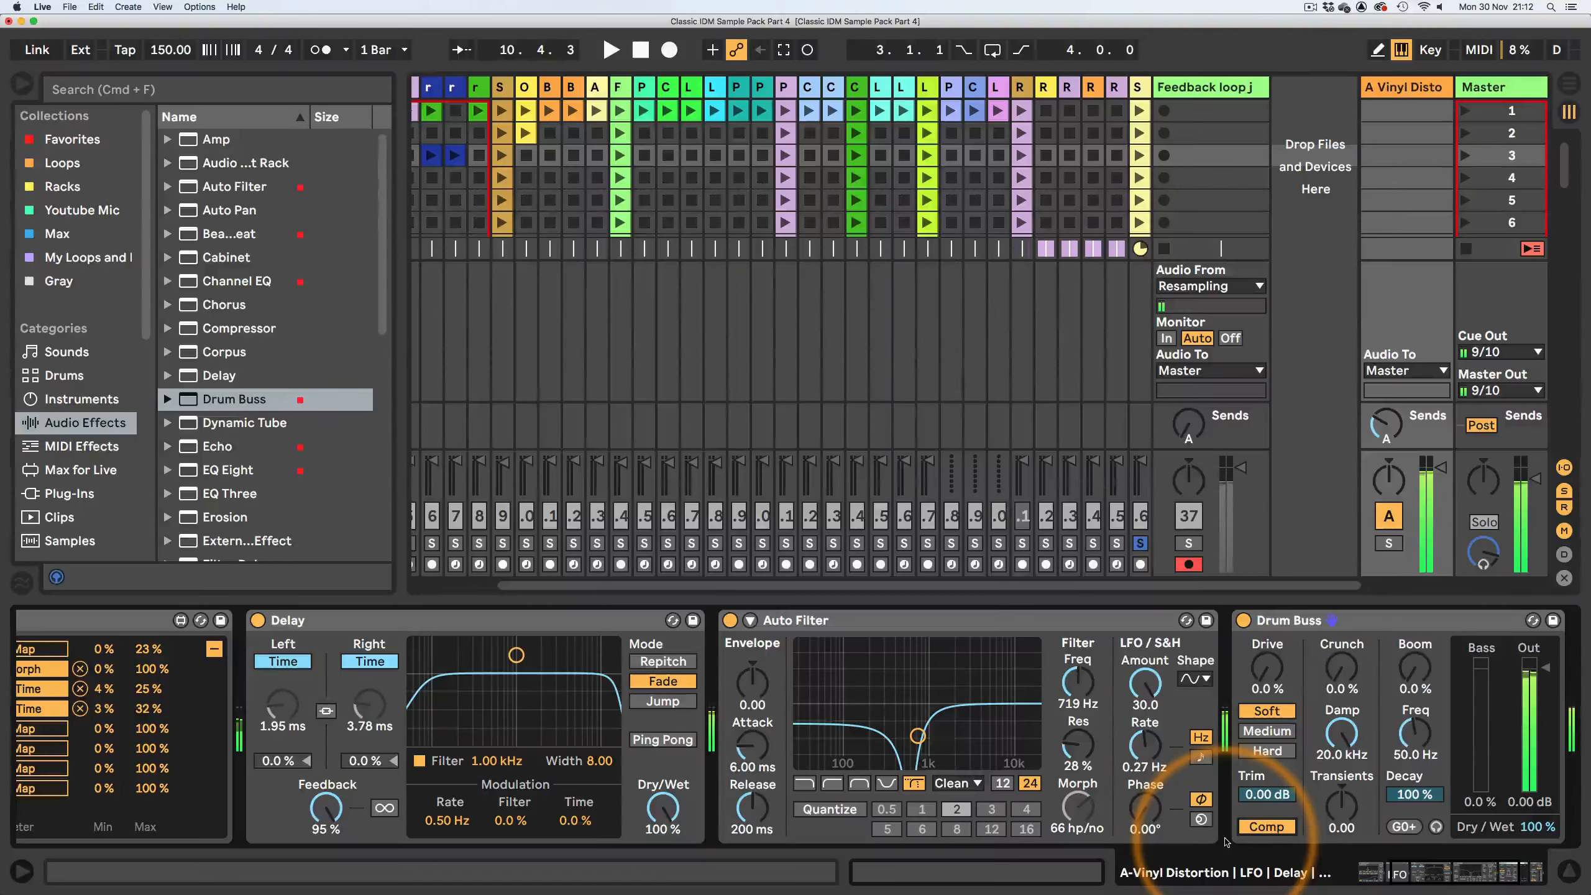
- Set the LFO mapping ranges to 15–43 % for L Time and 16–79 % for R Time
left_click_drag(1423, 872, 1377, 872)
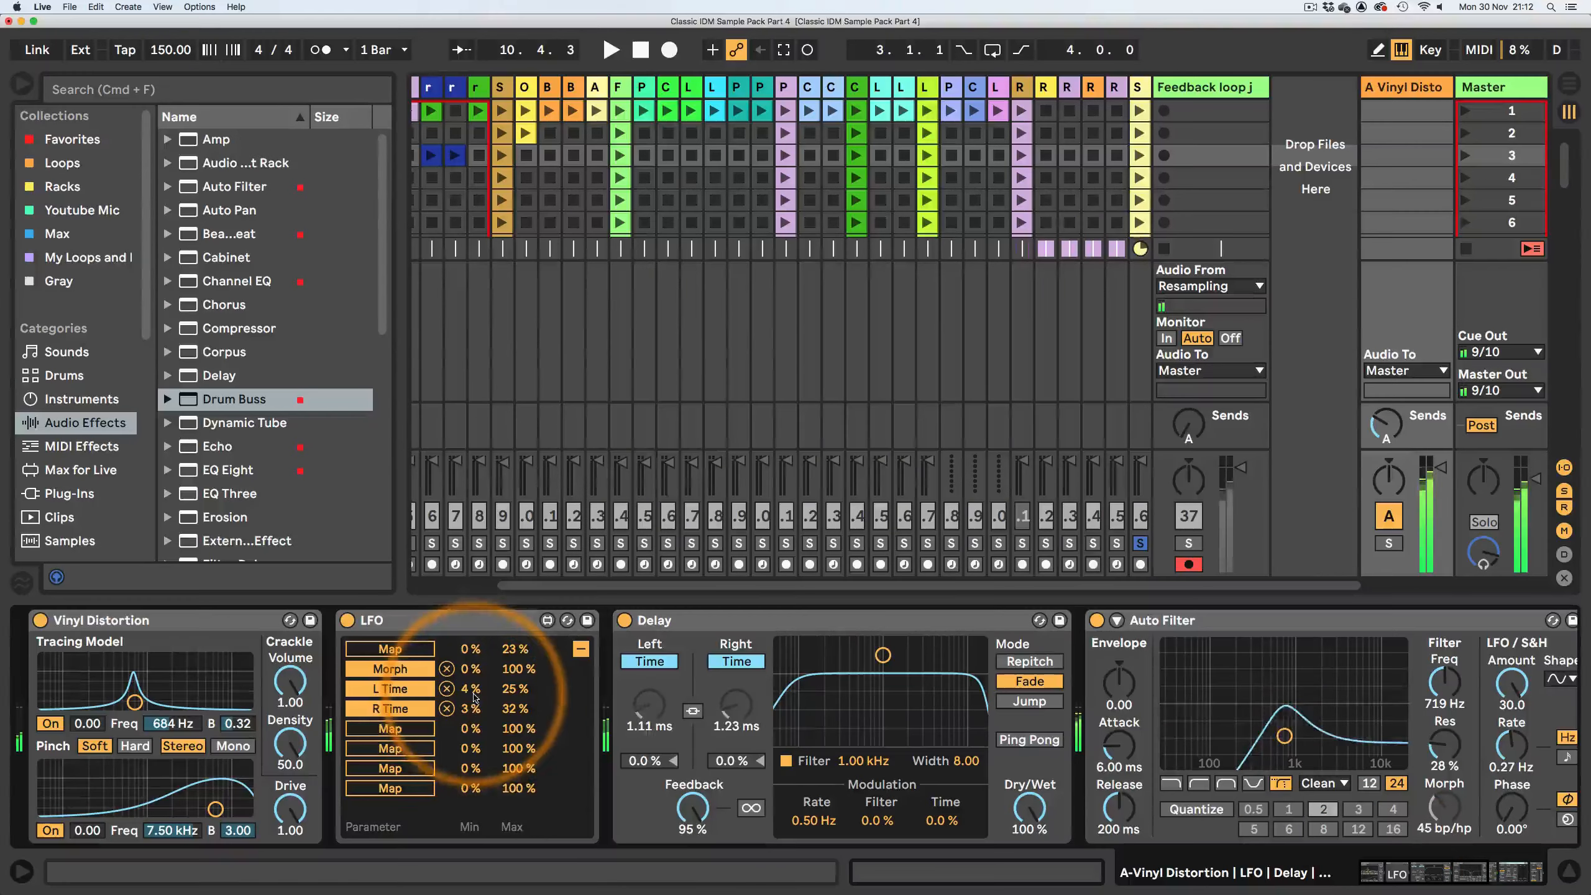
left_click_drag(474, 697, 519, 711)
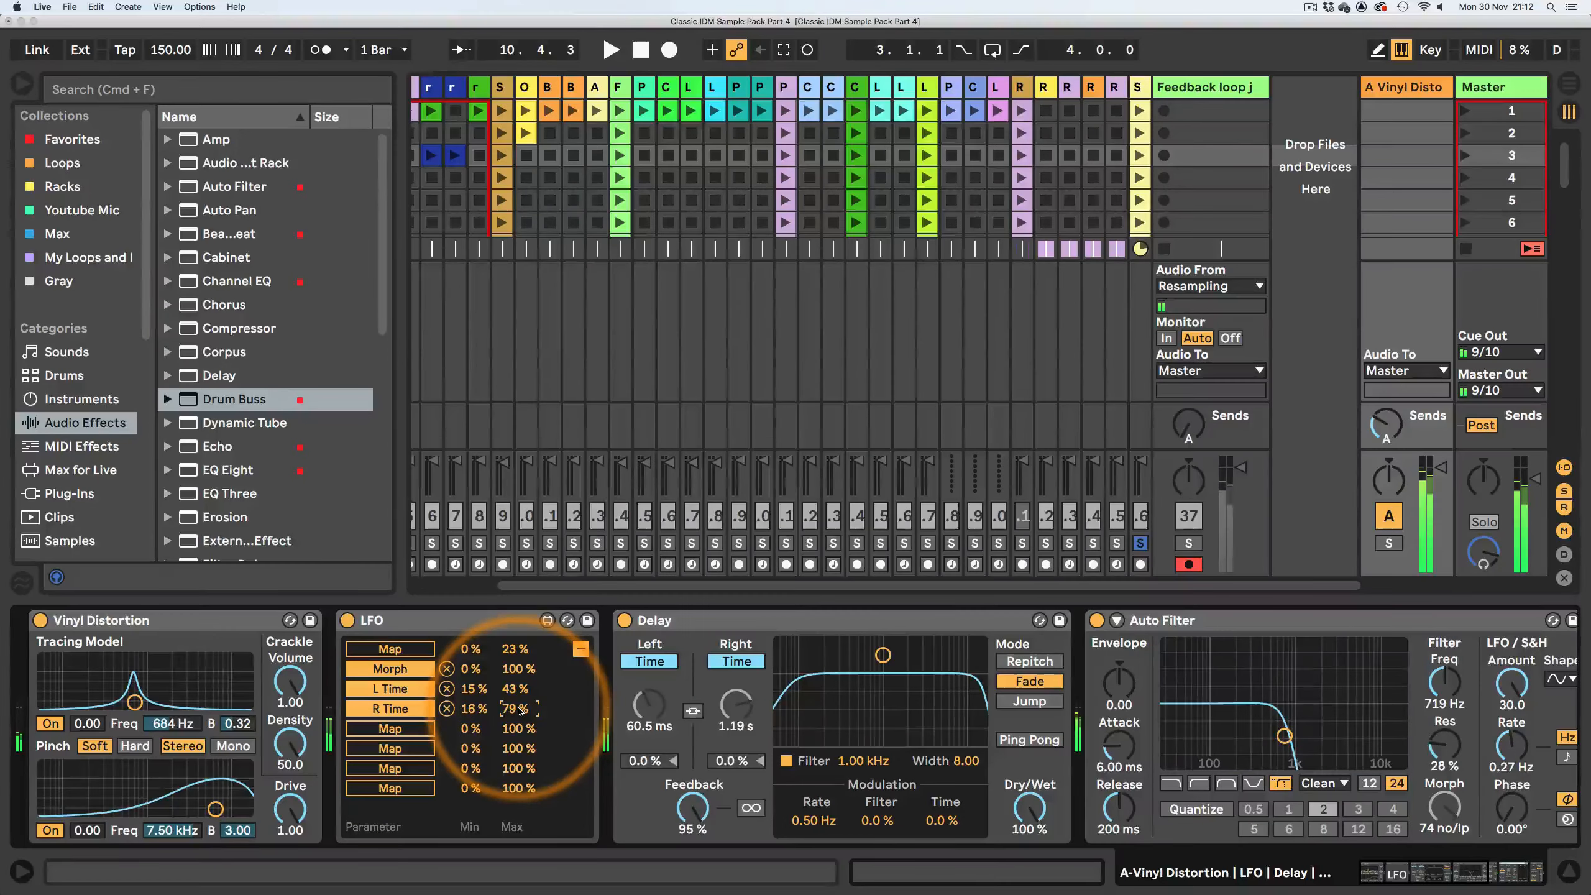
- Solo the Feedback loop jam track and start recording into its first clip slot
left_click(1420, 875)
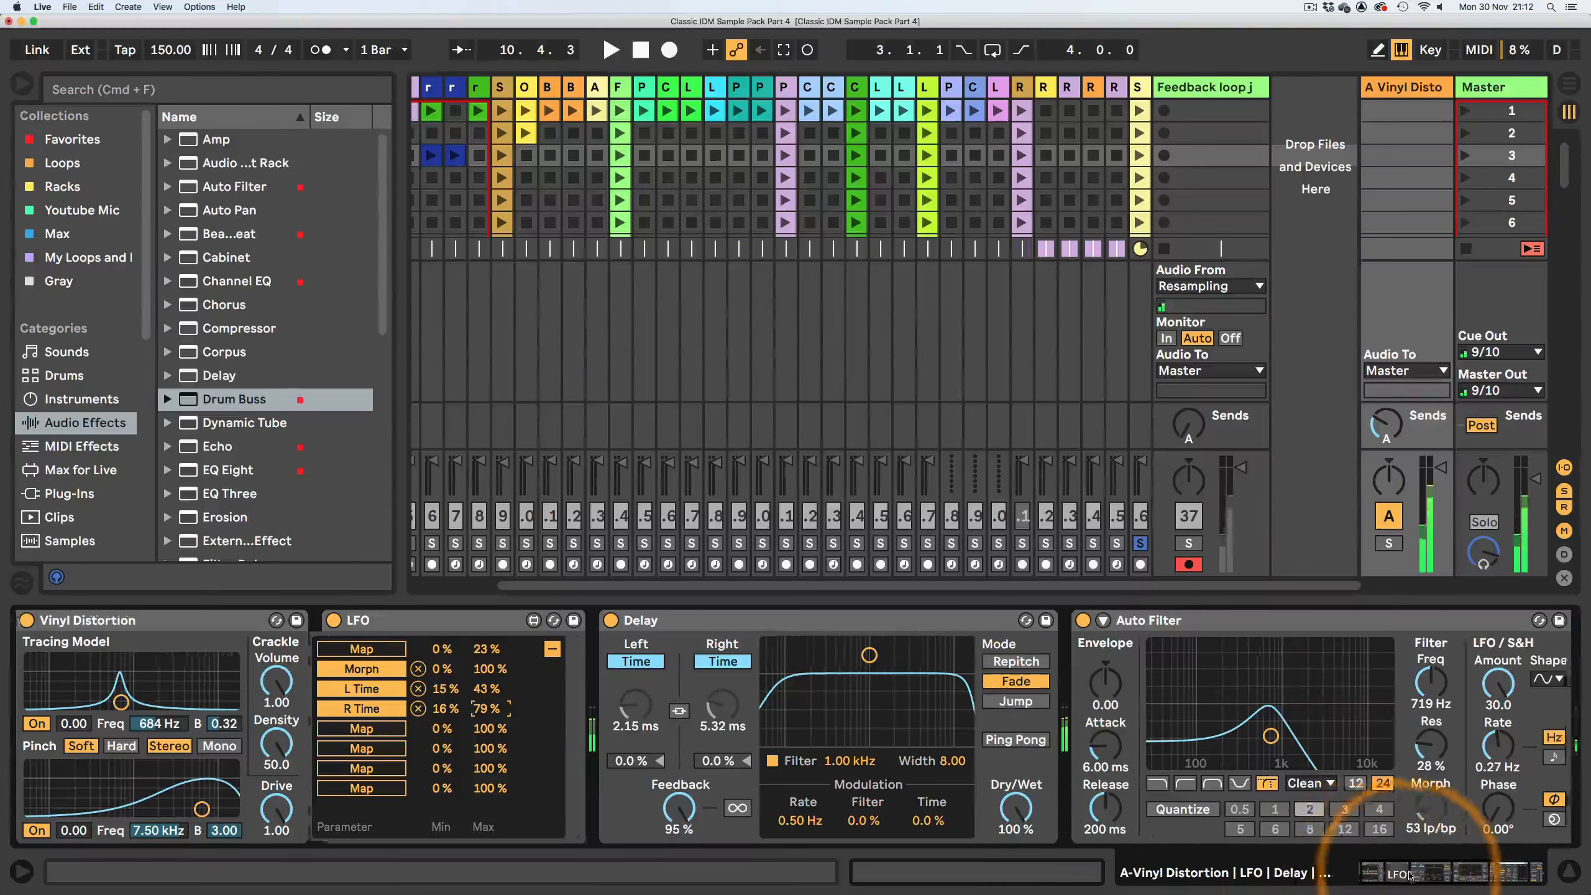
left_click(1188, 542)
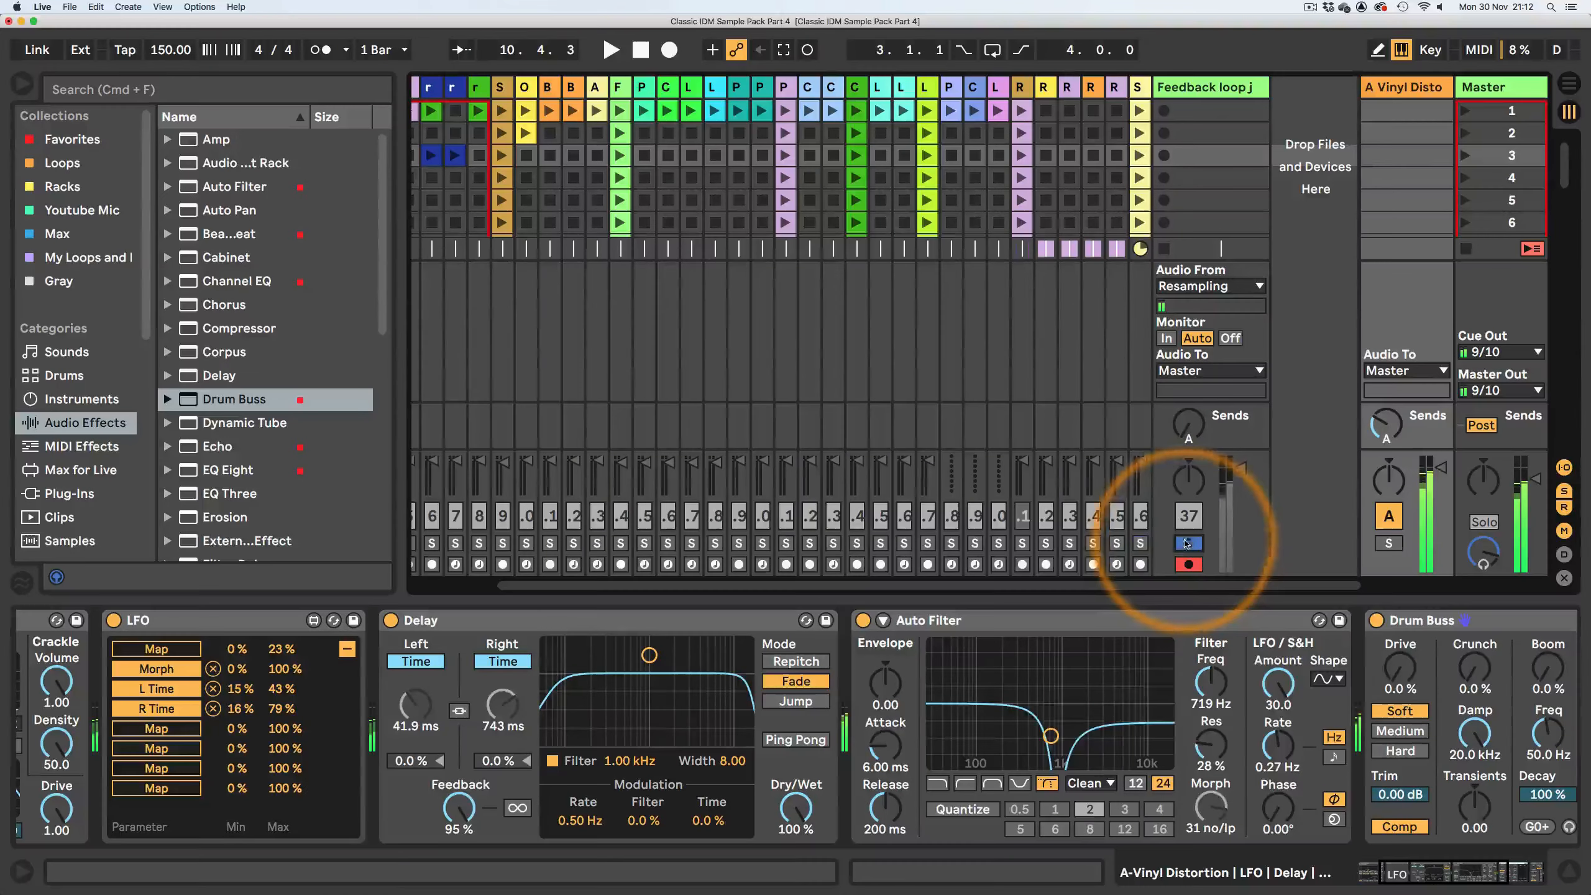
left_click(1475, 874)
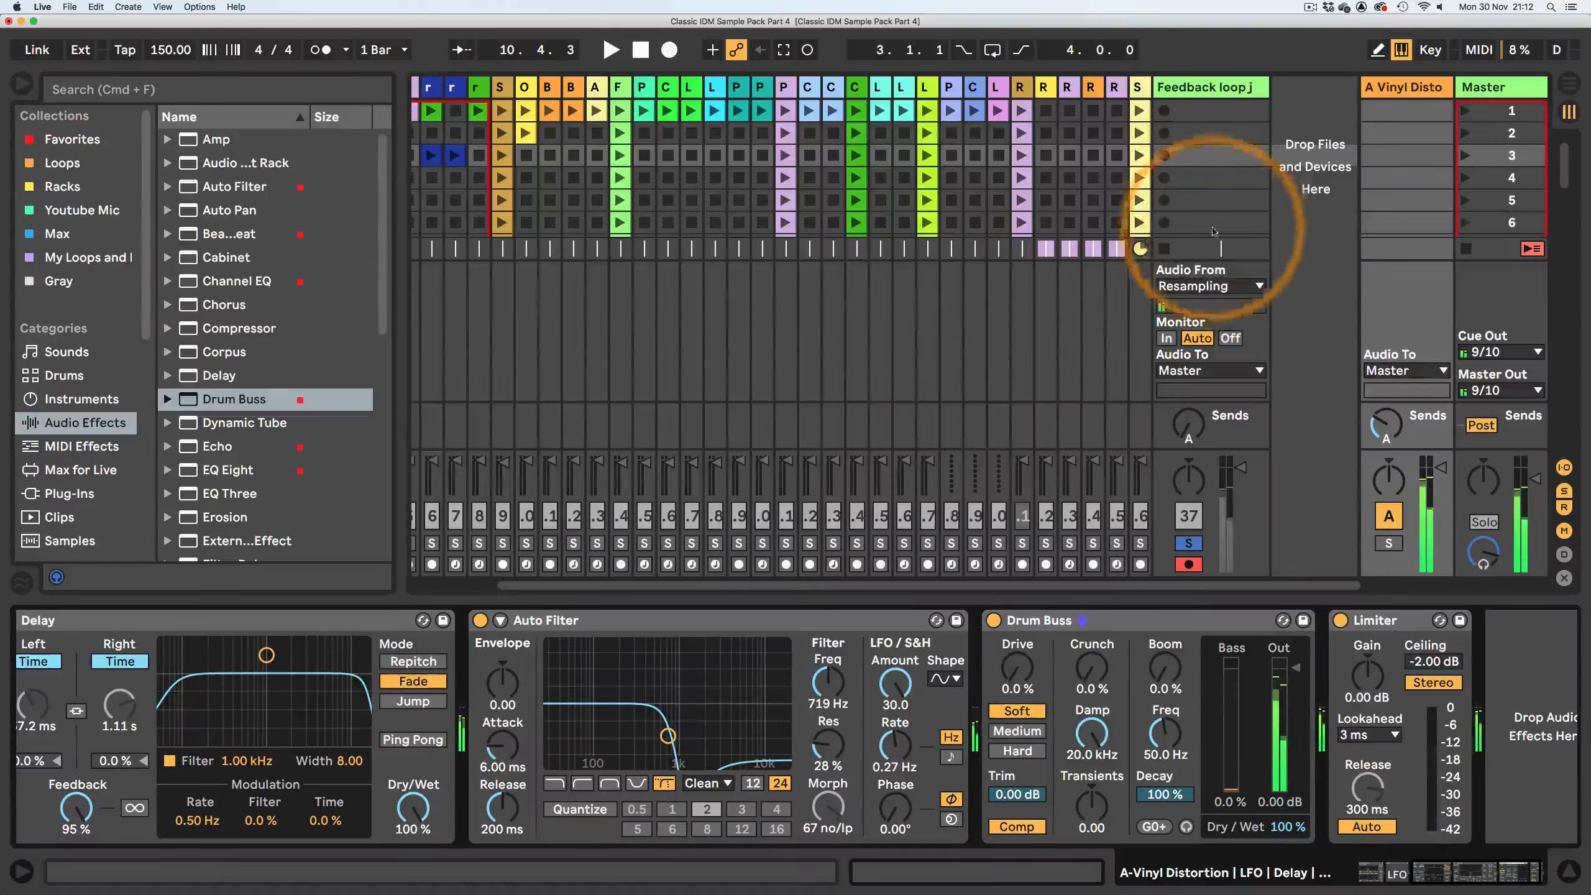
left_click(1164, 110)
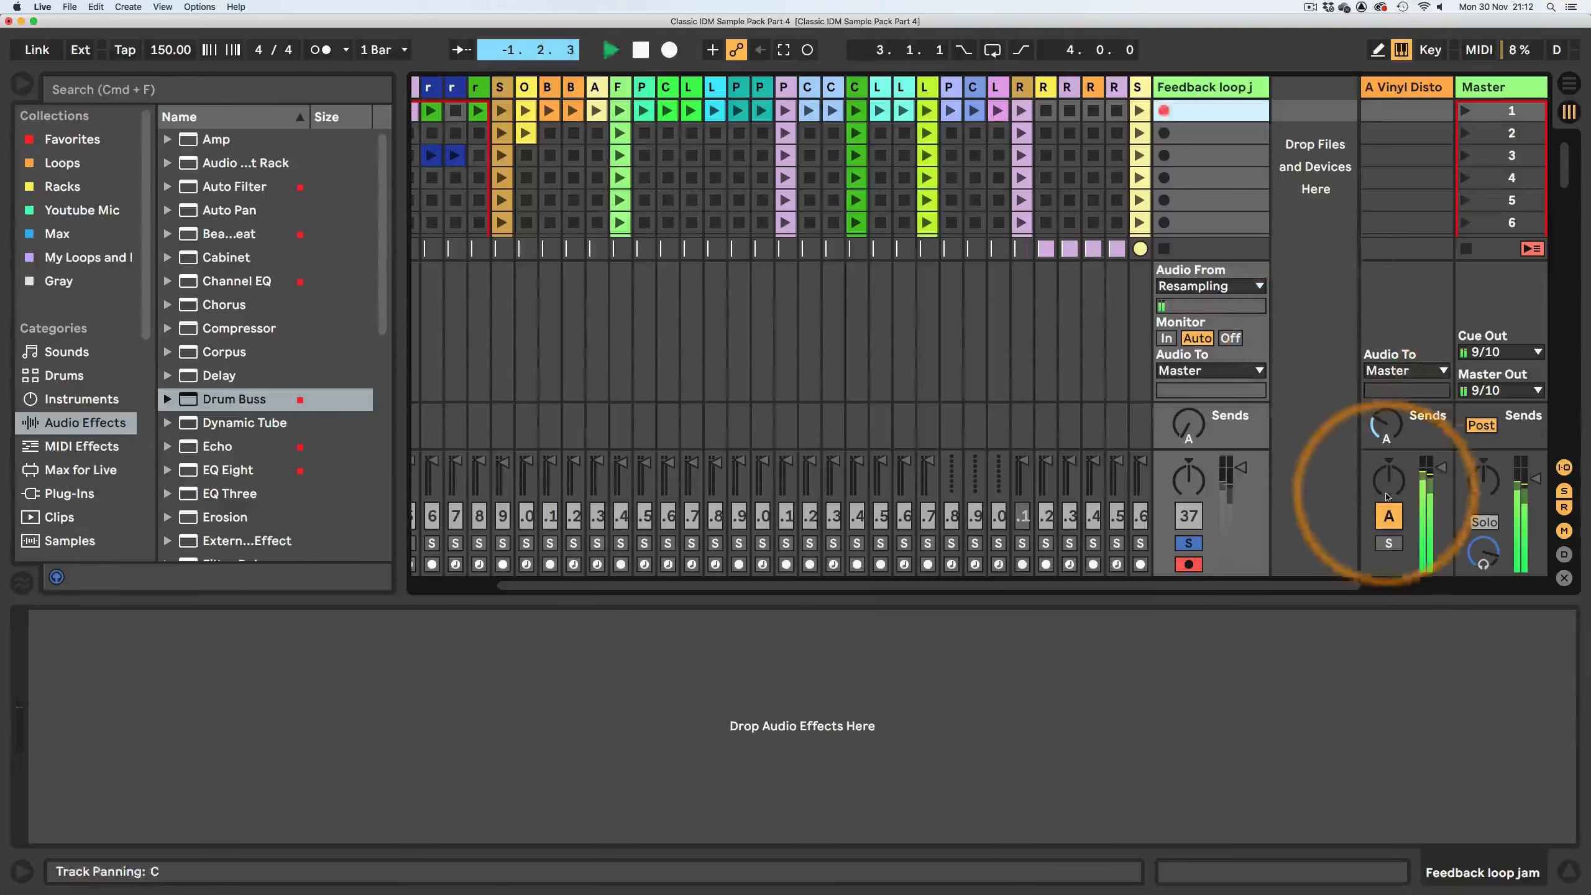
- Raise return track A's send to itself and bring return track A's device chain back into view
left_click(1409, 86)
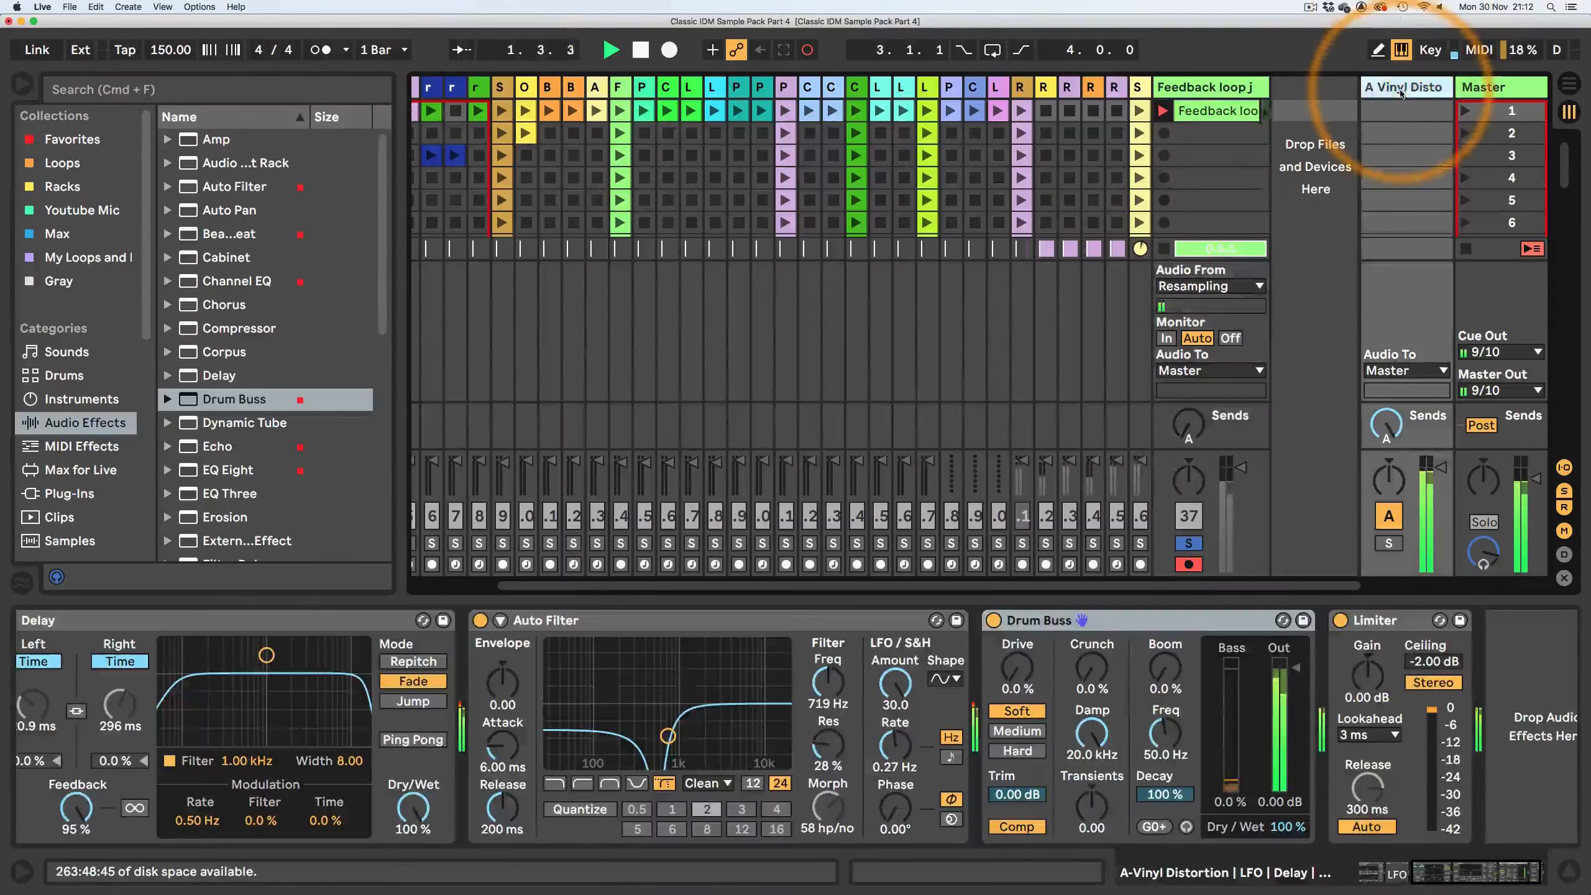
left_click(1220, 112)
left_click(1412, 86)
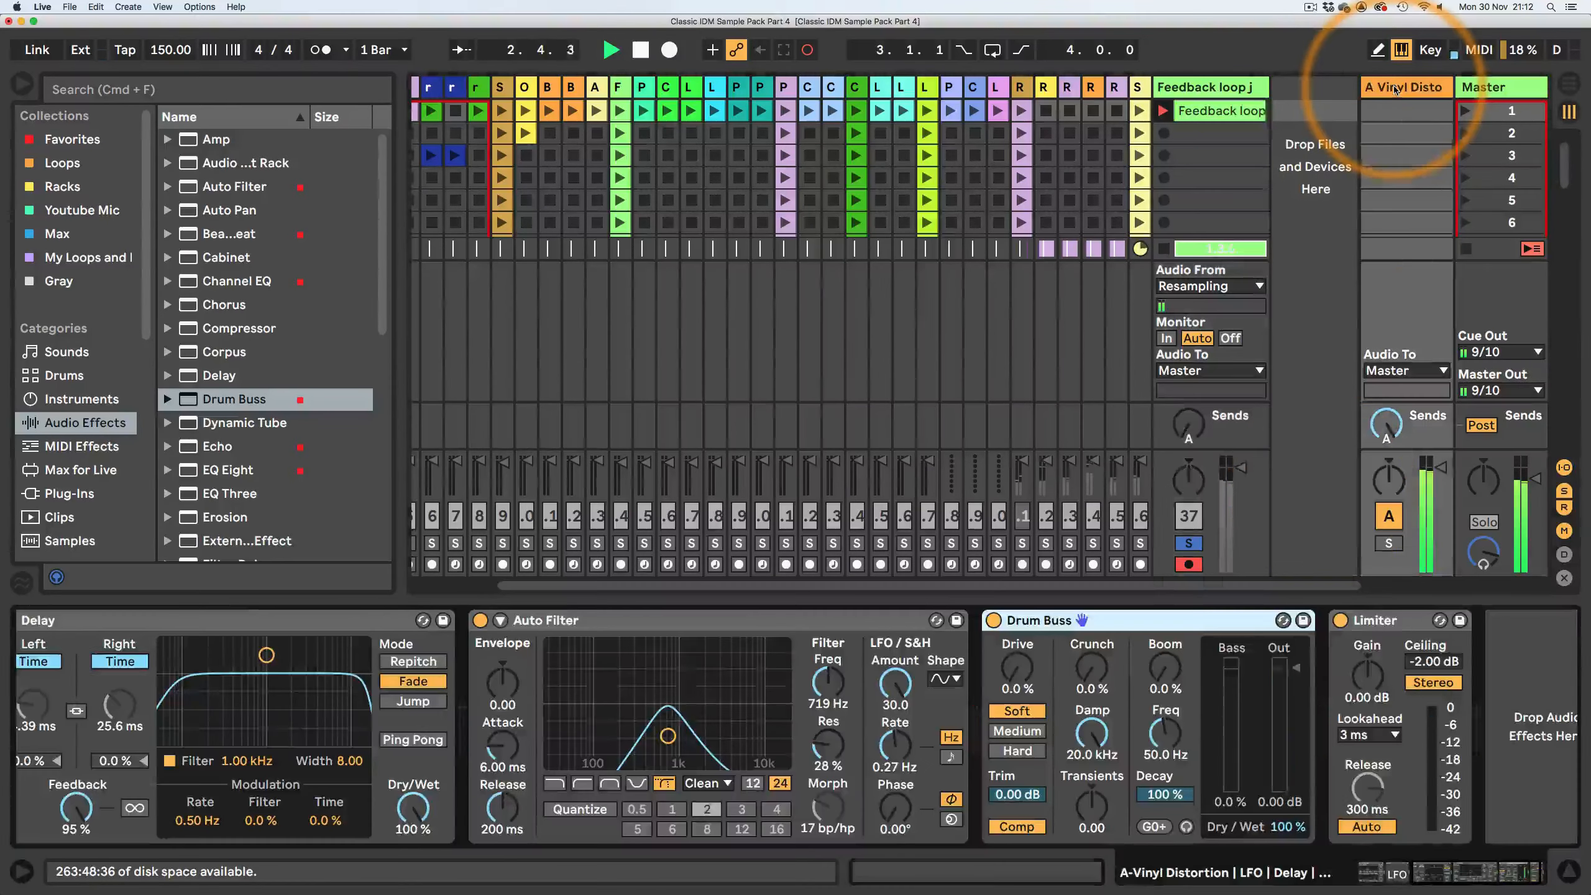
- Set Vinyl Distortion's crackle volume to 0.01 and its density to 5.16
left_click_drag(1431, 881, 1378, 879)
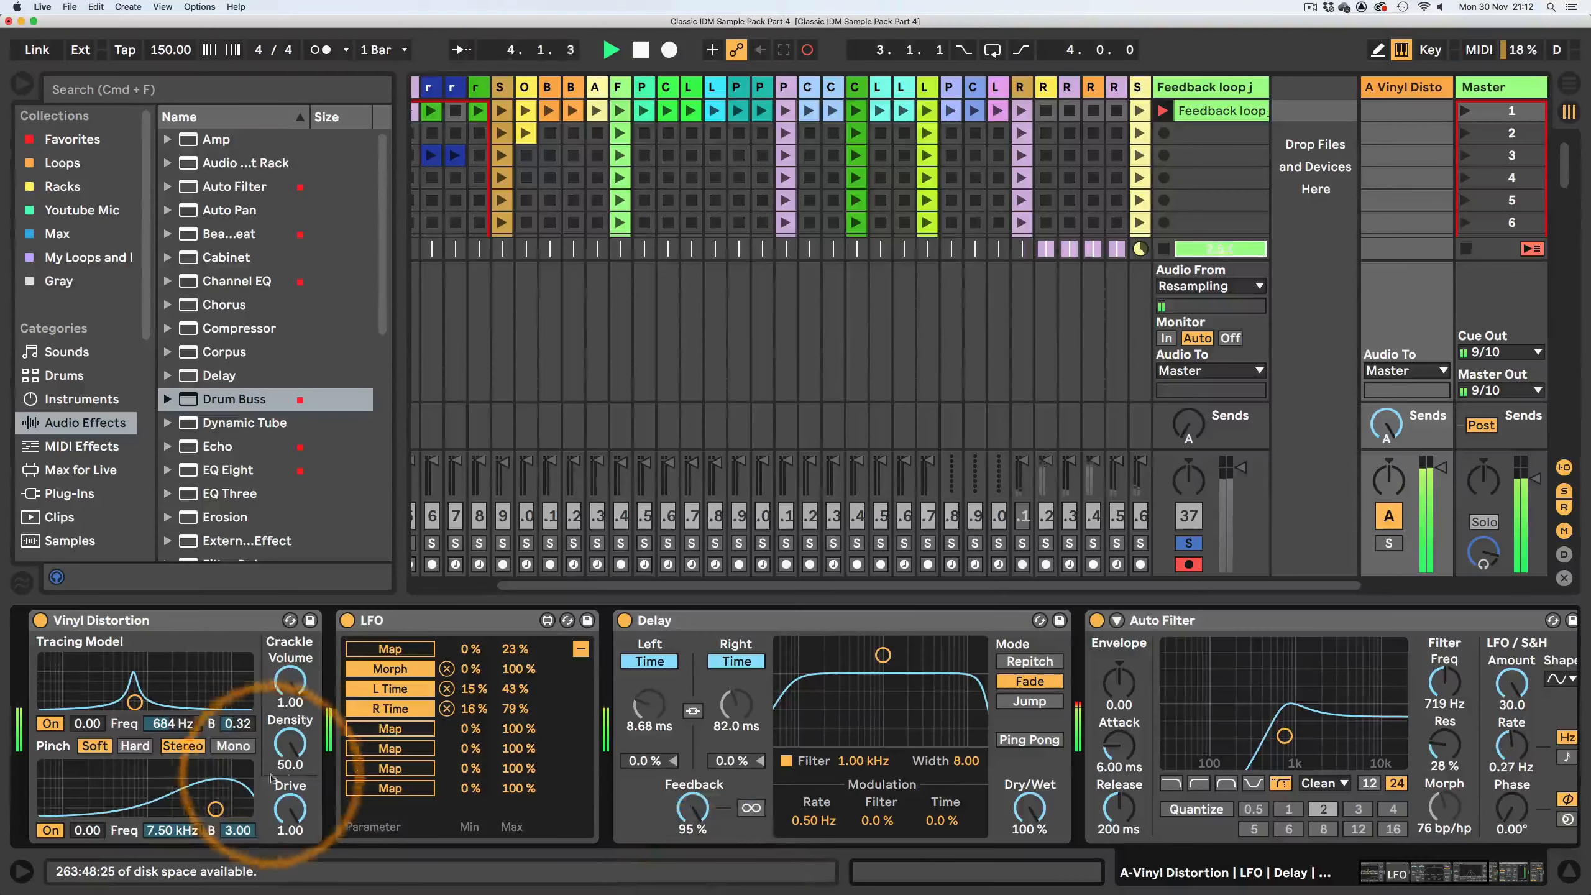
left_click_drag(289, 683, 290, 790)
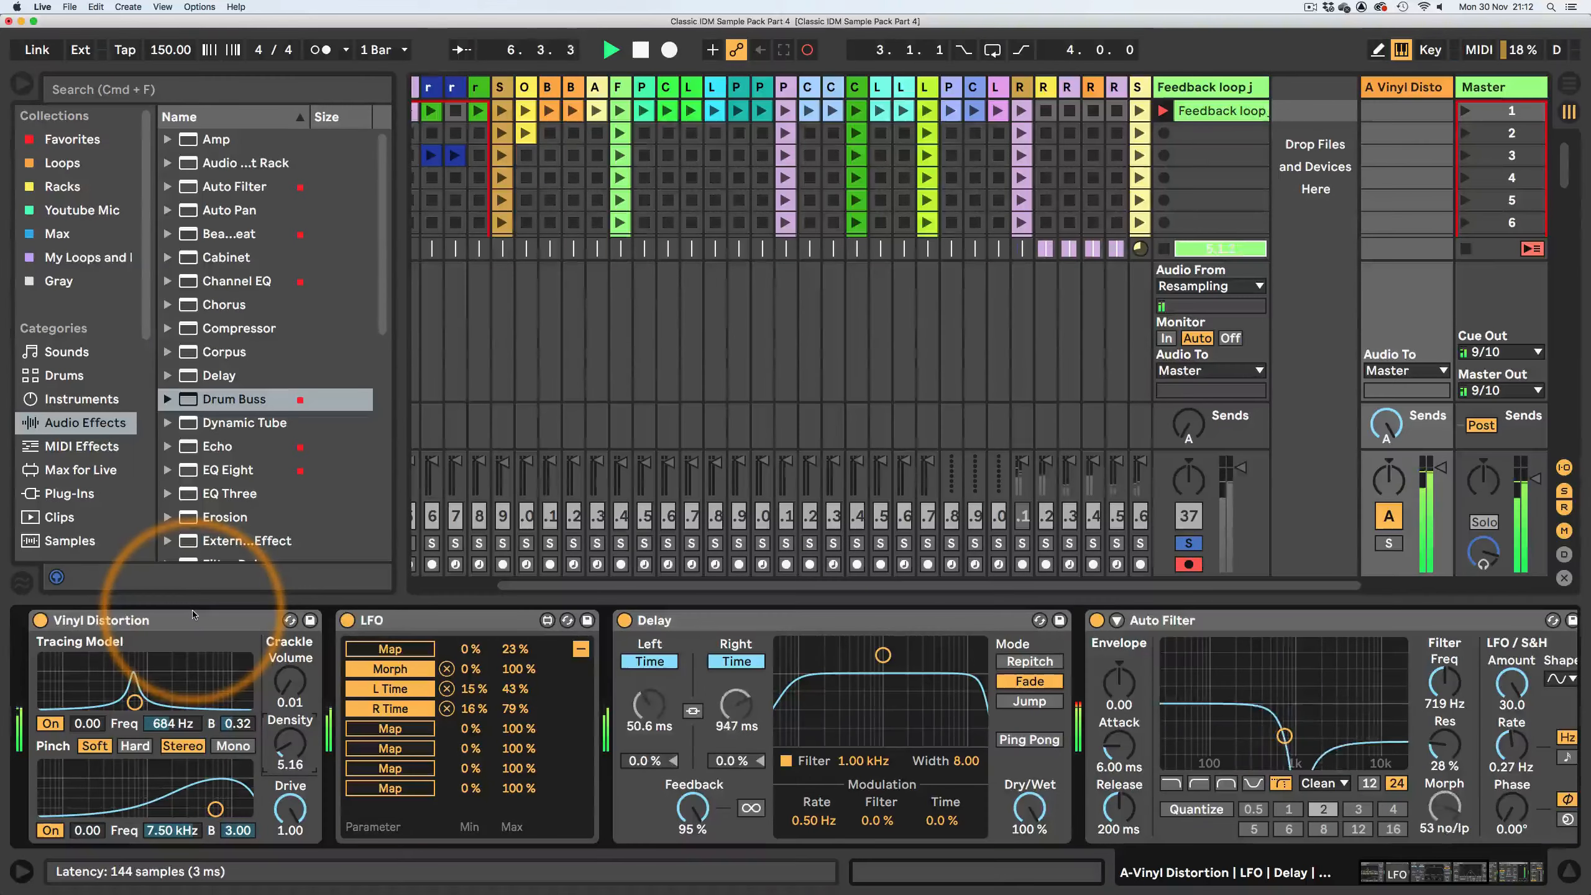
- Set the Auto Filter to 403 Hz frequency, 39 % resonance and an LFO rate of 0.64 Hz
left_click(1345, 883)
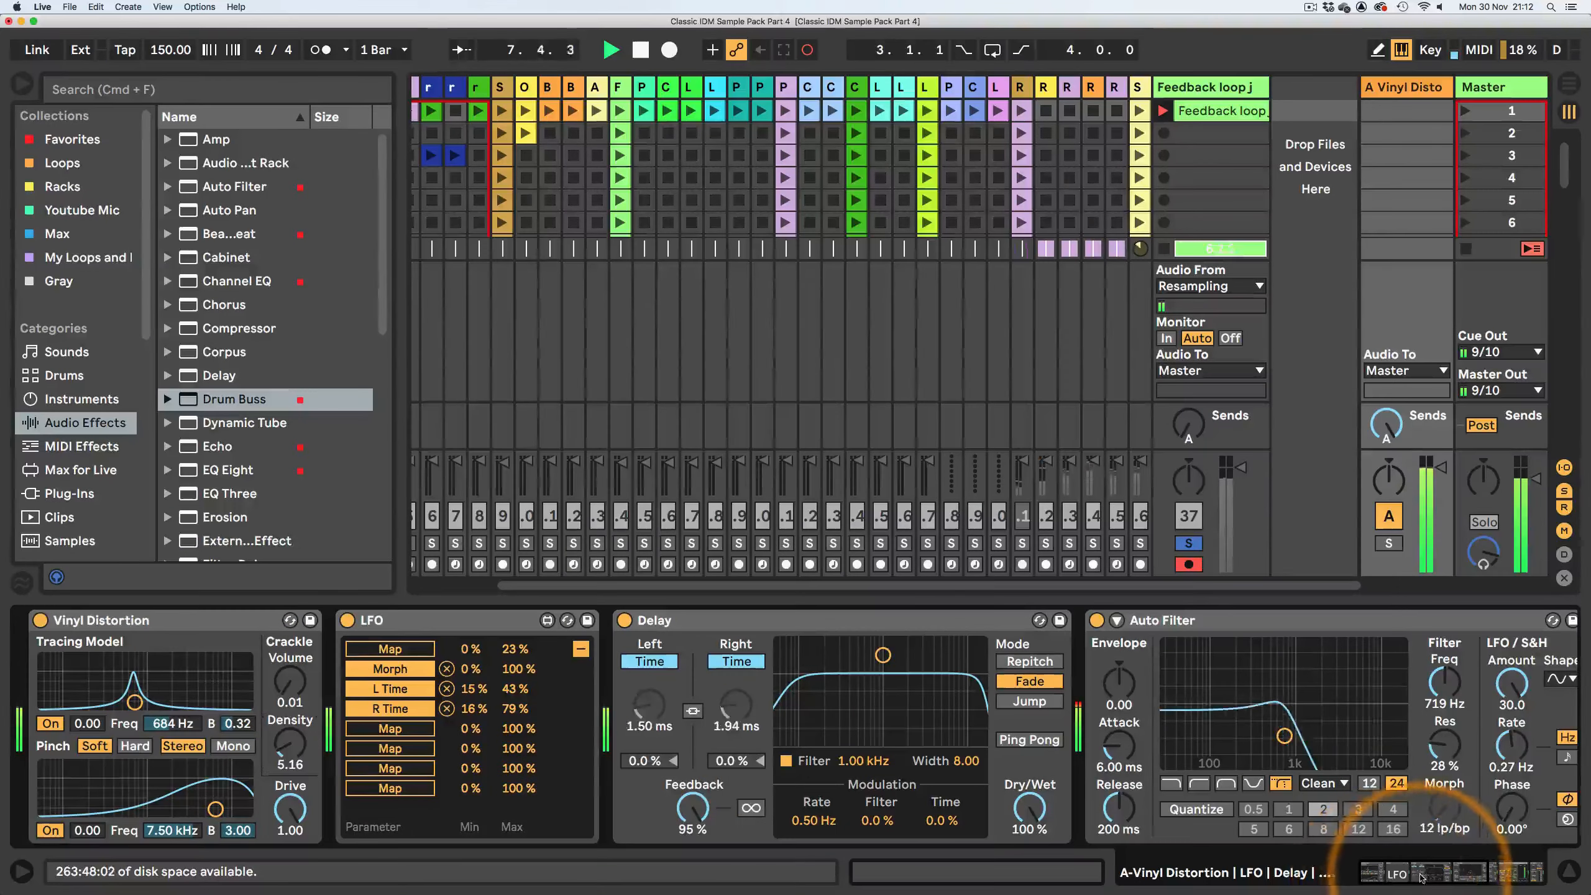
left_click_drag(1345, 882, 1450, 877)
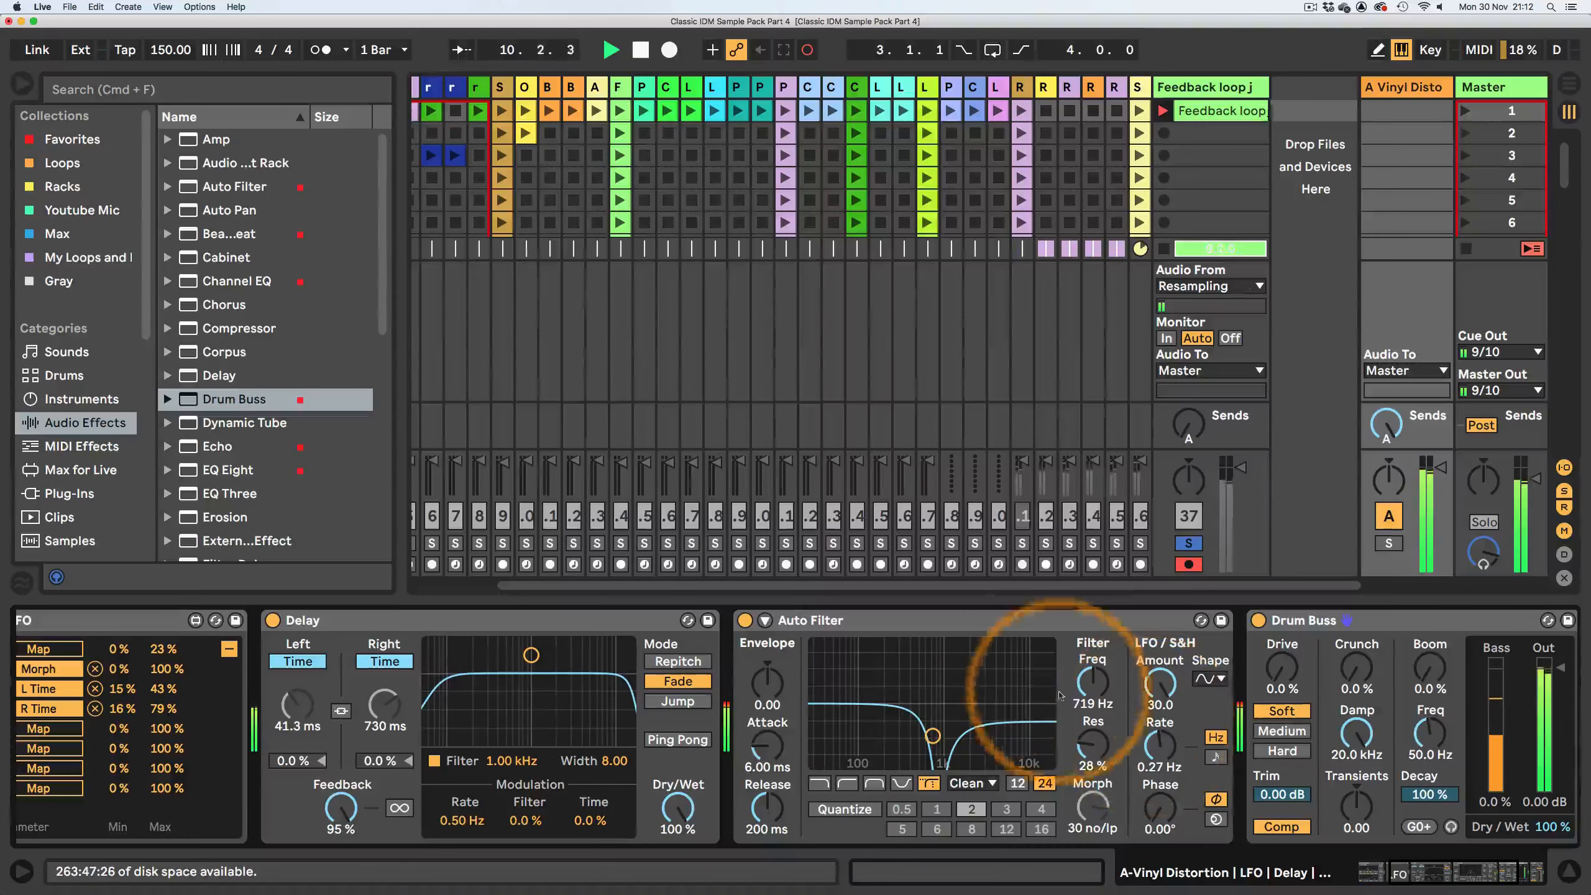
mouse_move(1097, 689)
left_mouse_down()
mouse_move(1097, 671)
mouse_move(1093, 697)
left_mouse_up()
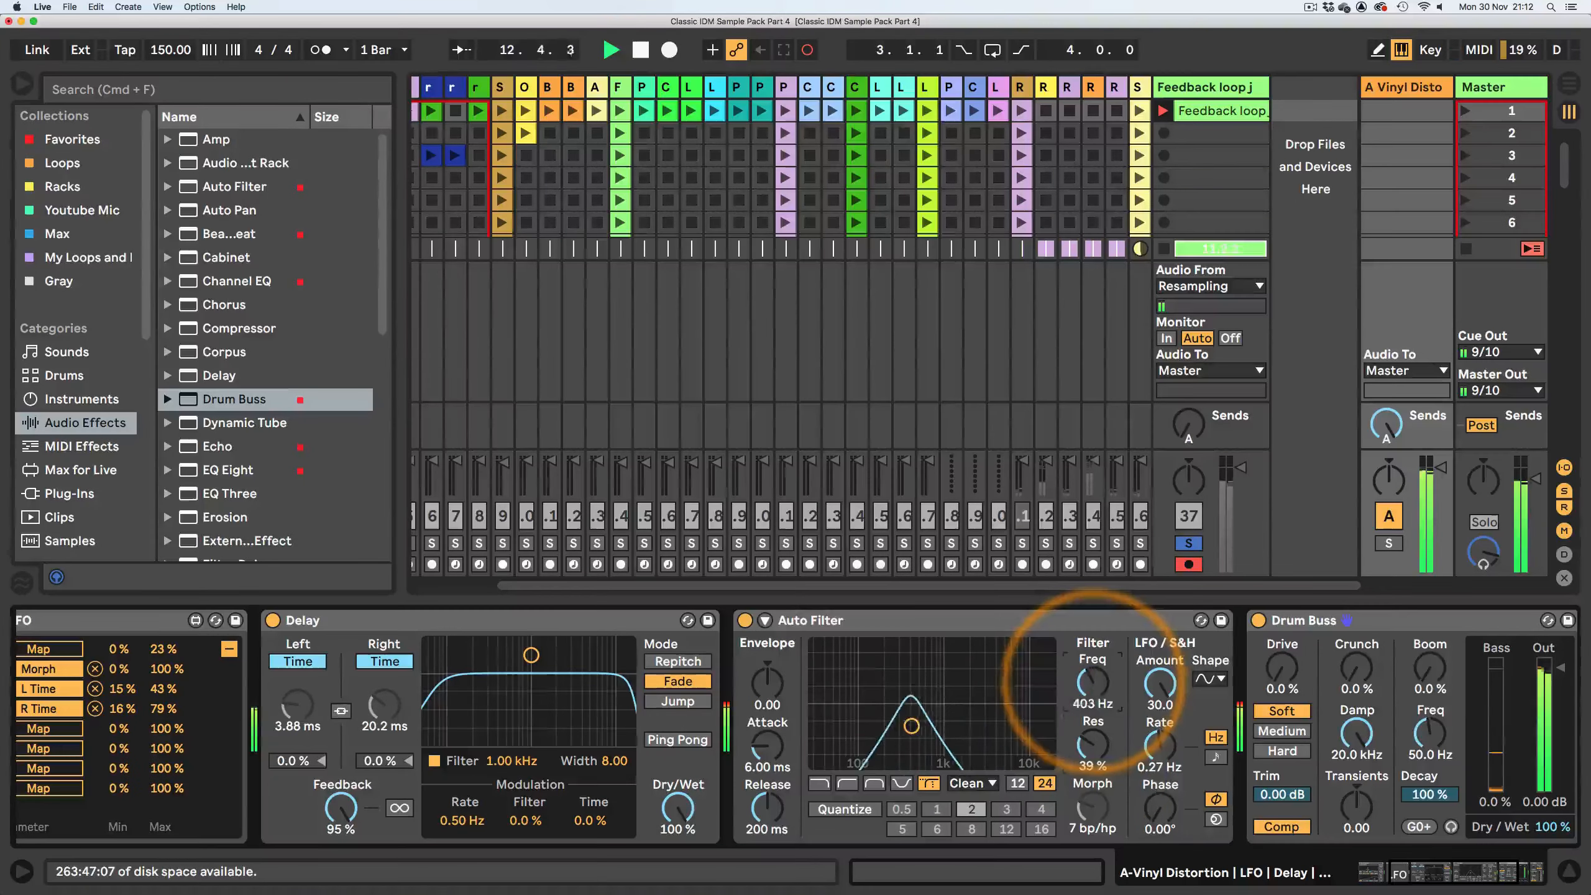
mouse_move(1159, 742)
left_mouse_down()
mouse_move(1158, 727)
mouse_move(1159, 743)
left_mouse_up()
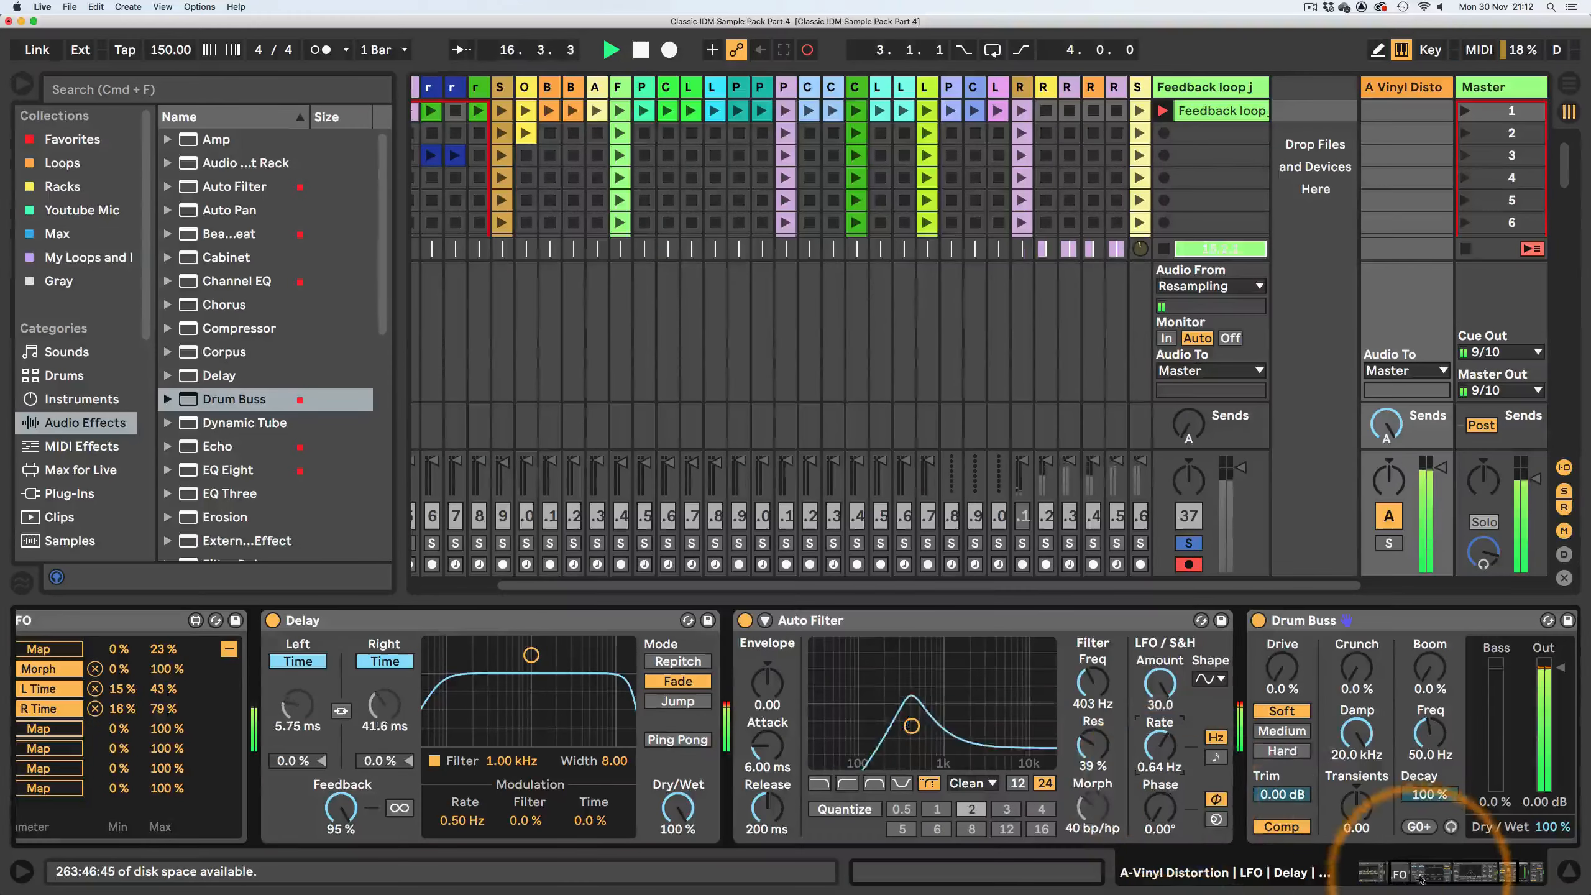
- Set the LFO mapping ranges to 14–41 % for L Time and 12–72 % for R Time
left_click_drag(1516, 874, 1397, 882)
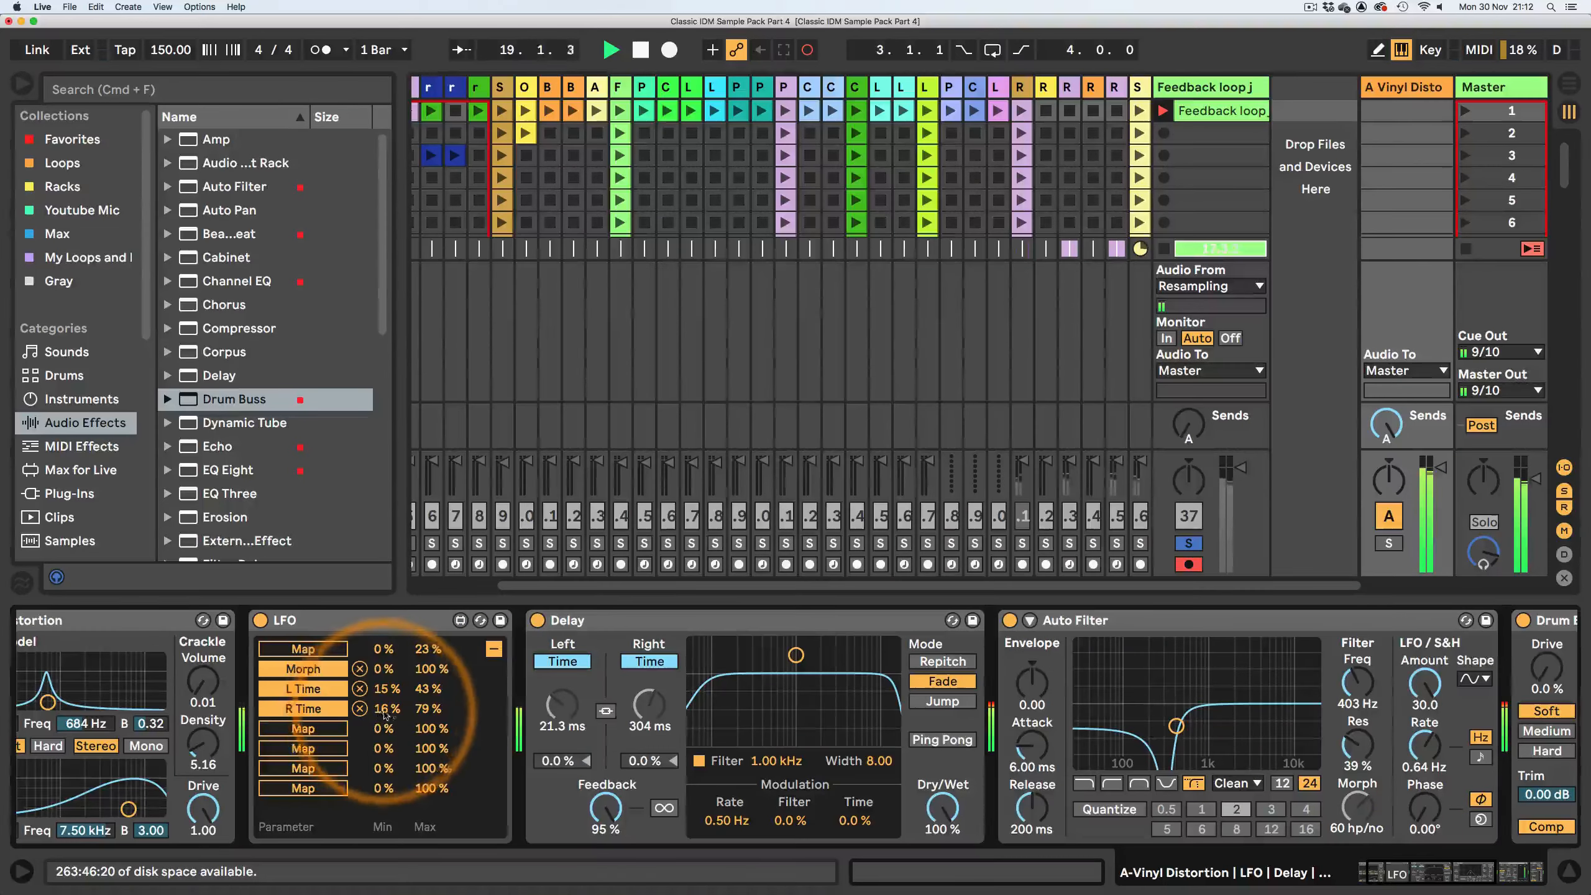
left_click_drag(385, 715, 392, 746)
left_click_drag(384, 688, 419, 714)
left_click(440, 709)
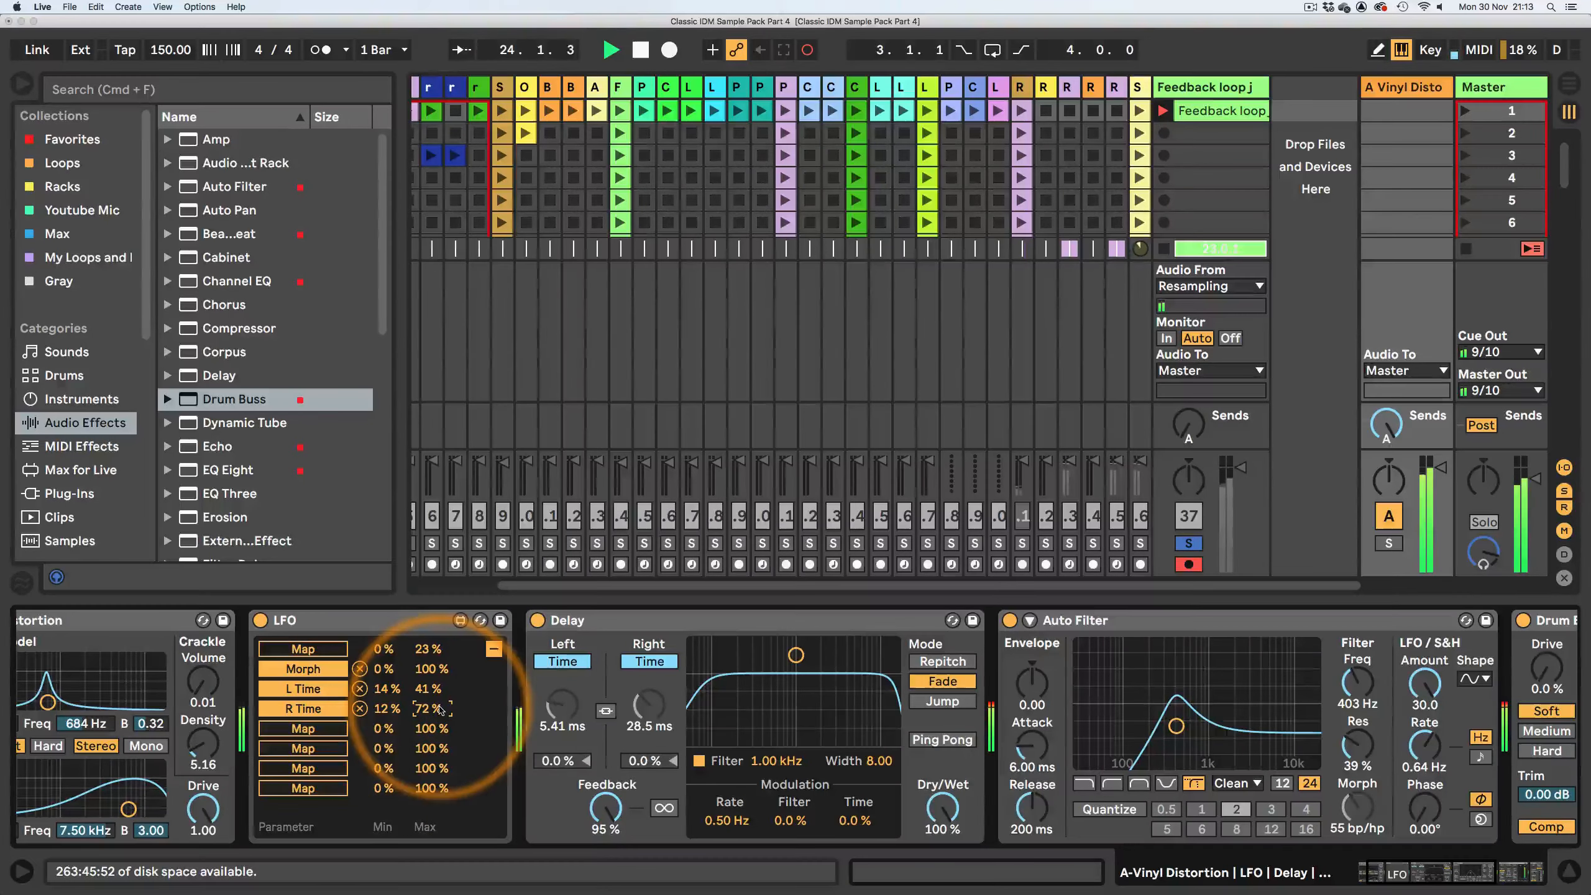
- Switch the Delay to Repitch mode and move the Auto Filter to 1.04 kHz with 66 % resonance
left_click(942, 662)
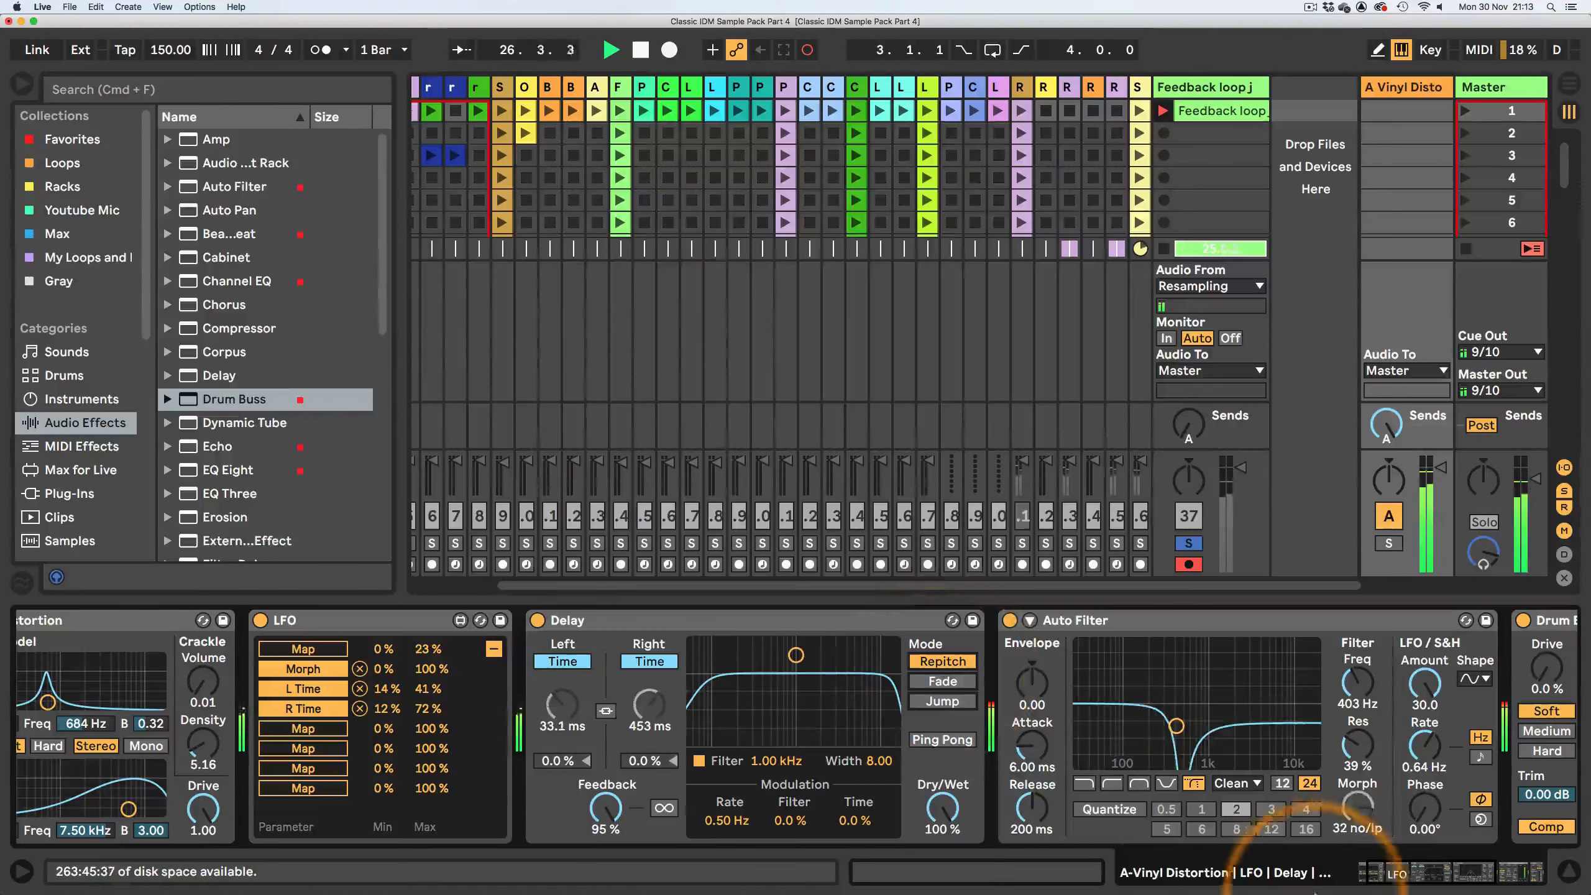
left_click(1528, 814)
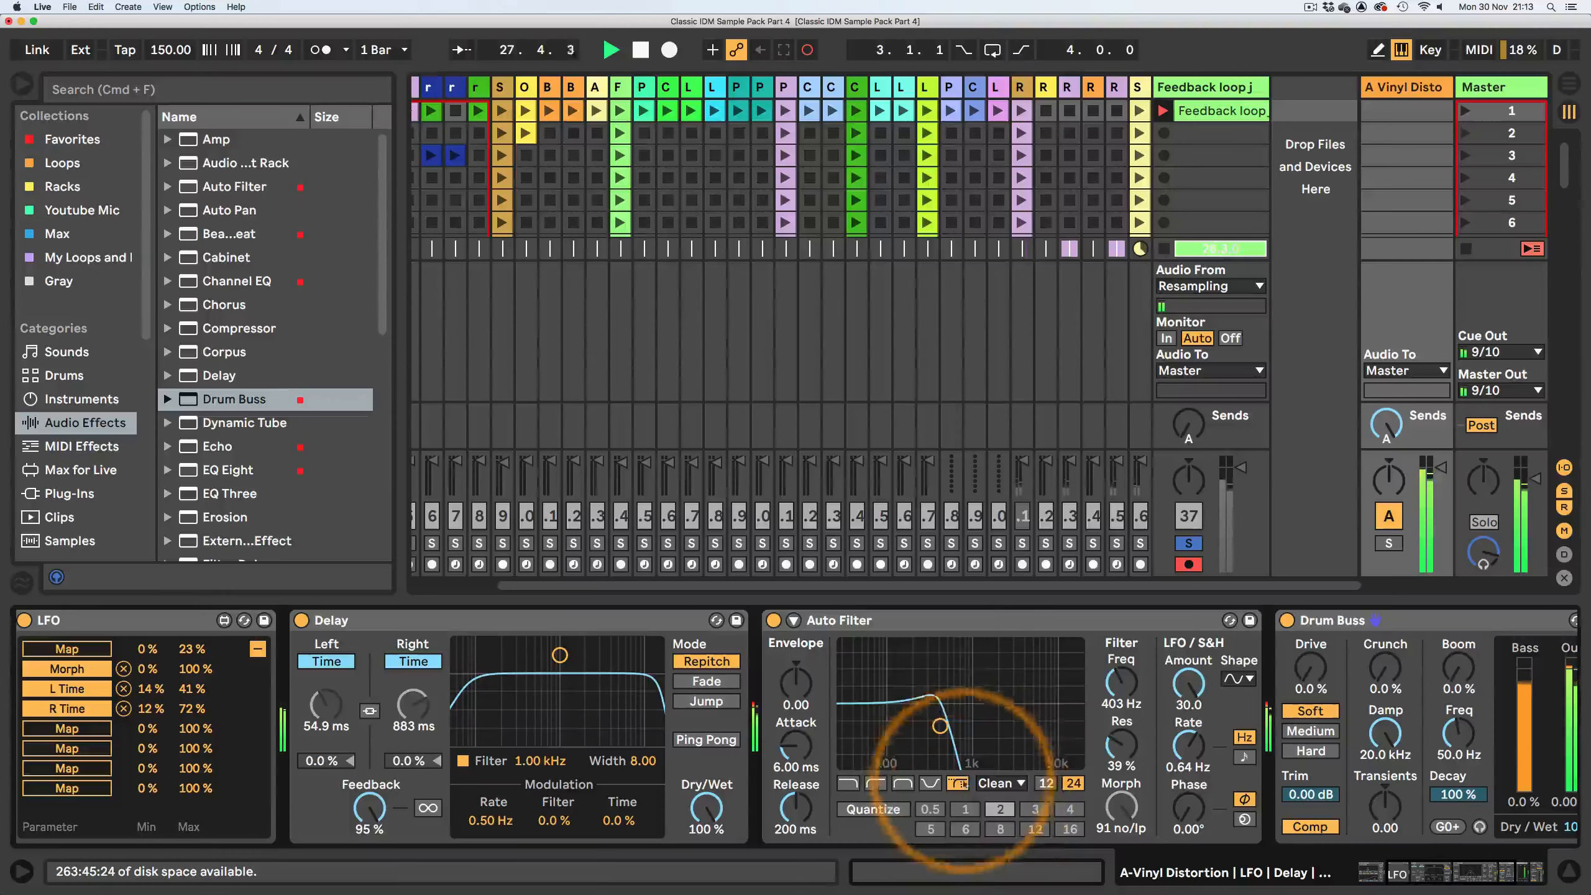
left_click_drag(940, 726, 972, 699)
- Set the LFO mapping ranges to 8–30 % for L Time and 4–44 % for R Time
left_click_drag(1396, 873, 1381, 876)
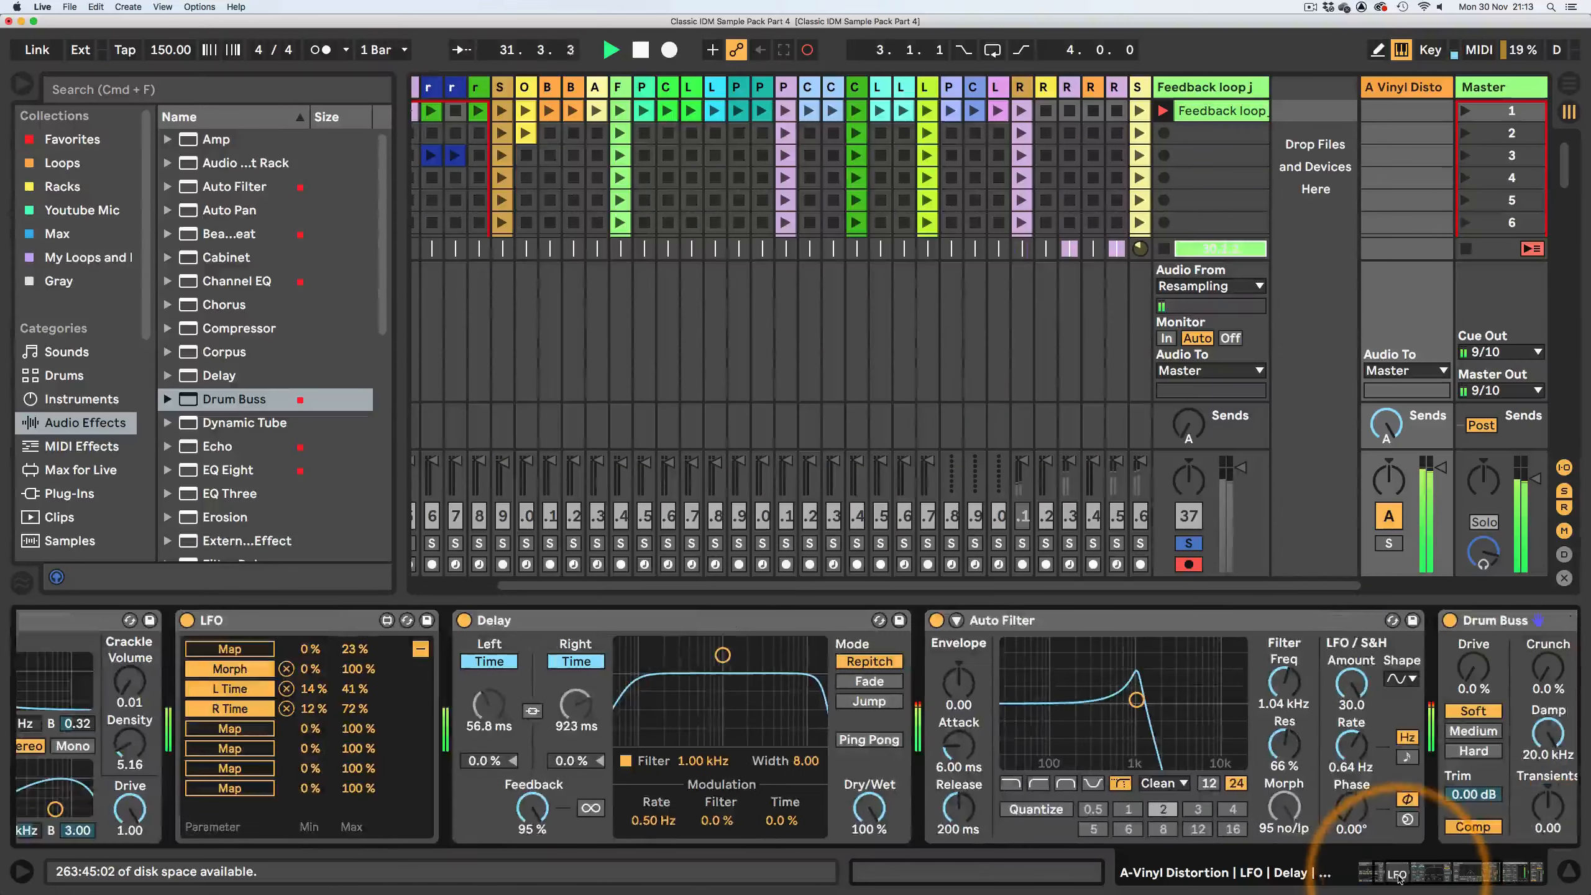
left_click_drag(361, 713, 306, 747)
left_click_drag(315, 686, 363, 702)
left_click(352, 689)
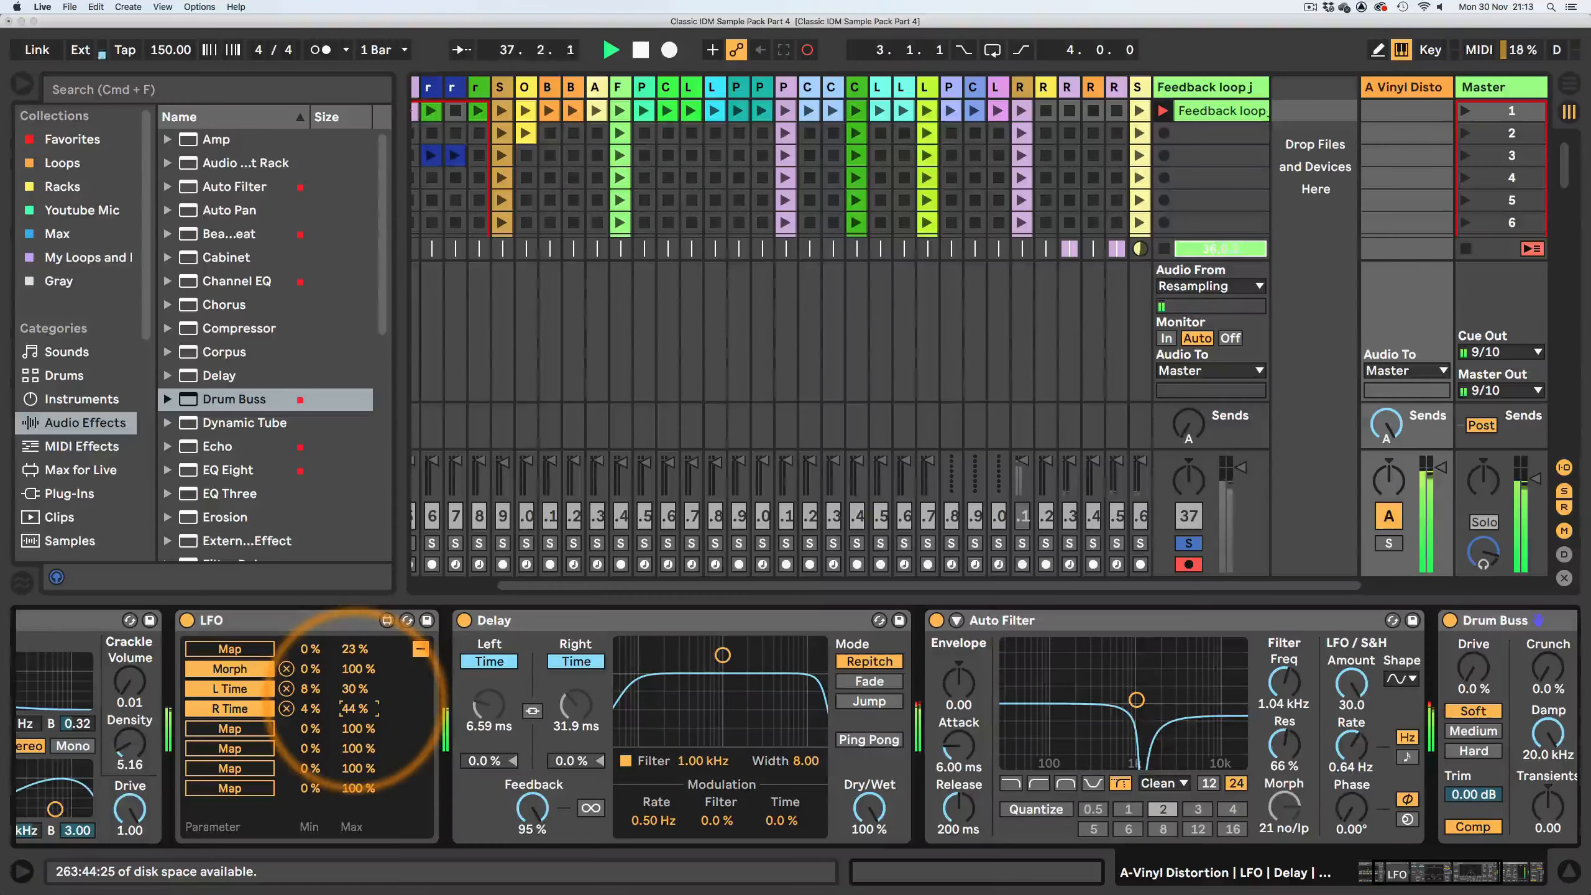
- Try other Auto Filter types, return to the morph type, and set frequency to 613 Hz and resonance to 0 %
left_click(1038, 782)
left_click_drag(1136, 699, 1117, 761)
left_click(1010, 782)
left_click(1119, 784)
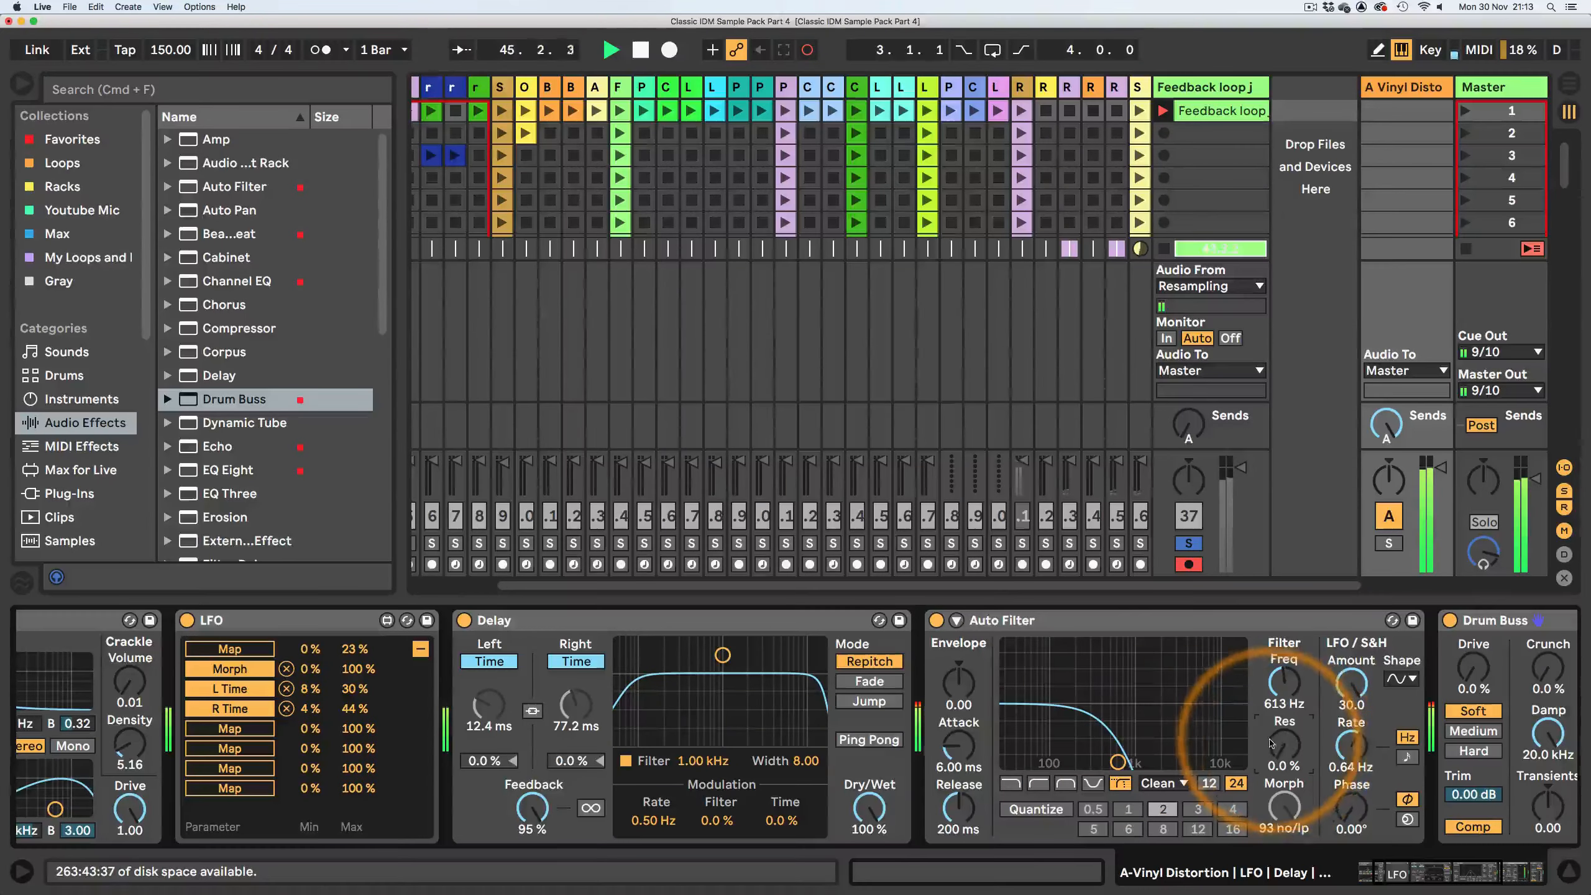
- Switch the Auto Filter's LFO to tempo sync at a rate of 1/2, and lower the filter frequency to 225 Hz
left_click_drag(1353, 756, 1355, 744)
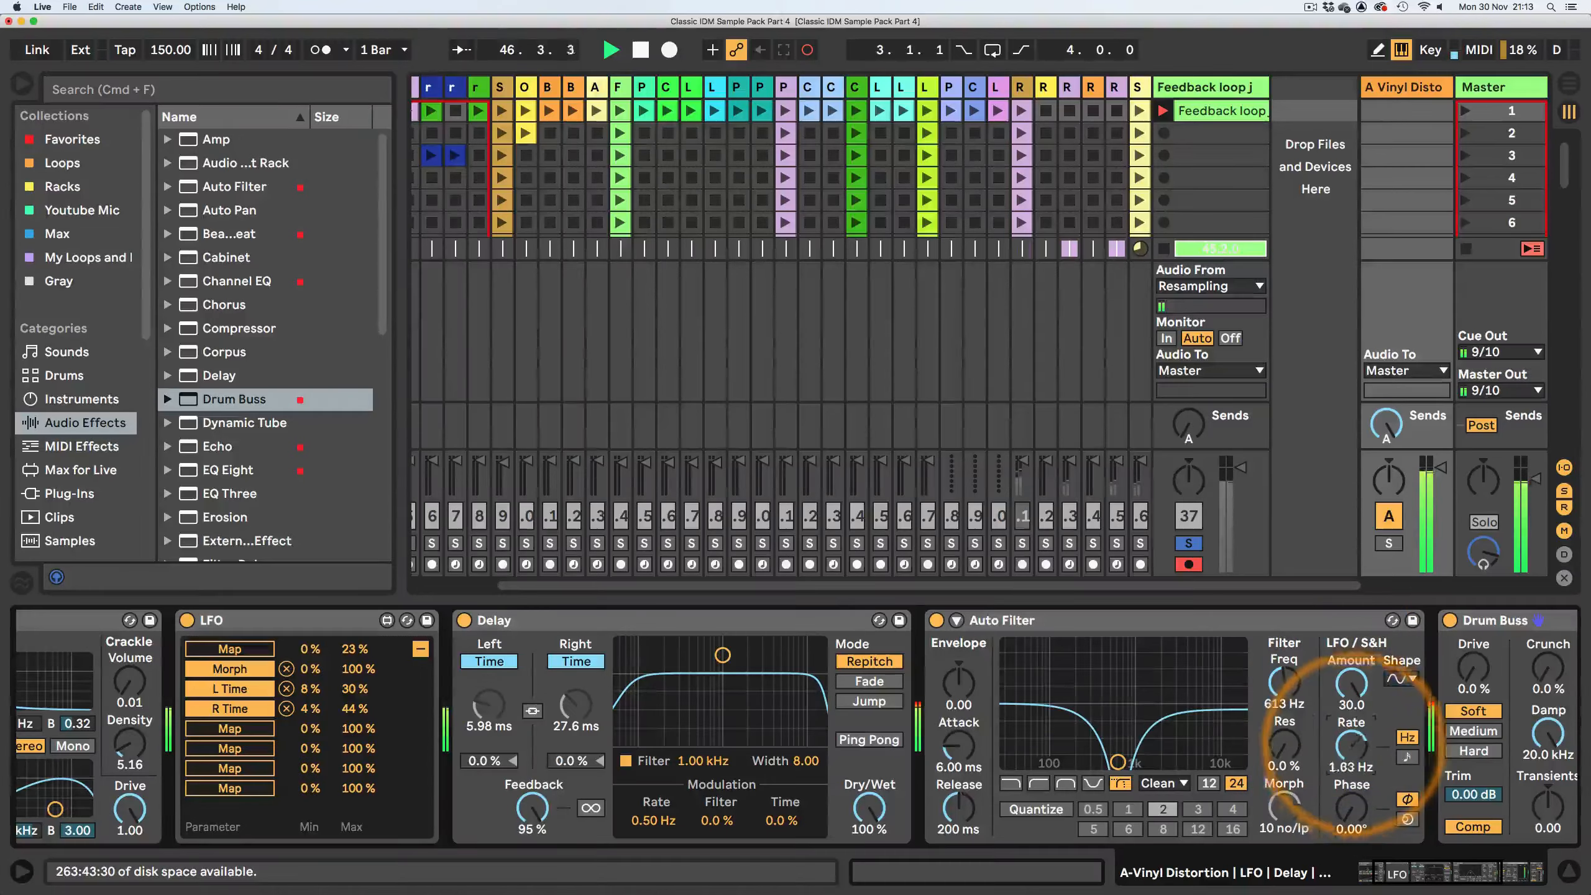
left_click(1407, 756)
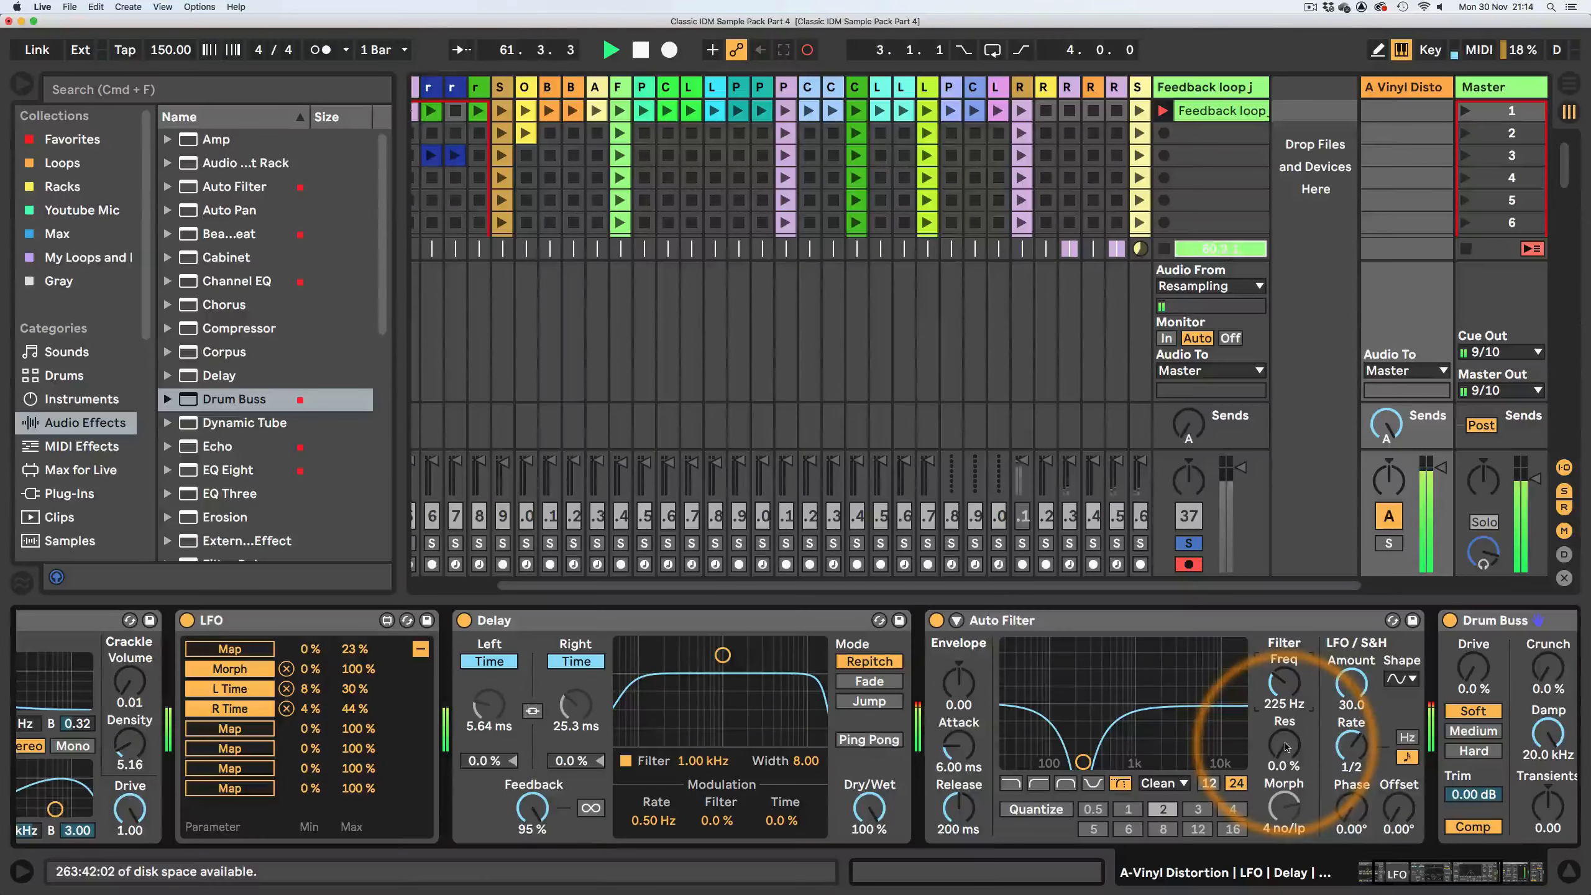
- Hide the LFO's extra mapping slots and set its Smooth amount to 100 %
left_click(1408, 876)
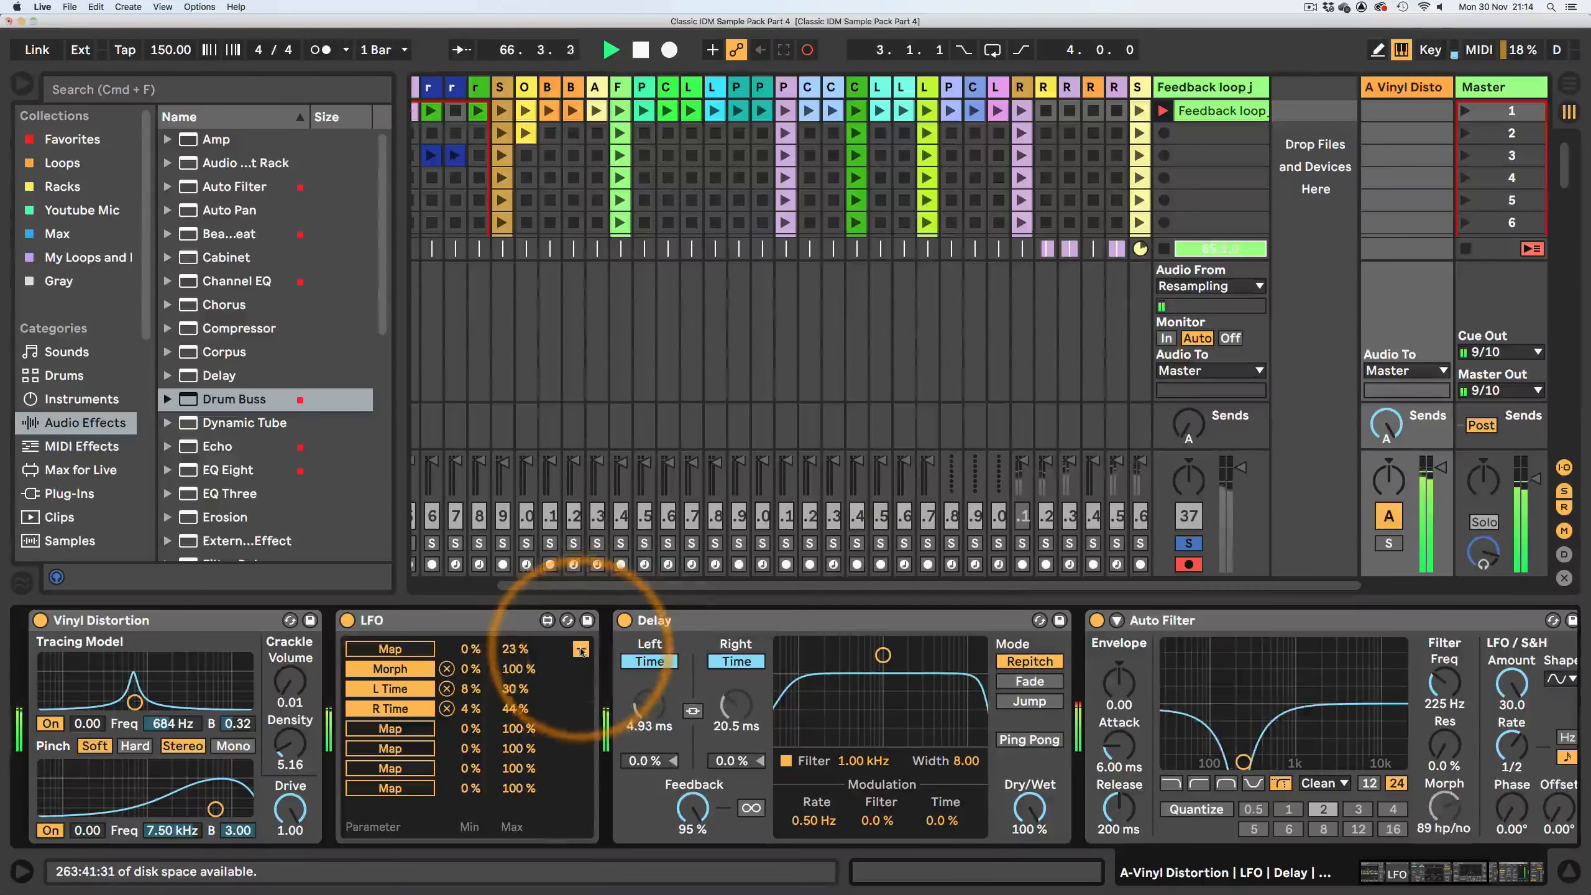
left_click(581, 648)
left_click_drag(566, 754, 532, 462)
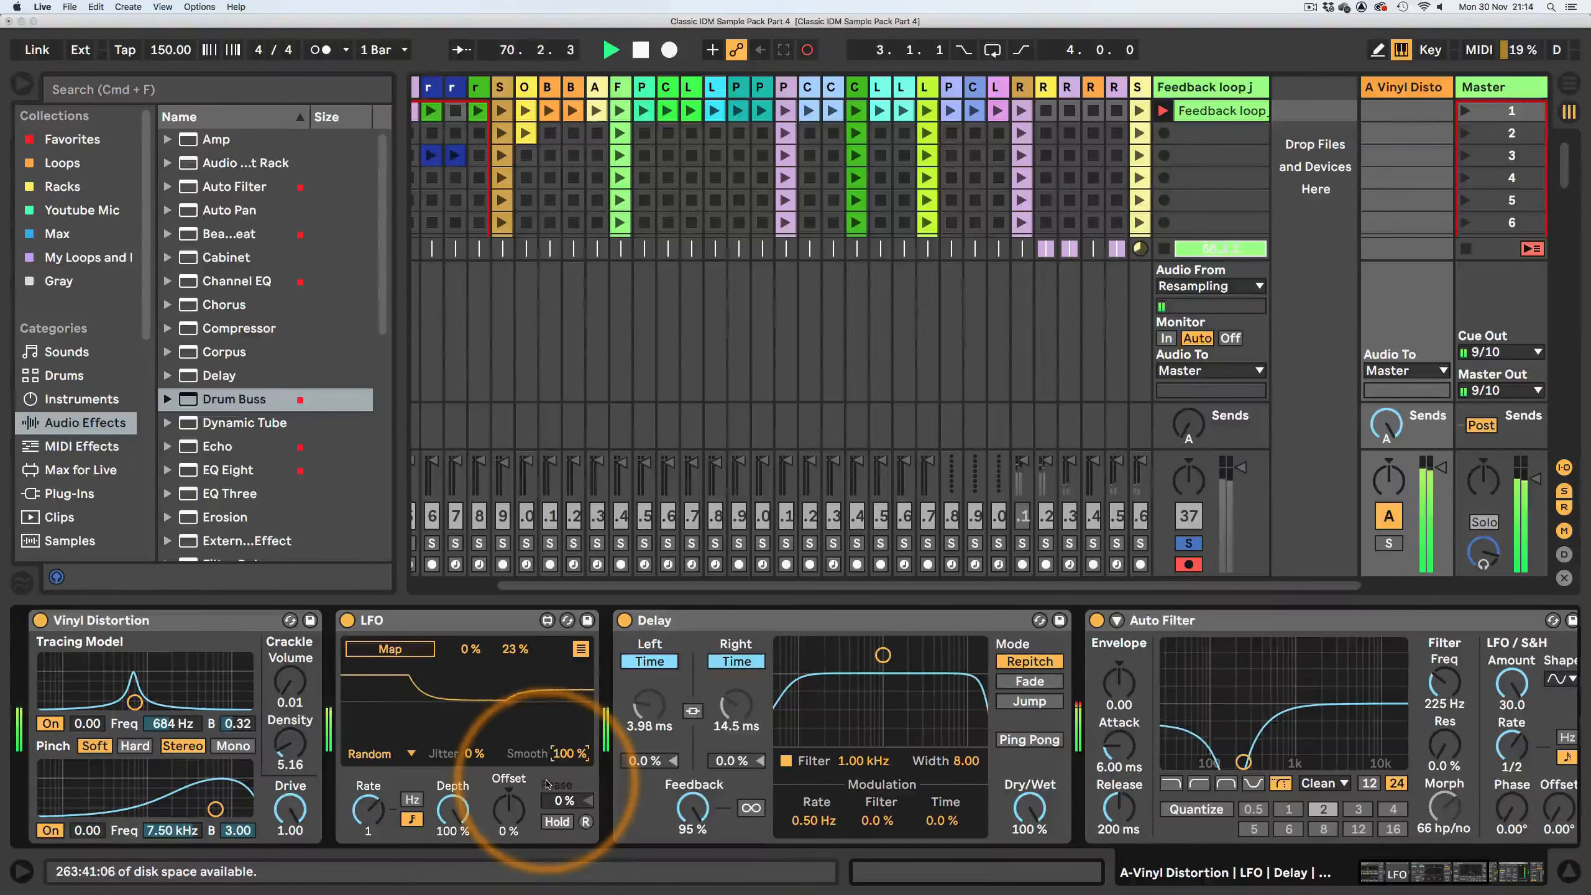
- Set the Auto Filter to 1.12 kHz frequency, 98 % resonance and a synced LFO rate of 2
left_click_drag(1403, 877, 1434, 884)
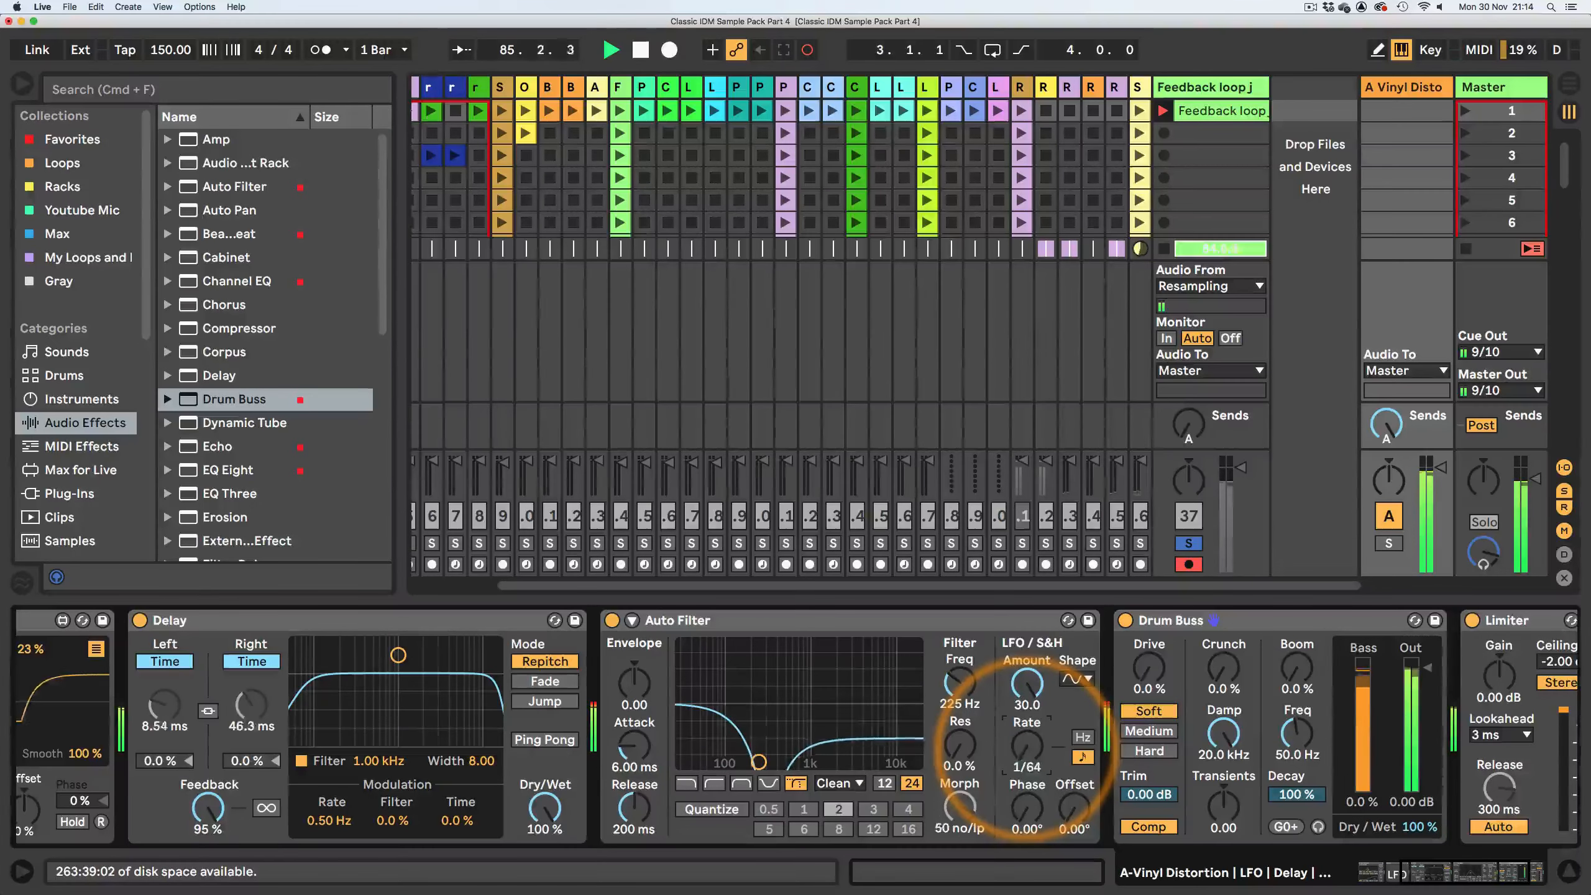
left_click_drag(758, 761, 814, 669)
left_click_drag(1026, 748, 1027, 744)
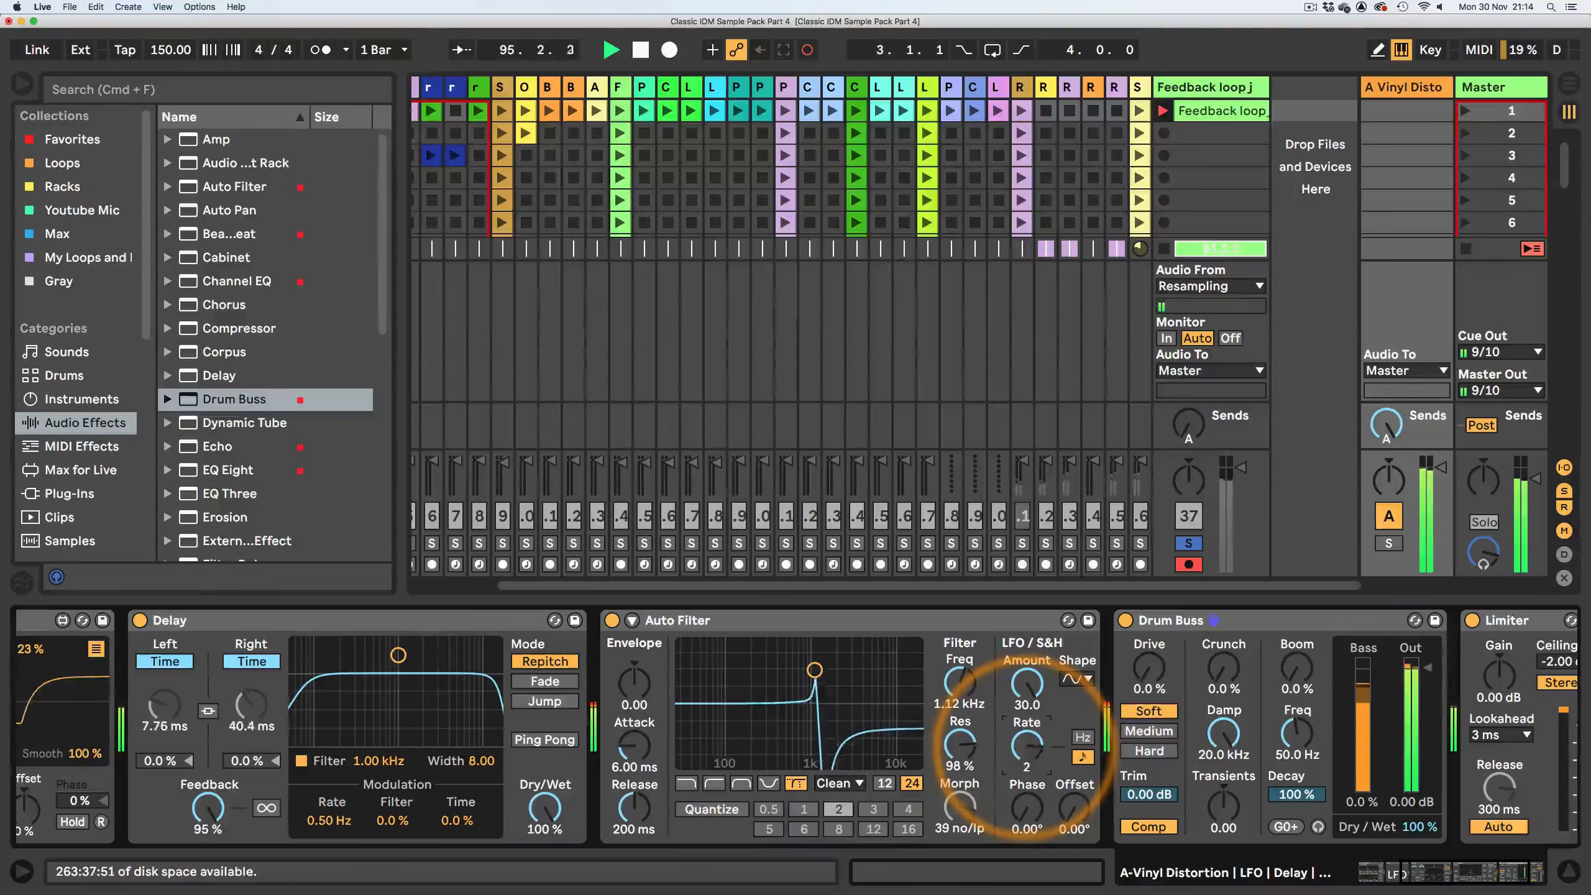
- Try the Delay's Jump mode, set the Auto Filter's LFO rate to 3/4, and switch the Delay to Fade
left_click(545, 700)
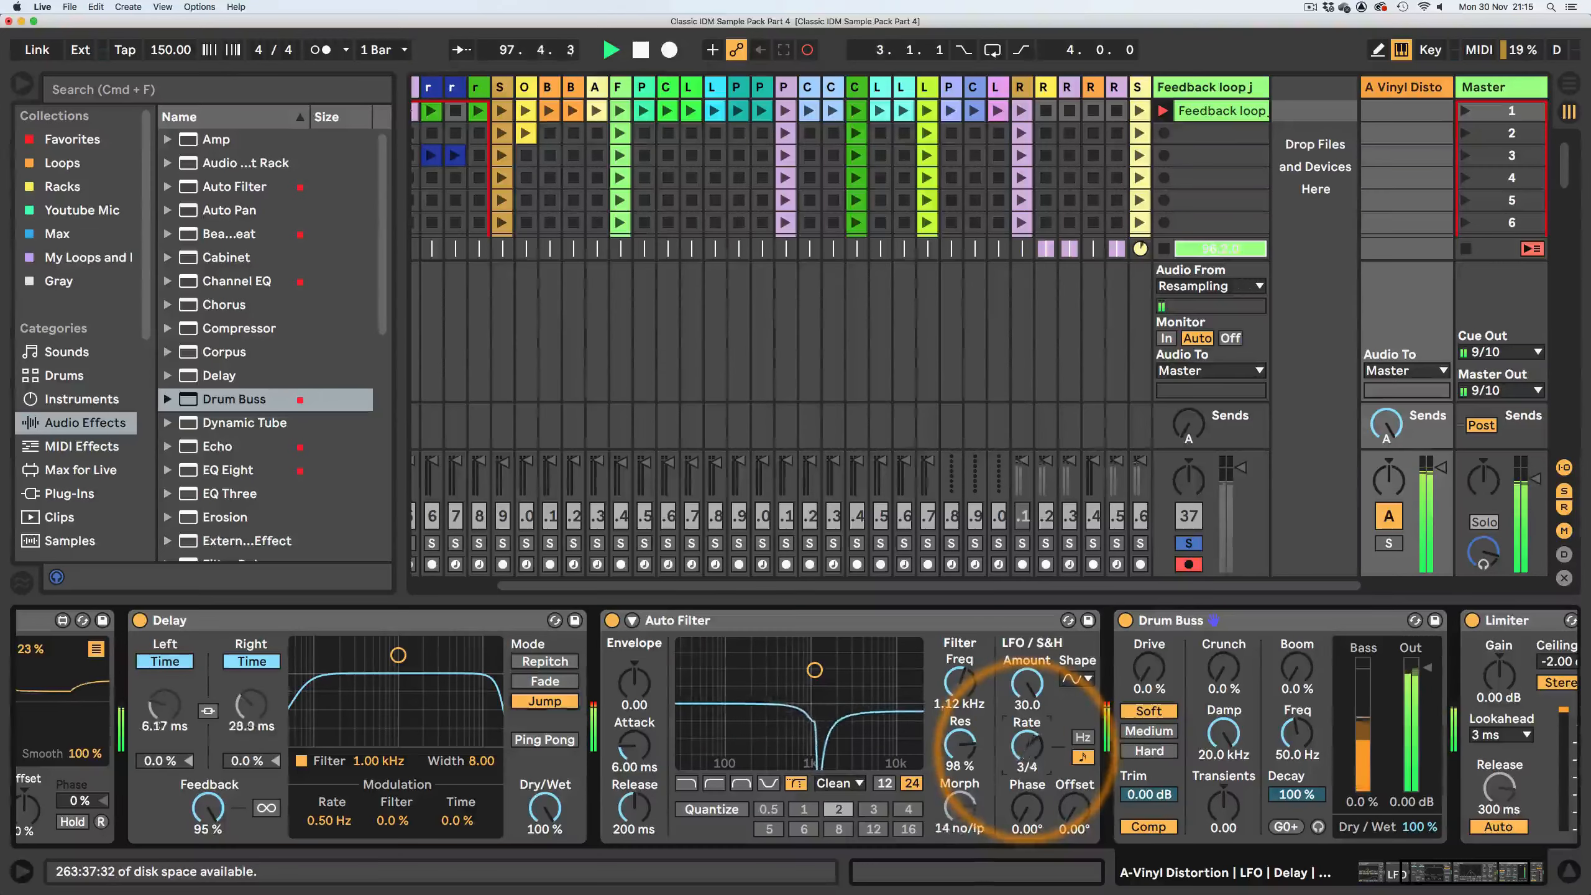
left_click_drag(1027, 746, 977, 771)
left_click(544, 680)
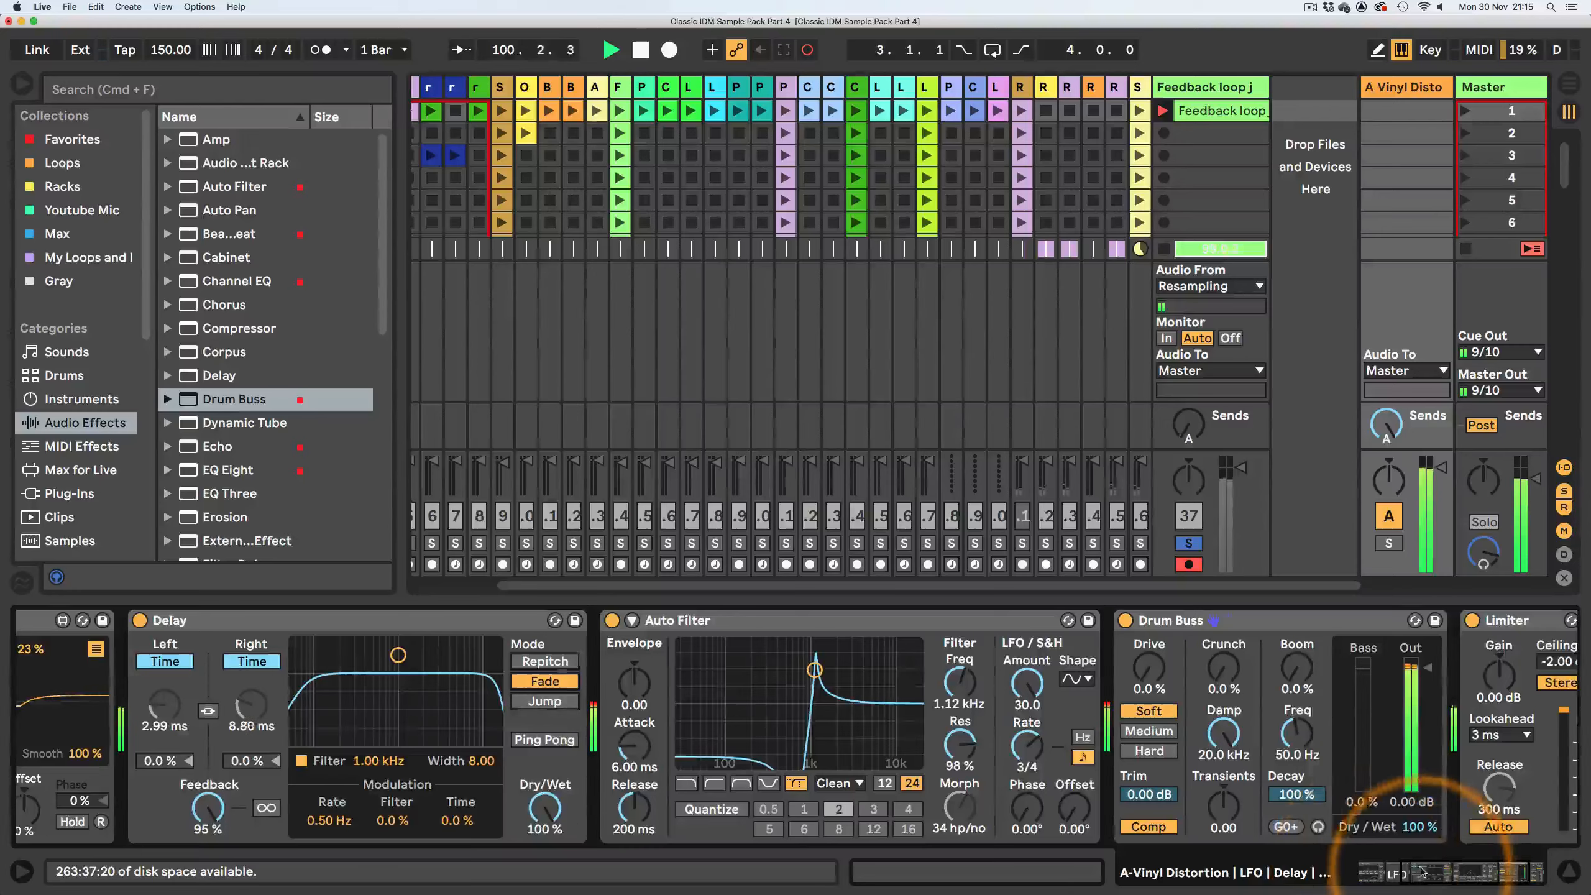
- Set the Delay's filter to 224 Hz with a width of 7.32, and the Auto Filter's LFO rate to 1.5
scroll(1547, 796, "left", 5)
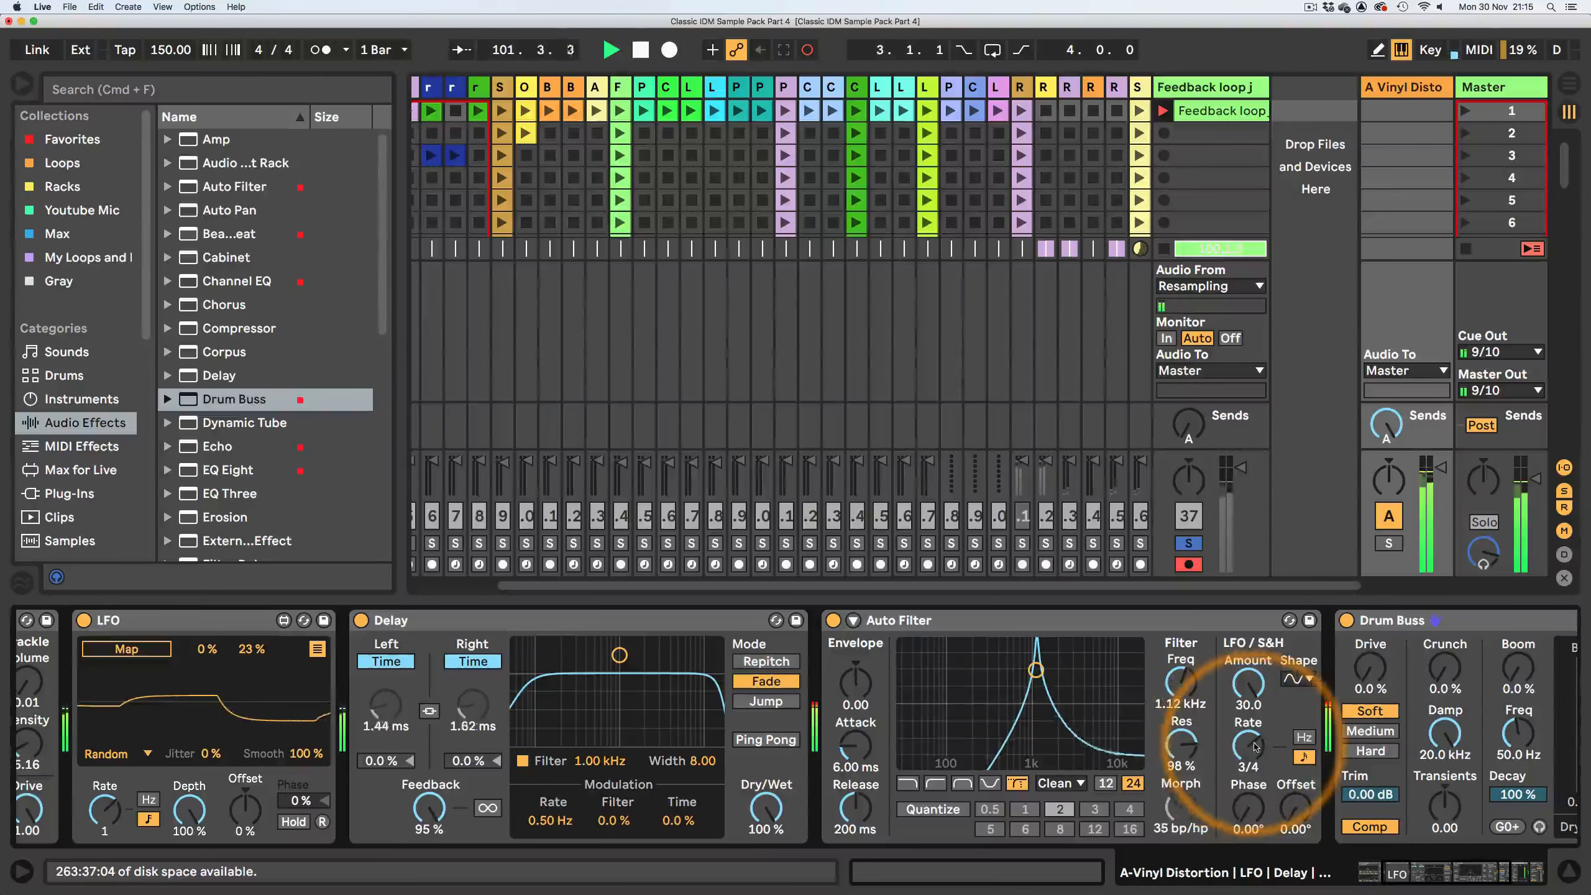
mouse_move(104, 809)
left_mouse_down()
mouse_move(94, 861)
mouse_move(107, 755)
mouse_move(103, 804)
left_mouse_up()
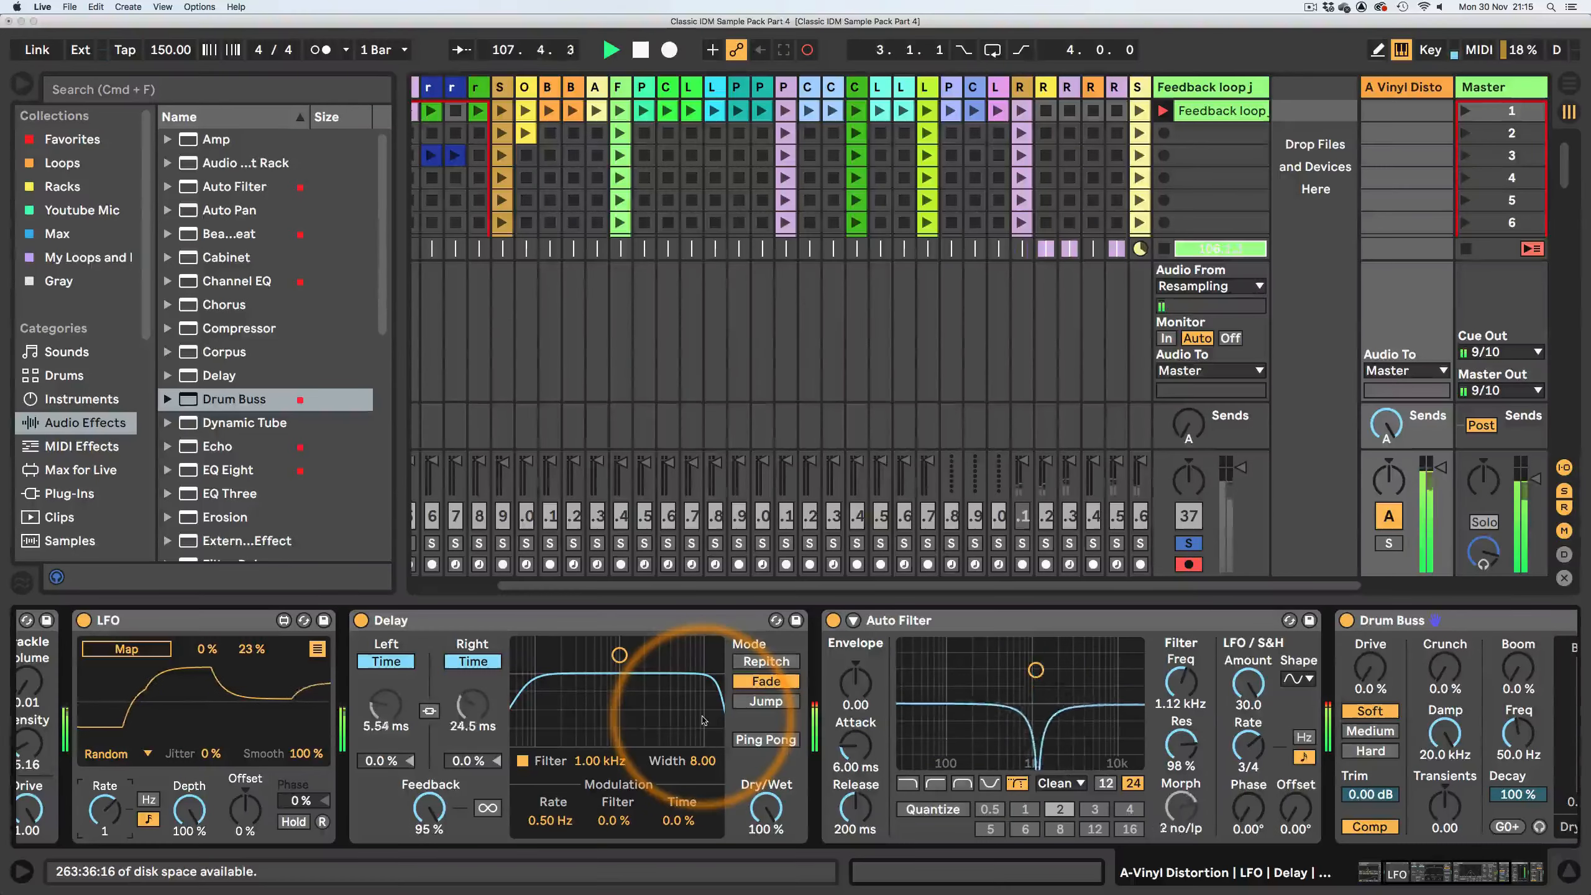
left_click_drag(703, 721, 568, 662)
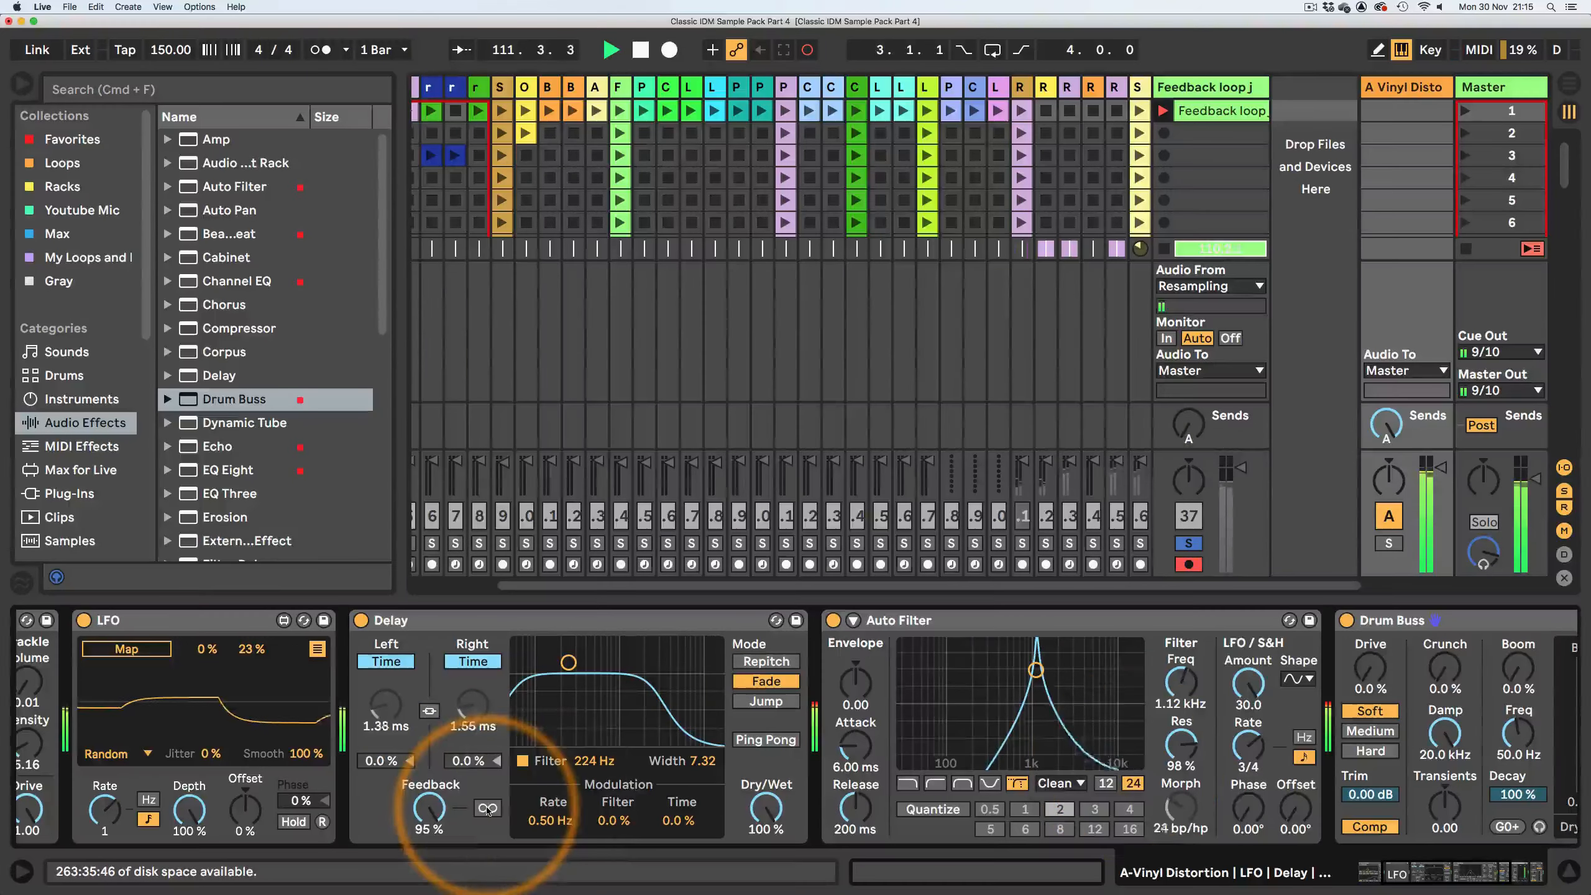
left_click_drag(1247, 746, 1247, 770)
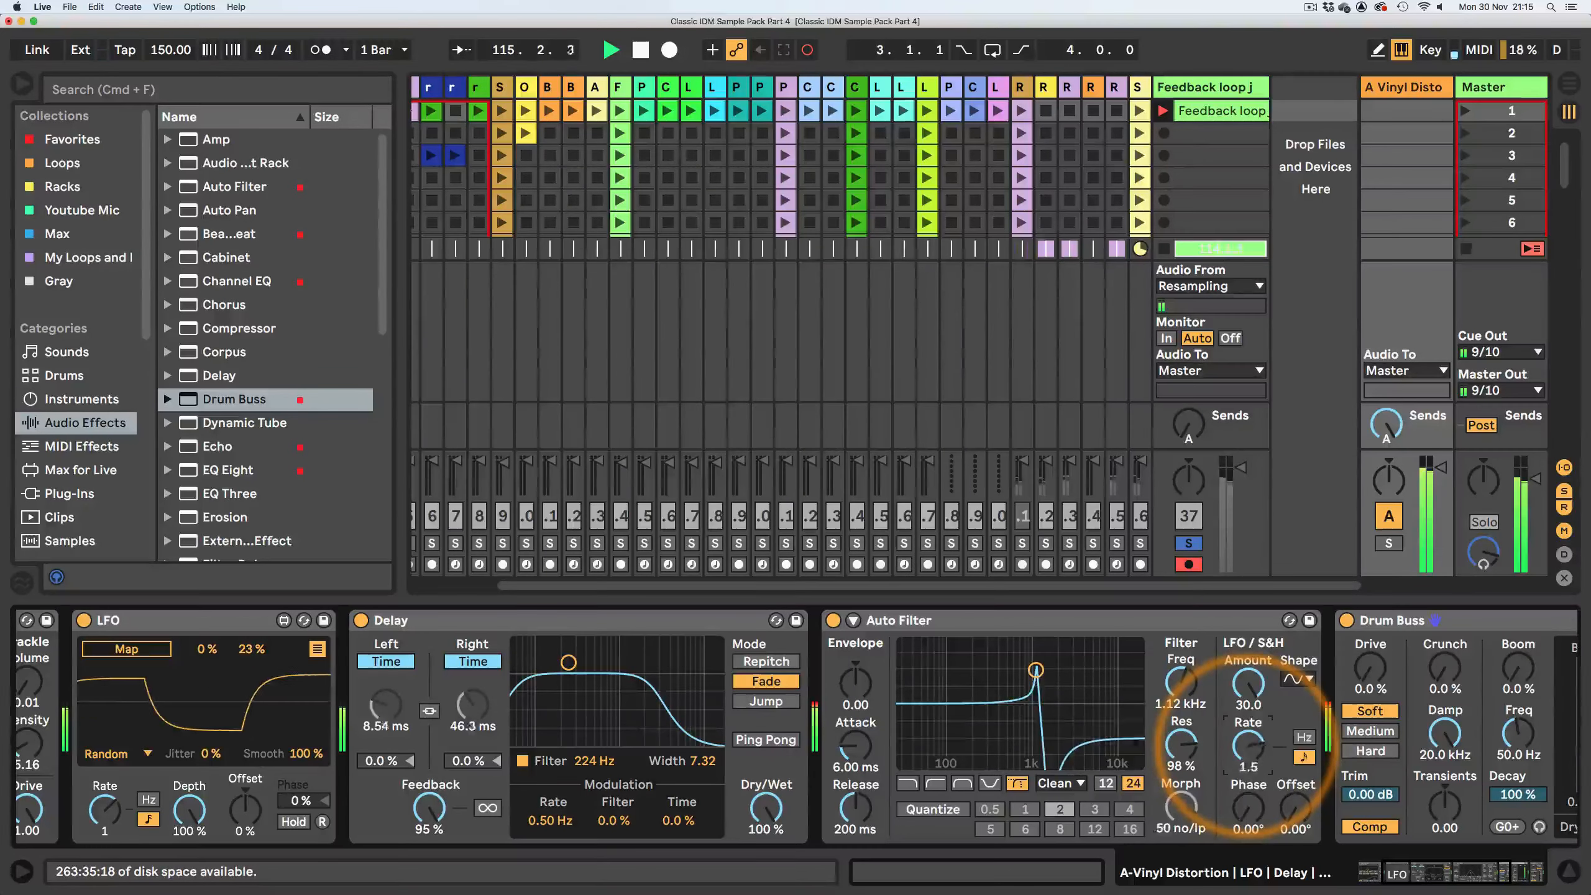
- Set the Auto Filter to 2.28 kHz with 45 % resonance, and its LFO to a rate of 3/8 with a triangle shape
left_click_drag(1036, 669, 1060, 719)
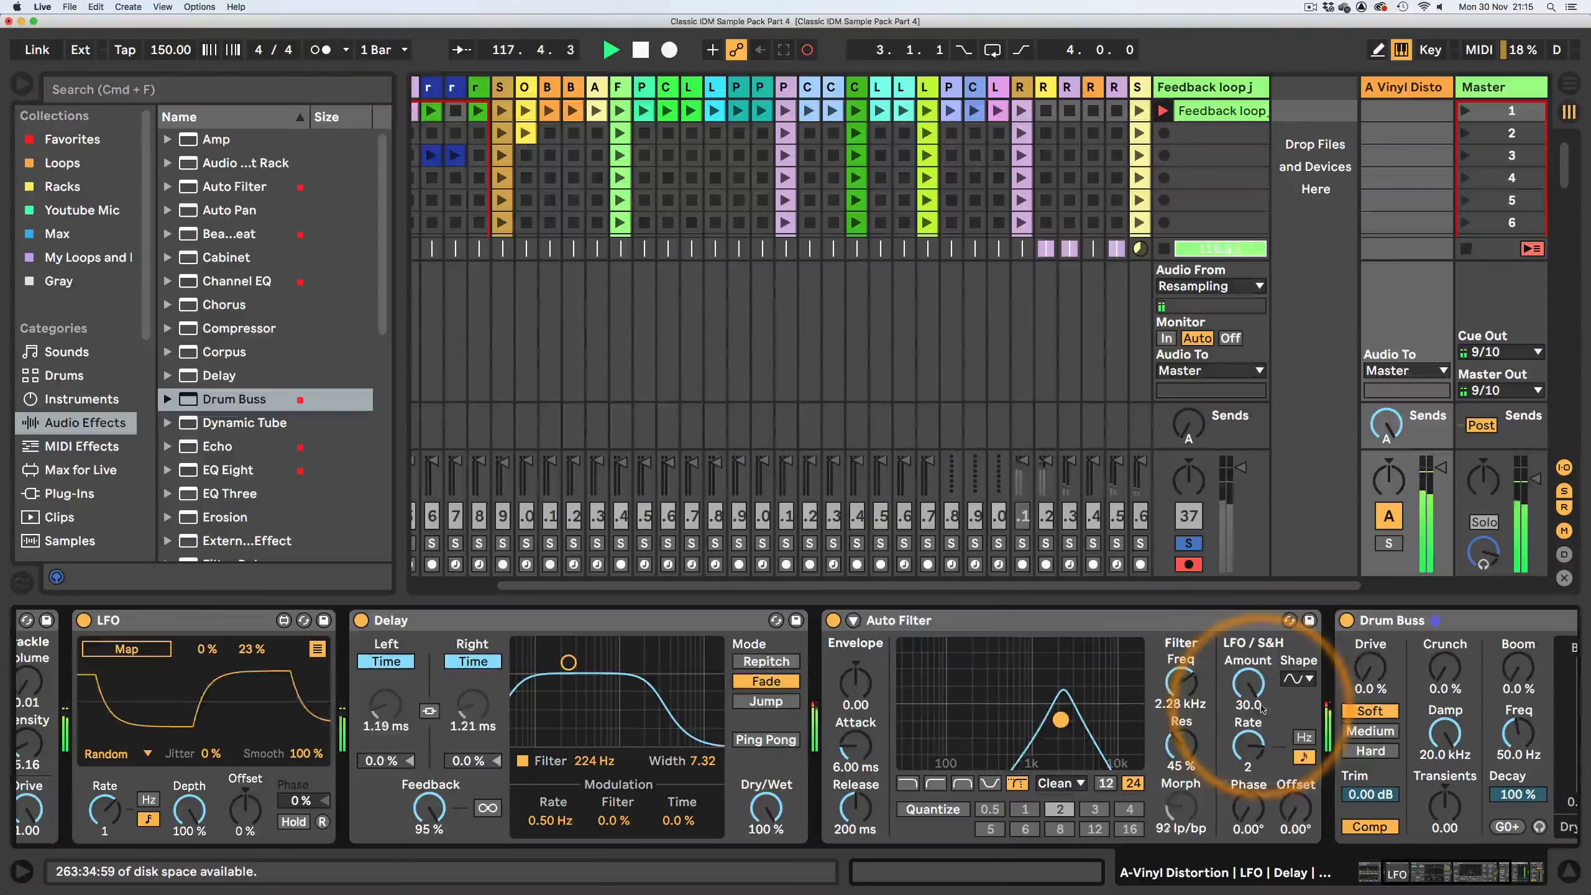
left_click_drag(1247, 743, 1291, 700)
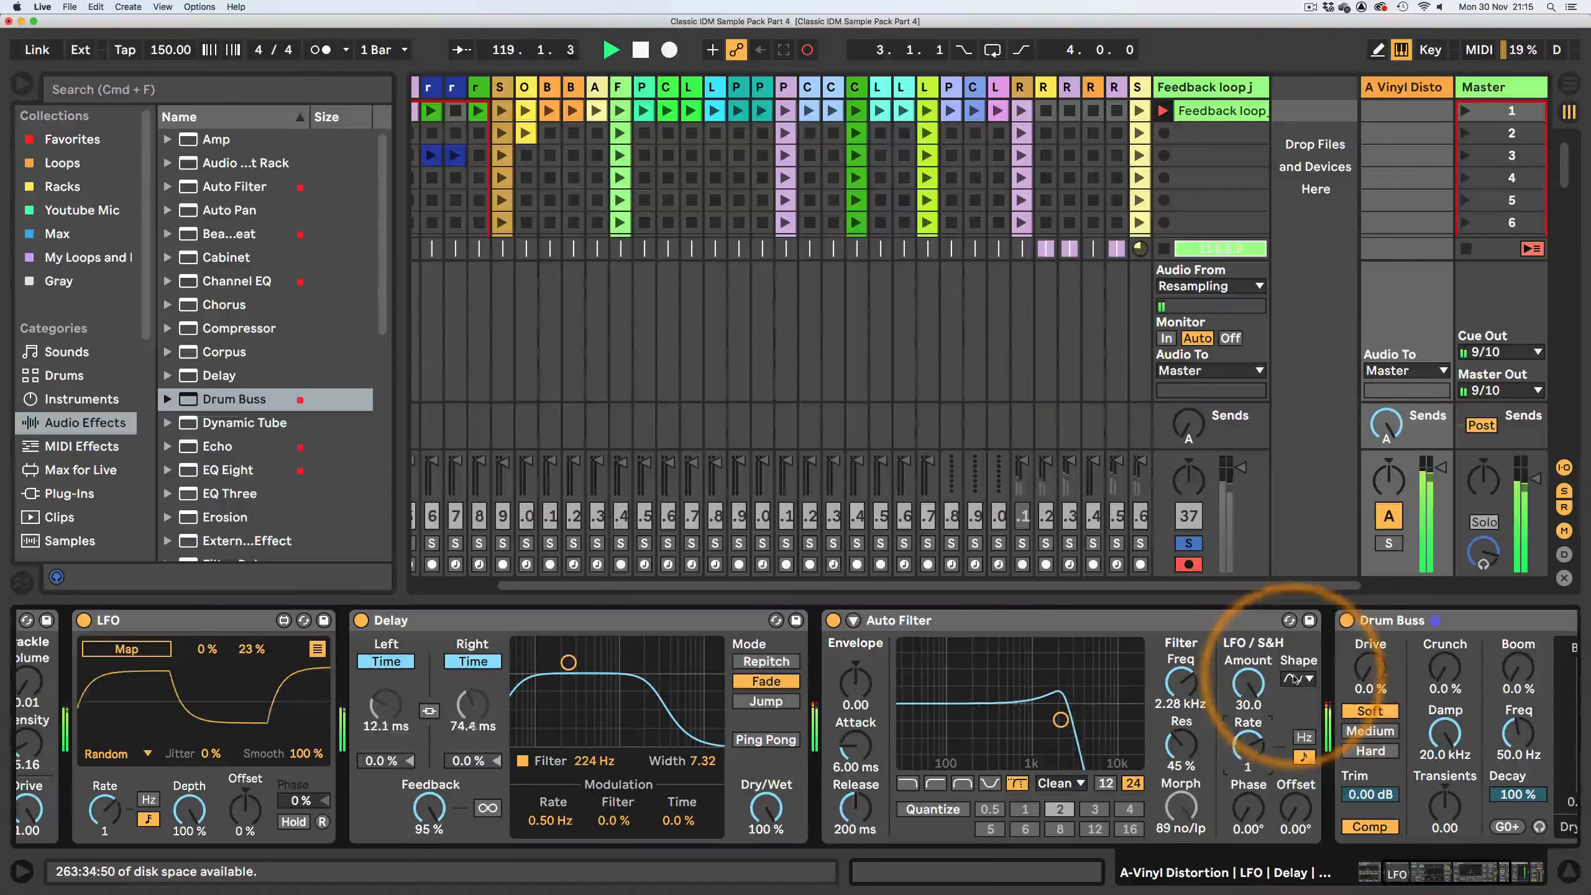
left_click(1296, 678)
left_click(1290, 730)
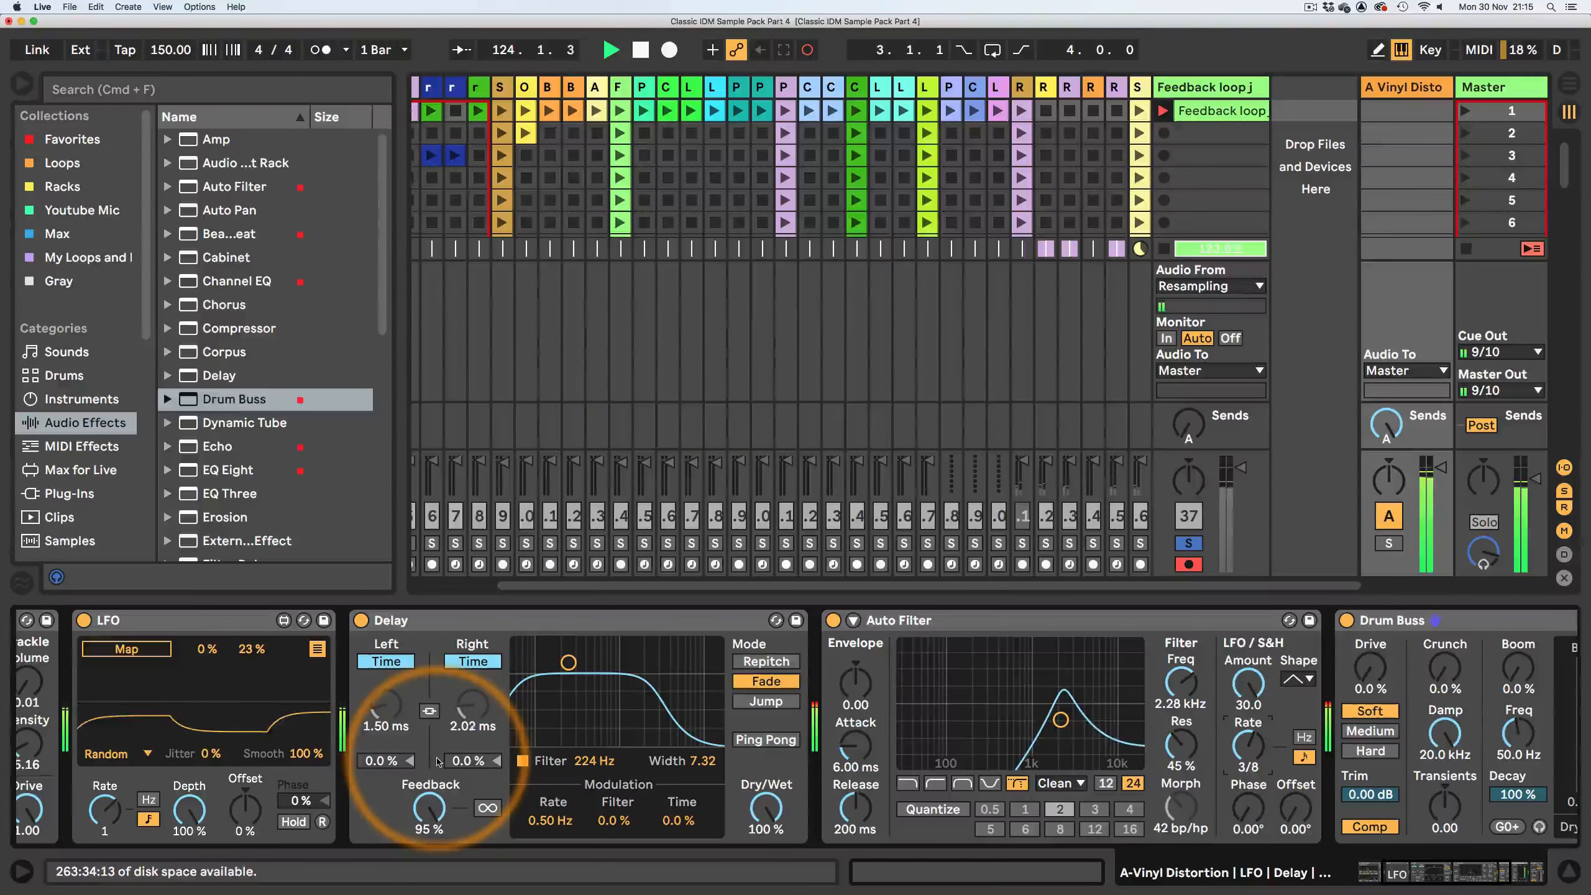
- Set the Delay's filter to 966 Hz with a width of 3.63 and the Auto Filter's frequency to 102 Hz, and stop the recording
left_click_drag(568, 662, 618, 703)
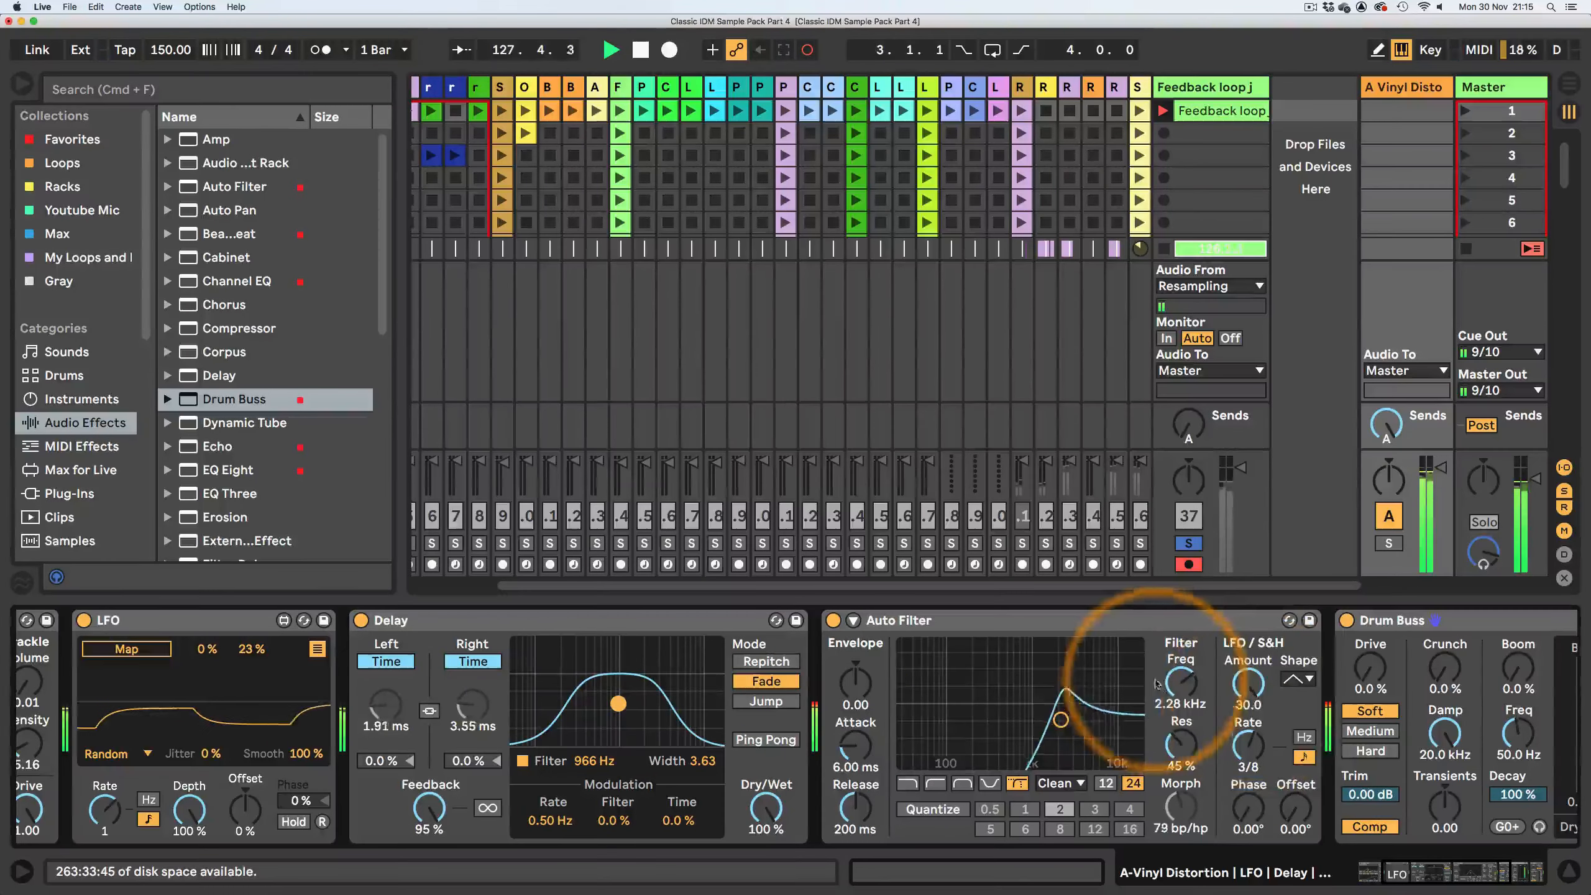
left_click_drag(1181, 683, 1184, 730)
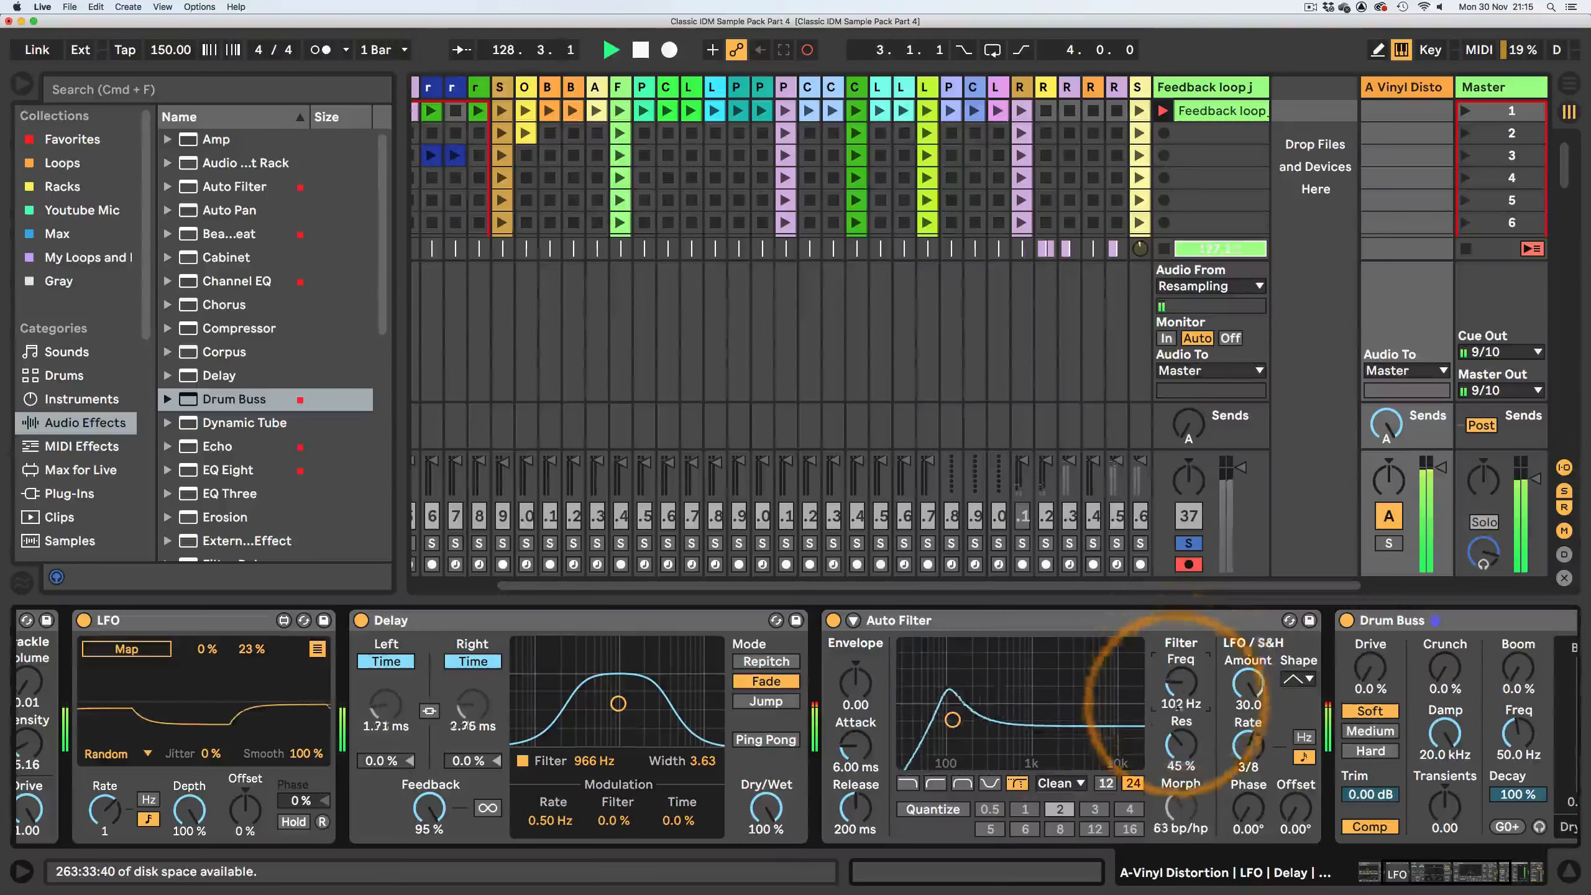
left_click(1164, 249)
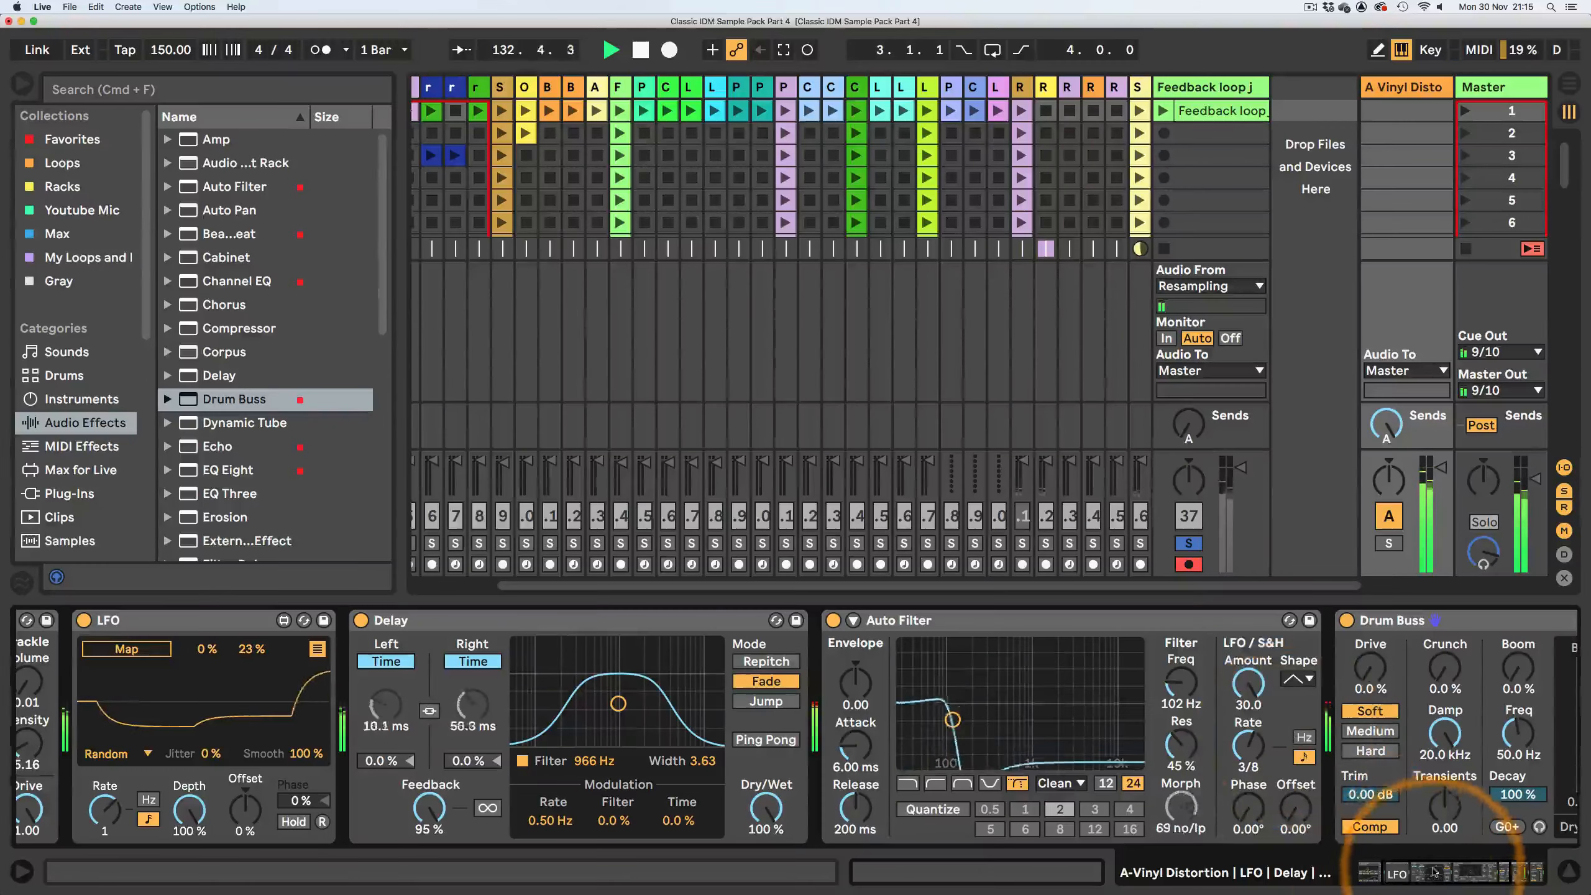
- Turn return A's send to itself fully down, deactivate the return, and disarm and unsolo the Feedback loop jam track
left_click_drag(1436, 872, 1380, 872)
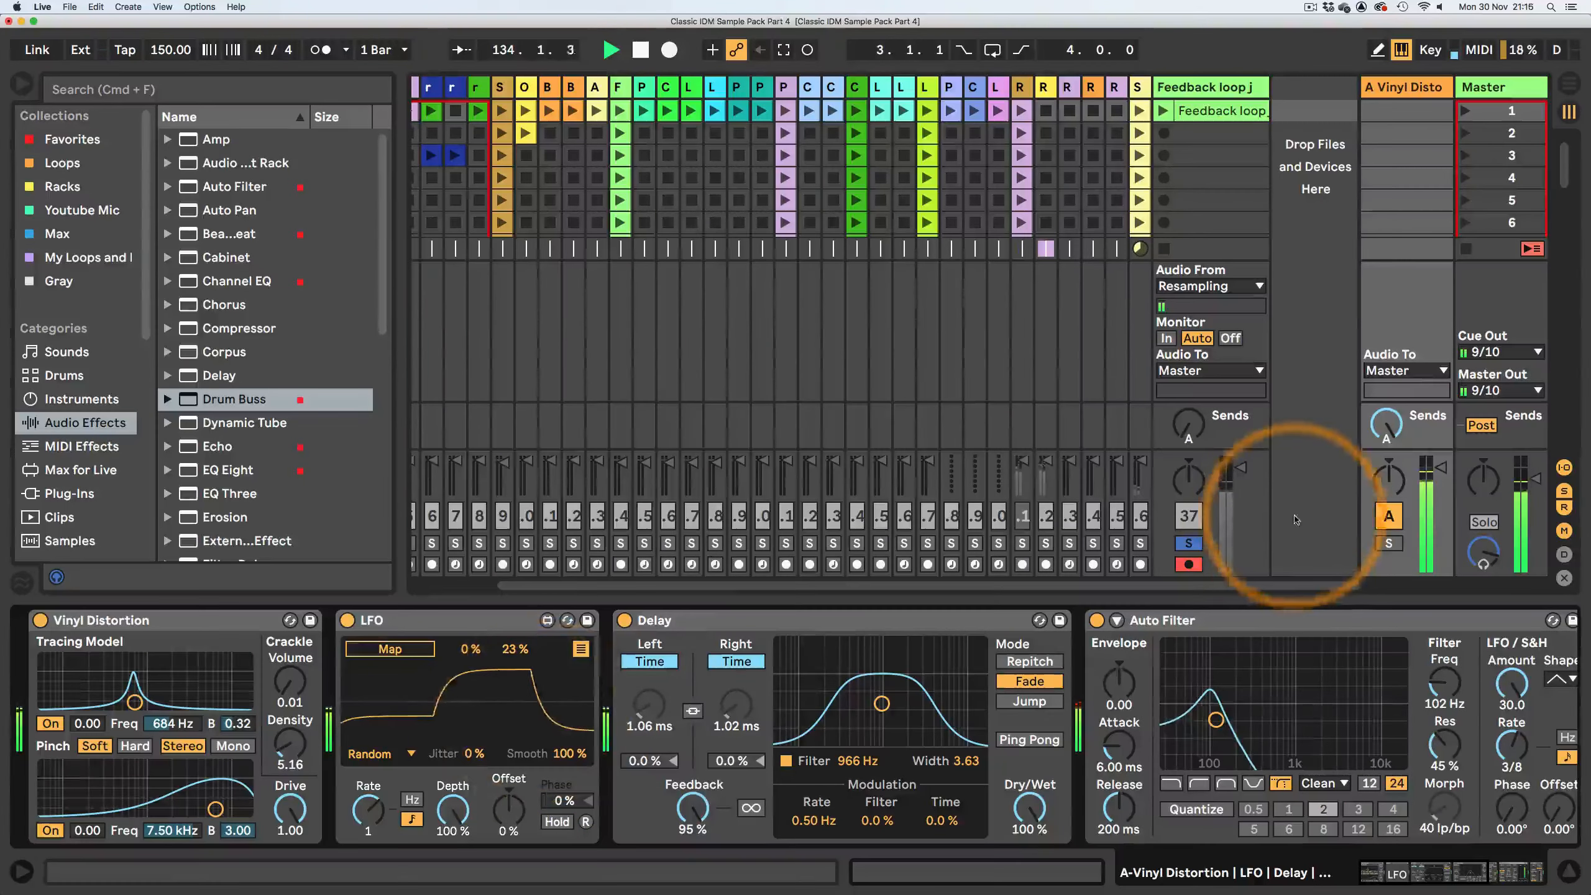
double_click(1385, 424)
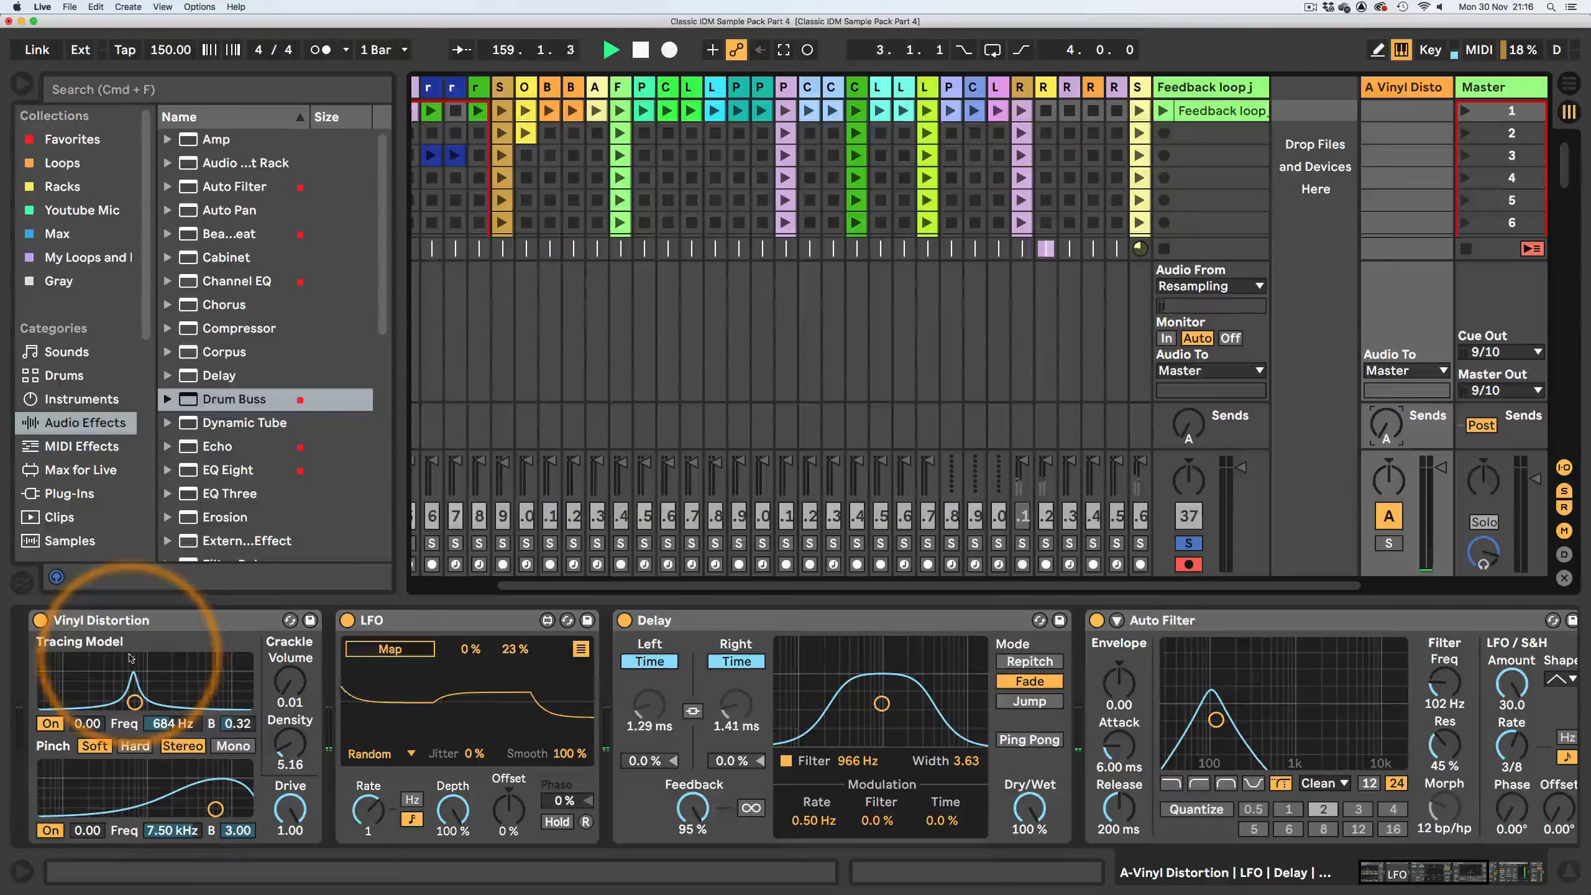
left_click(1387, 525)
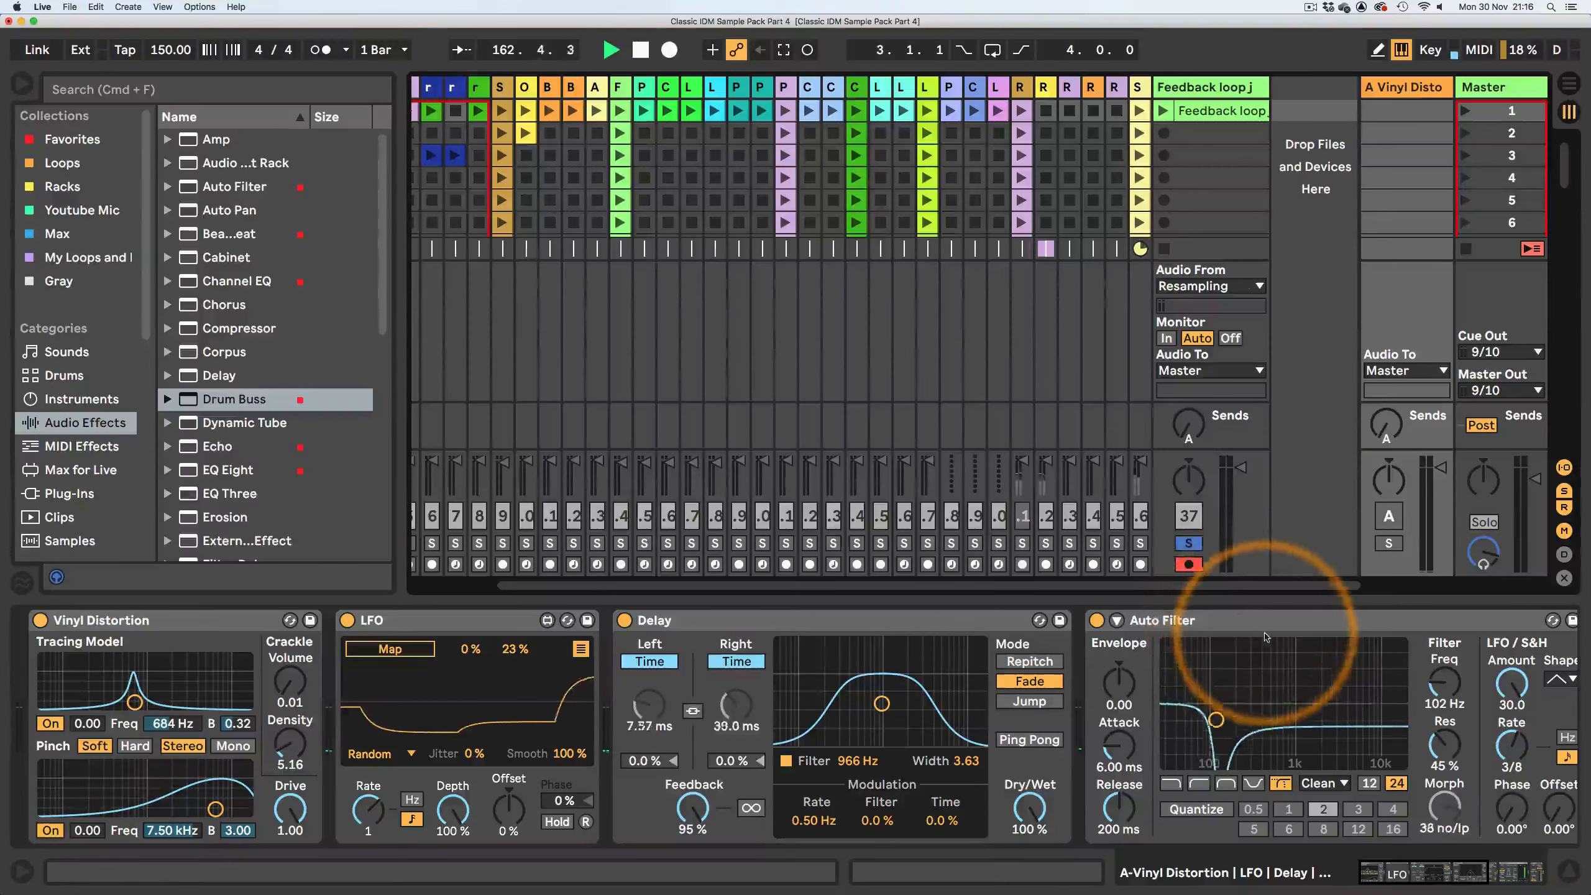
left_click(1189, 567)
- Inspect the recorded Feedback loop jam clip's waveform and play the clip back
left_click(1215, 111)
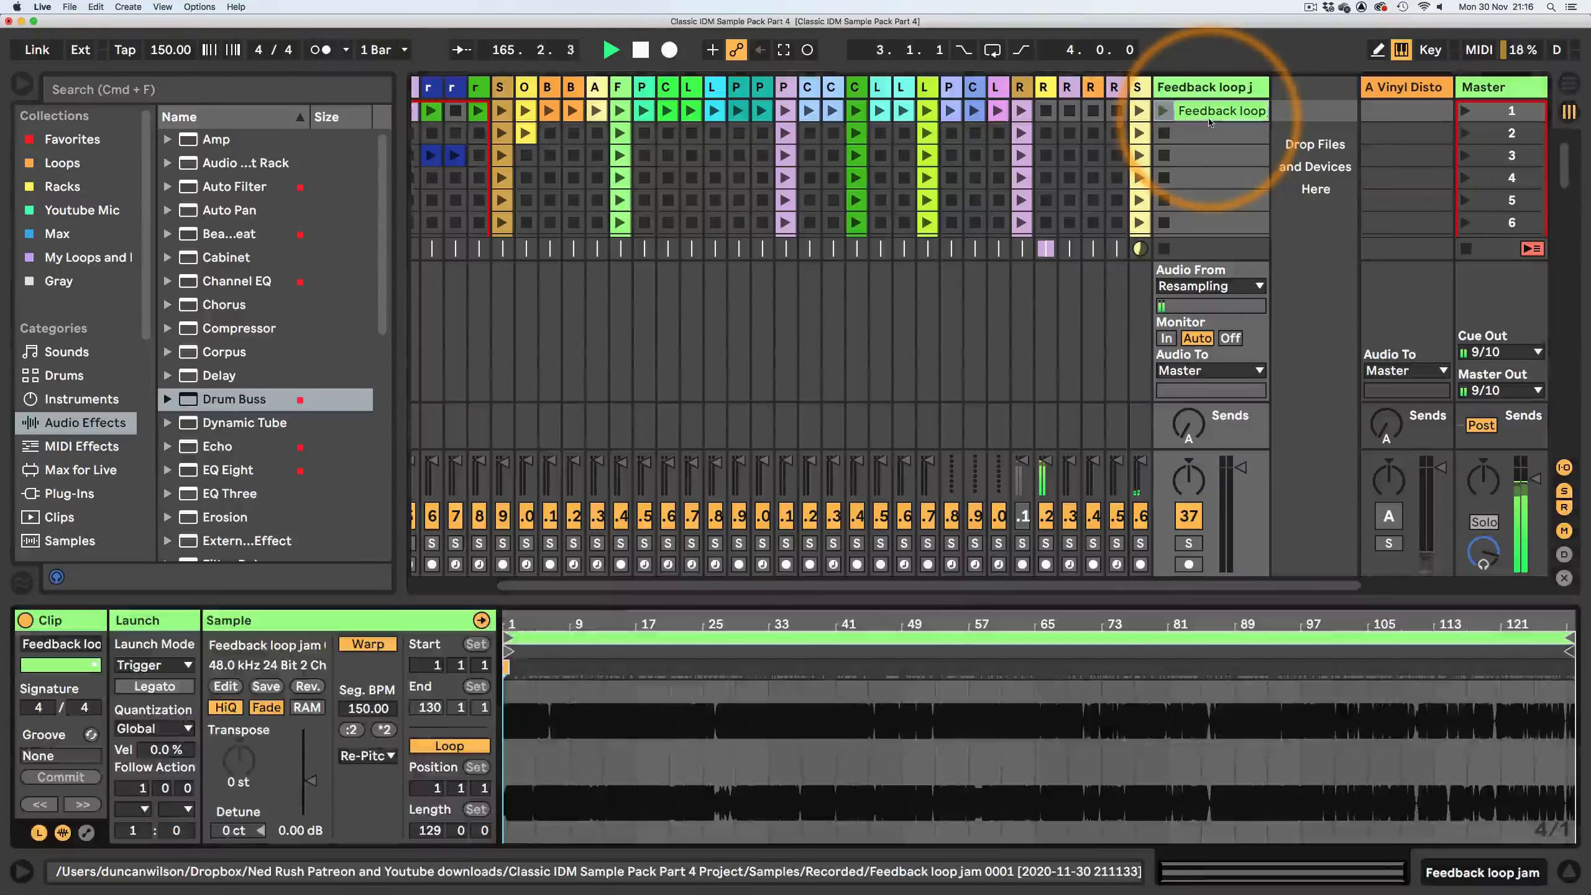
left_click_drag(959, 624, 972, 624)
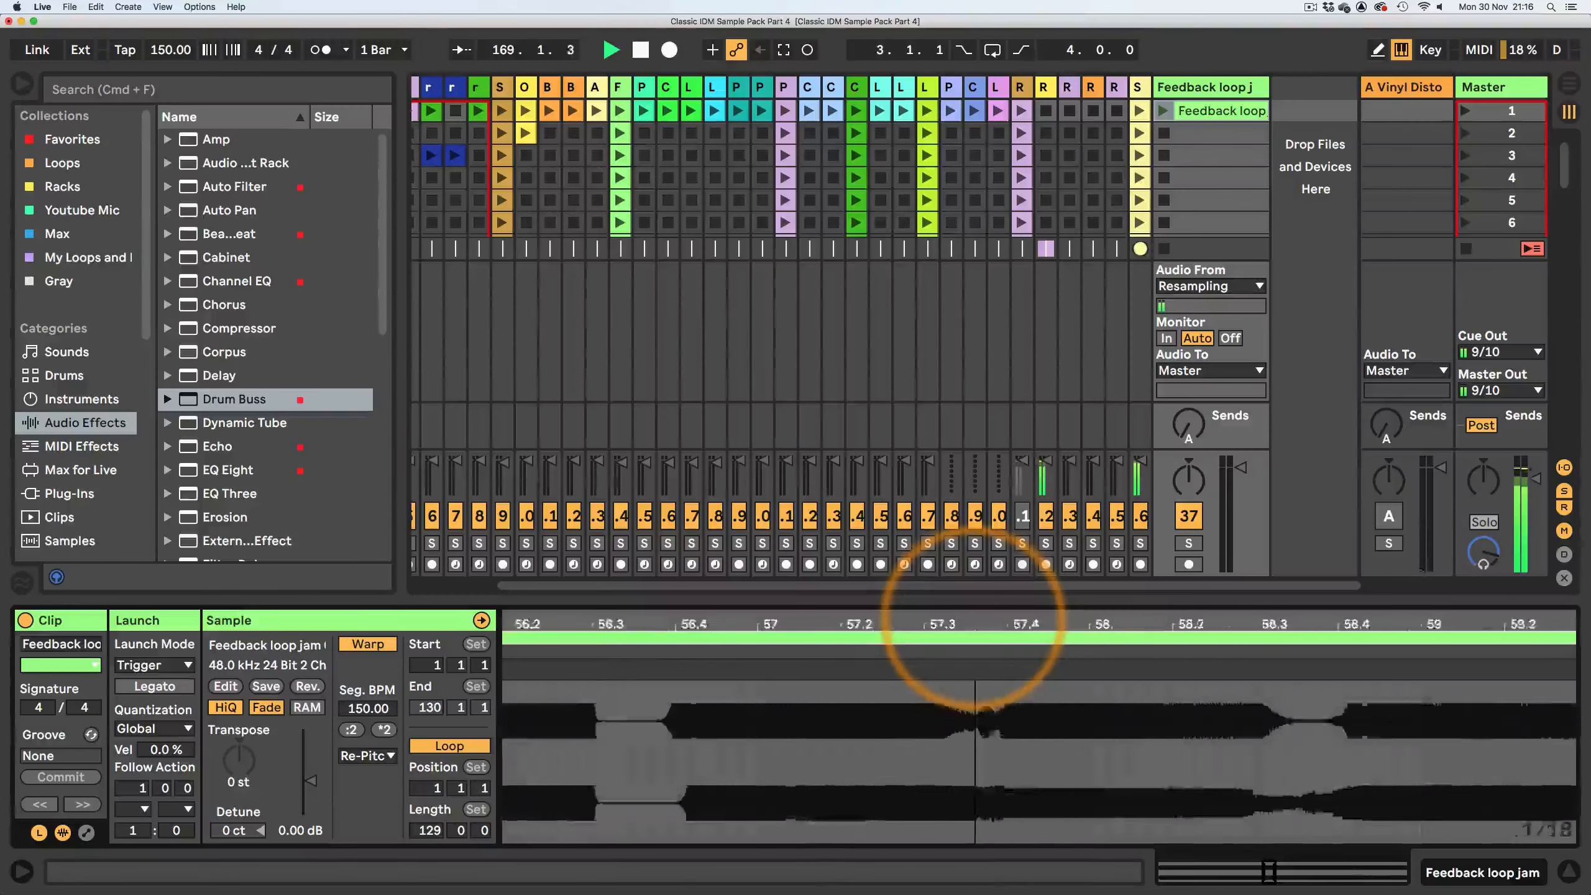
left_click(1163, 111)
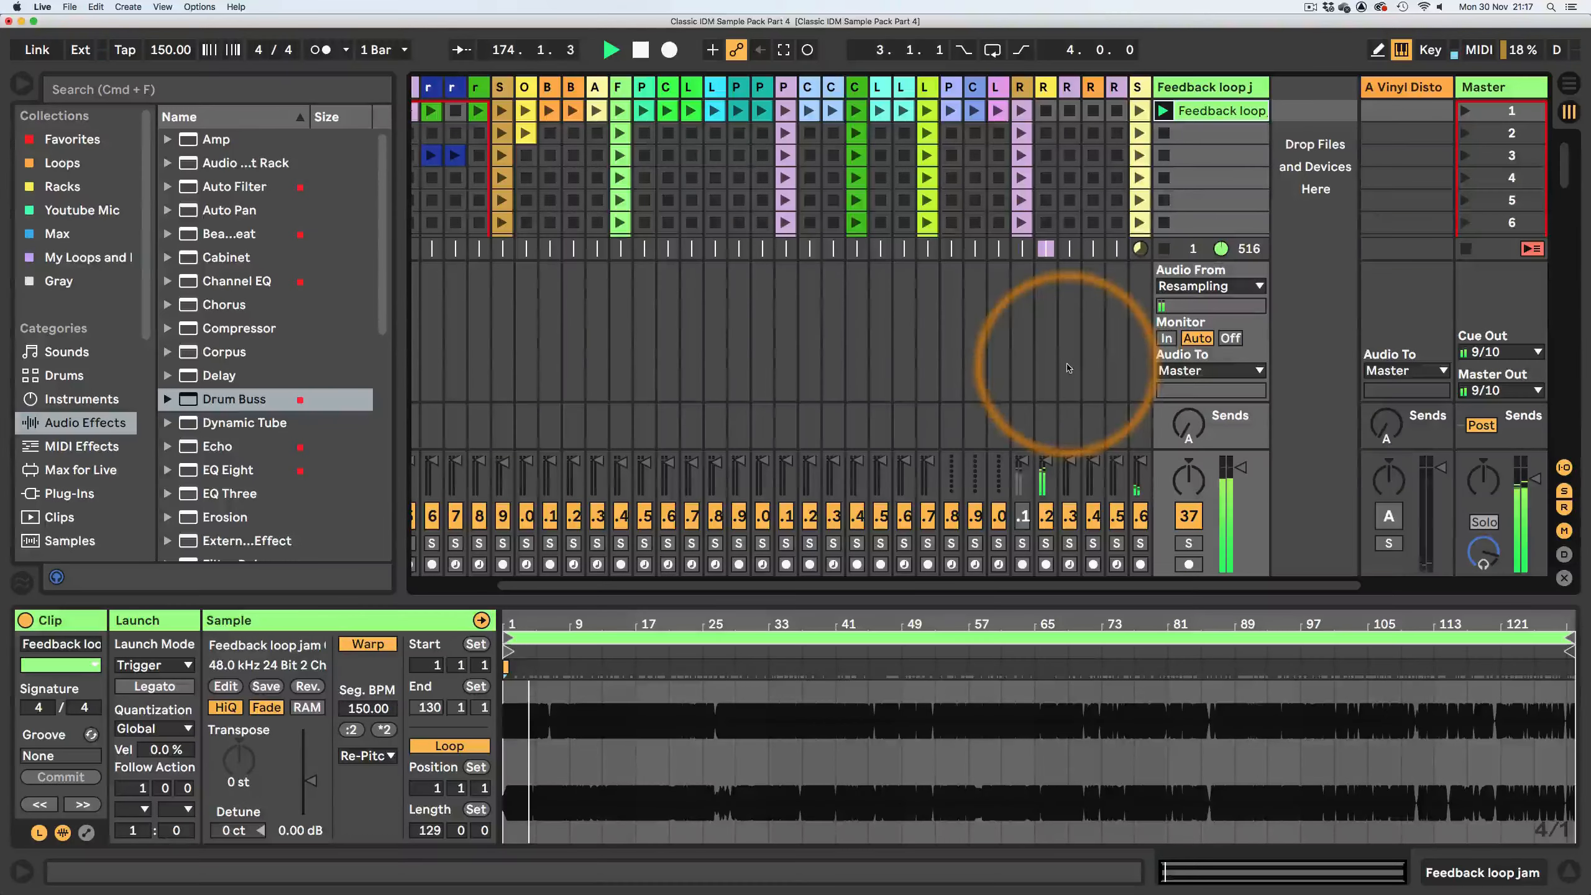
key("space")
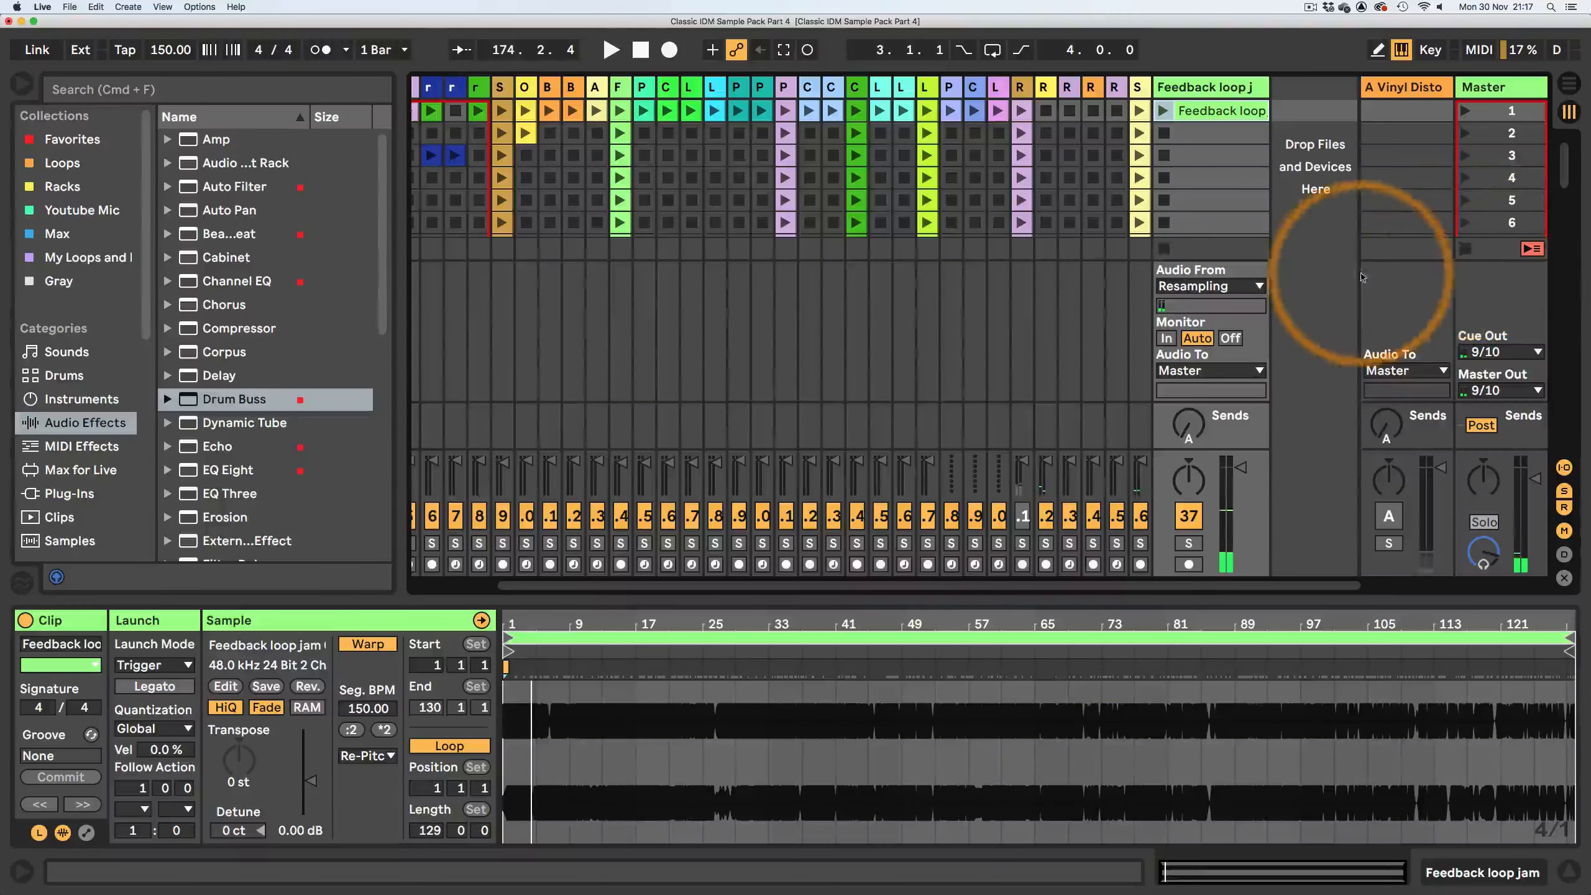
key("space")
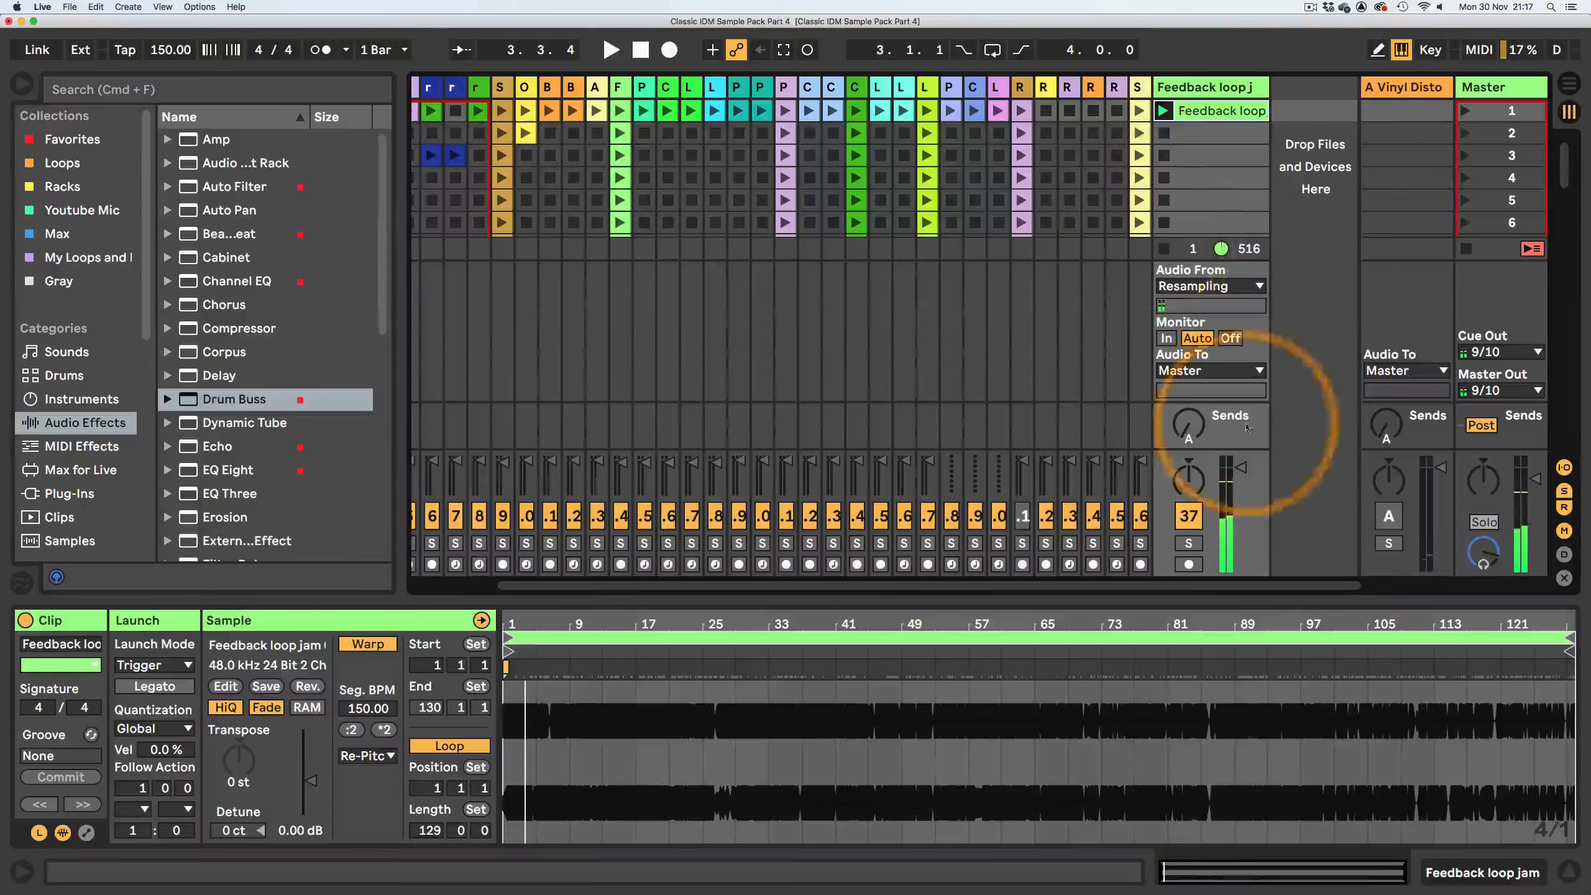
- Shorten the Feedback loop jam clip's loop to 128 bars and crop the sample to that length
left_click_drag(1574, 622, 1574, 758)
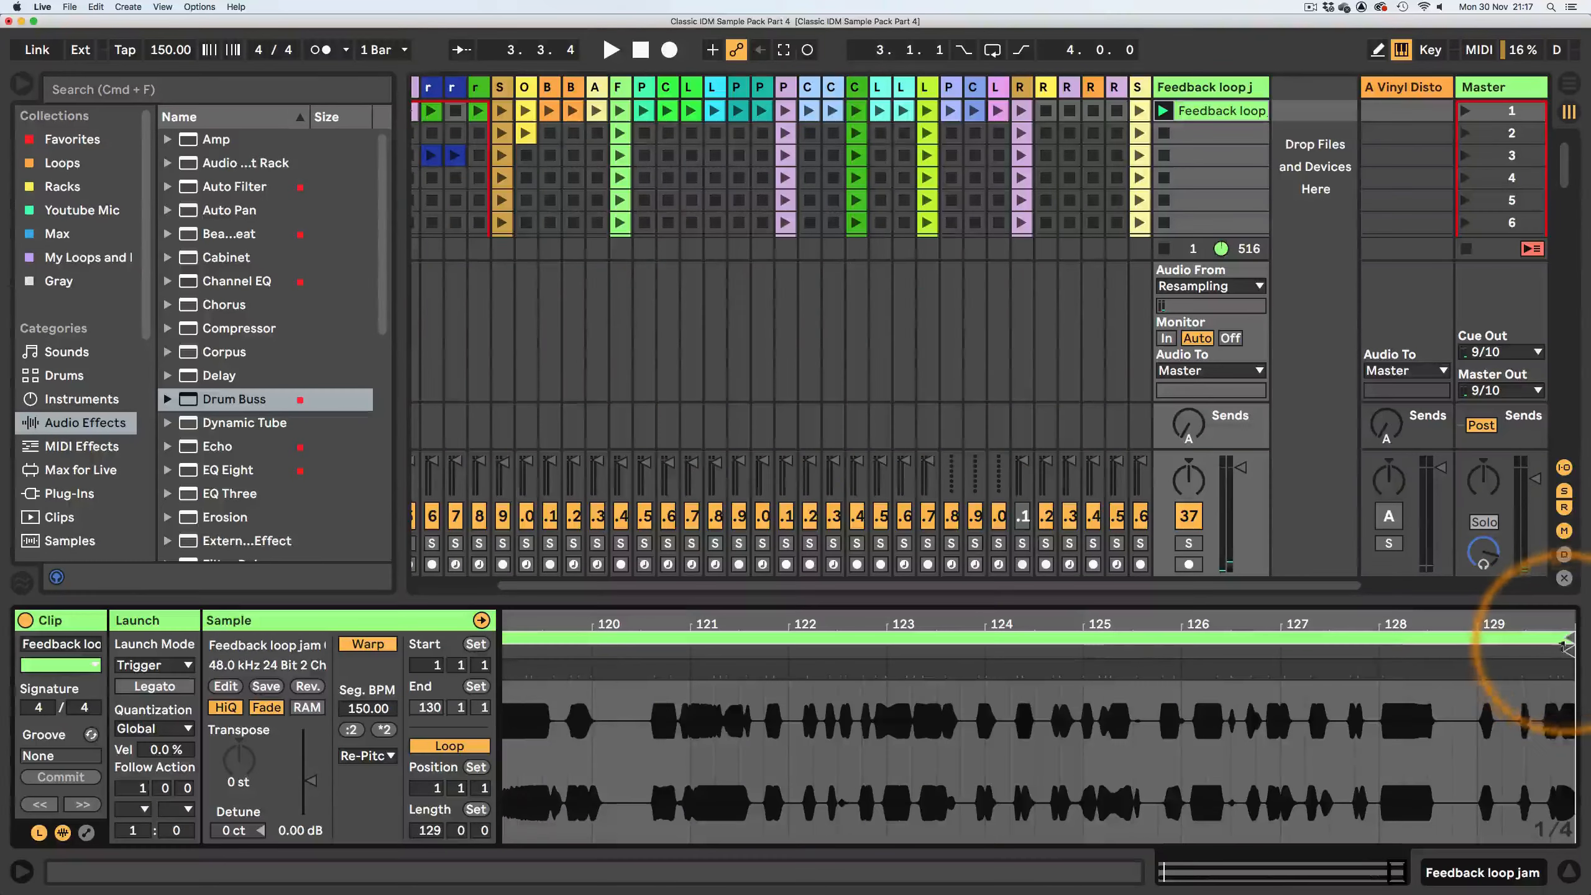
left_click_drag(1571, 638, 1475, 637)
right_click(1355, 719)
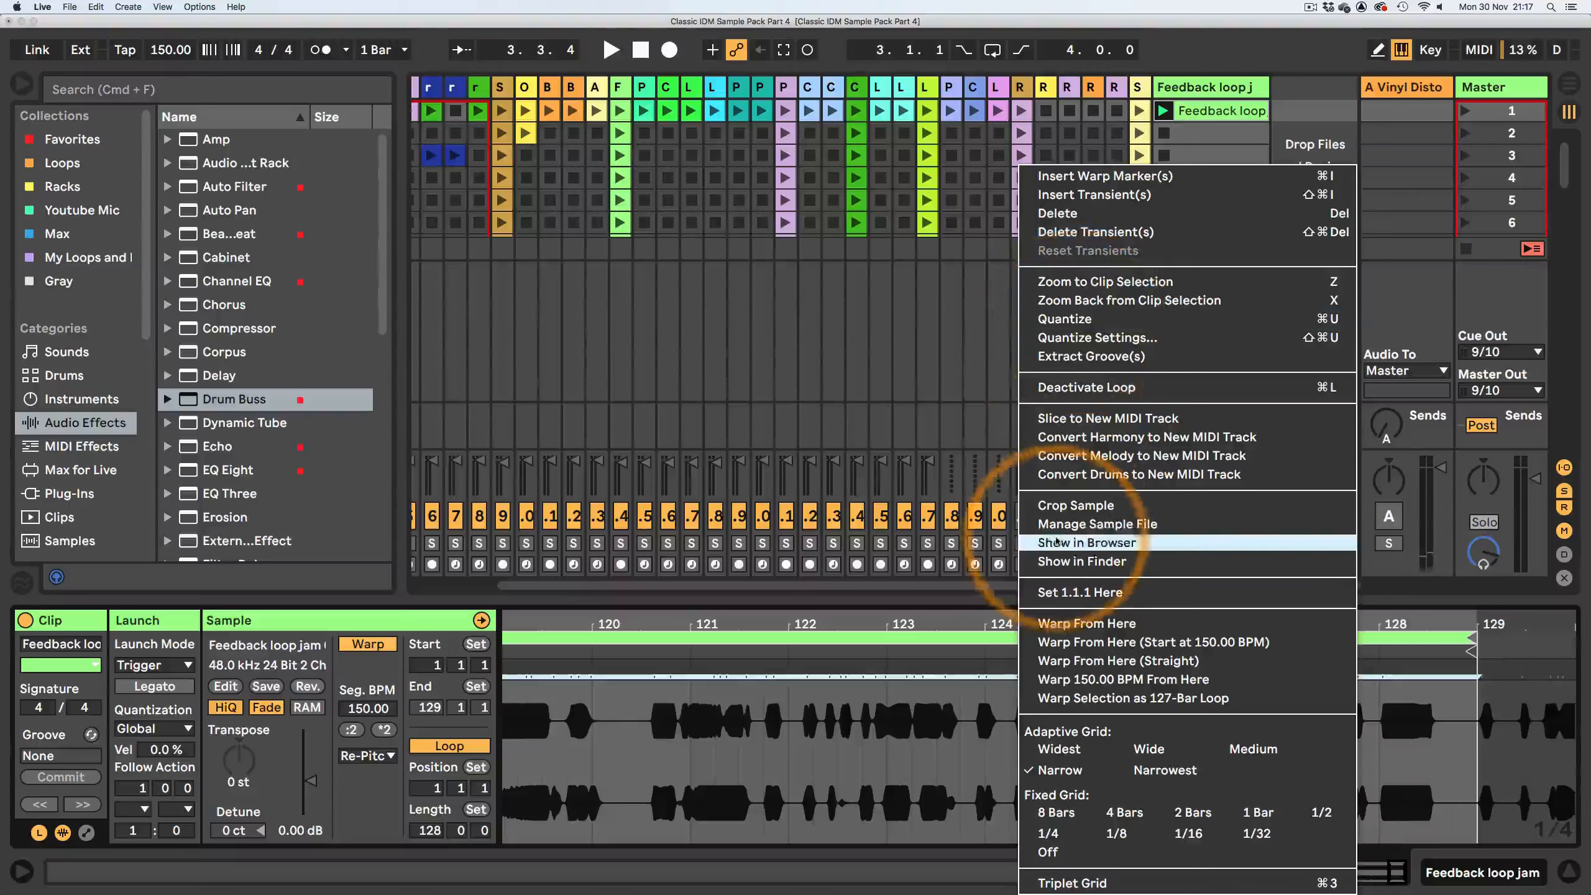
left_click(1073, 505)
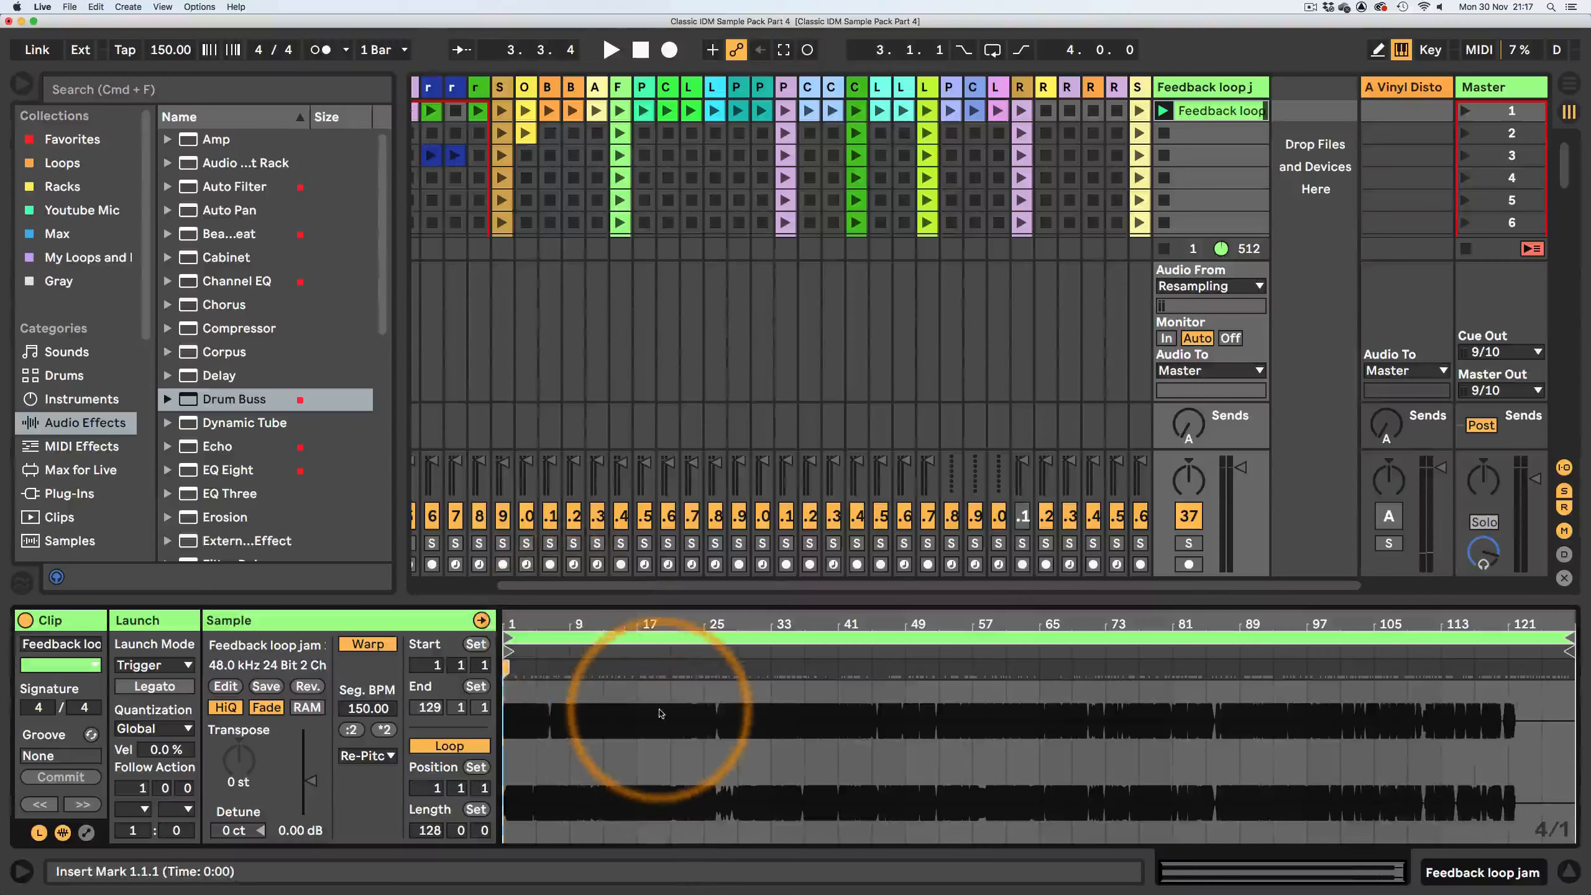
- Slice the cropped Feedback loop jam clip to a new MIDI track, one slice per bar, using the Sampler slicing preset
right_click(660, 683)
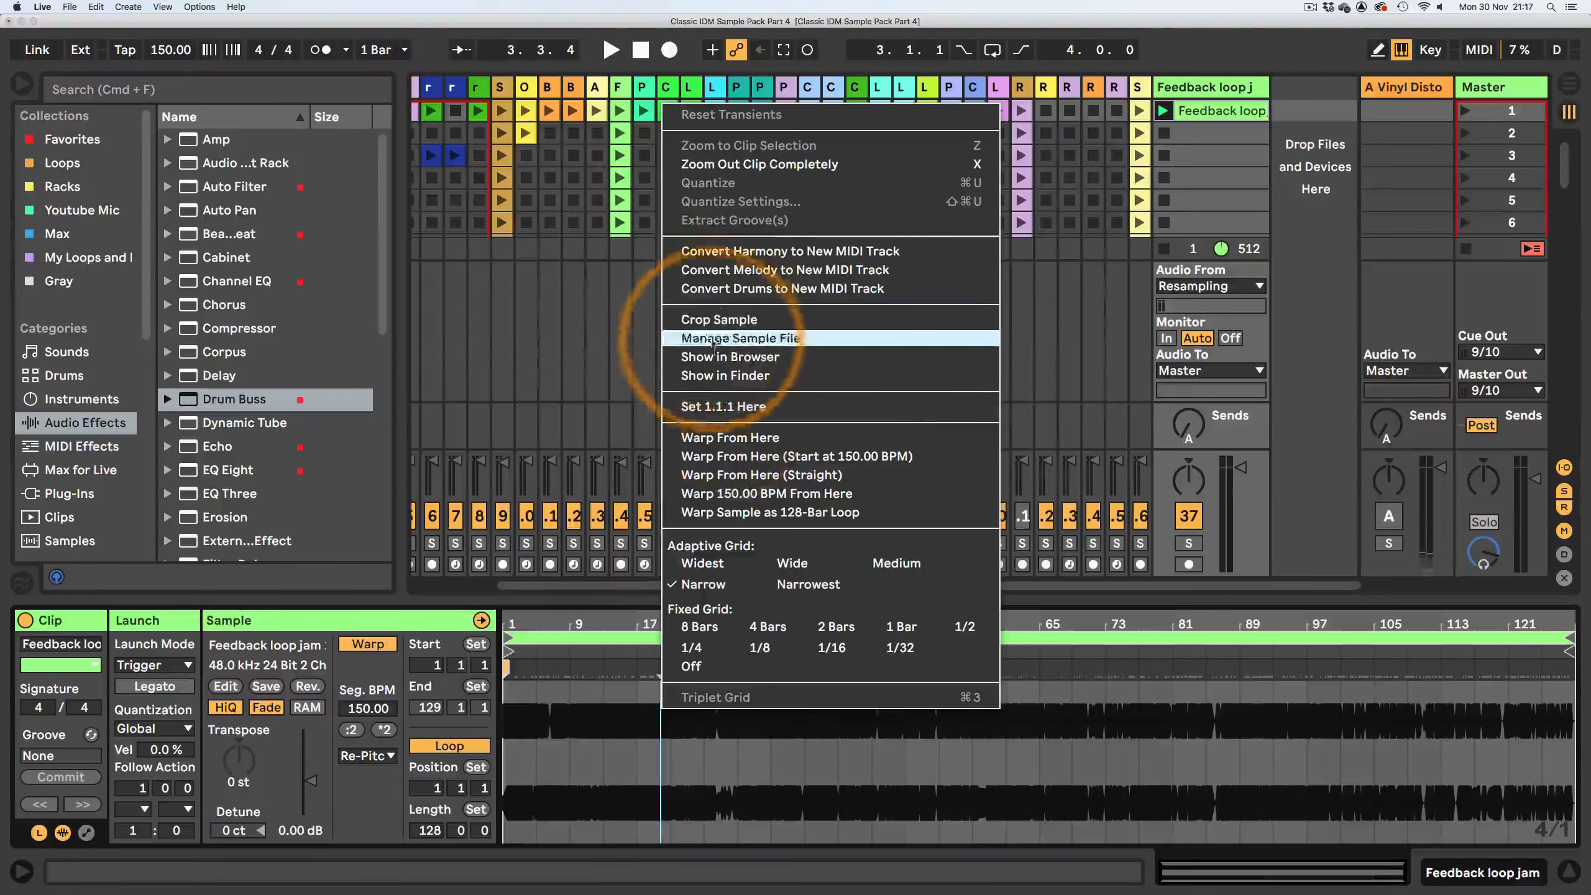
left_click(720, 317)
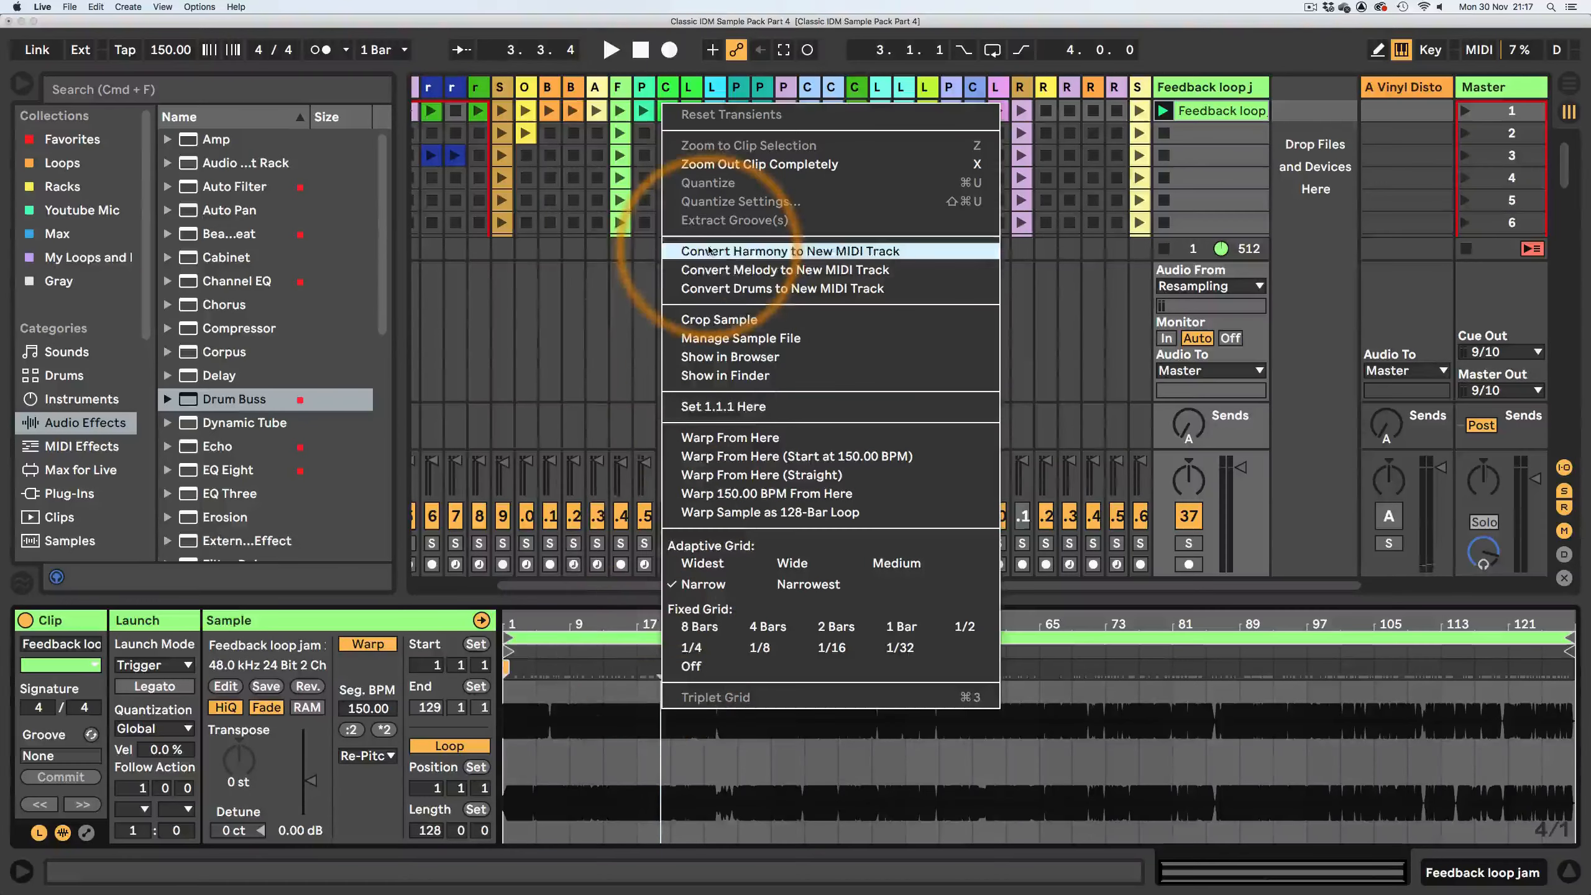
right_click(1211, 113)
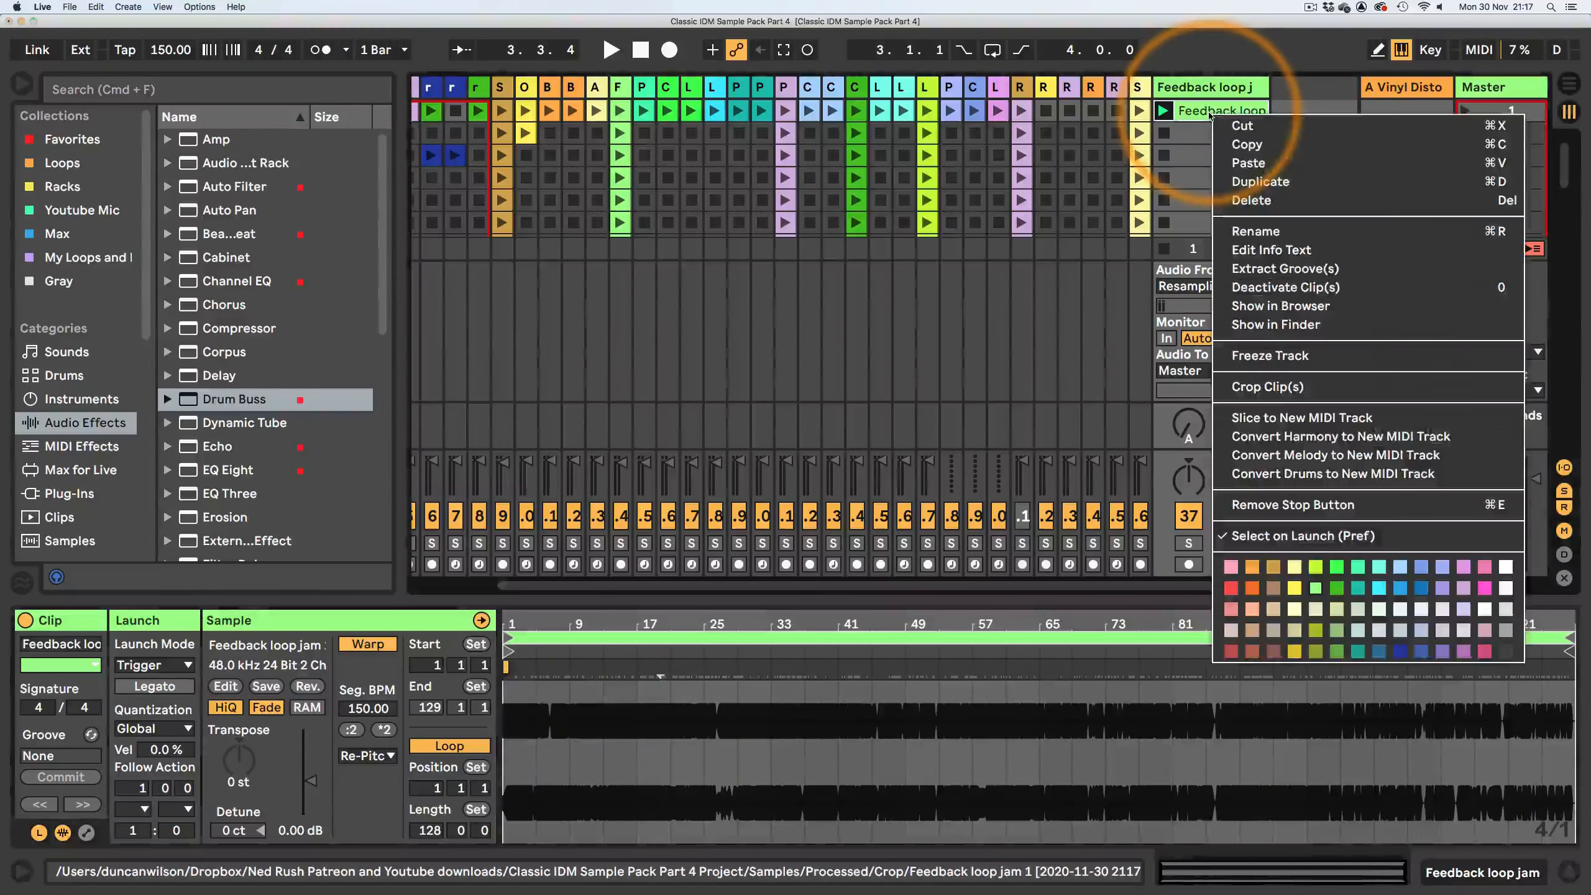
left_click(1245, 415)
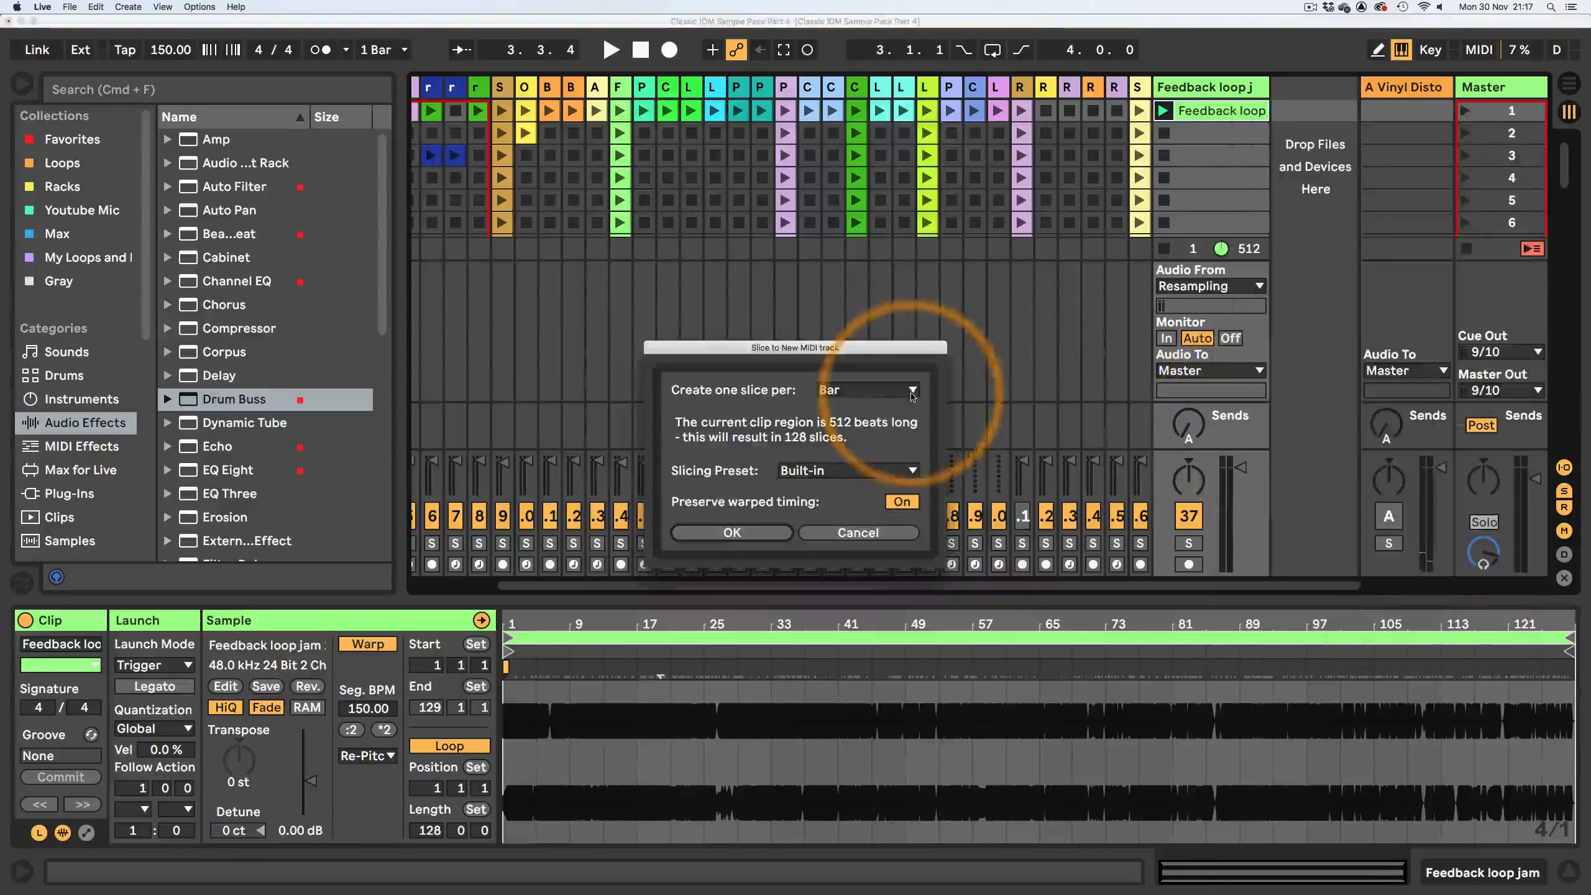
left_click(845, 470)
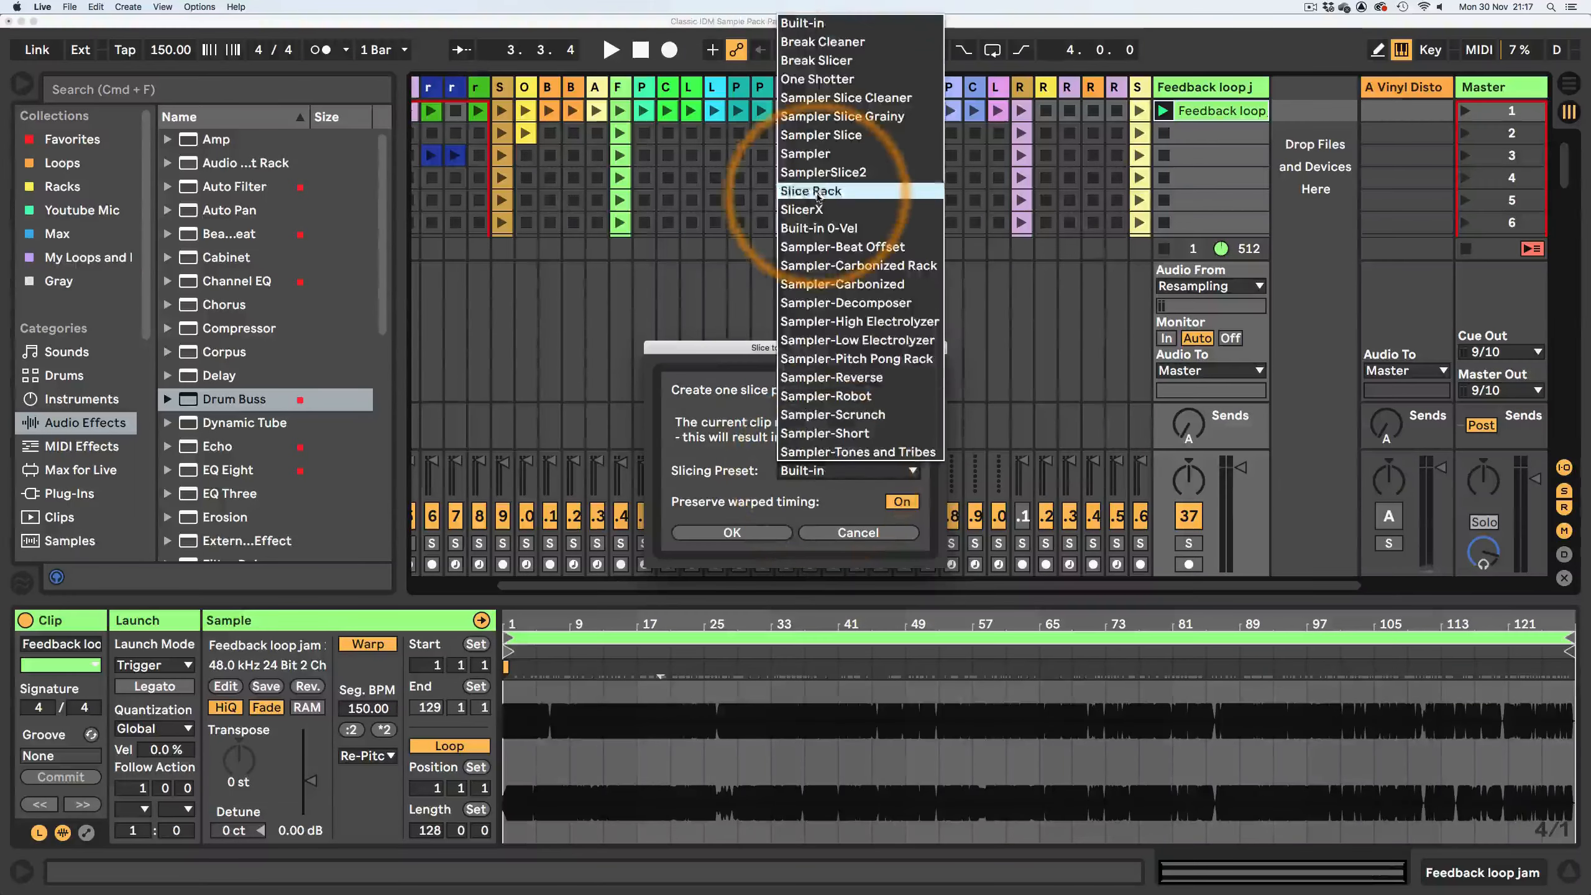
left_click(805, 154)
left_click(730, 532)
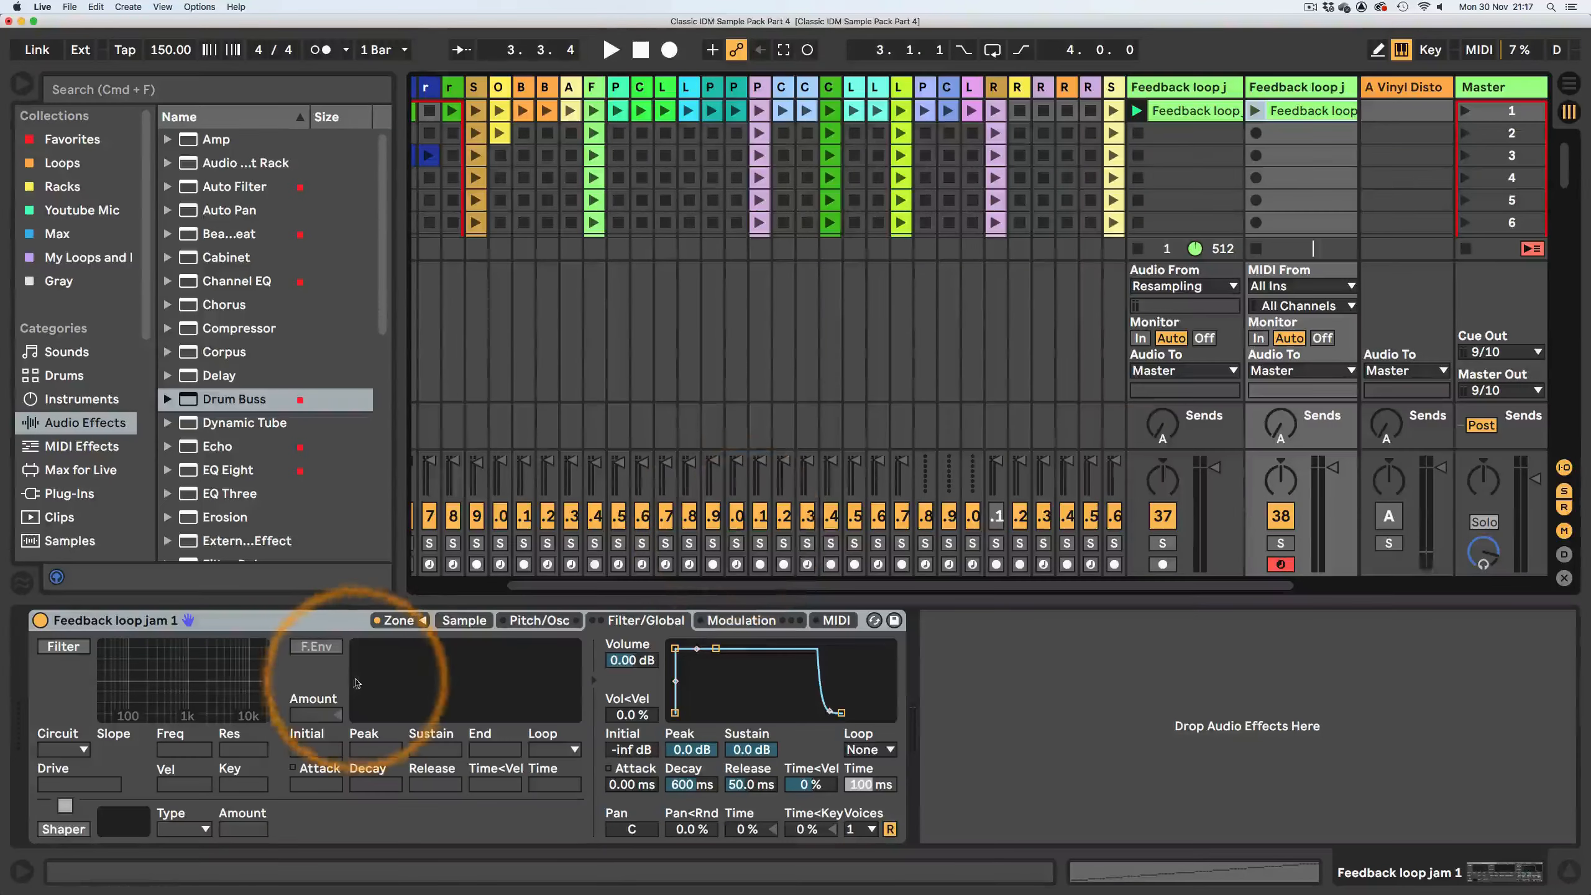
- Show the Sampler's zones, select every slice and crop their samples
left_click(404, 622)
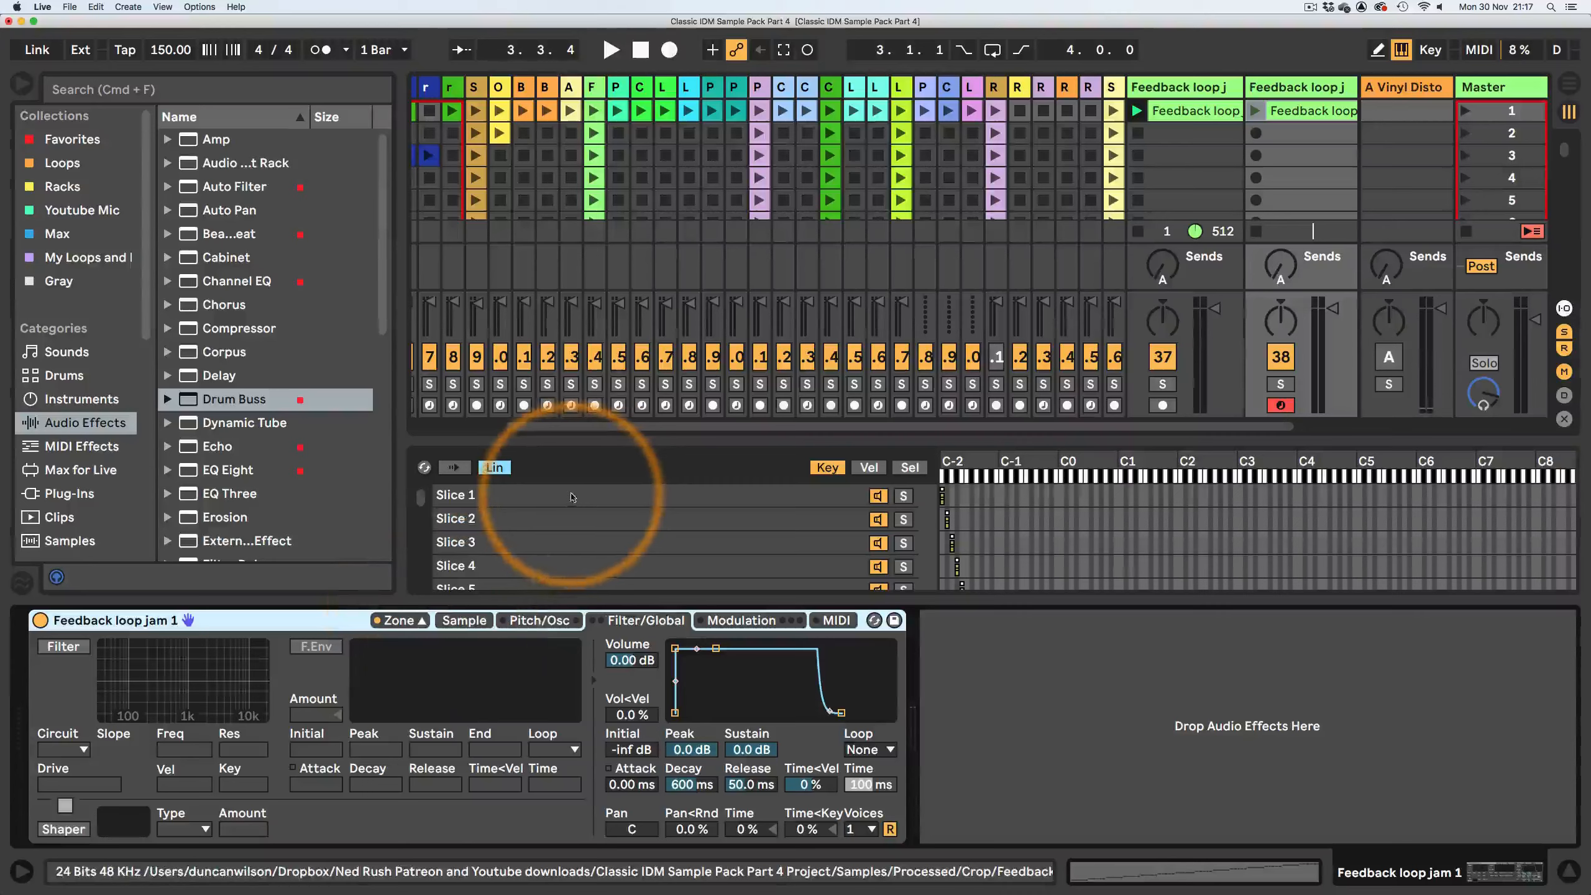
left_click(571, 496)
key("super+a")
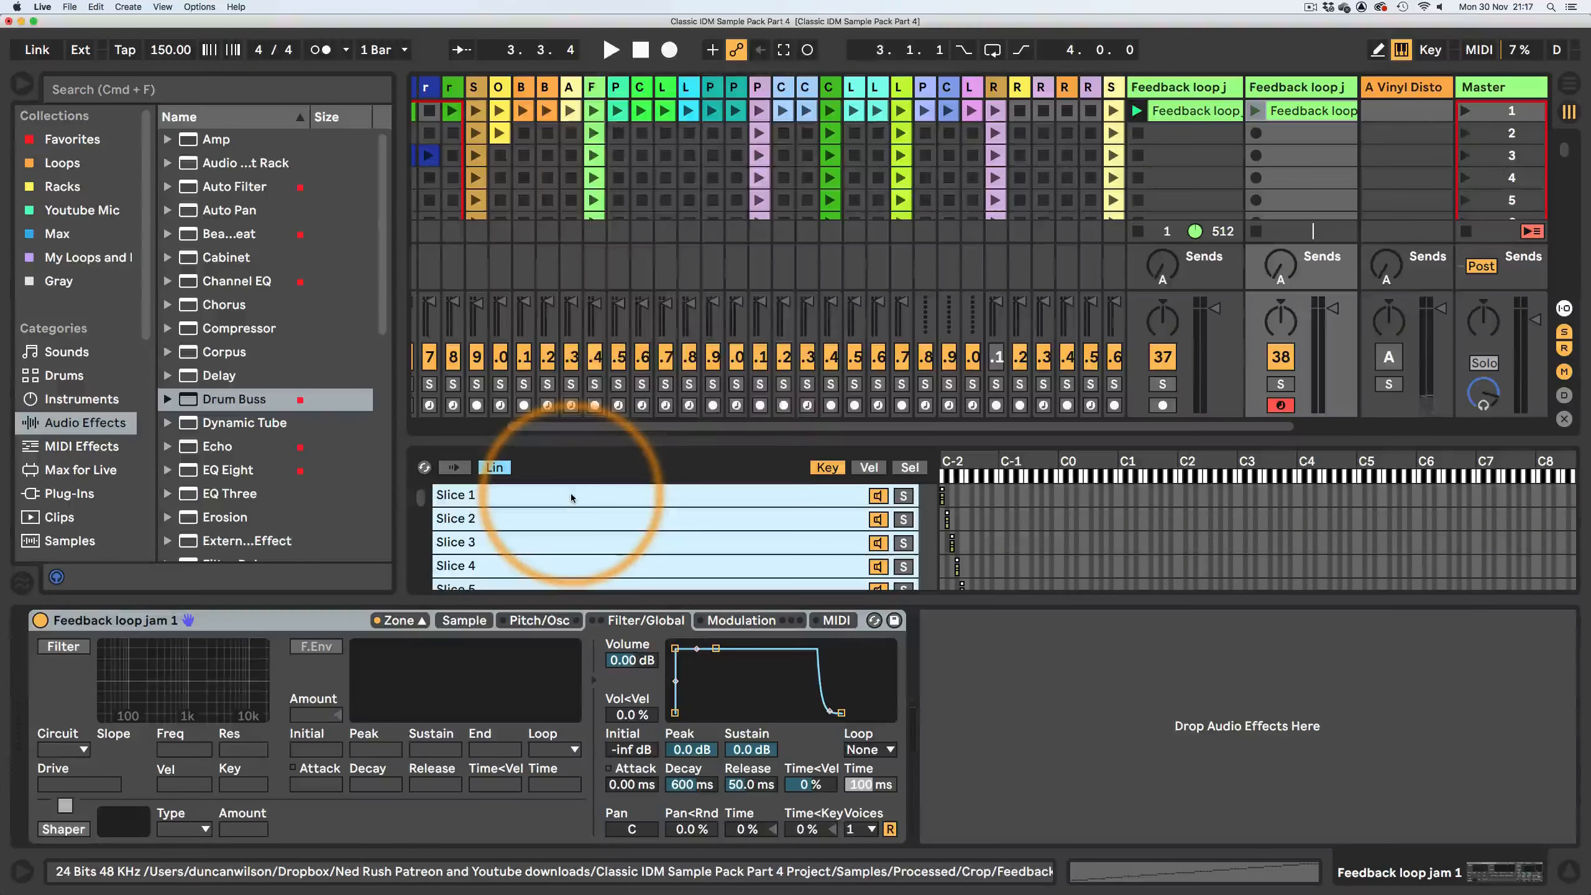
right_click(571, 496)
left_click(657, 288)
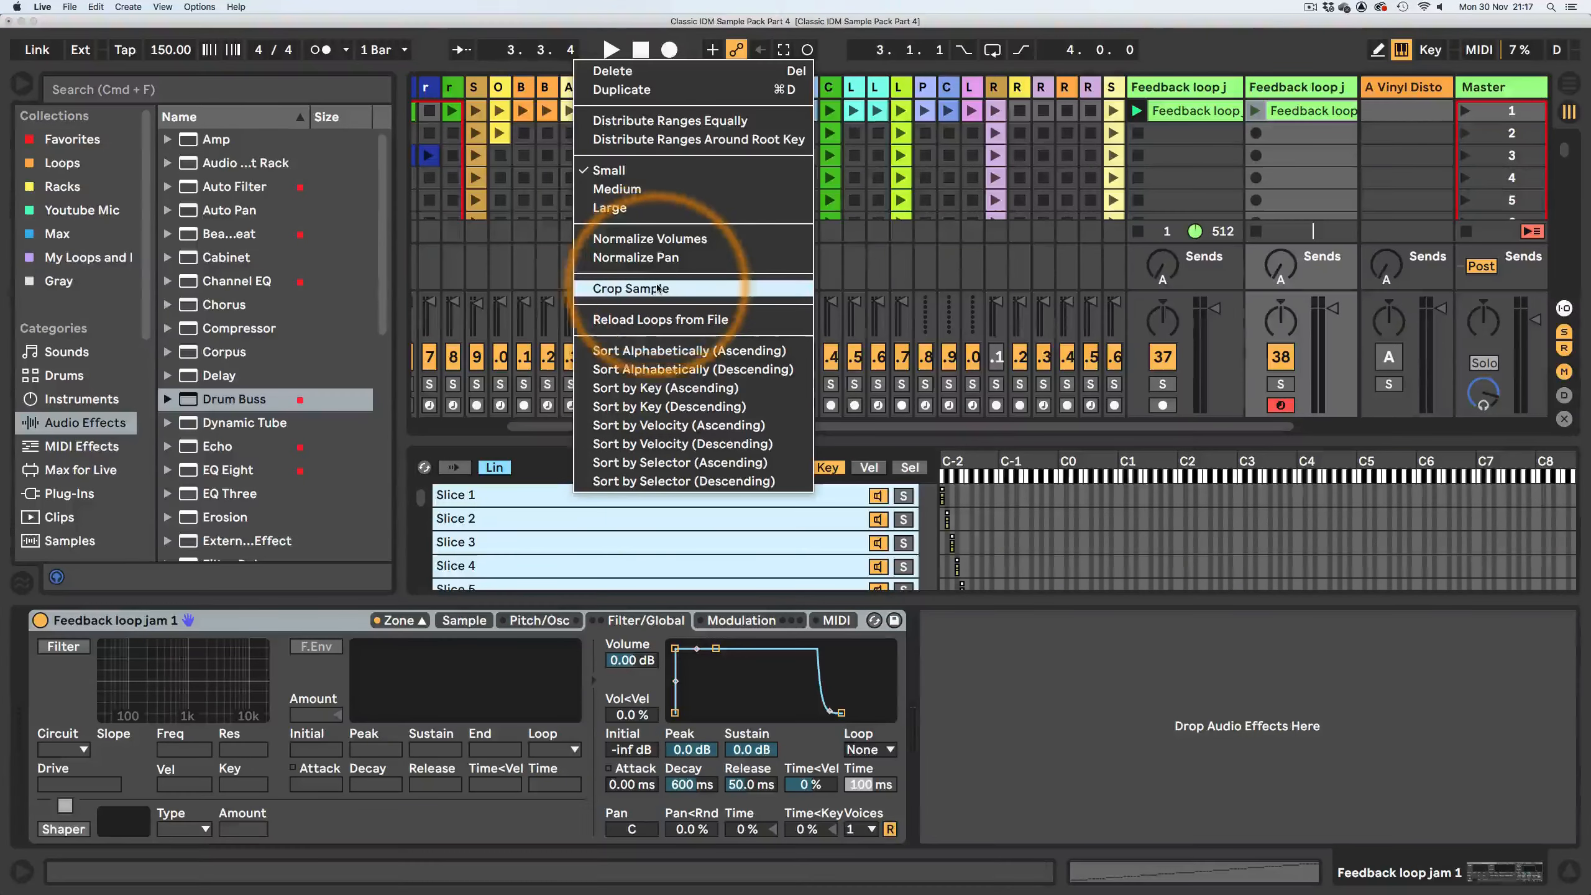
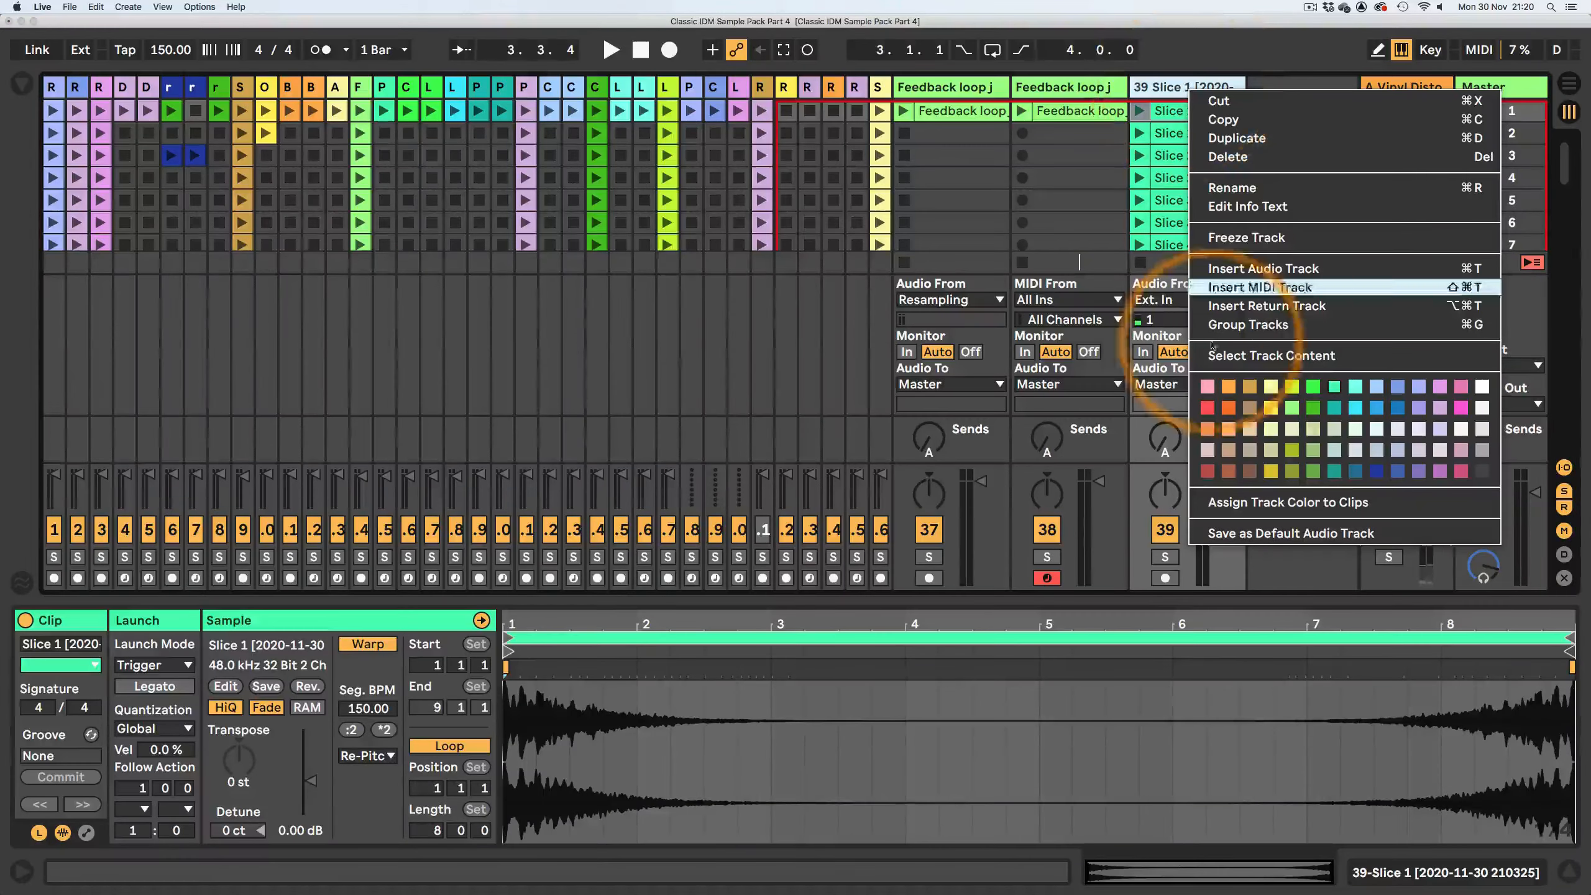
- Select all the clips on track 39 and set their launch mode to Gate and launch quantization to 1/4
left_click(1227, 355)
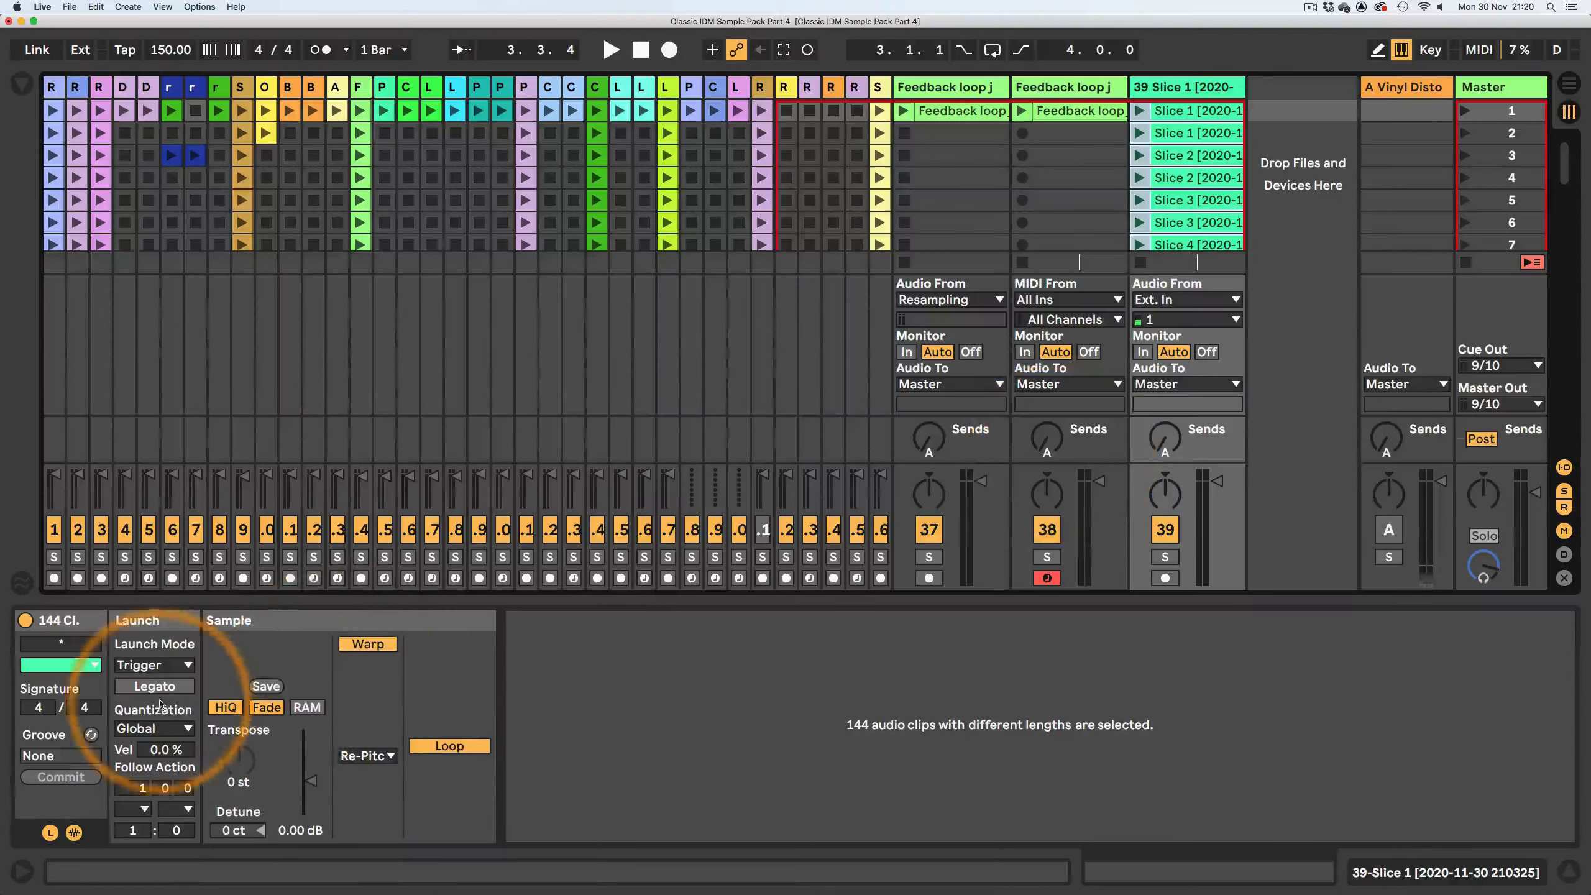
left_click(163, 665)
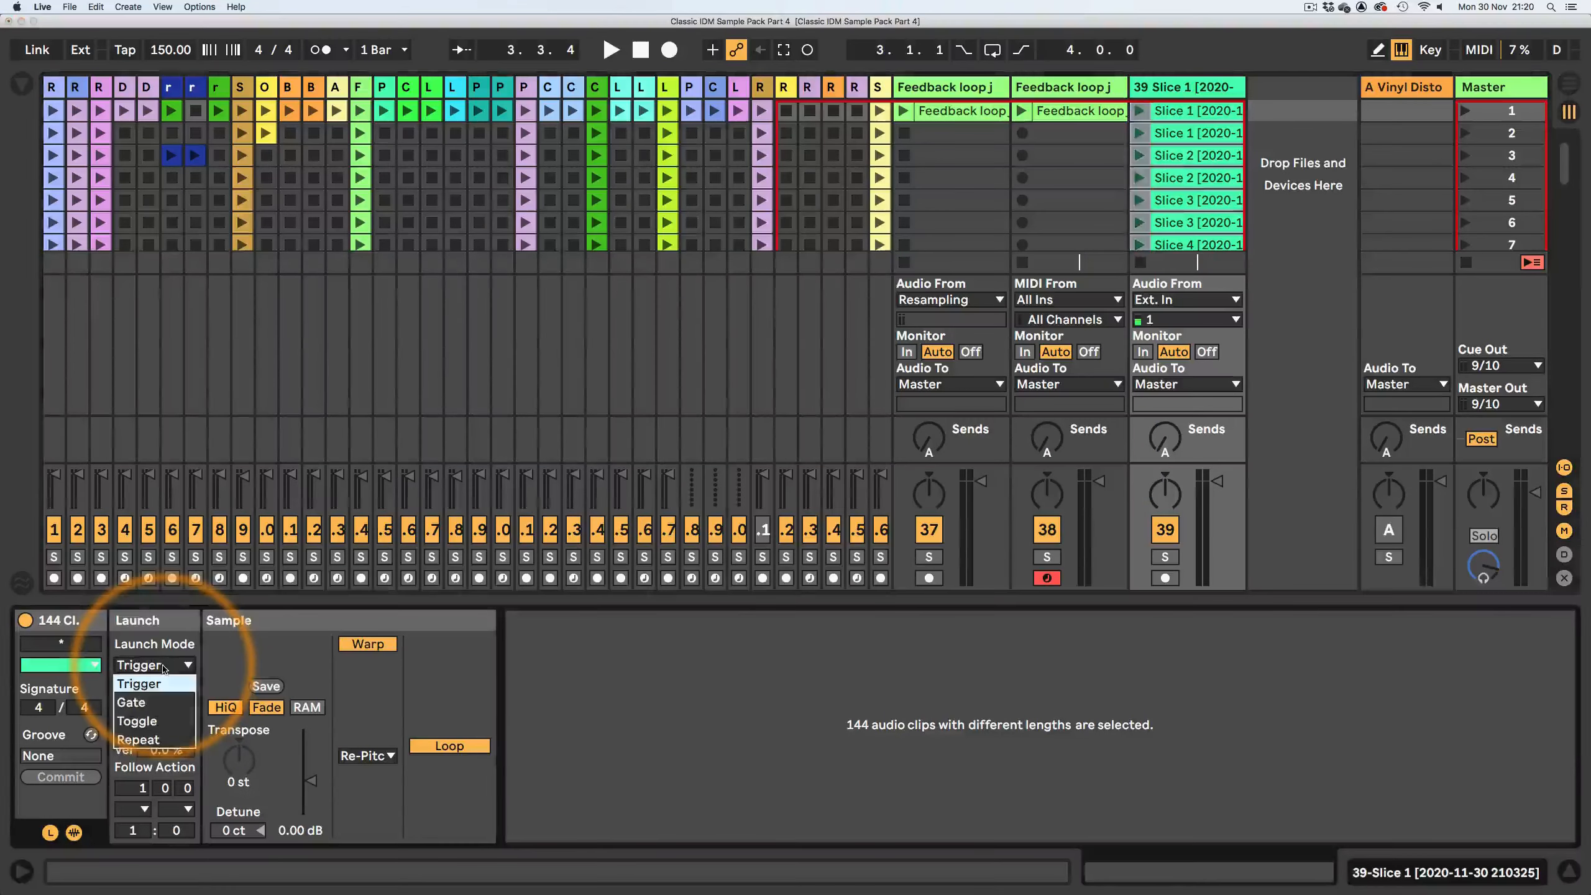
left_click(159, 702)
left_click(156, 729)
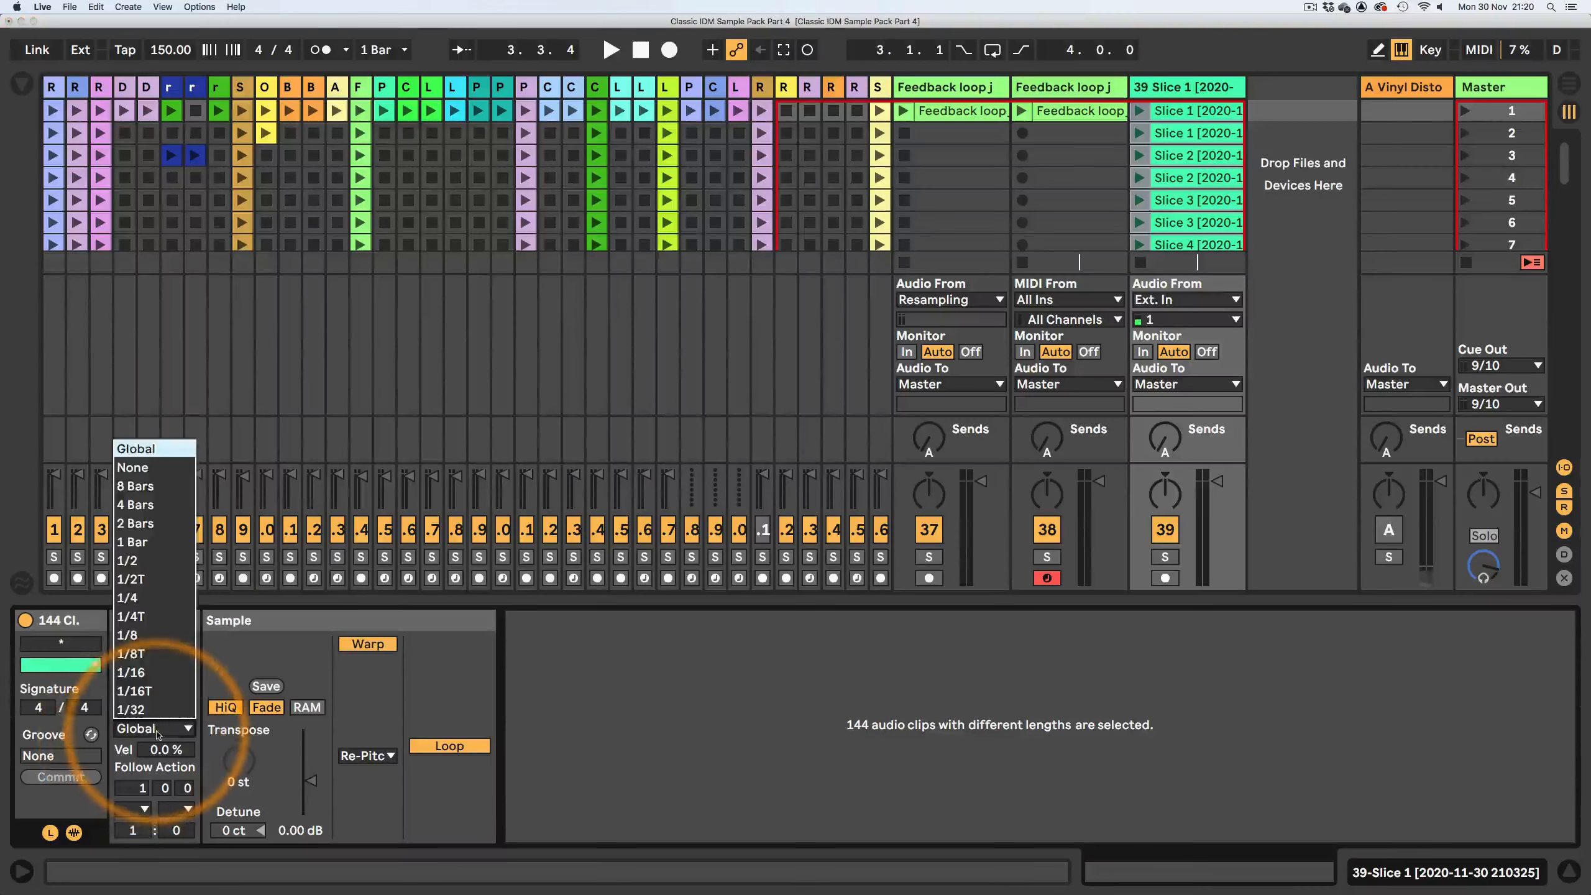
left_click(148, 598)
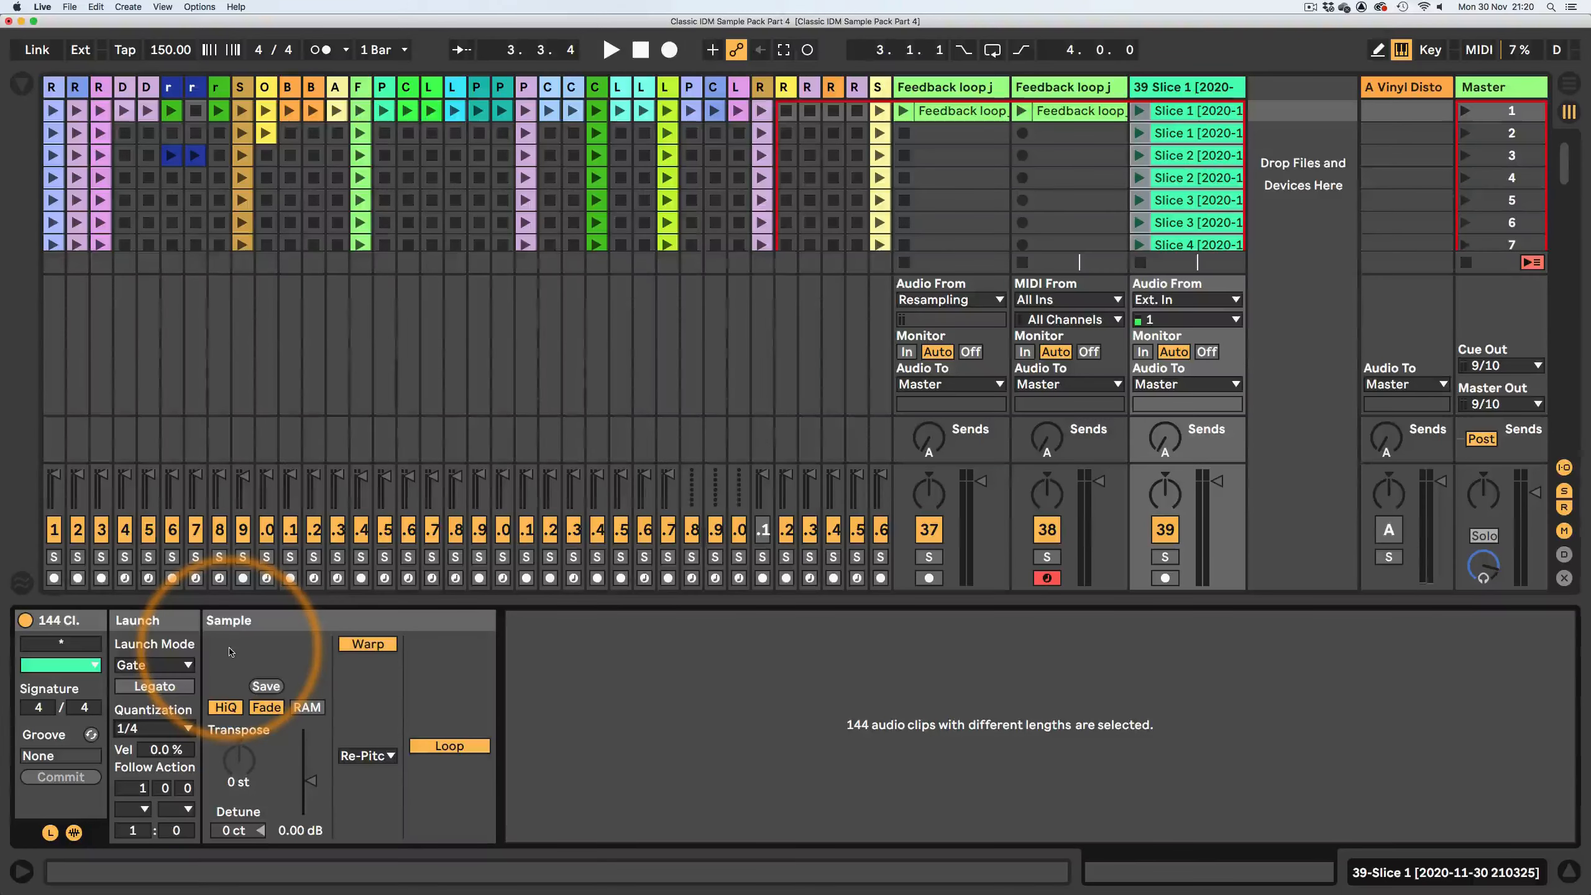
- Audition the track 39 slices over track 9's clips from scenes 3 and 4, hide the clip details, and stop playback
left_click(241, 155)
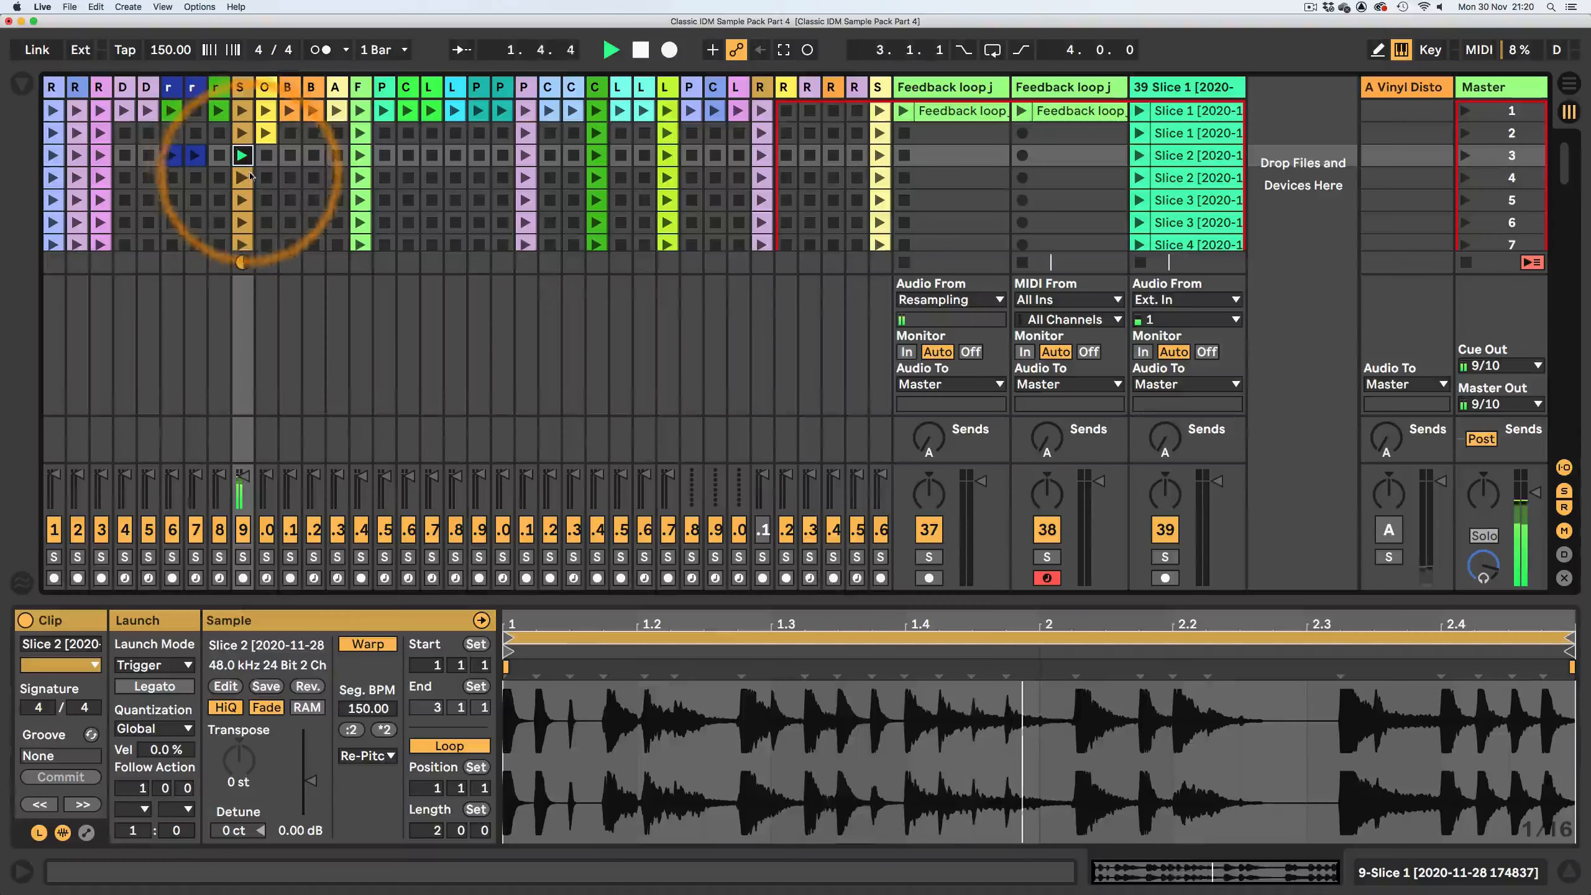
left_click(241, 177)
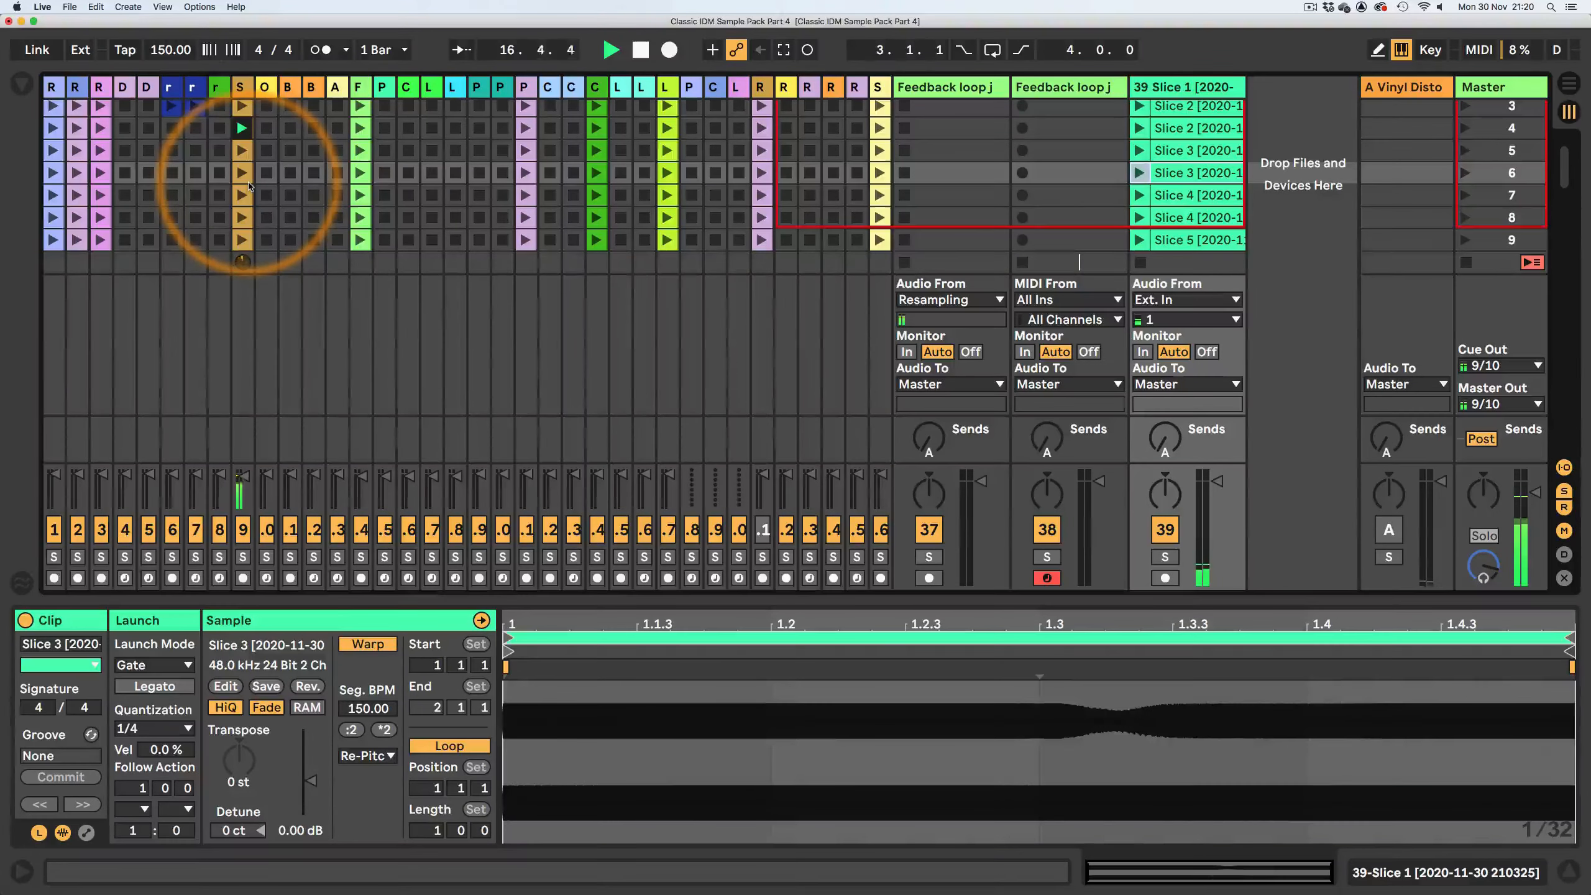
left_click(1568, 872)
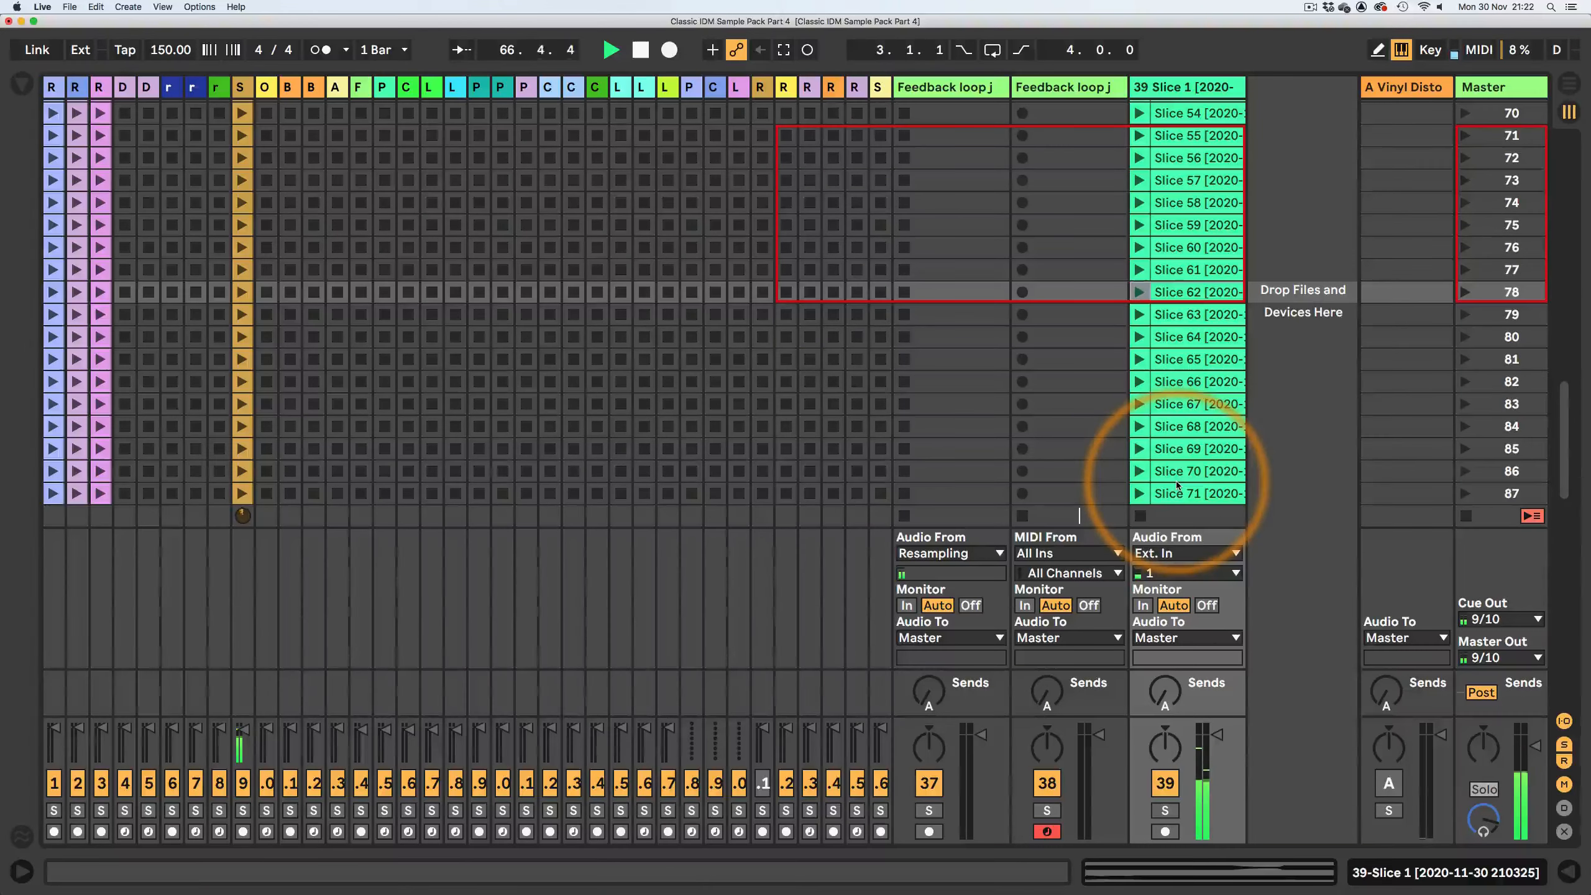
key("space")
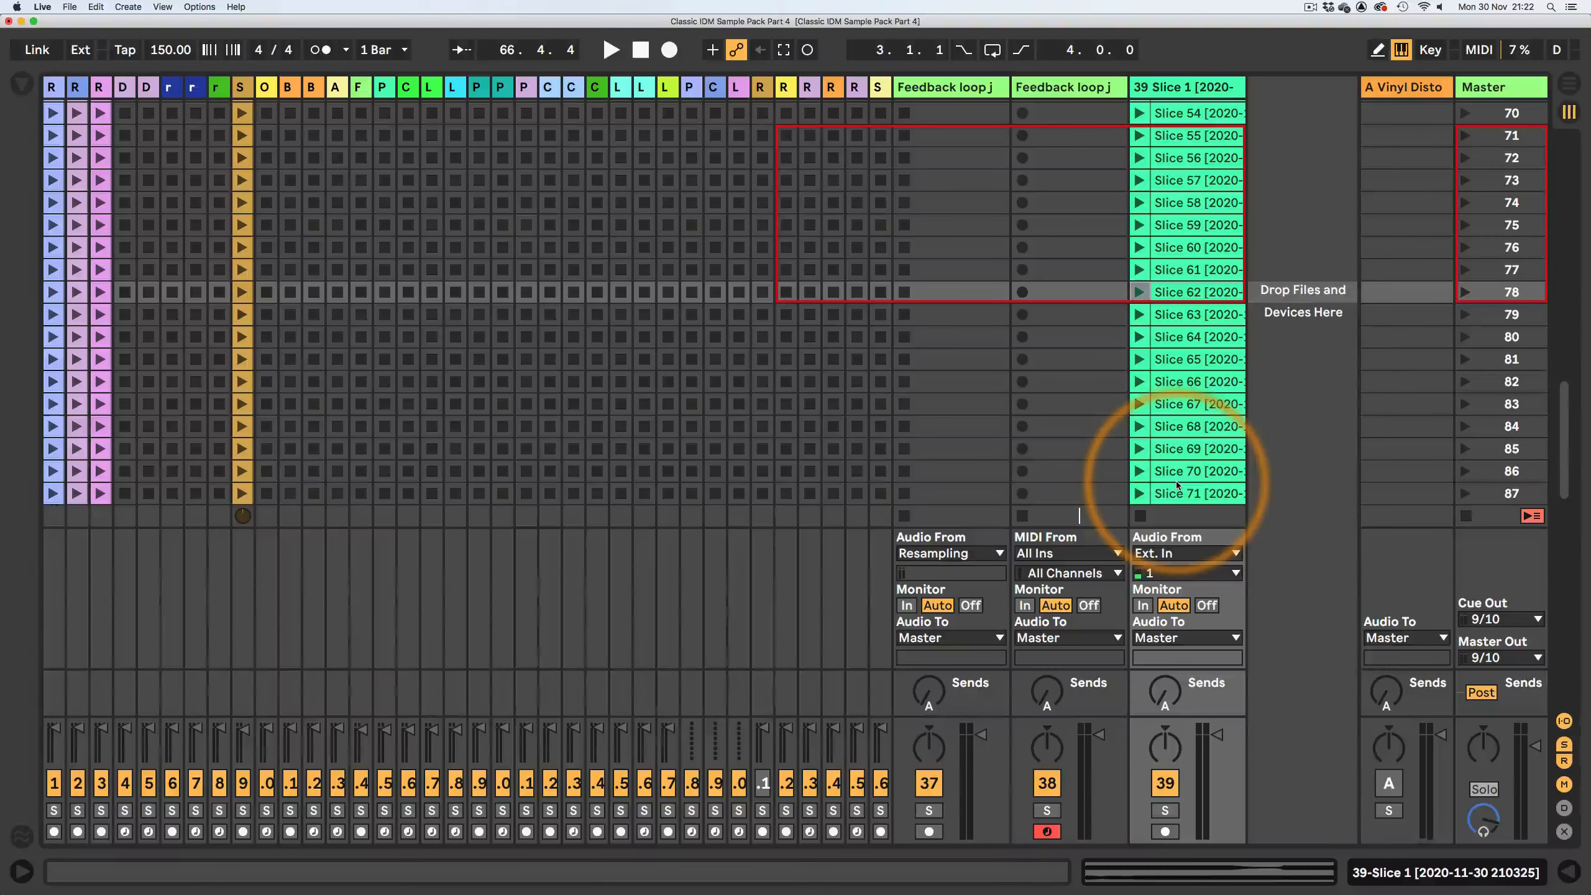
- Review the whole column of slice clips on track 39, from scene 1 down to scene 144 and back
scroll(1200, 240, "up", 5)
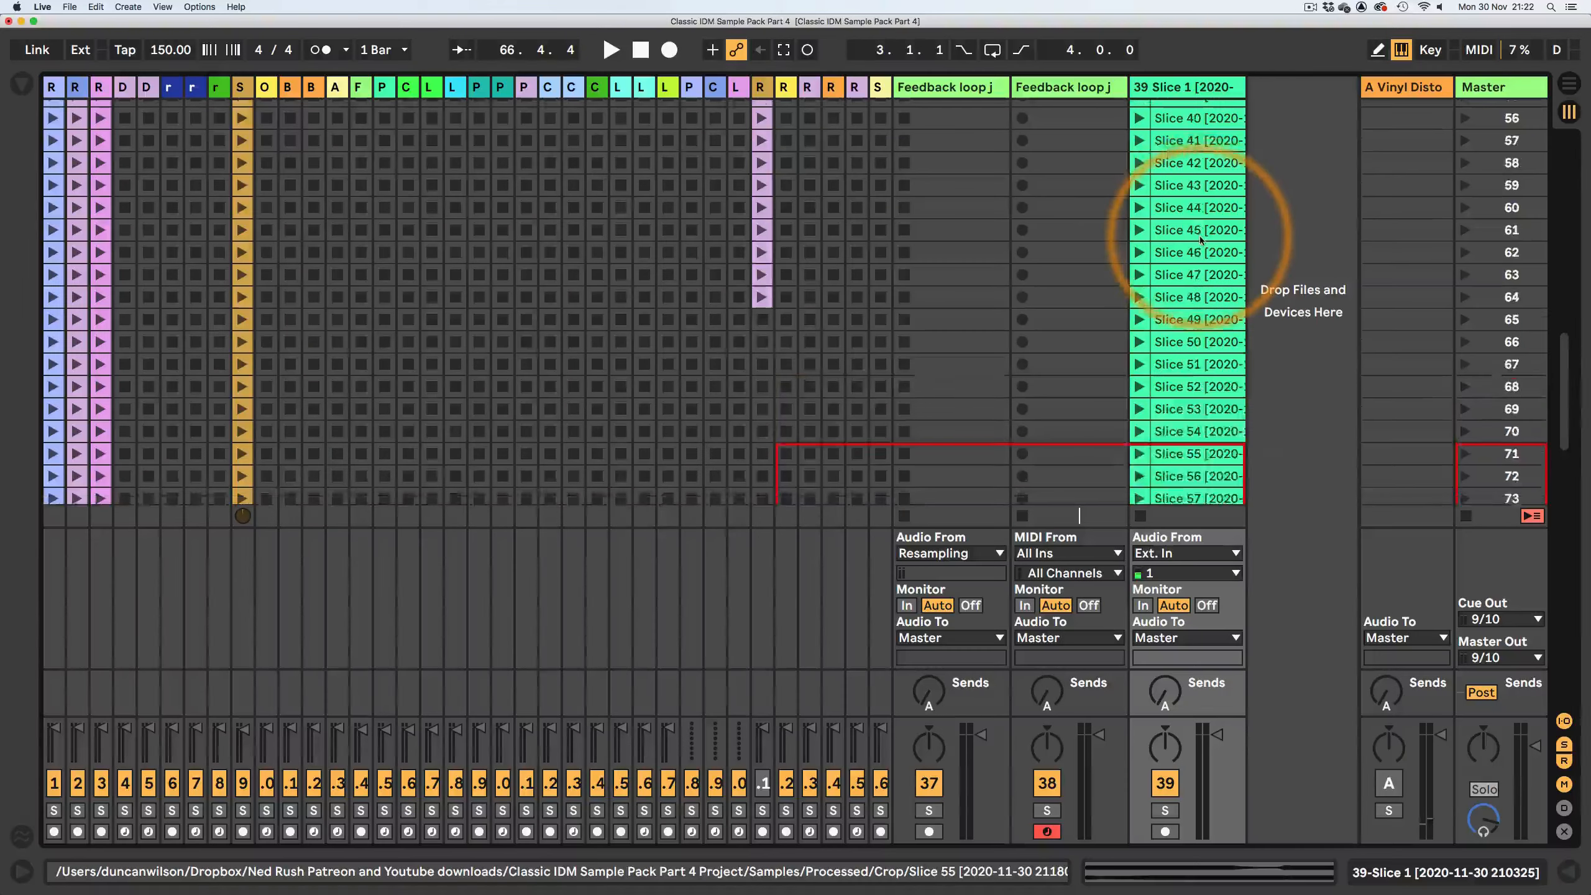
scroll(1200, 240, "up", 20)
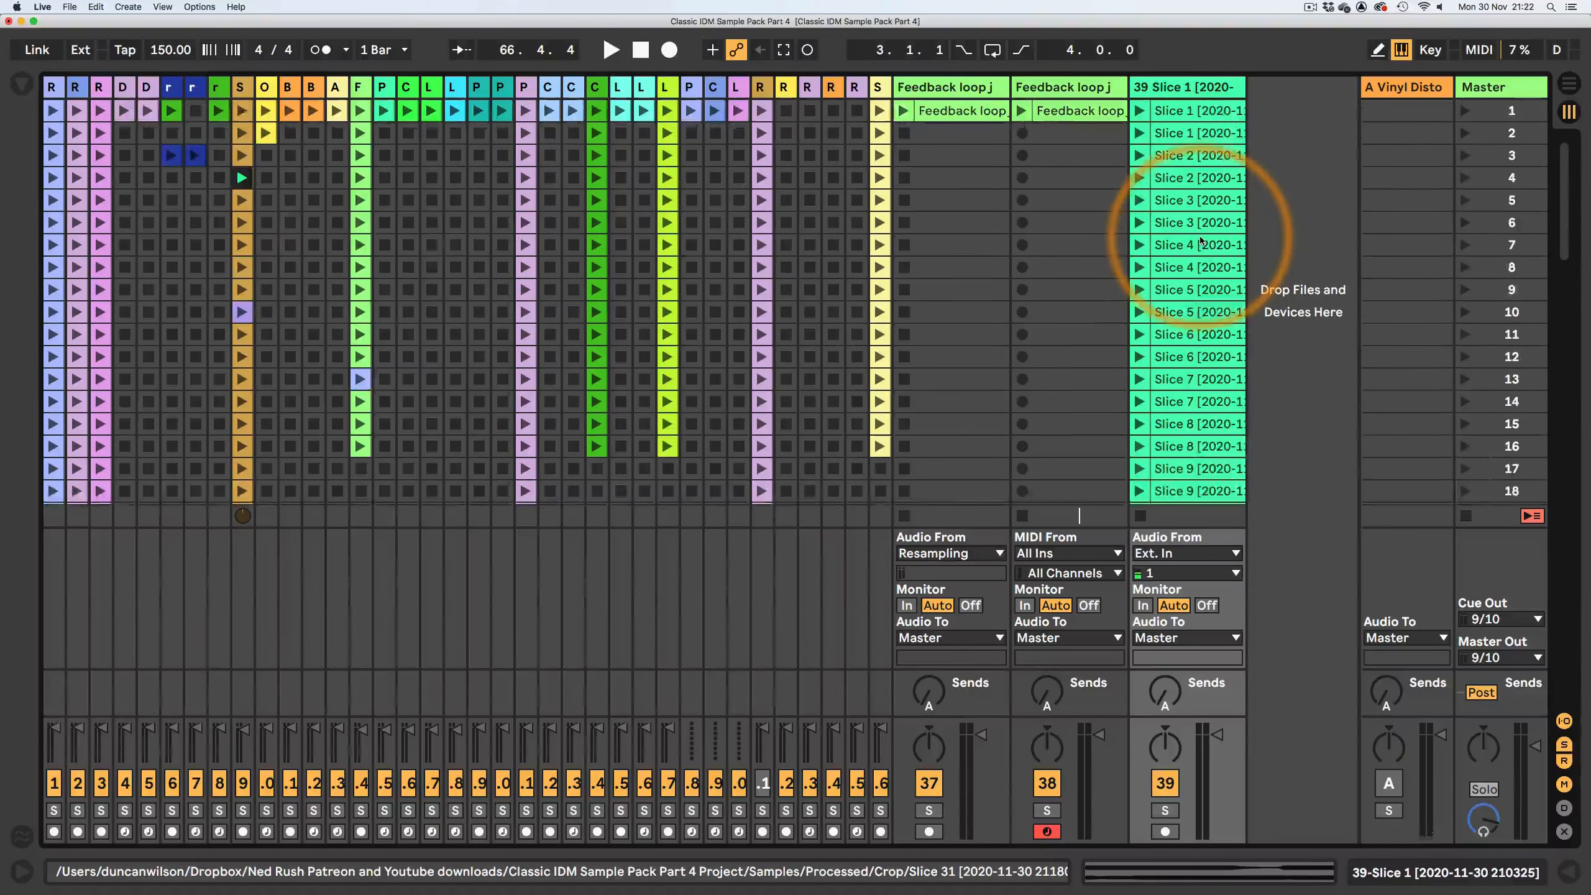
scroll(1535, 233, "down", 1)
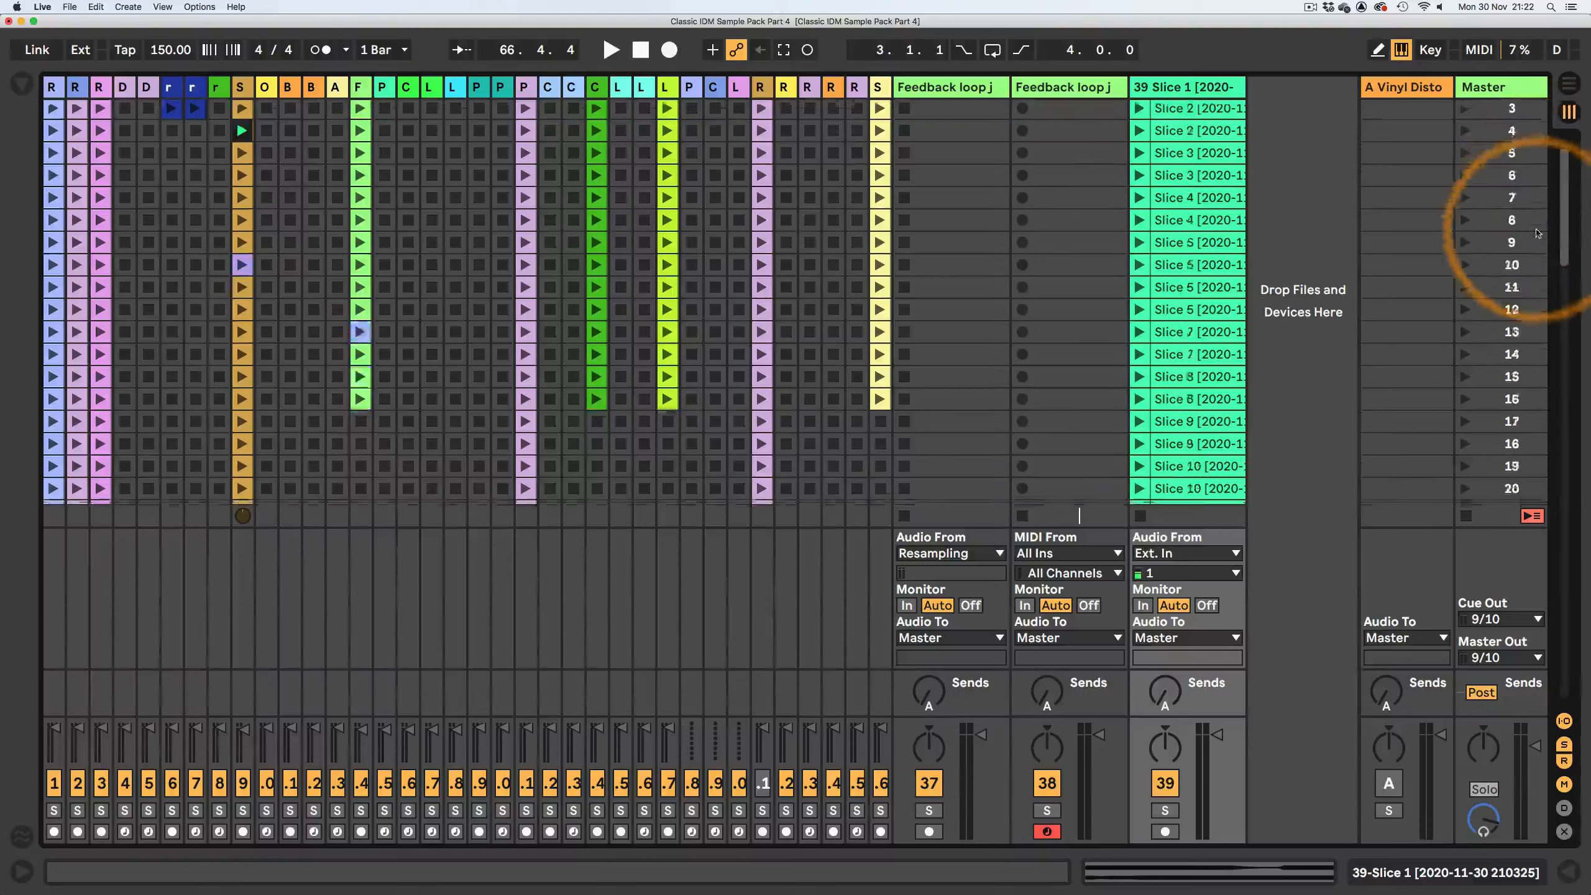
scroll(1535, 233, "down", 20)
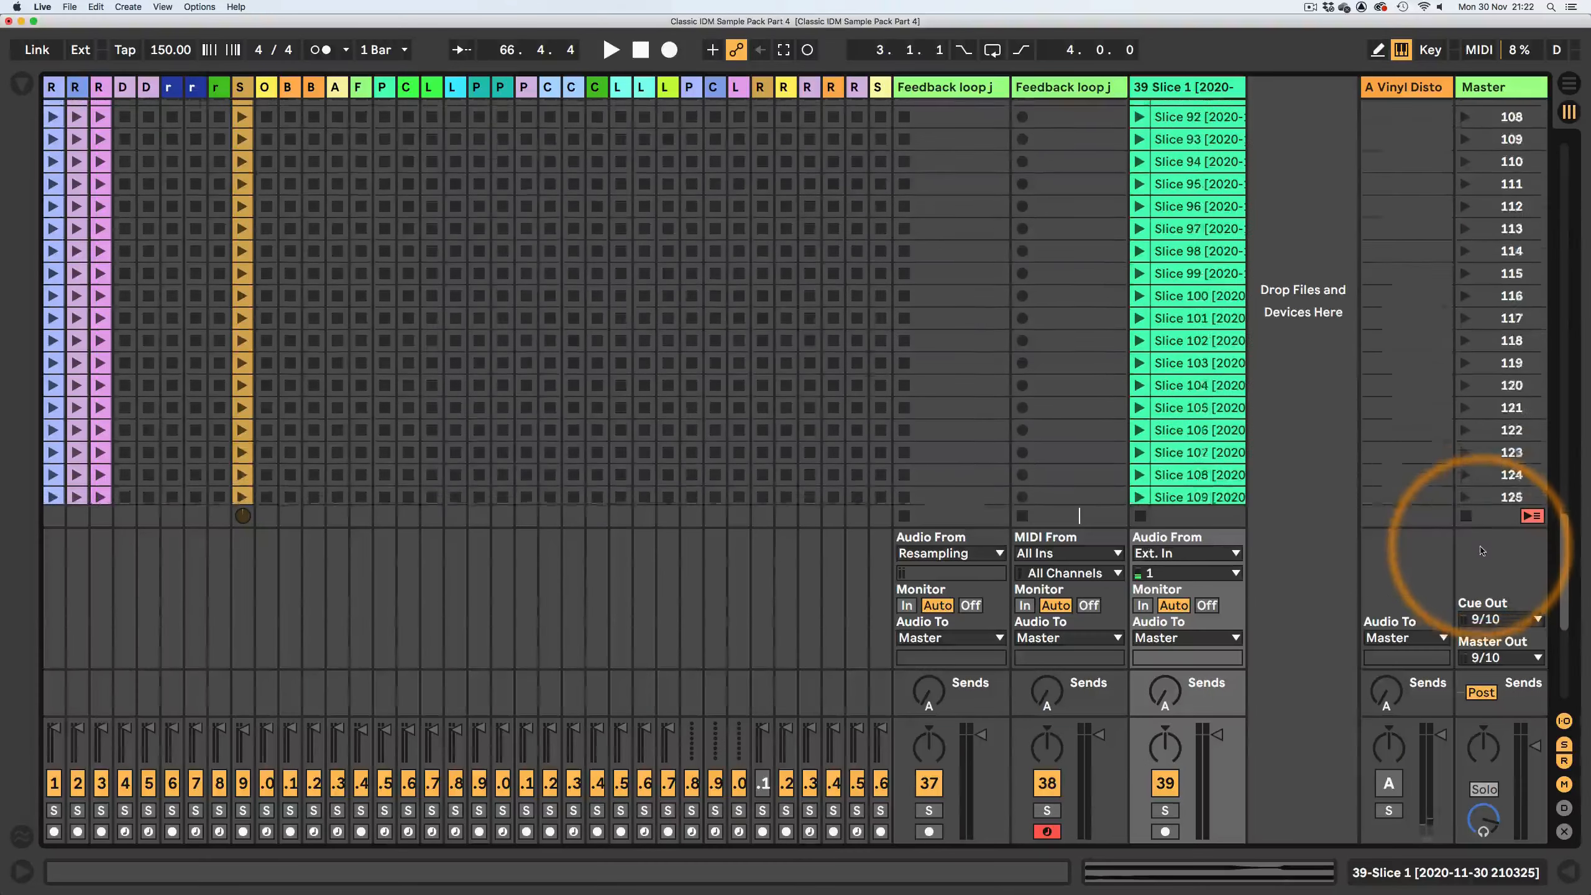
scroll(1482, 550, "down", 6)
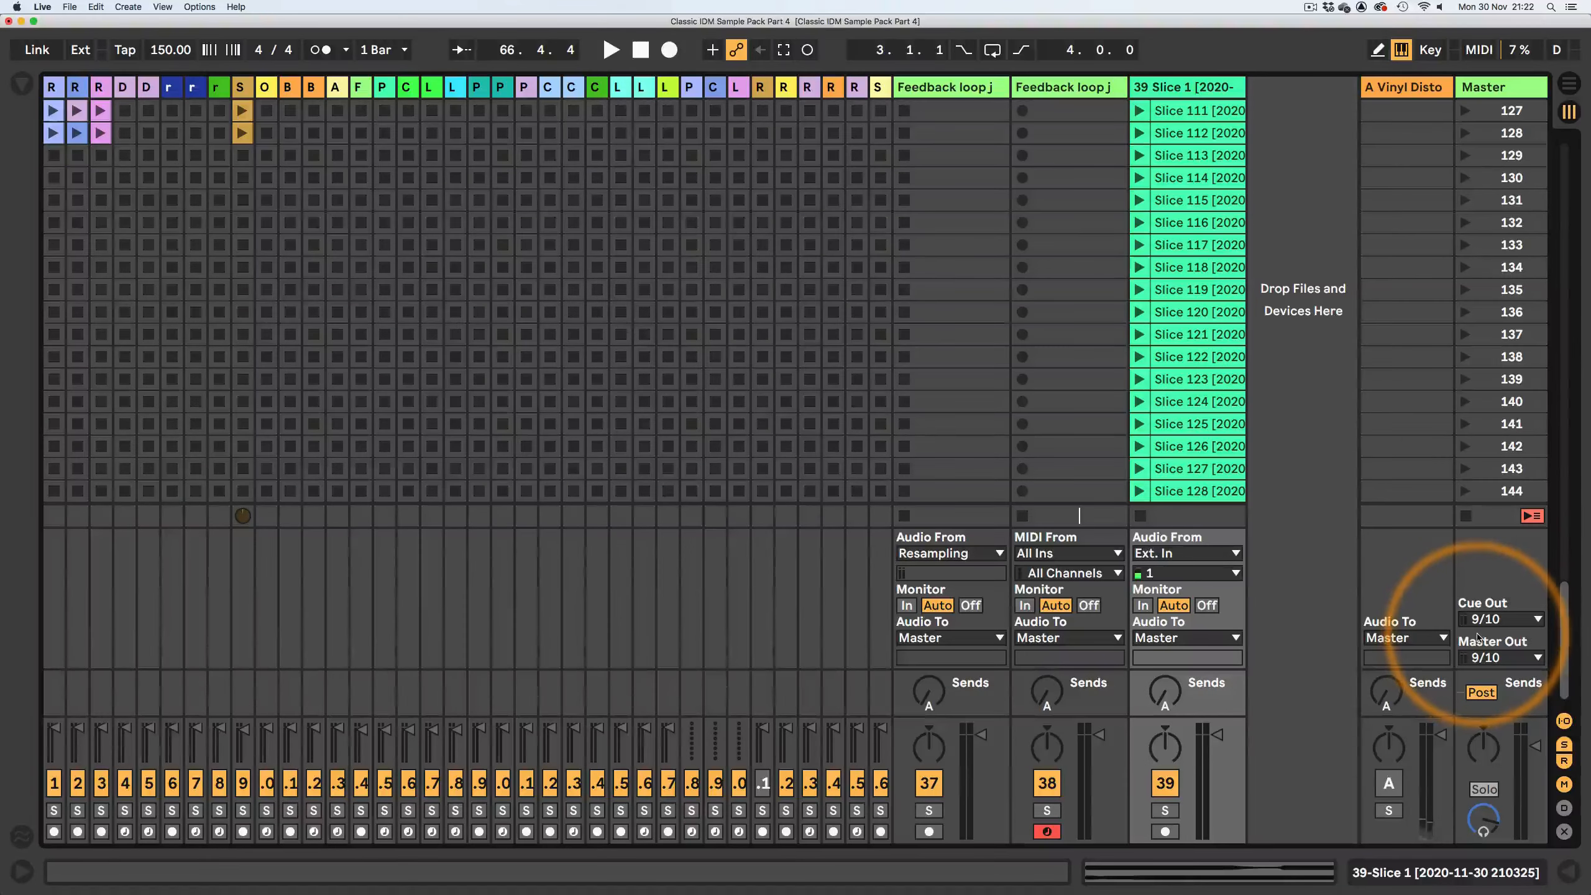
scroll(1224, 188, "up", 20)
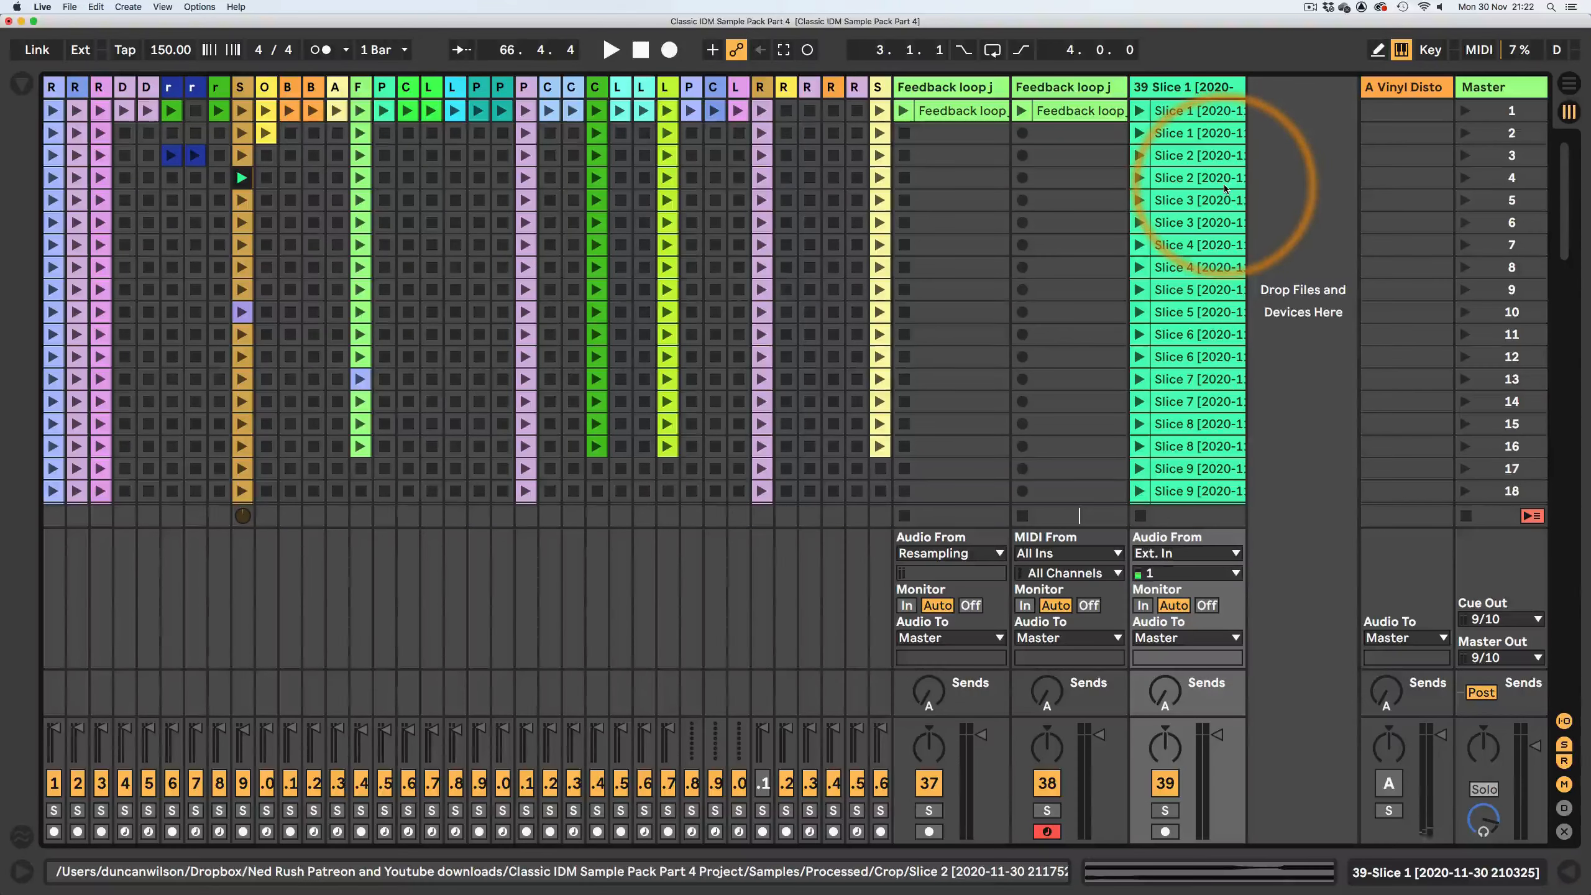
left_click_drag(1564, 207, 1541, 111)
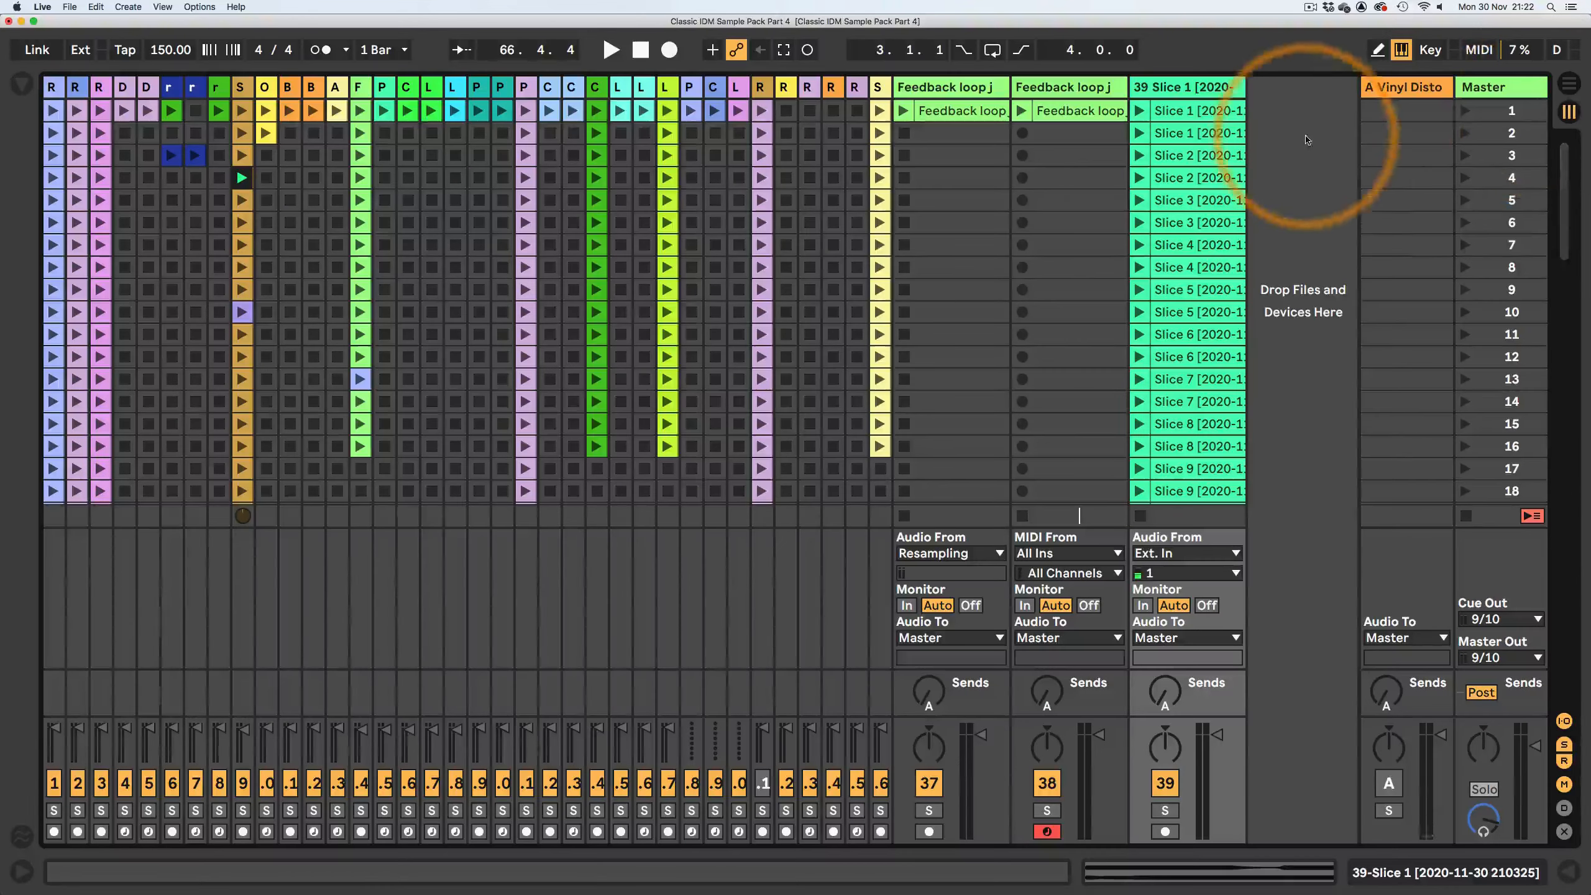
- Inspect track 39's clips in scenes 2 and 3, and audition the scene 2 slice with repeated gated launches over track 9's beat
double_click(1182, 133)
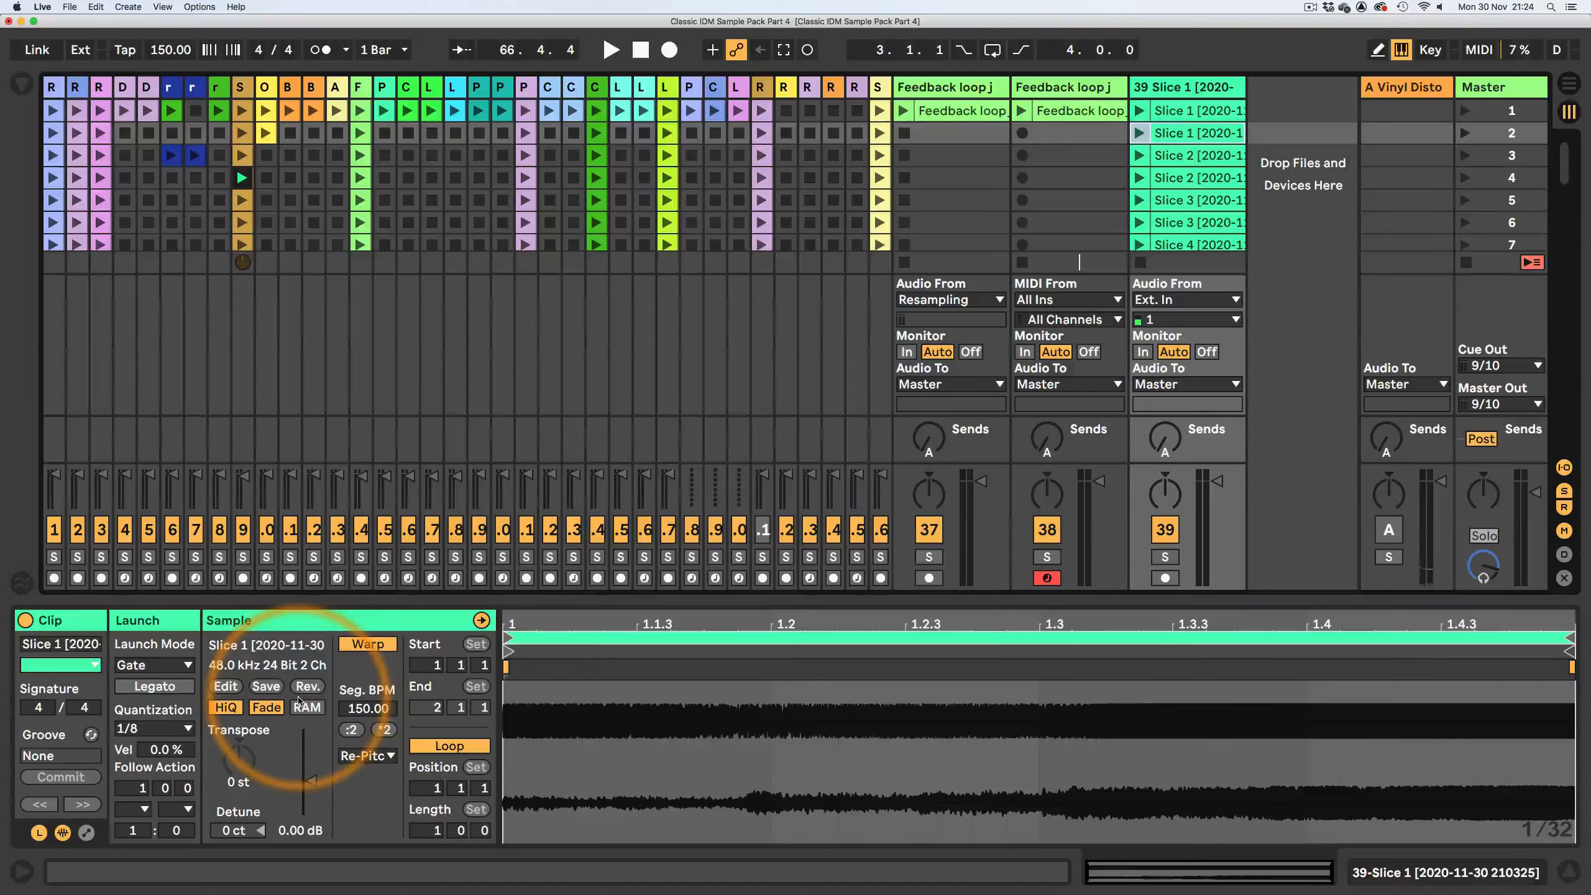
left_click(1176, 152)
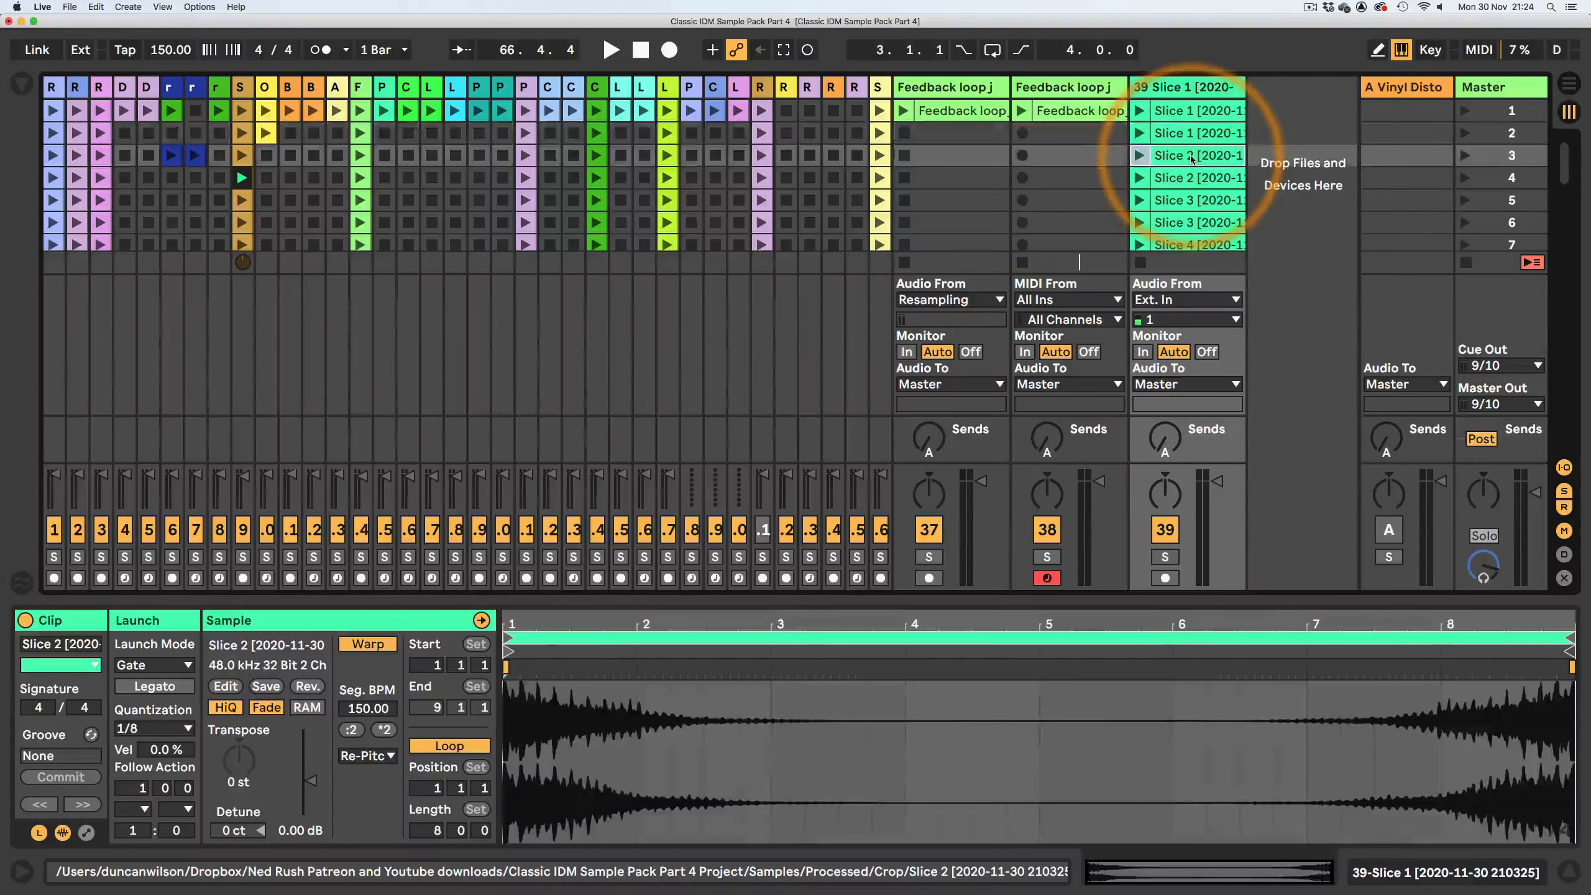
left_click(1139, 133)
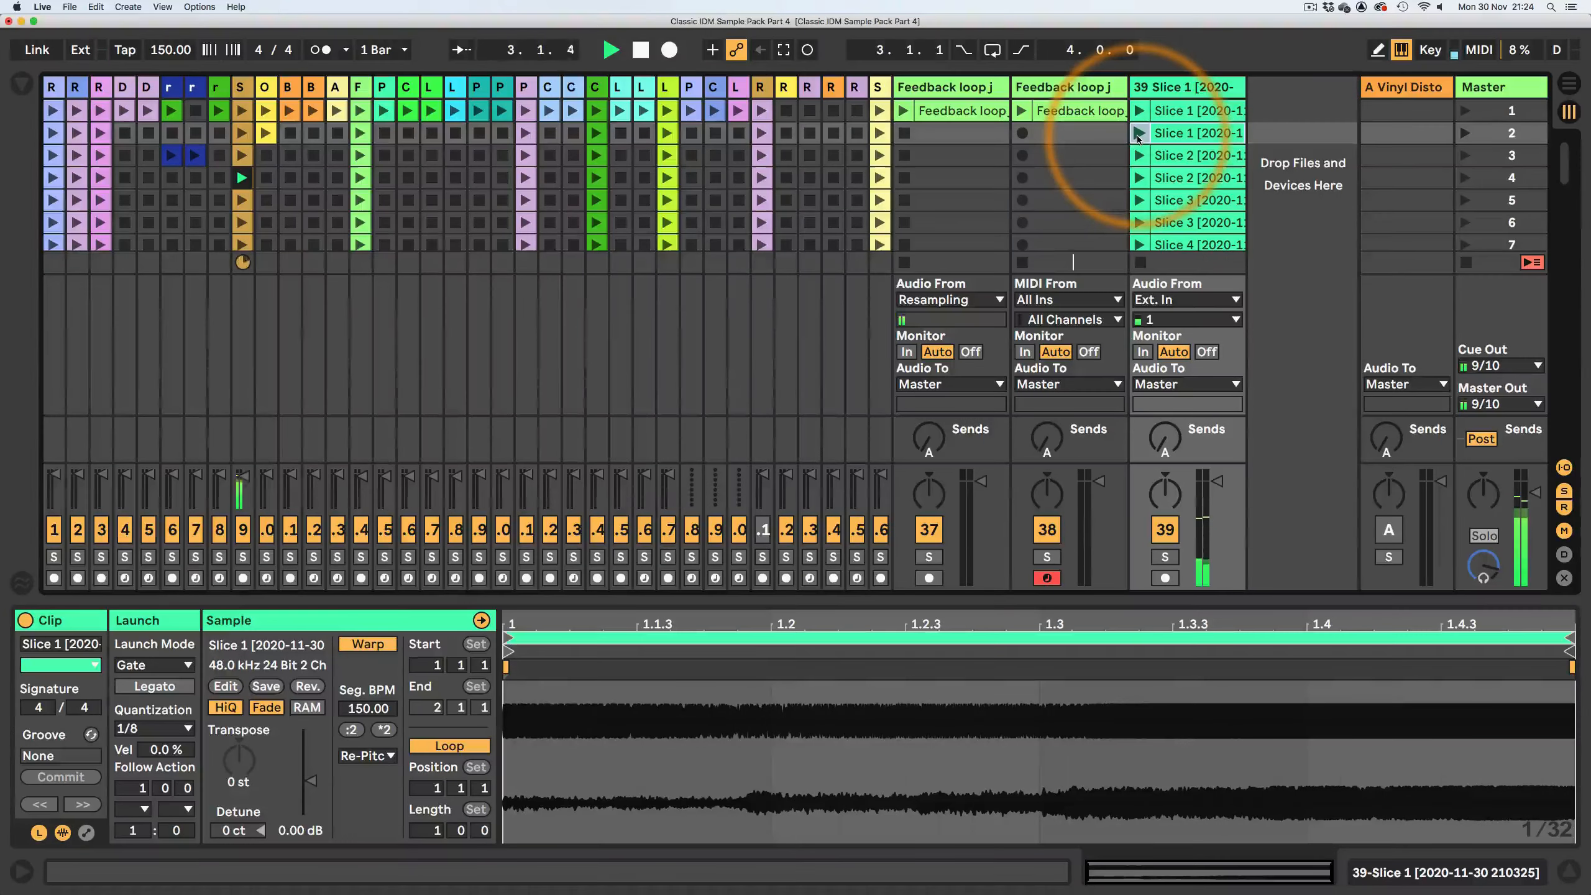
left_click(1138, 133)
left_click(1138, 133)
left_click(1138, 133)
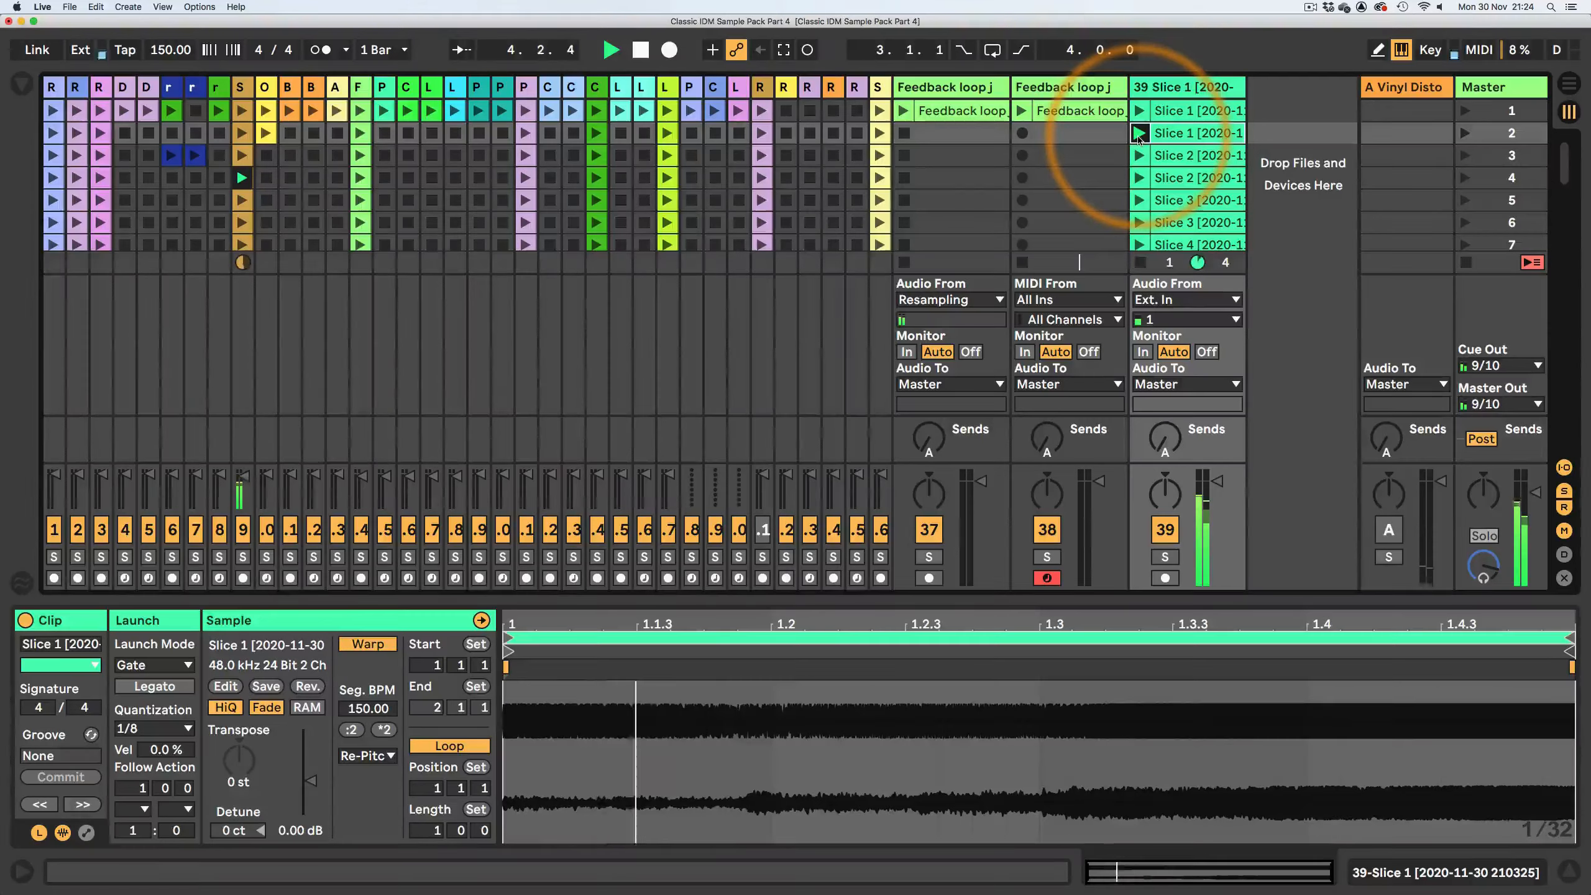
left_click(1138, 133)
left_click(1139, 133)
left_click(1138, 133)
left_click(1138, 133)
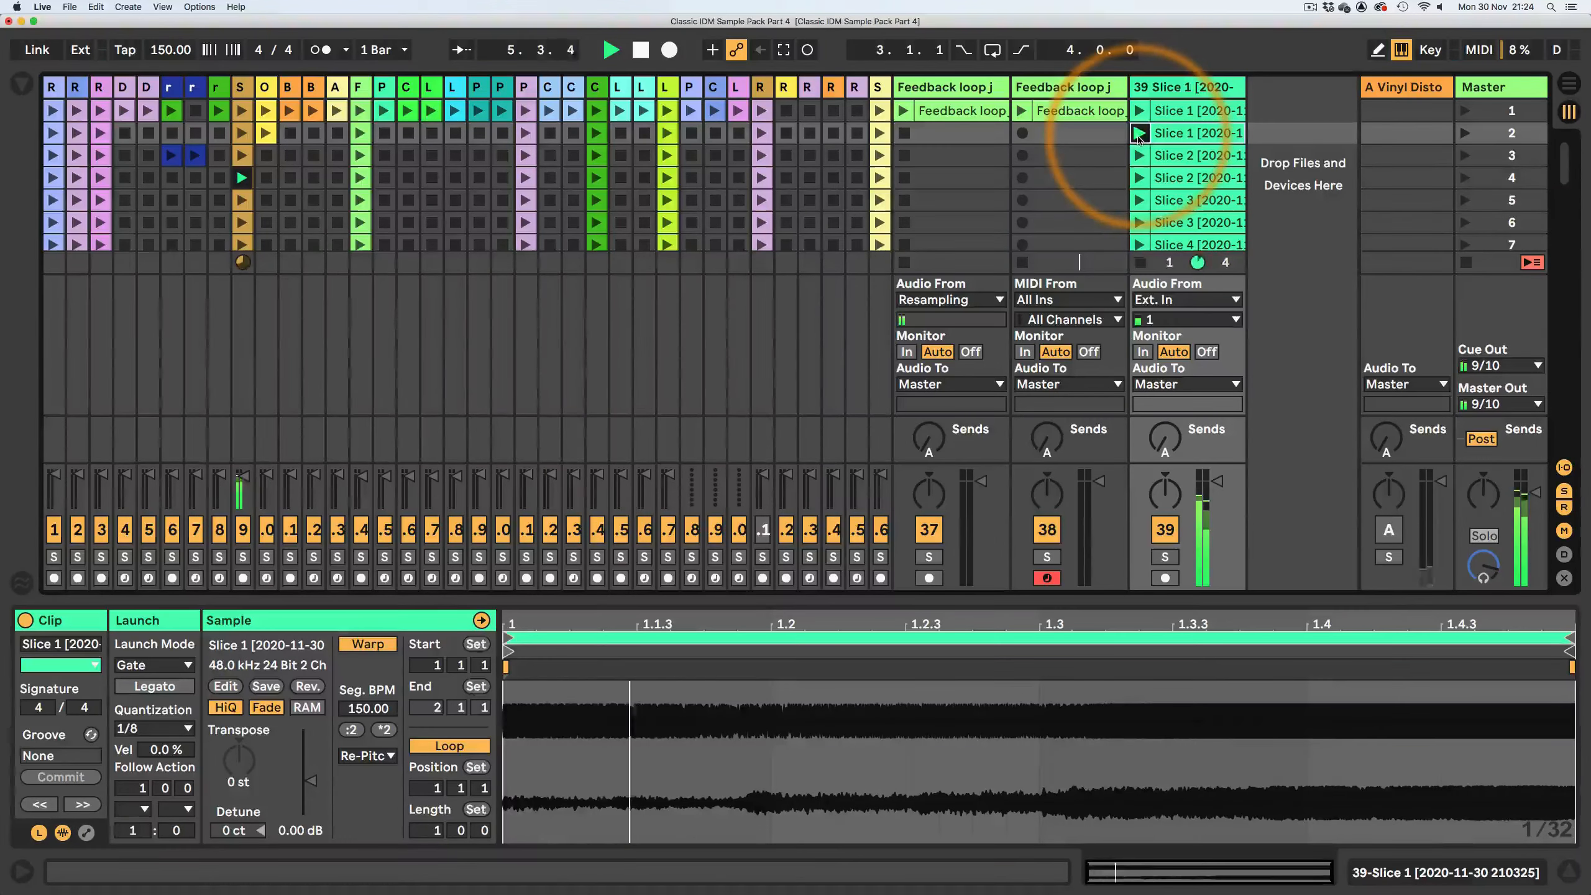
left_click(1139, 133)
left_click(1138, 133)
left_click(1138, 133)
left_click(1139, 133)
left_click(1139, 133)
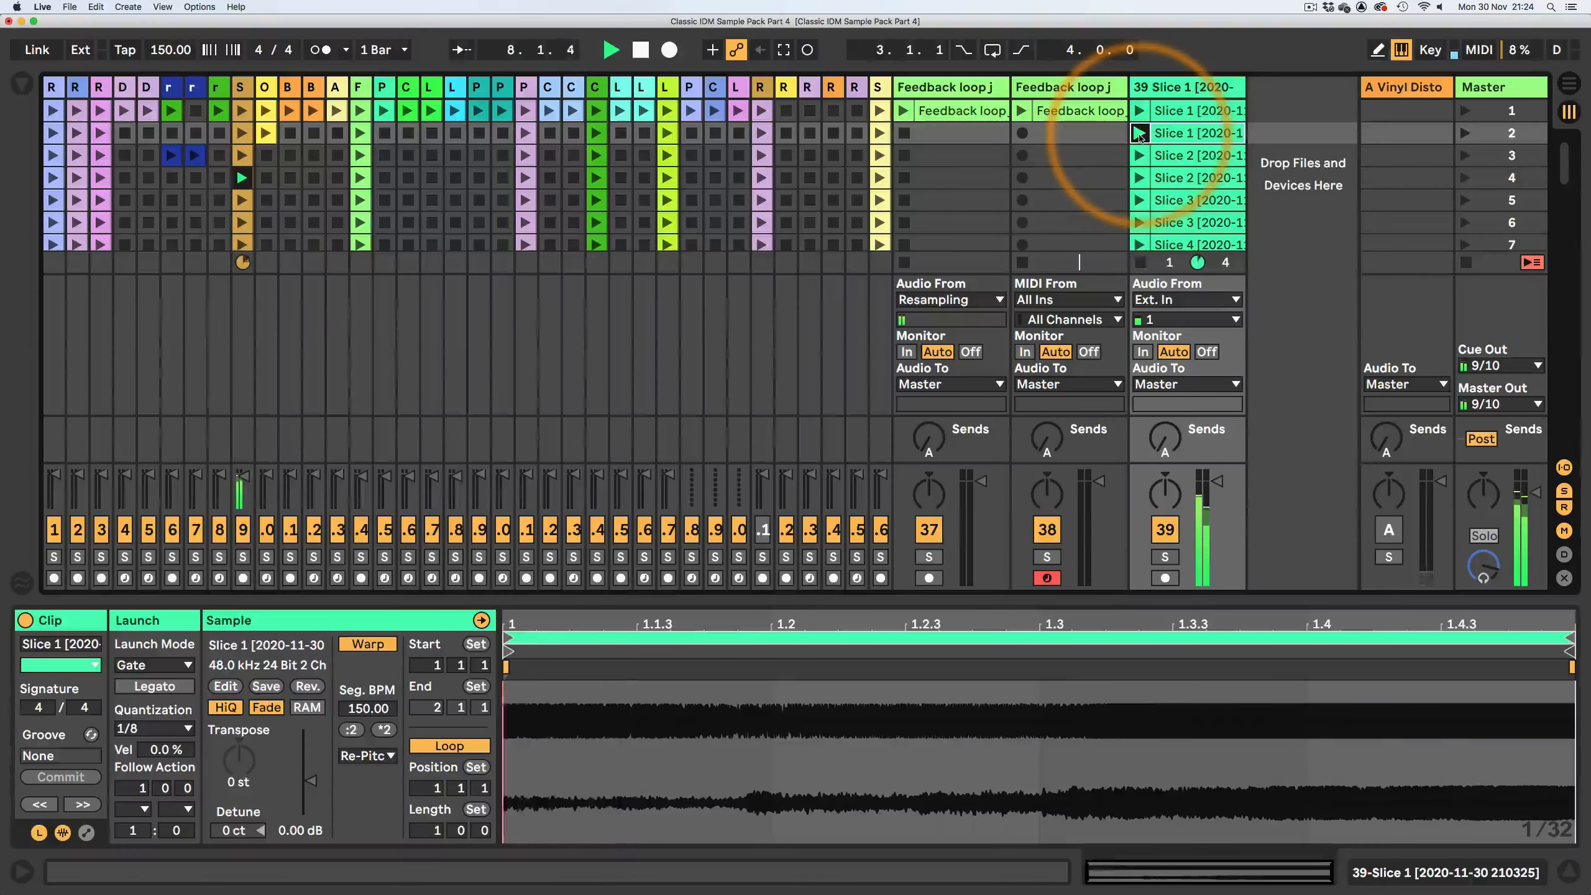
left_click(1138, 133)
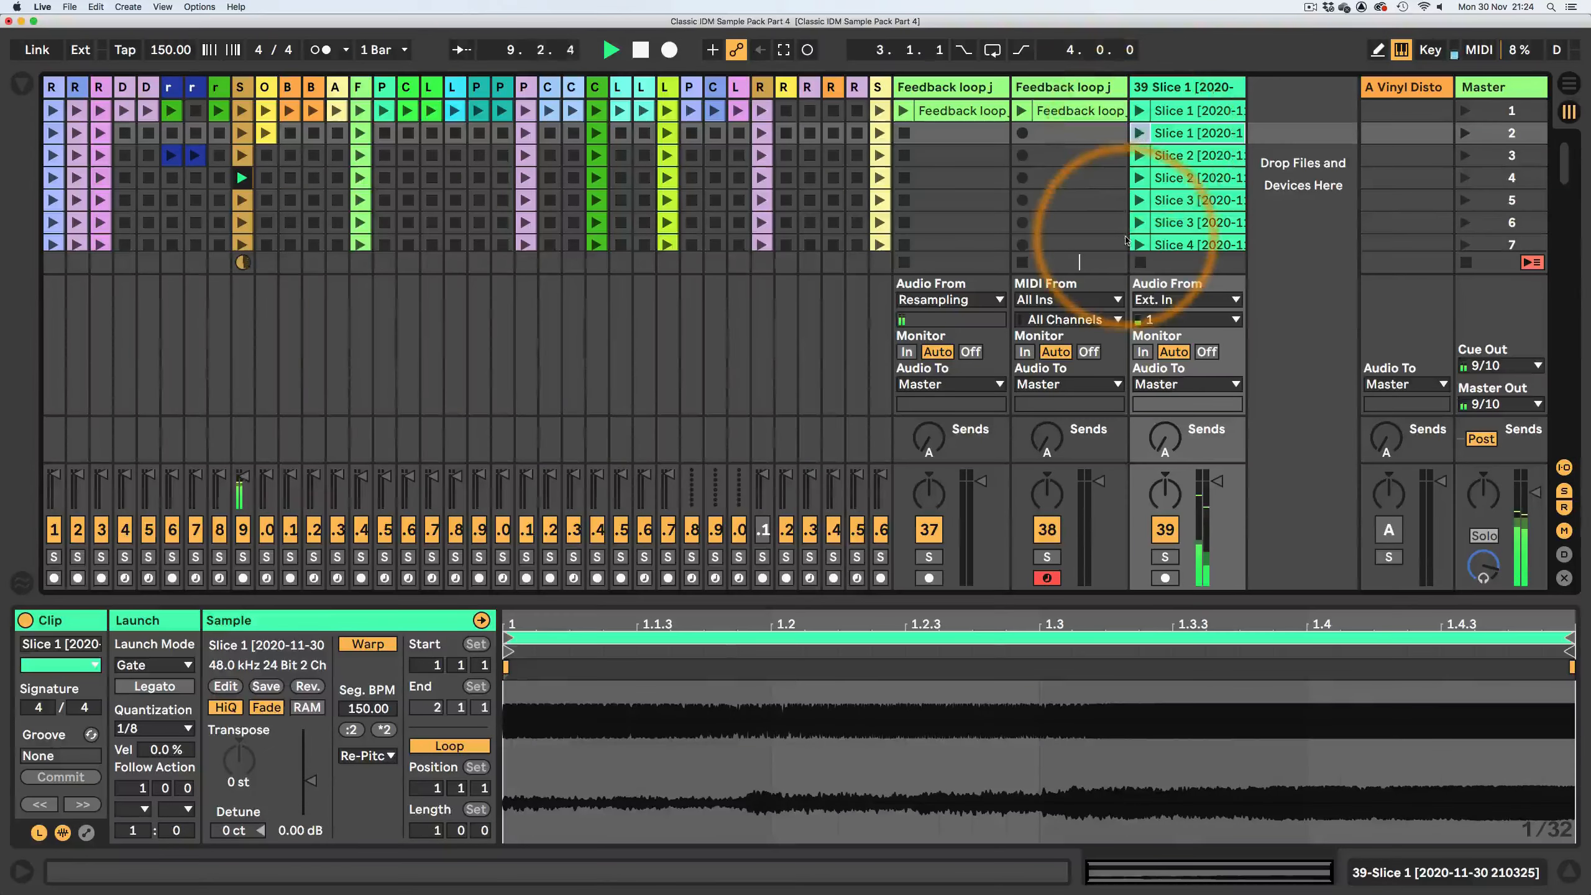